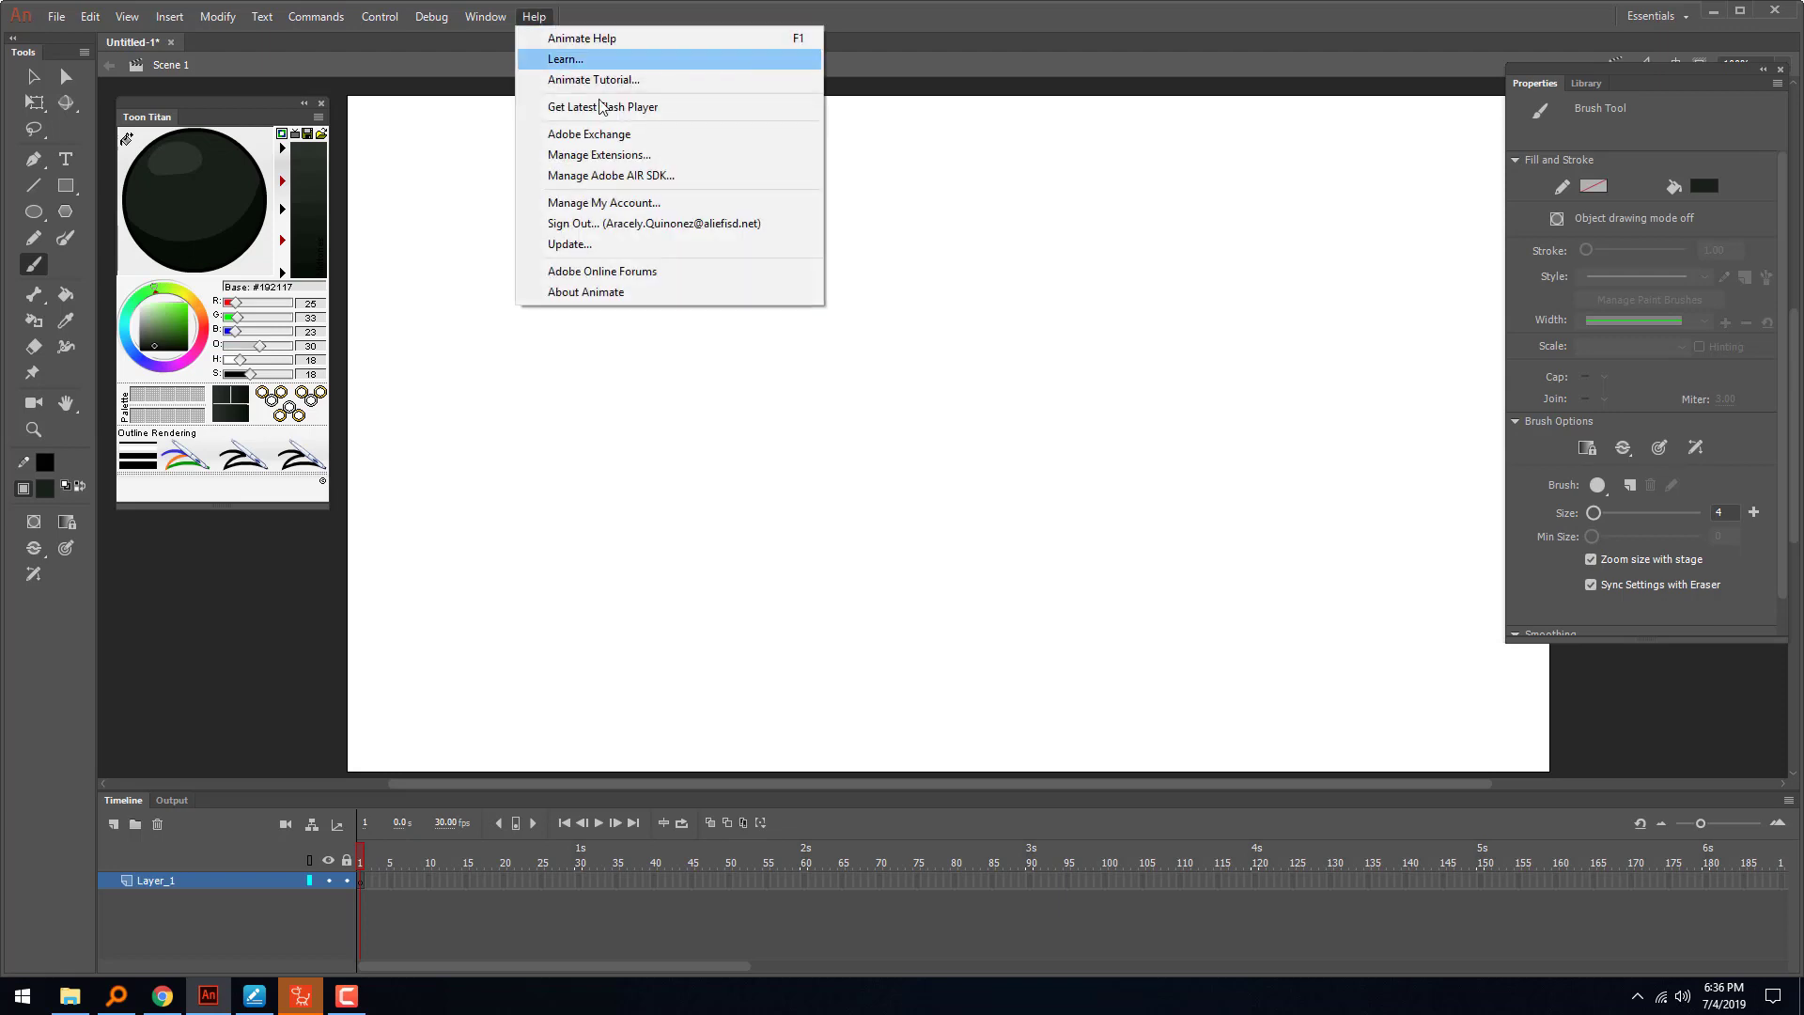
- Look up the installed Animate version in the program's About information, leaving that window closed
click(616, 293)
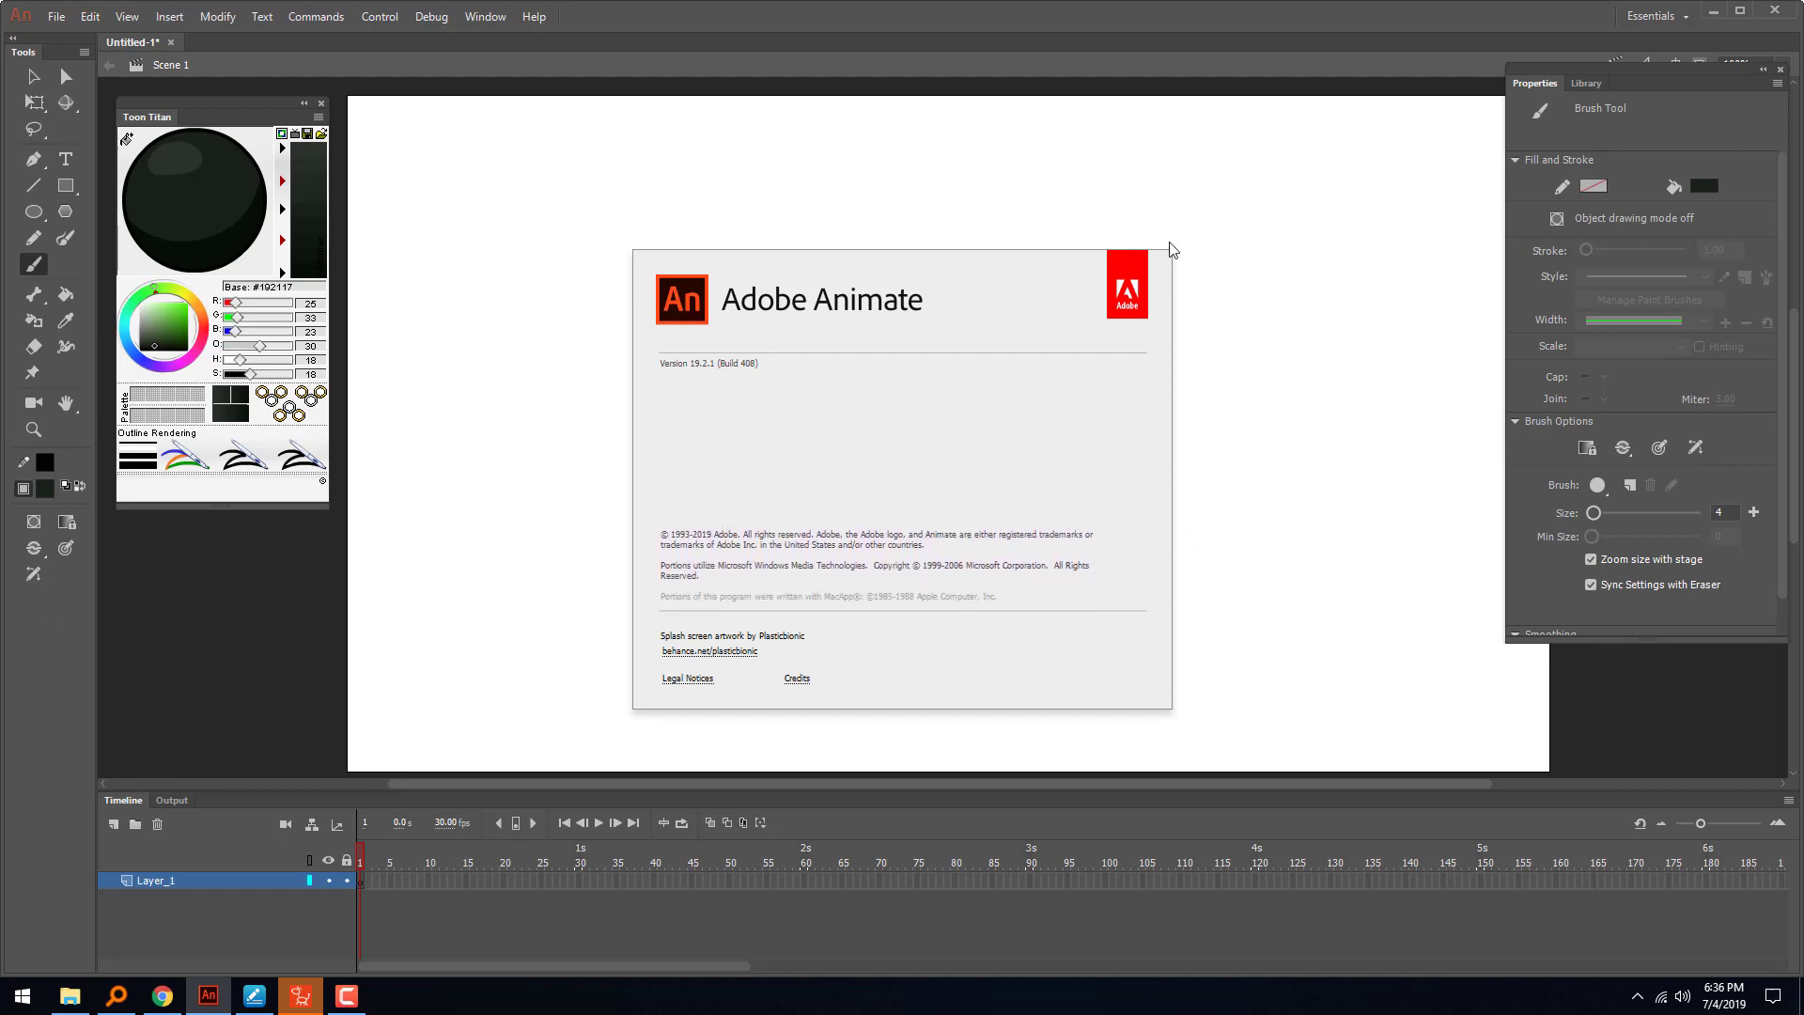
click(1113, 450)
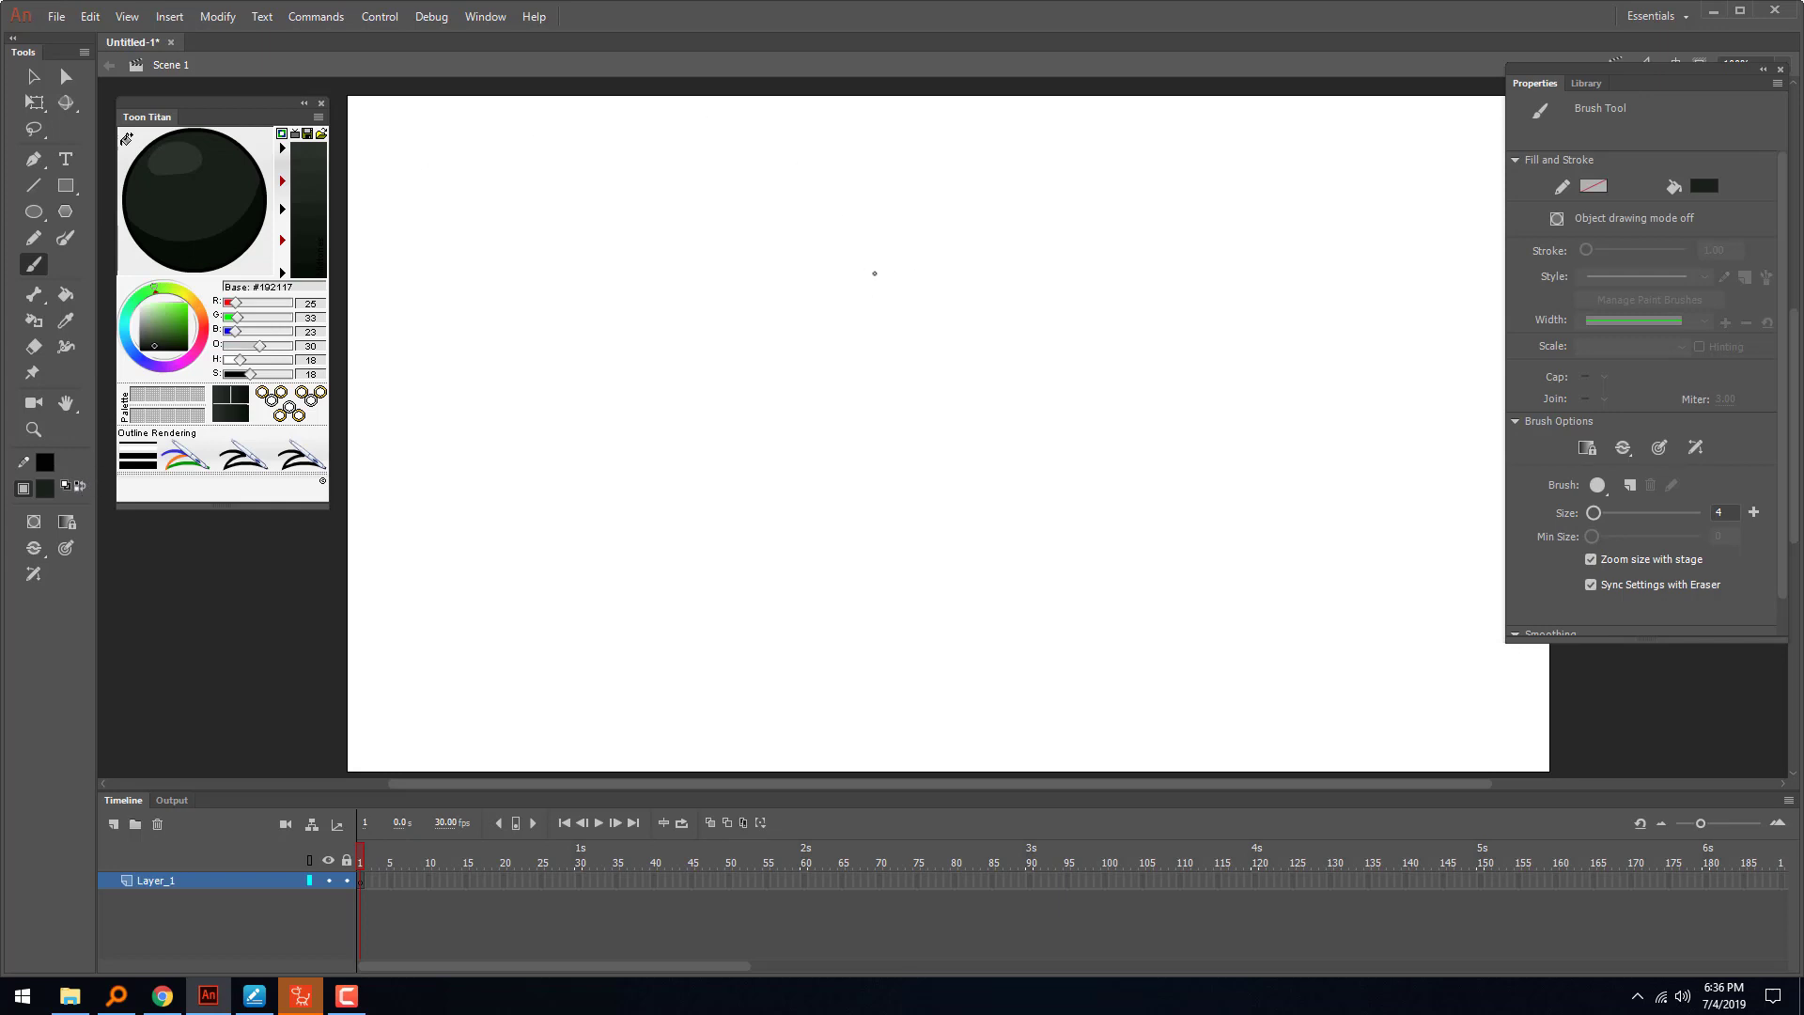
- Pick a near-black colour and brush a rounded eyeball outline about 247 by 270 px near the upper middle of the stage
click(148, 346)
click(148, 346)
click(199, 256)
mouse_move(965, 235)
mouse_down()
mouse_move(904, 227)
mouse_move(847, 250)
mouse_move(802, 308)
mouse_move(791, 394)
mouse_move(841, 458)
mouse_move(909, 475)
mouse_move(976, 458)
mouse_move(1003, 414)
mouse_move(1001, 274)
mouse_move(959, 230)
mouse_up()
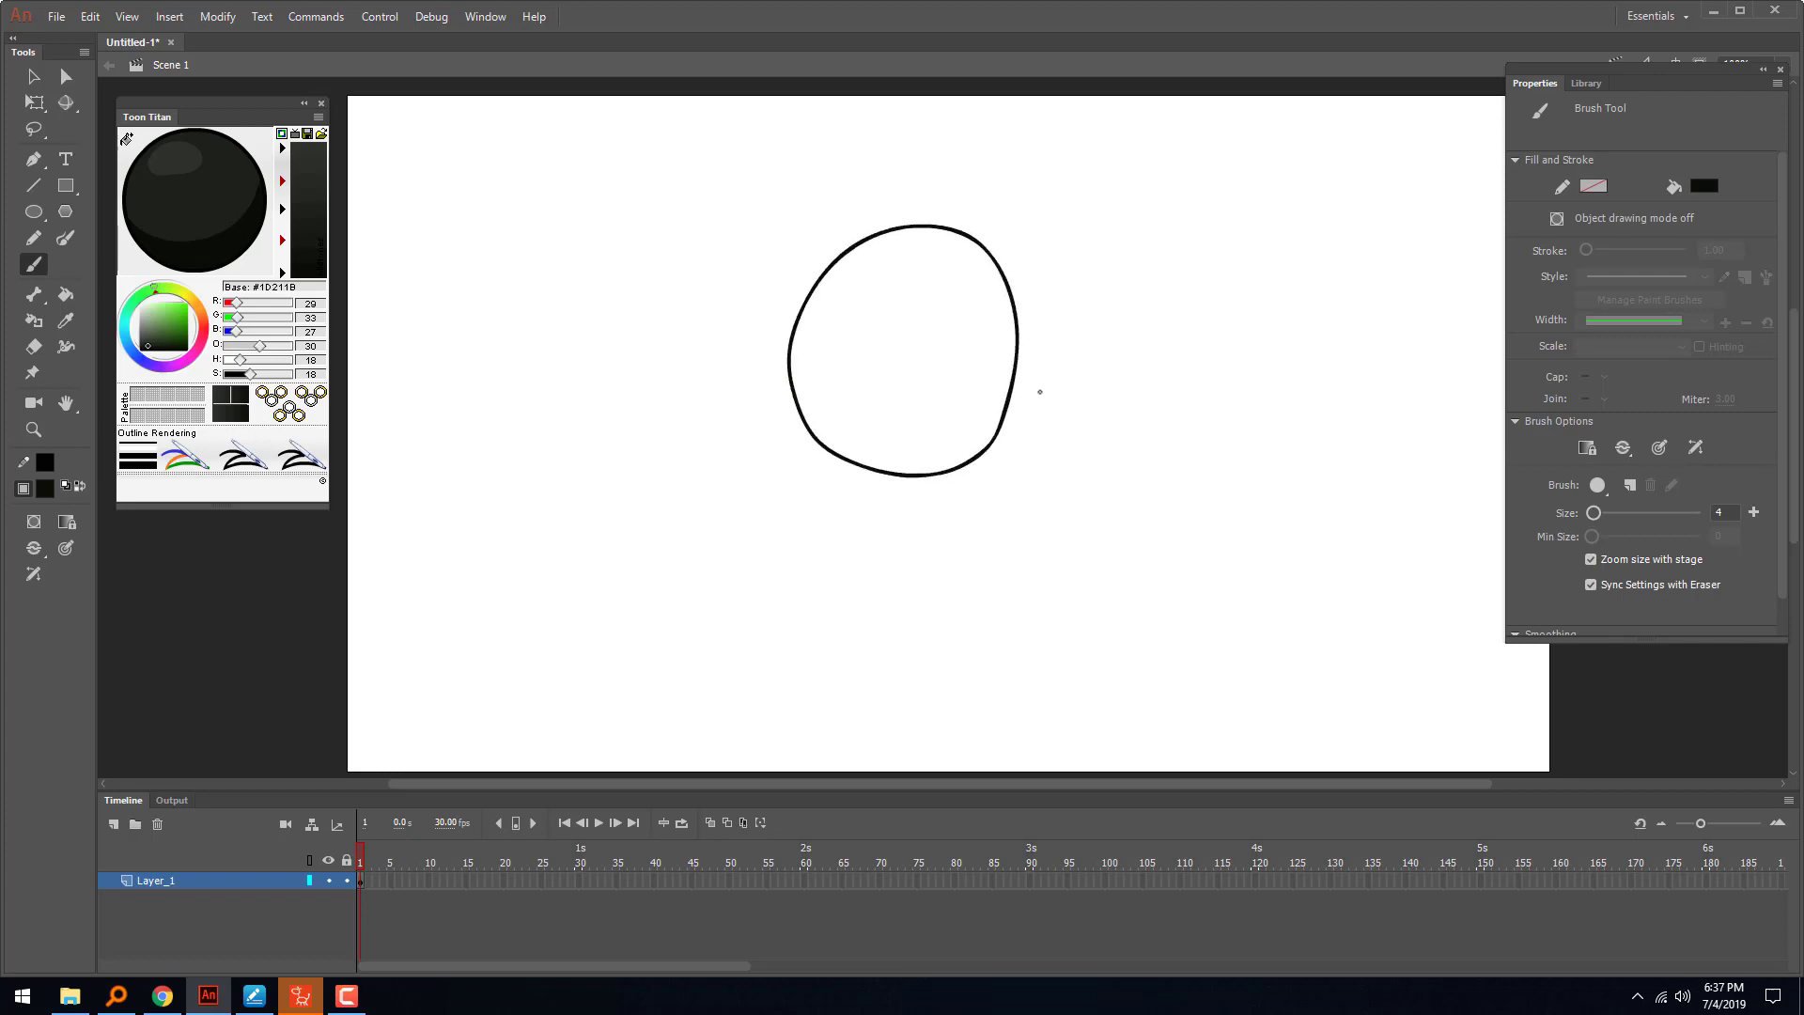
- Smooth the eyeball outline twice and leave it deselected
key(v)
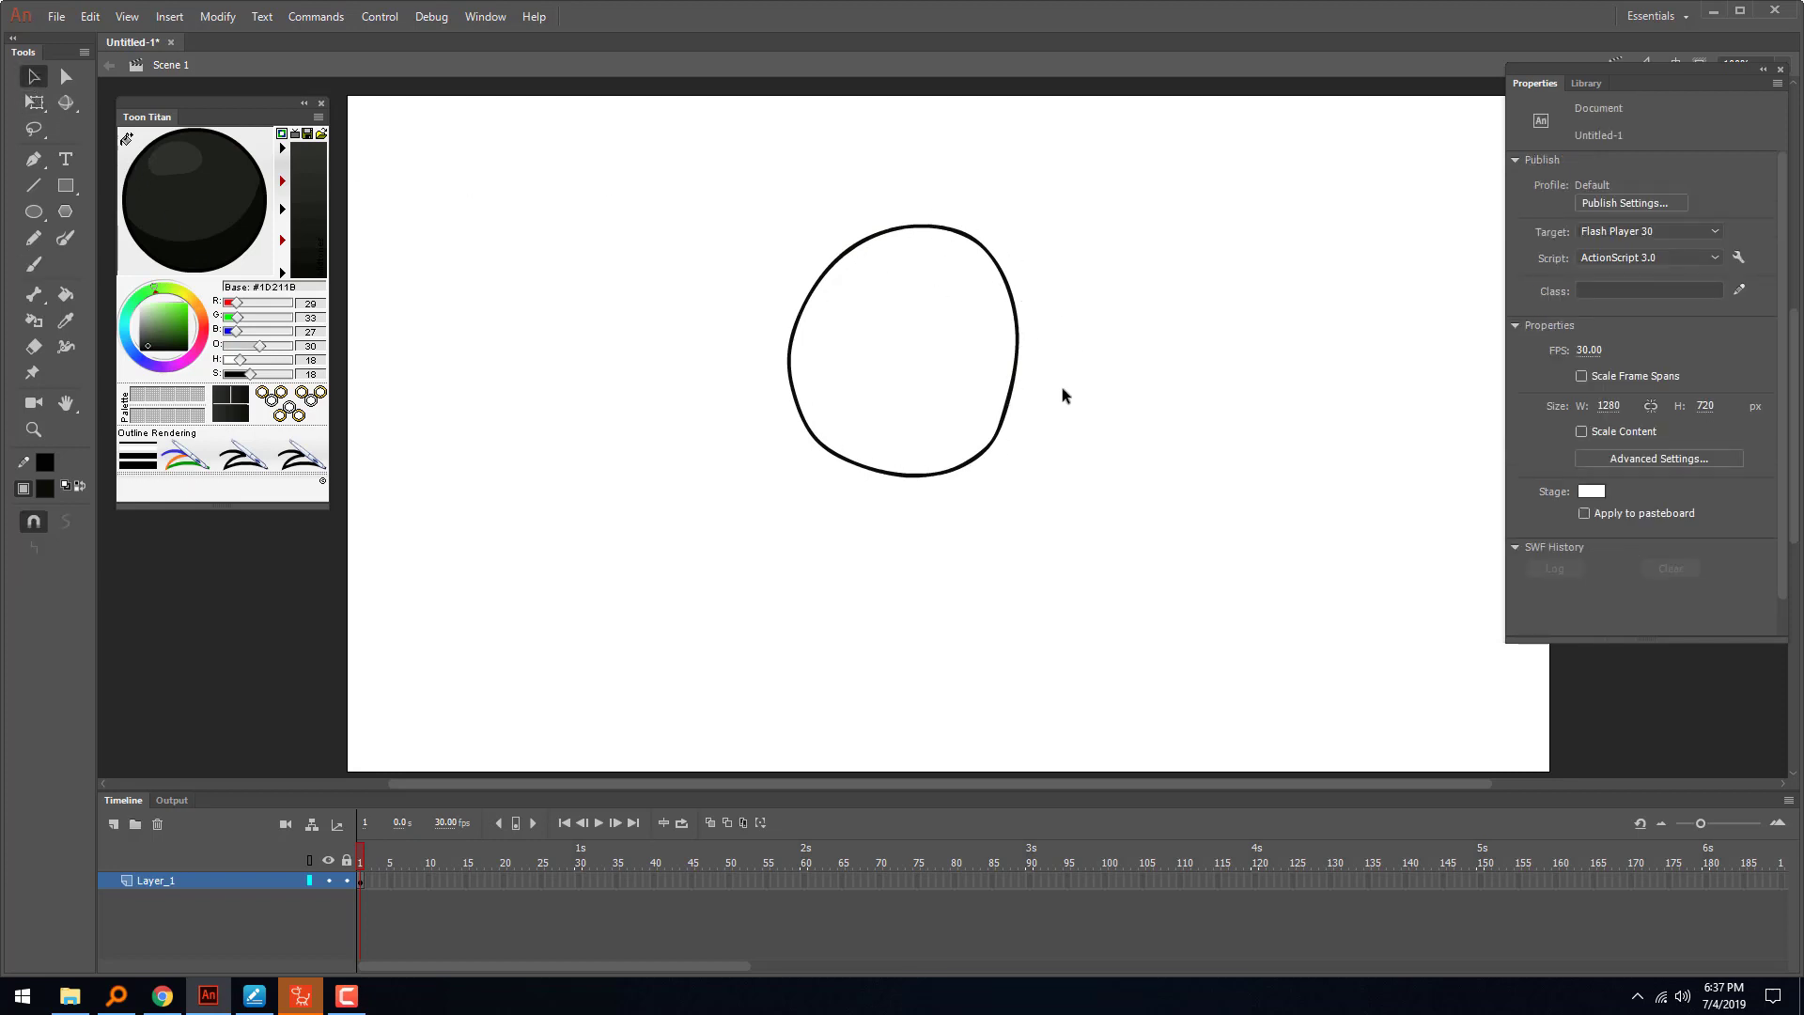
click(1018, 362)
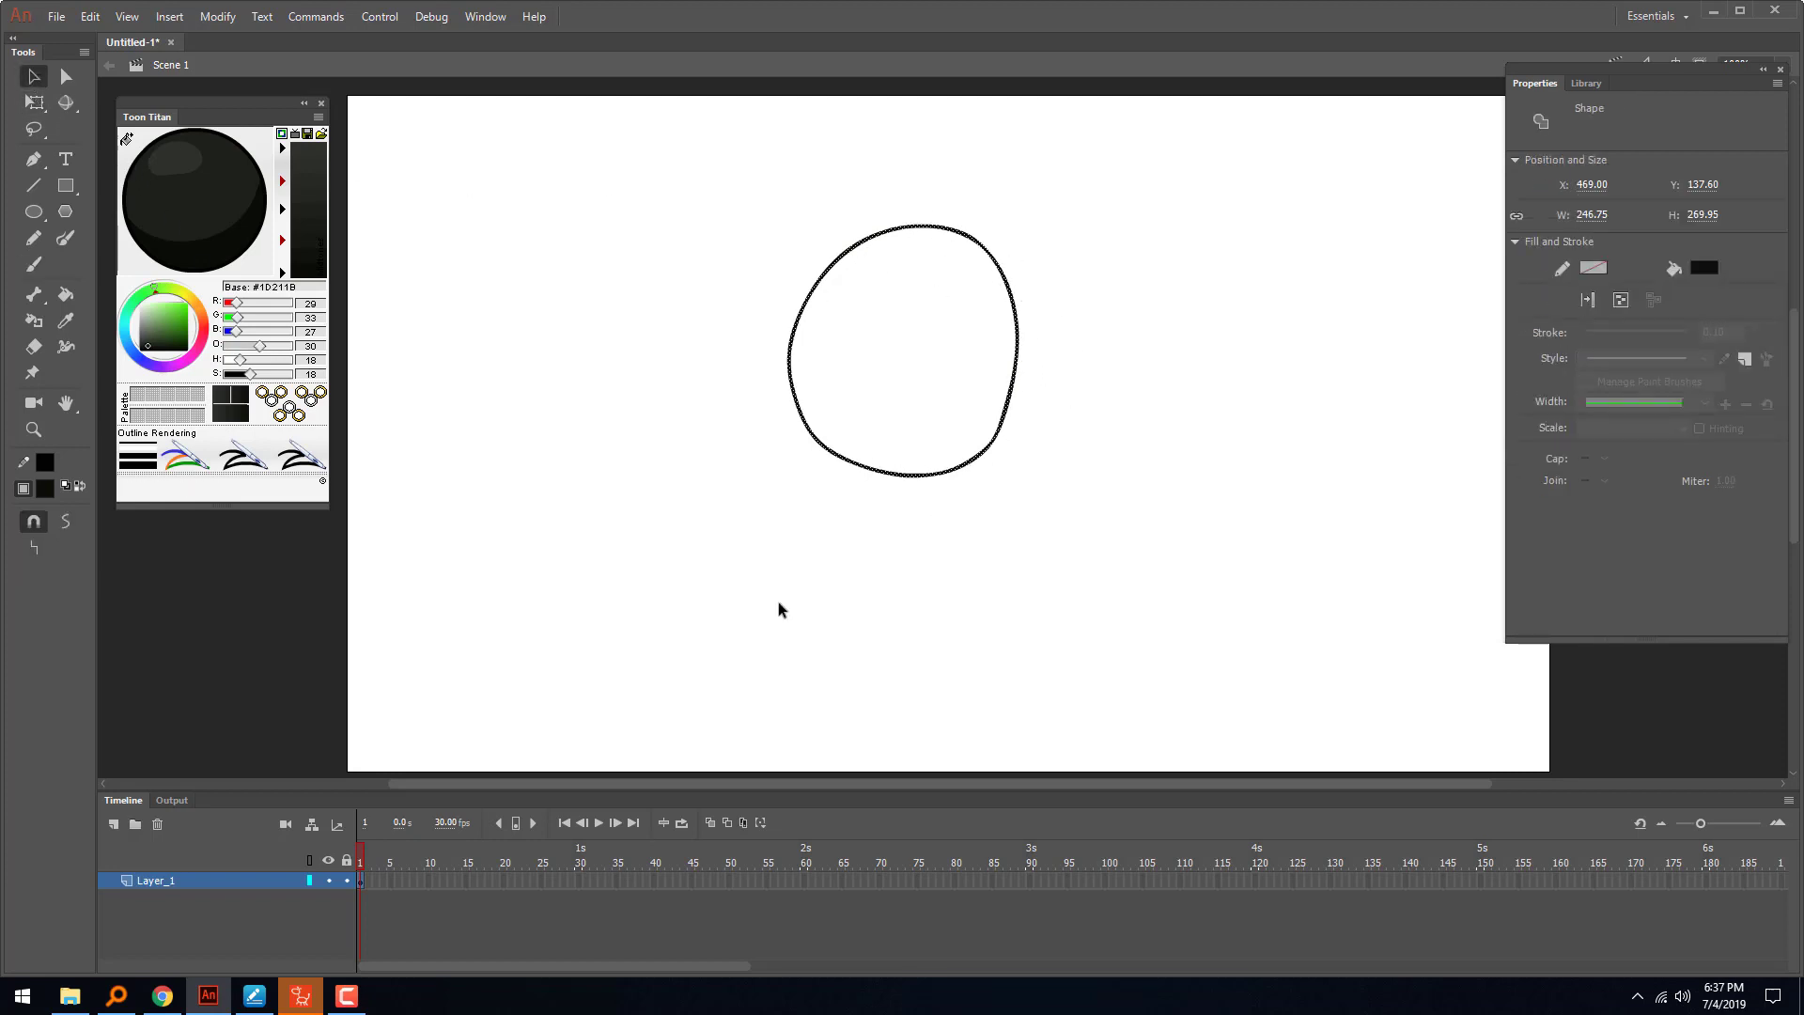
click(68, 521)
click(69, 527)
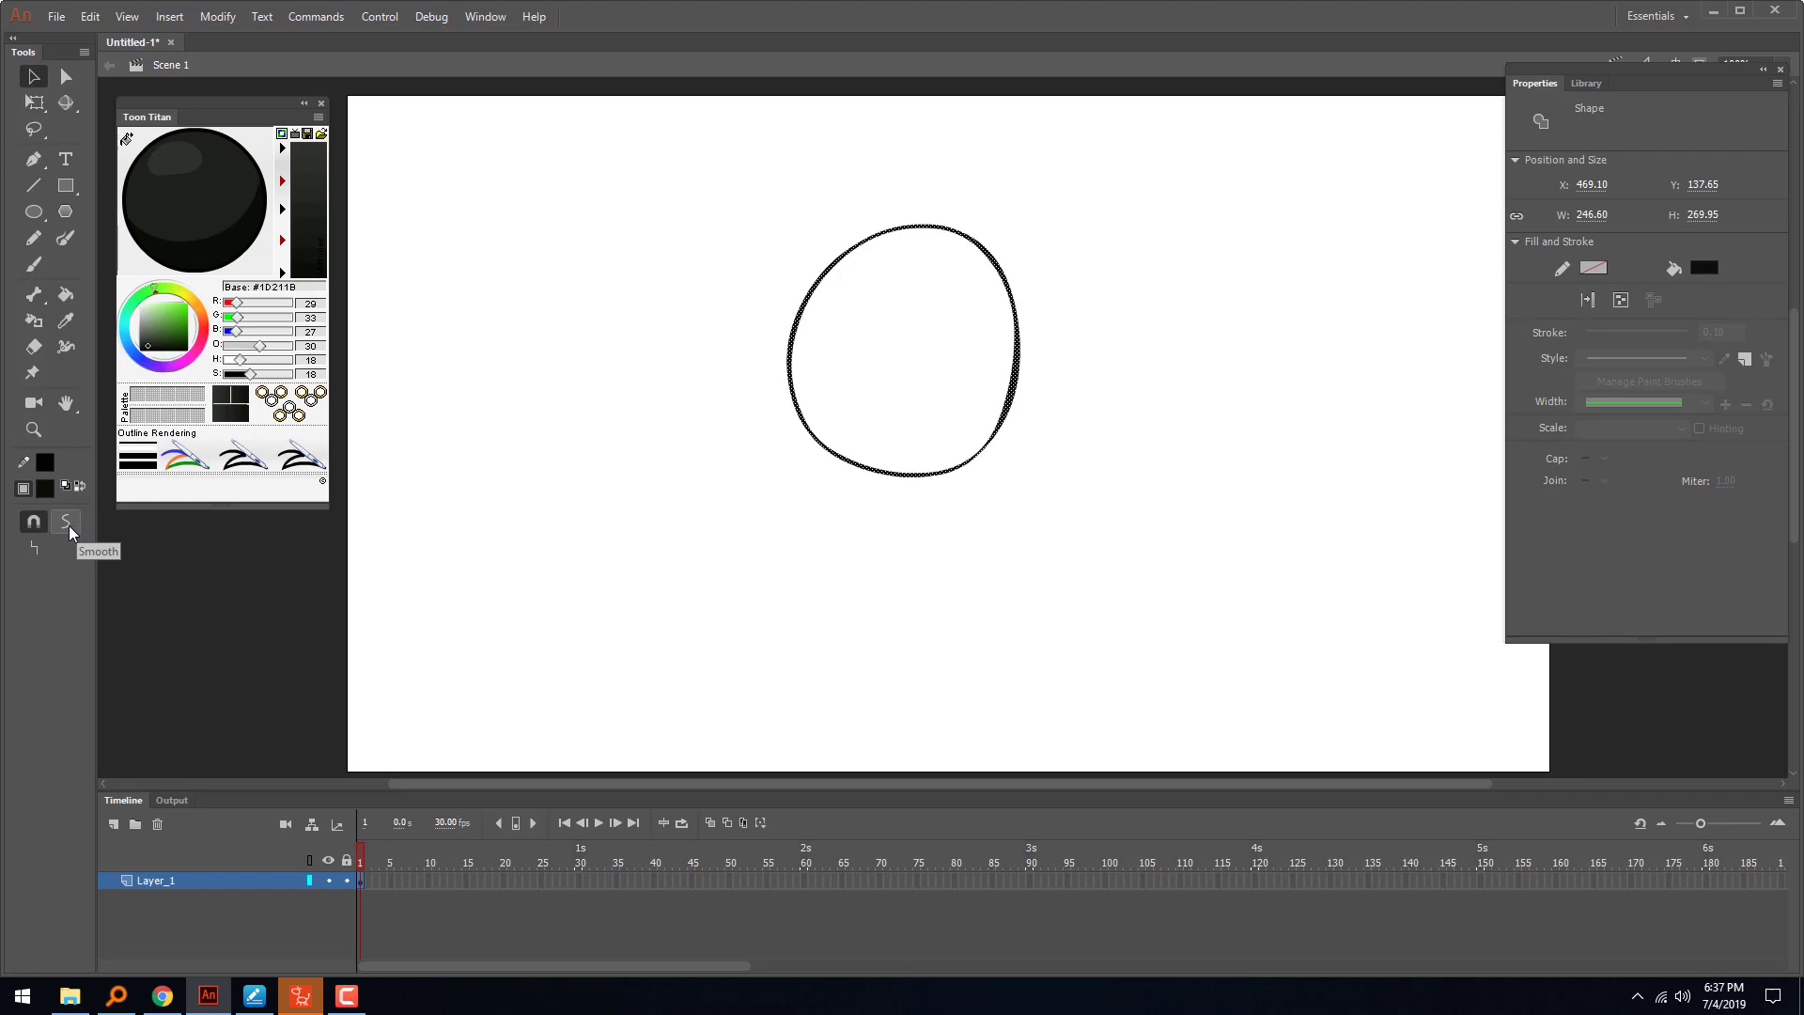
click(942, 328)
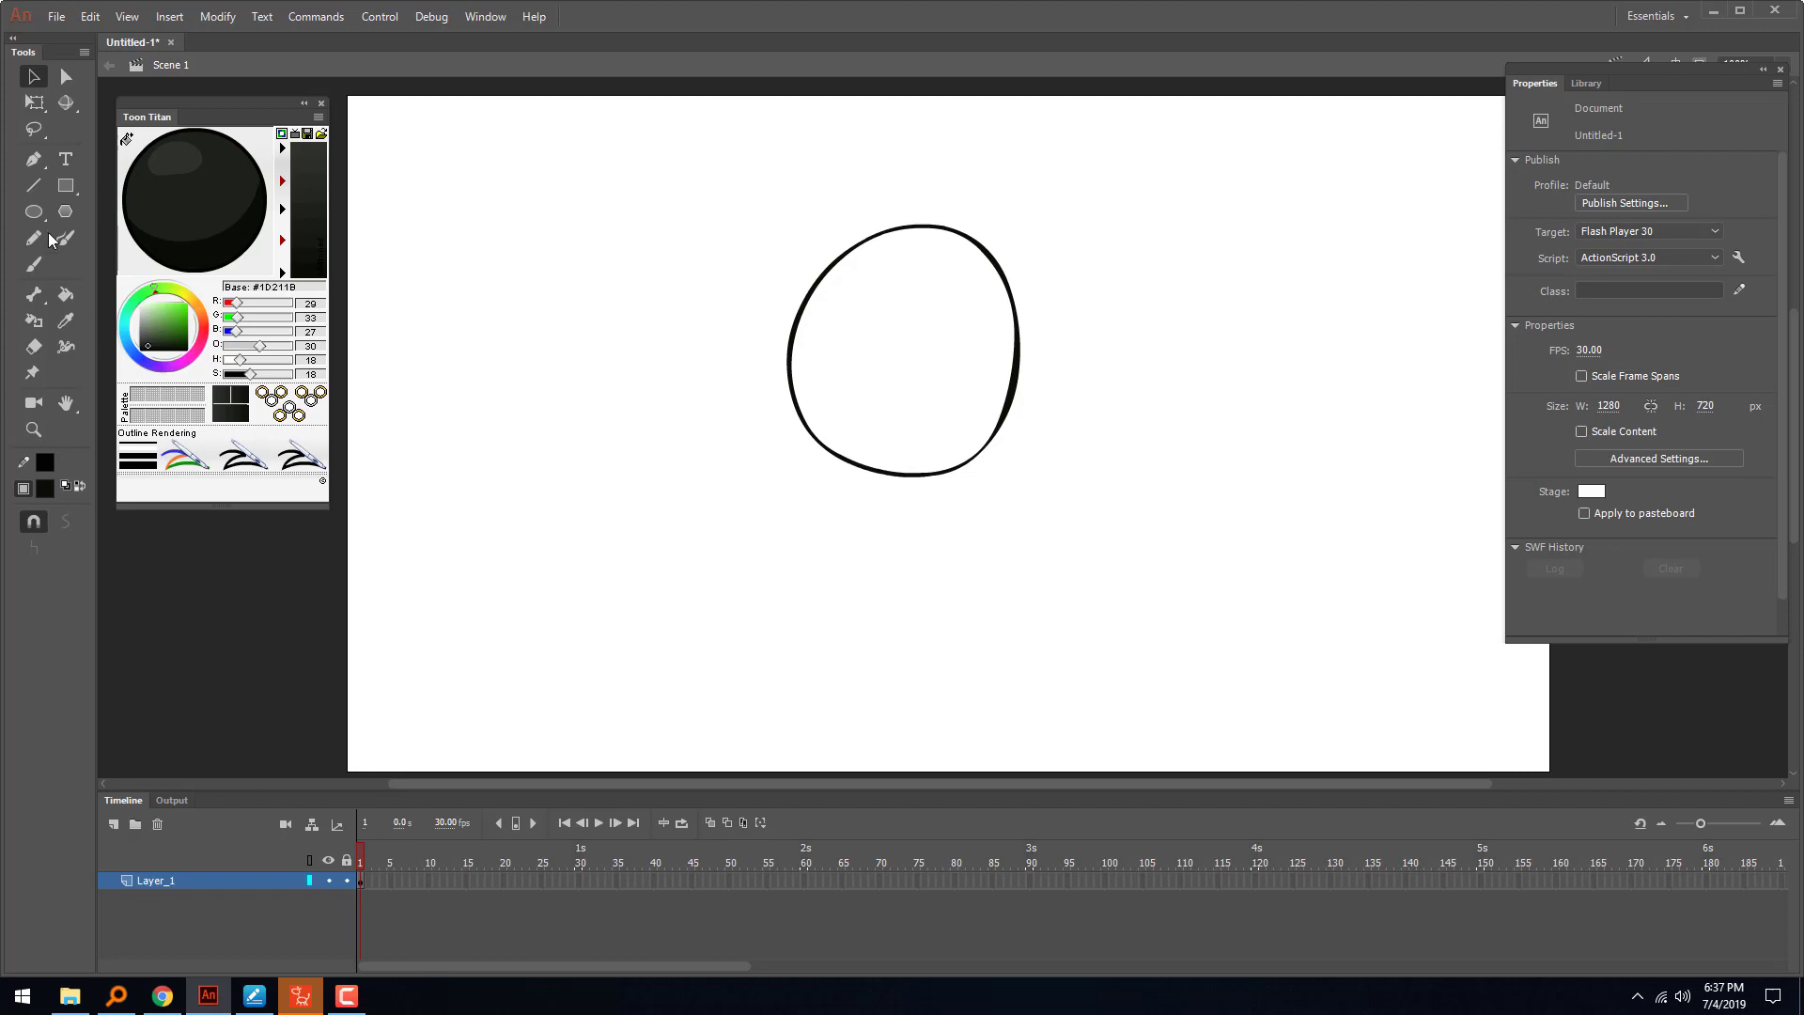
- Store the dark colour in the palette and fill the eyeball's interior with off-white #FDFDFD using the Paint Bucket
click(65, 294)
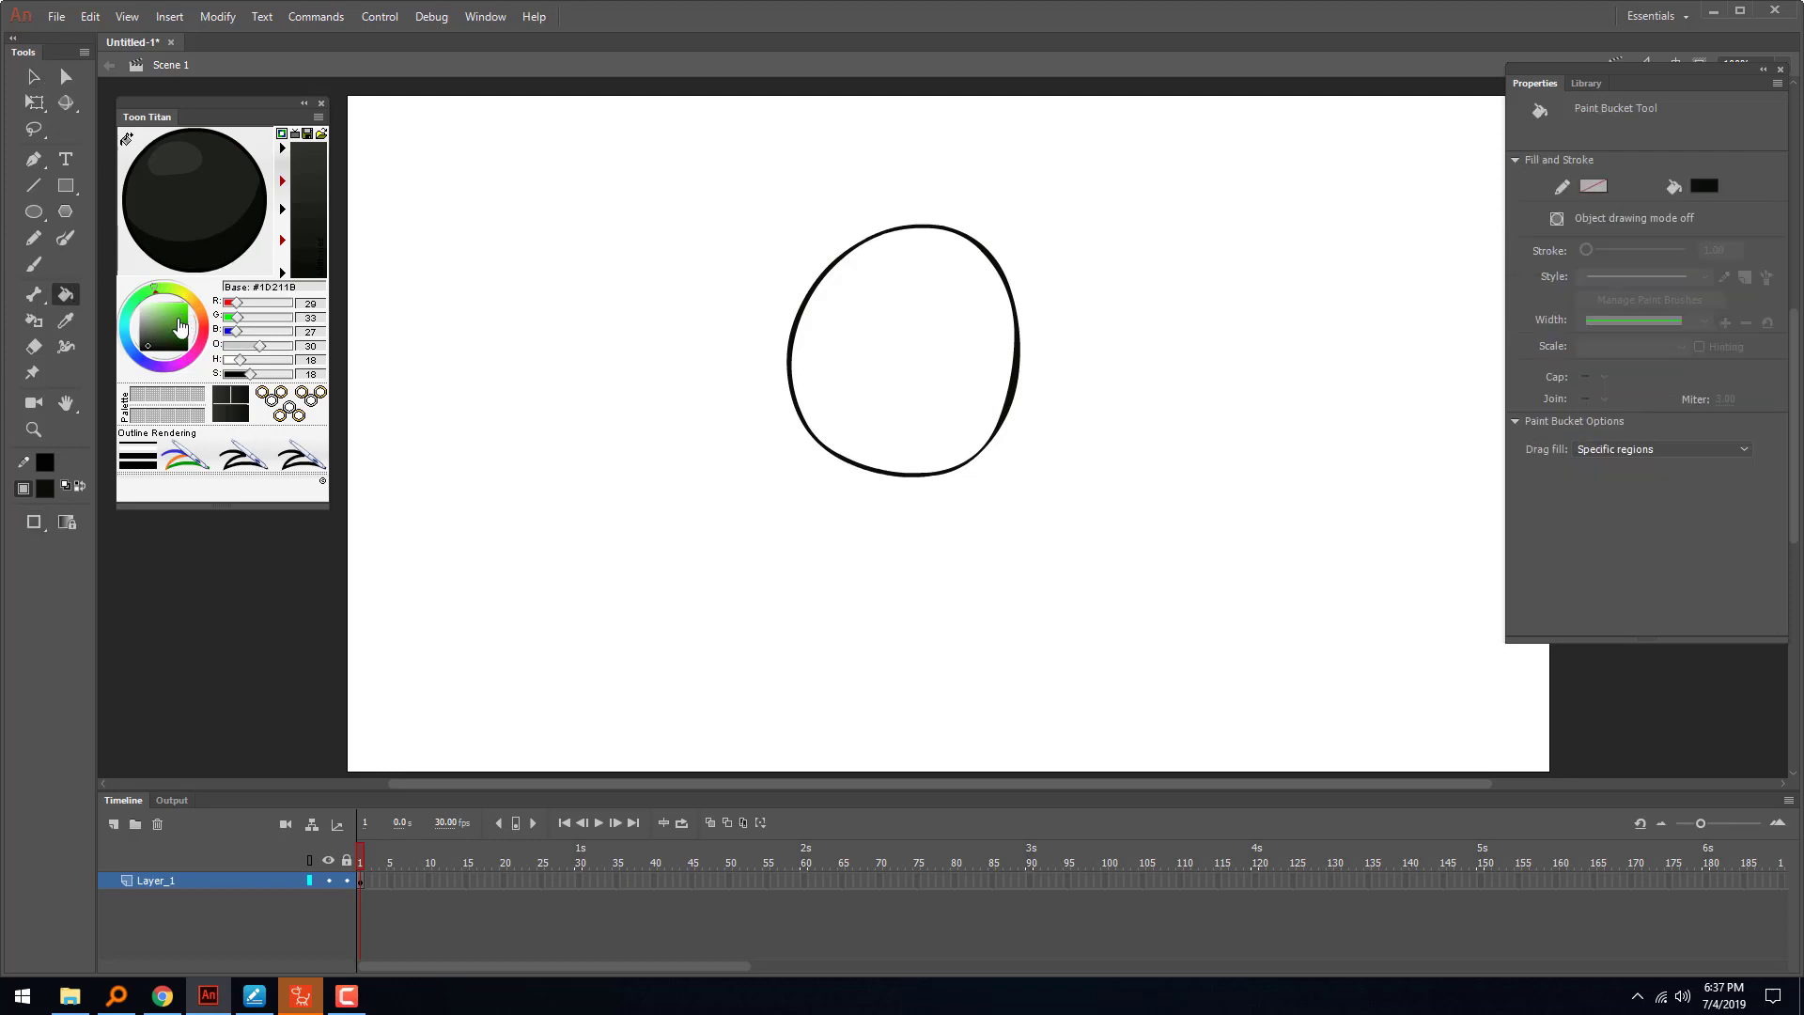
click(138, 392)
click(147, 310)
drag(148, 310, 139, 305)
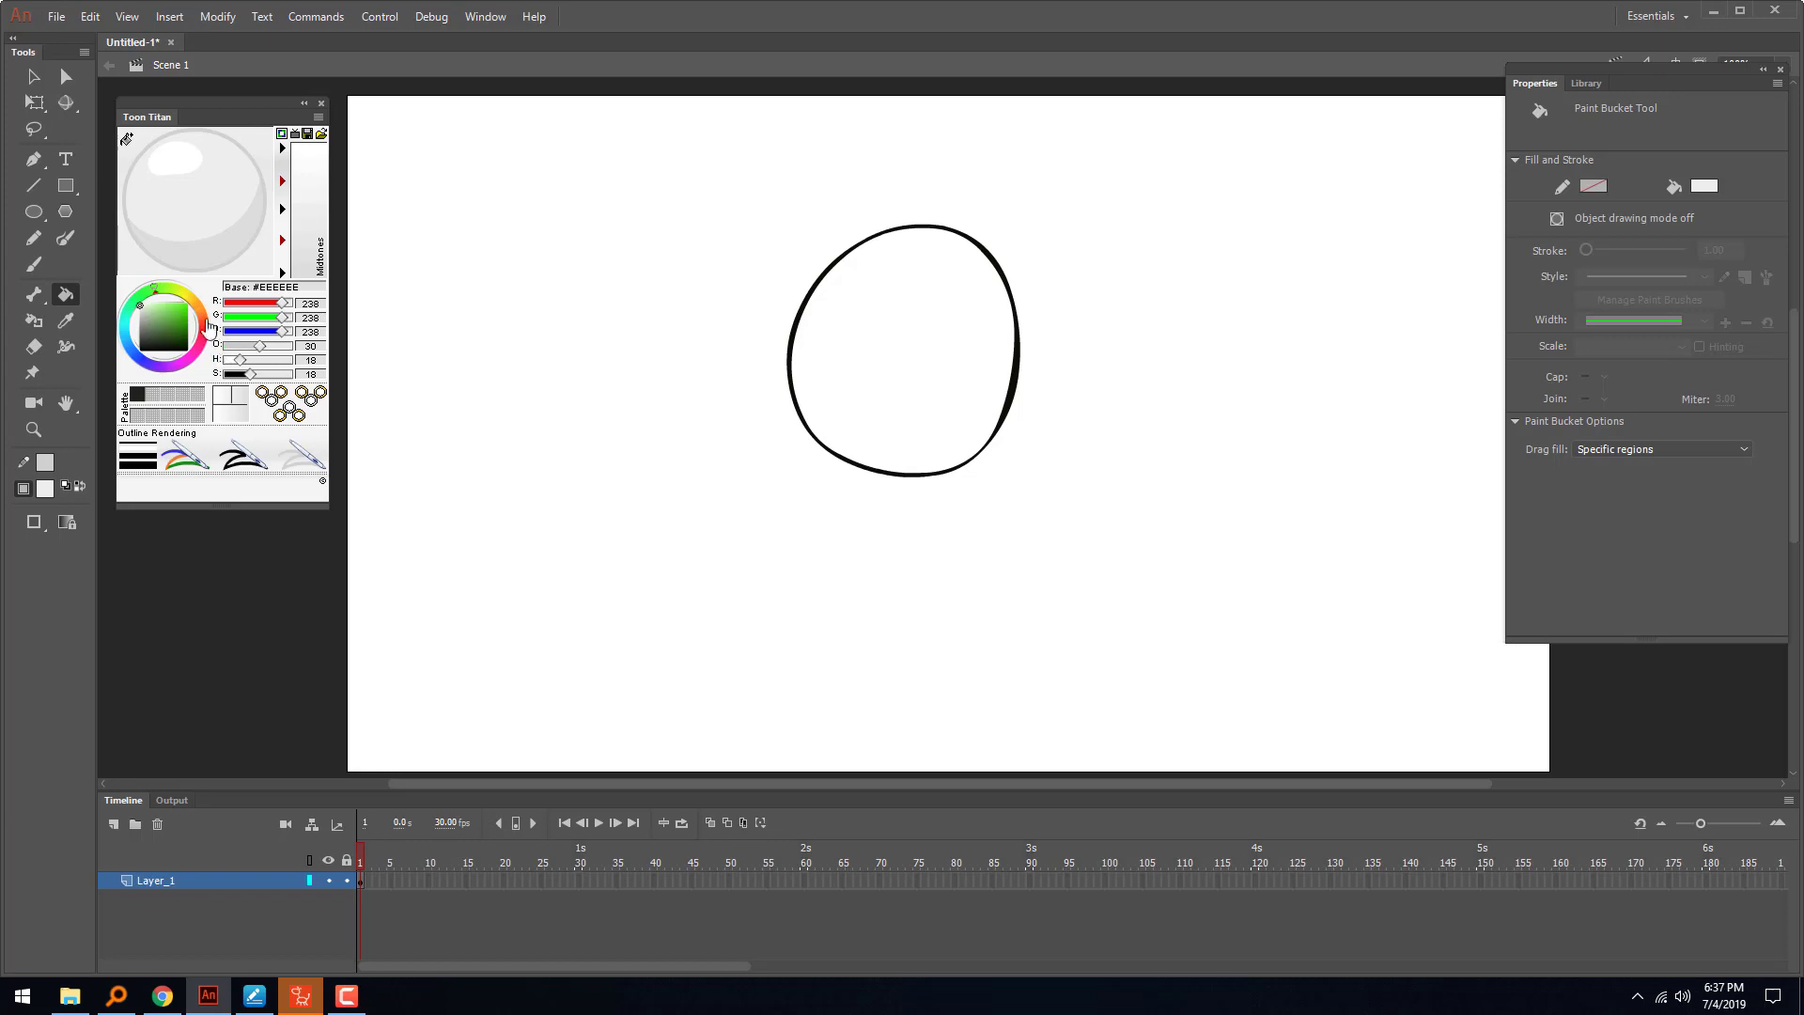
click(139, 304)
click(142, 311)
click(140, 305)
click(139, 303)
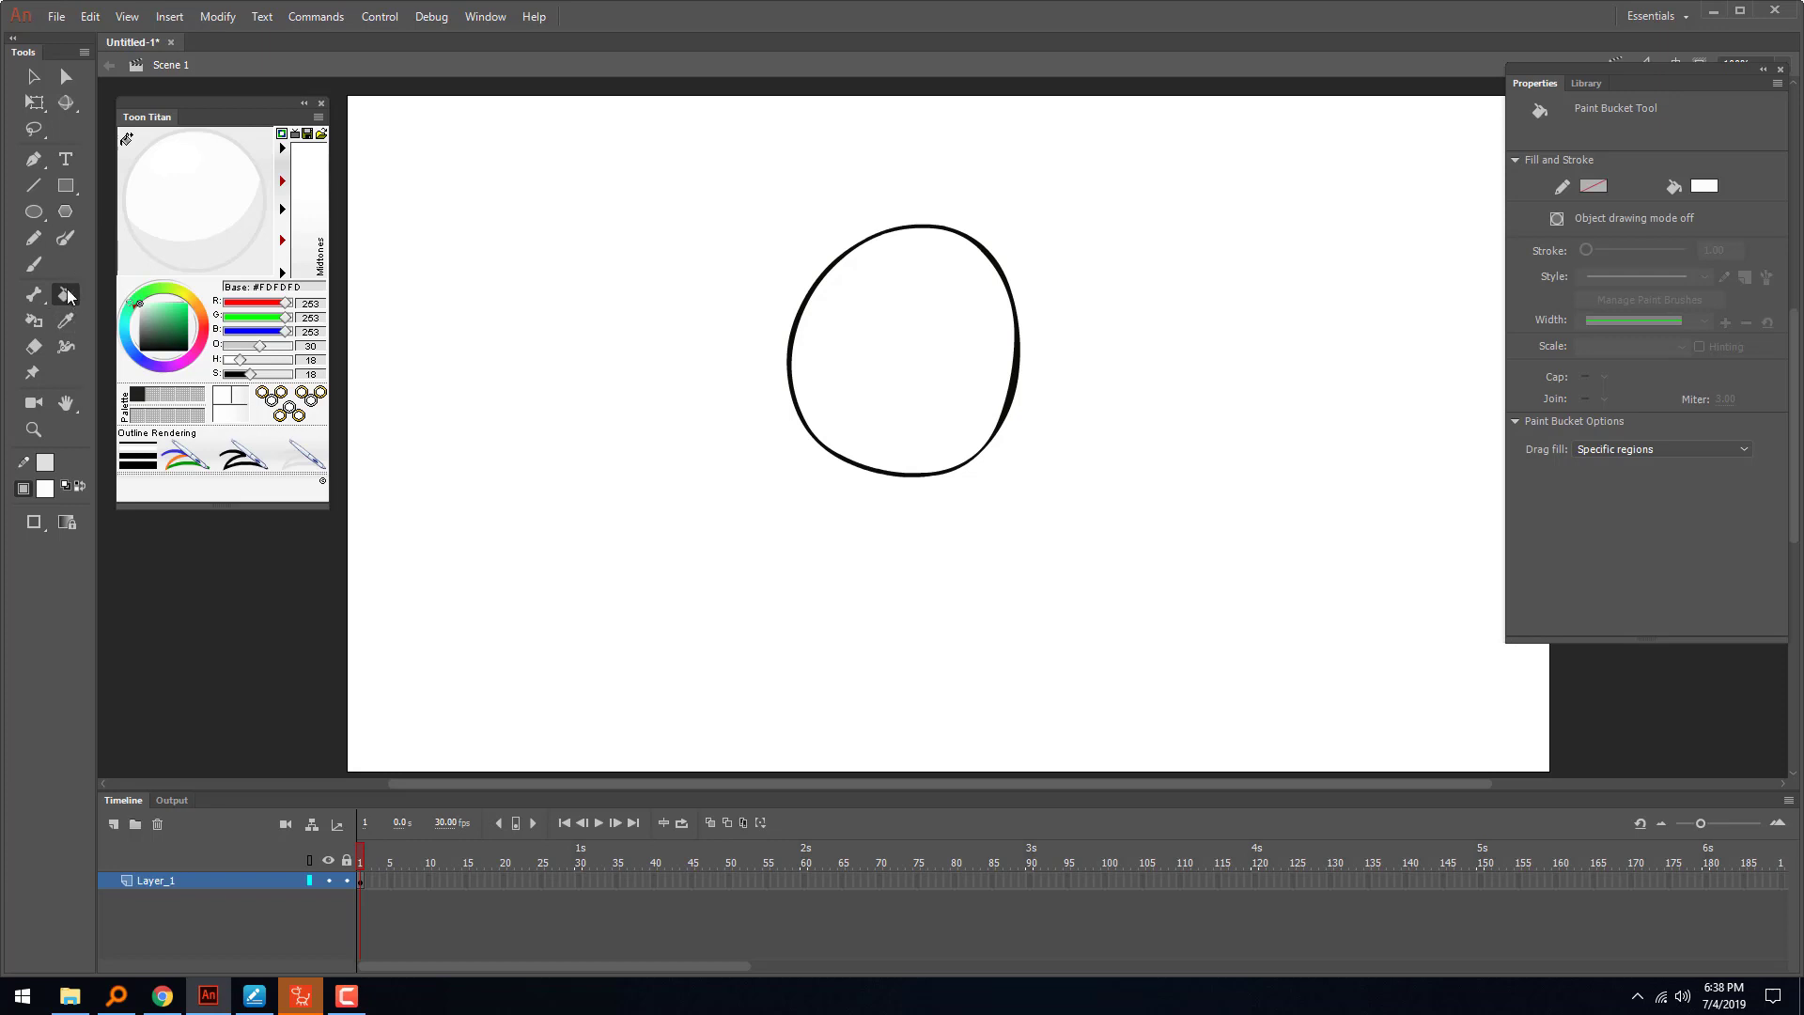
click(928, 331)
- Check the eyeball's off-white fill by selecting the fill alone and then the whole shape
key(v)
click(975, 296)
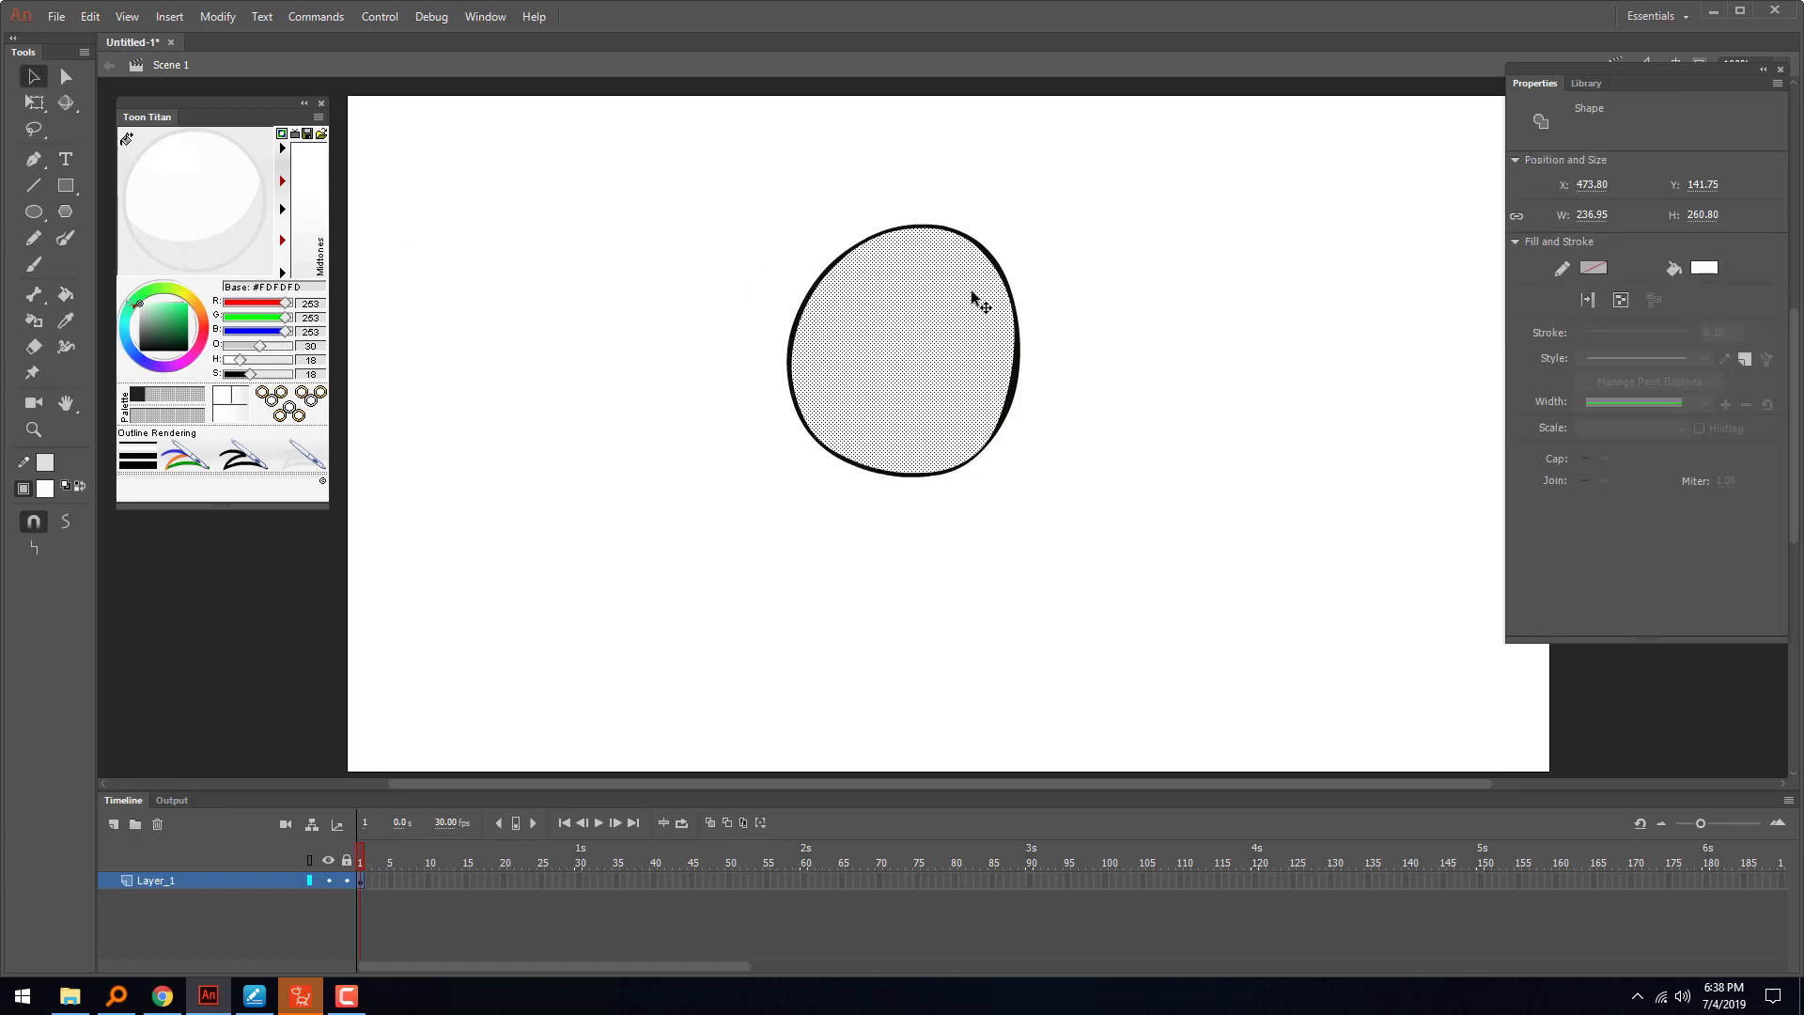
click(1009, 252)
drag(1124, 167, 532, 609)
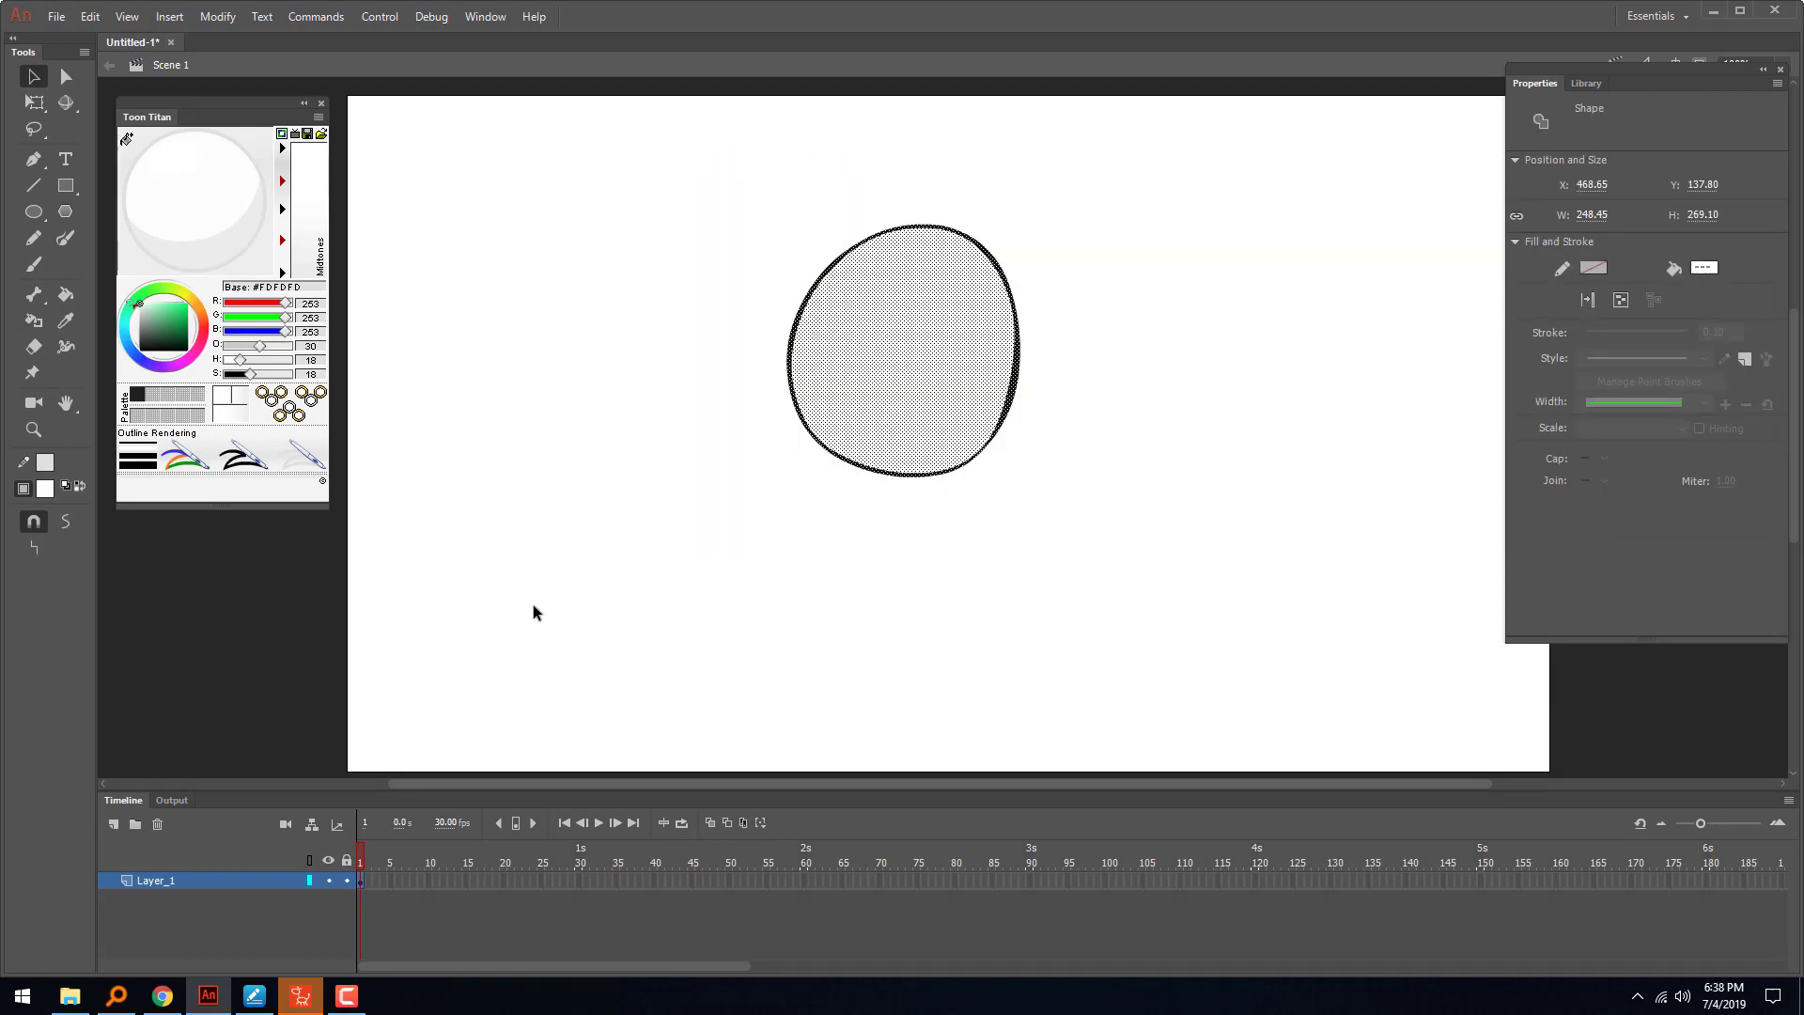
click(641, 365)
- Sample the eyeball outline's black as the brush colour and draw three eyelashes along its upper right edge
click(34, 264)
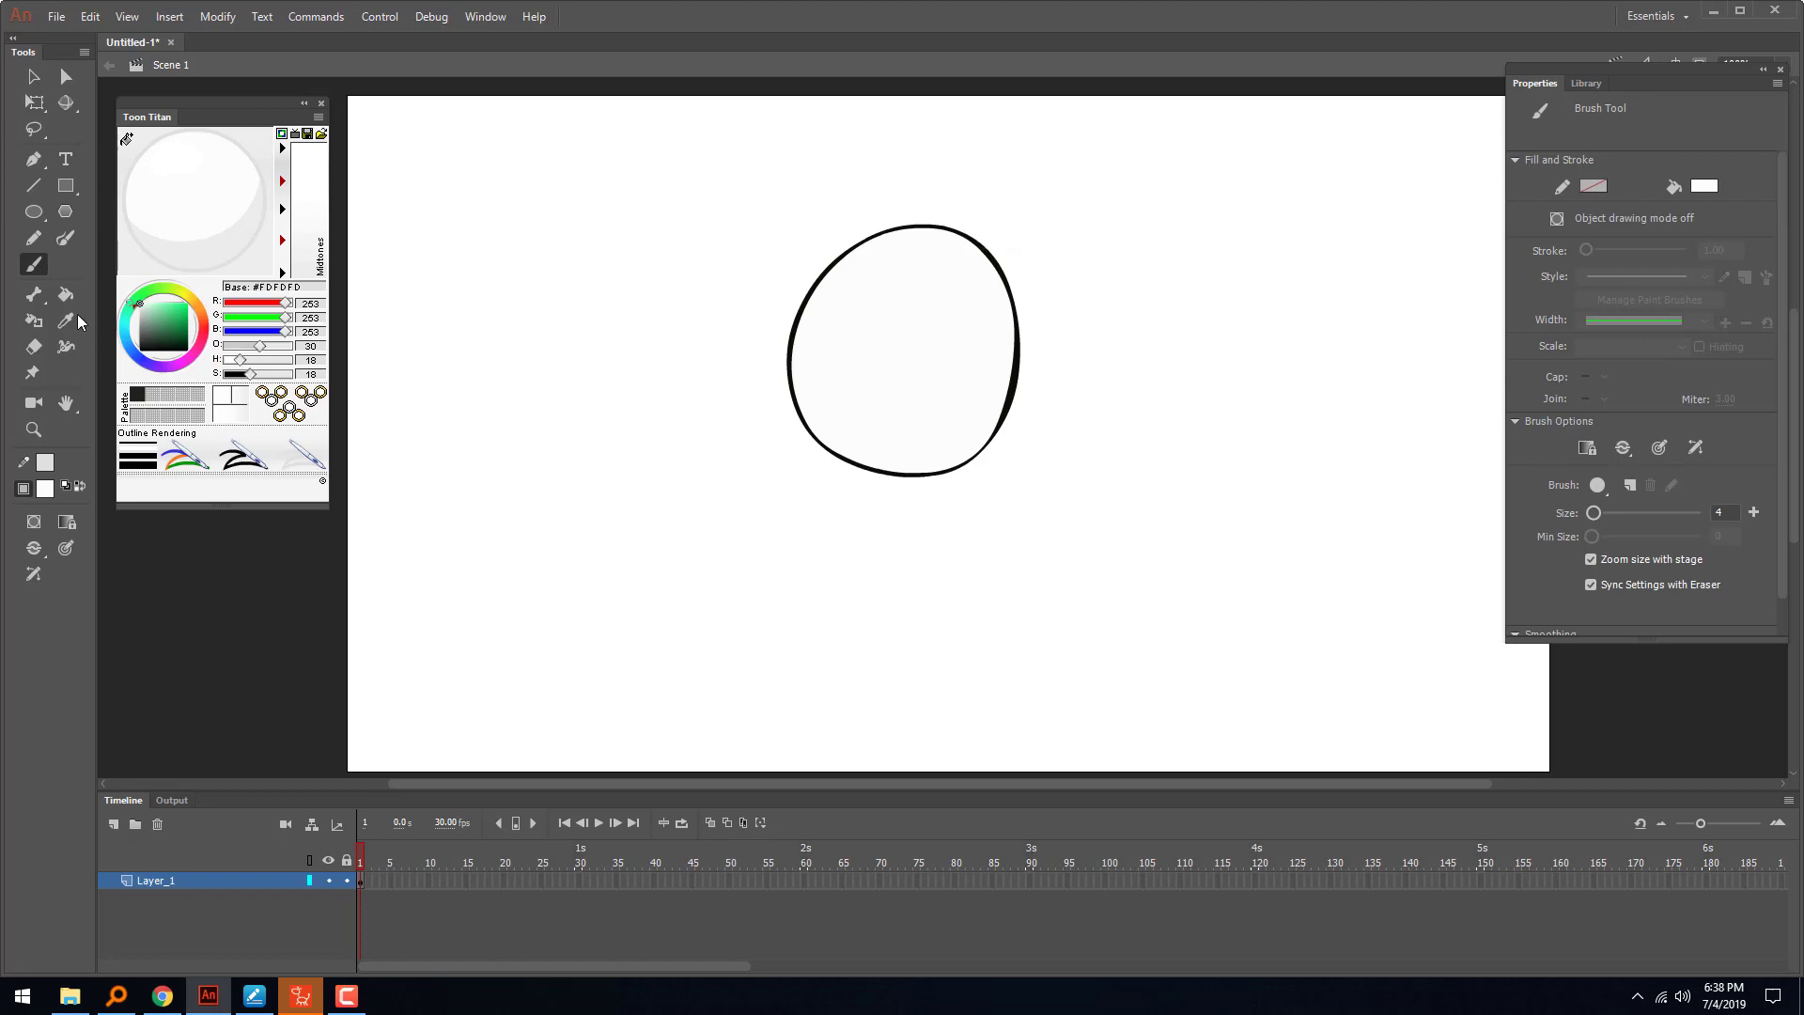
click(47, 489)
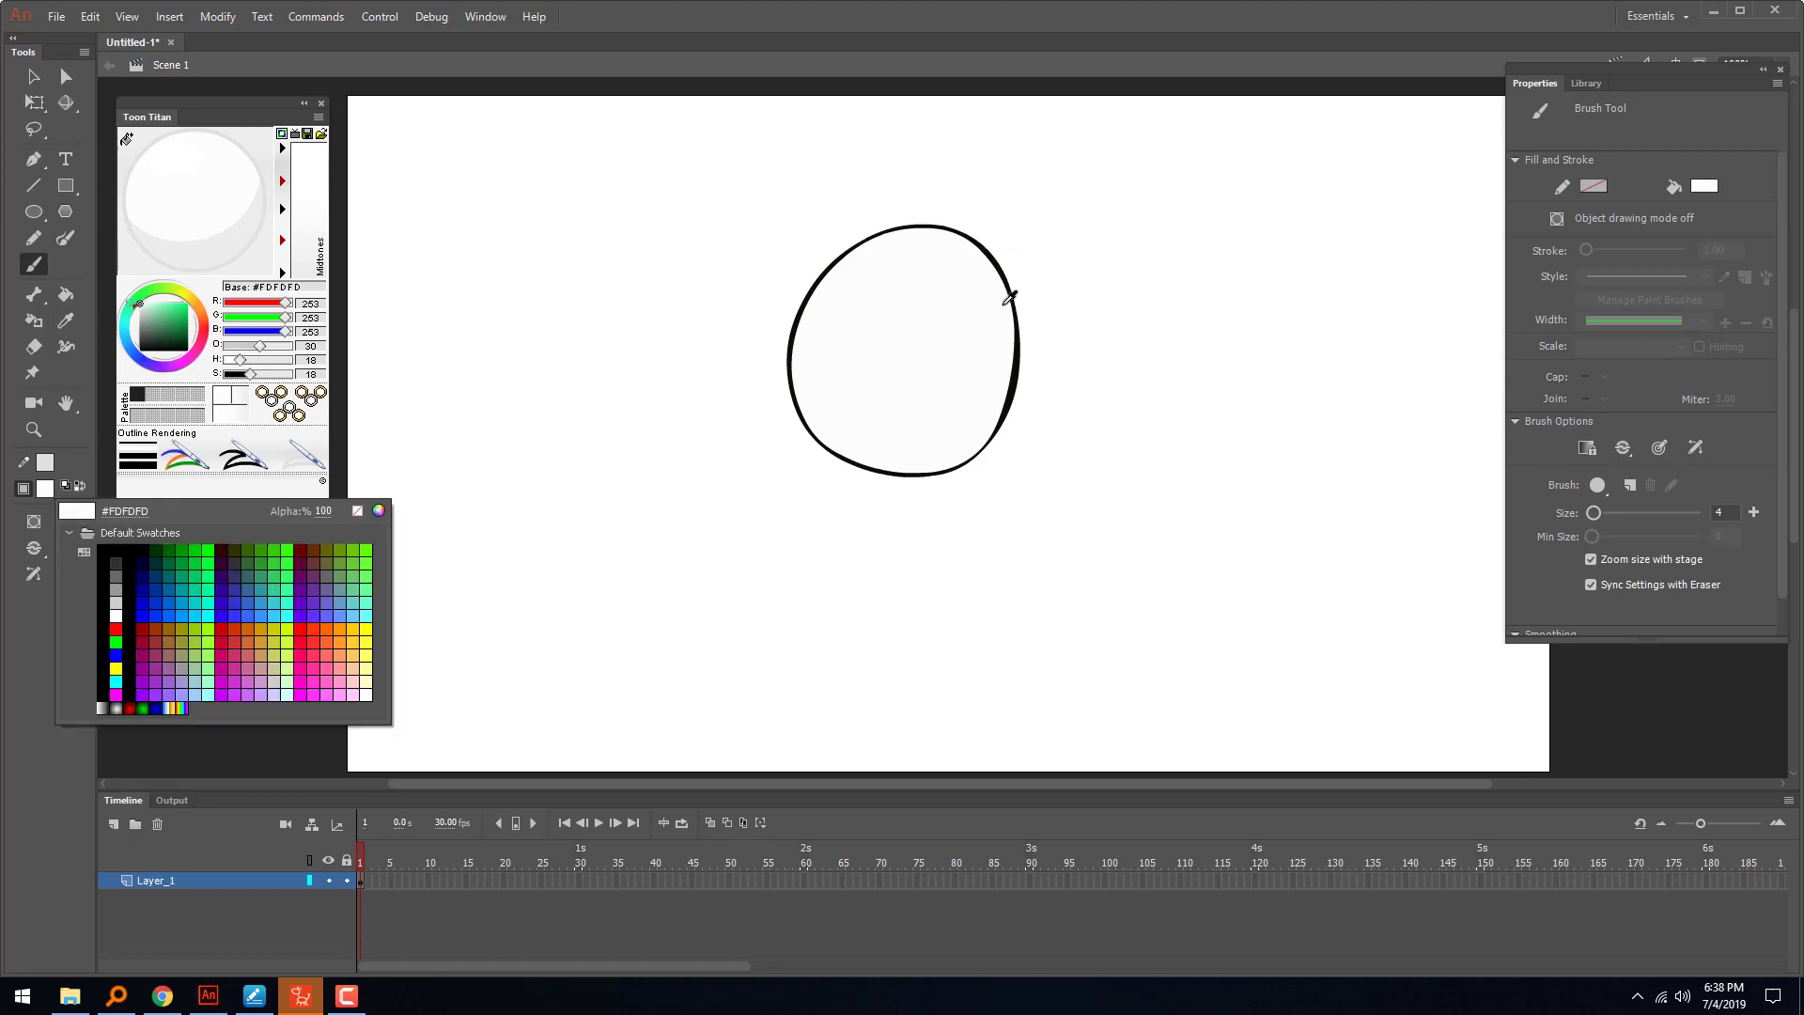
click(1017, 347)
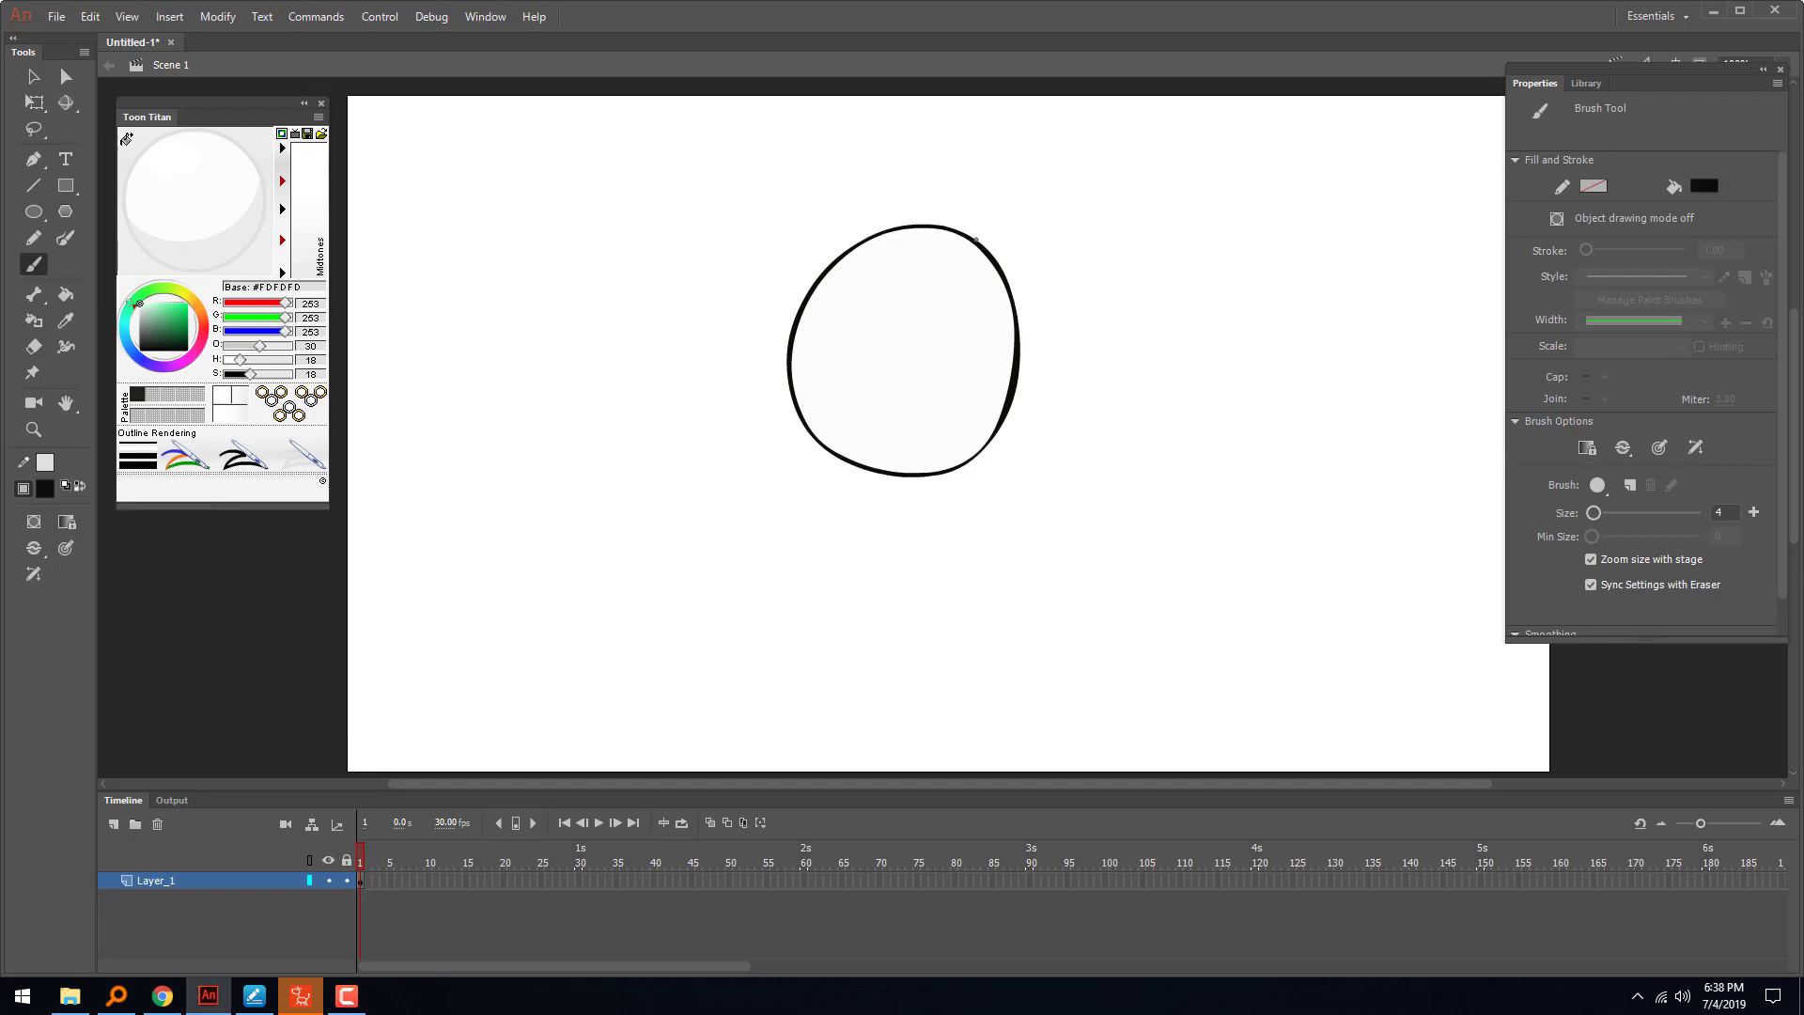
mouse_move(975, 242)
mouse_down()
mouse_move(1022, 237)
mouse_move(1018, 280)
mouse_move(1050, 275)
mouse_move(1076, 337)
mouse_up()
- Reshape the three eyelashes by pulling their tips to tapered points and thickening the base of the lowest lash
key(v)
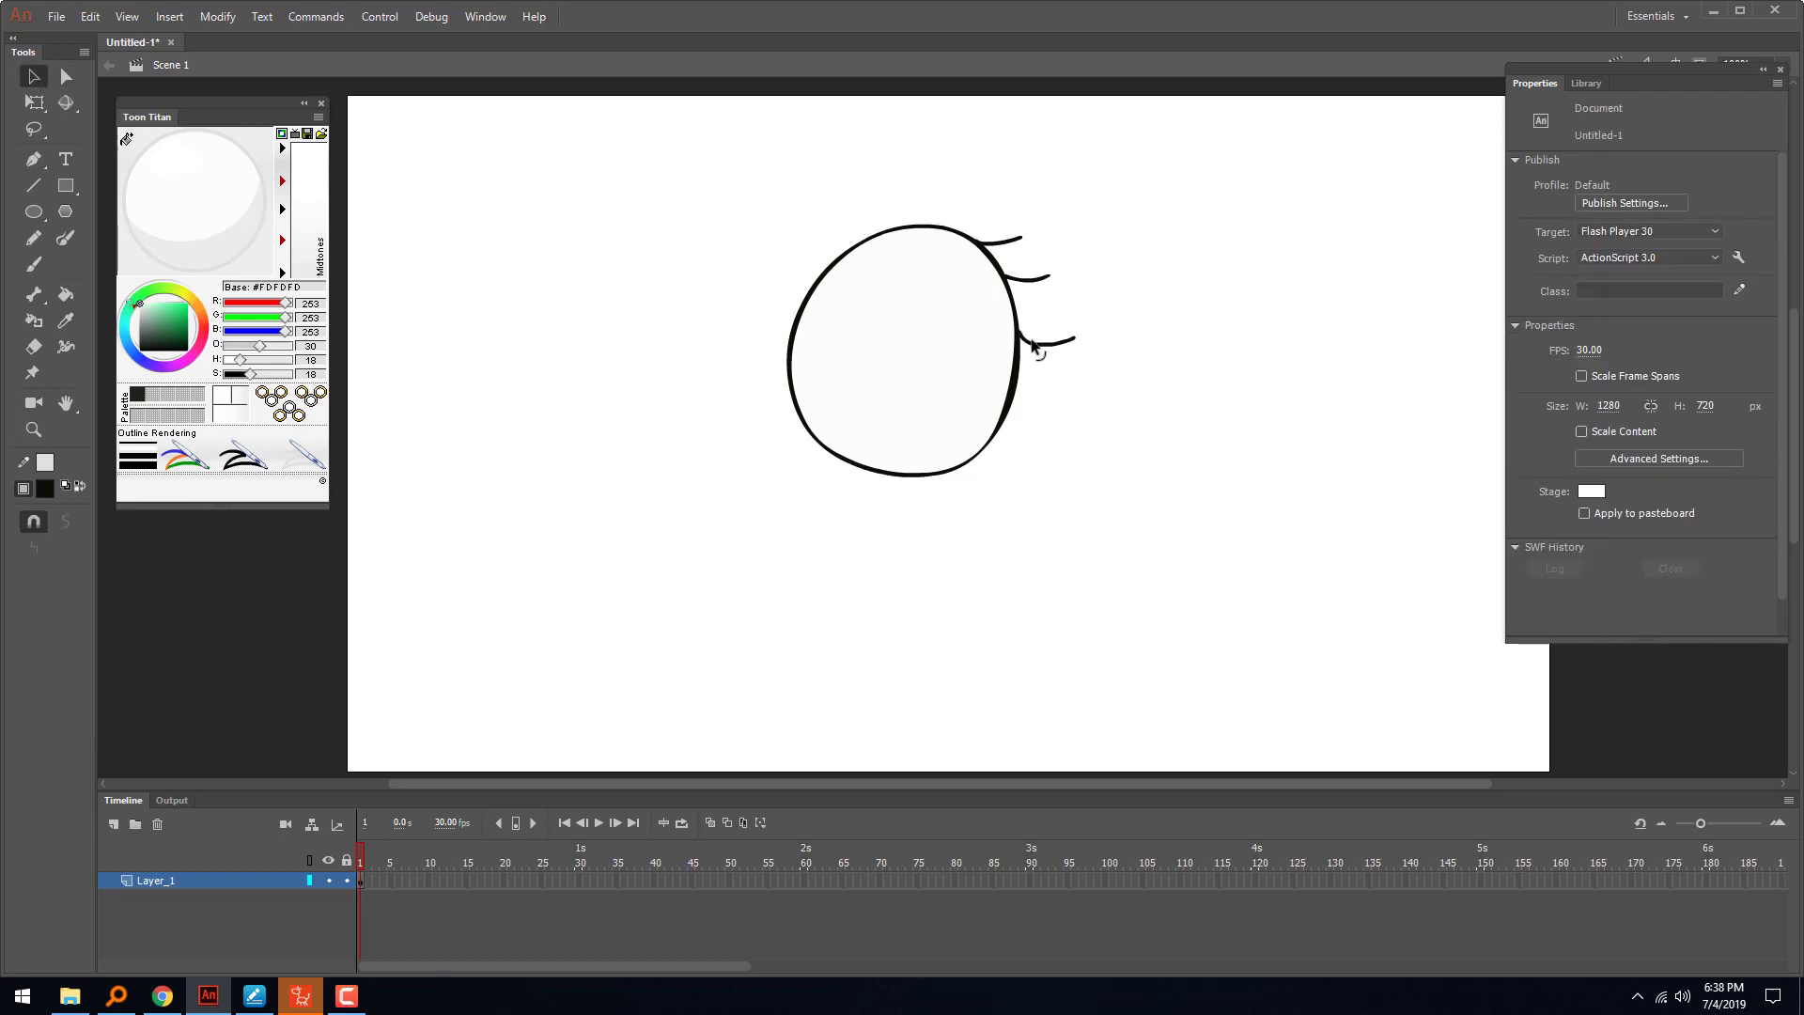
key(ctrl+a)
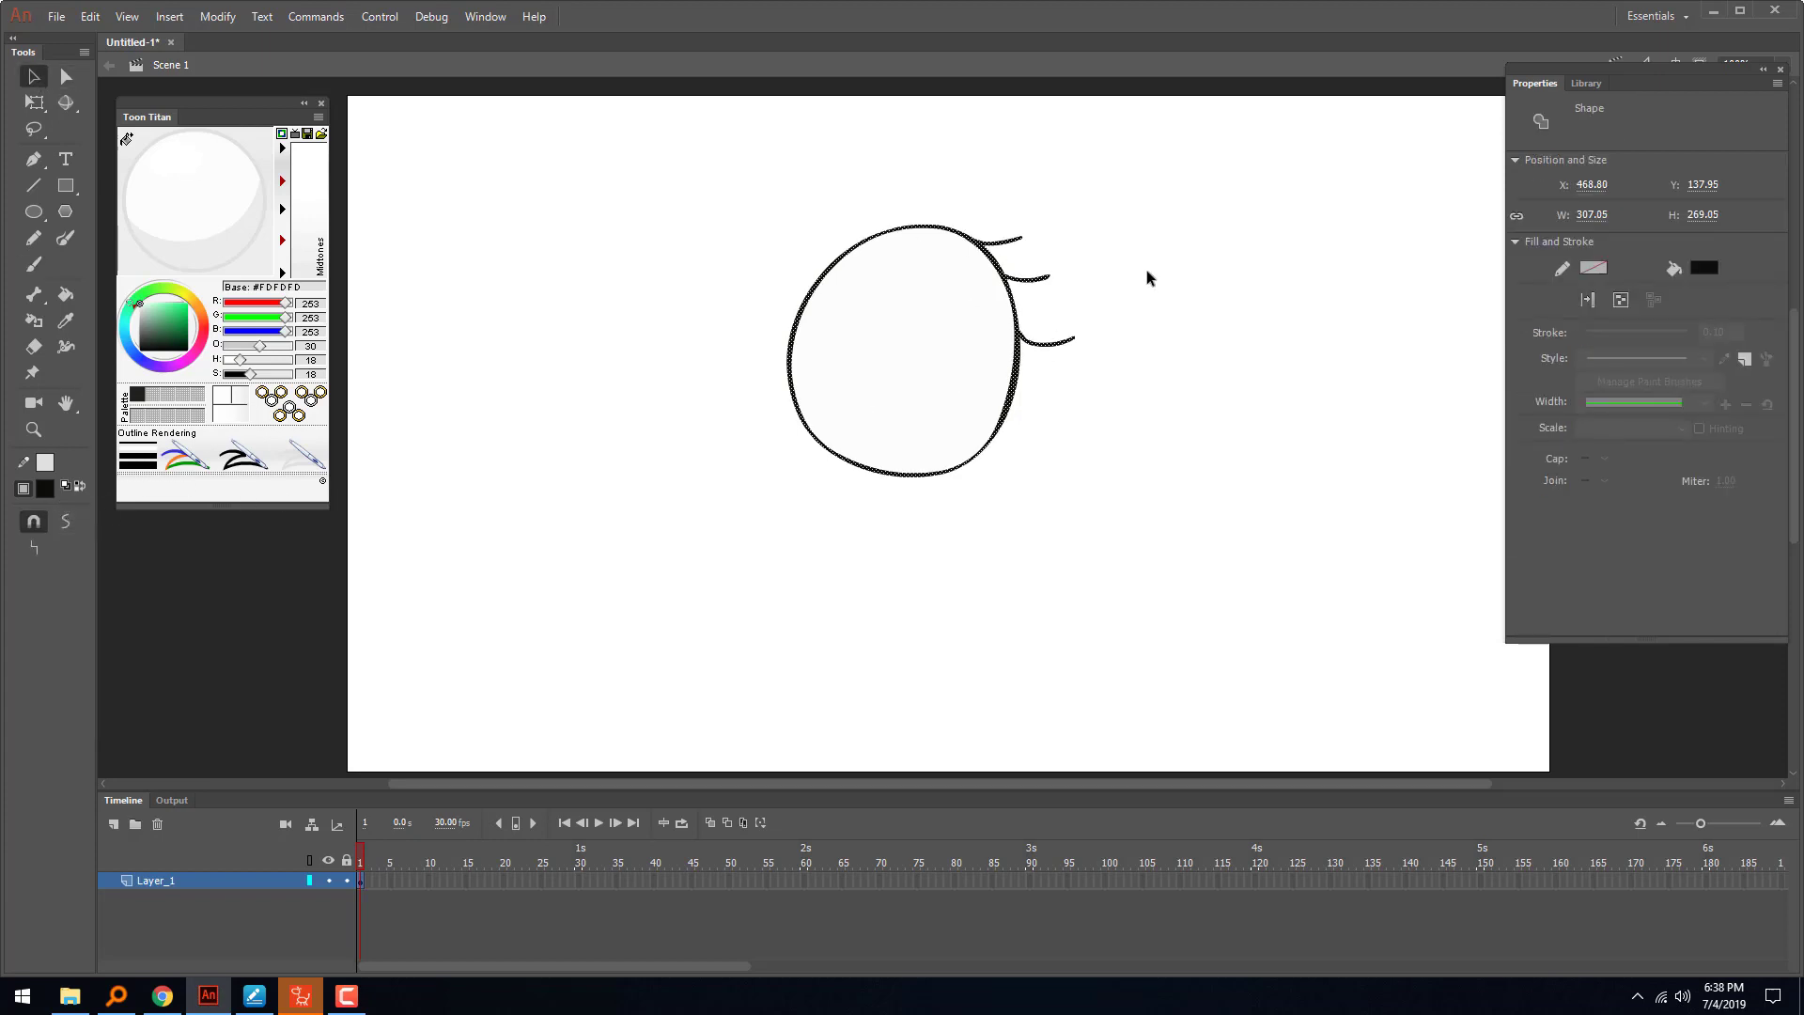
click(1151, 275)
mouse_move(1073, 340)
mouse_down()
mouse_move(1025, 235)
mouse_move(1046, 280)
mouse_up()
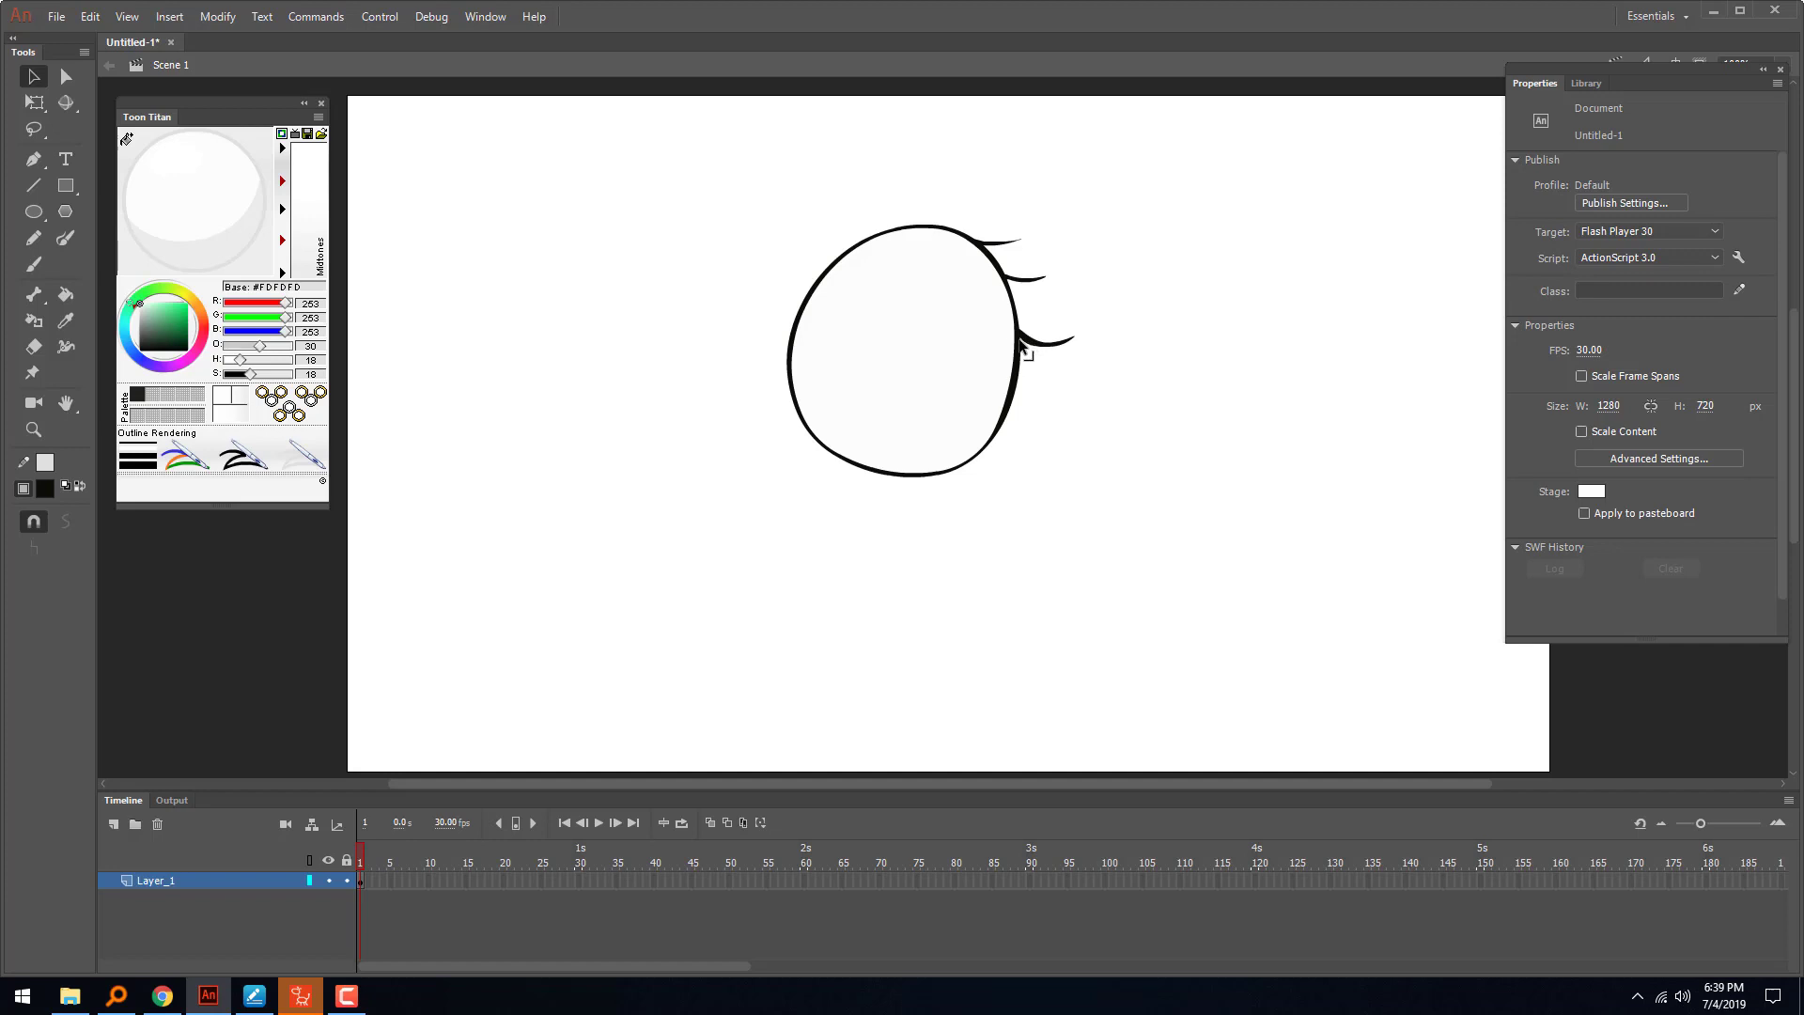
drag(1020, 340, 1023, 343)
mouse_move(1184, 187)
mouse_down()
mouse_move(624, 539)
mouse_move(530, 579)
mouse_up()
click(1167, 369)
- Brush a round iris with a smaller pupil circle left of the eyeball and fill both areas with brown #995120
click(34, 264)
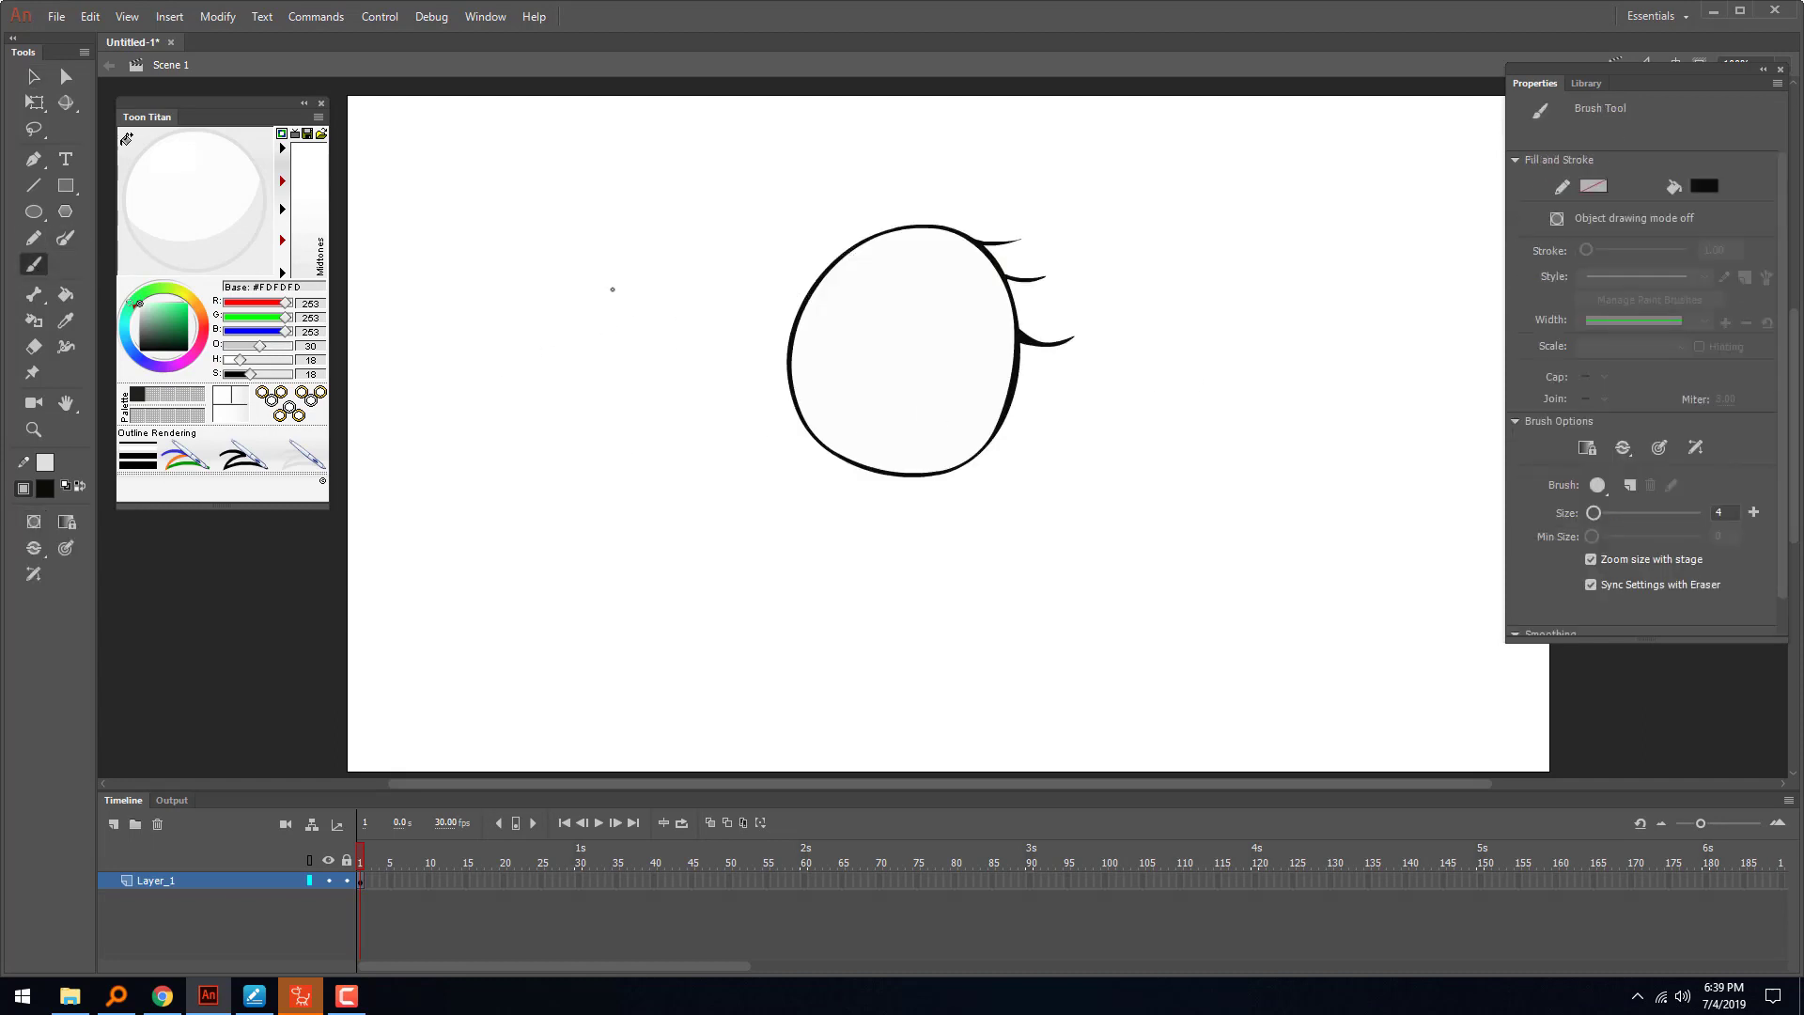
mouse_move(612, 289)
mouse_down()
mouse_move(576, 285)
mouse_move(546, 313)
mouse_move(542, 354)
mouse_move(591, 380)
mouse_move(639, 361)
mouse_move(647, 314)
mouse_move(603, 286)
mouse_move(584, 347)
mouse_move(612, 327)
mouse_move(593, 312)
mouse_up()
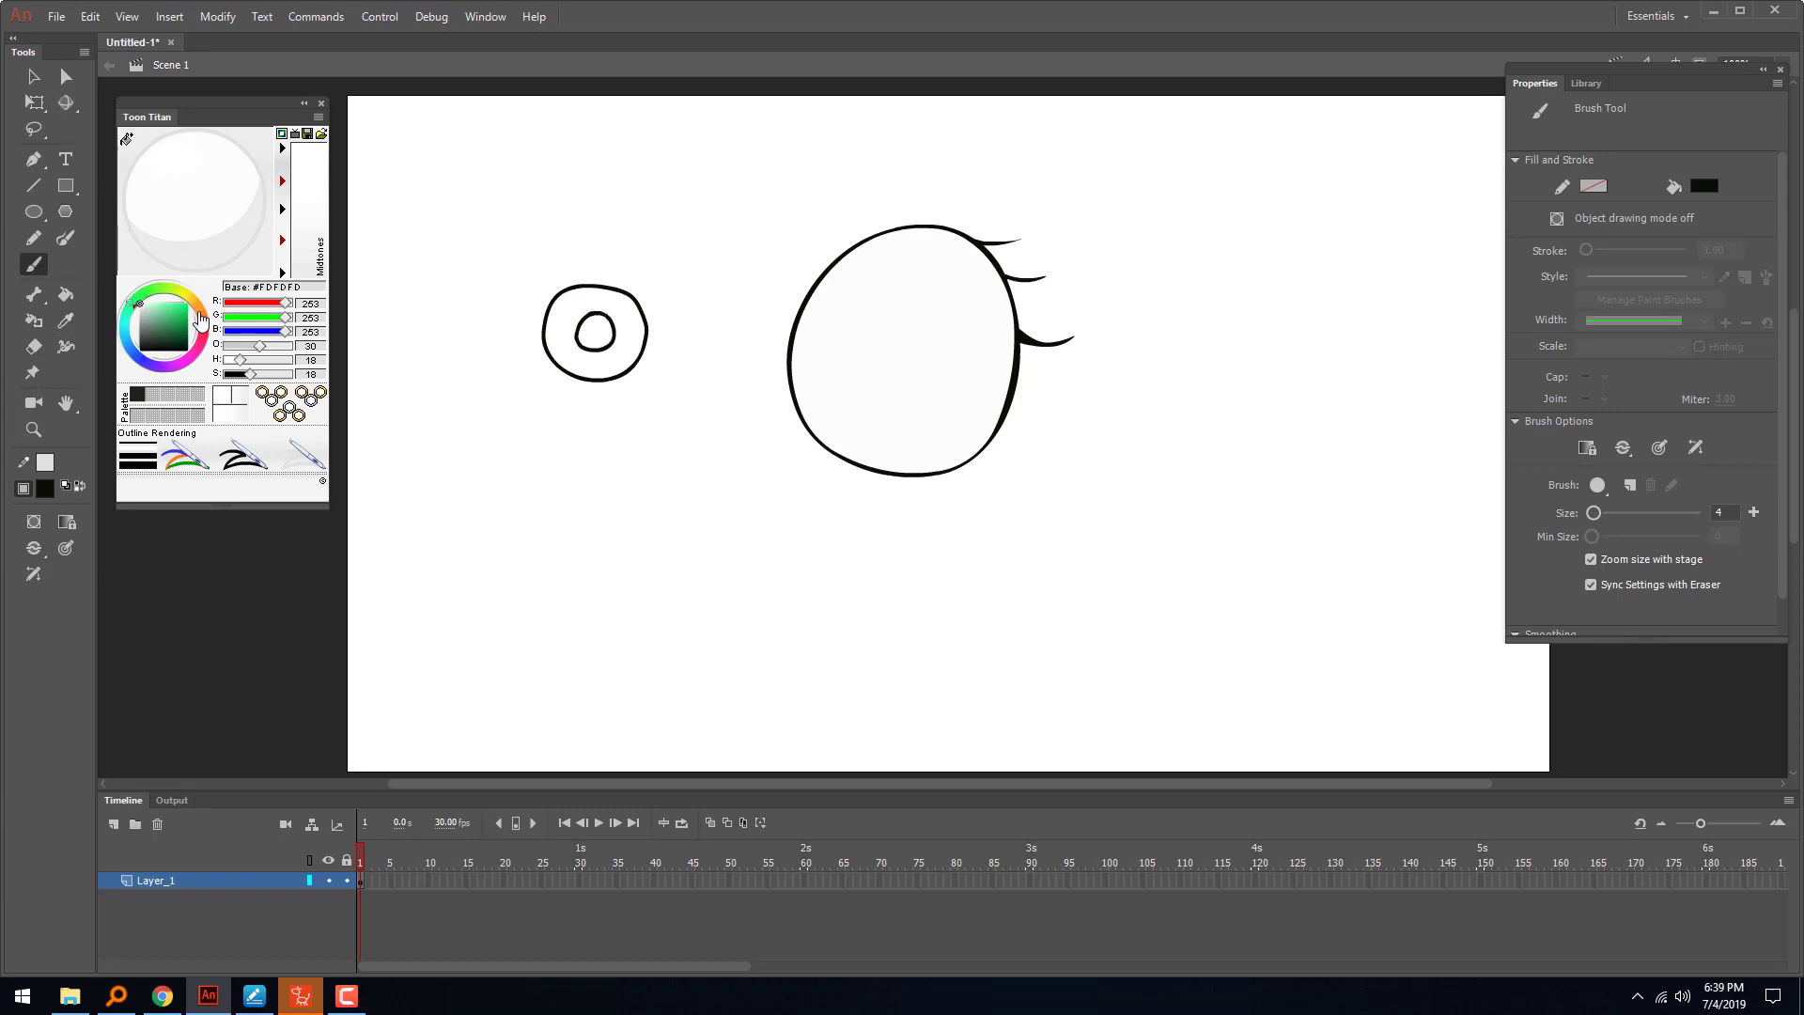
click(200, 319)
click(182, 324)
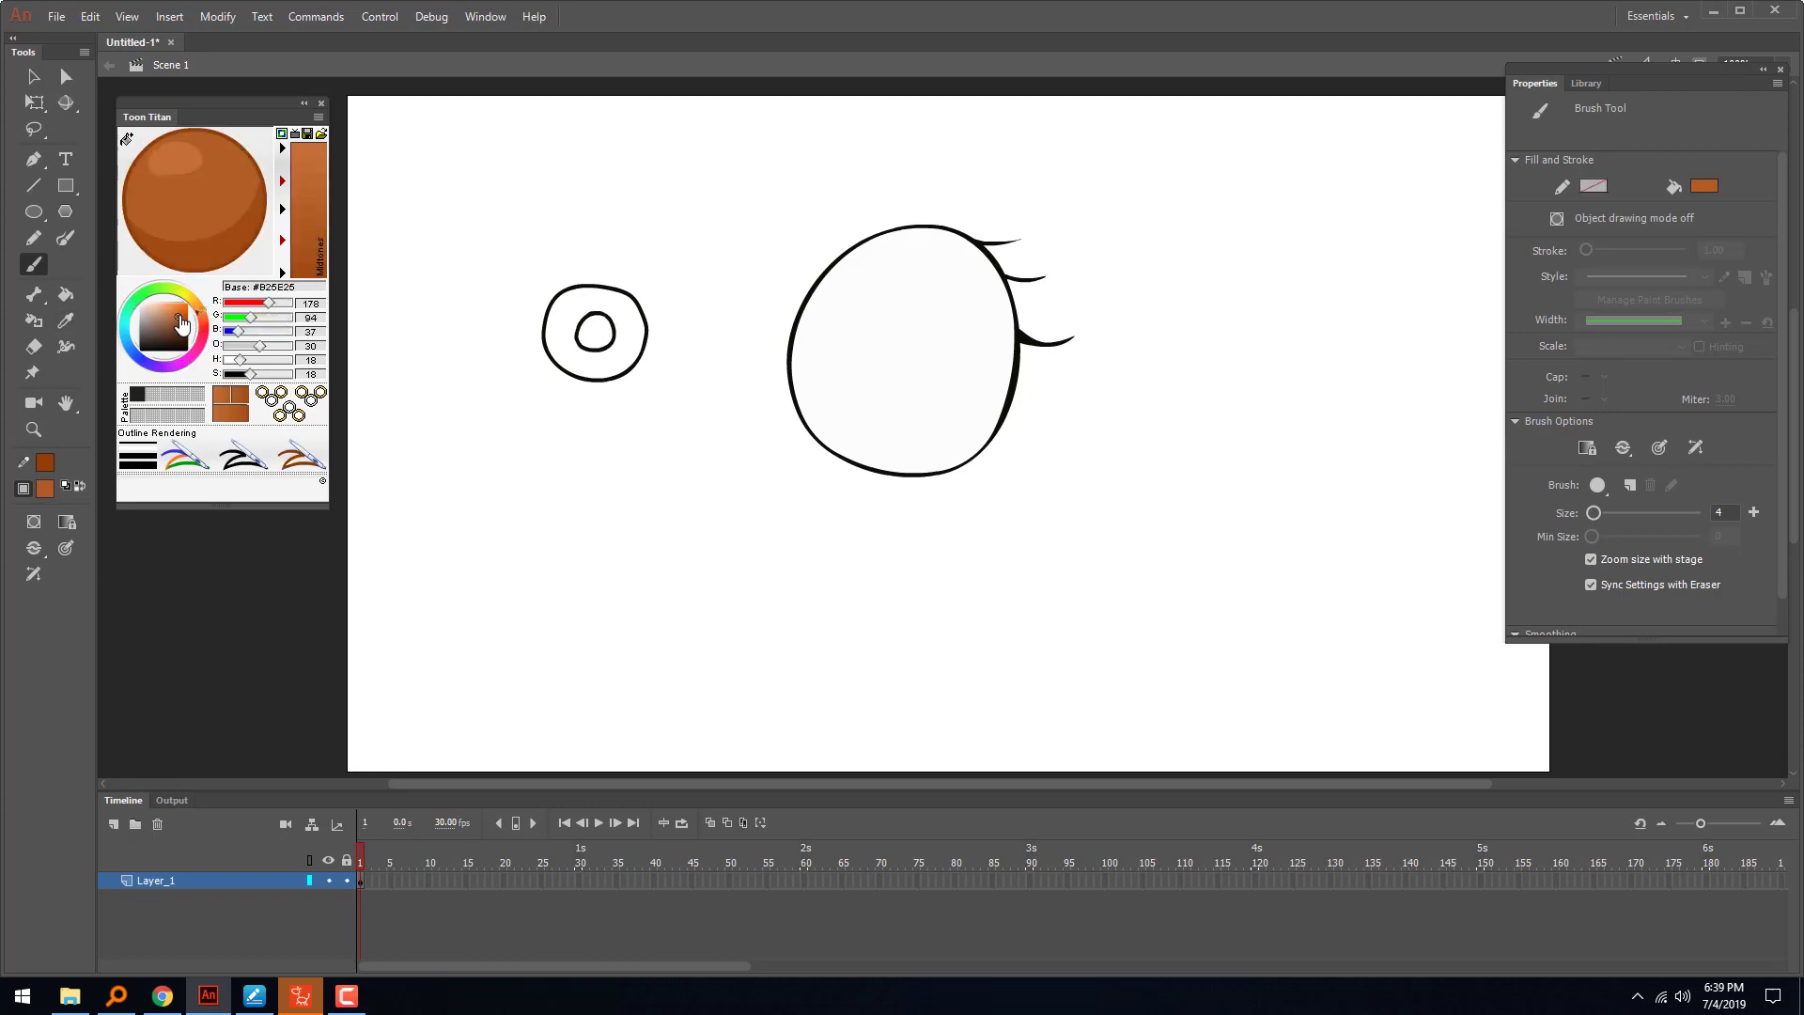
click(180, 329)
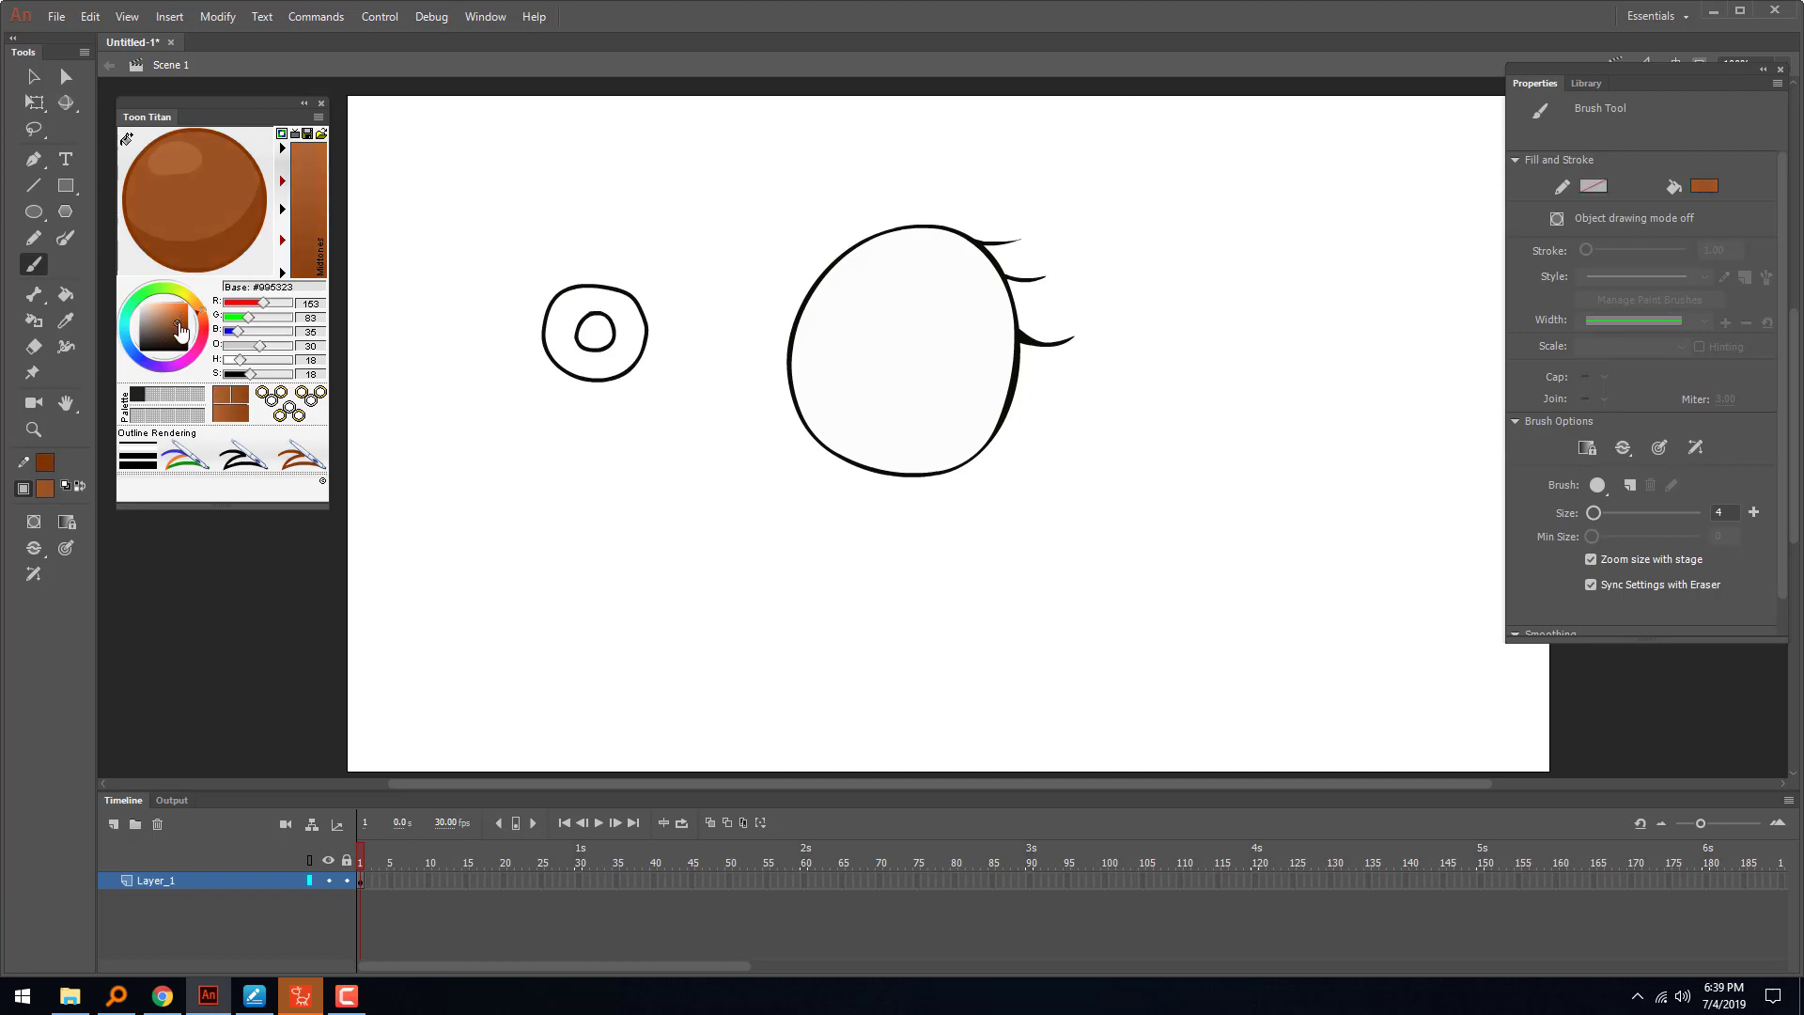
click(180, 324)
click(625, 360)
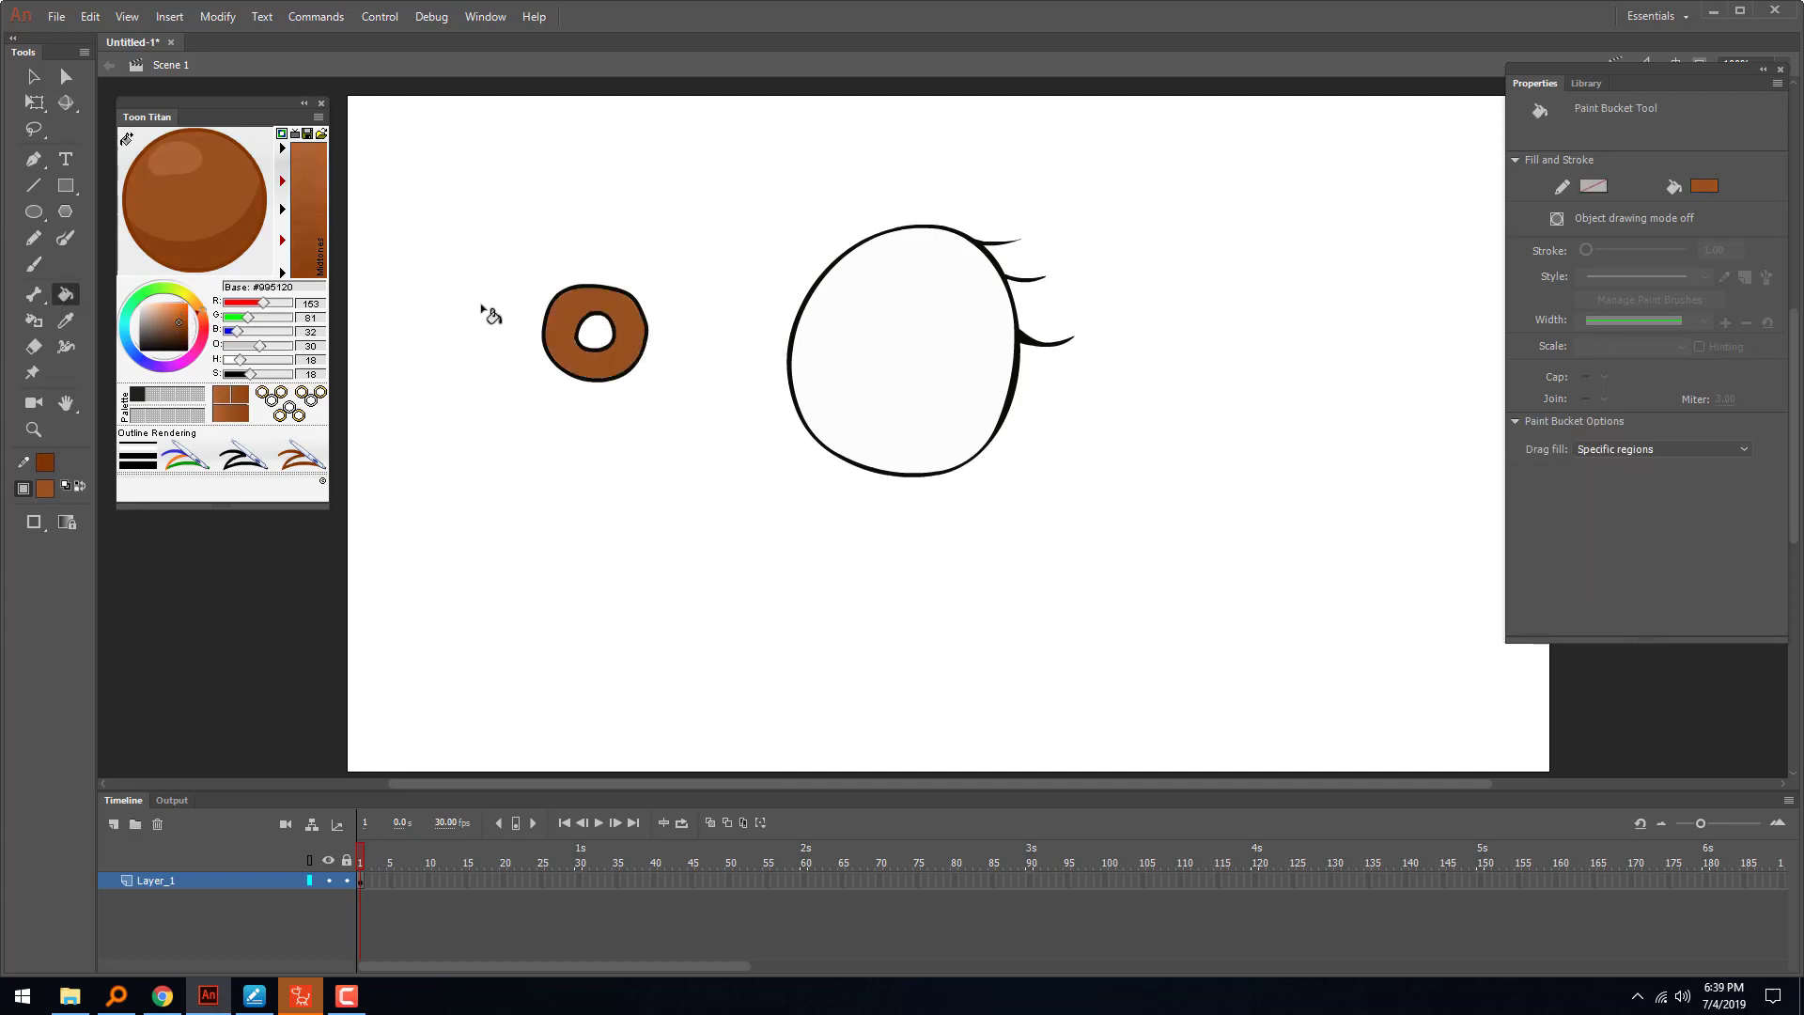
click(602, 336)
- Store the iris brown in the palette and fill the pupil with dark brown #301808
click(138, 415)
drag(179, 324, 180, 343)
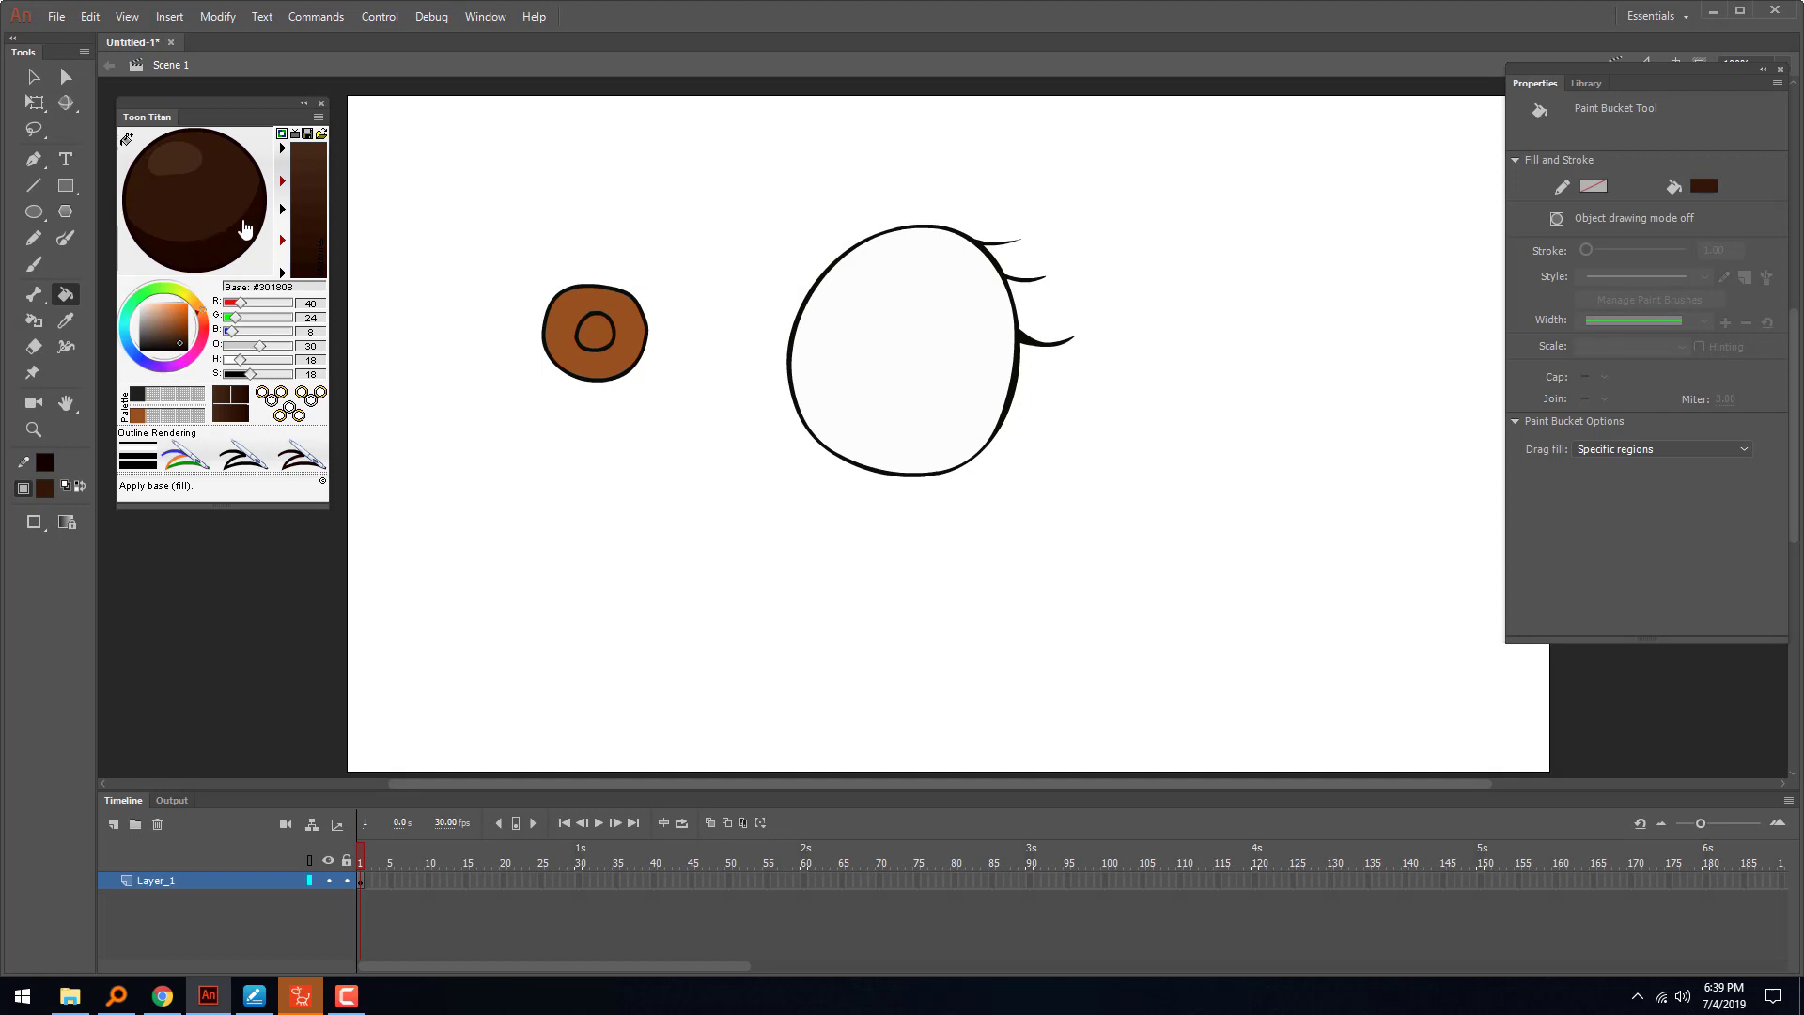
click(609, 346)
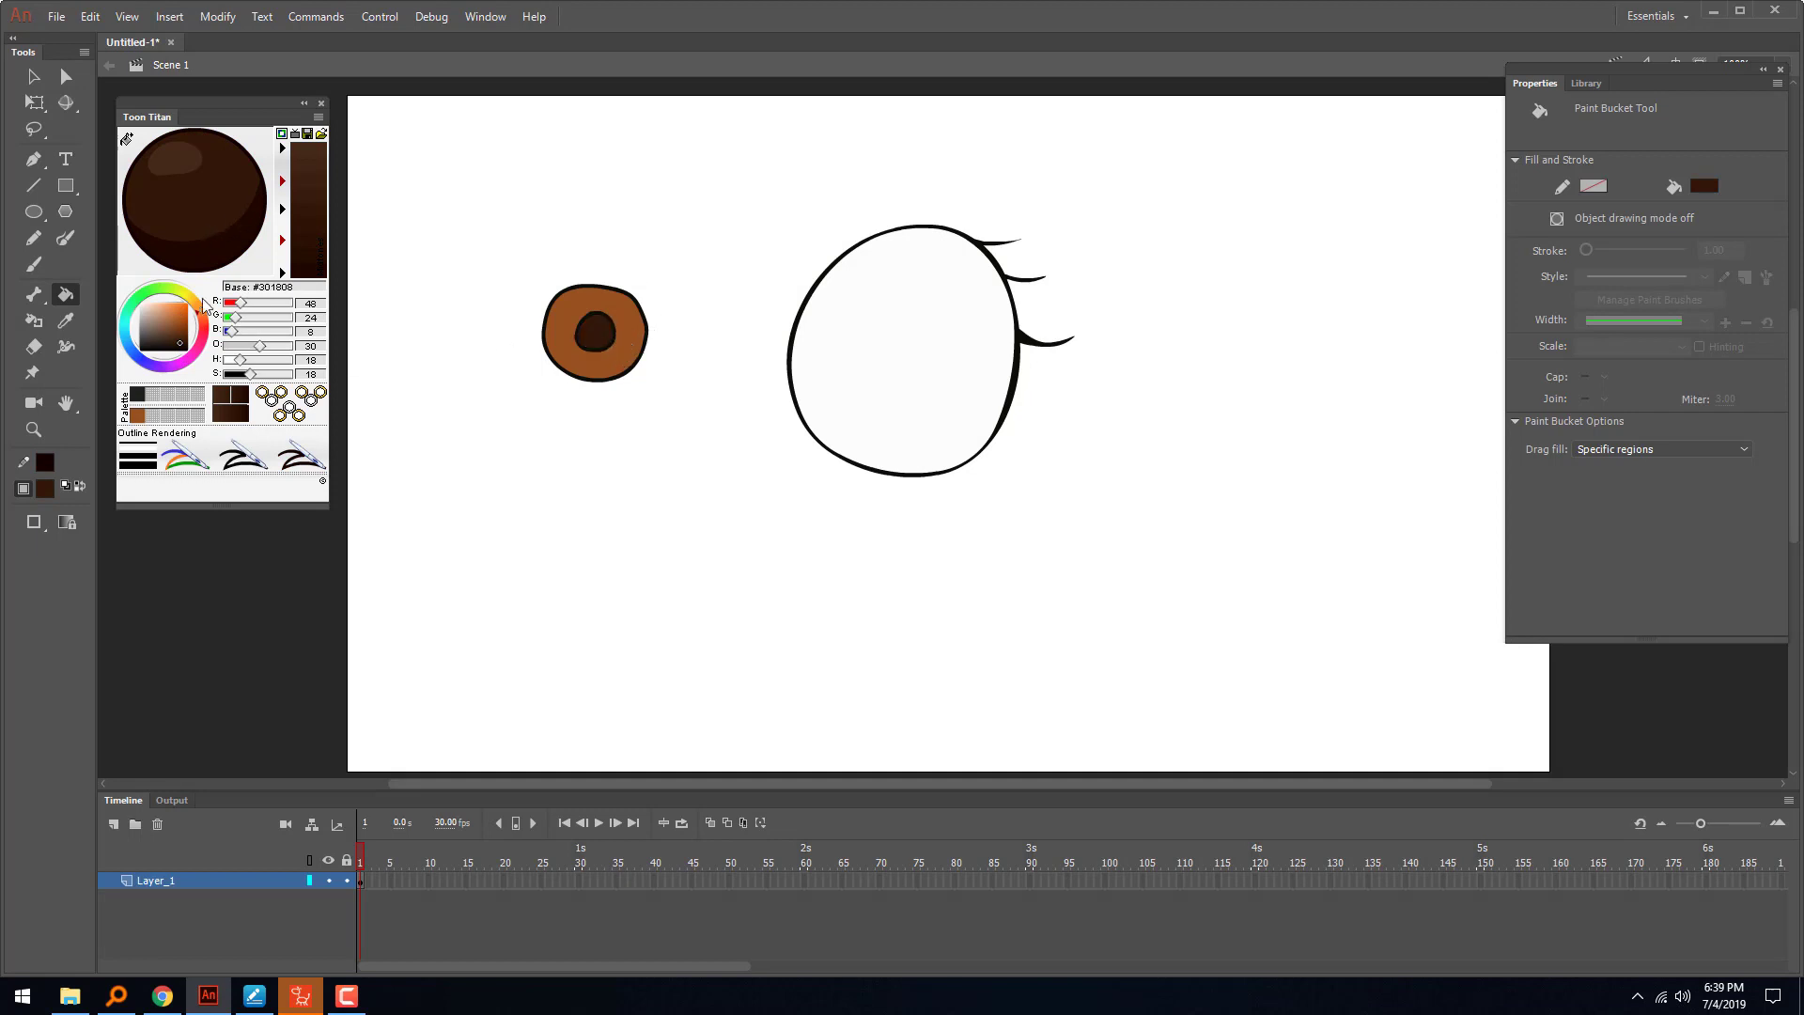
- Sample the pupil's dark brown and recolour the pupil's outline to match its fill
click(80, 486)
click(66, 320)
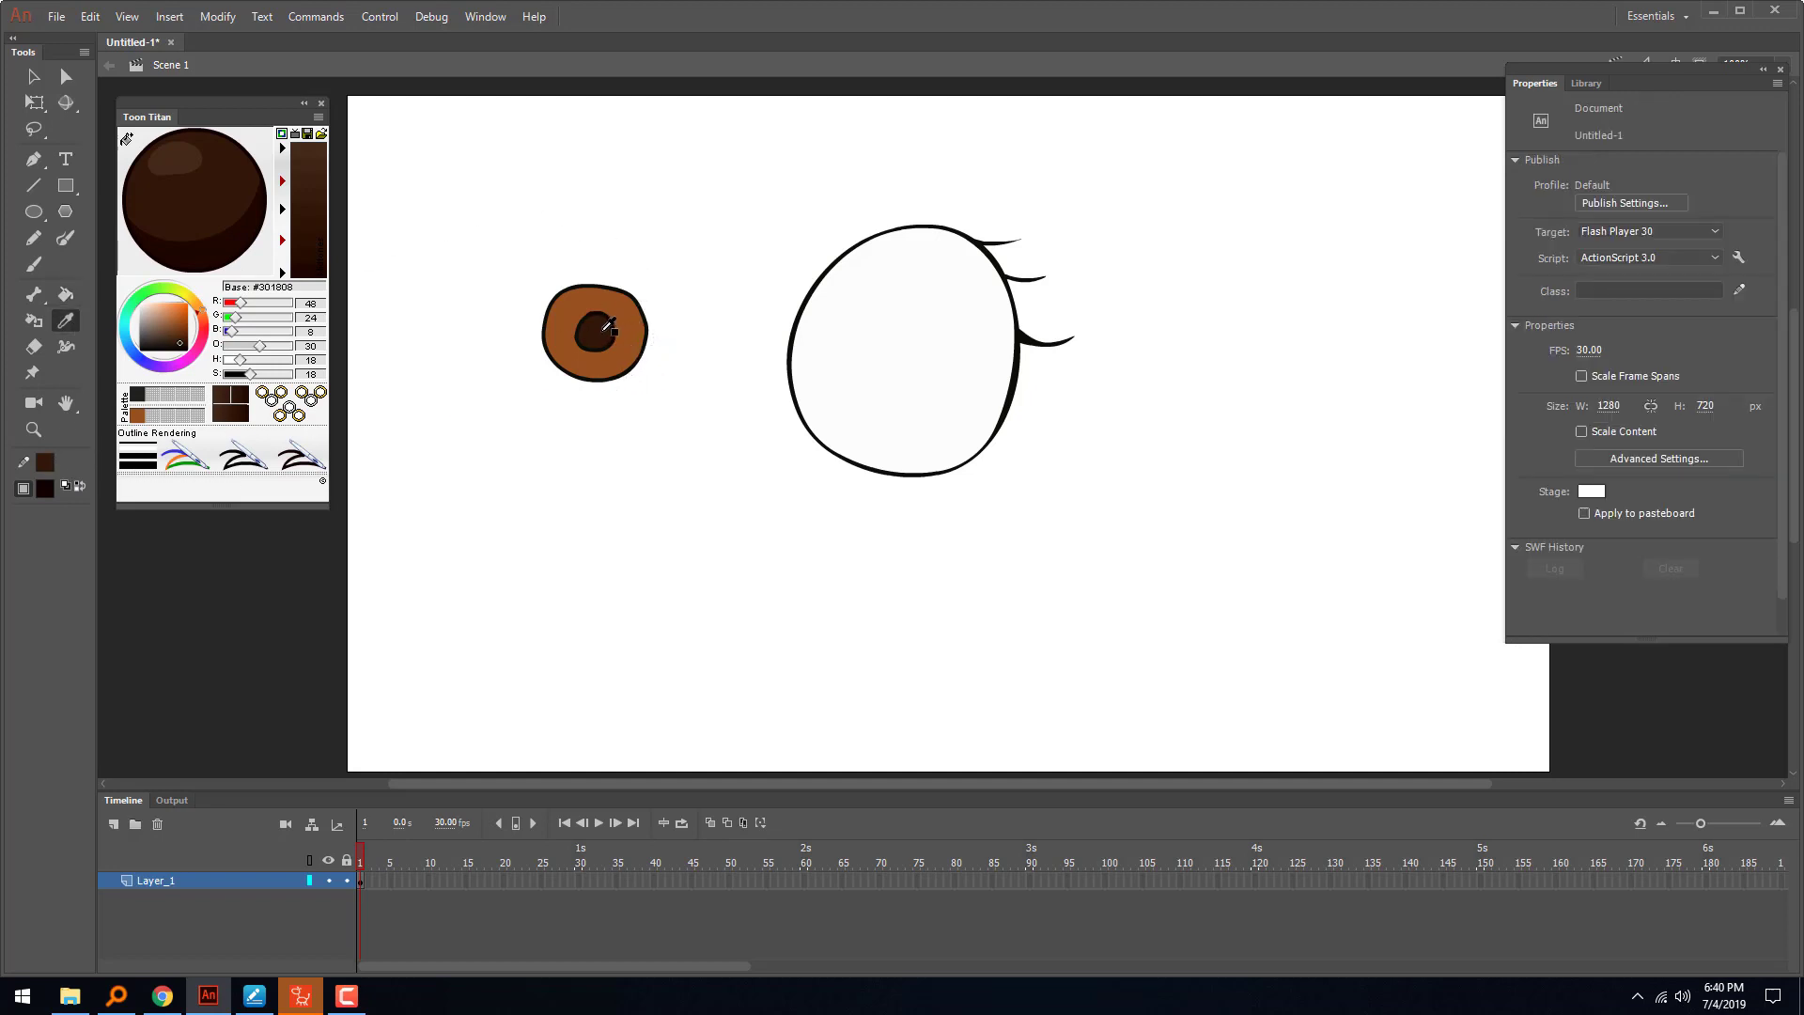
click(613, 331)
click(614, 330)
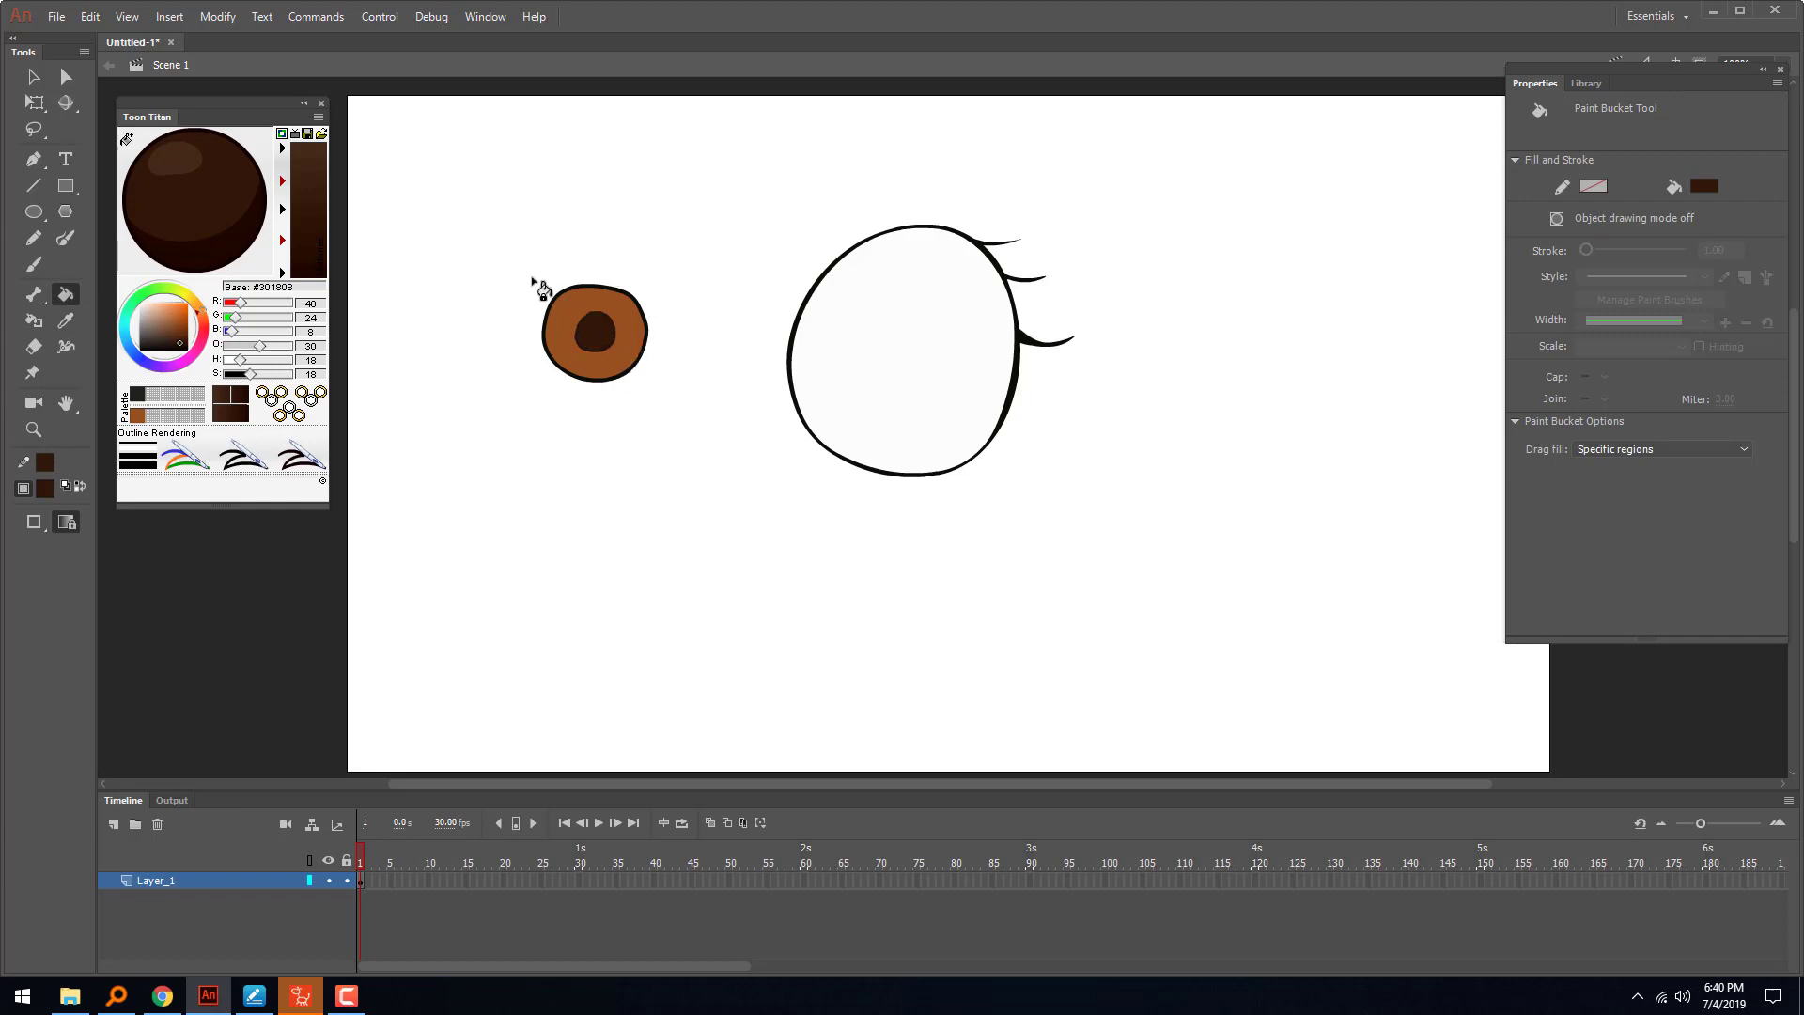
- Load the iris brown #995120 as the base colour and recolour the iris outline with its darker brown shade
click(45, 490)
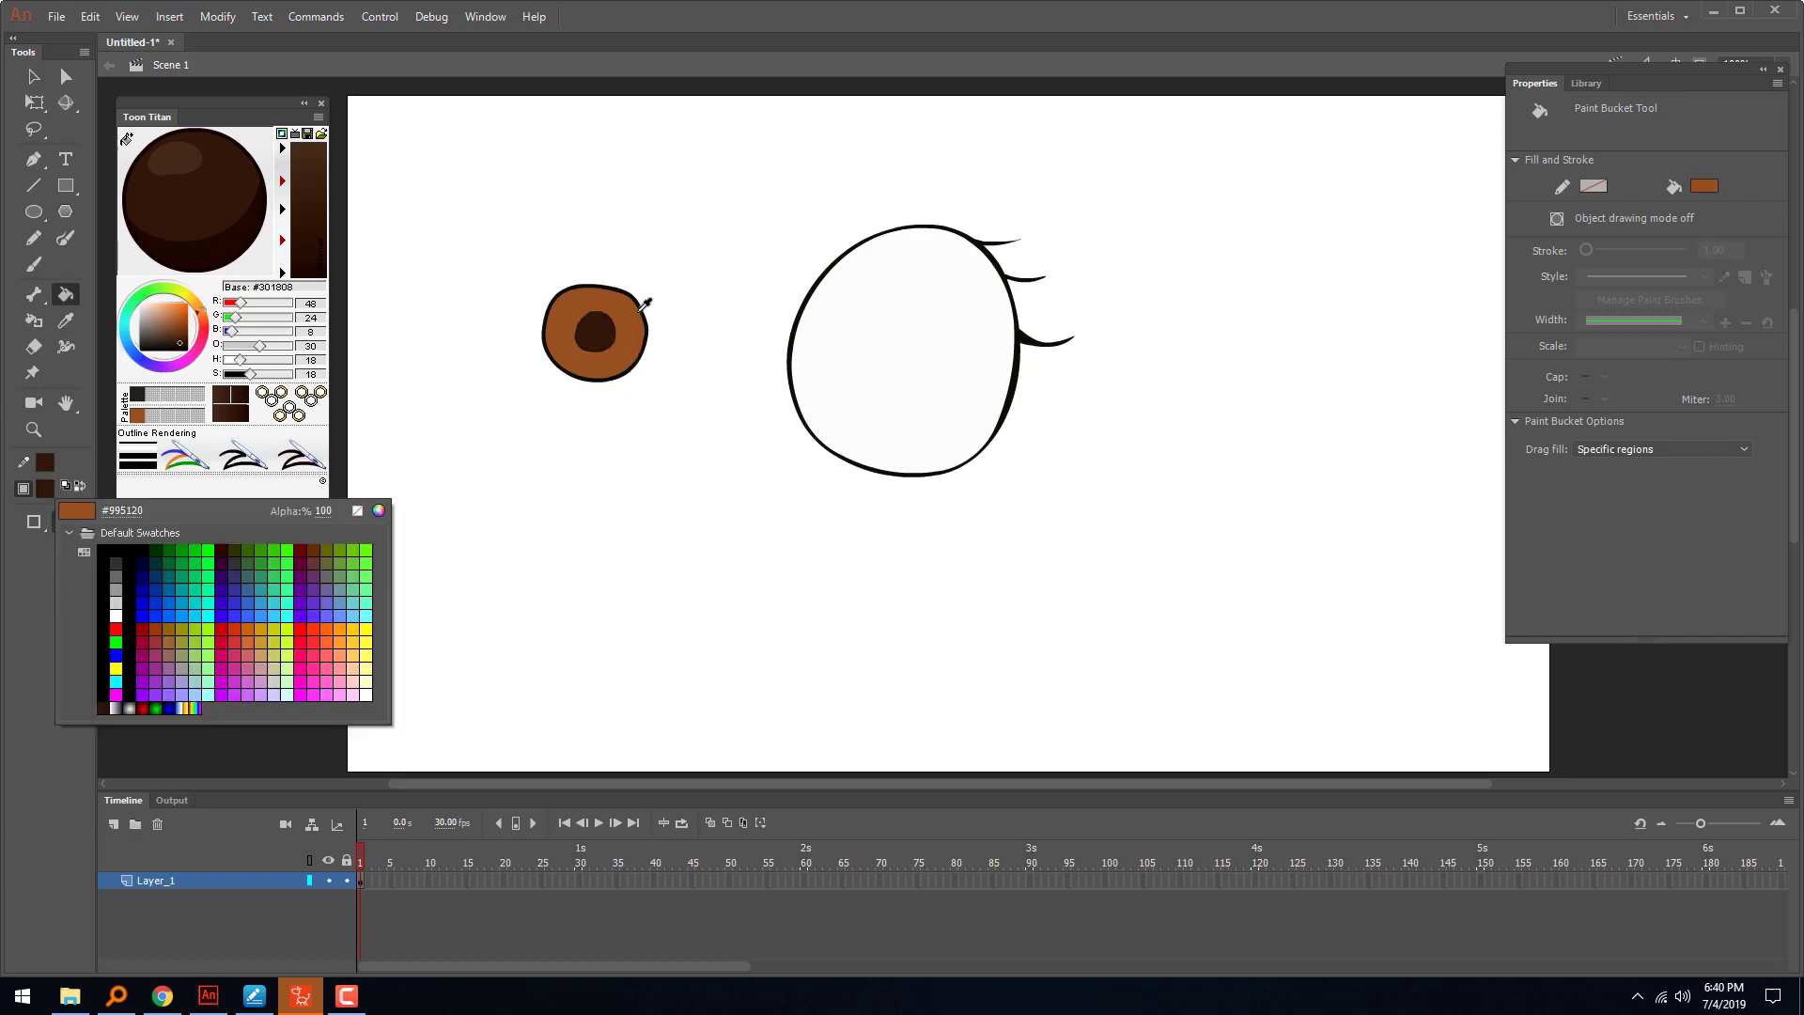
click(620, 359)
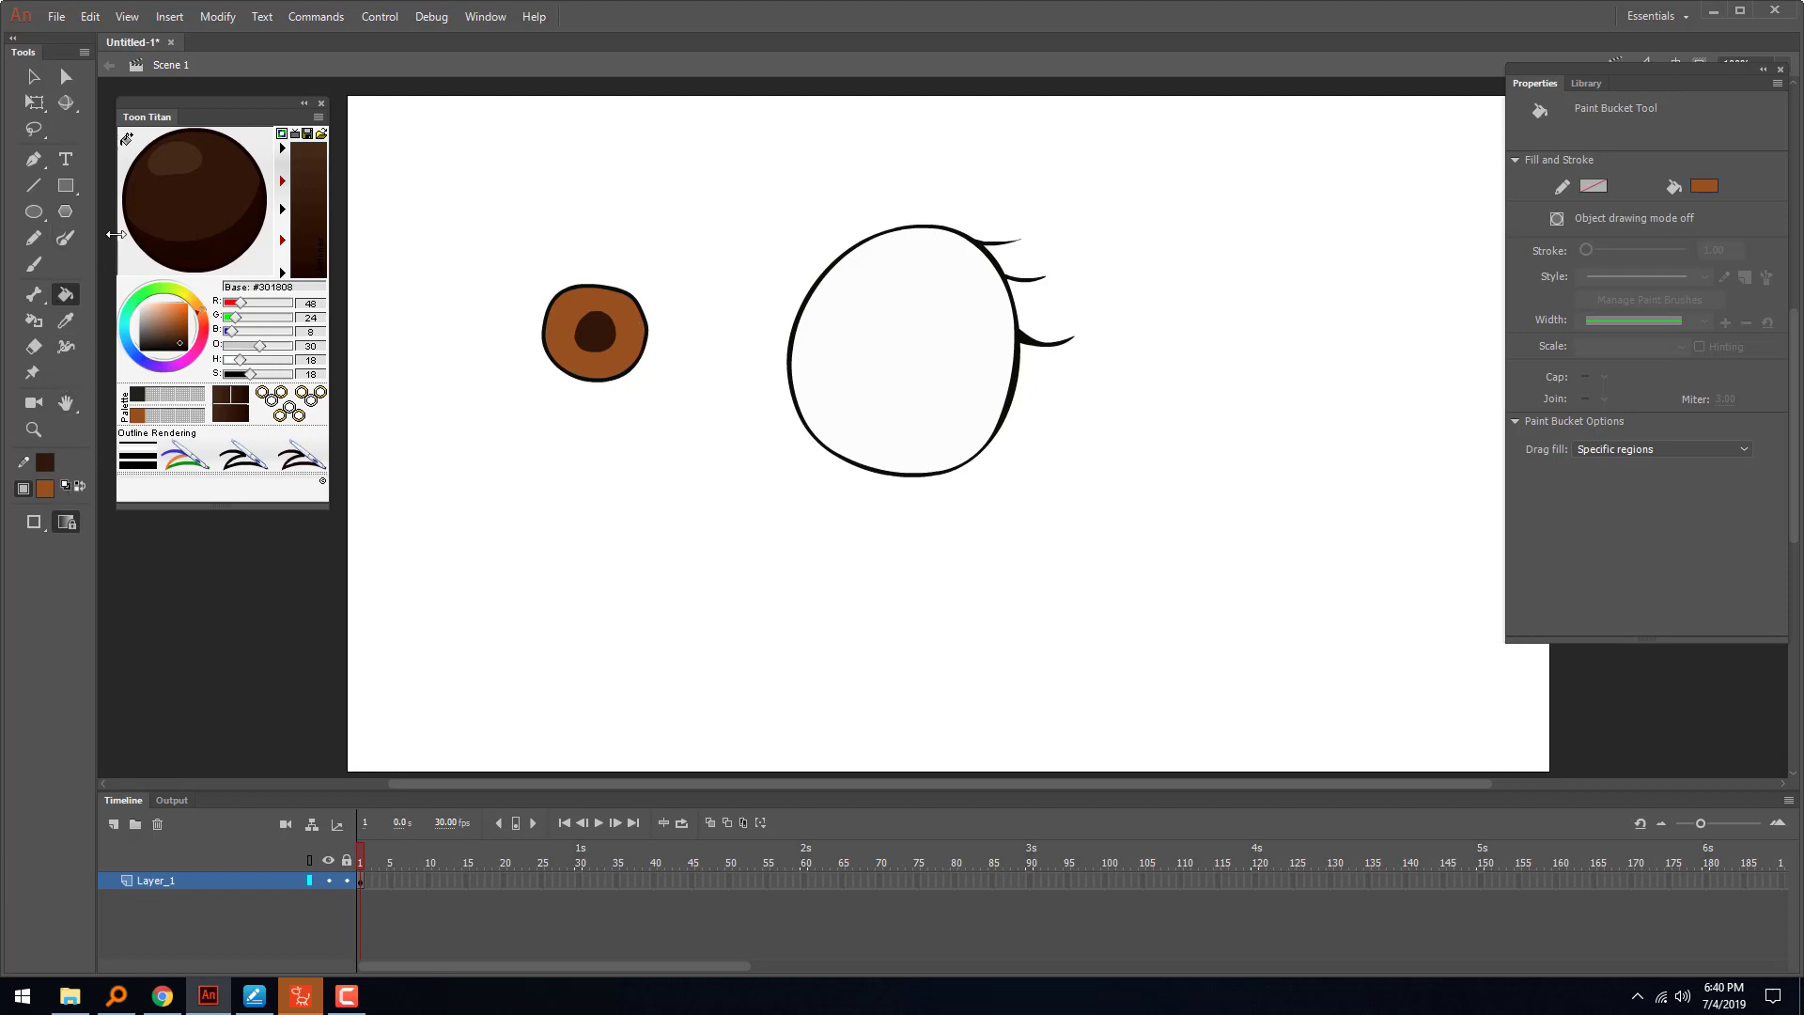
click(126, 140)
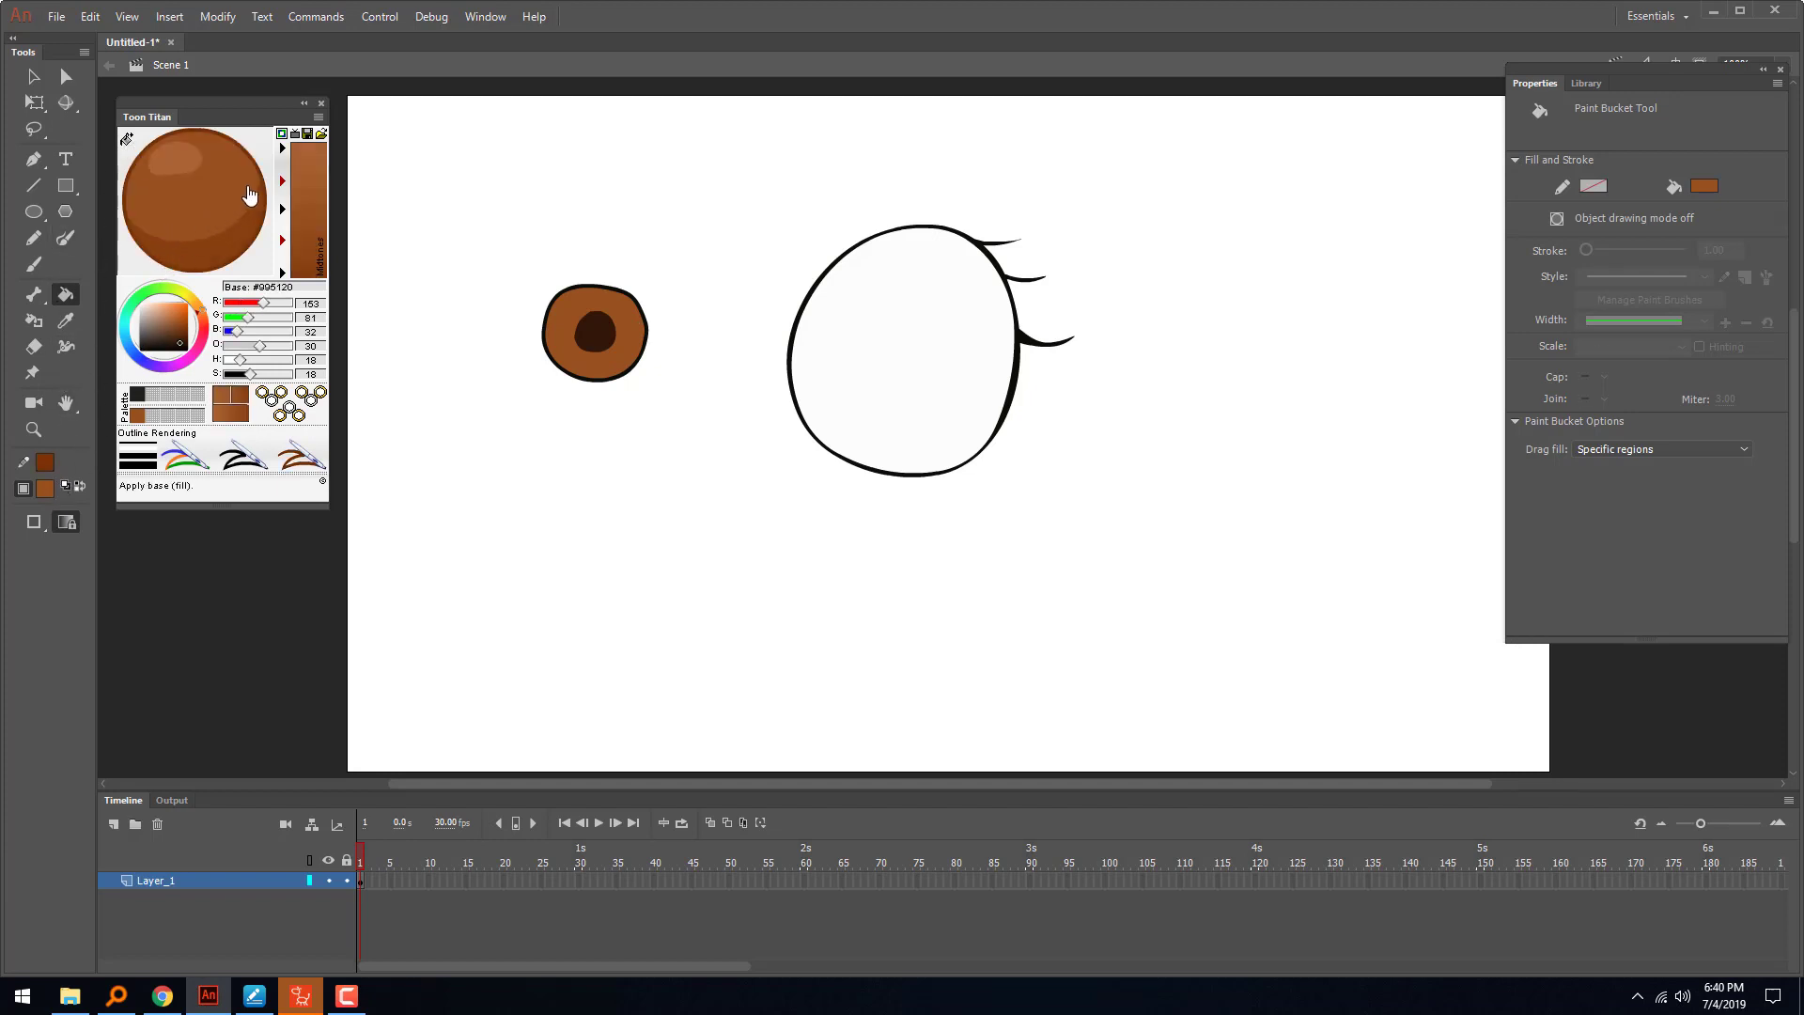
click(253, 161)
click(80, 485)
click(650, 318)
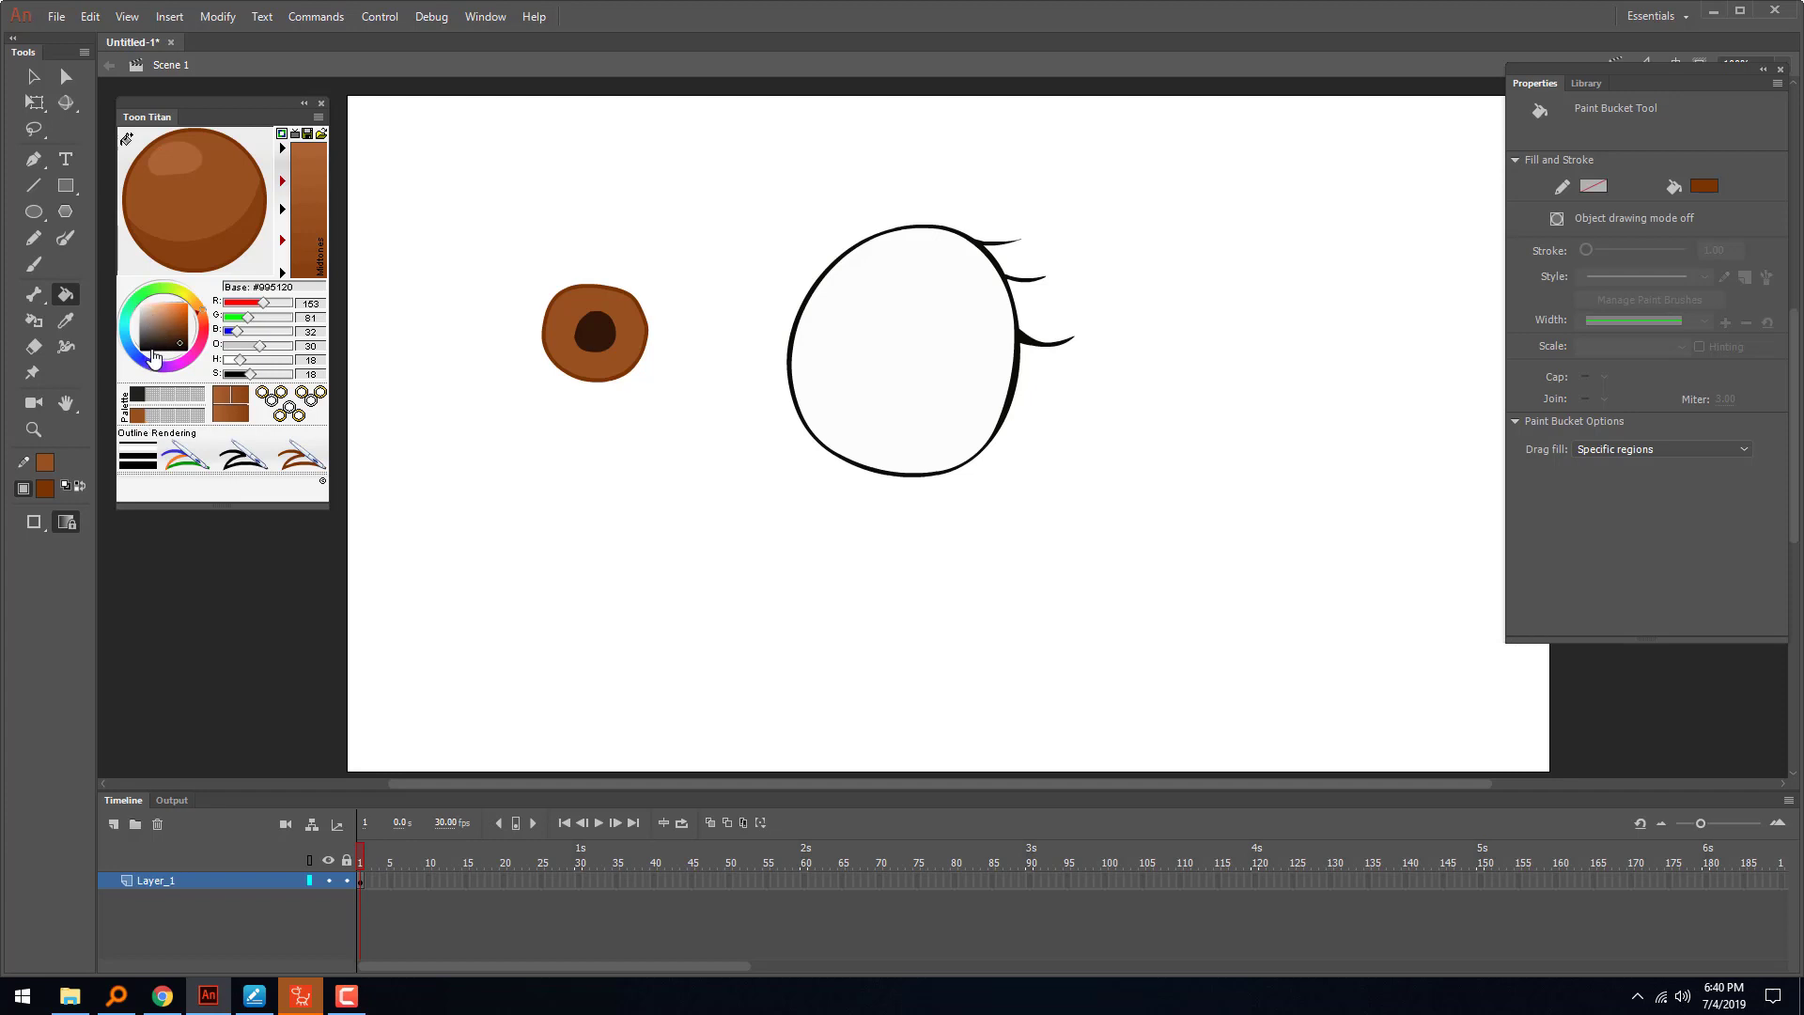
- Draw a small circle about 32 px wide left of the iris and fill it with off-white #FDFDFD
click(34, 212)
drag(444, 277, 473, 306)
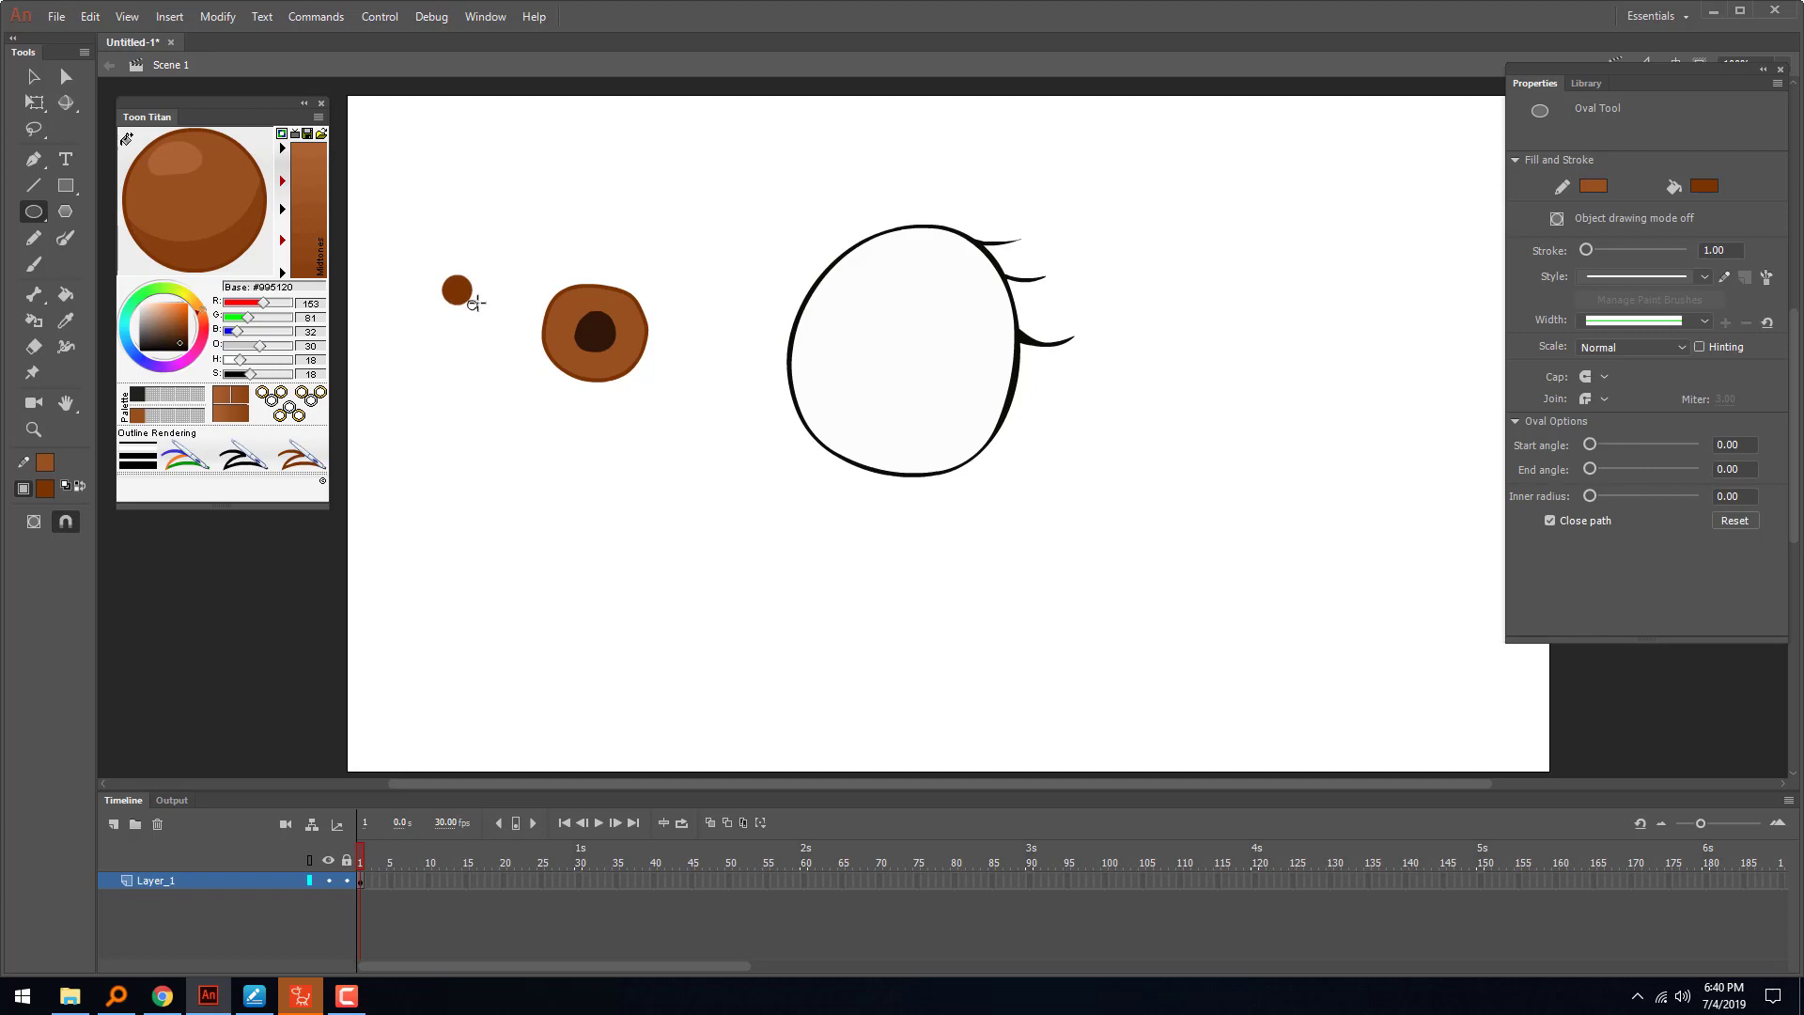
click(140, 305)
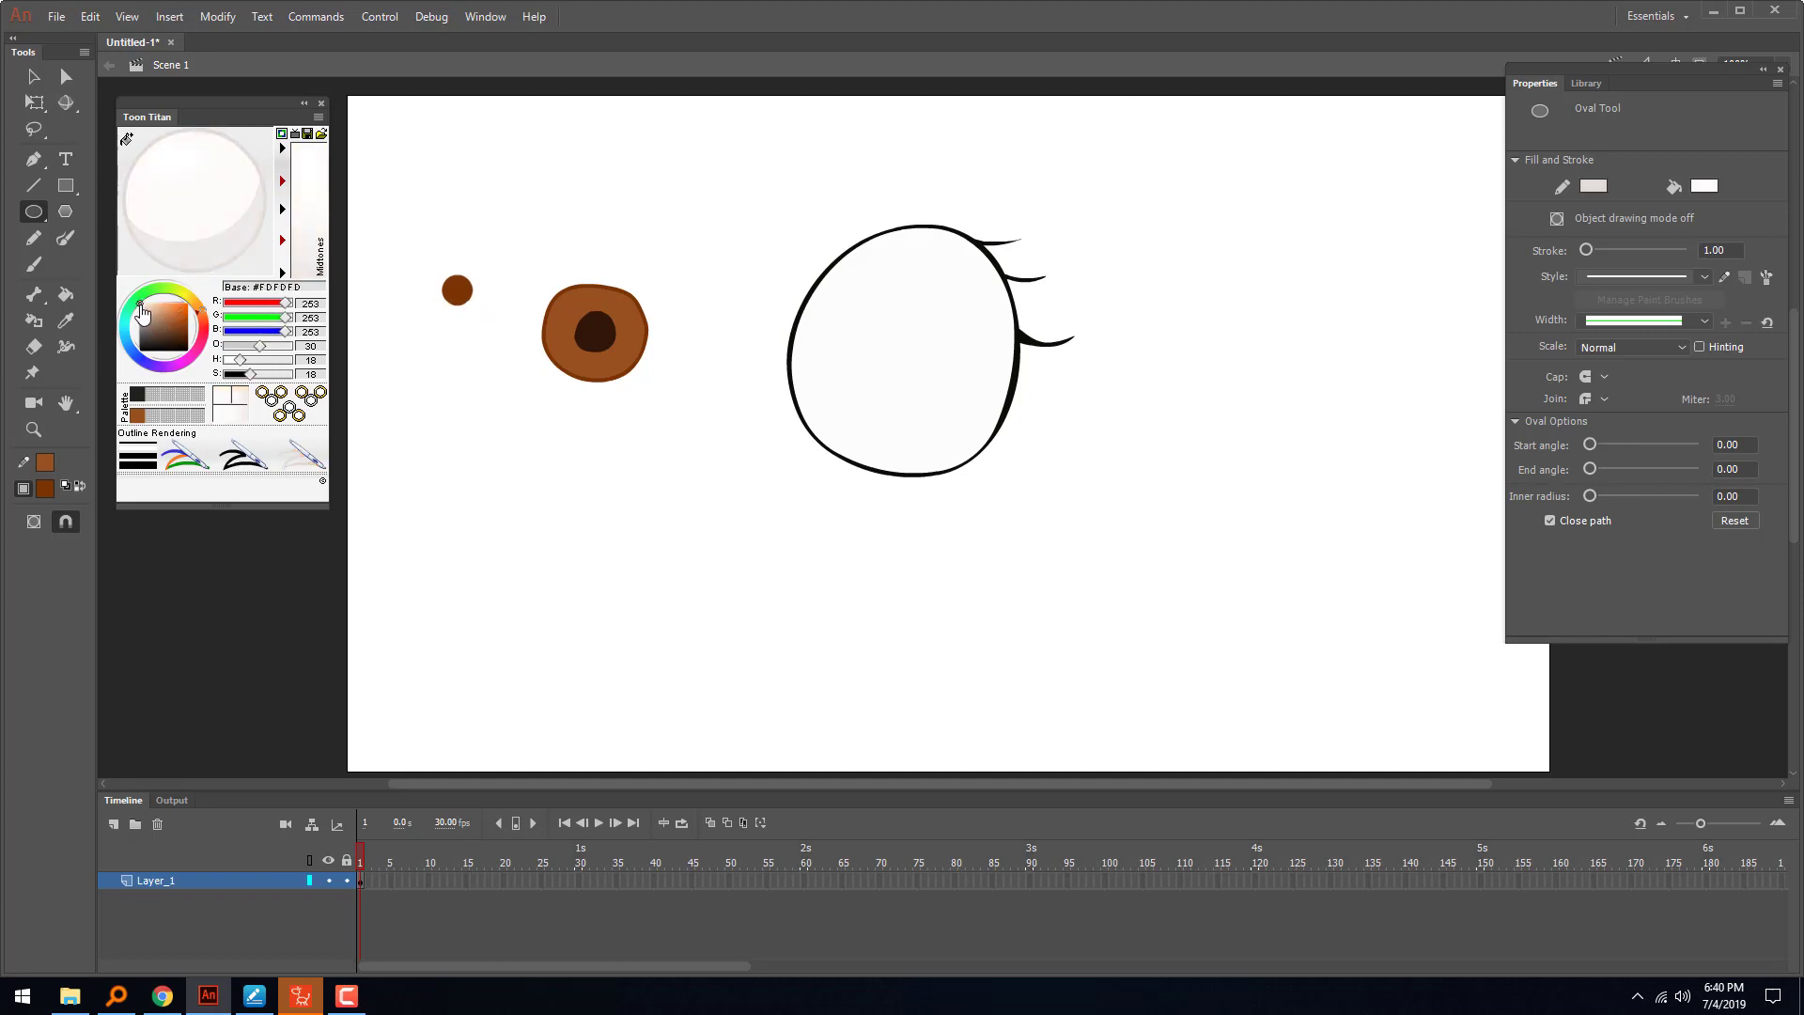
click(65, 294)
click(457, 291)
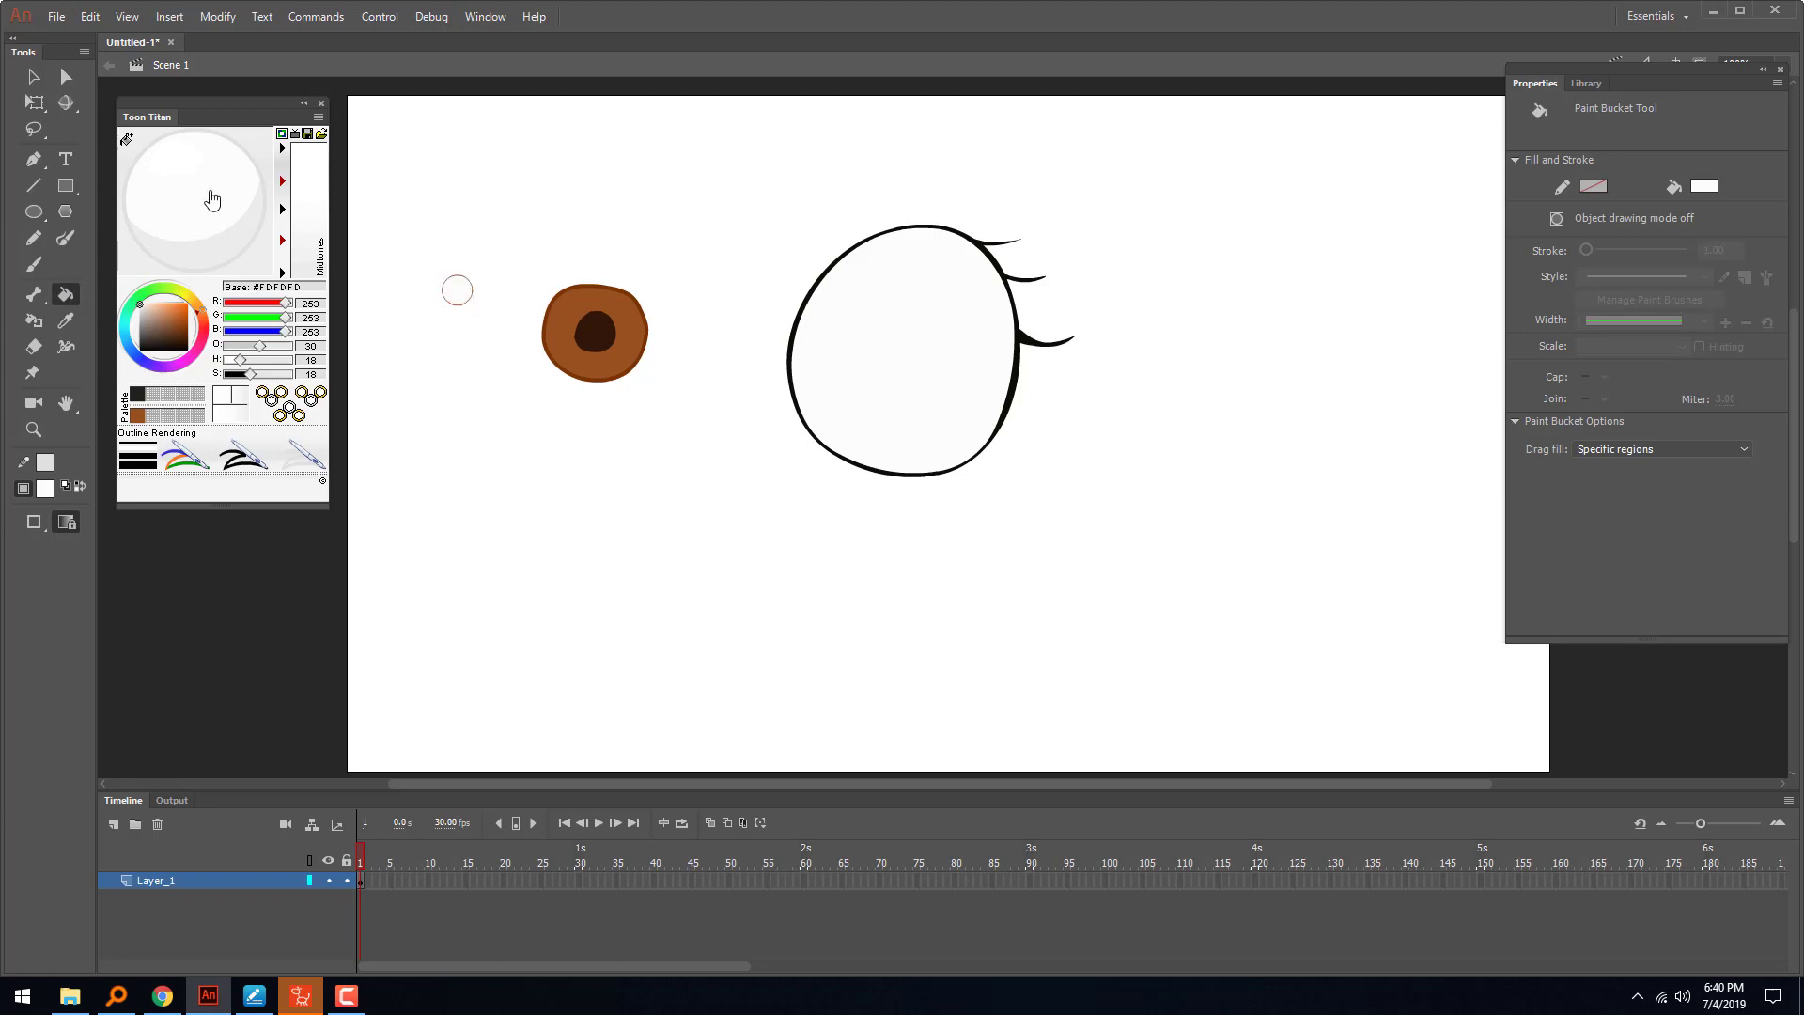
- Group the off-white circle's fill, move it onto the pupil's upper right as a highlight, and delete the leftover circle outline
key(v)
click(450, 299)
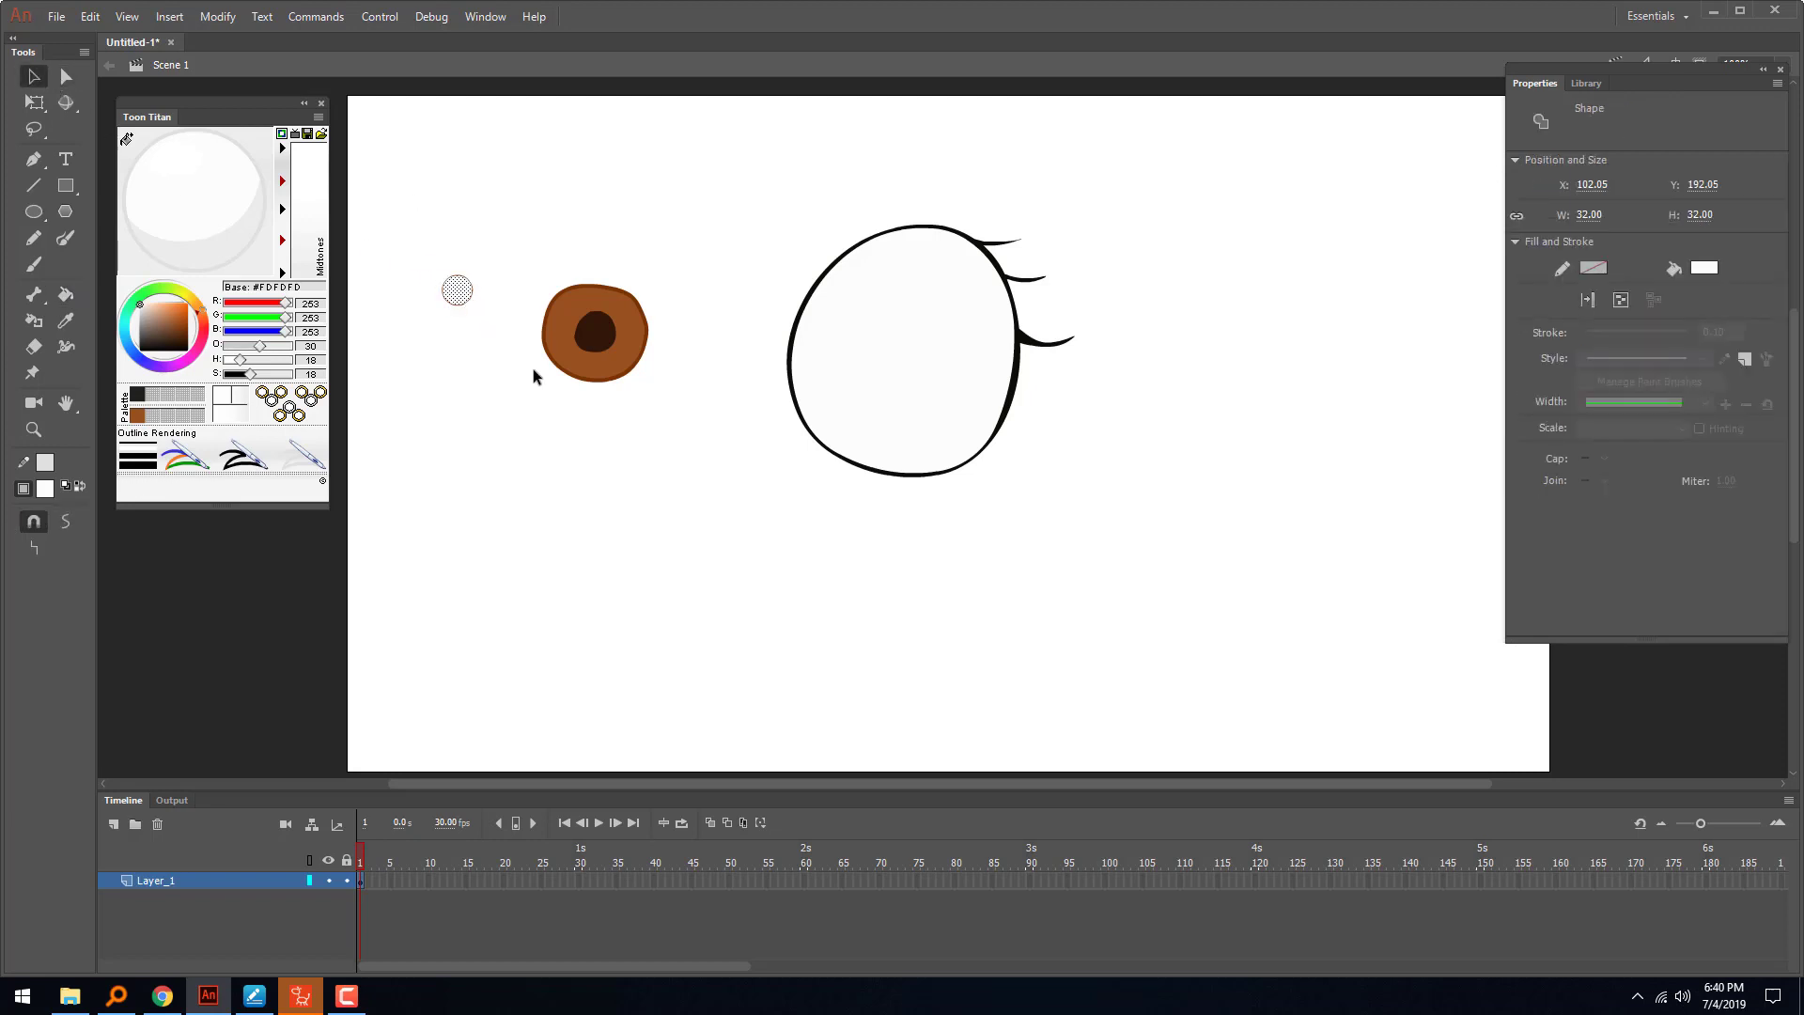
key(ctrl+g)
drag(454, 294, 607, 318)
double_click(472, 294)
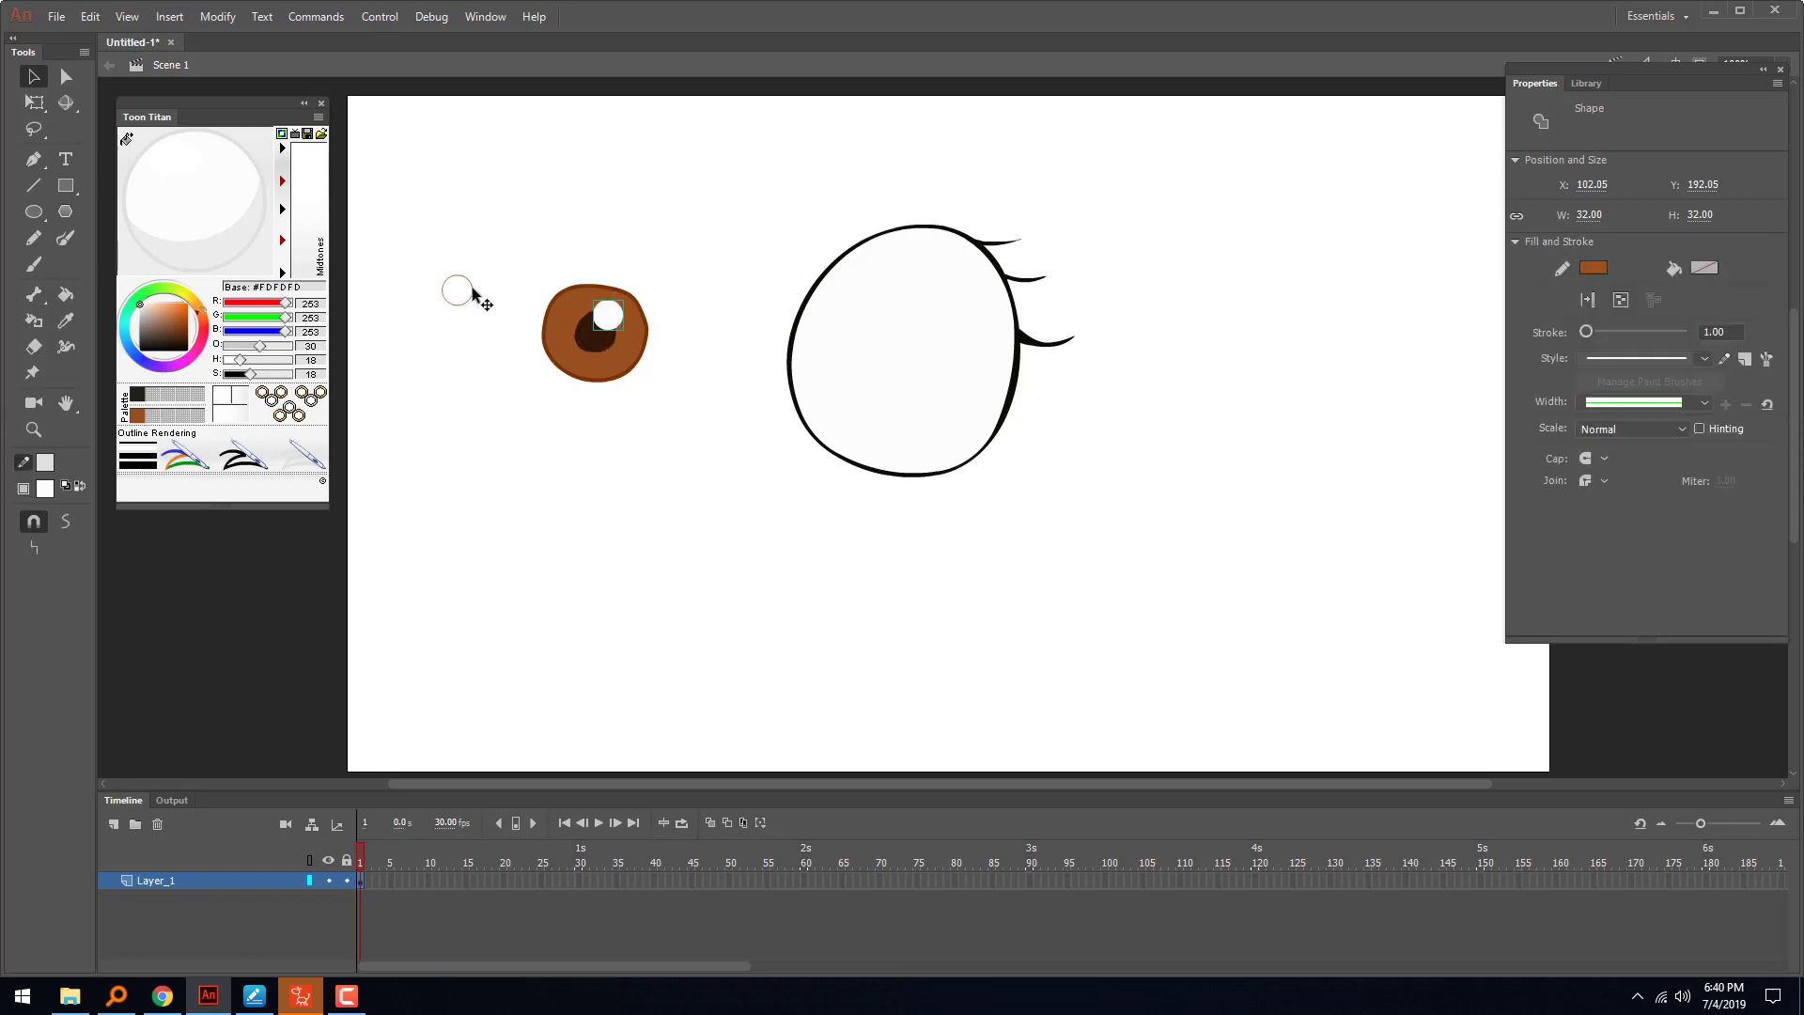
key(Delete)
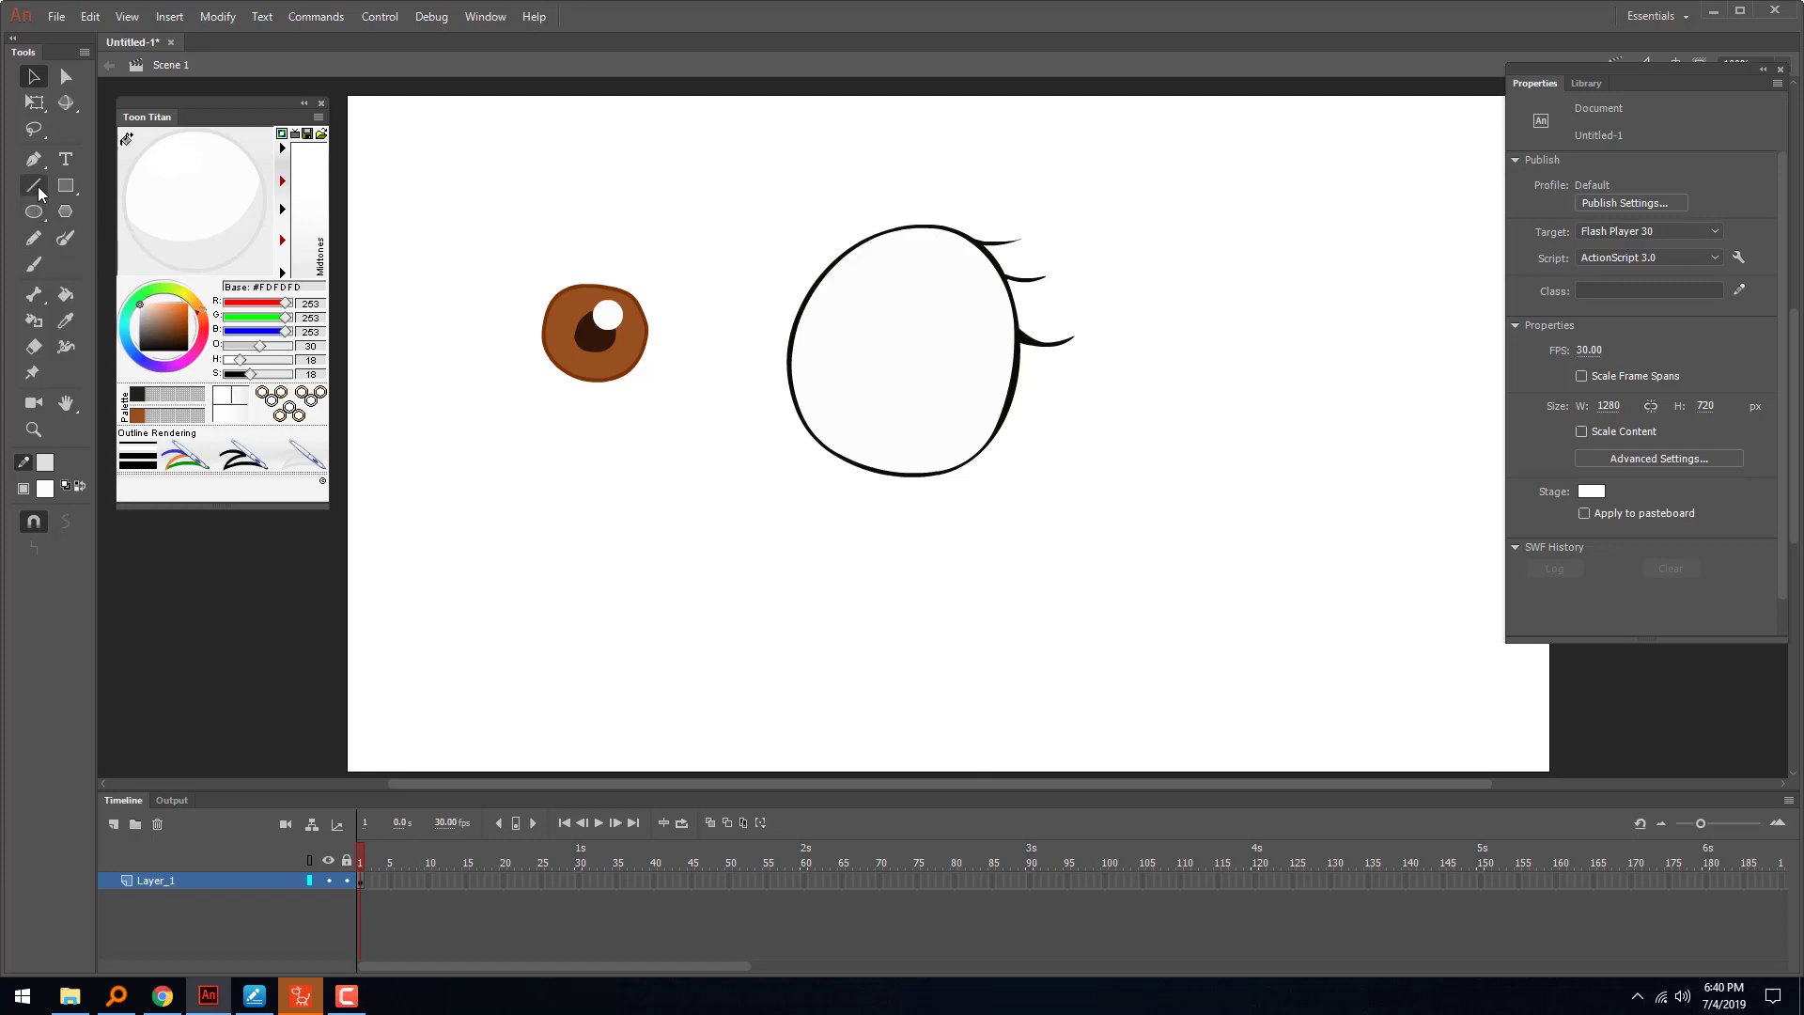
- Draw a freehand arc about 137 px wide across the lower iris with the Pencil tool and smooth it
click(37, 265)
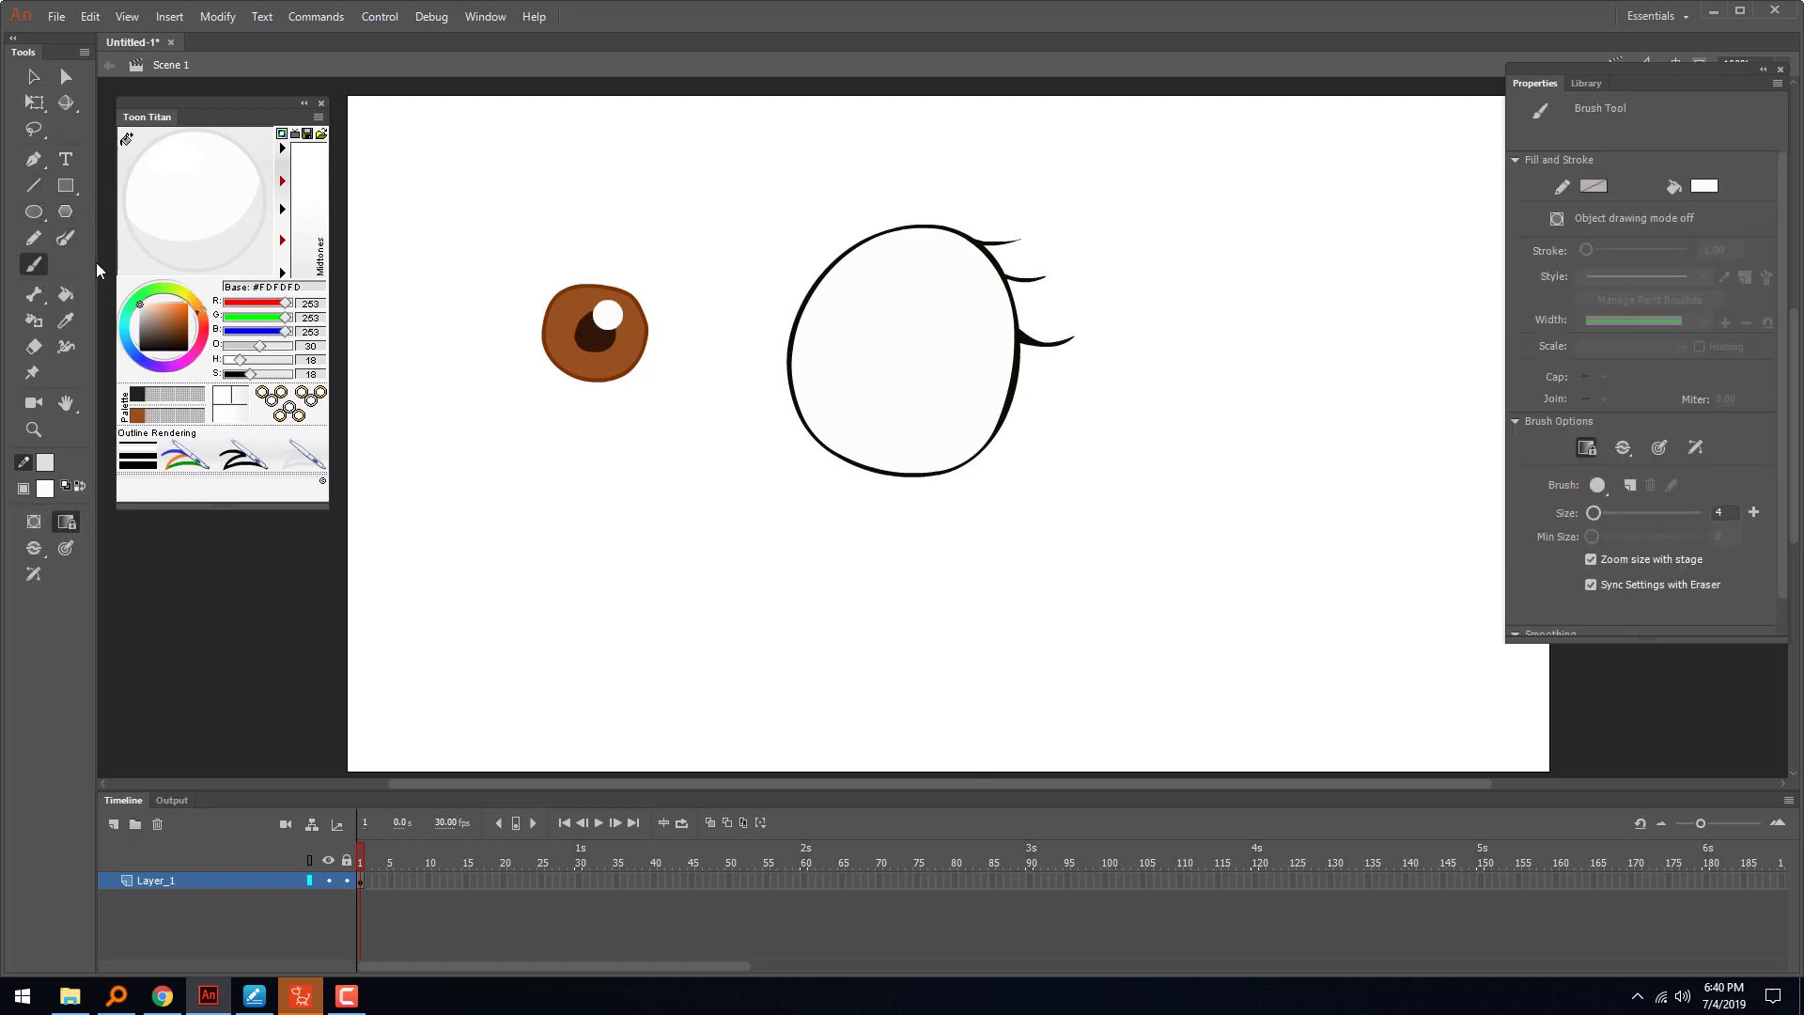
click(37, 243)
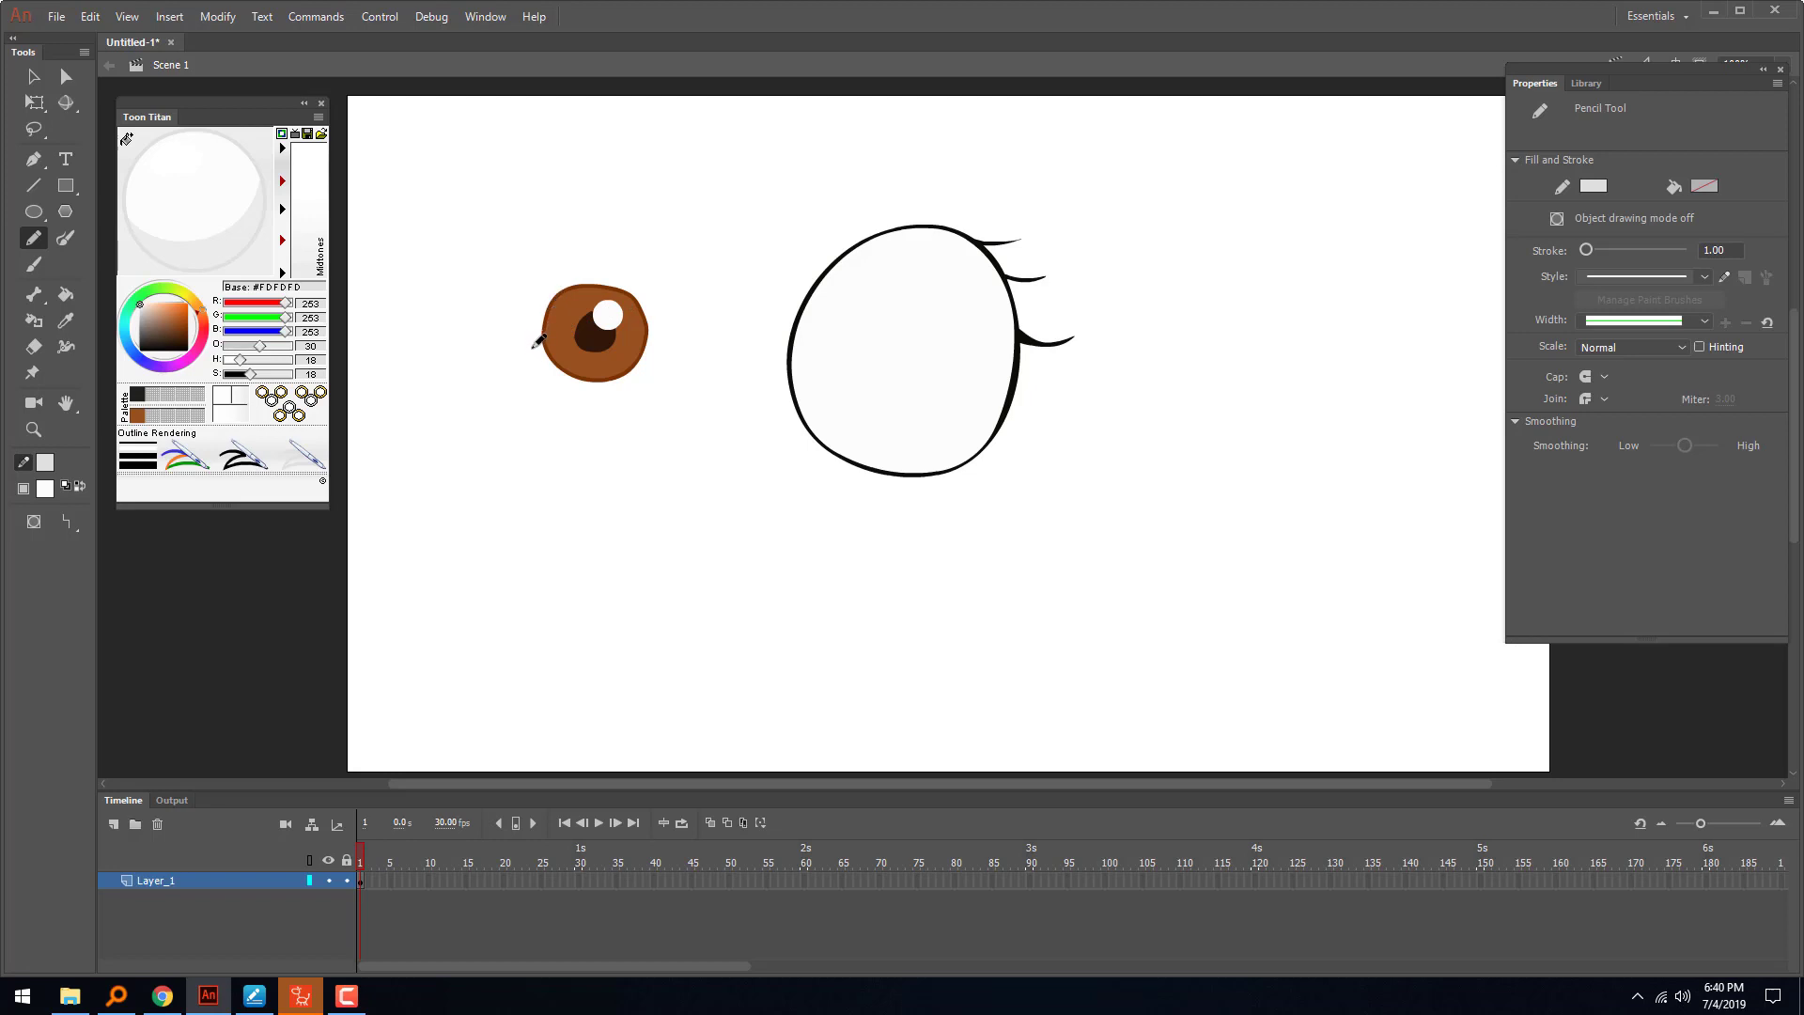
mouse_move(578, 331)
mouse_down()
mouse_move(644, 342)
mouse_move(657, 380)
mouse_up()
click(37, 77)
click(659, 381)
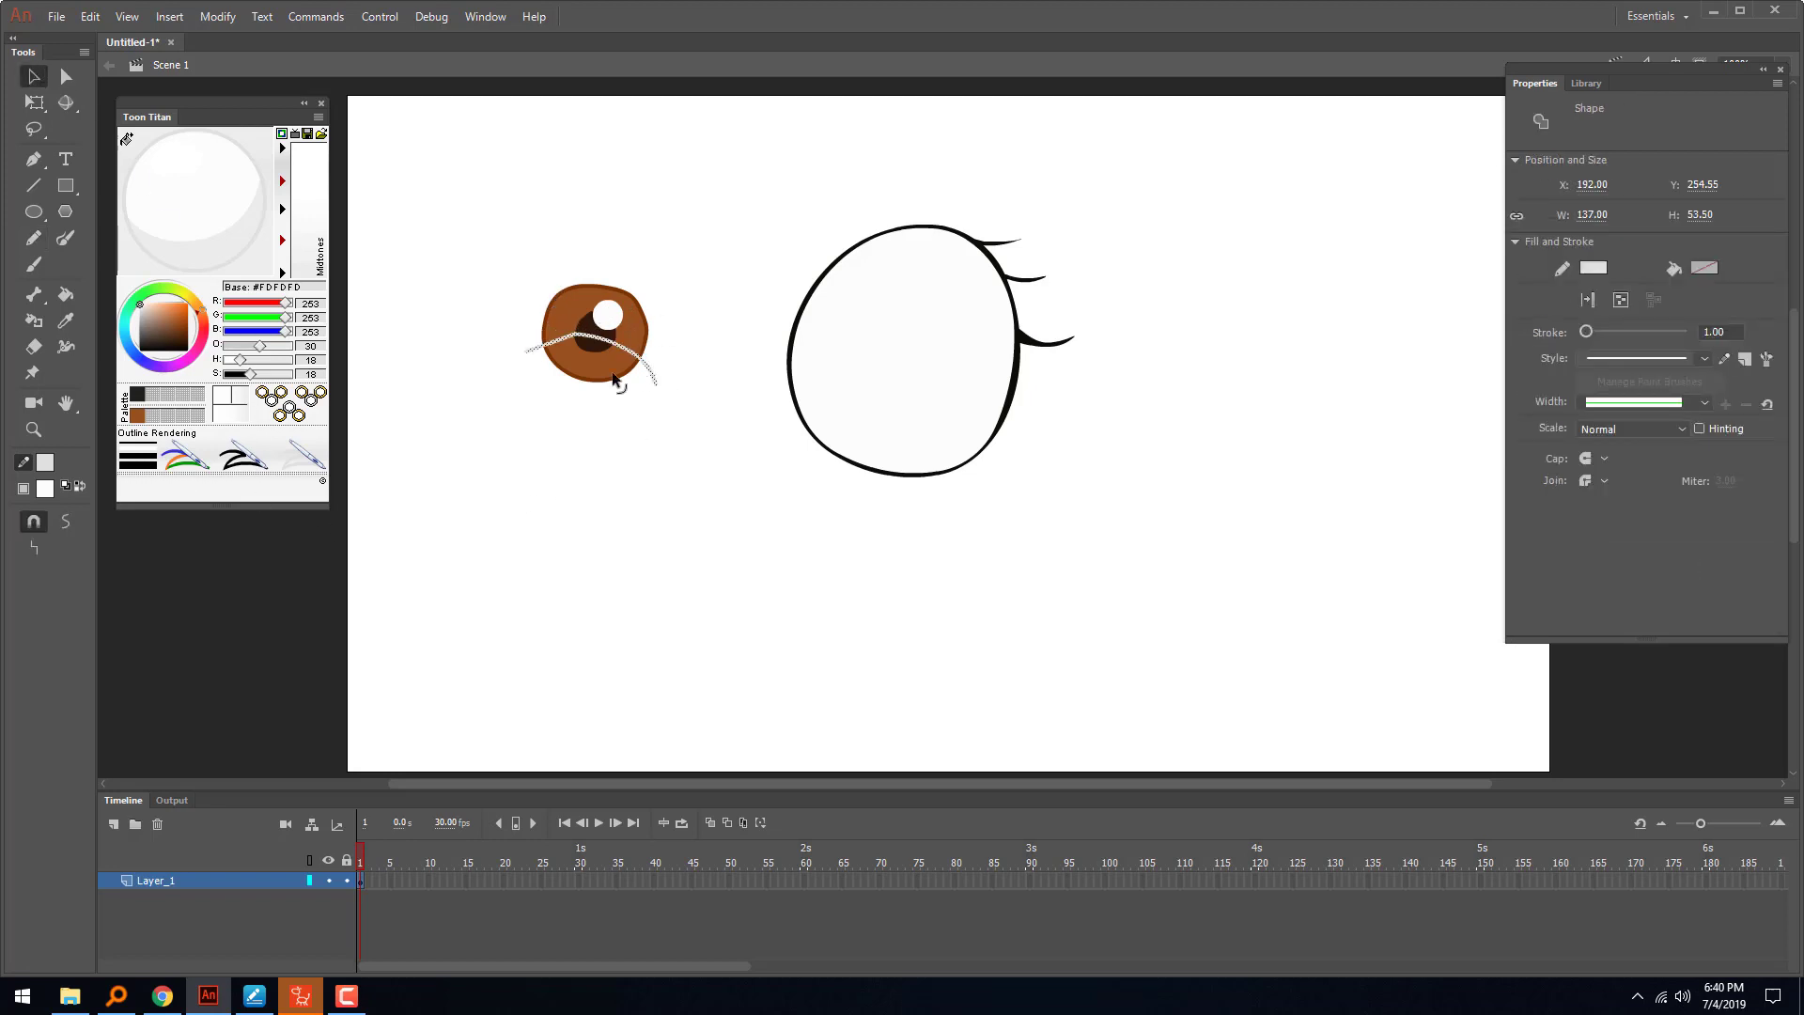
click(67, 523)
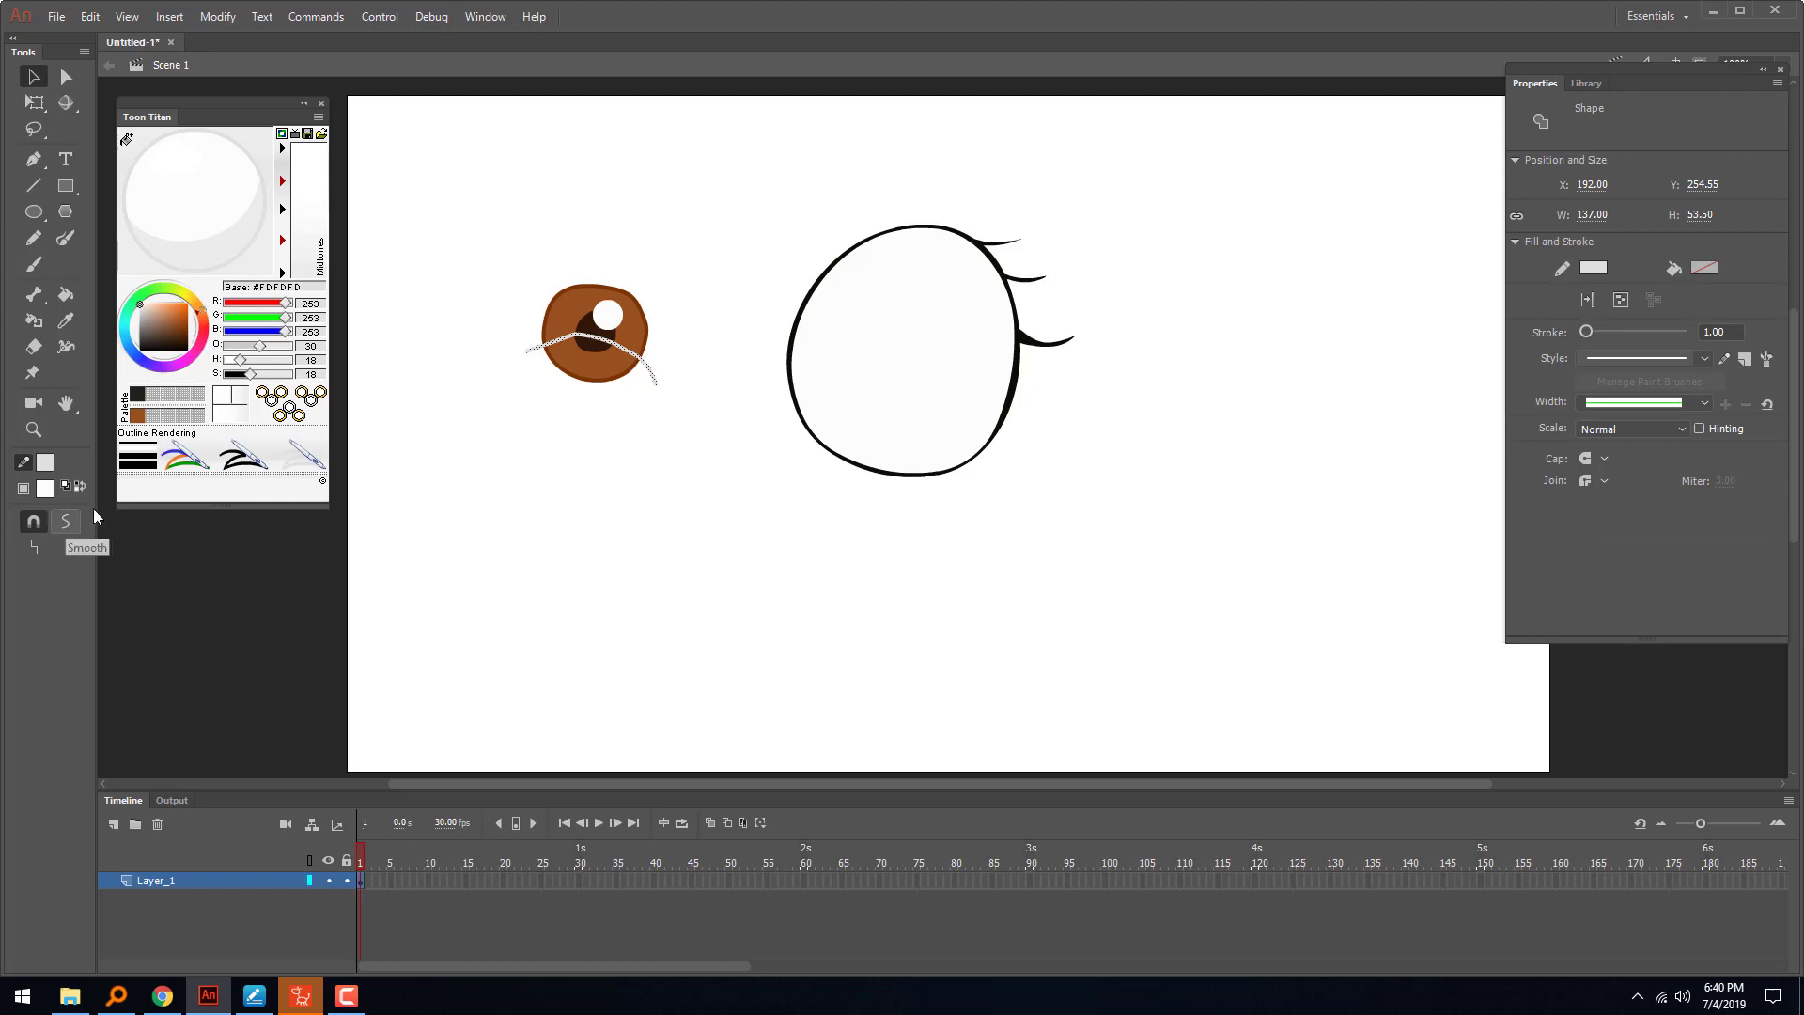
click(551, 407)
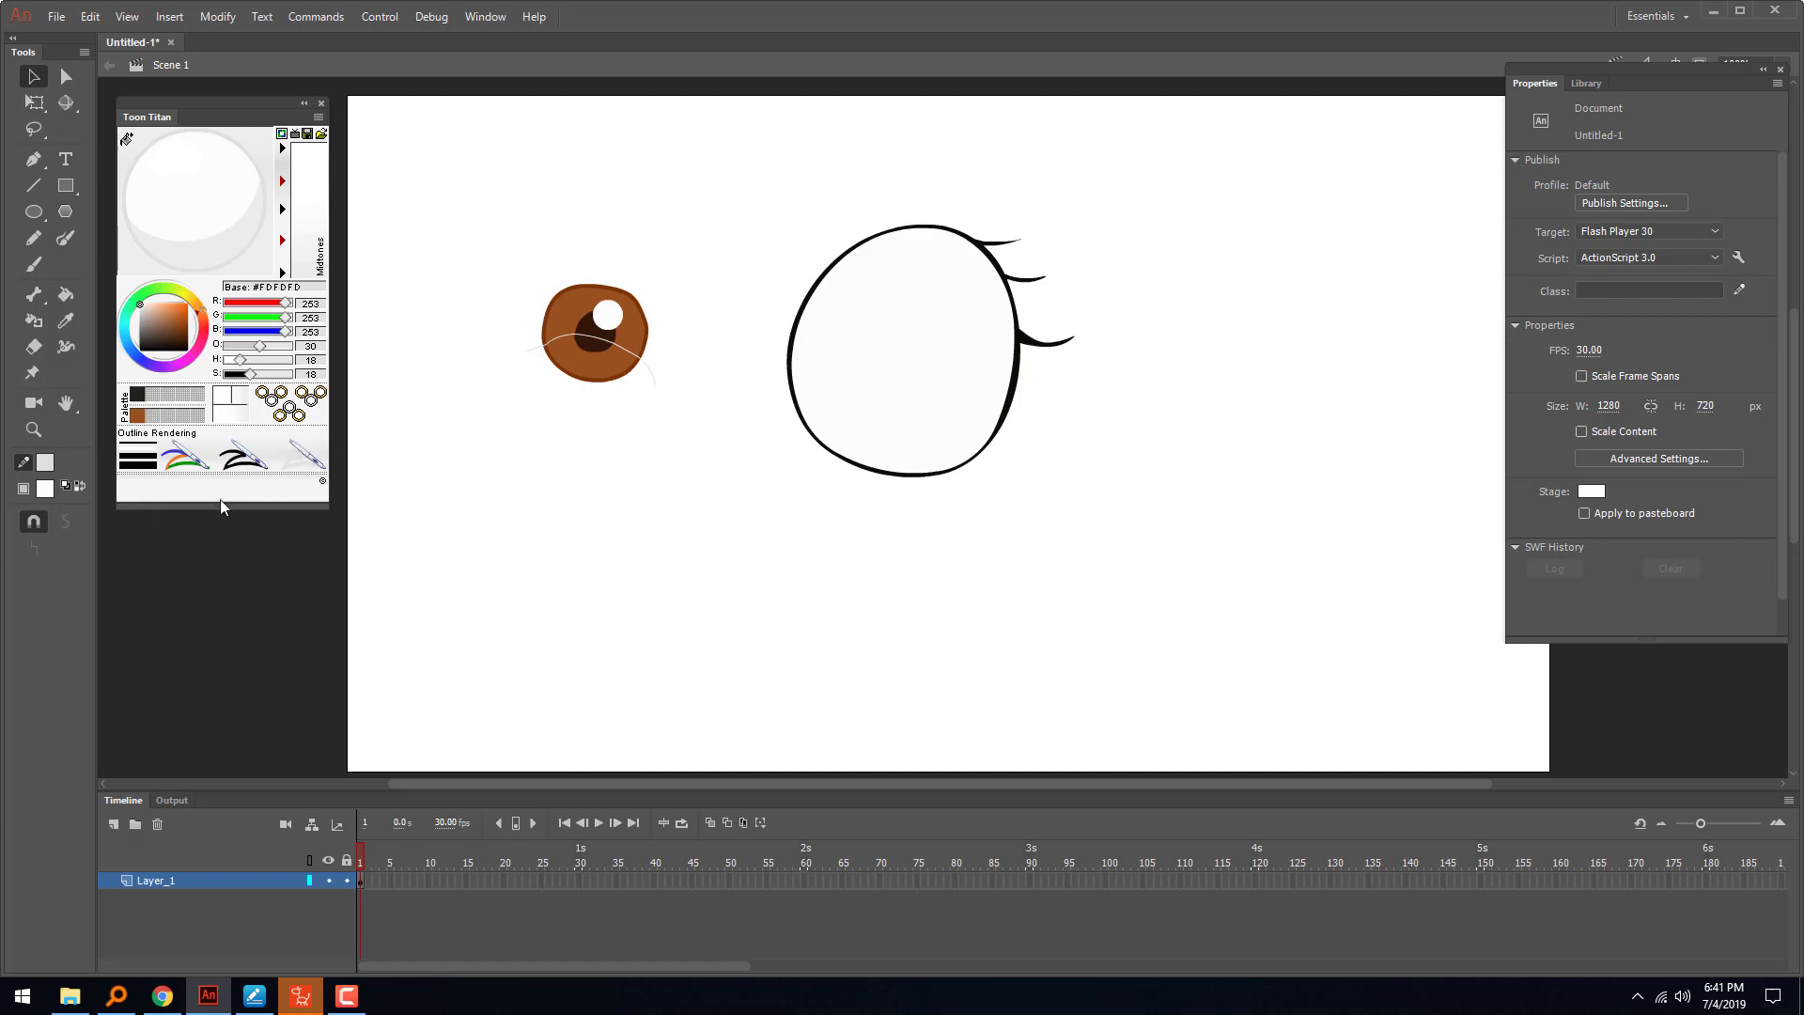
- Load the iris brown #995120 as the base colour, set the shadow amount to 8, and shade the iris below the arc
click(45, 488)
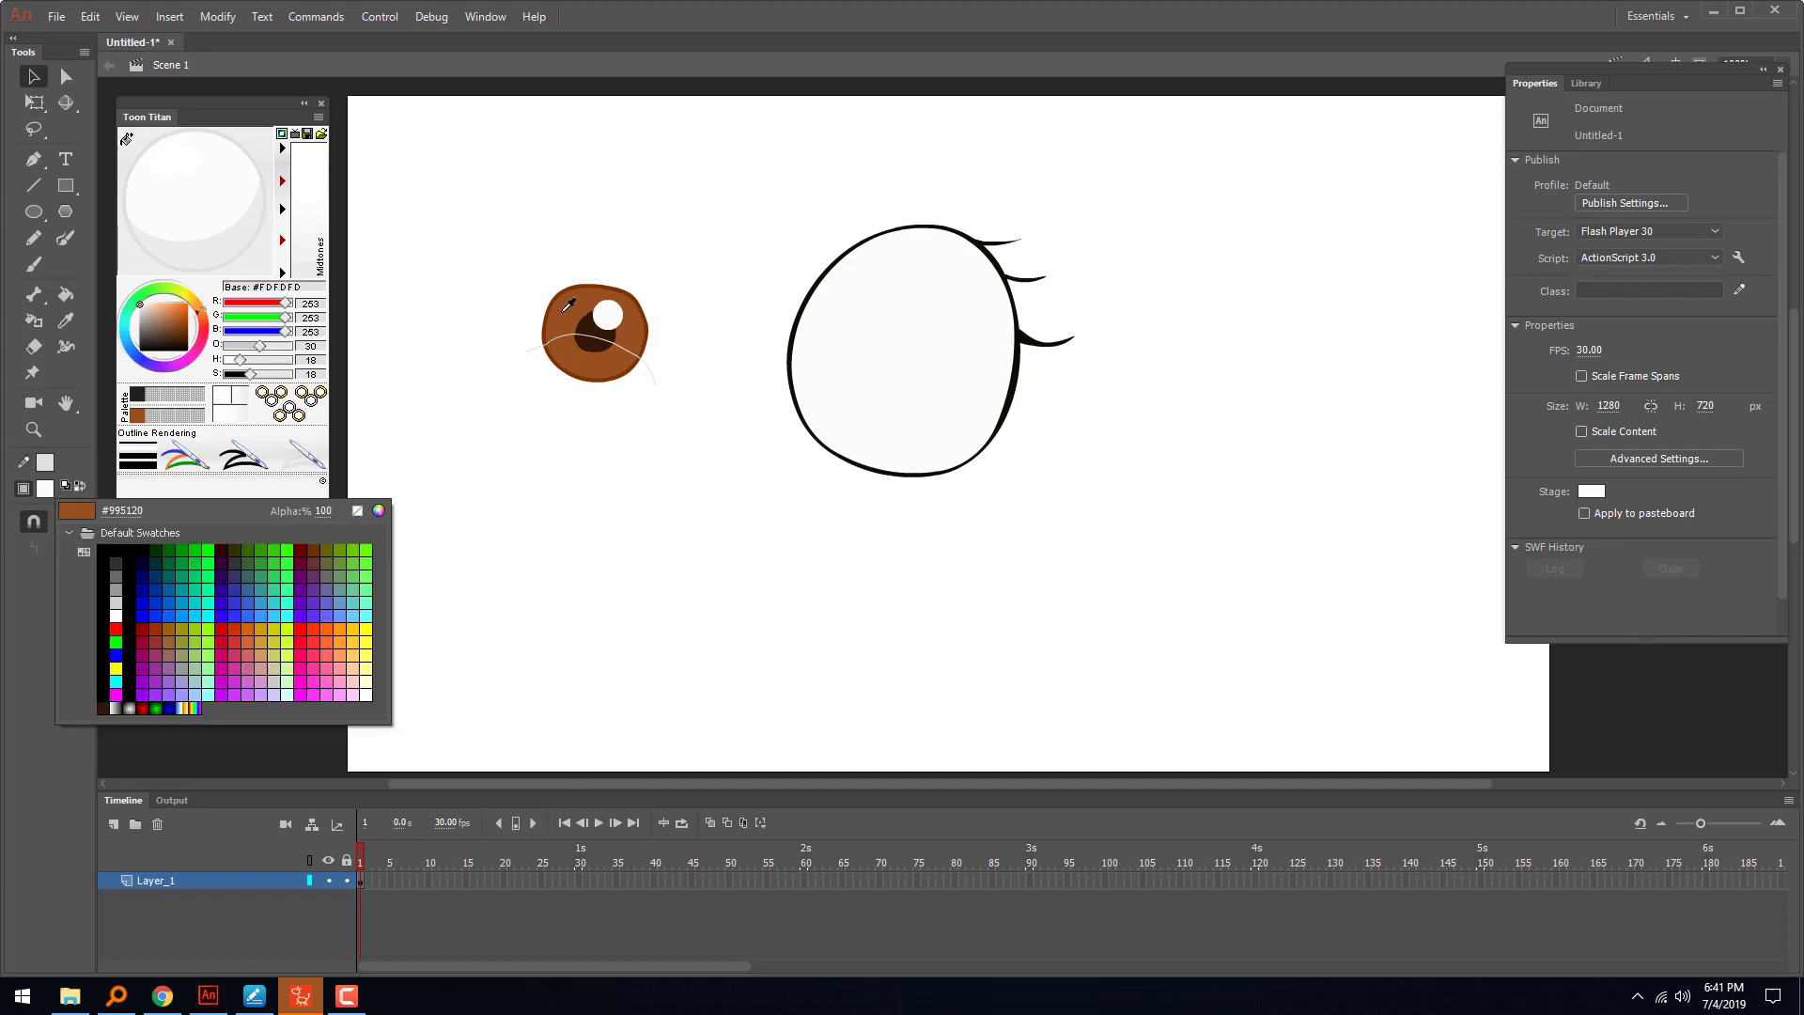
click(575, 325)
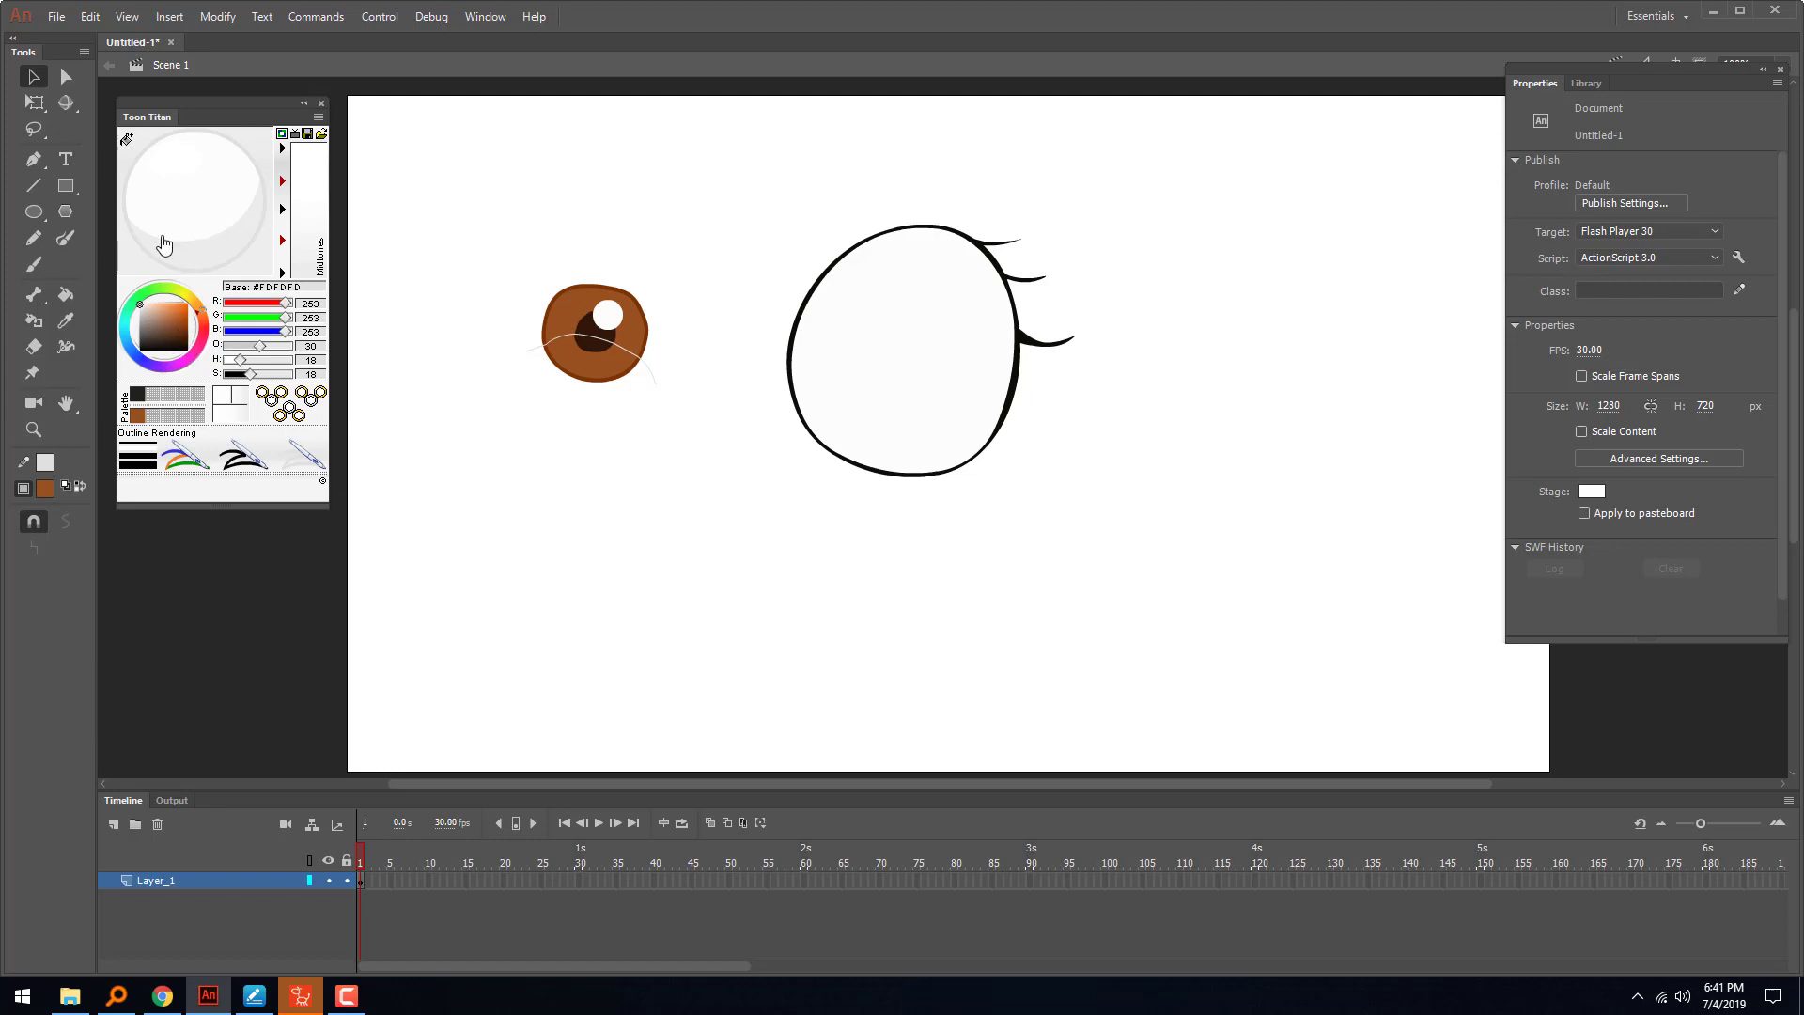
click(126, 139)
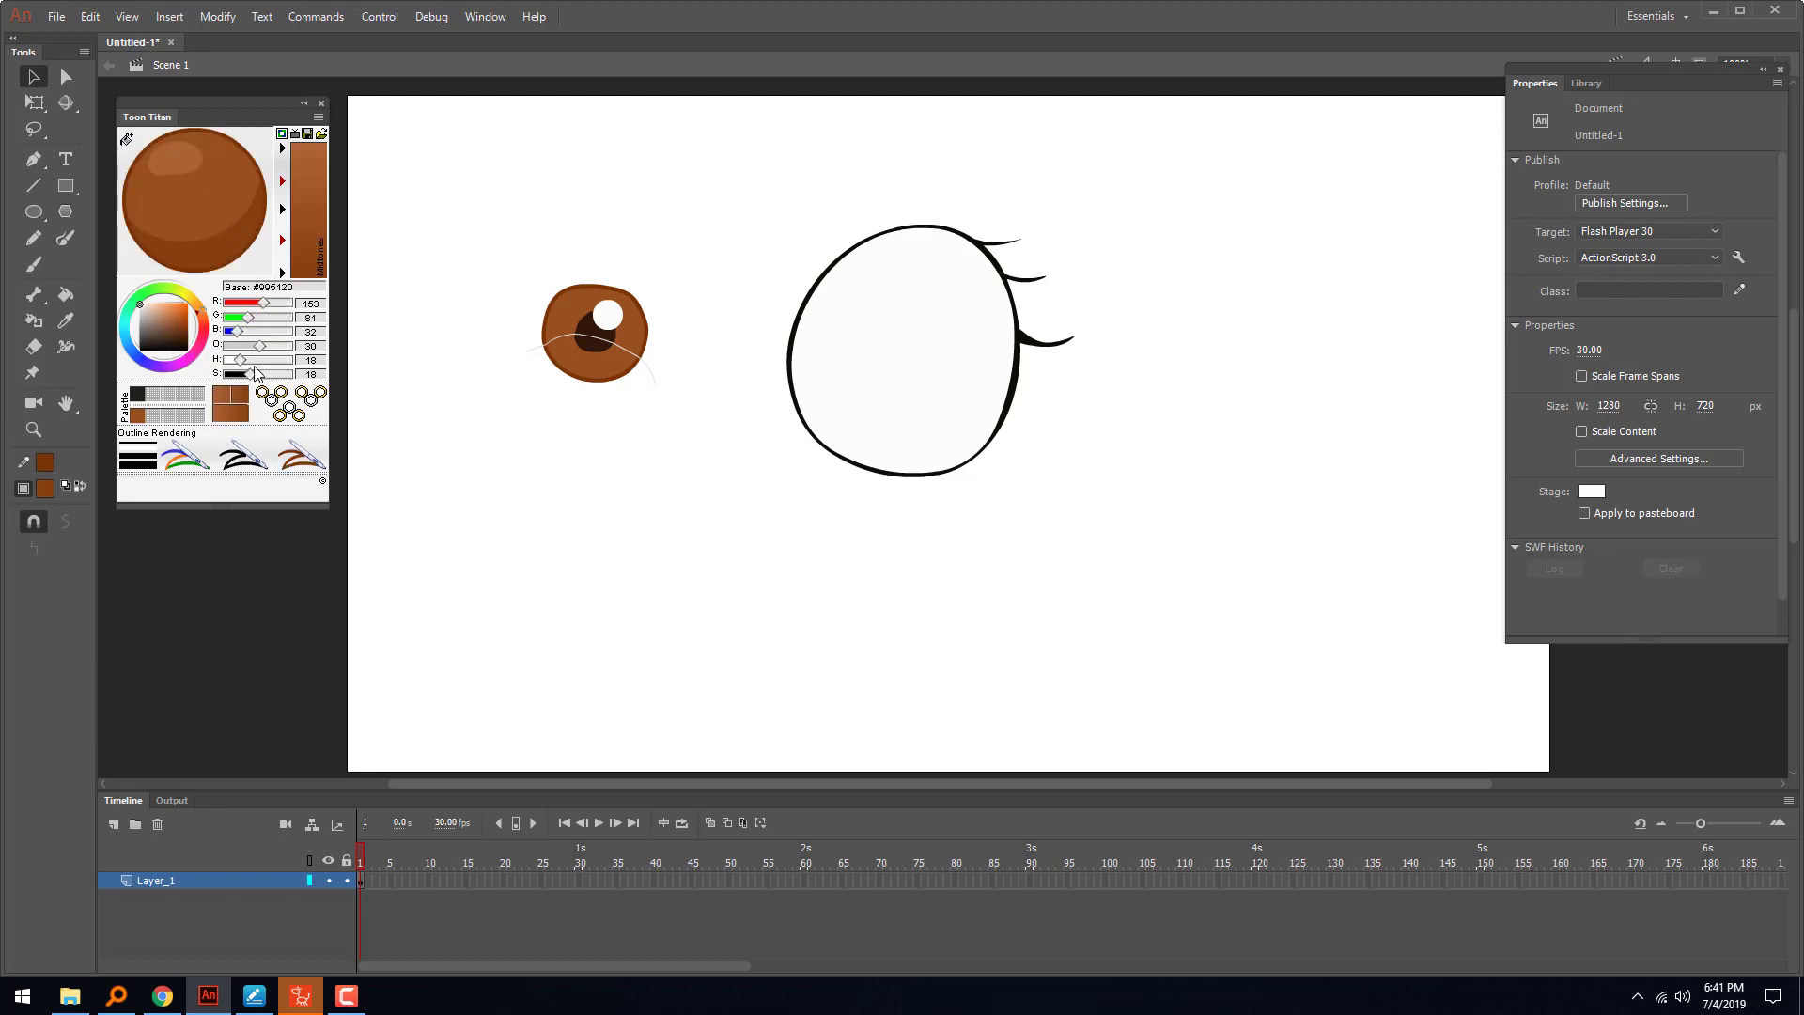
drag(254, 375, 238, 378)
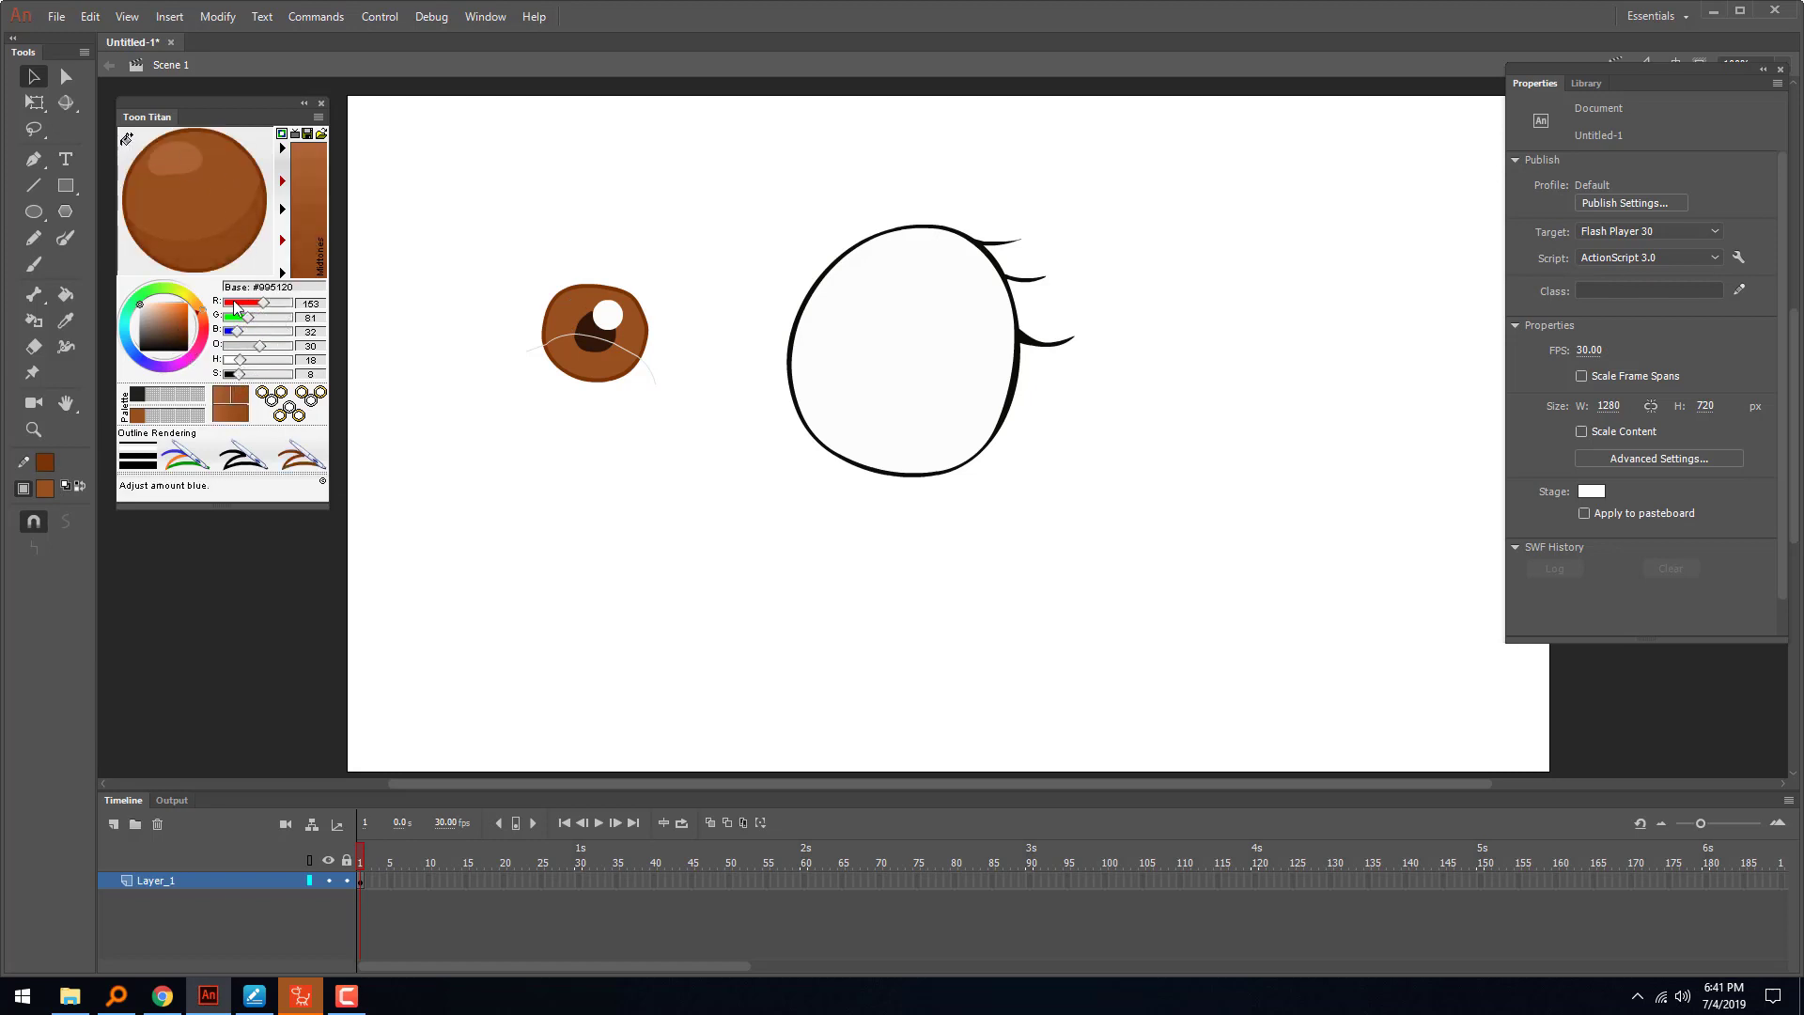
click(66, 294)
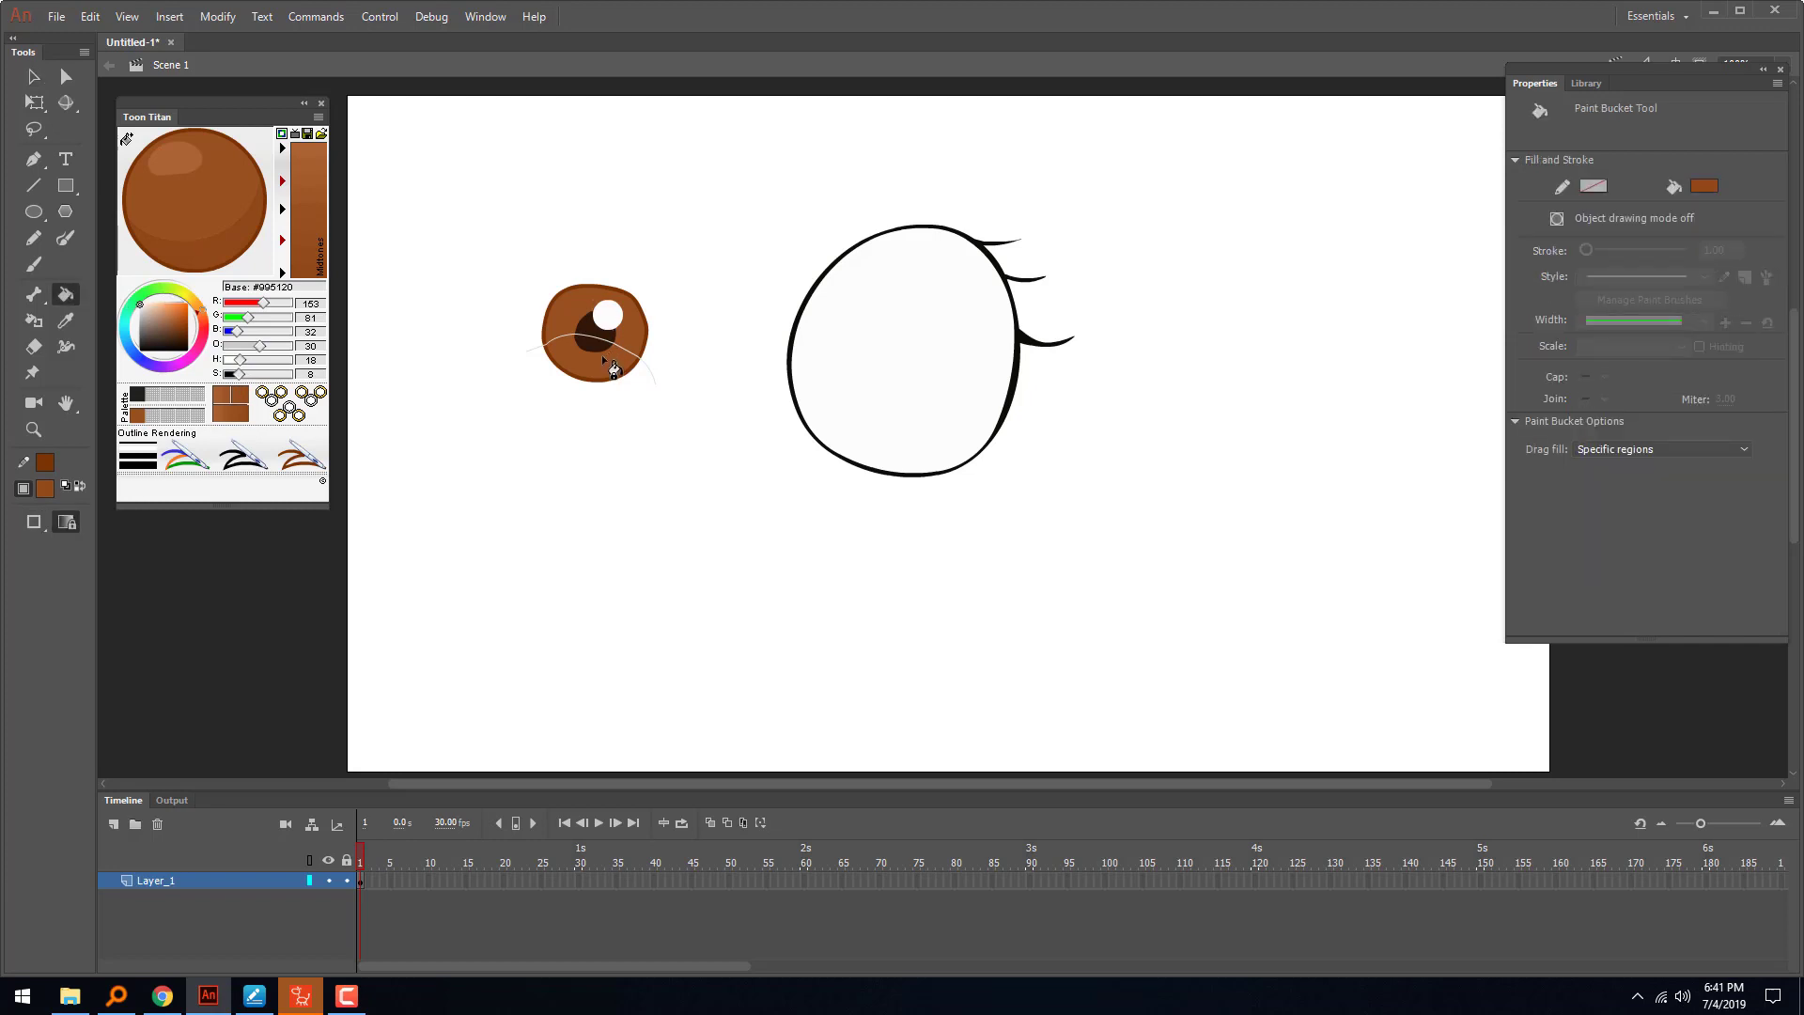
- Delete the arc across the iris and refill the area below it with a stronger shadow, amount 14
key(v)
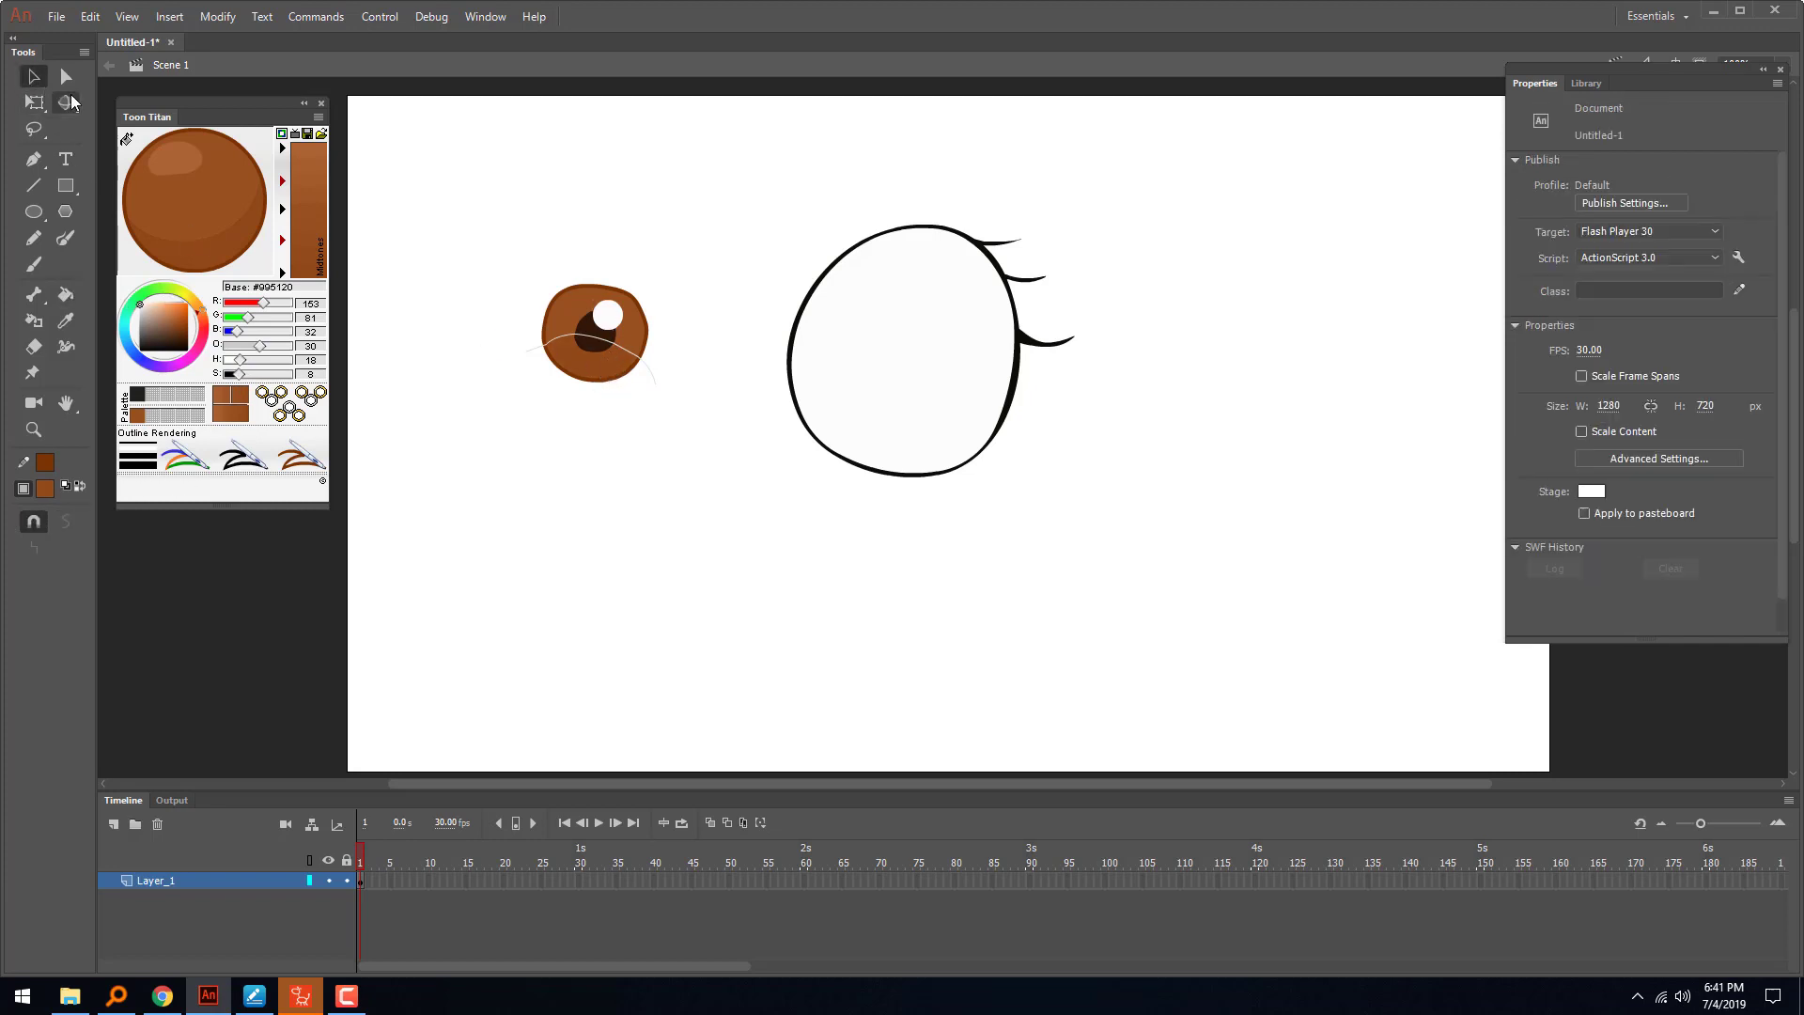
click(614, 350)
key(Delete)
drag(229, 374, 244, 374)
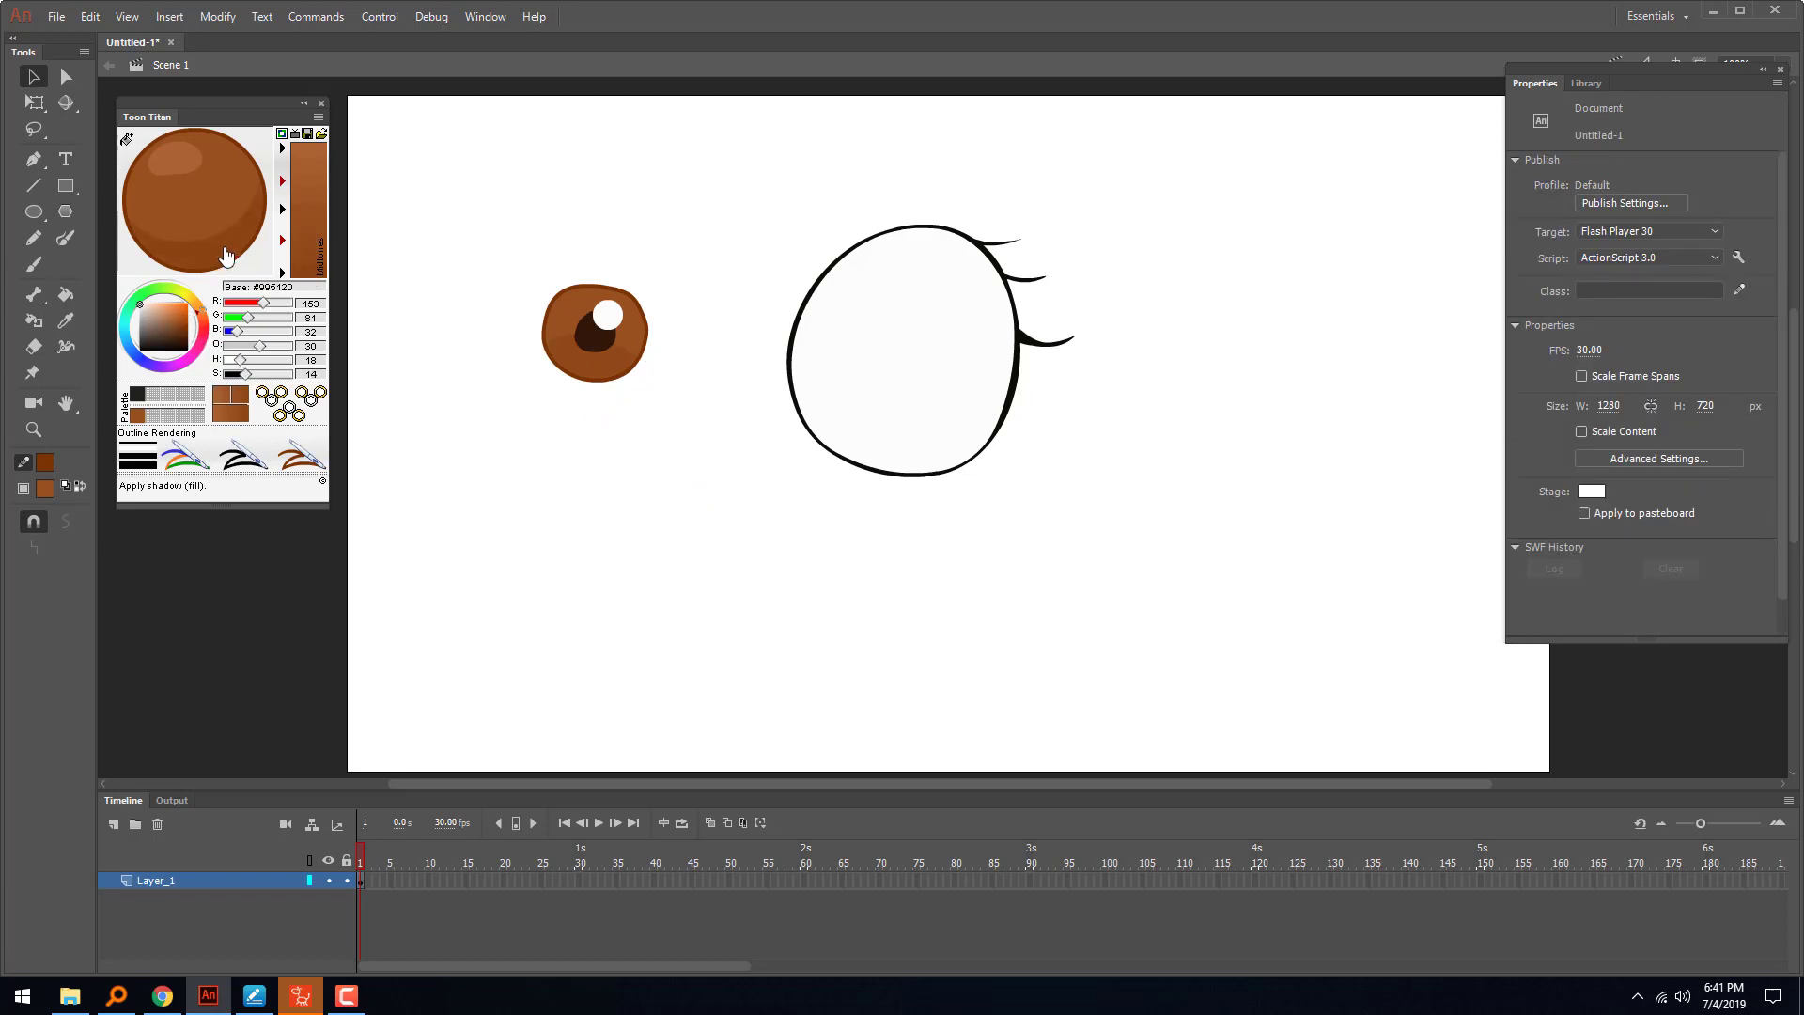
key(k)
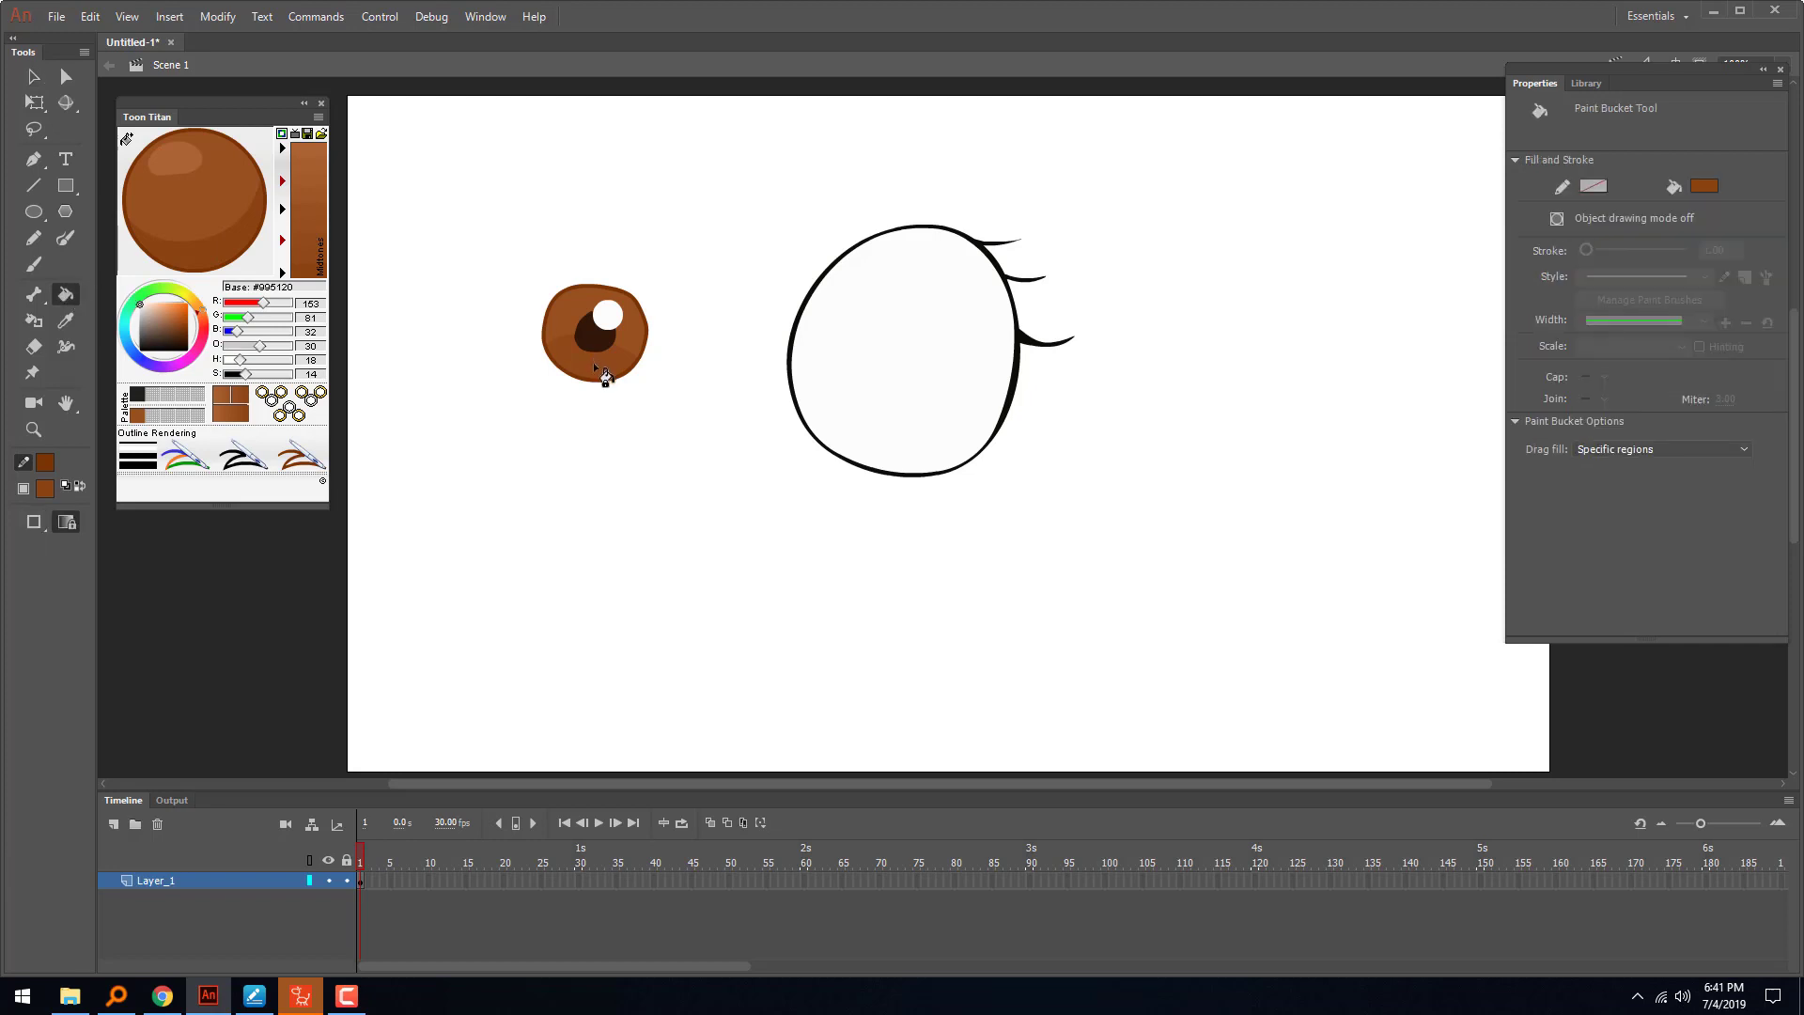
key(v)
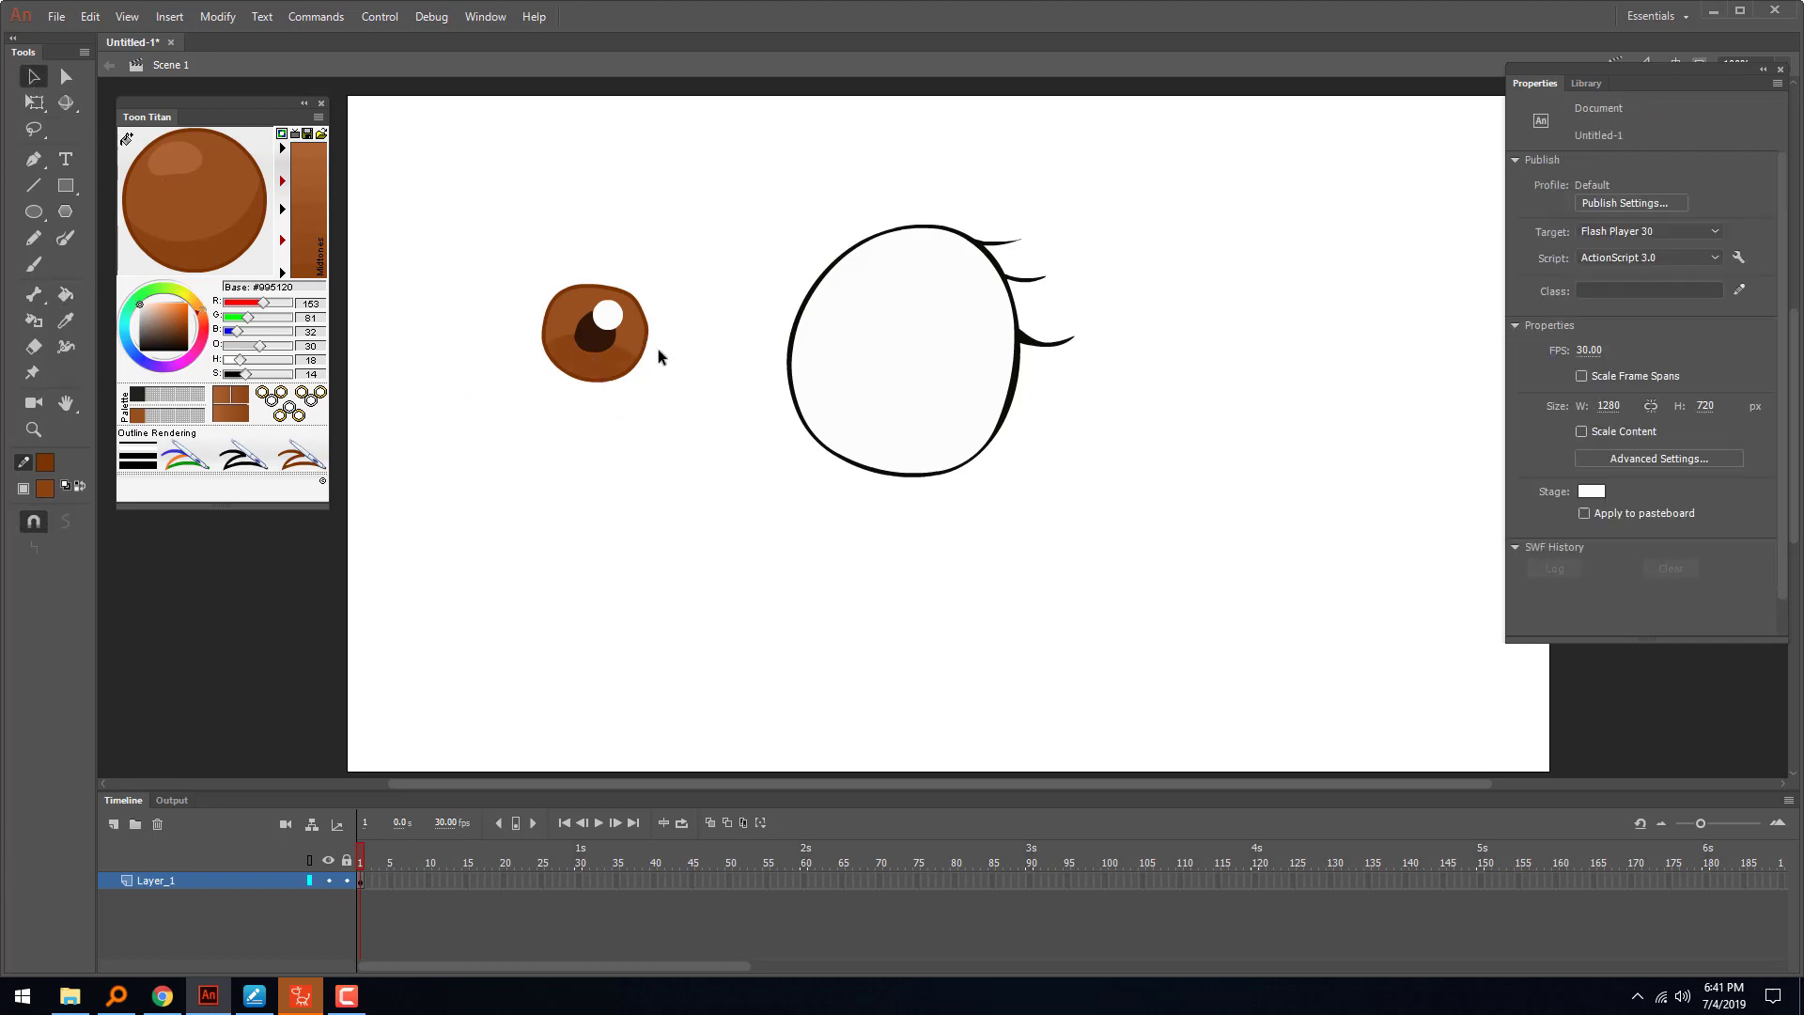
- Draw two straight lines from the pupil past the upper iris edge and fill the wedge between them with the shadow brown
click(34, 185)
mouse_move(562, 273)
mouse_down()
mouse_move(611, 331)
mouse_move(678, 314)
mouse_up()
key(k)
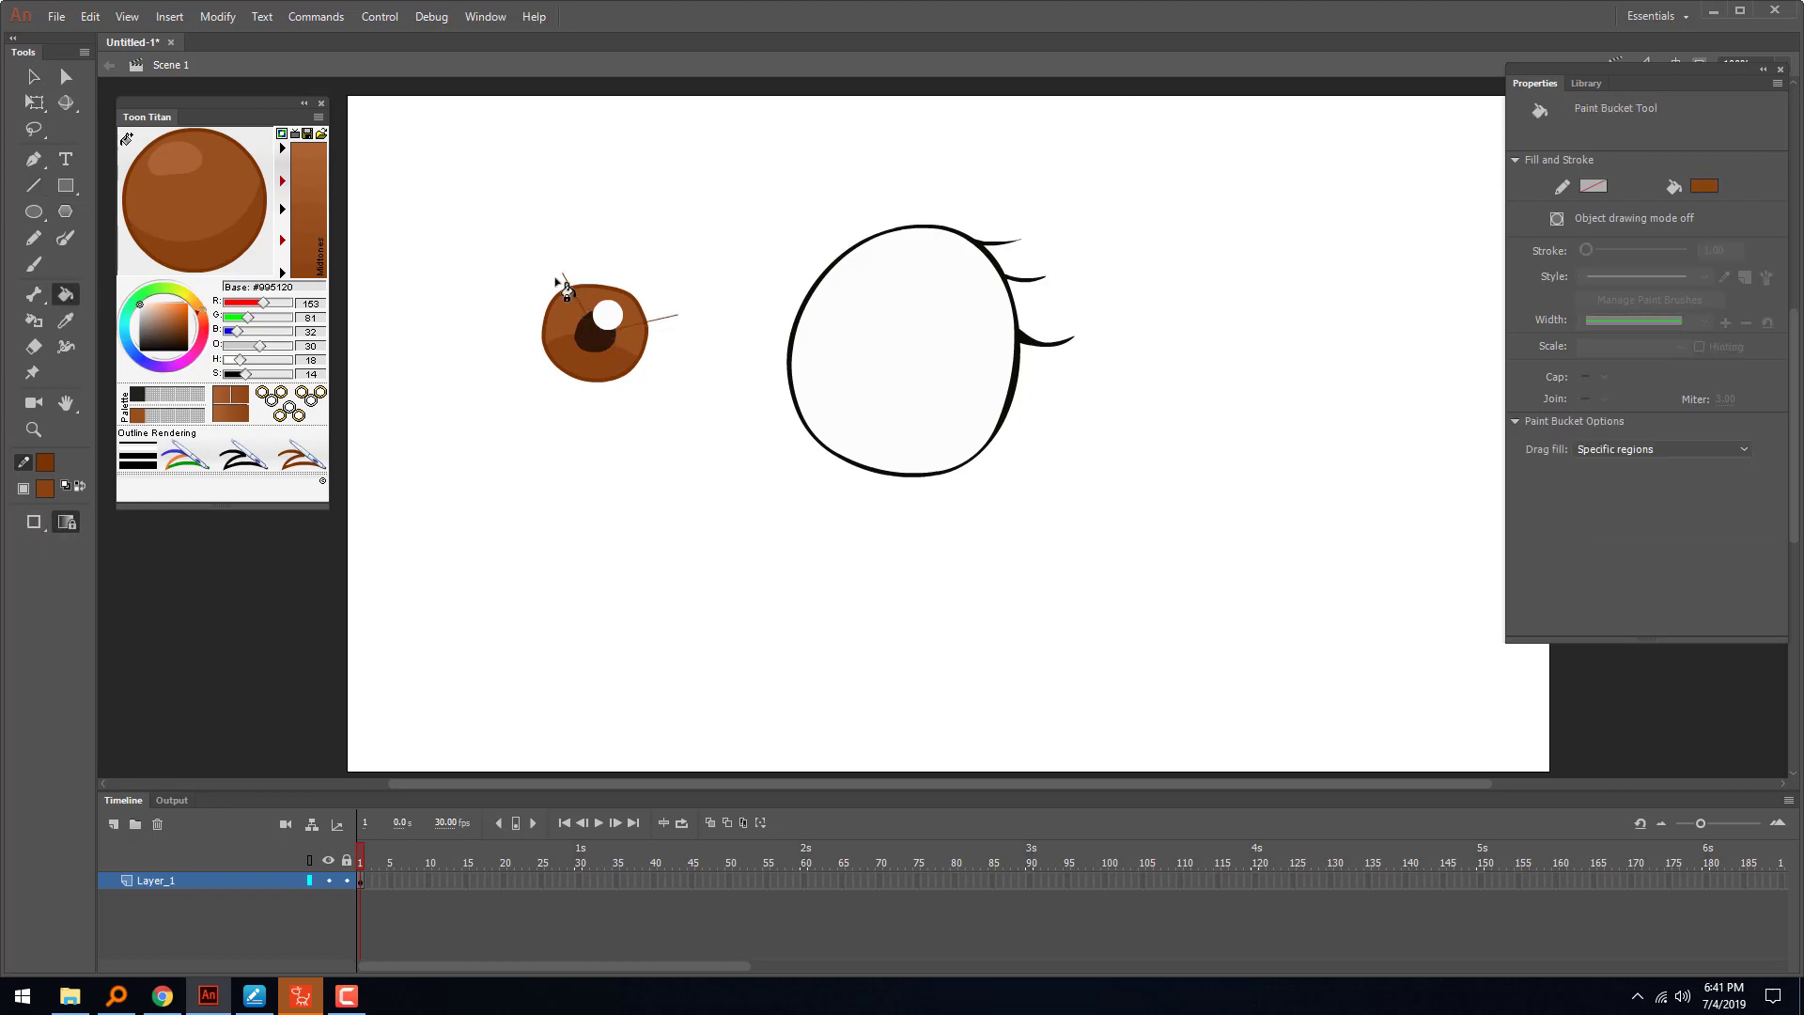
drag(35, 56, 32, 57)
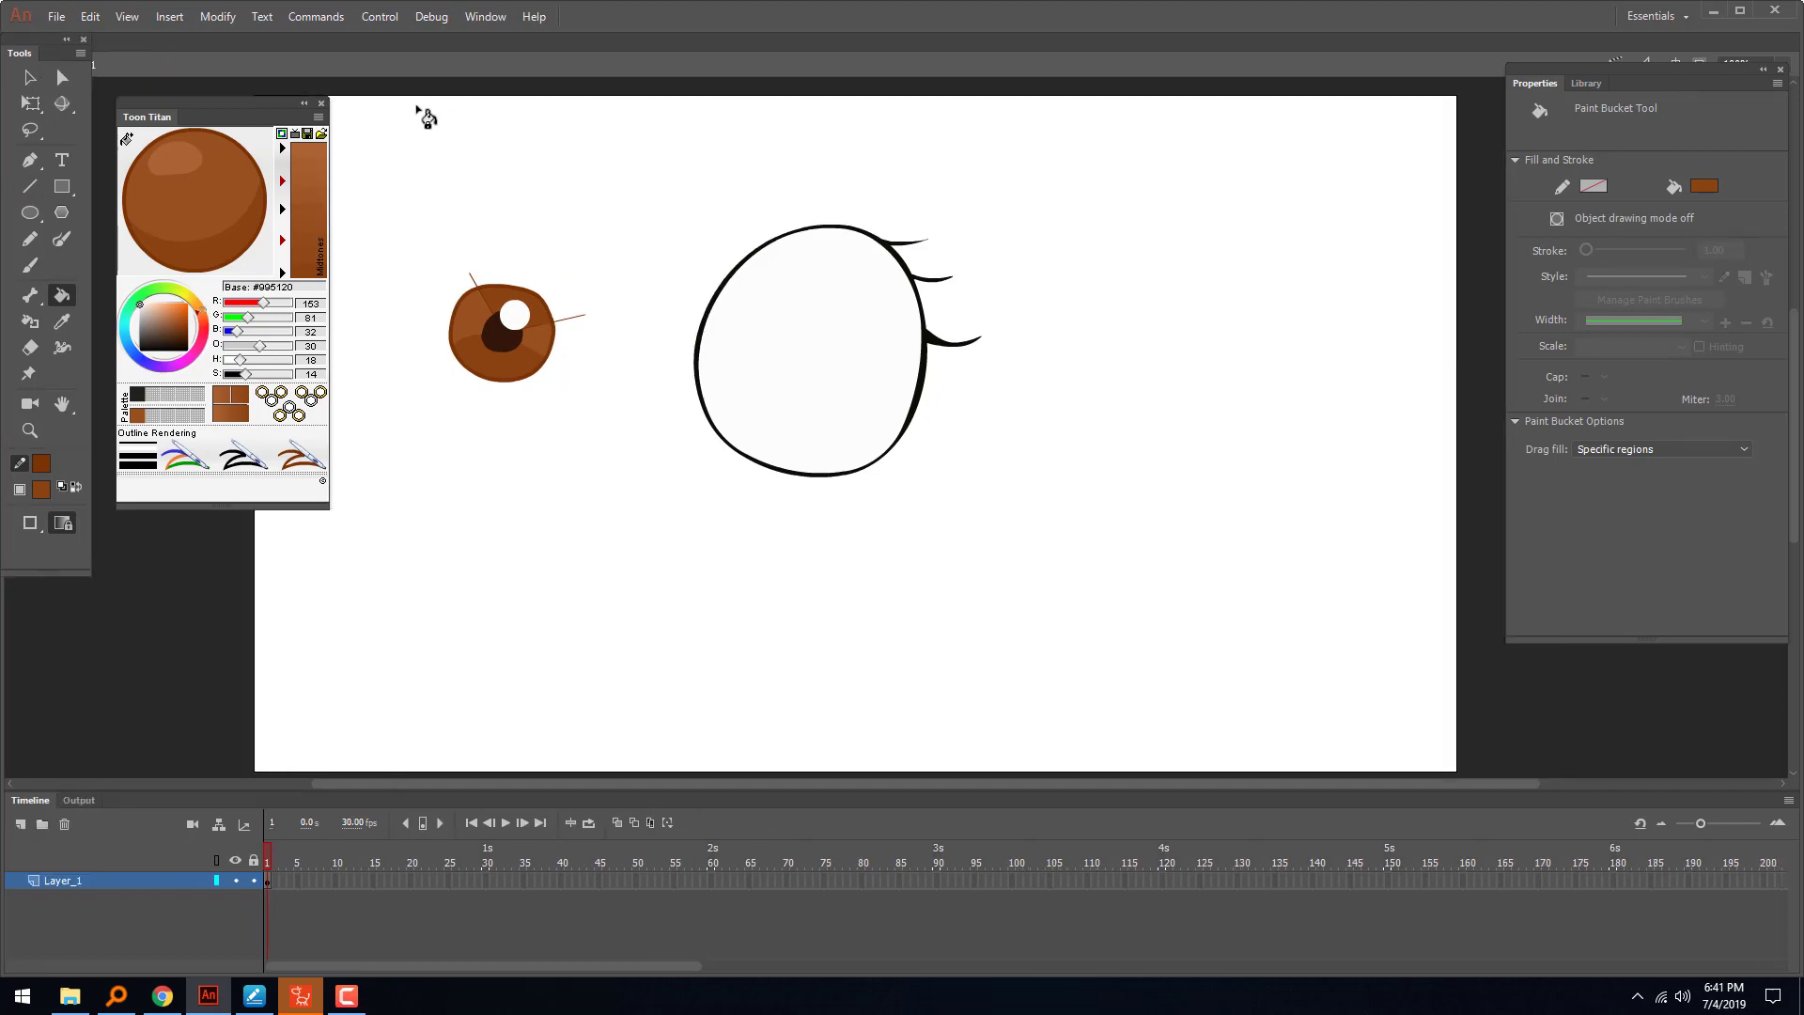
- Delete the two line ends protruding from the iris and reposition the floating Tools and Toon Titan panels
key(v)
click(478, 291)
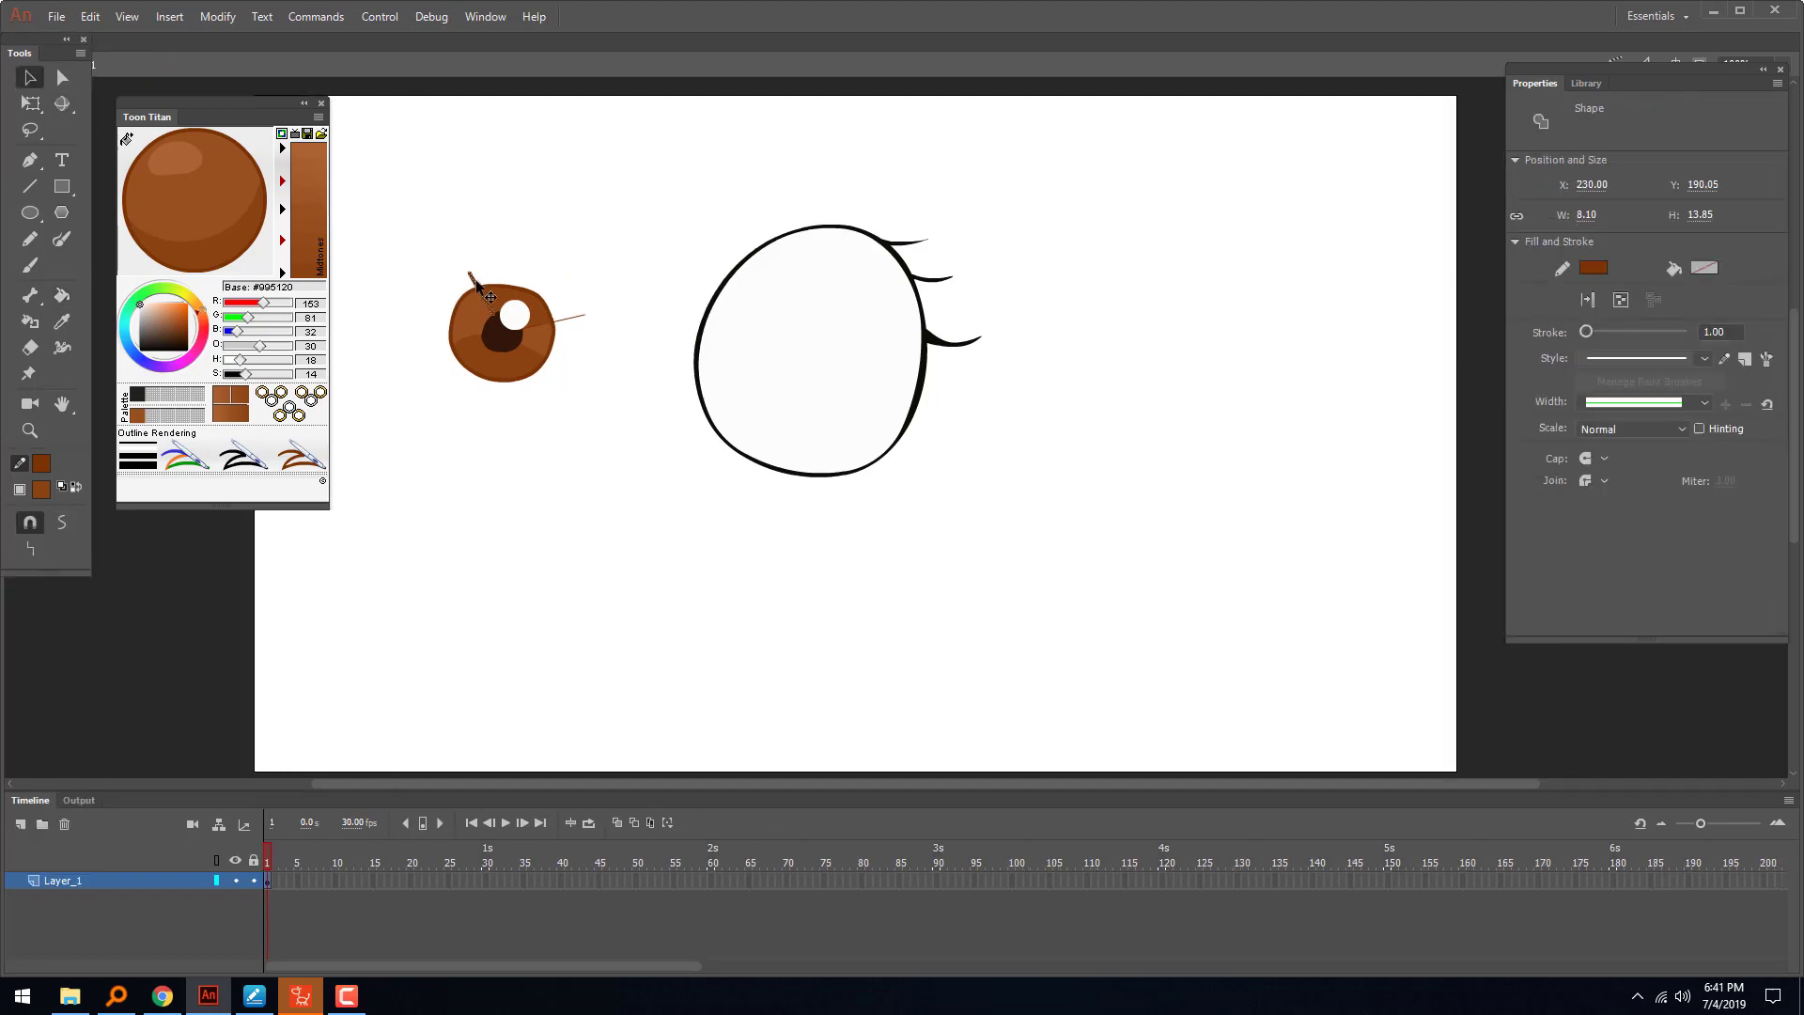
key(Delete)
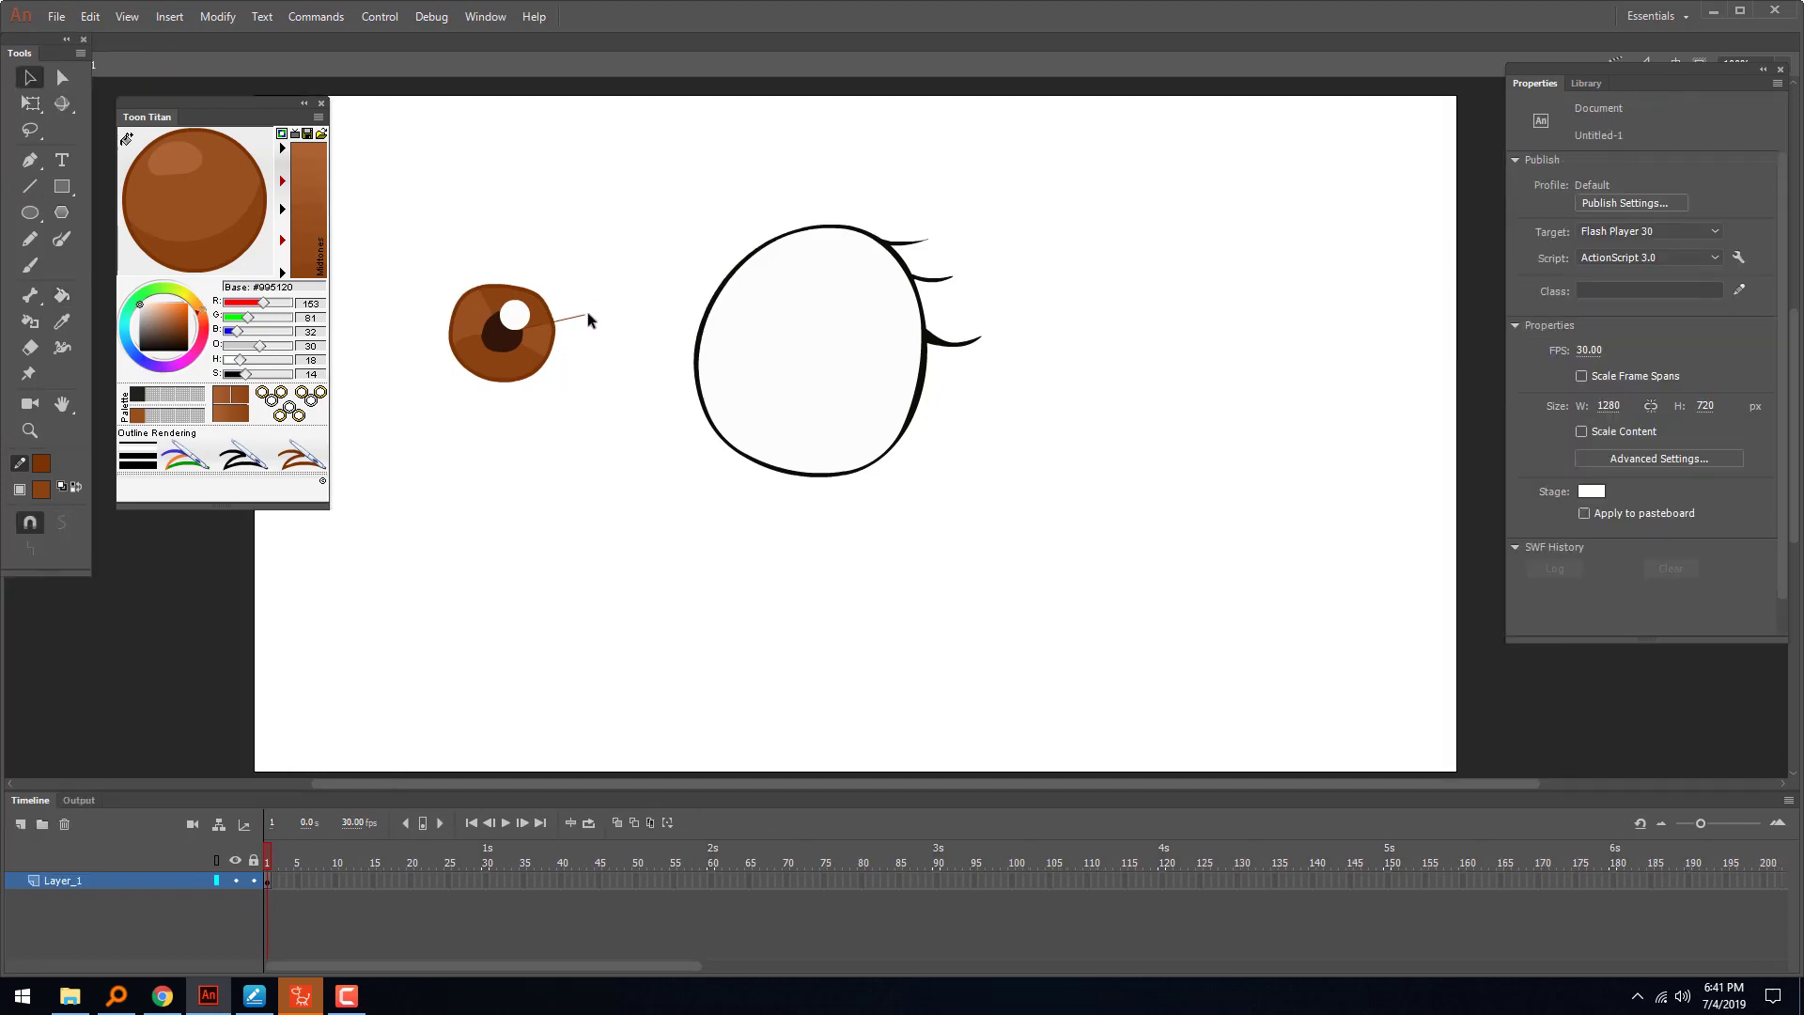
click(580, 318)
key(Delete)
drag(29, 40, 29, 109)
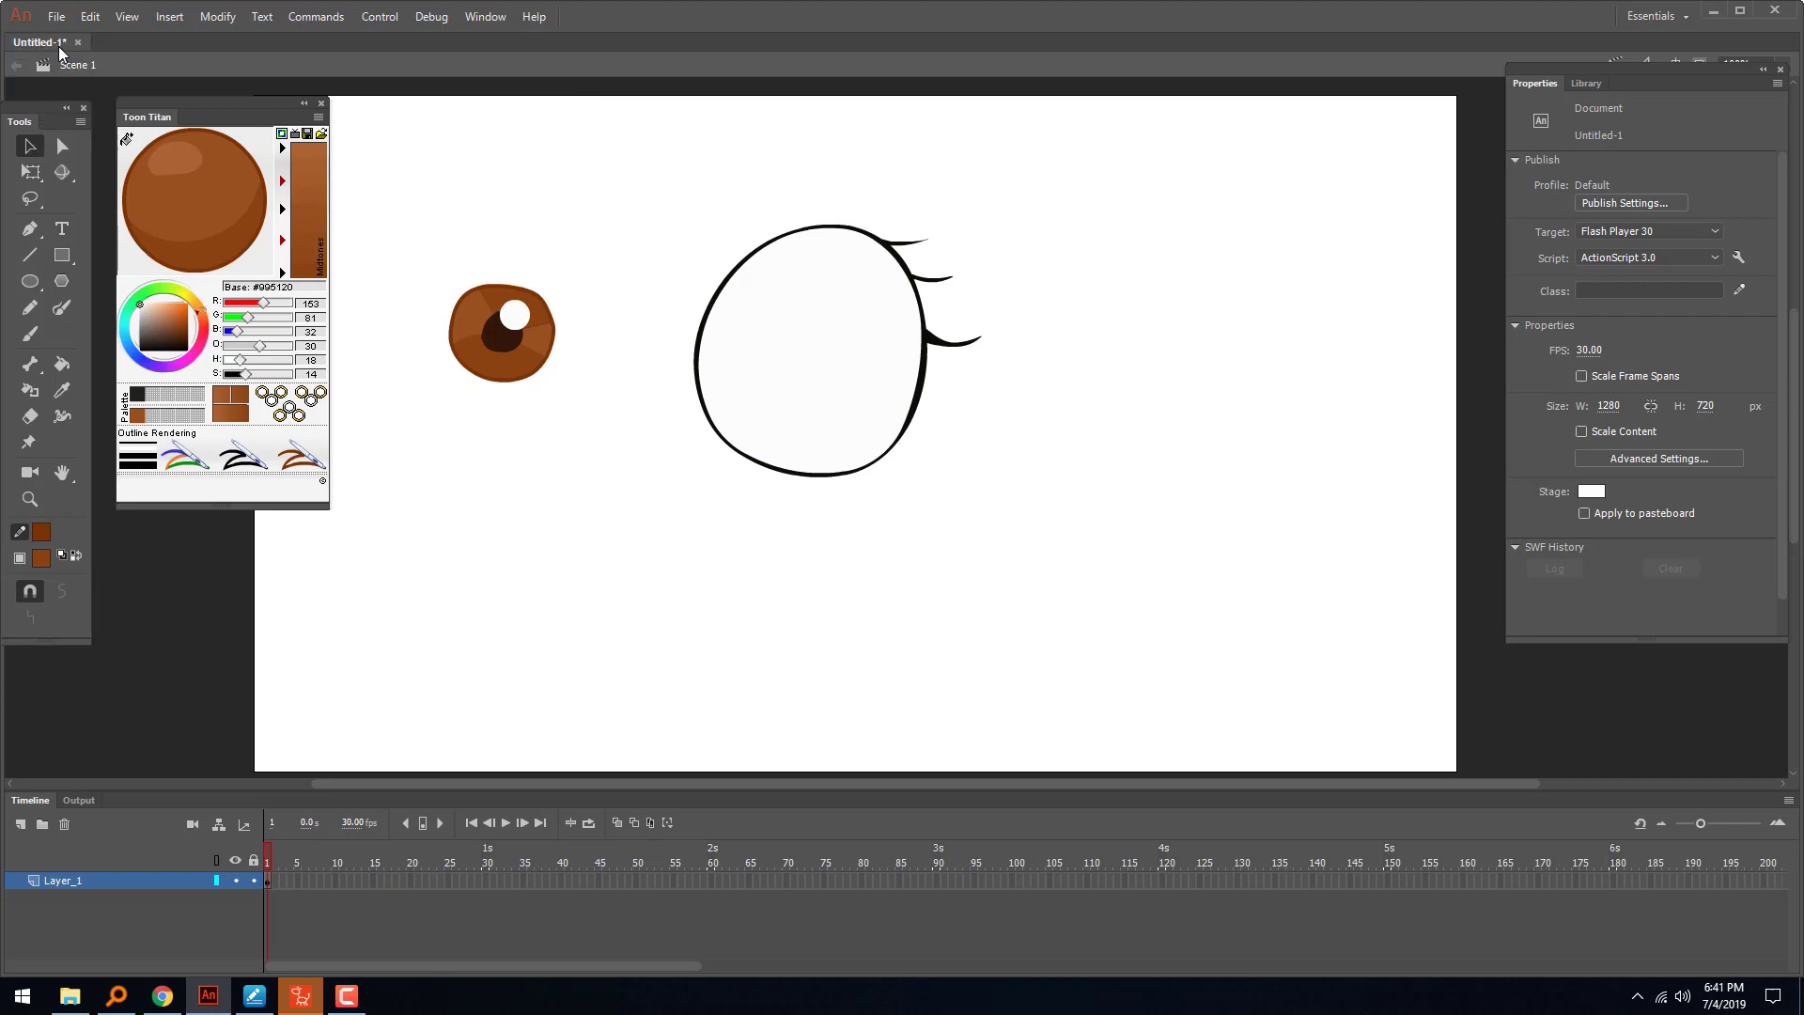
drag(59, 46, 296, 136)
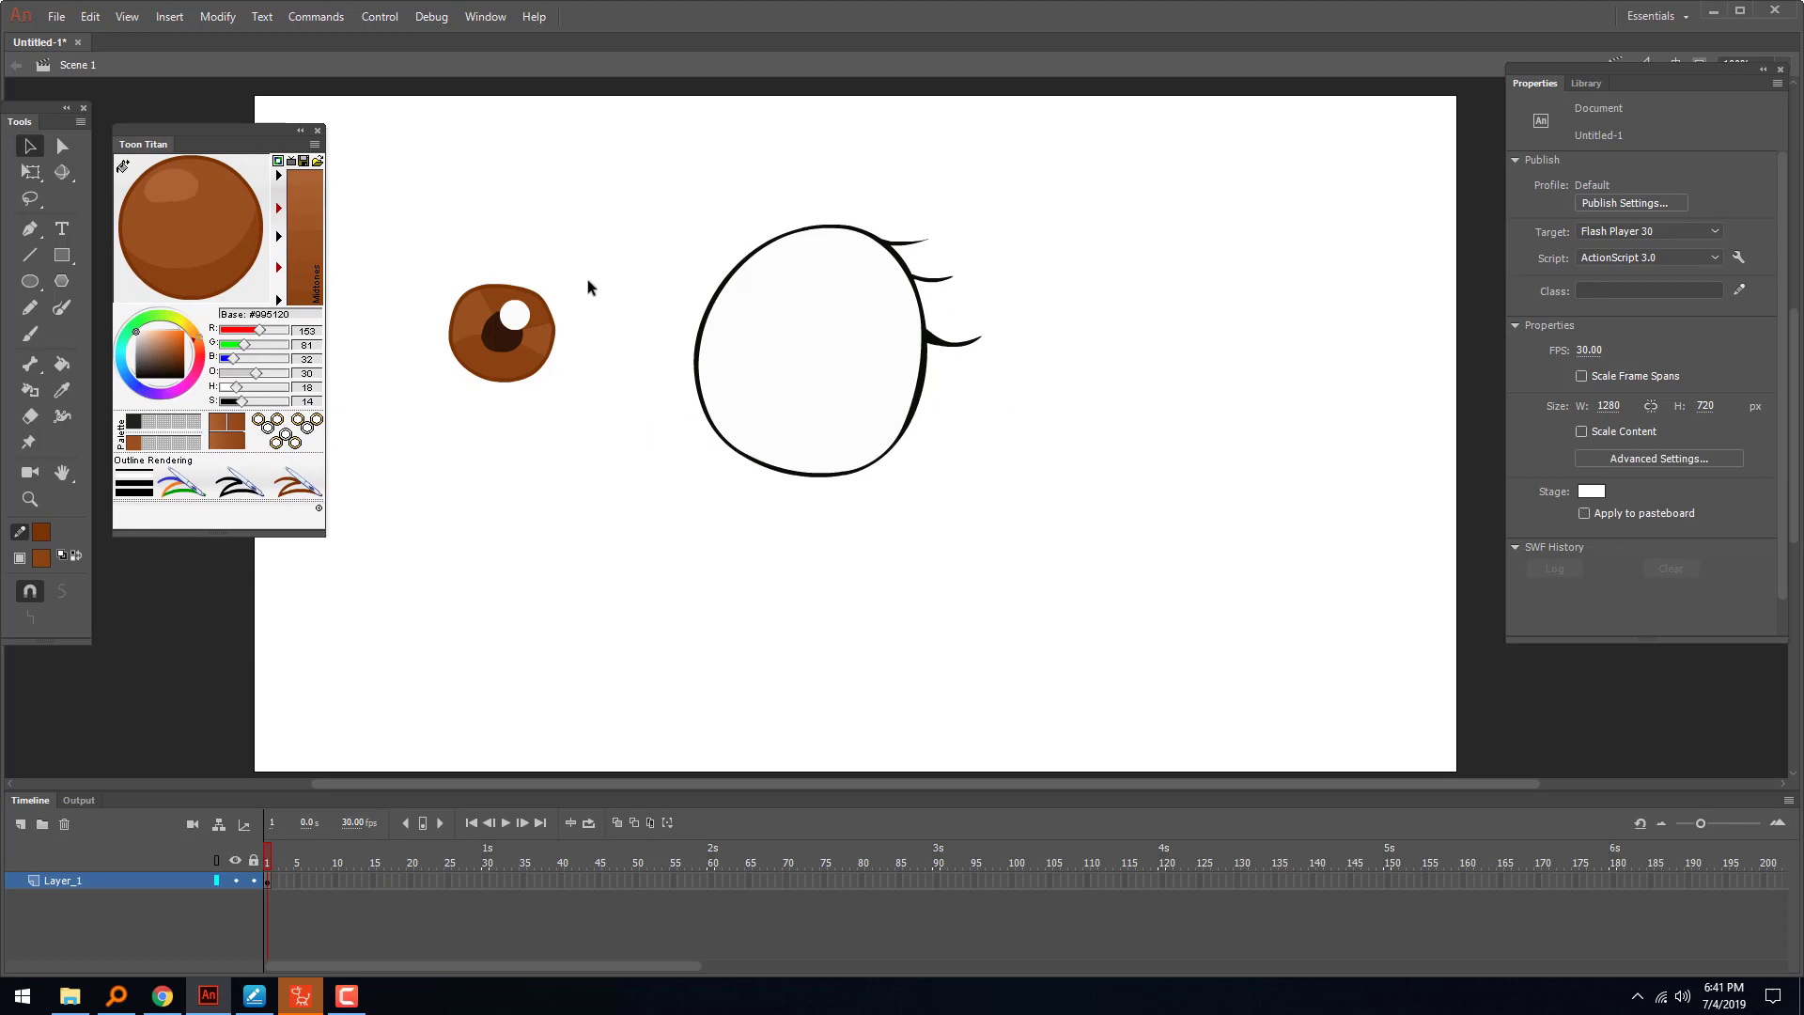
- Smooth the whole iris drawing and delete the leftover stroke at its right edge
drag(611, 225, 421, 442)
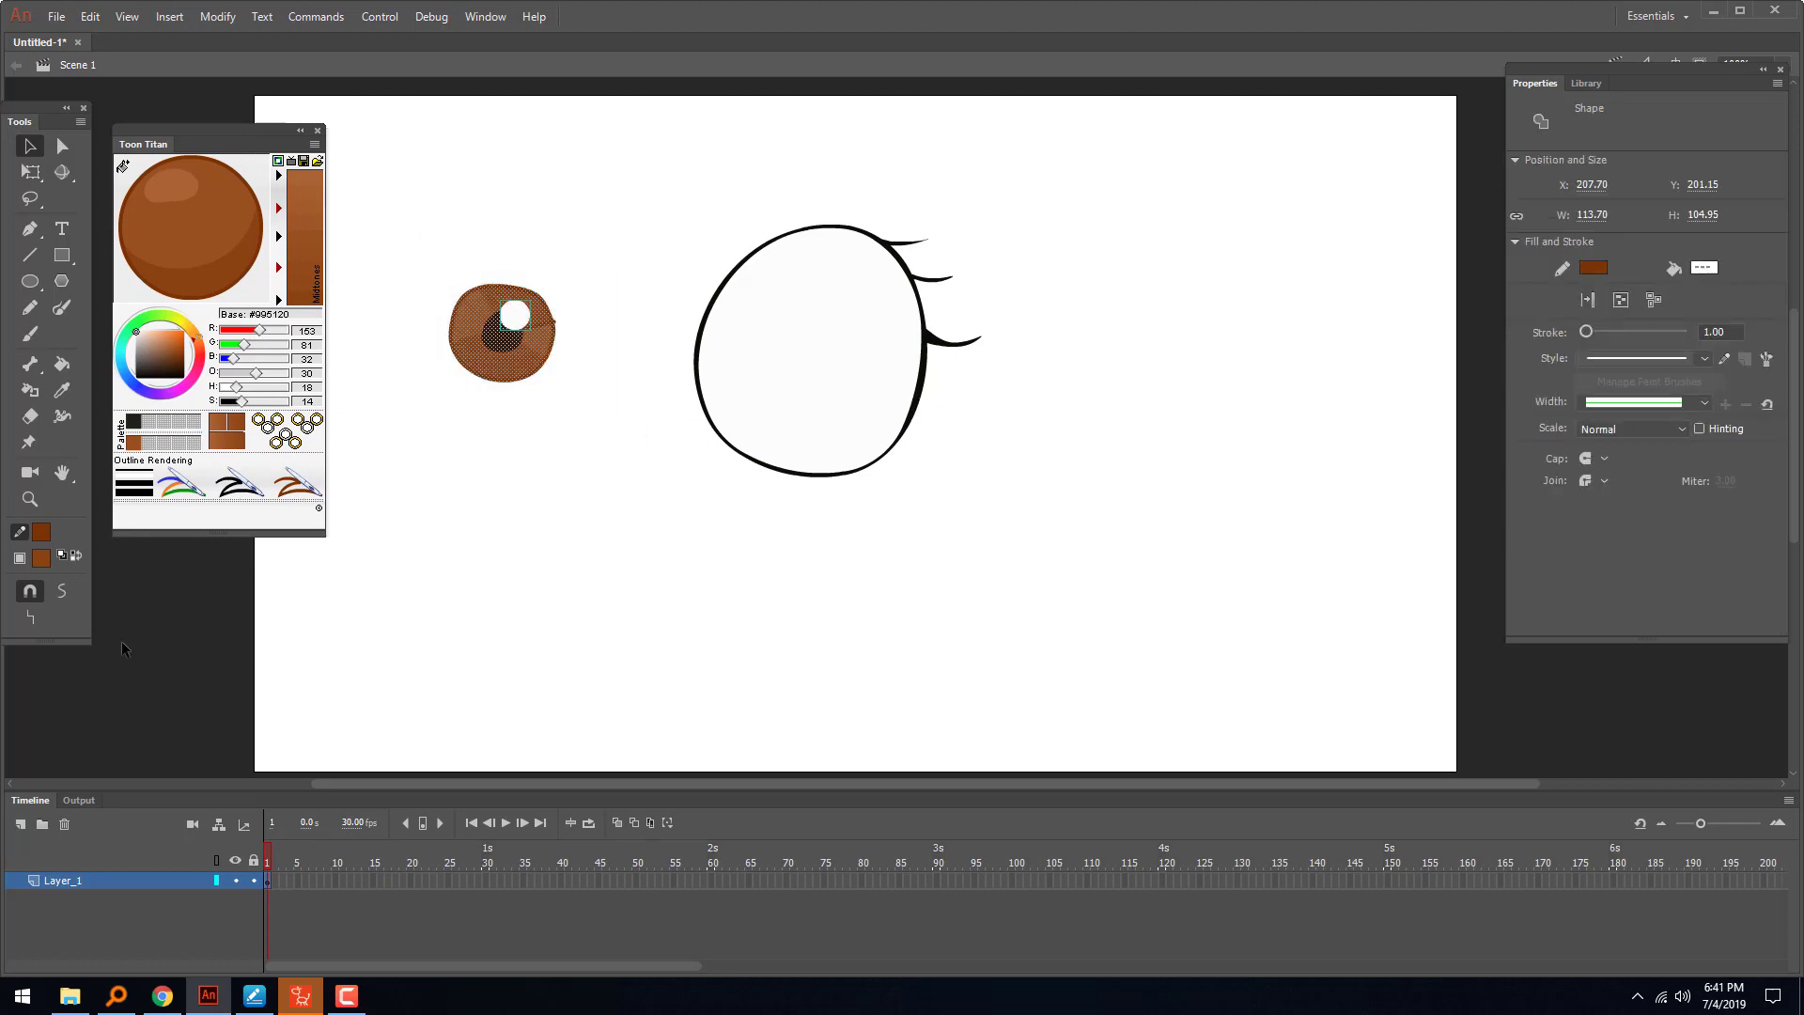
click(73, 592)
click(576, 319)
drag(556, 324, 552, 352)
key(ctrl+z)
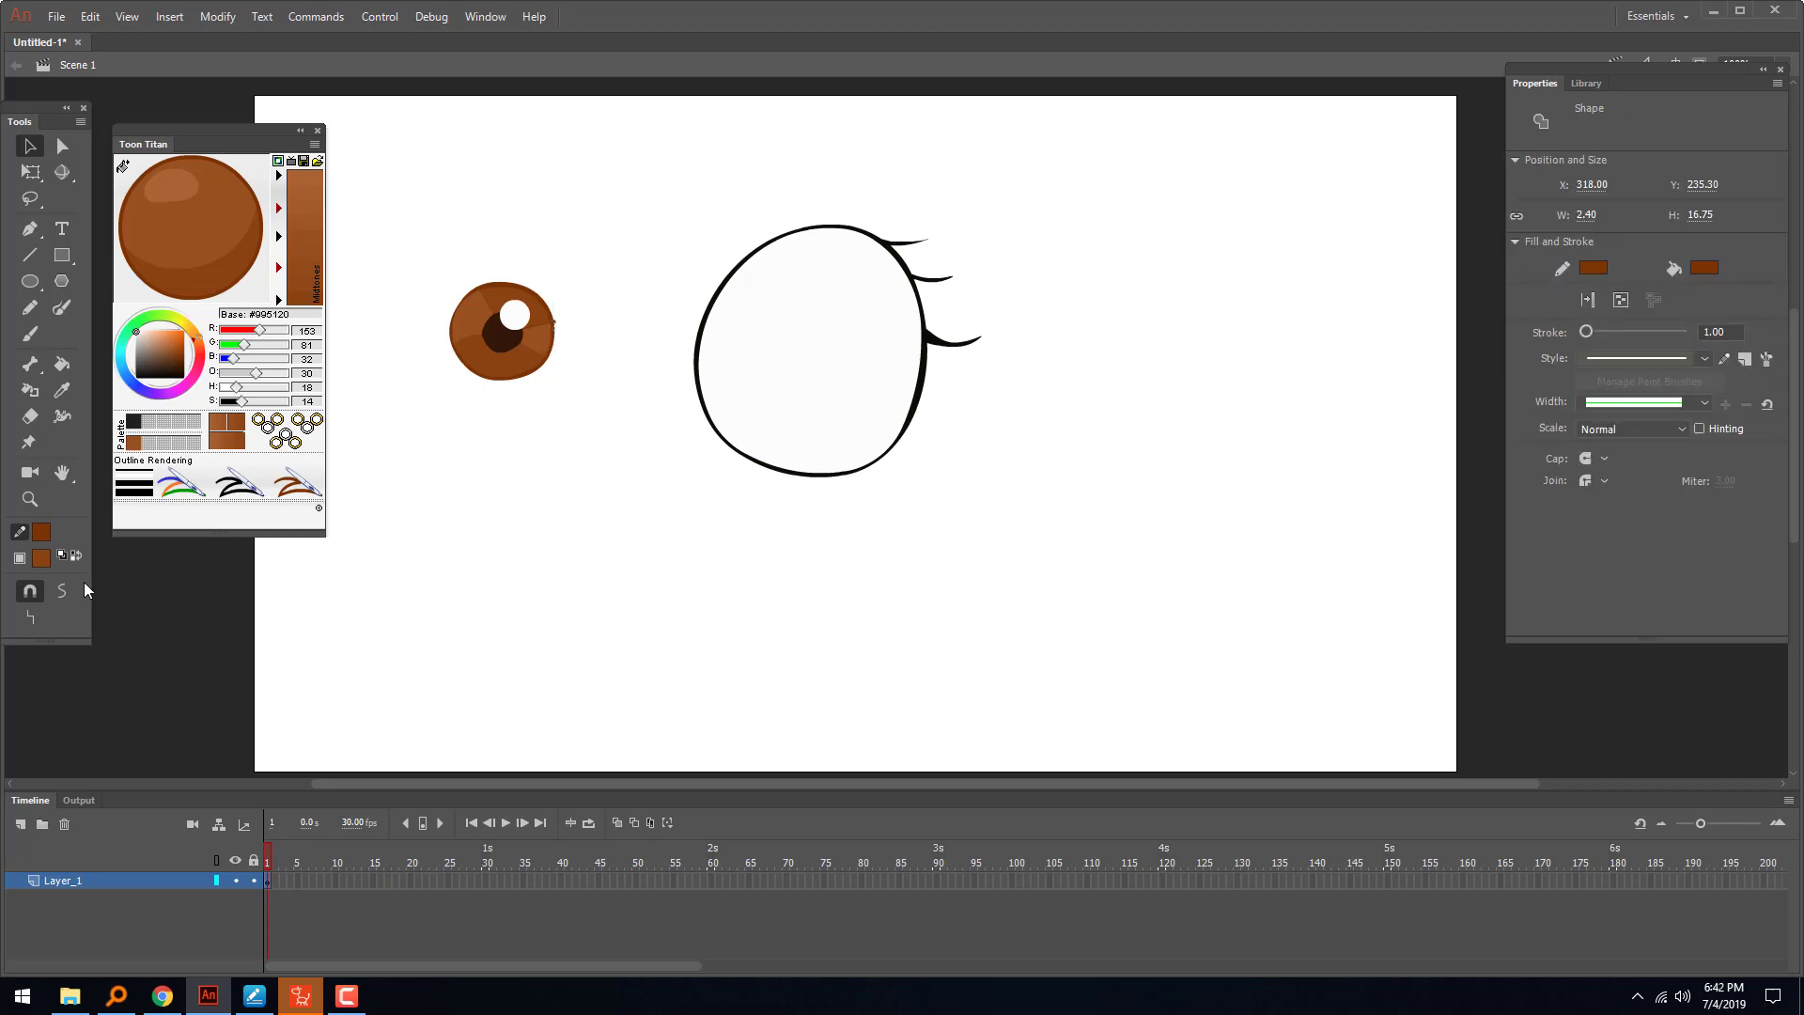
click(584, 294)
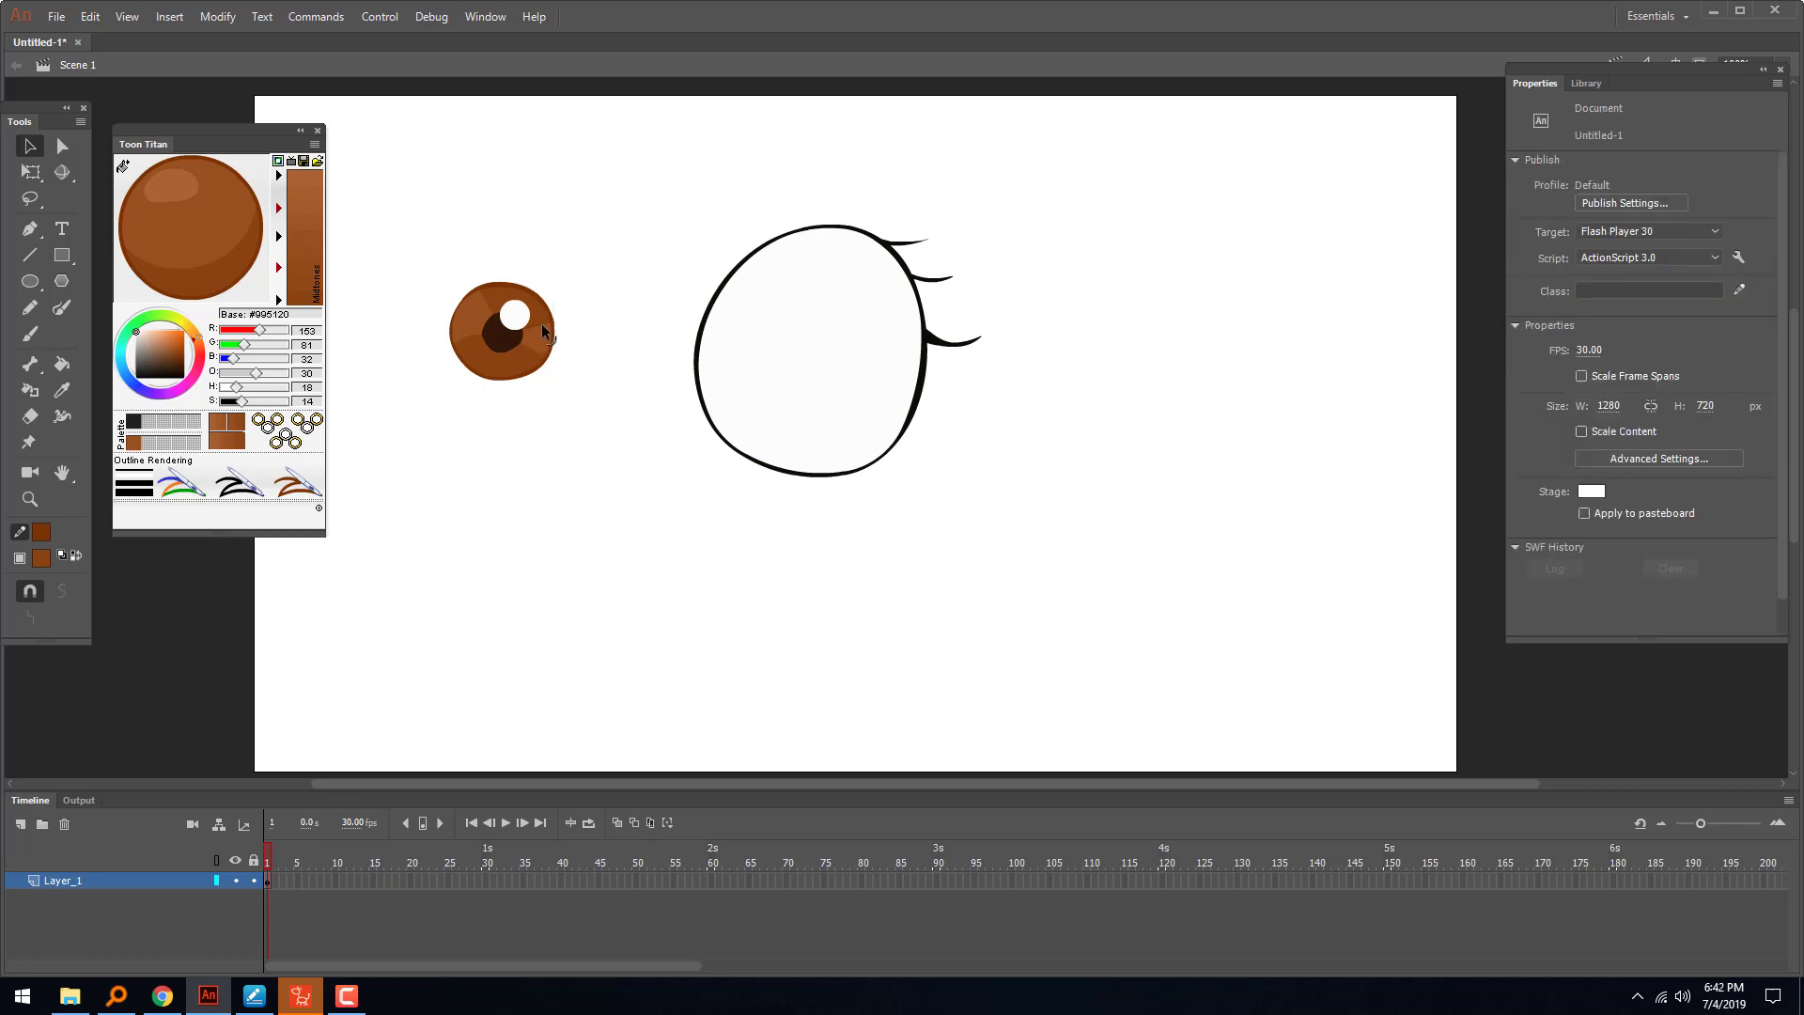
click(547, 331)
key(Delete)
click(483, 305)
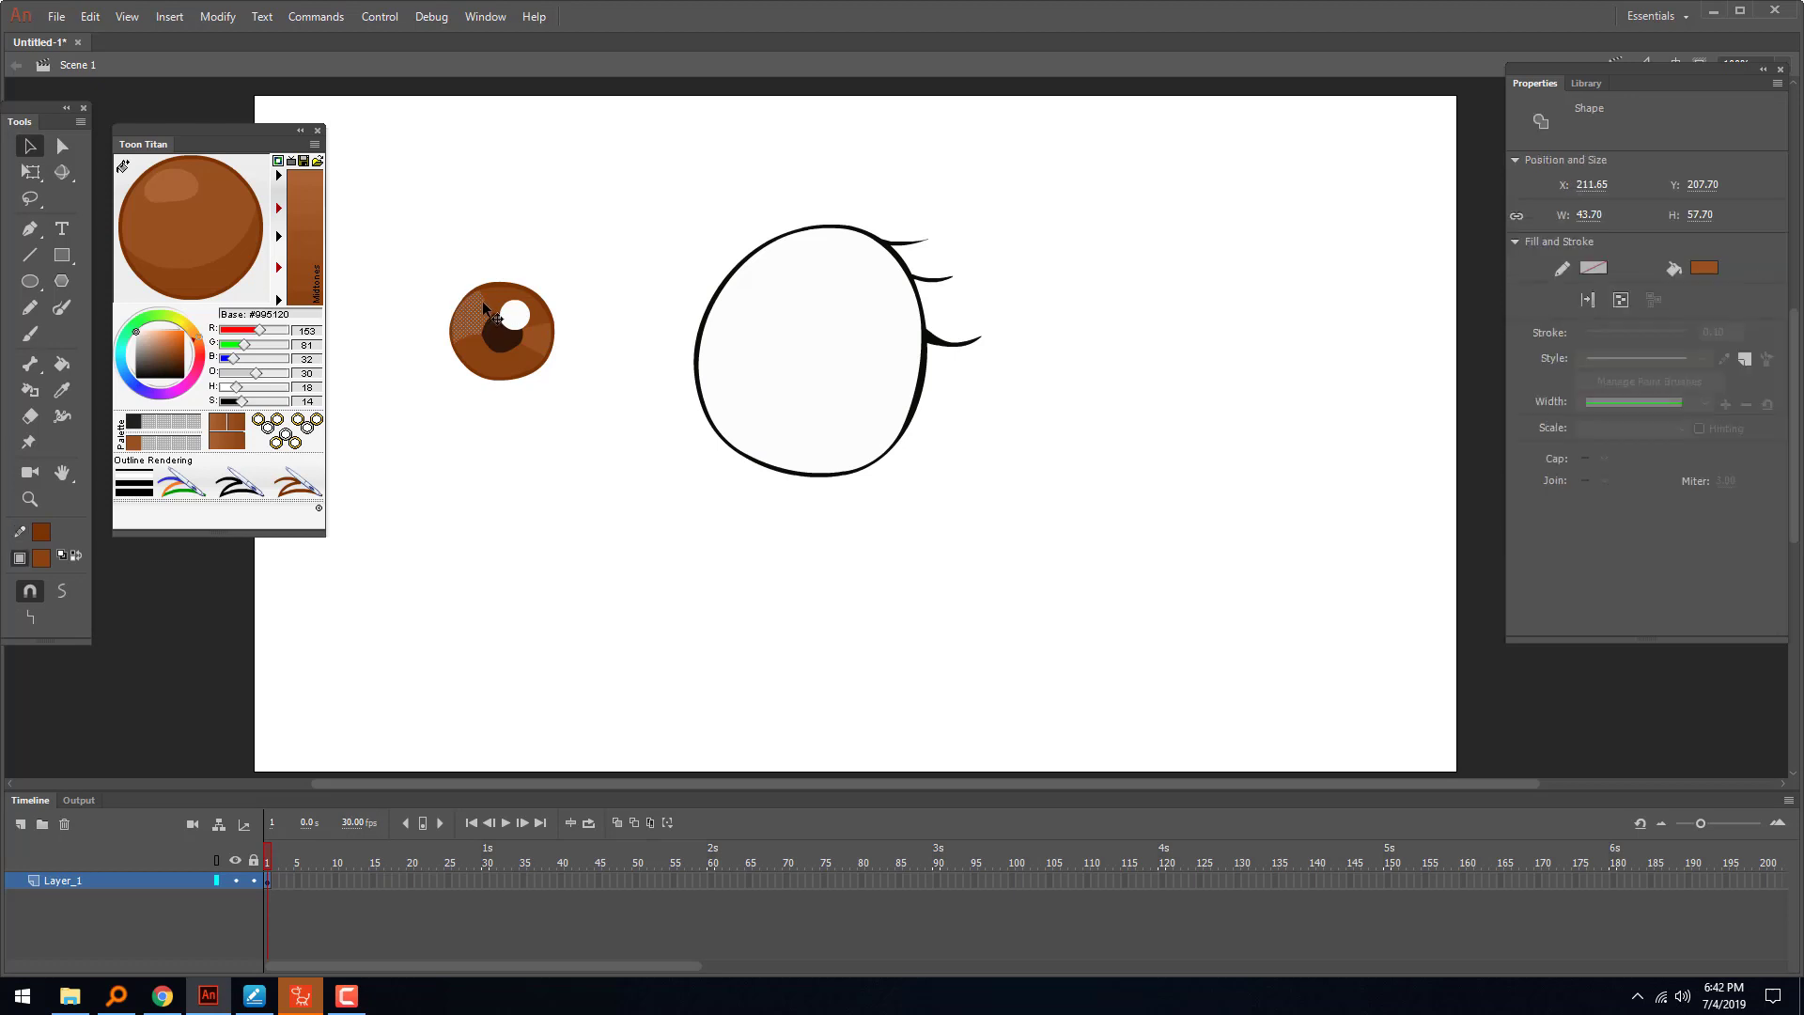
key(Delete)
key(ctrl+z)
click(607, 266)
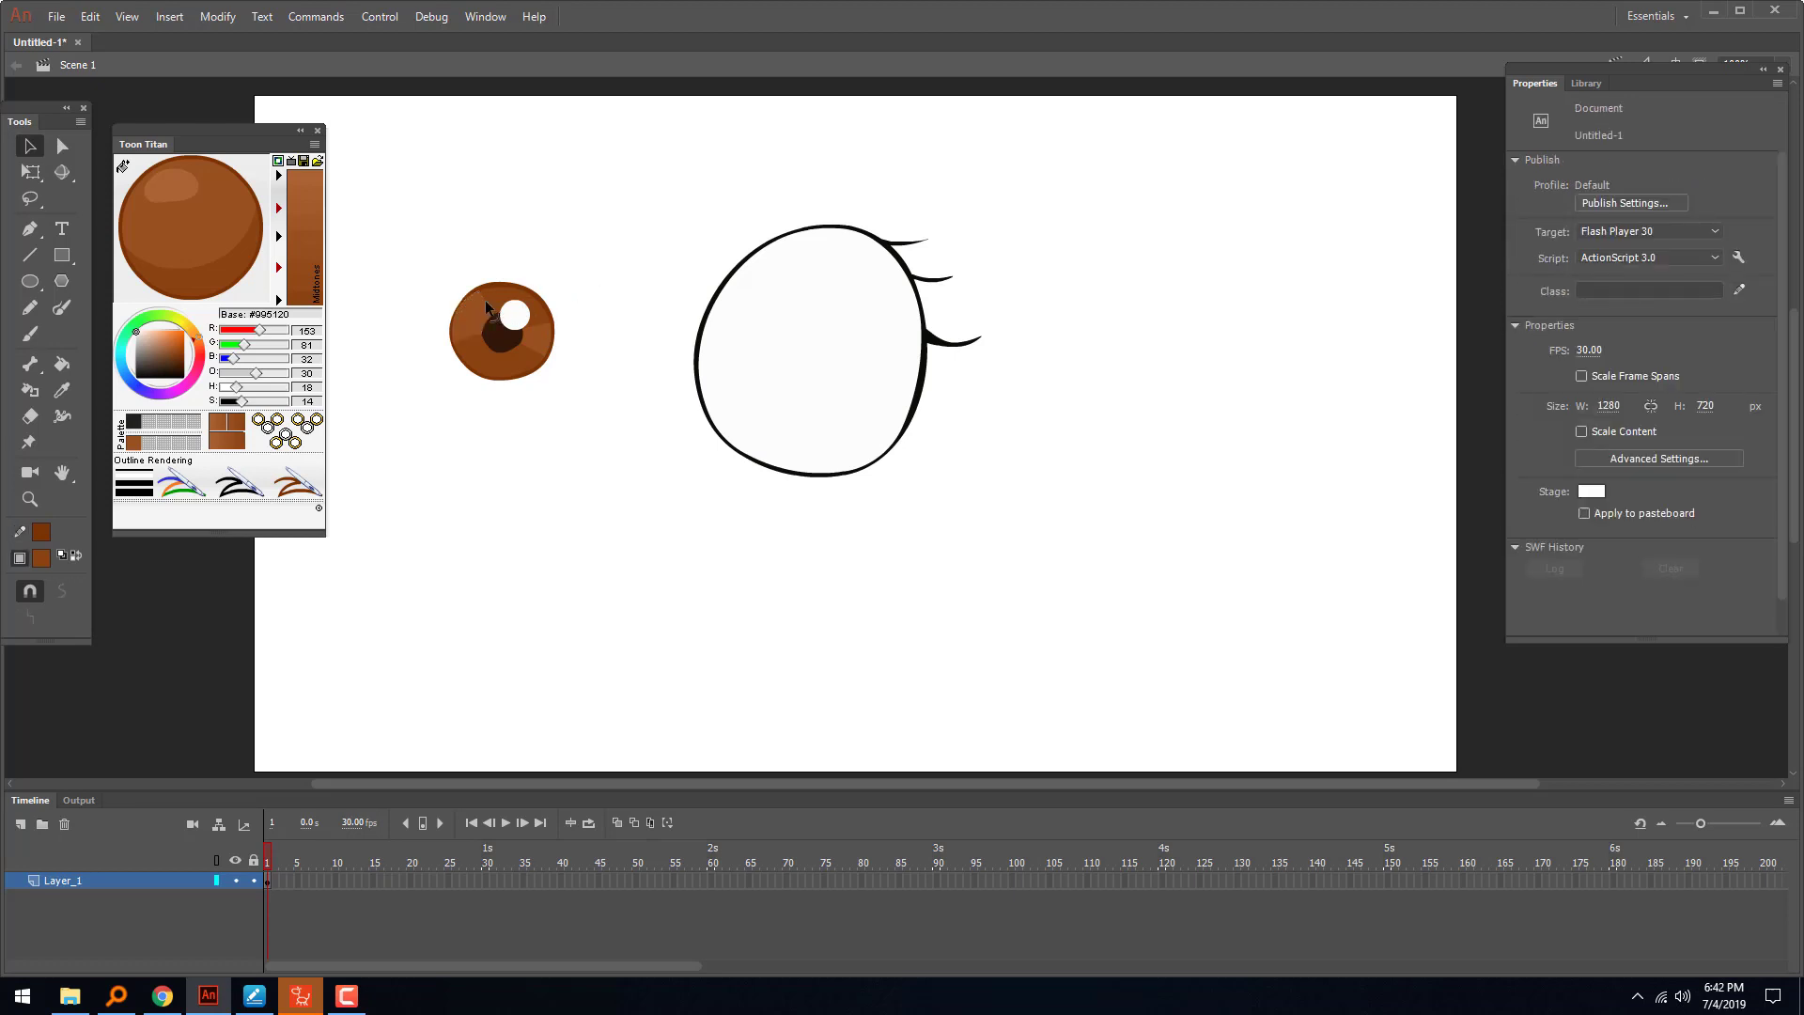
click(484, 304)
click(484, 295)
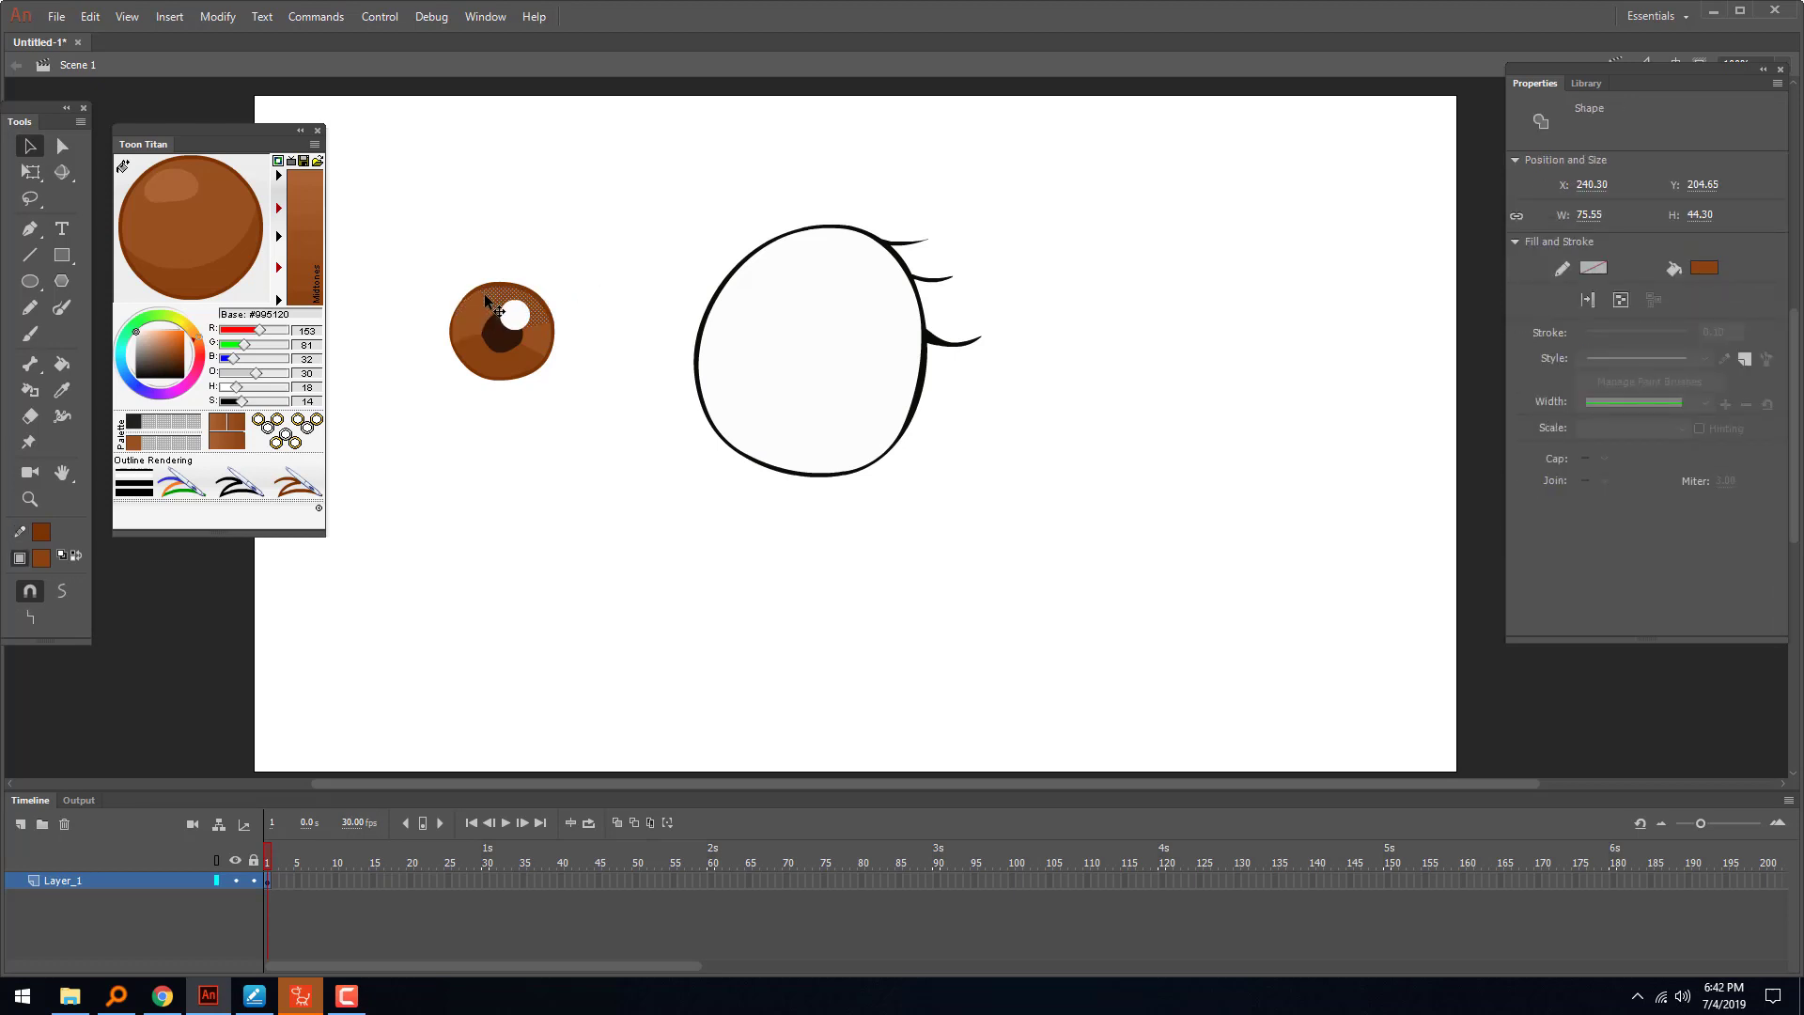
click(485, 299)
- Select the whole iris drawing and set the stroke colour to none
drag(602, 226, 407, 466)
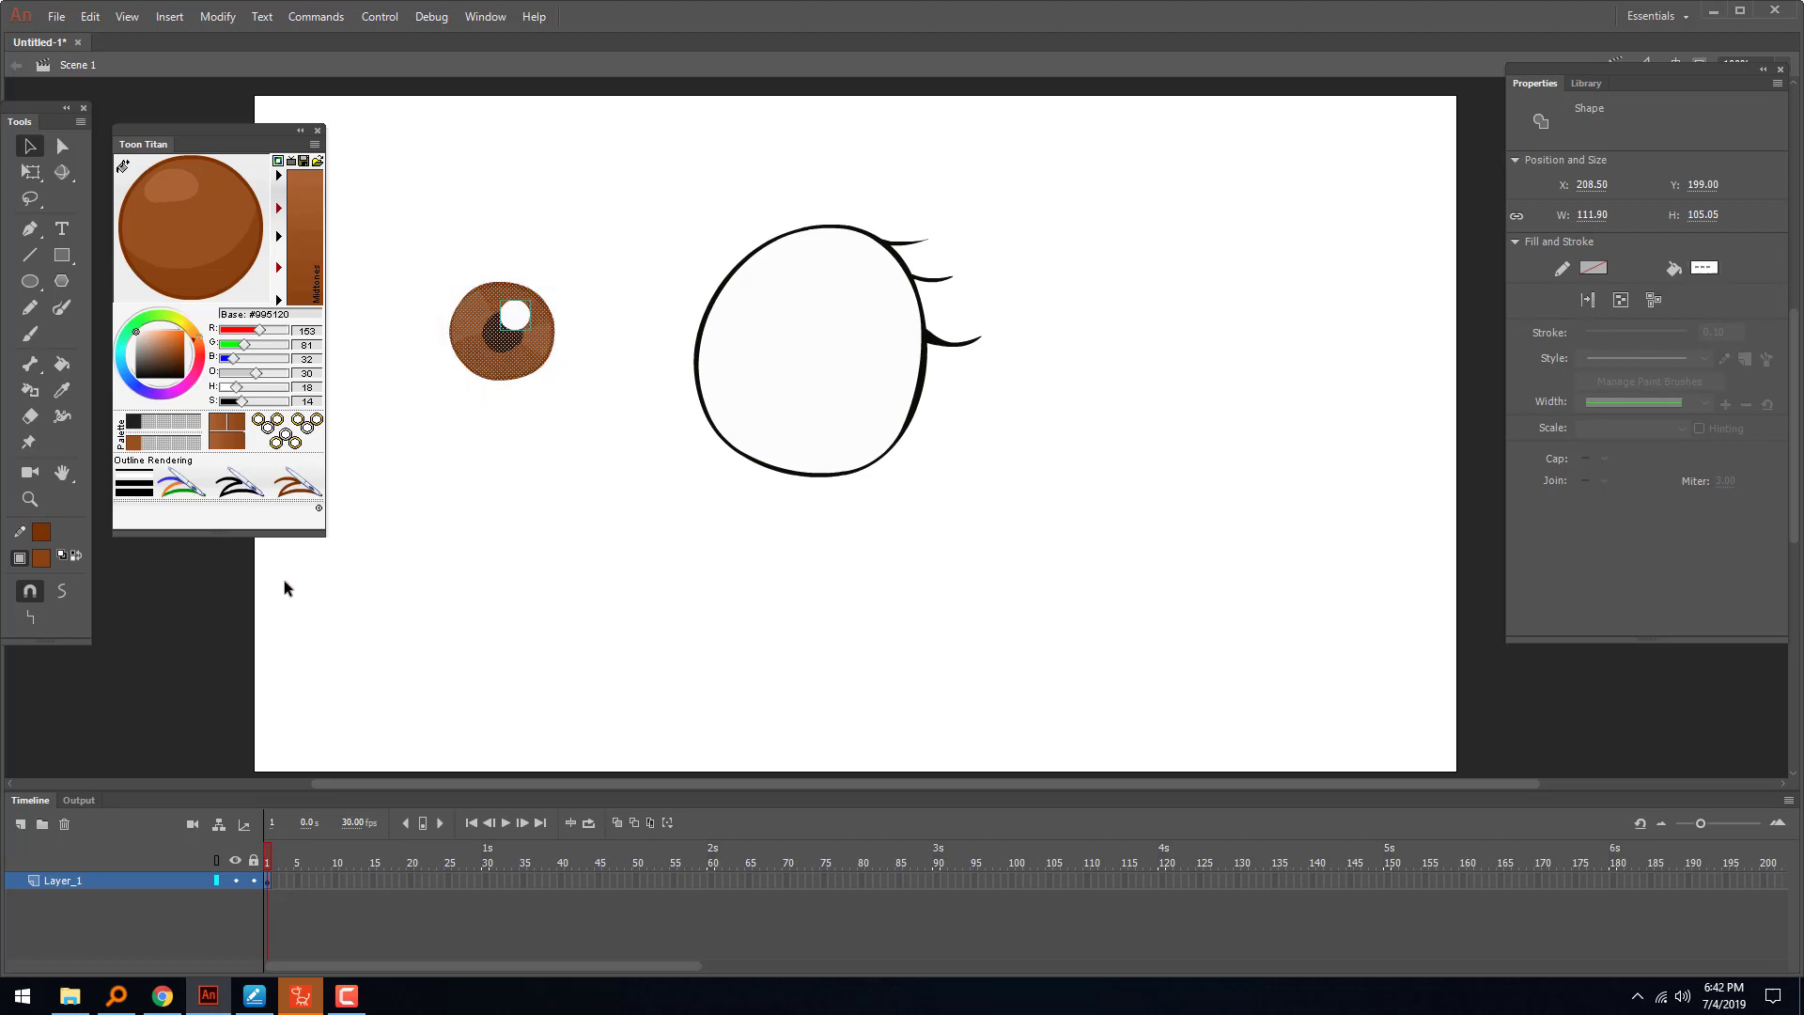
click(42, 533)
click(356, 561)
click(592, 289)
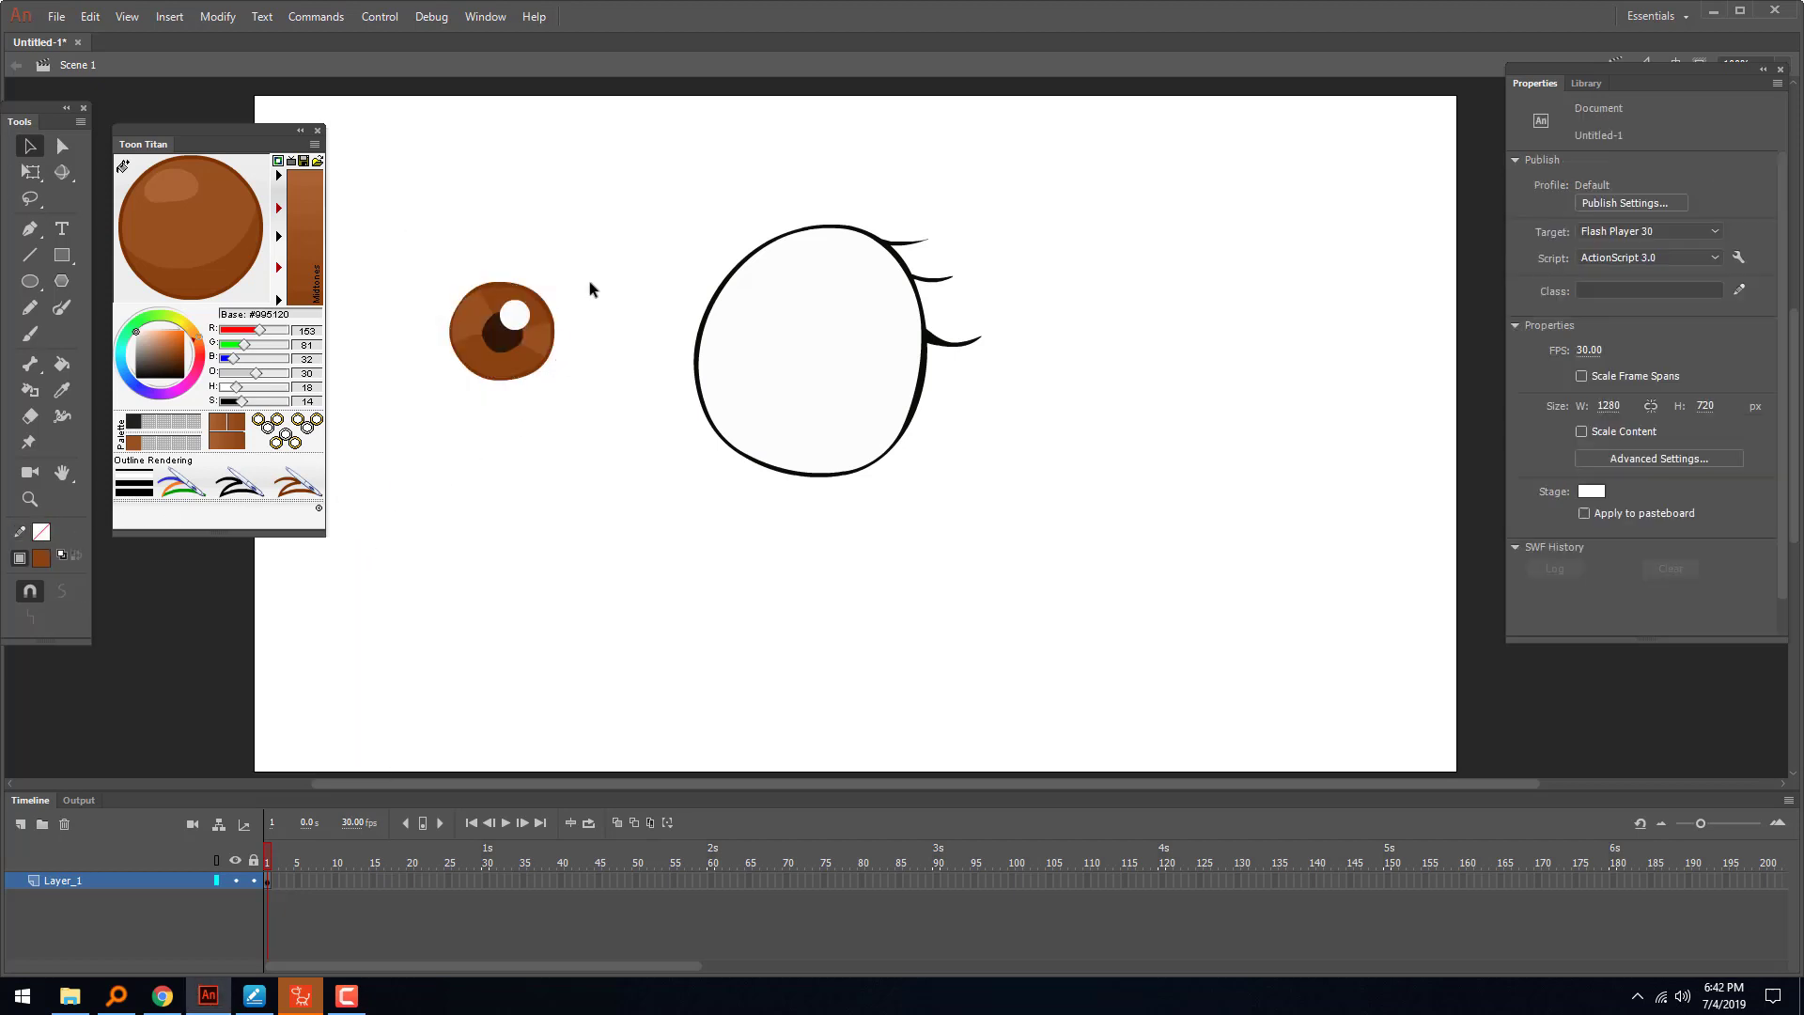
- Convert the complete iris, pupil and highlight drawing to a movie clip symbol
drag(616, 232, 402, 451)
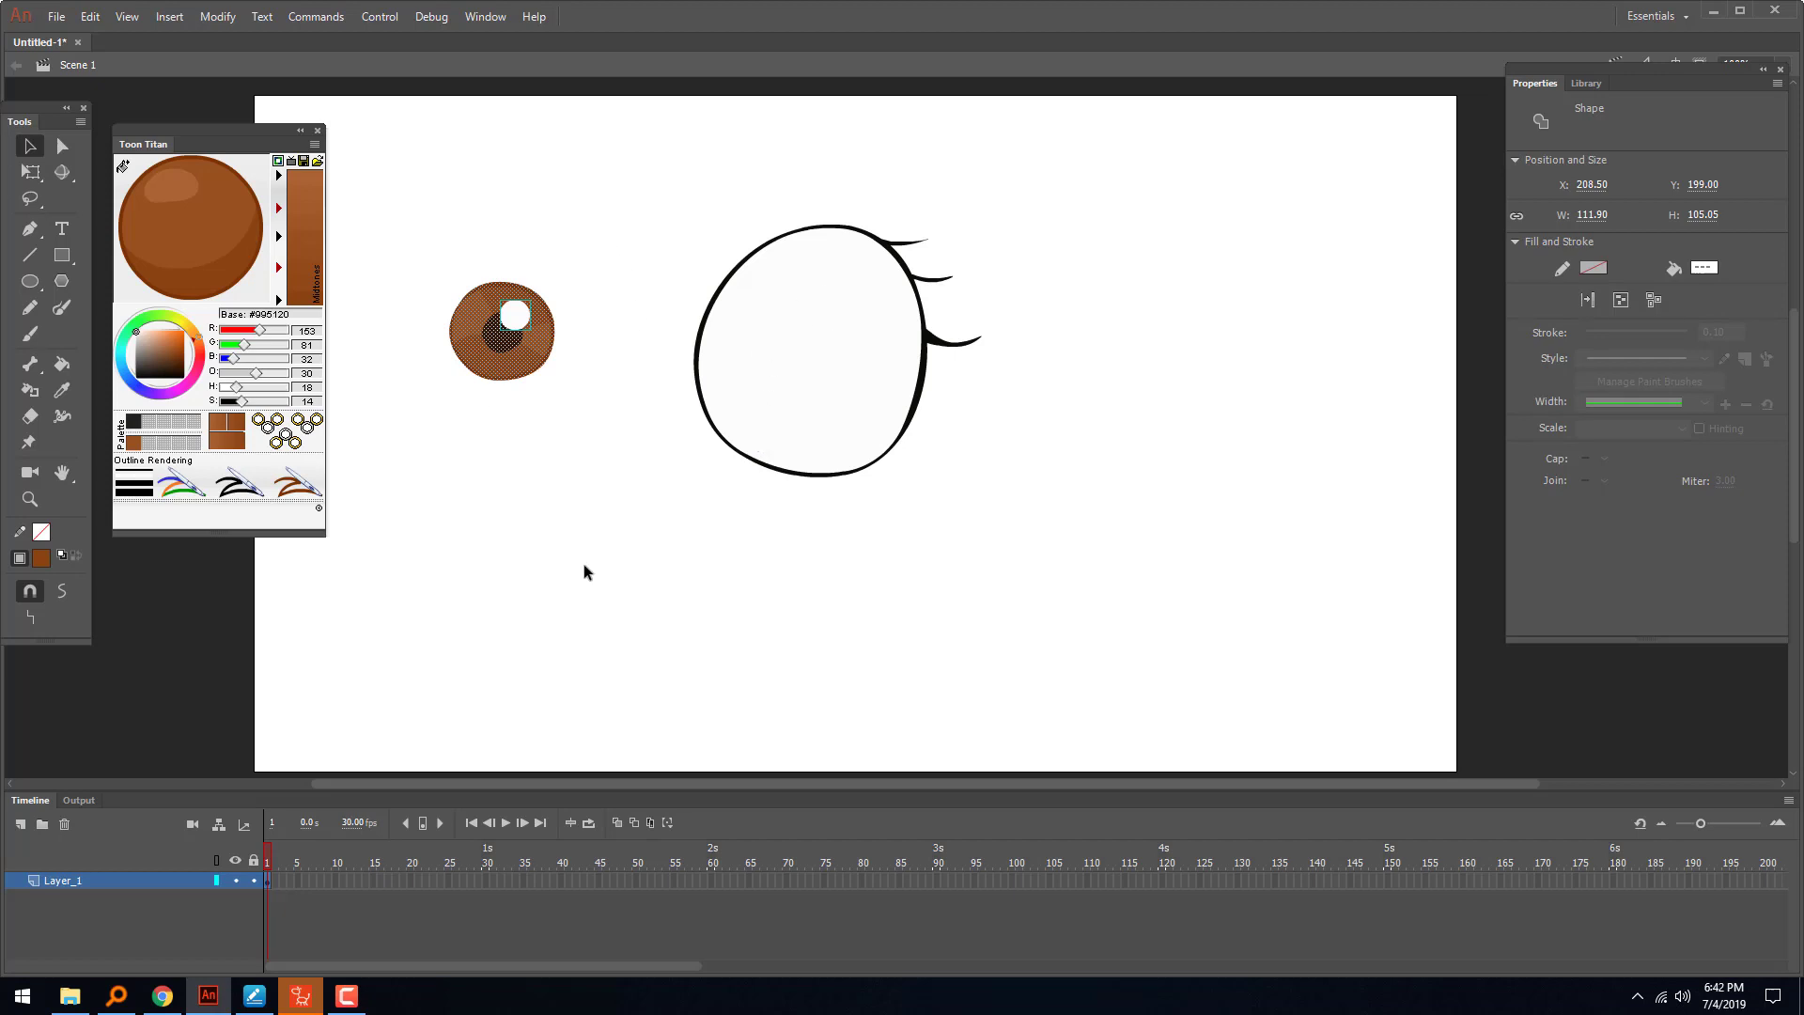
key(F8)
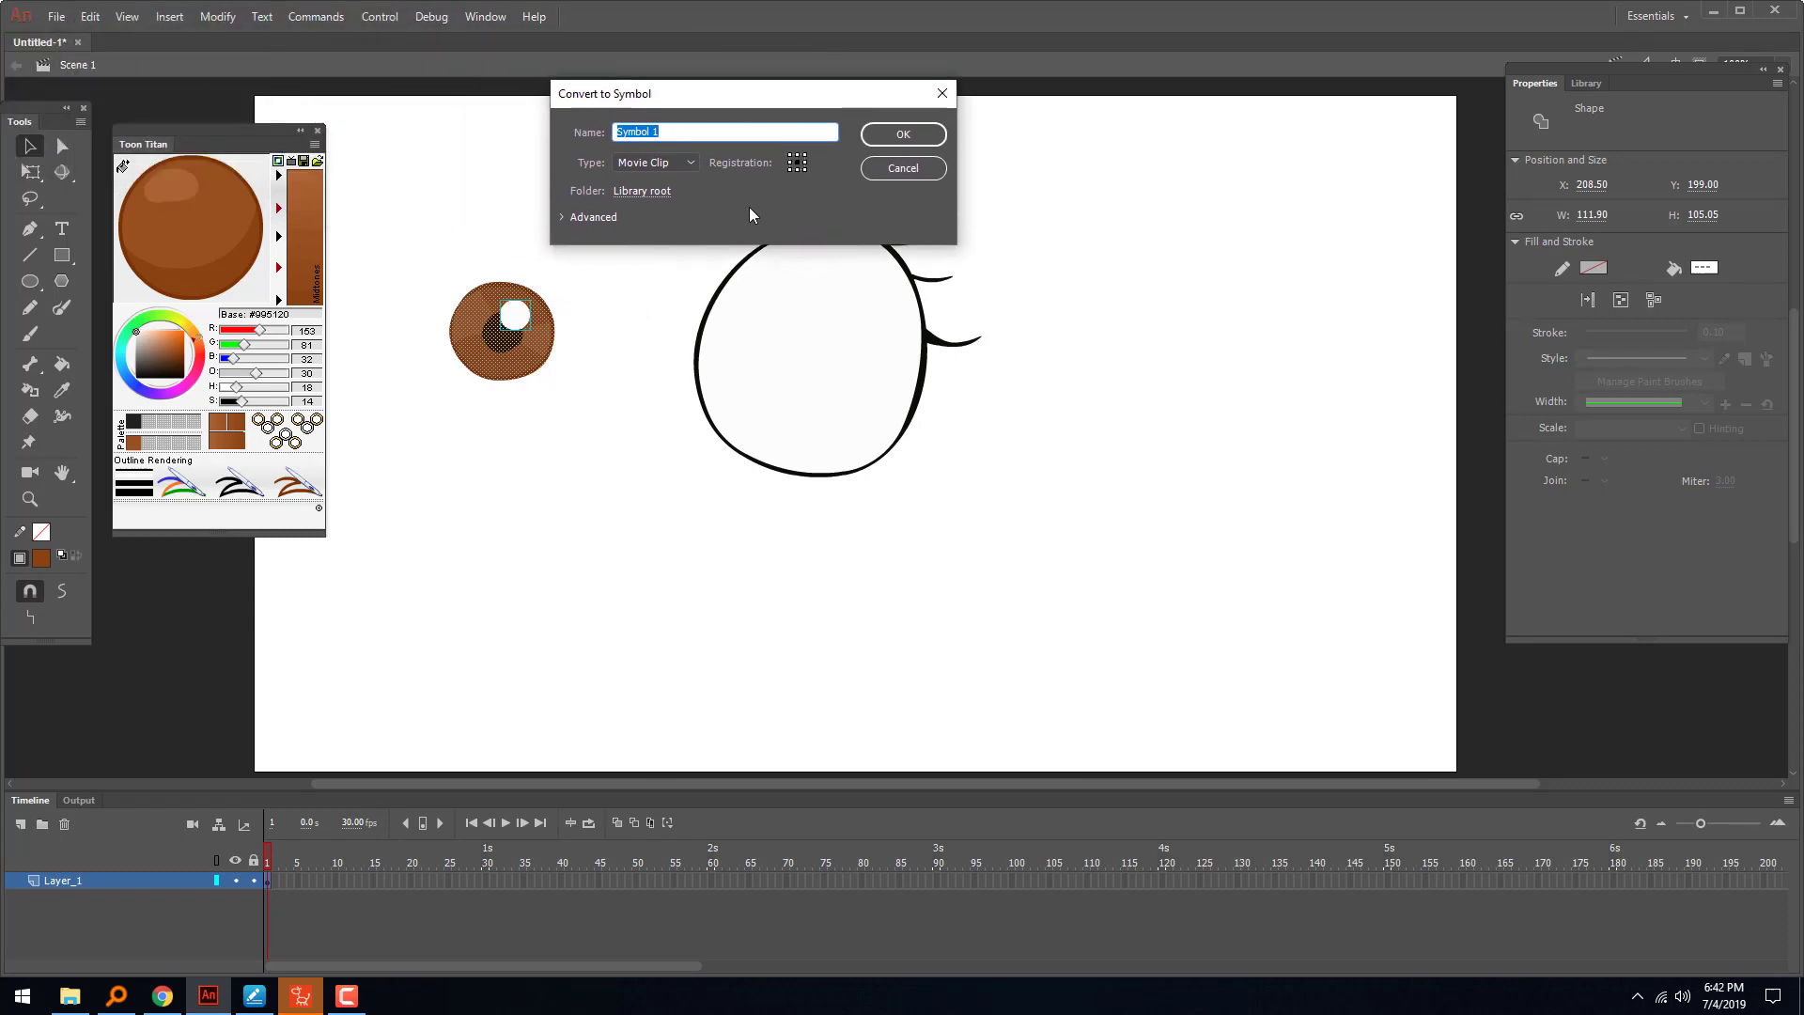
text(pupil)
key(ctrl+a)
key(BackSpace)
click(903, 134)
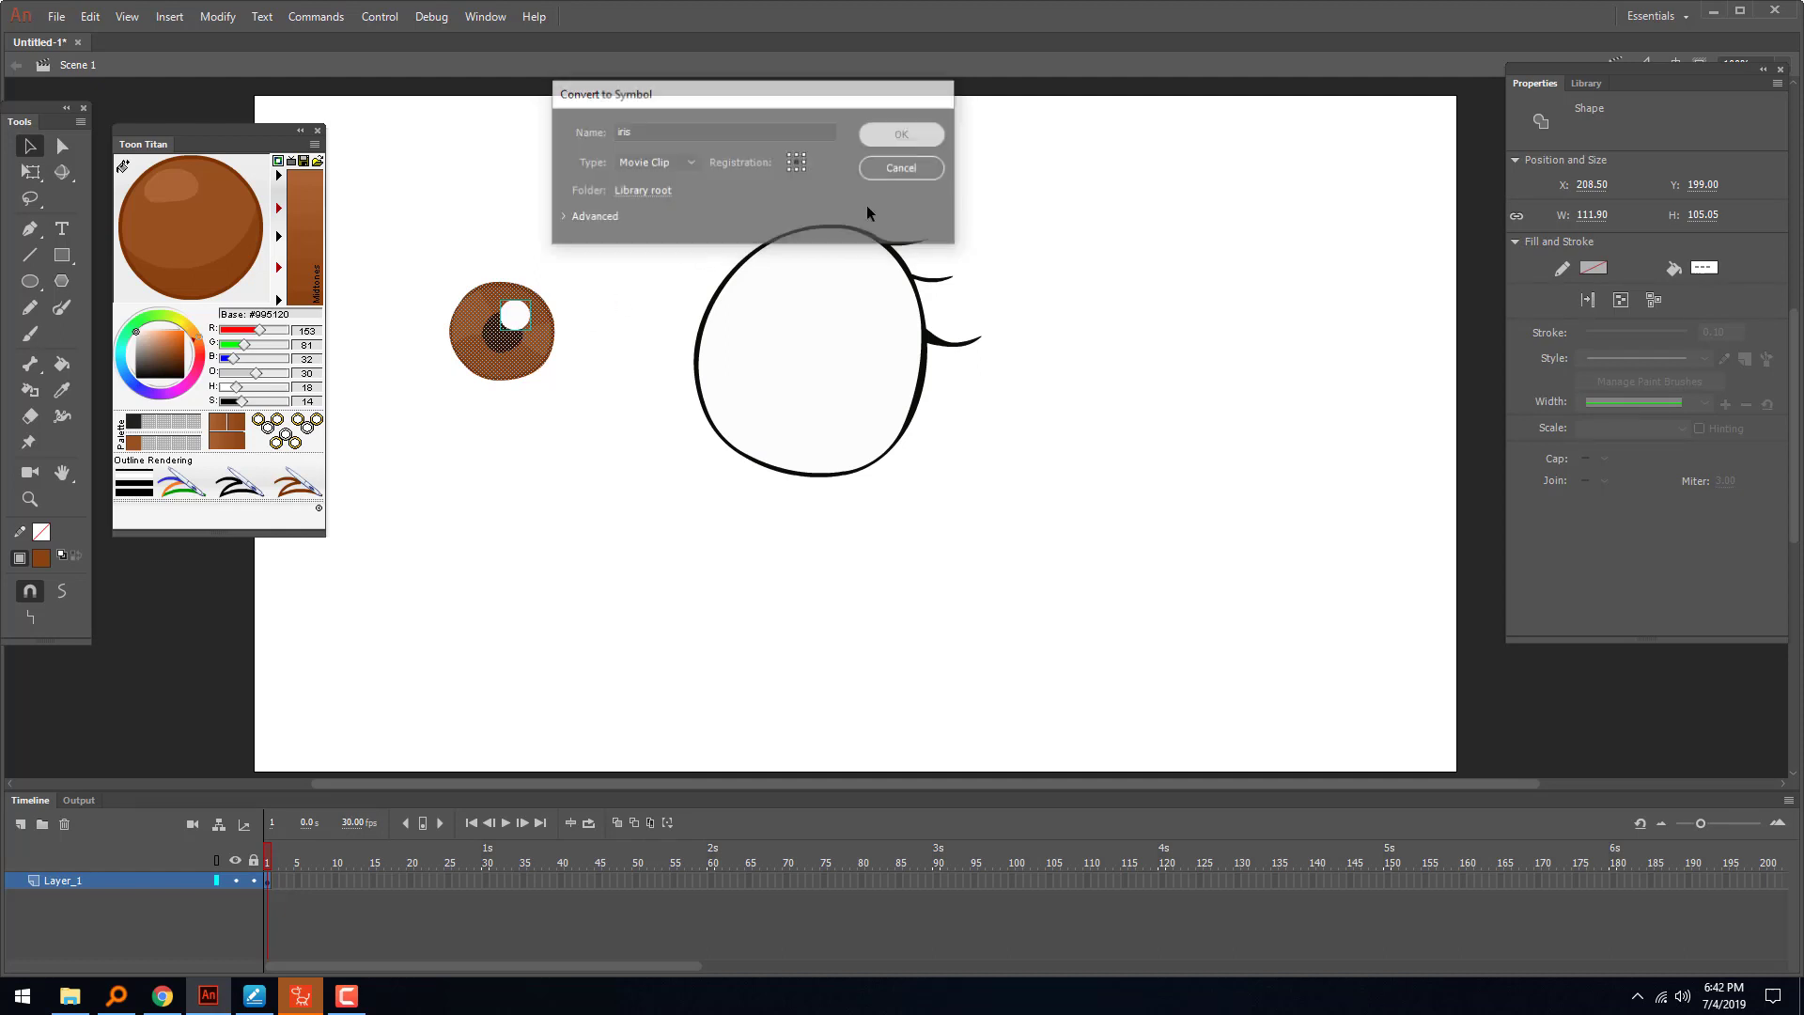
- Move the iris symbol beside the eye's outline to about X 353, Y 228
mouse_move(535, 374)
mouse_down()
mouse_move(657, 249)
mouse_move(553, 269)
mouse_move(679, 396)
mouse_move(743, 294)
mouse_move(906, 311)
mouse_move(765, 488)
mouse_move(708, 313)
mouse_move(564, 414)
mouse_move(541, 404)
mouse_up()
click(820, 376)
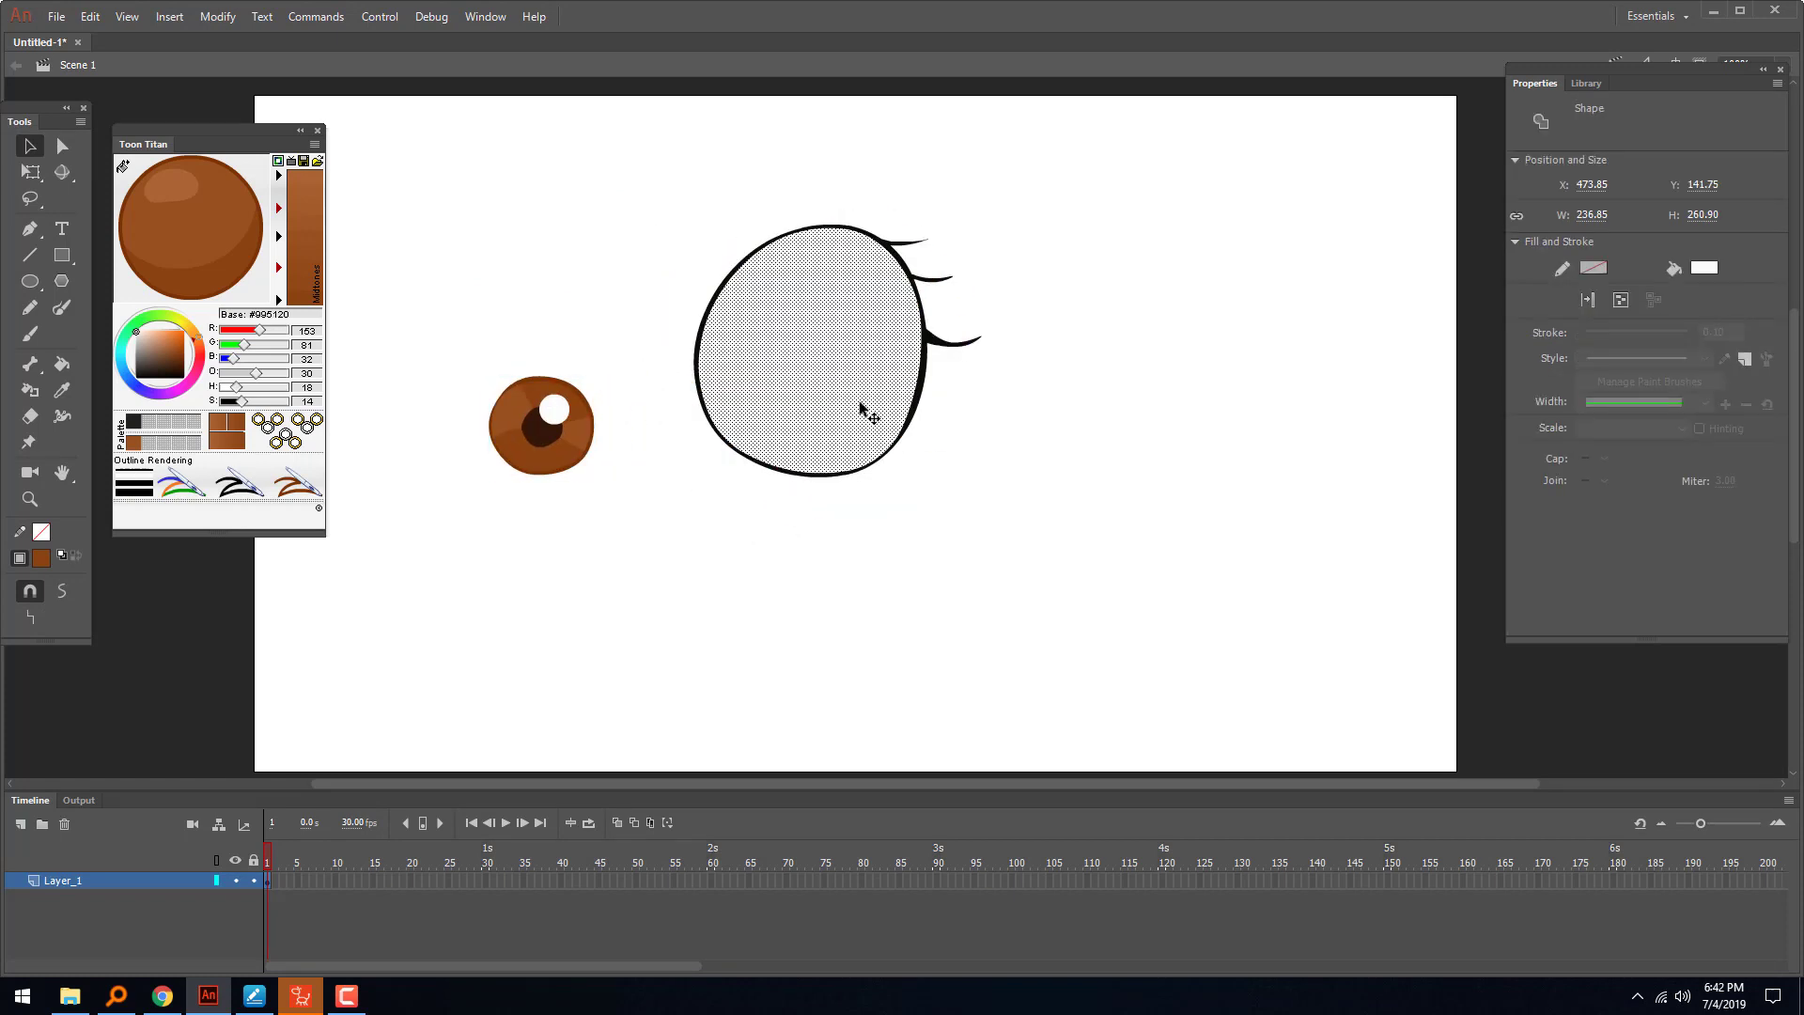
drag(1071, 153, 658, 552)
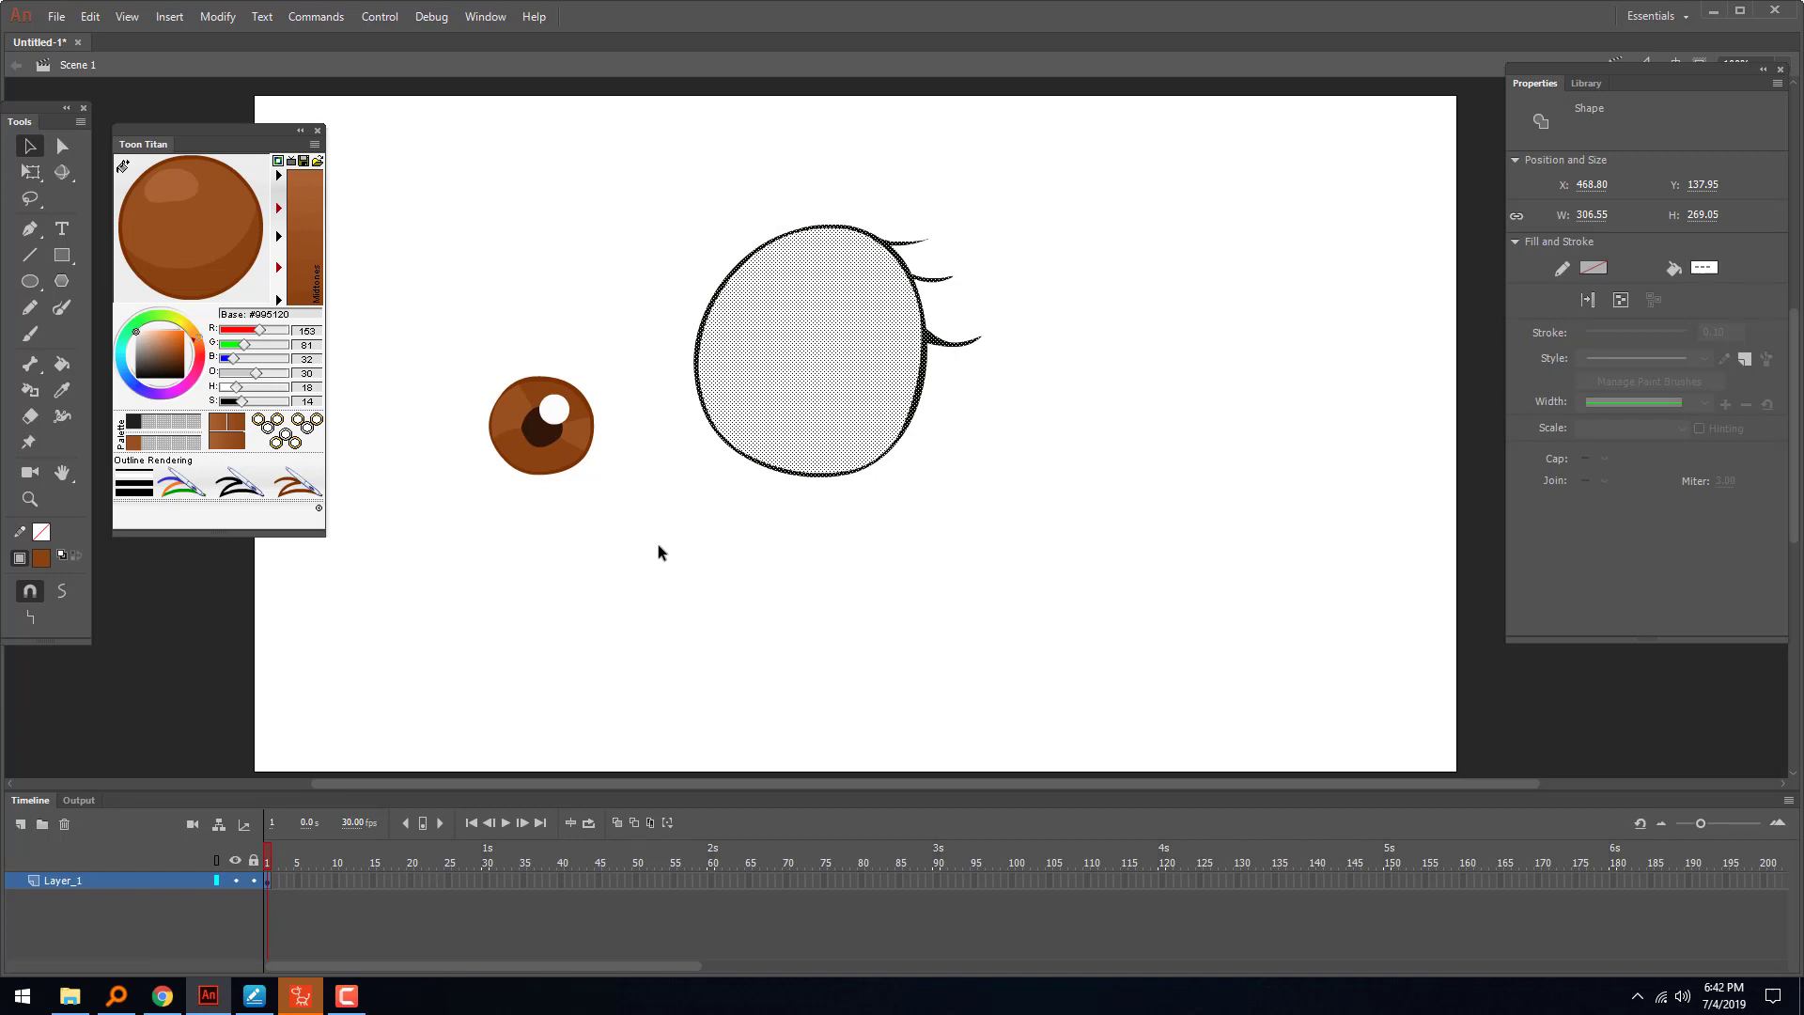
drag(558, 440, 606, 322)
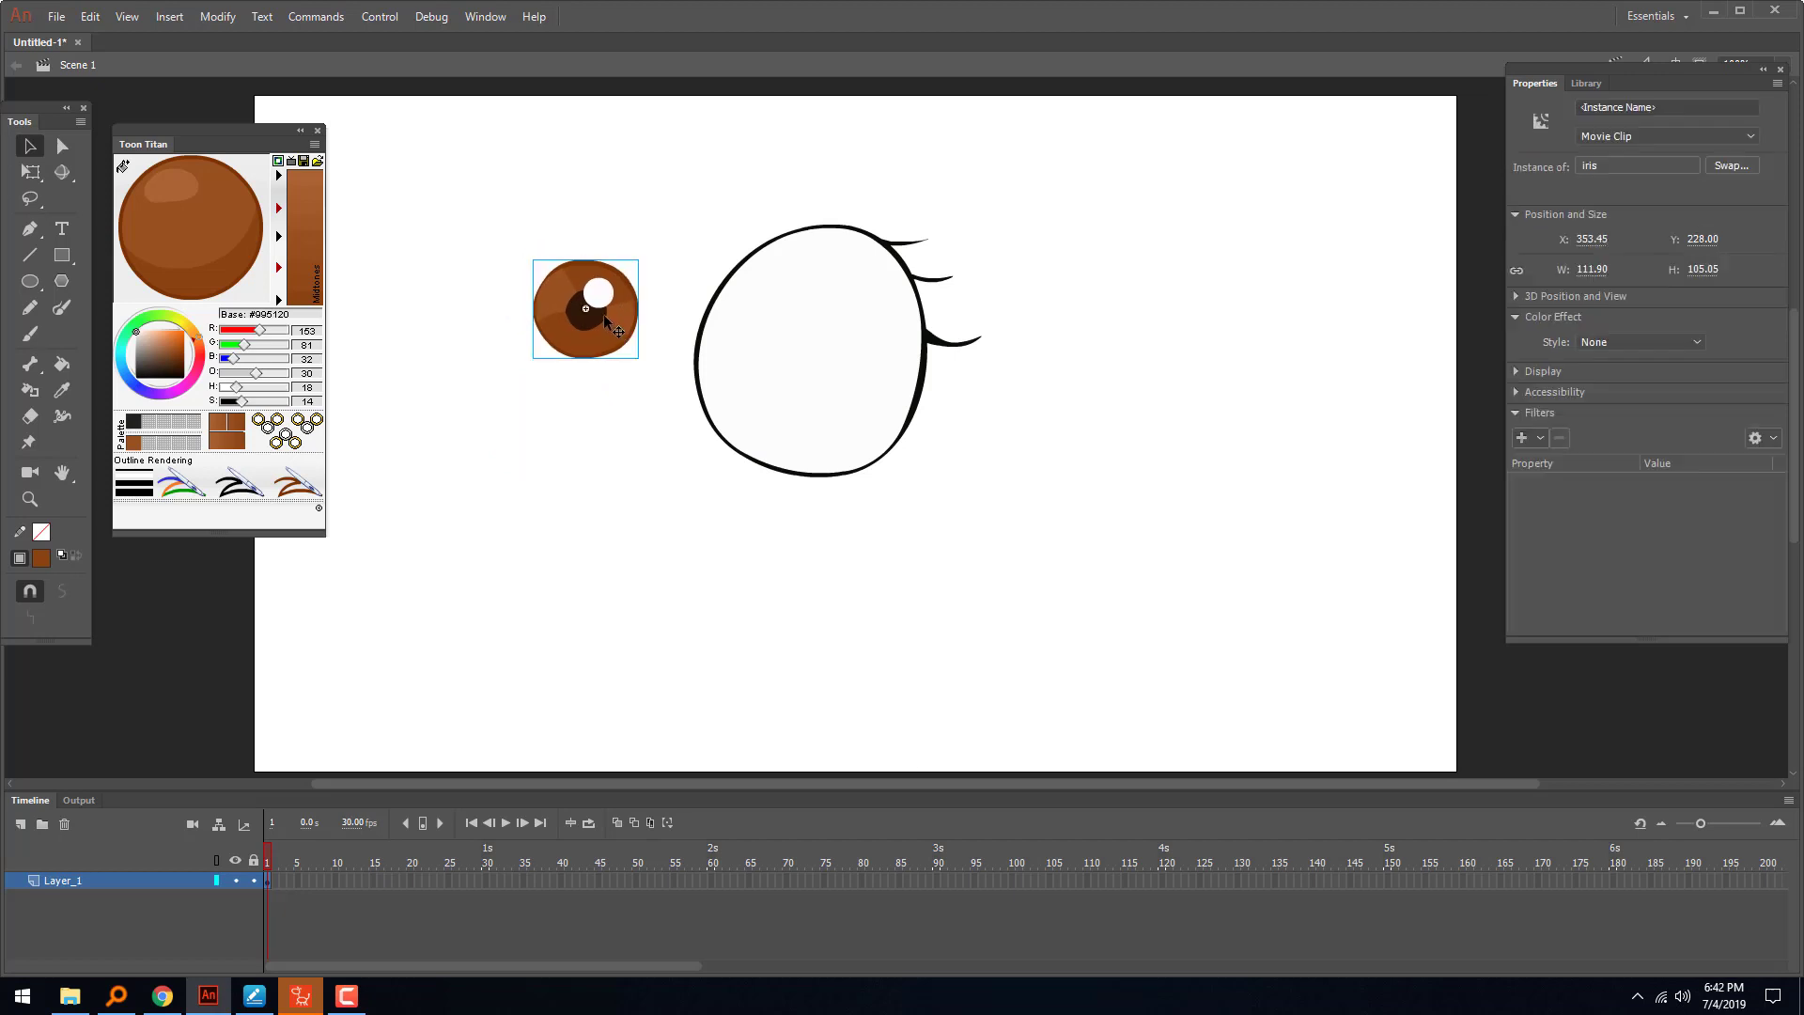
- Insert two new layers above Layer_1
drag(452, 158, 1096, 551)
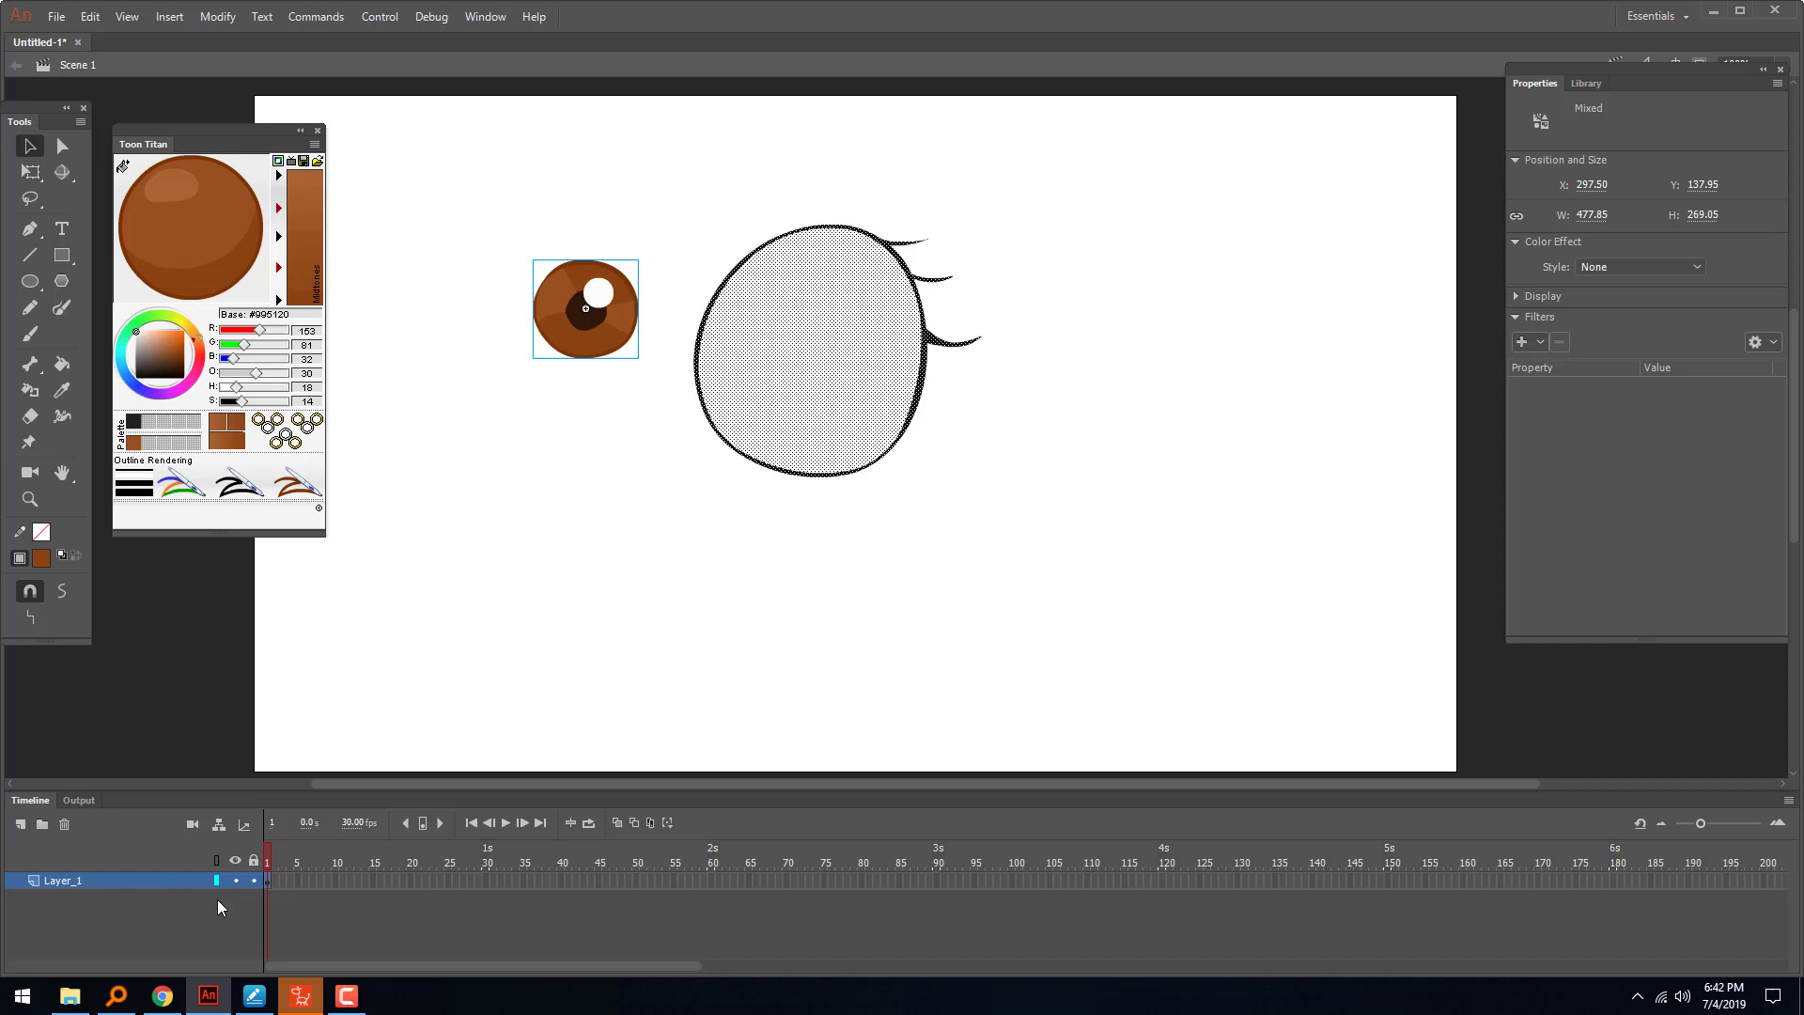
right_click(174, 879)
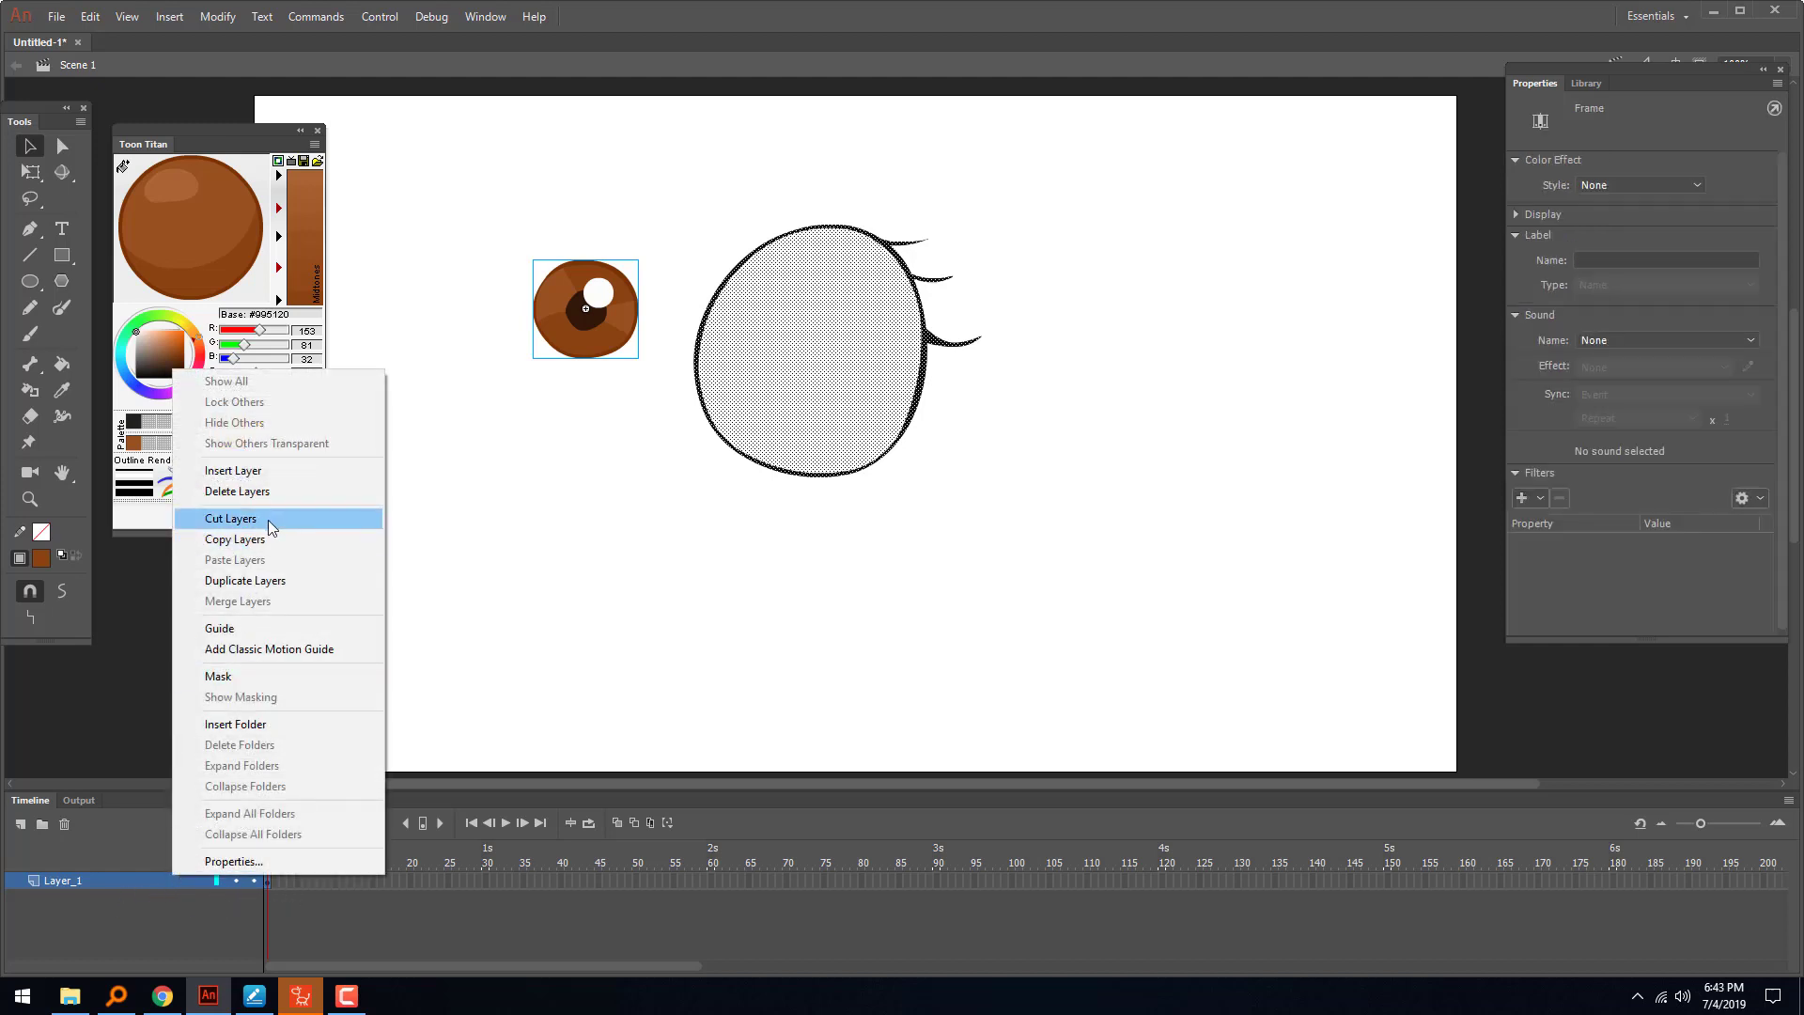
click(273, 472)
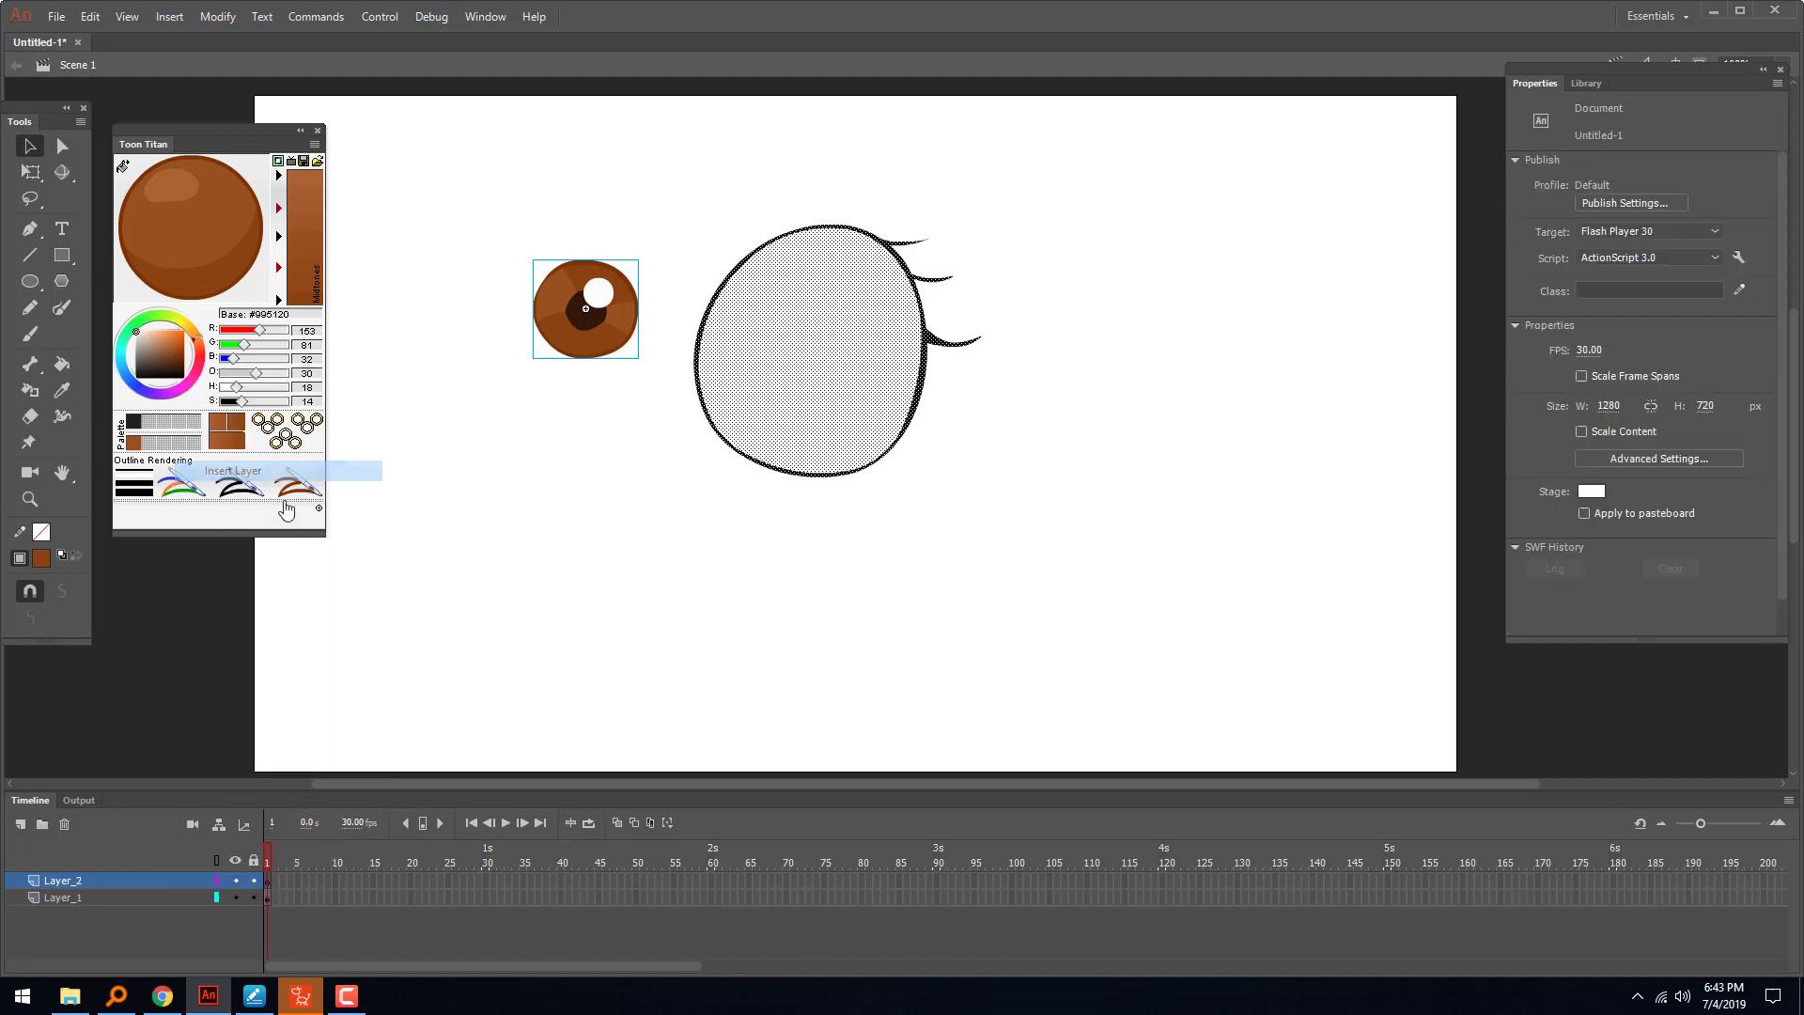
click(21, 825)
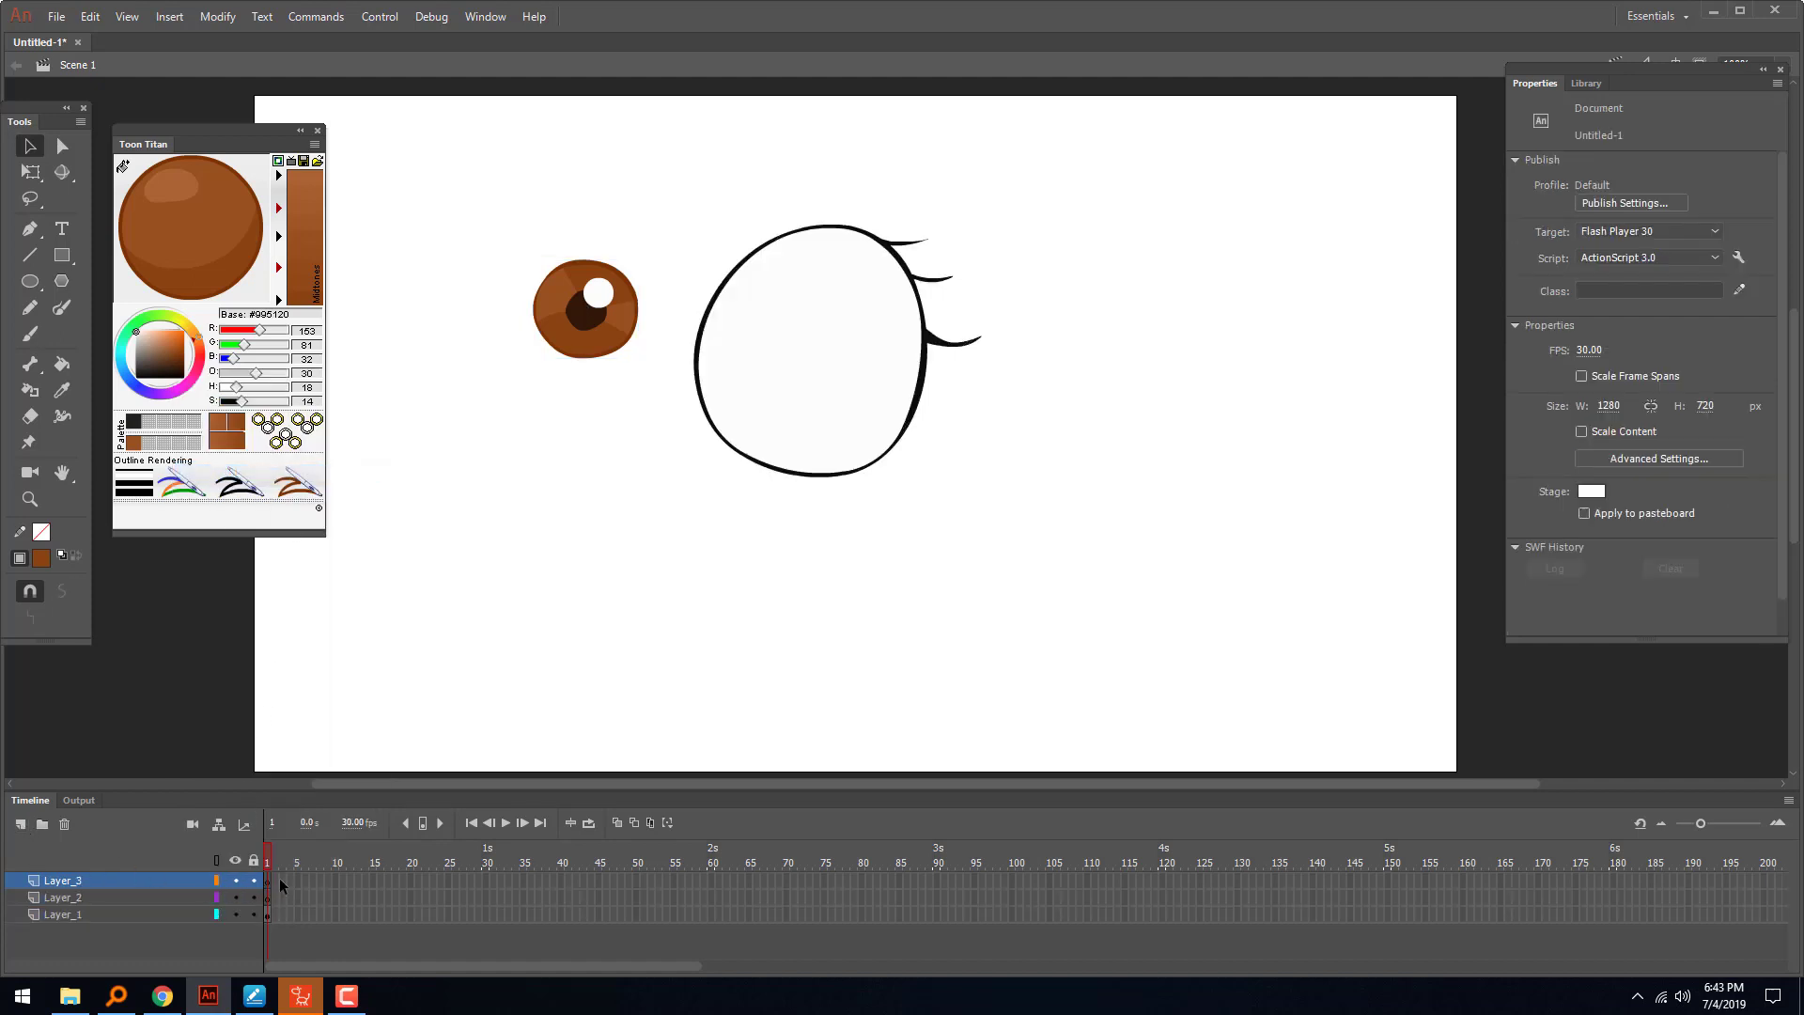
- Select the whole eye shape with its outline and lashes on Layer_1, without the iris, and cut it
click(81, 881)
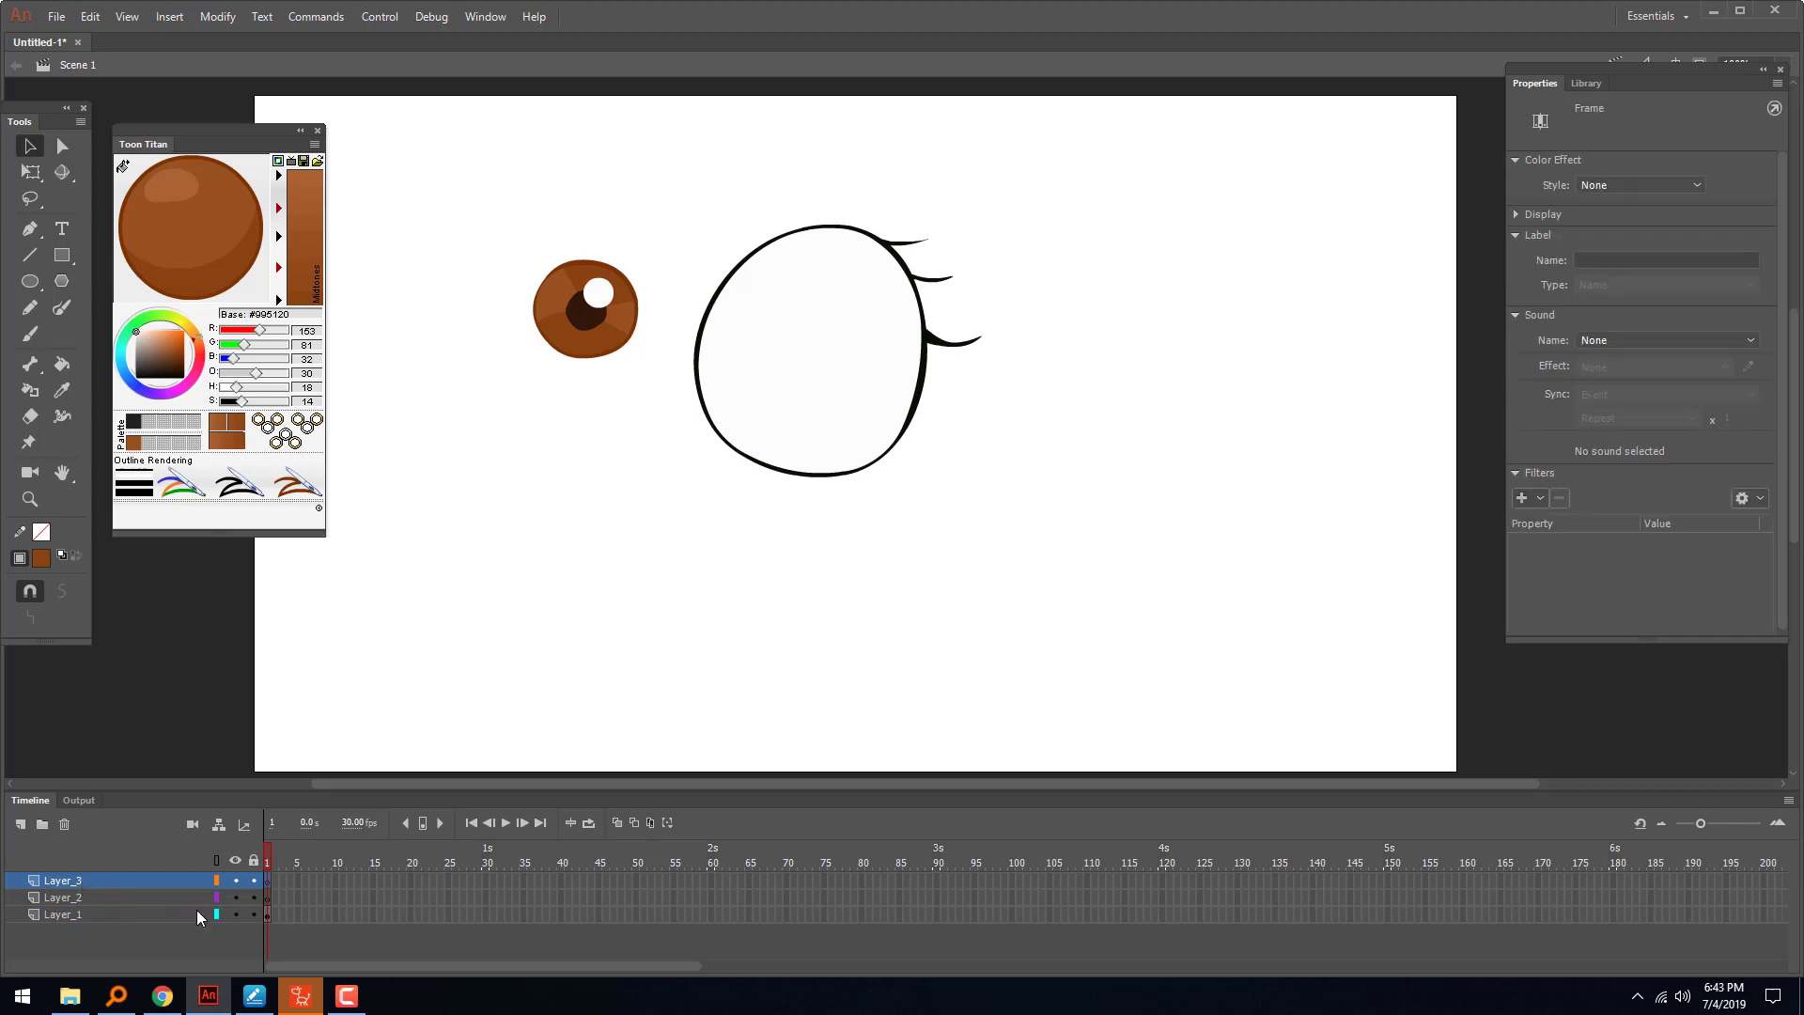
click(148, 898)
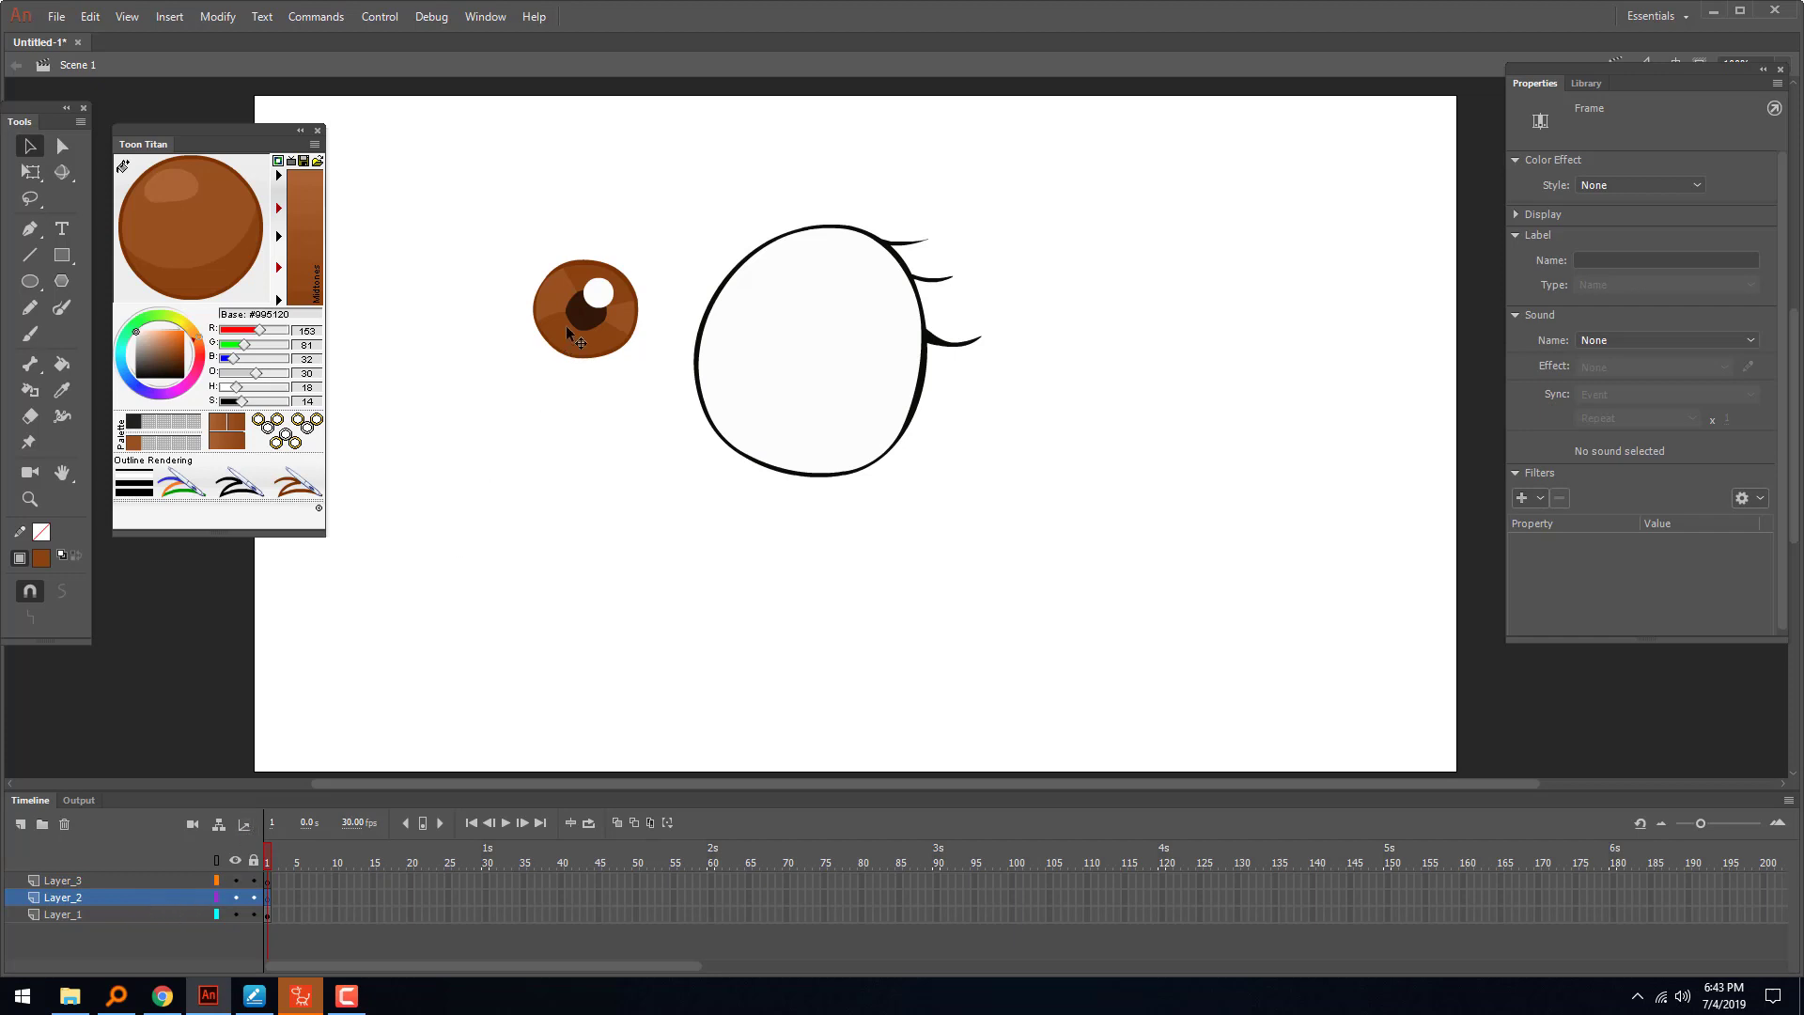
click(568, 353)
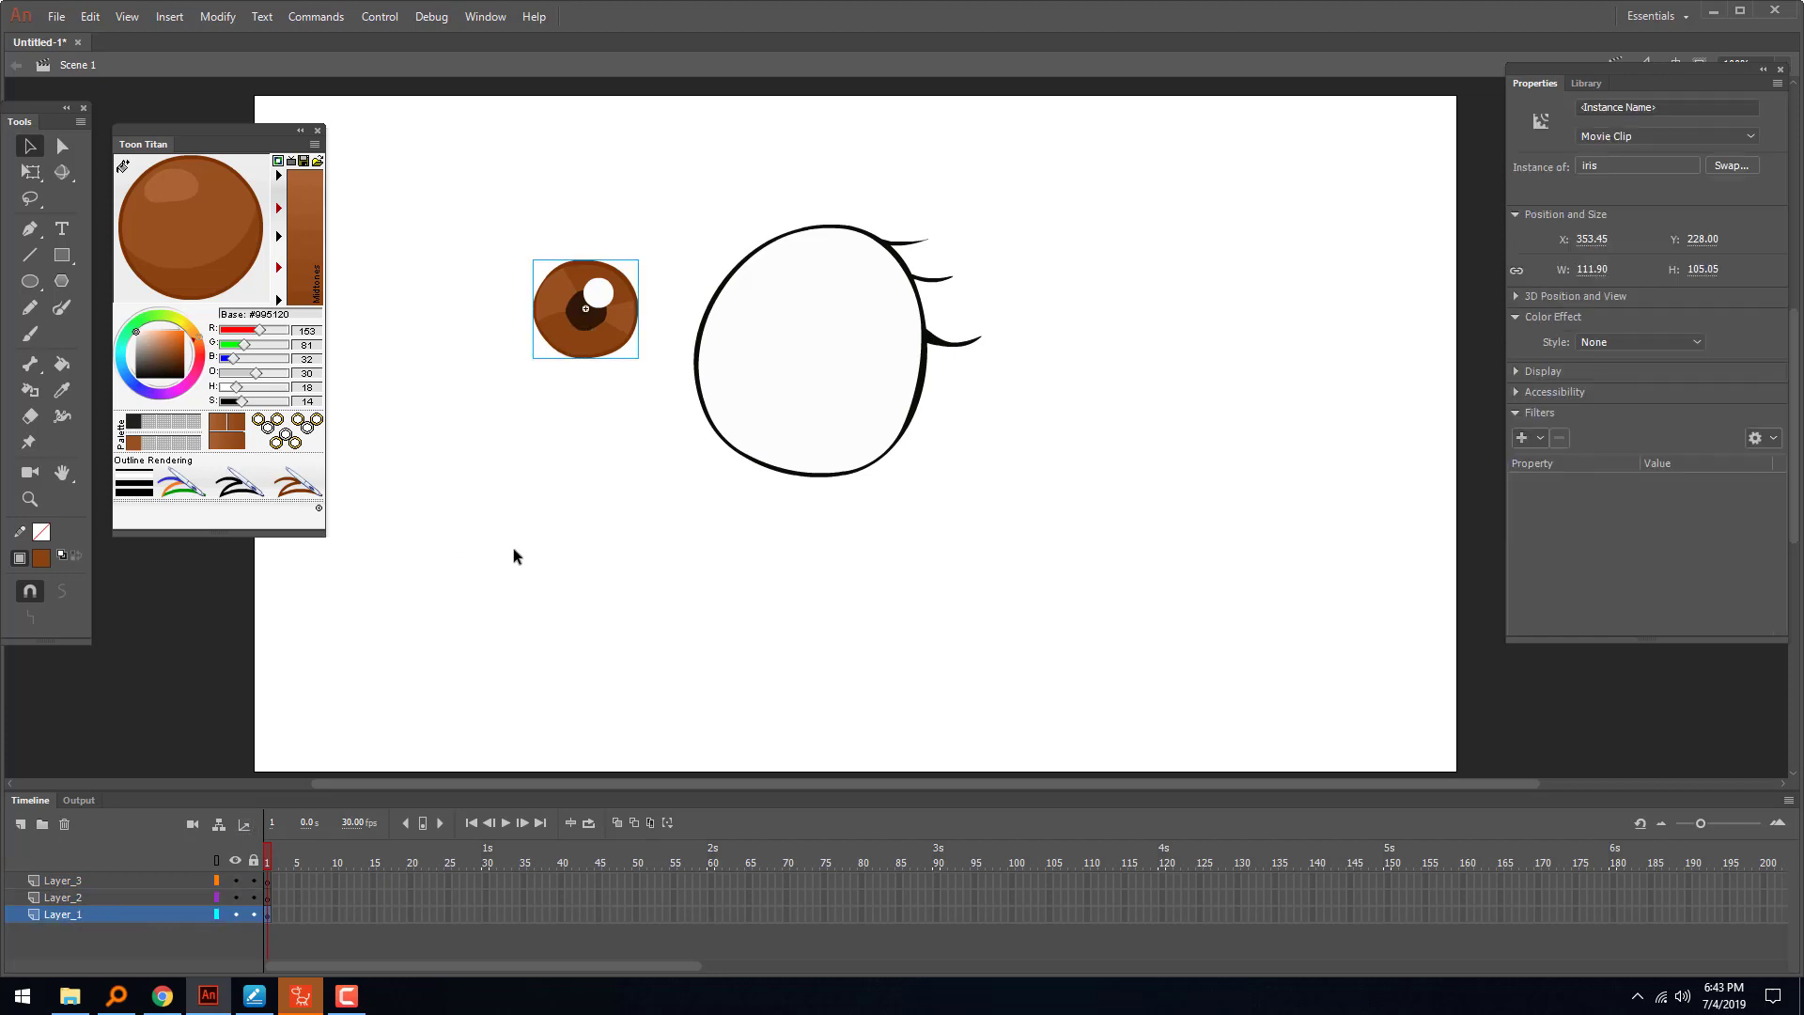
click(648, 413)
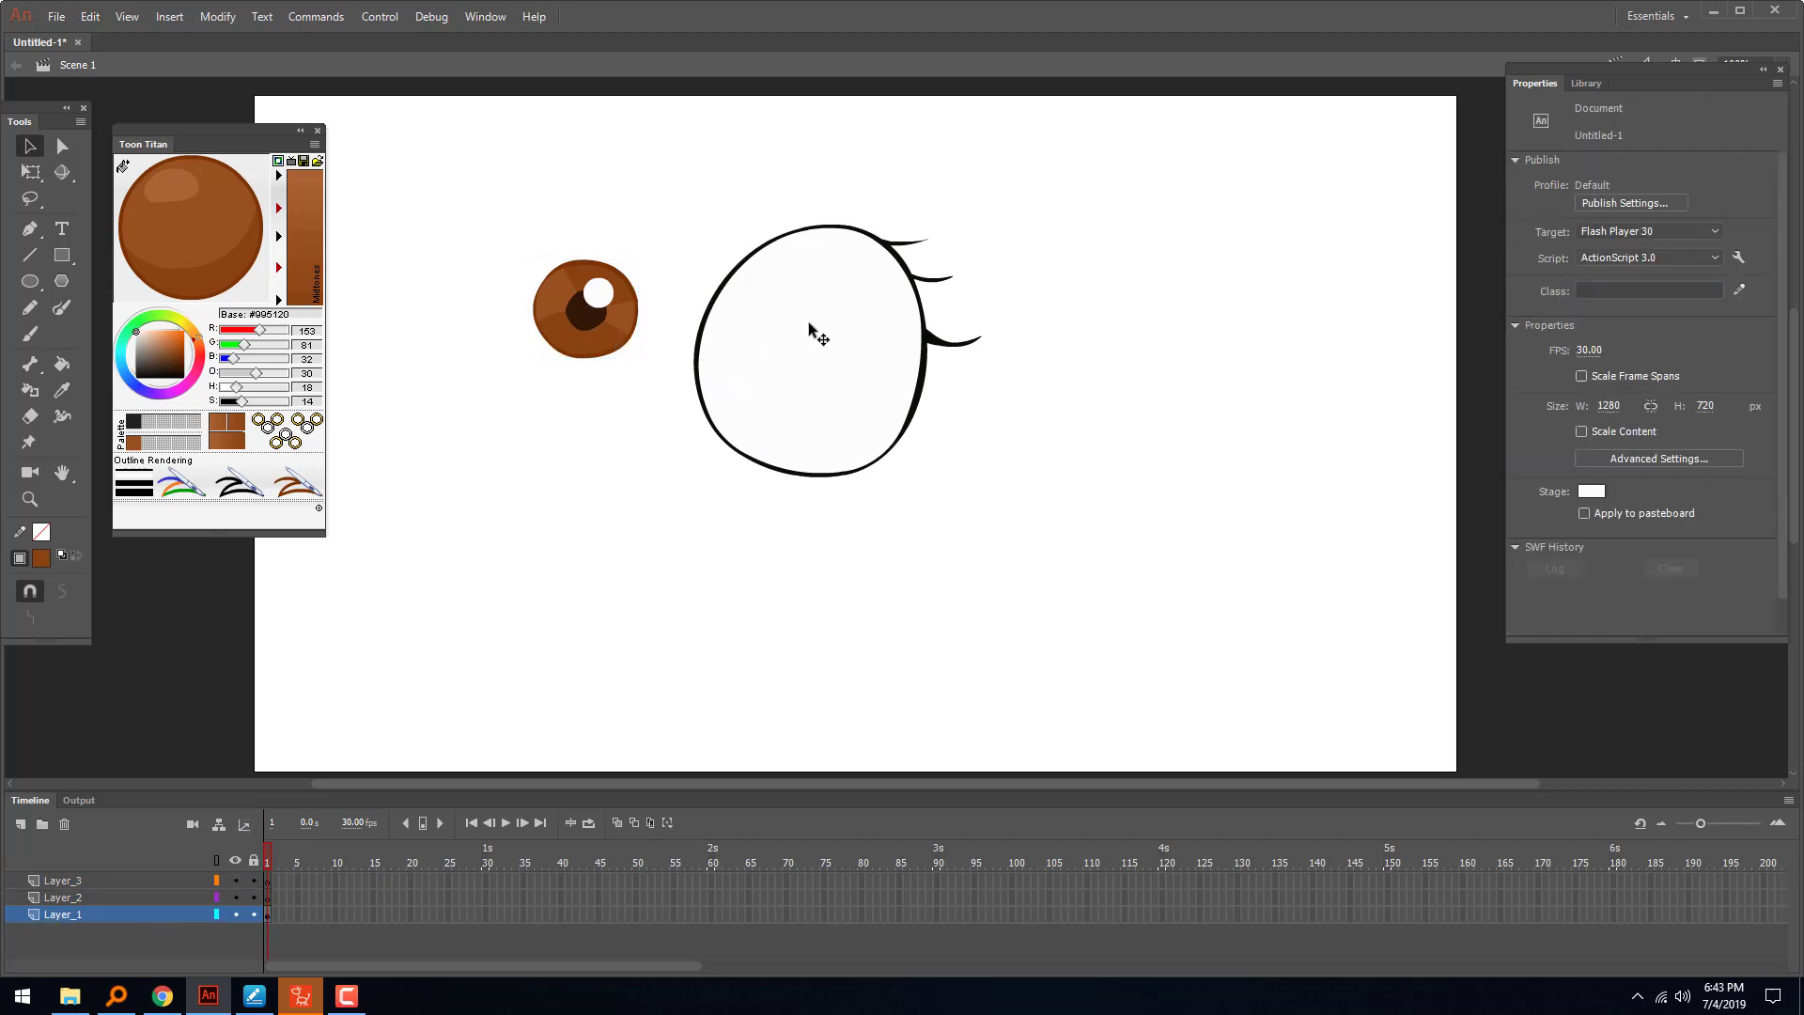
click(171, 914)
drag(1062, 170, 647, 543)
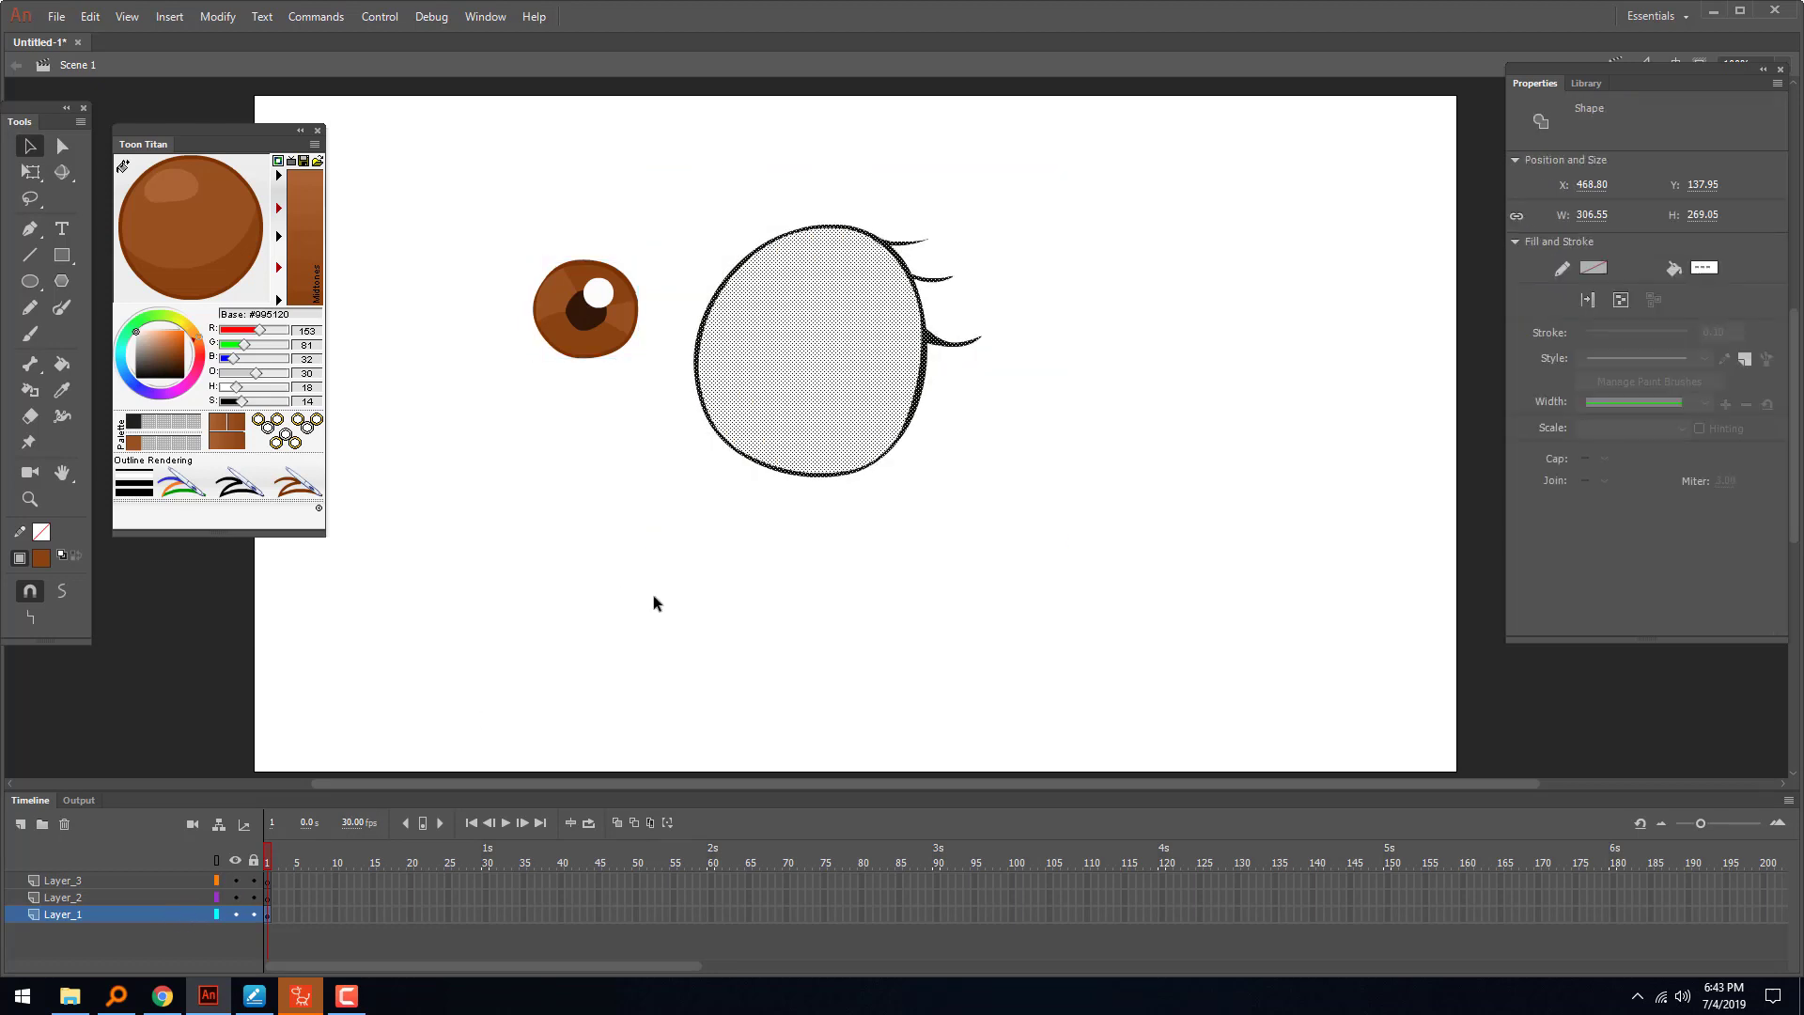
drag(1109, 174, 688, 518)
drag(1055, 161, 682, 524)
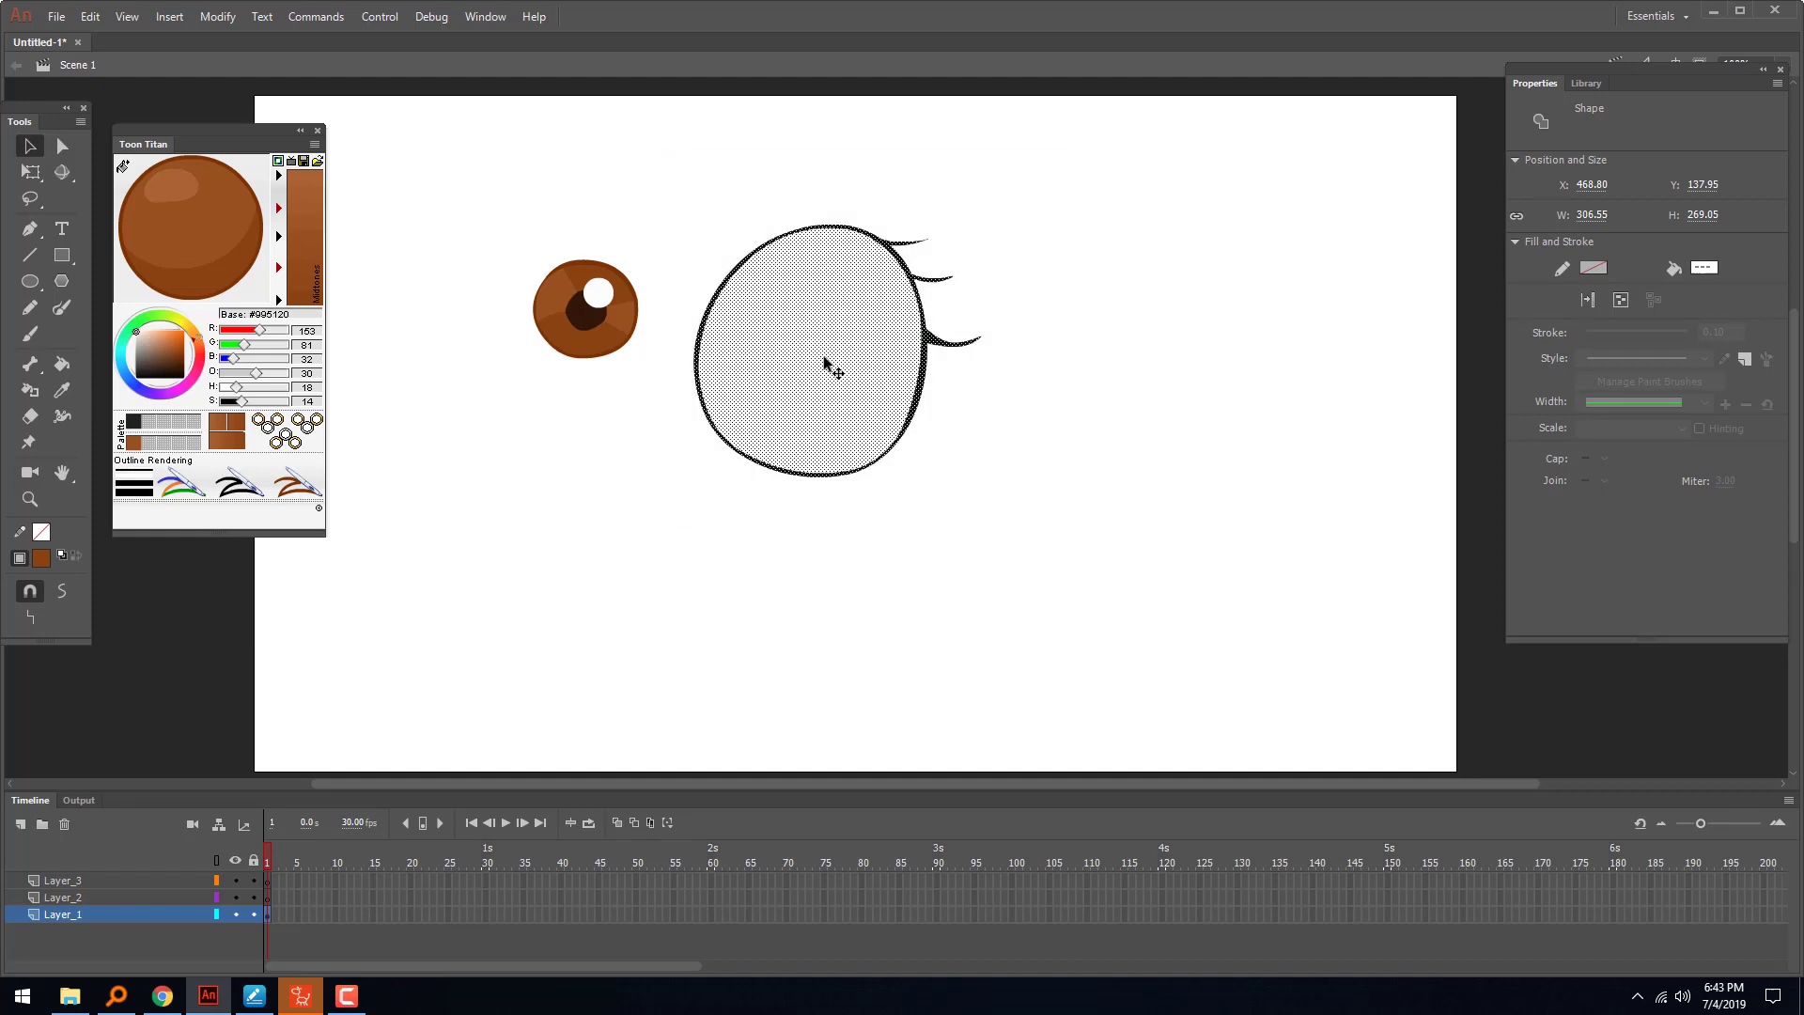
right_click(872, 368)
click(888, 471)
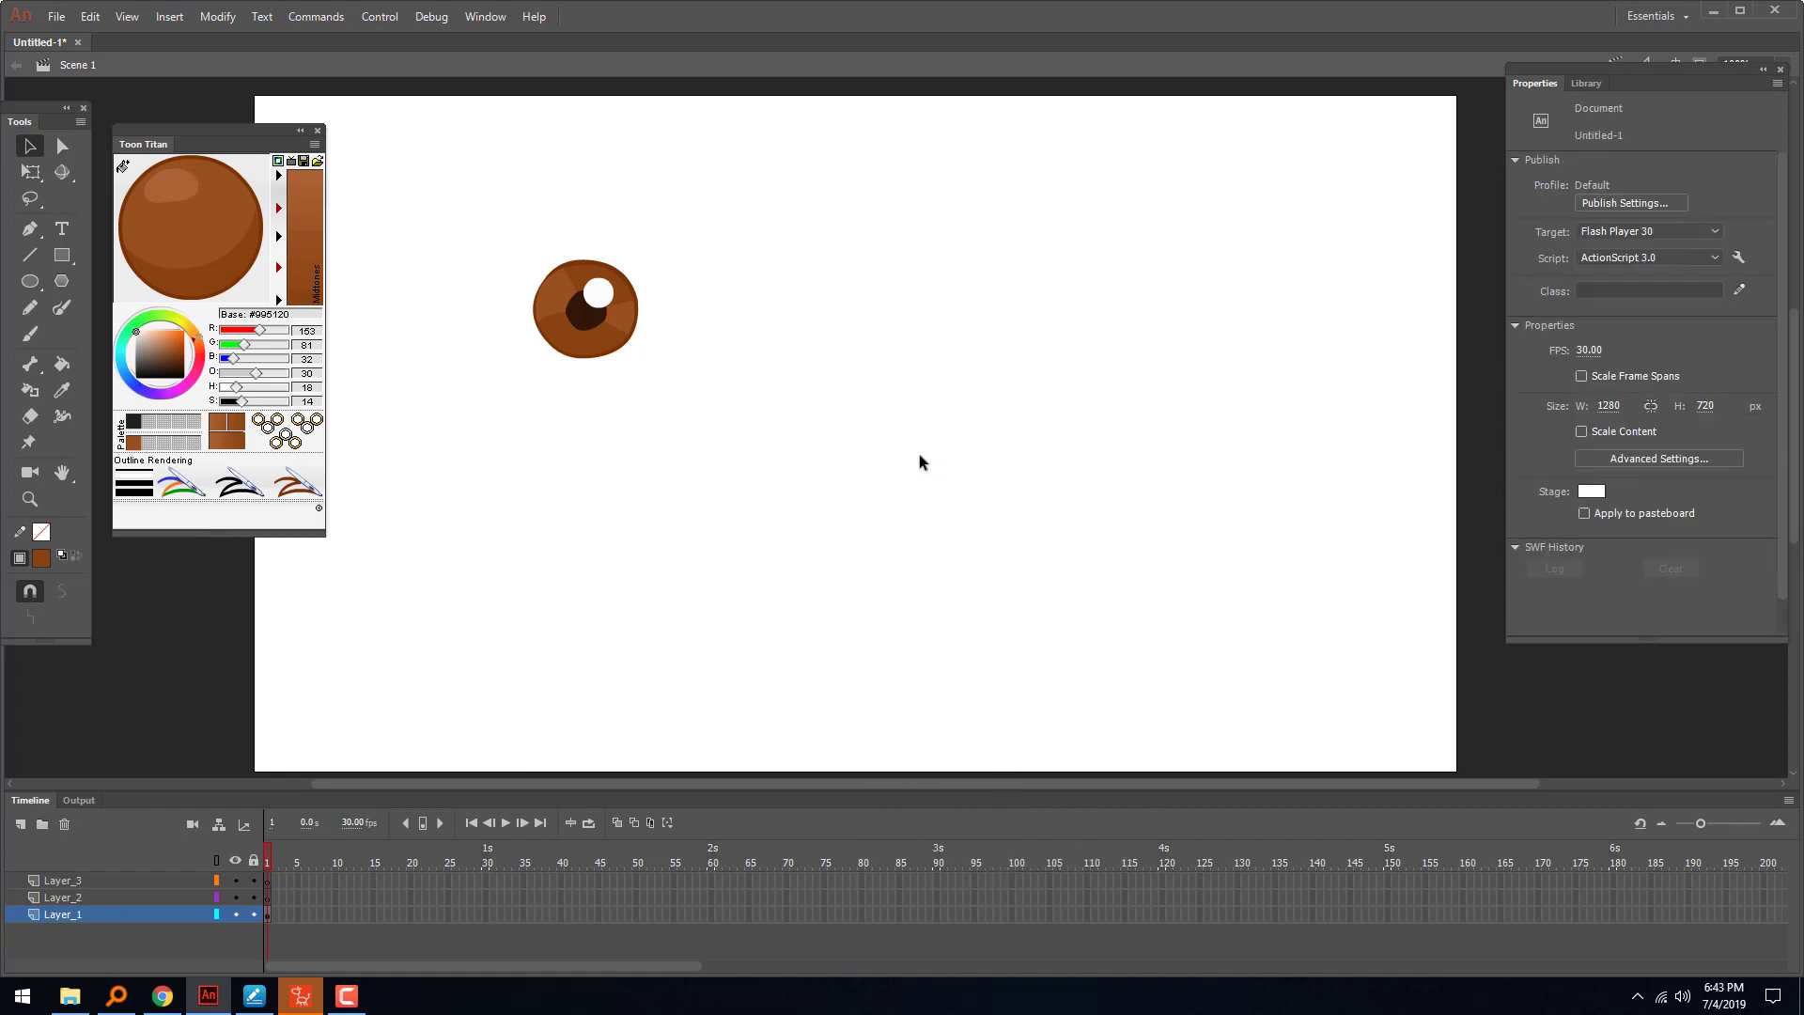
- Move Layer_2 below Layer_1 and paste the cut eye shape in place on Layer_2
click(156, 897)
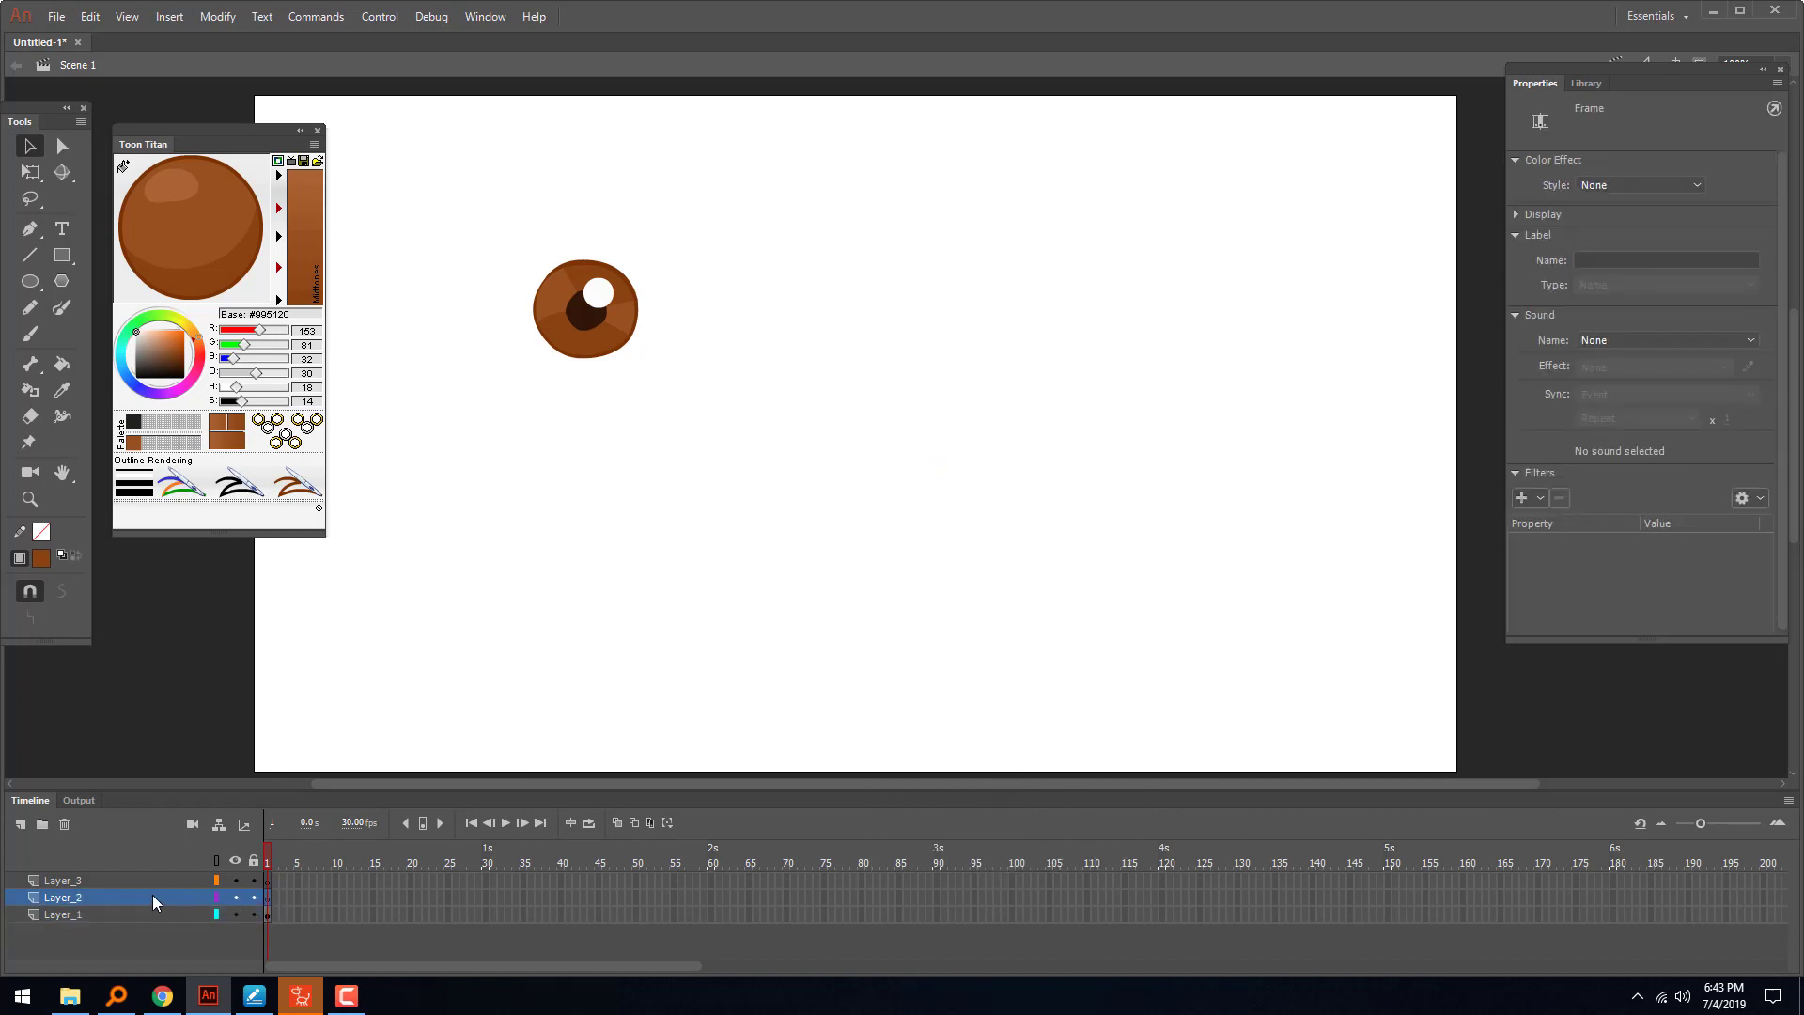
mouse_move(152, 897)
mouse_down()
mouse_move(150, 919)
mouse_move(168, 916)
mouse_up()
right_click(942, 344)
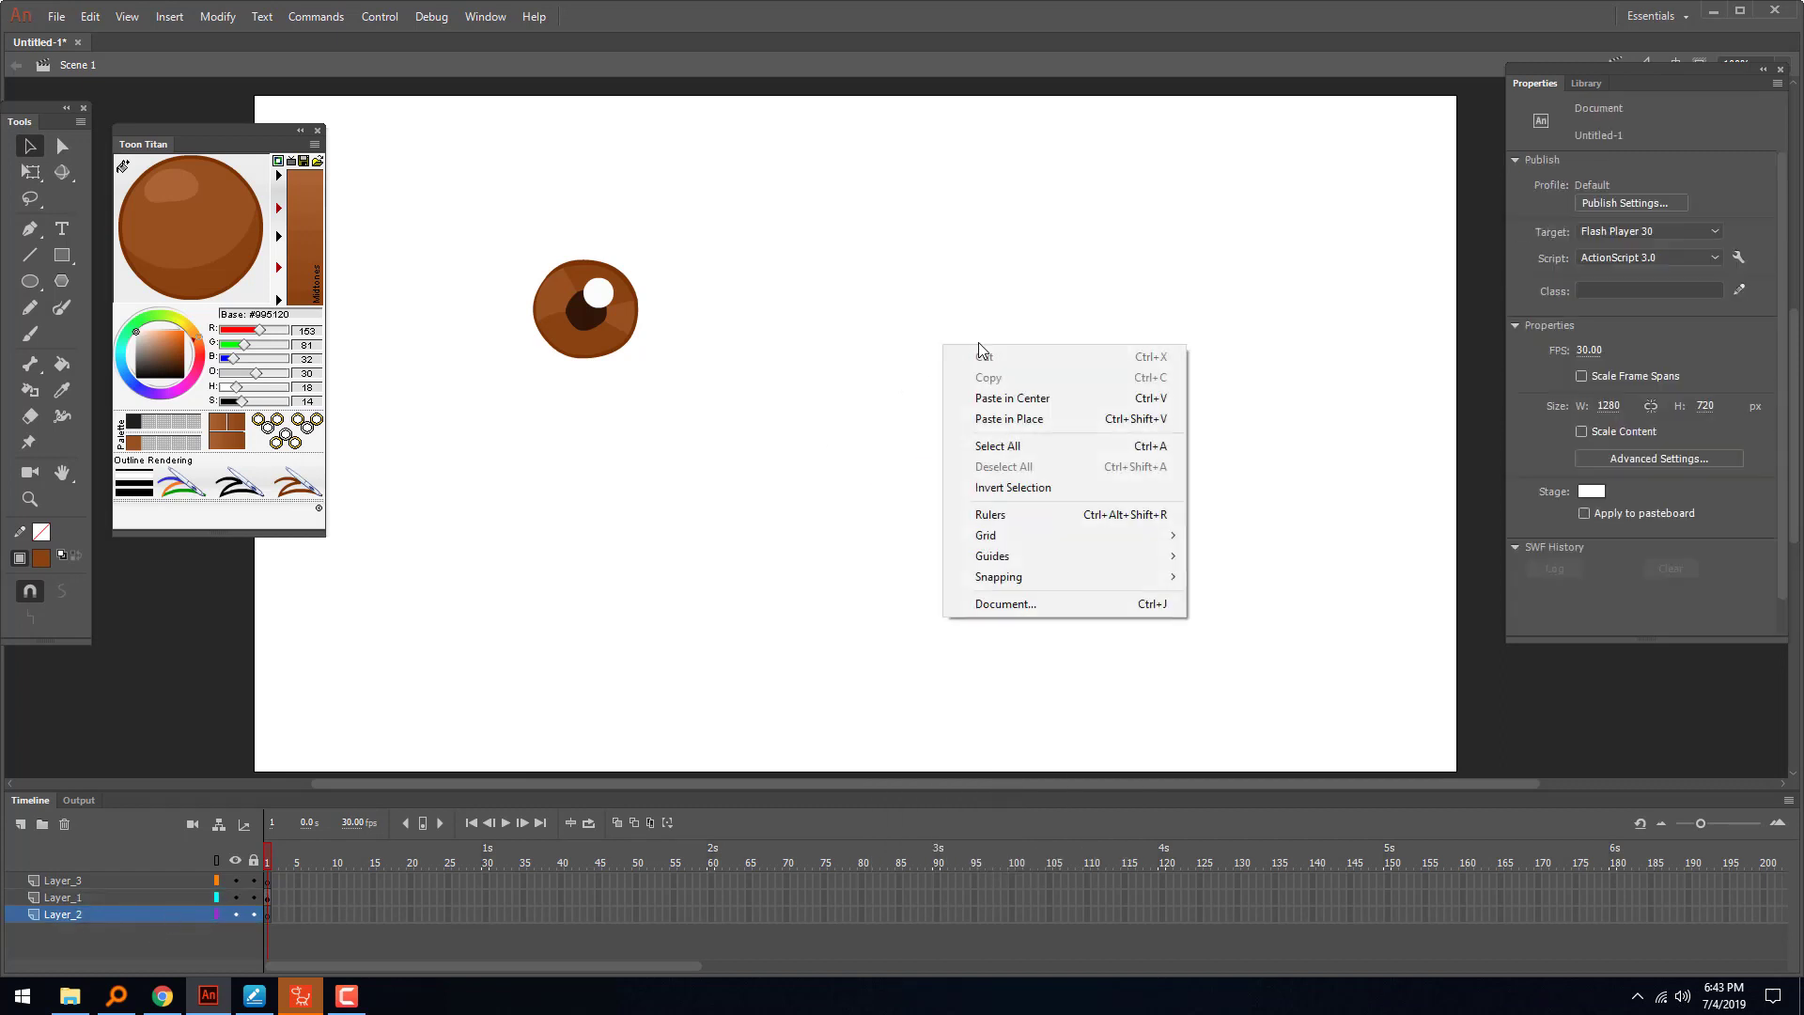
click(1039, 420)
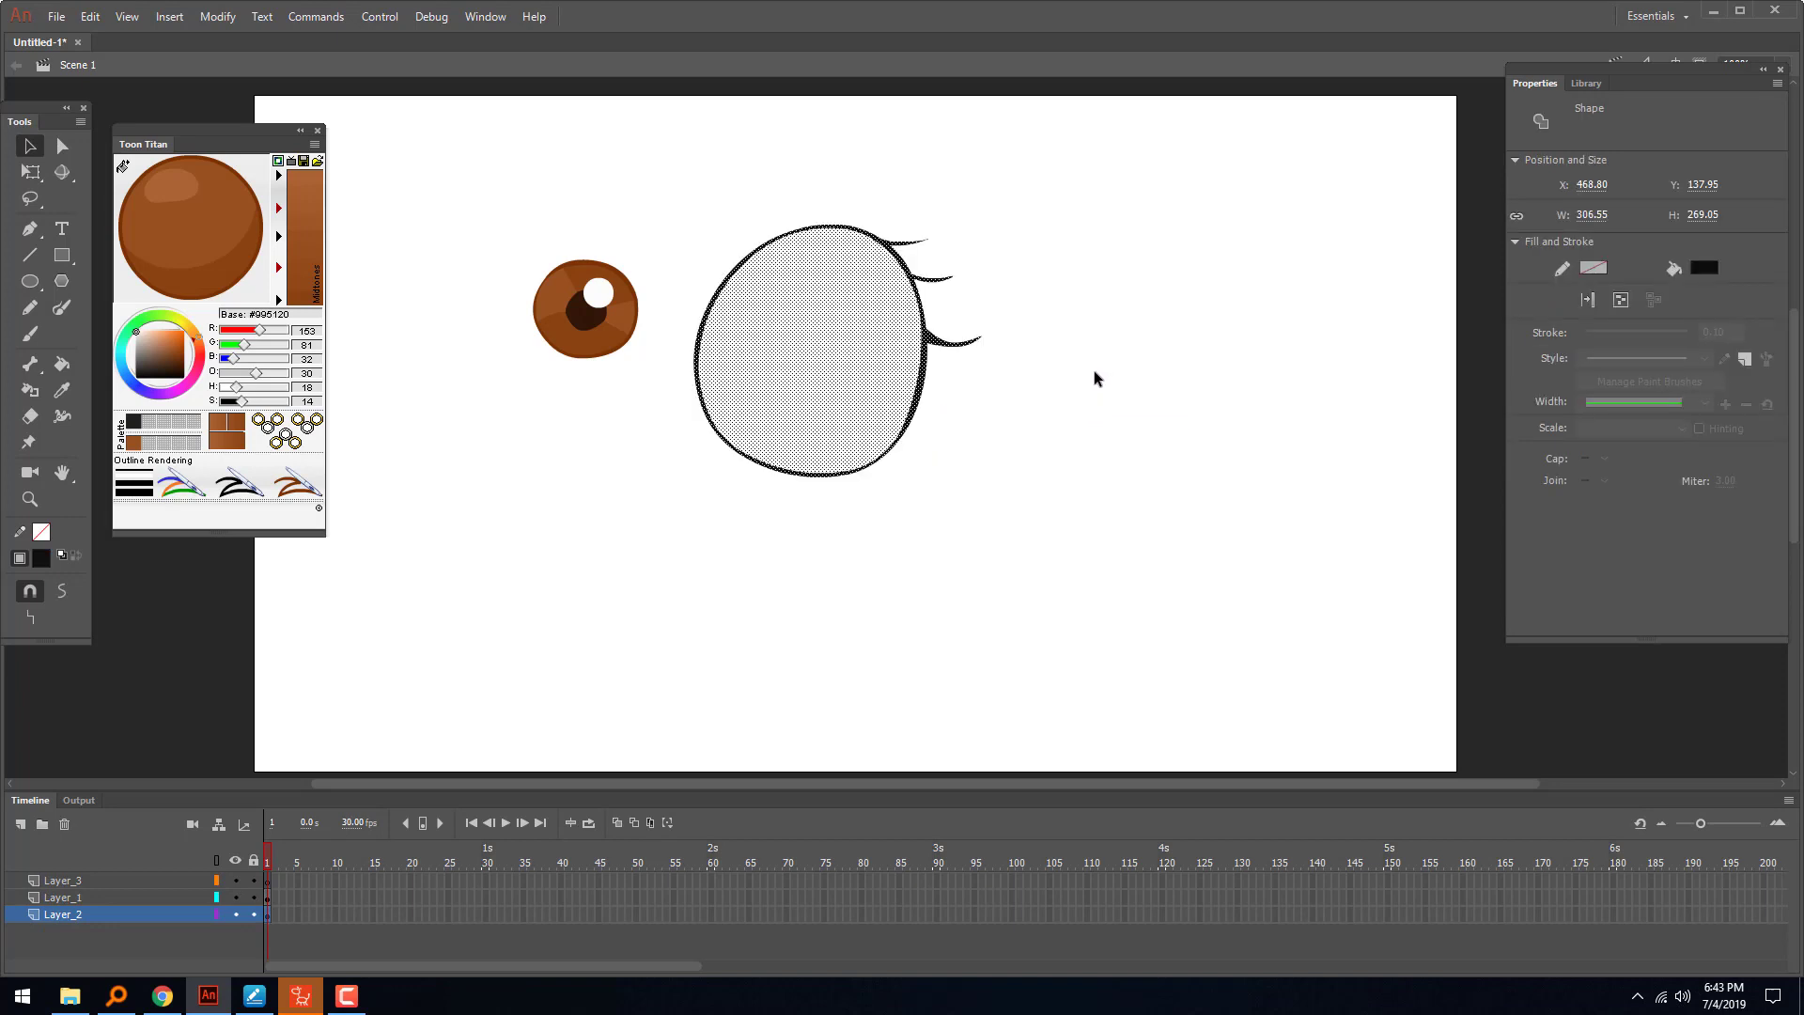
click(1084, 375)
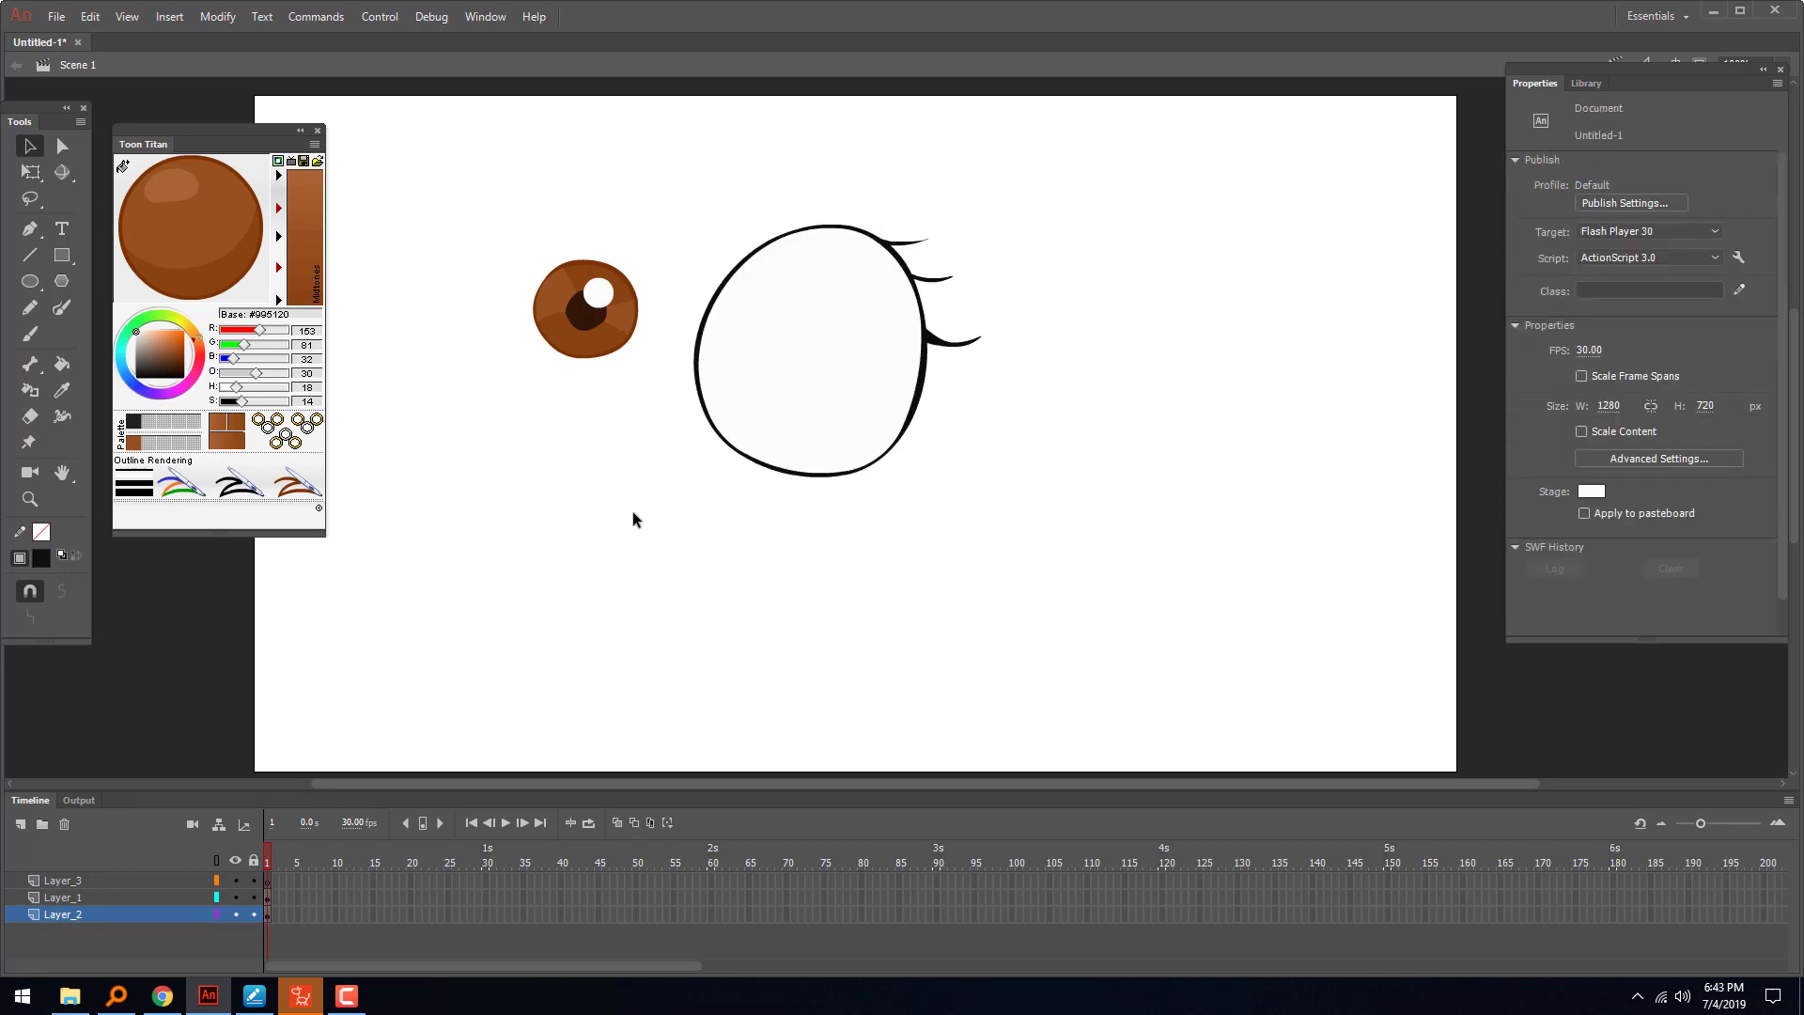
- Paste a second copy of the eye shape in place on Layer_3
click(269, 882)
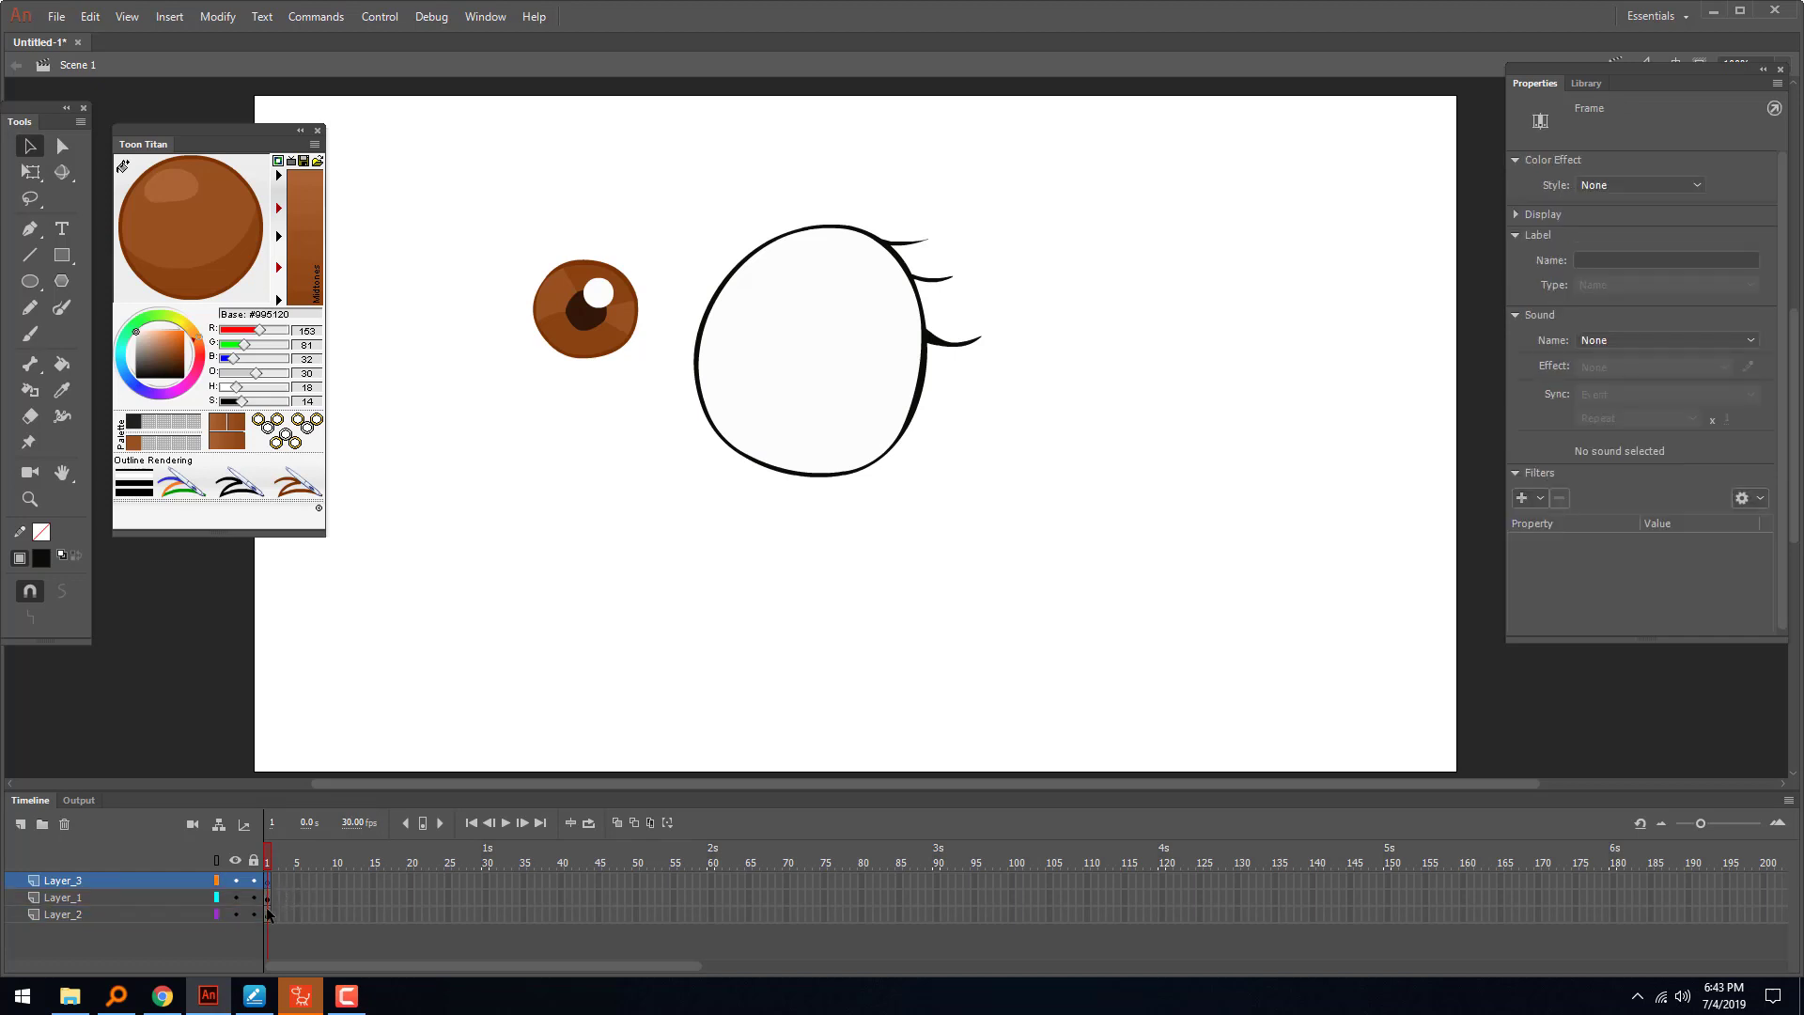
right_click(1131, 231)
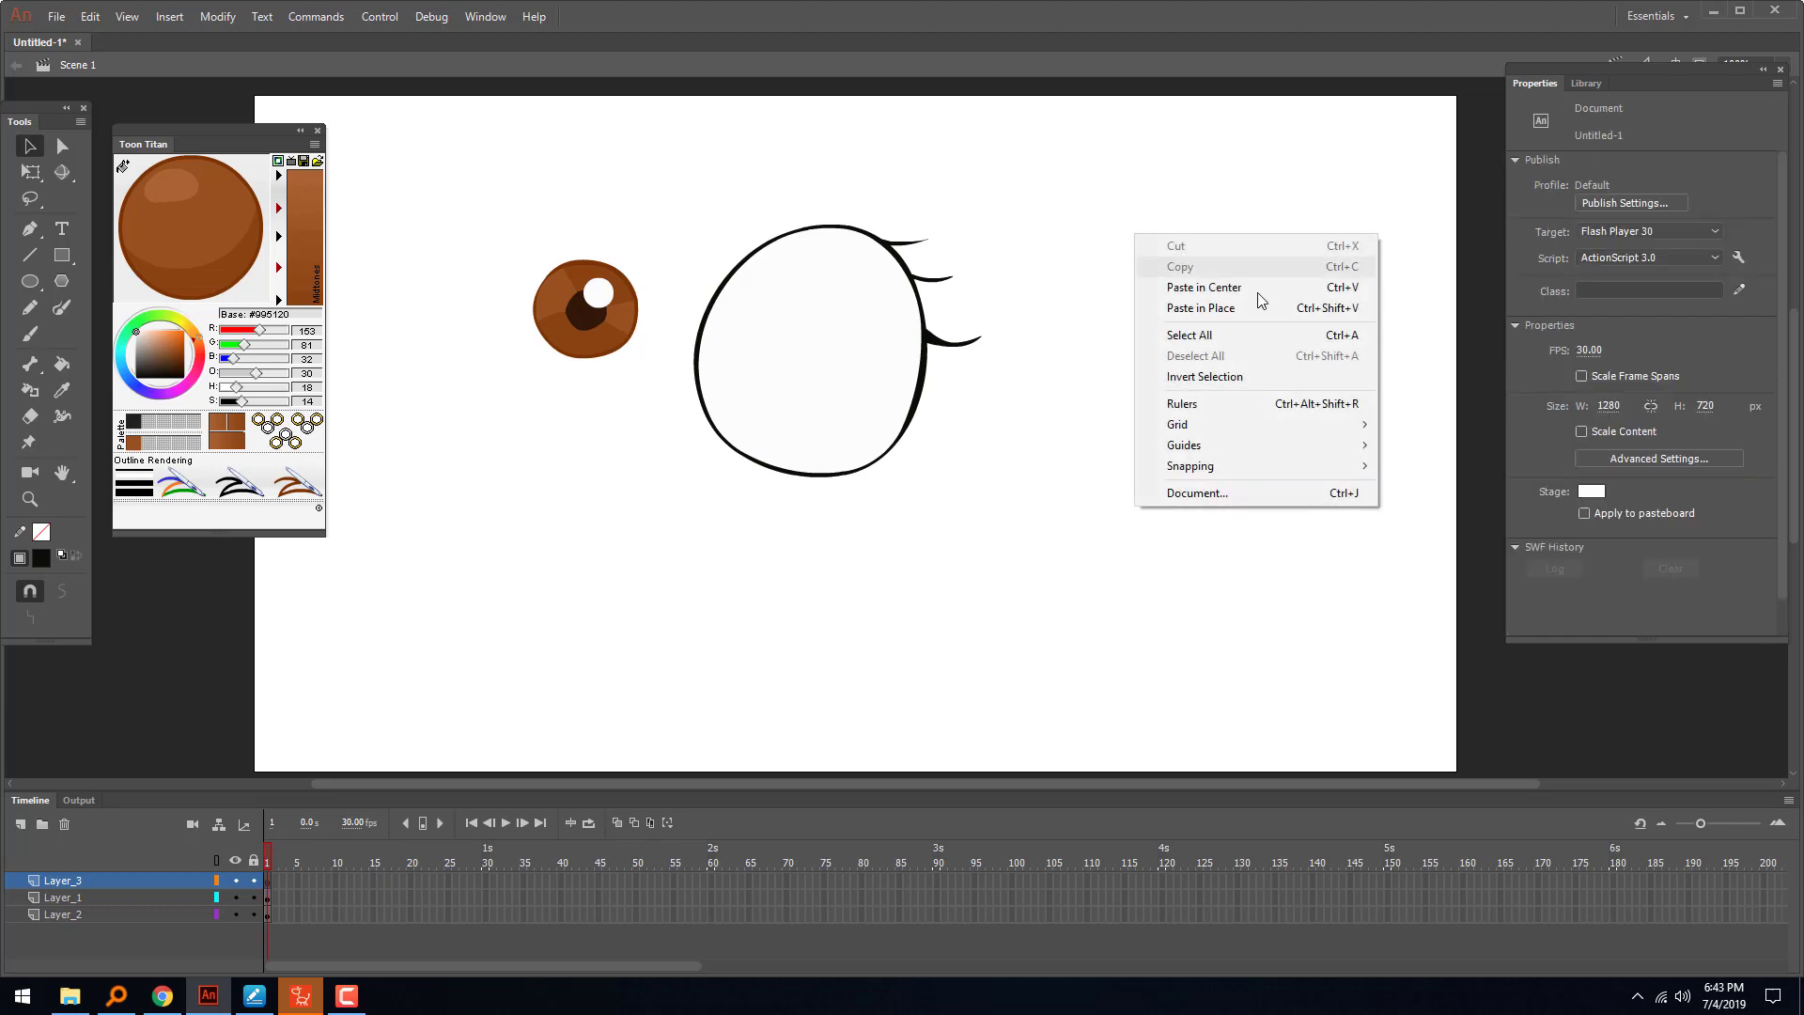
click(1229, 302)
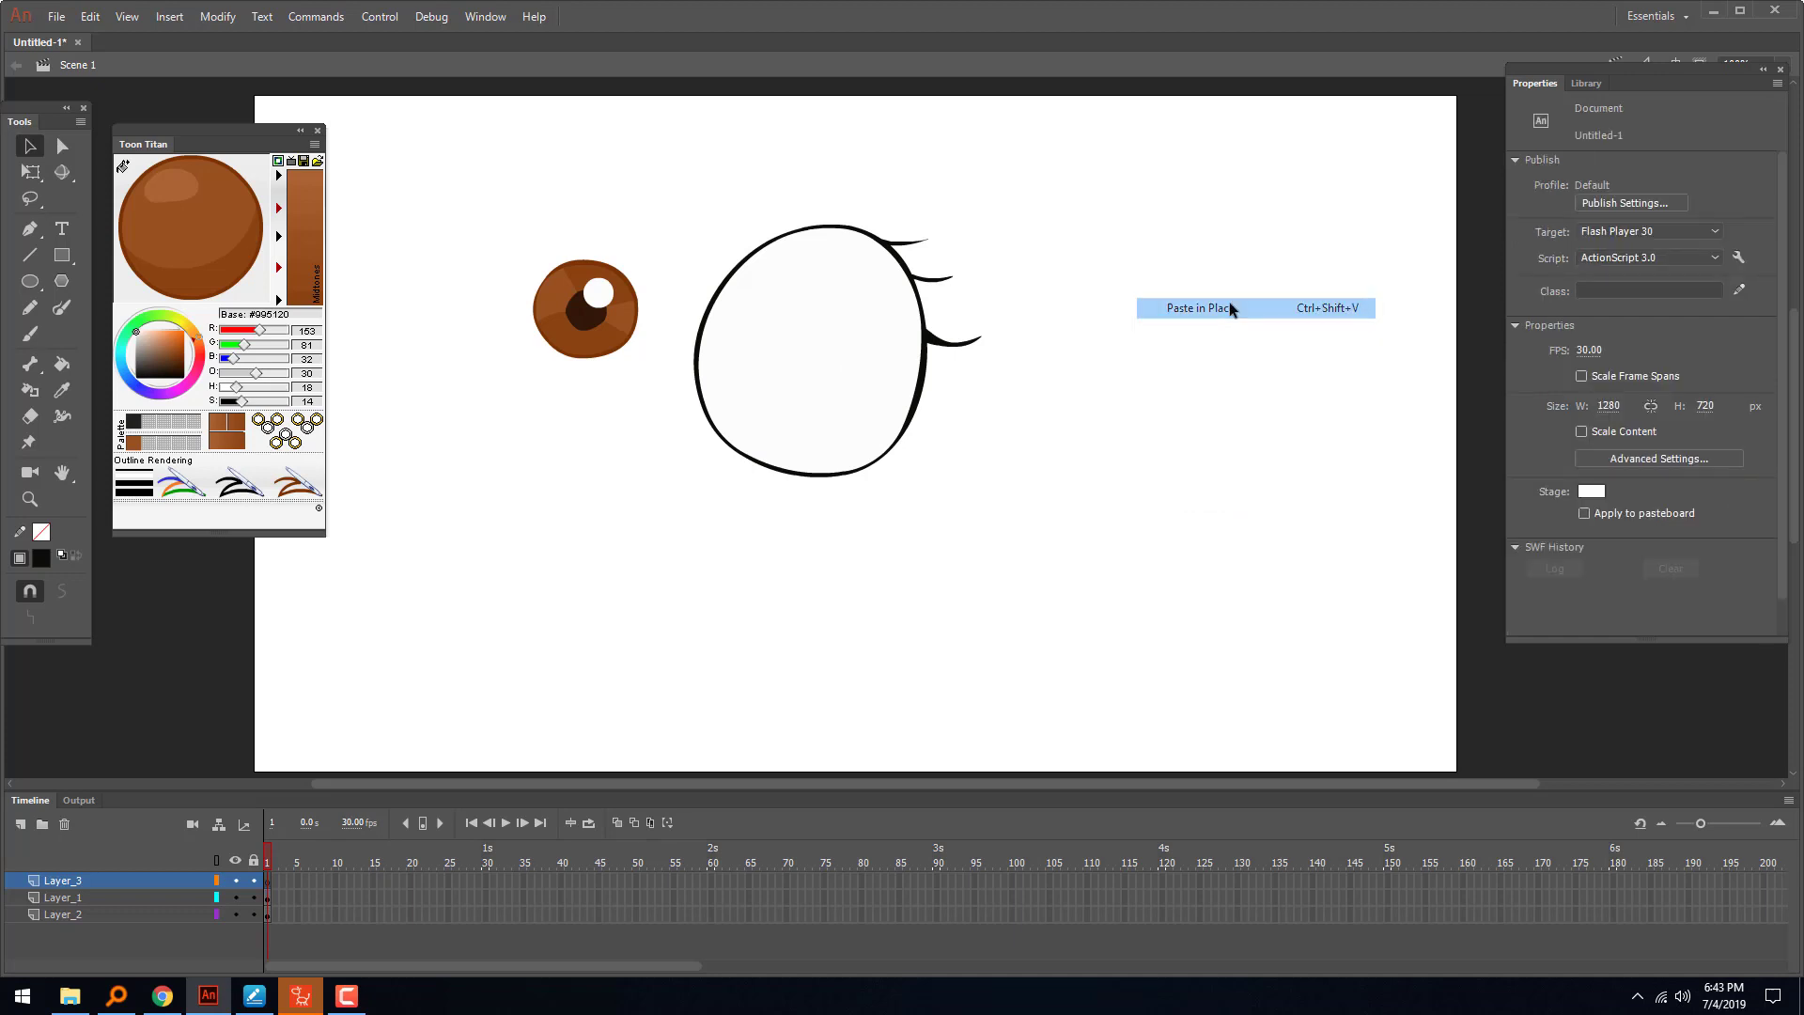
- Temporarily hide Layer_3 and Layer_2 and move the iris over the eye area to about X 601, Y 241
click(235, 881)
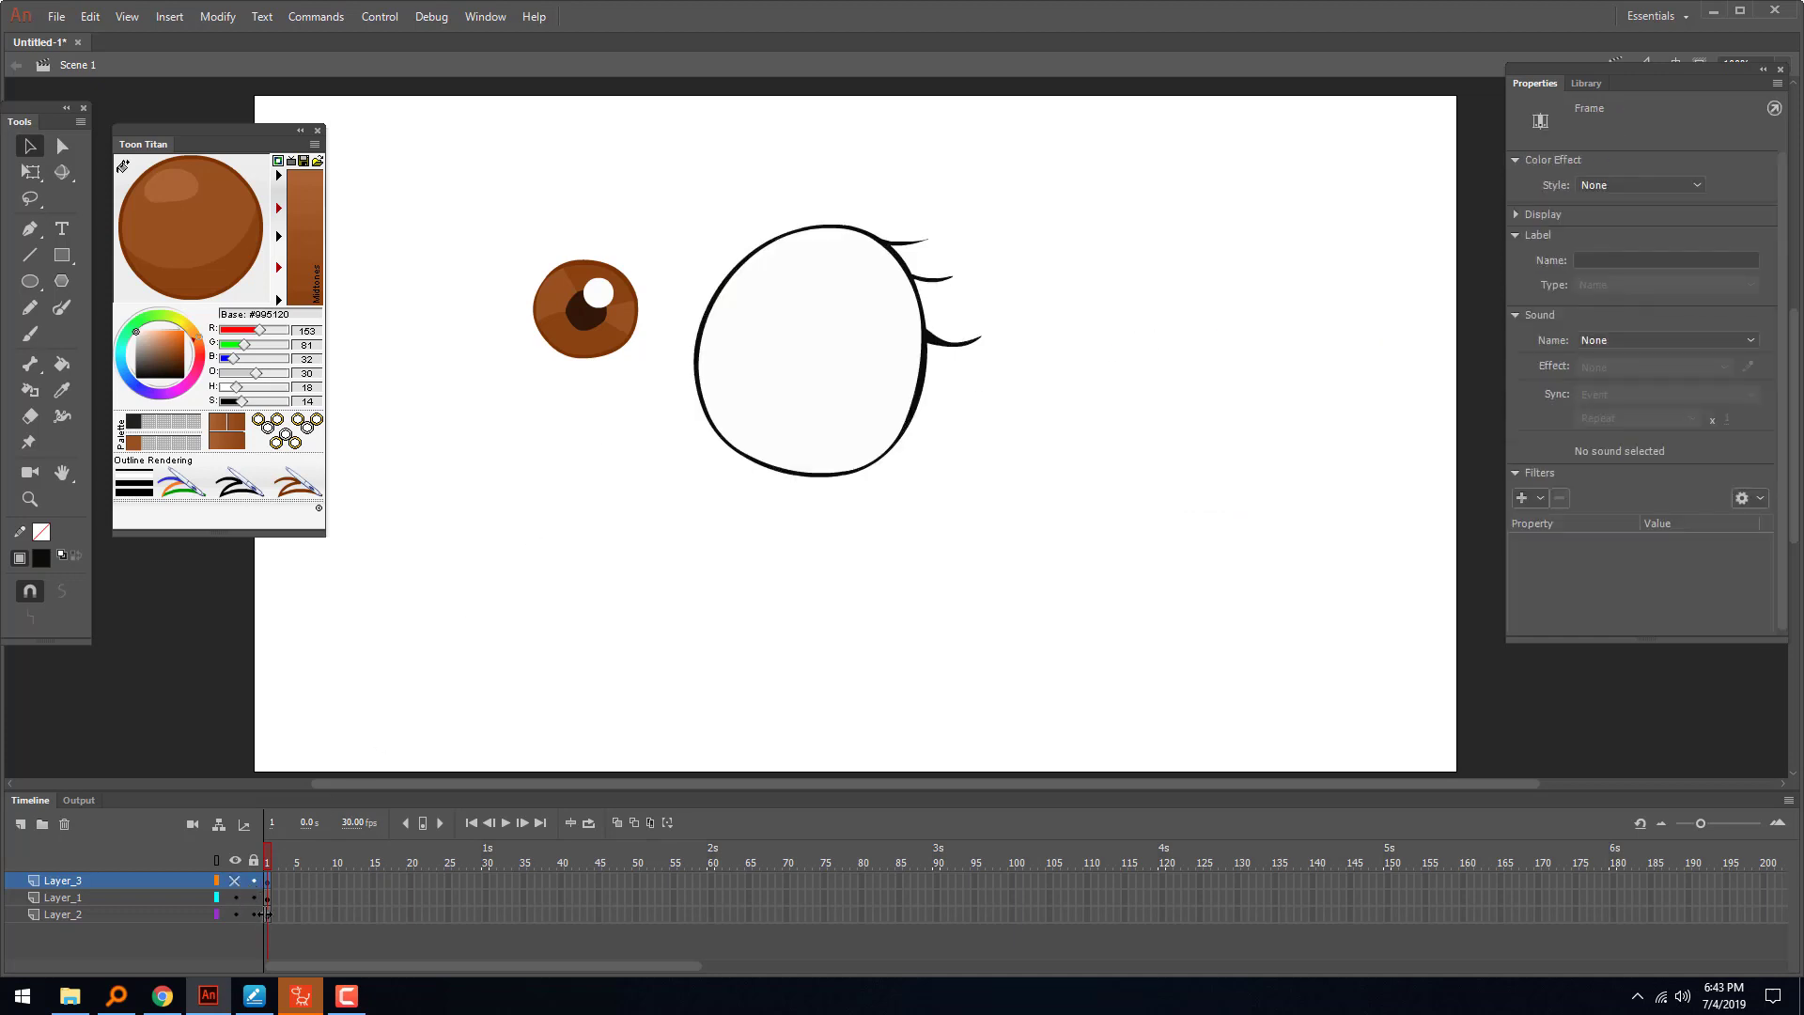
click(267, 912)
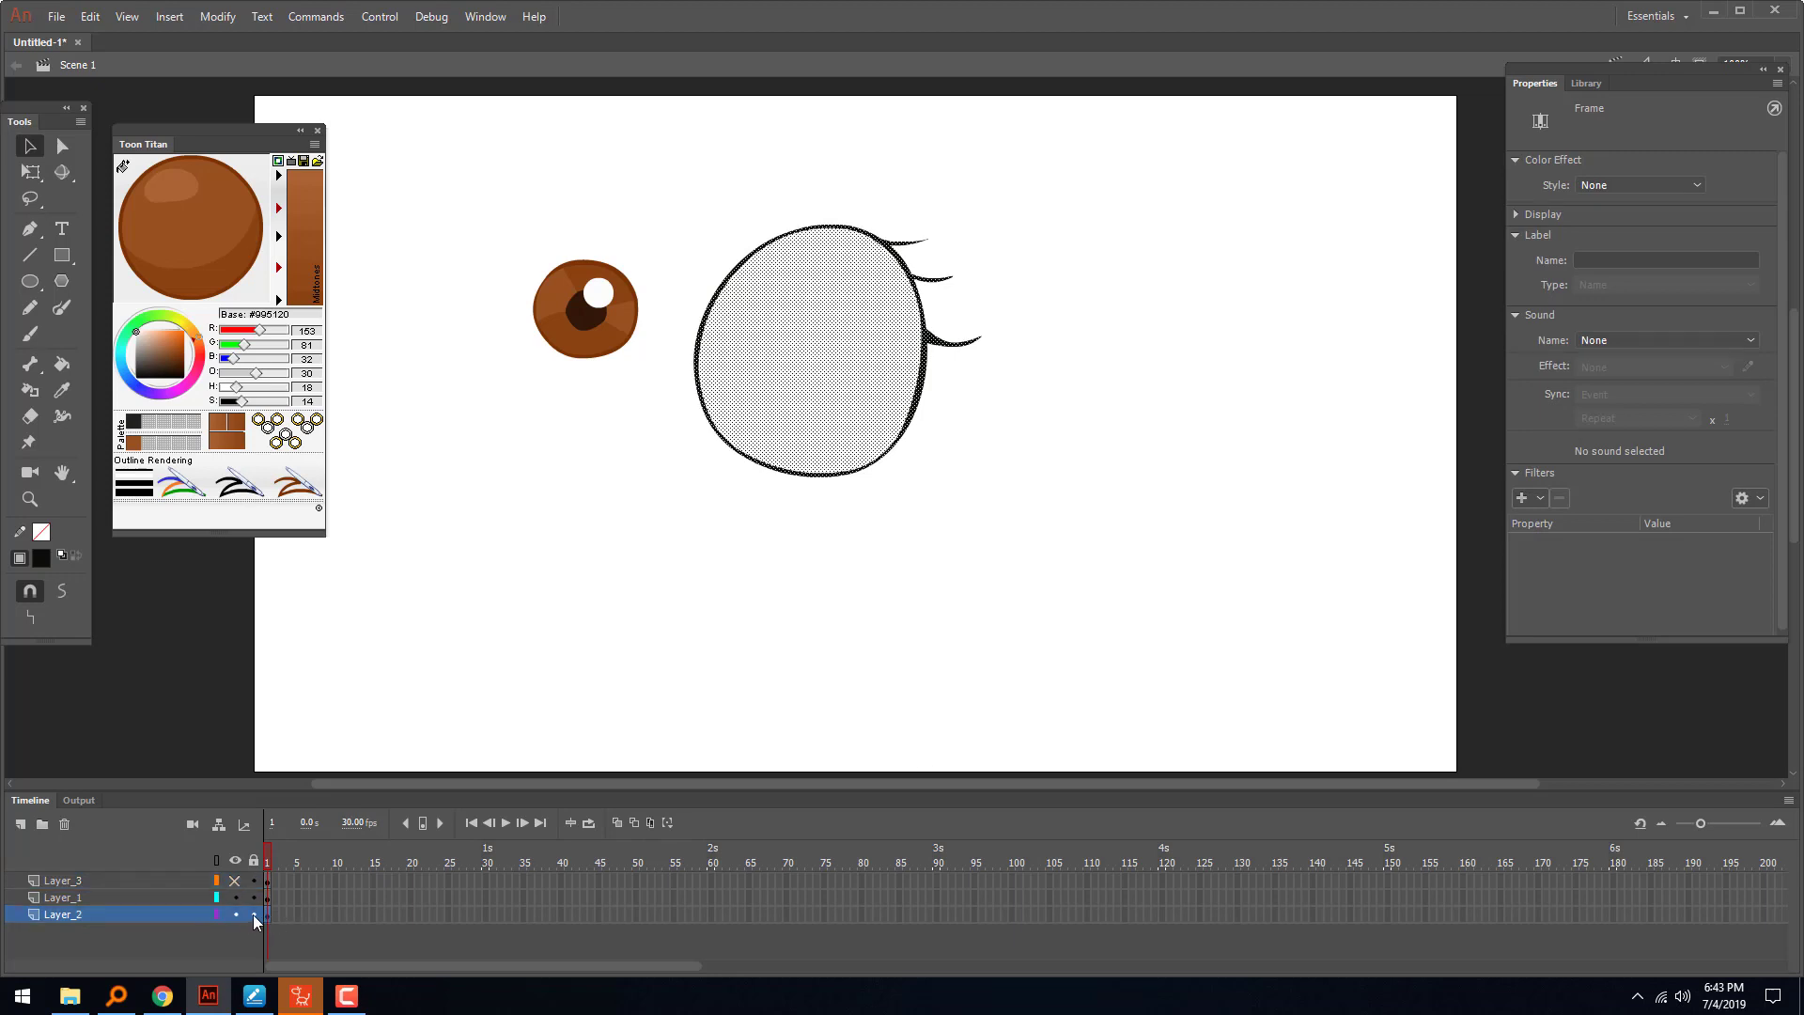
click(236, 914)
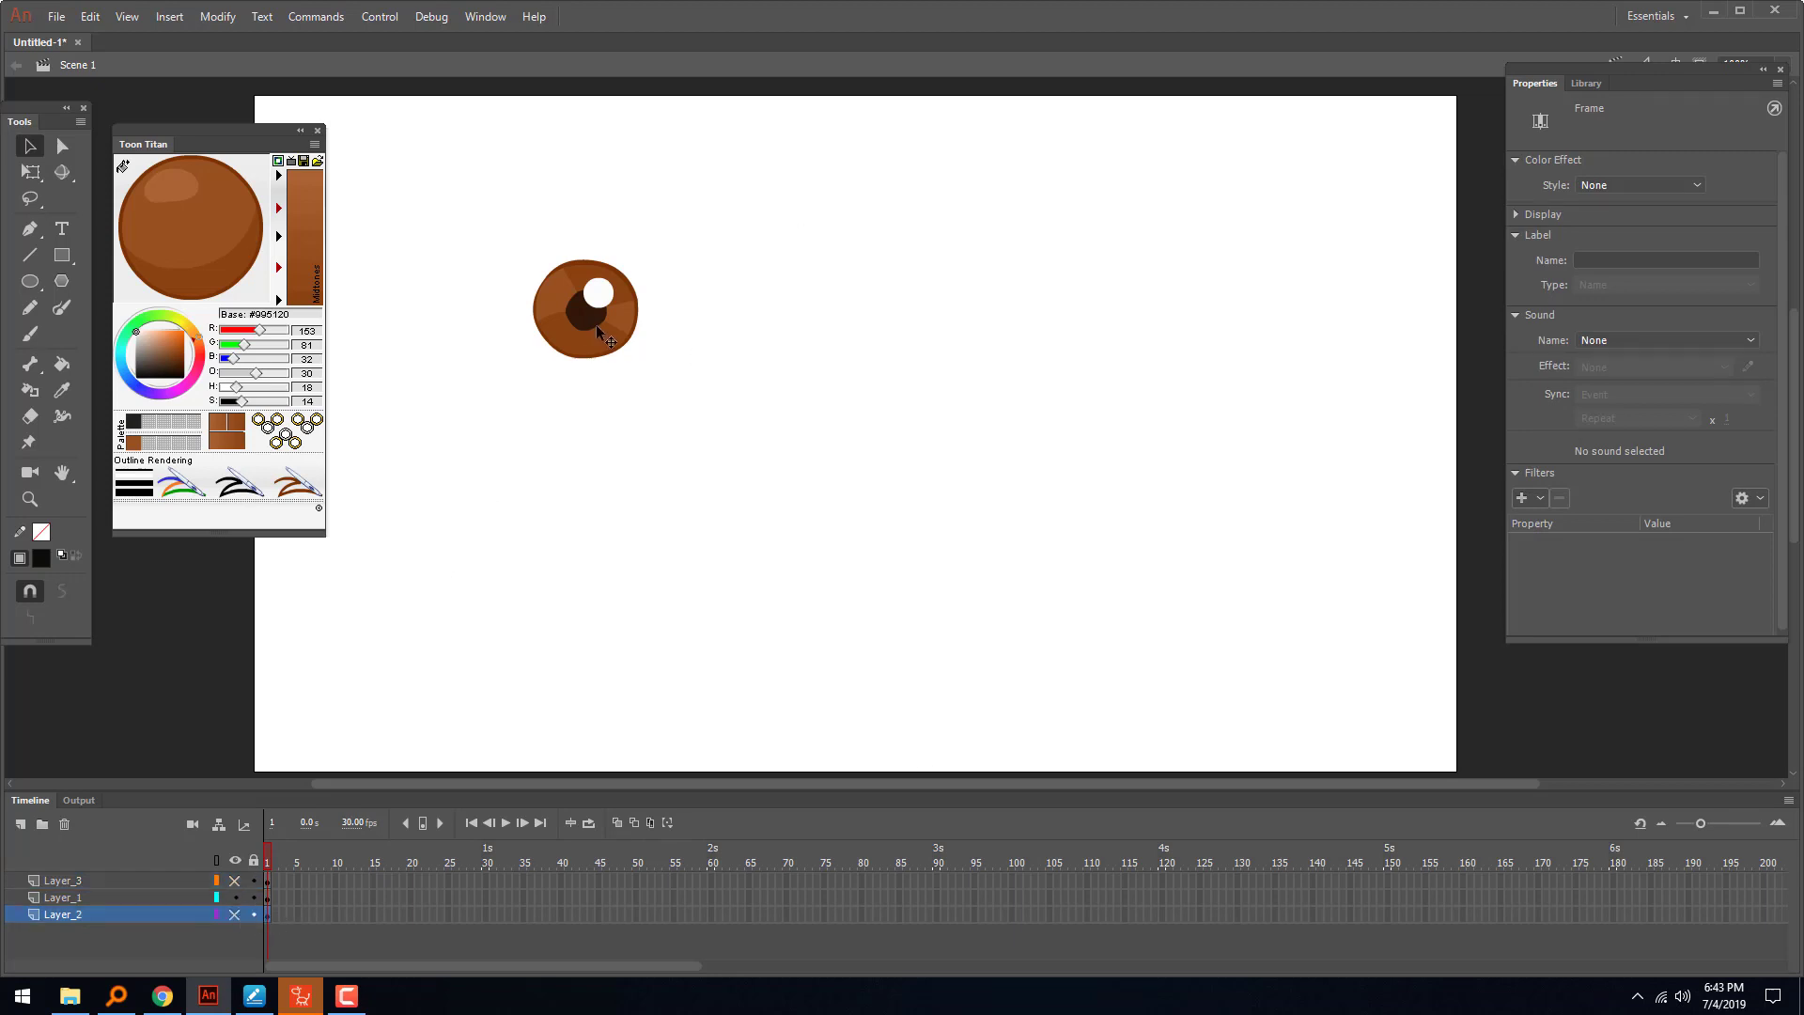
drag(596, 324, 743, 395)
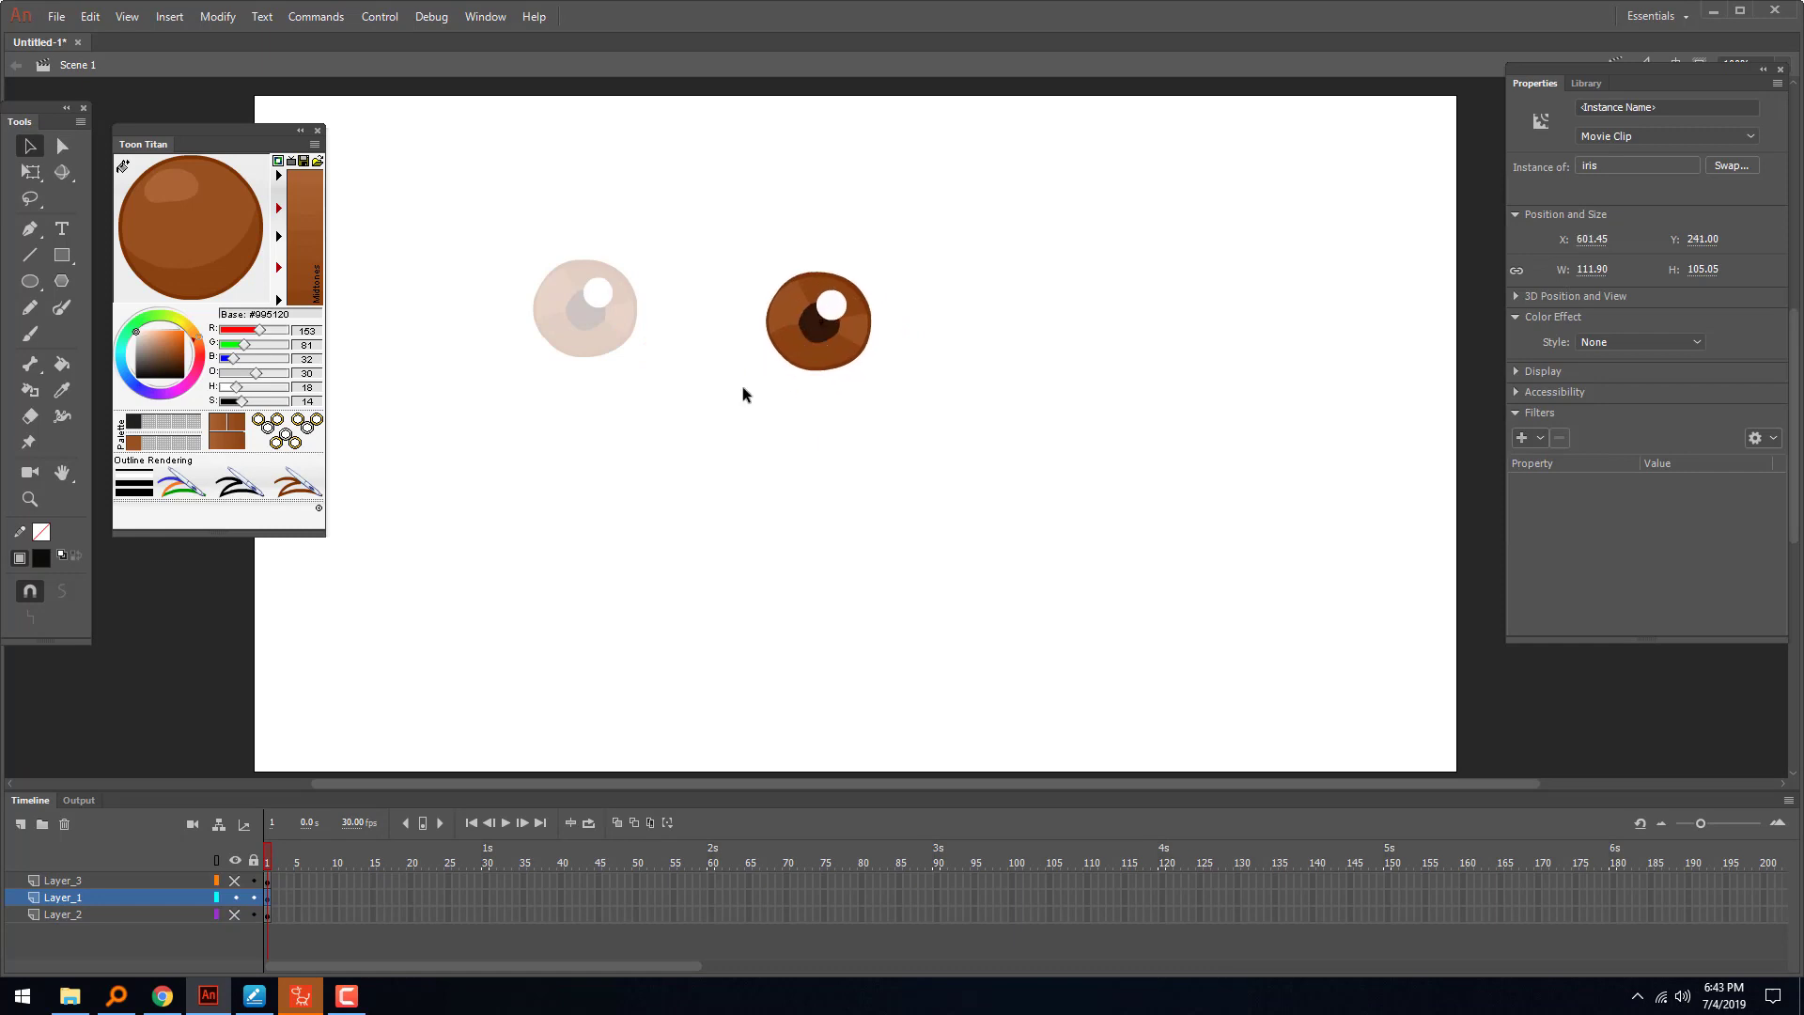
click(236, 914)
click(236, 882)
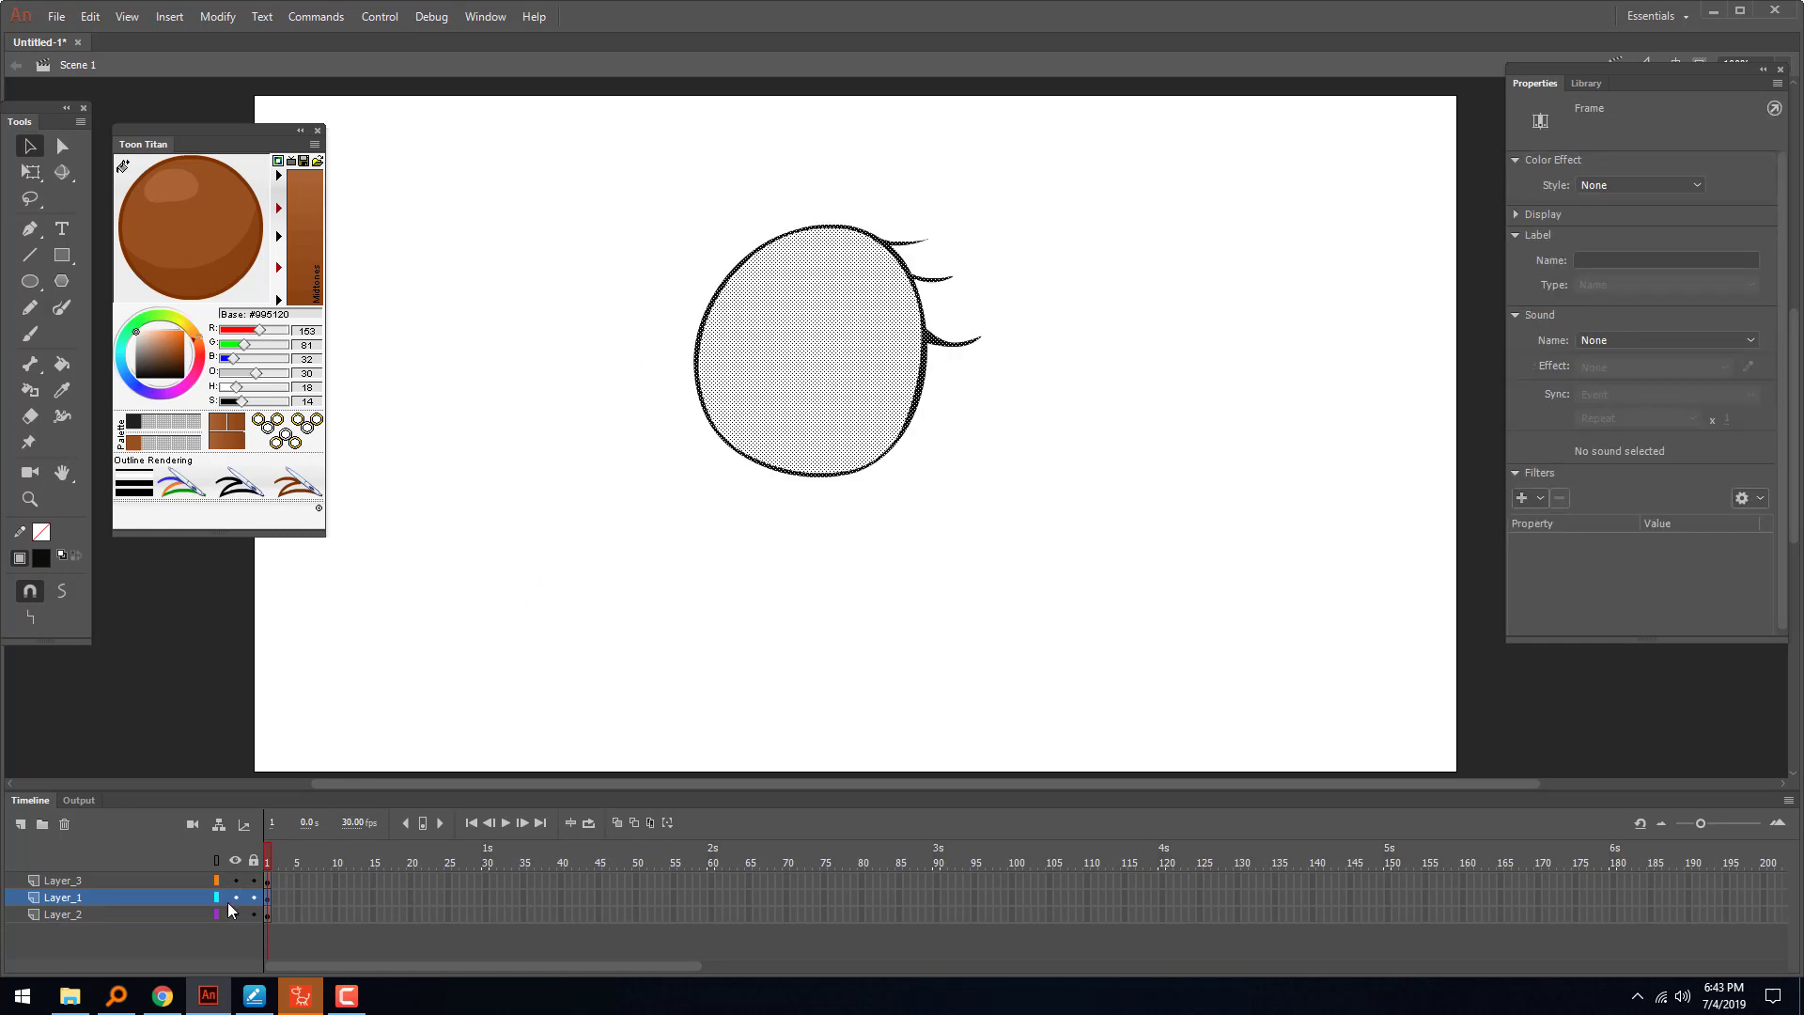
- Temporarily hide Layer_3 and move the iris onto the eye's lower-left edge, at about X 516, Y 360
click(179, 880)
click(357, 699)
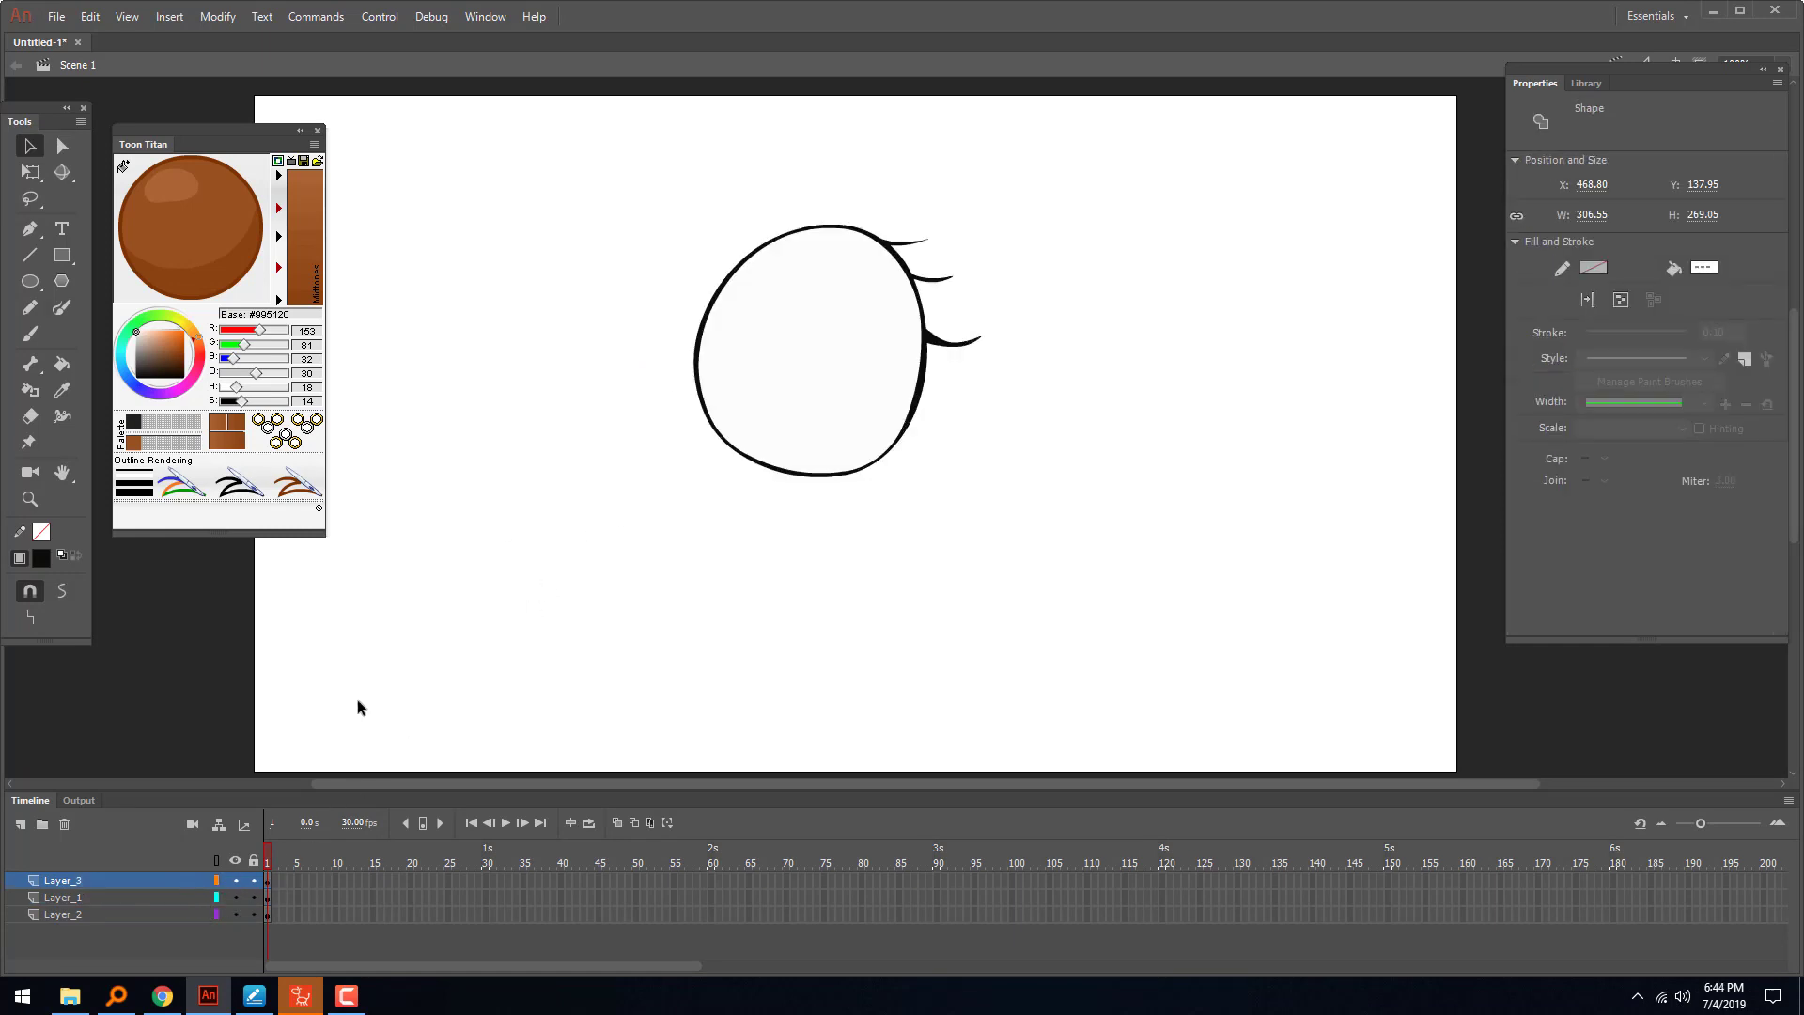
click(236, 882)
click(830, 373)
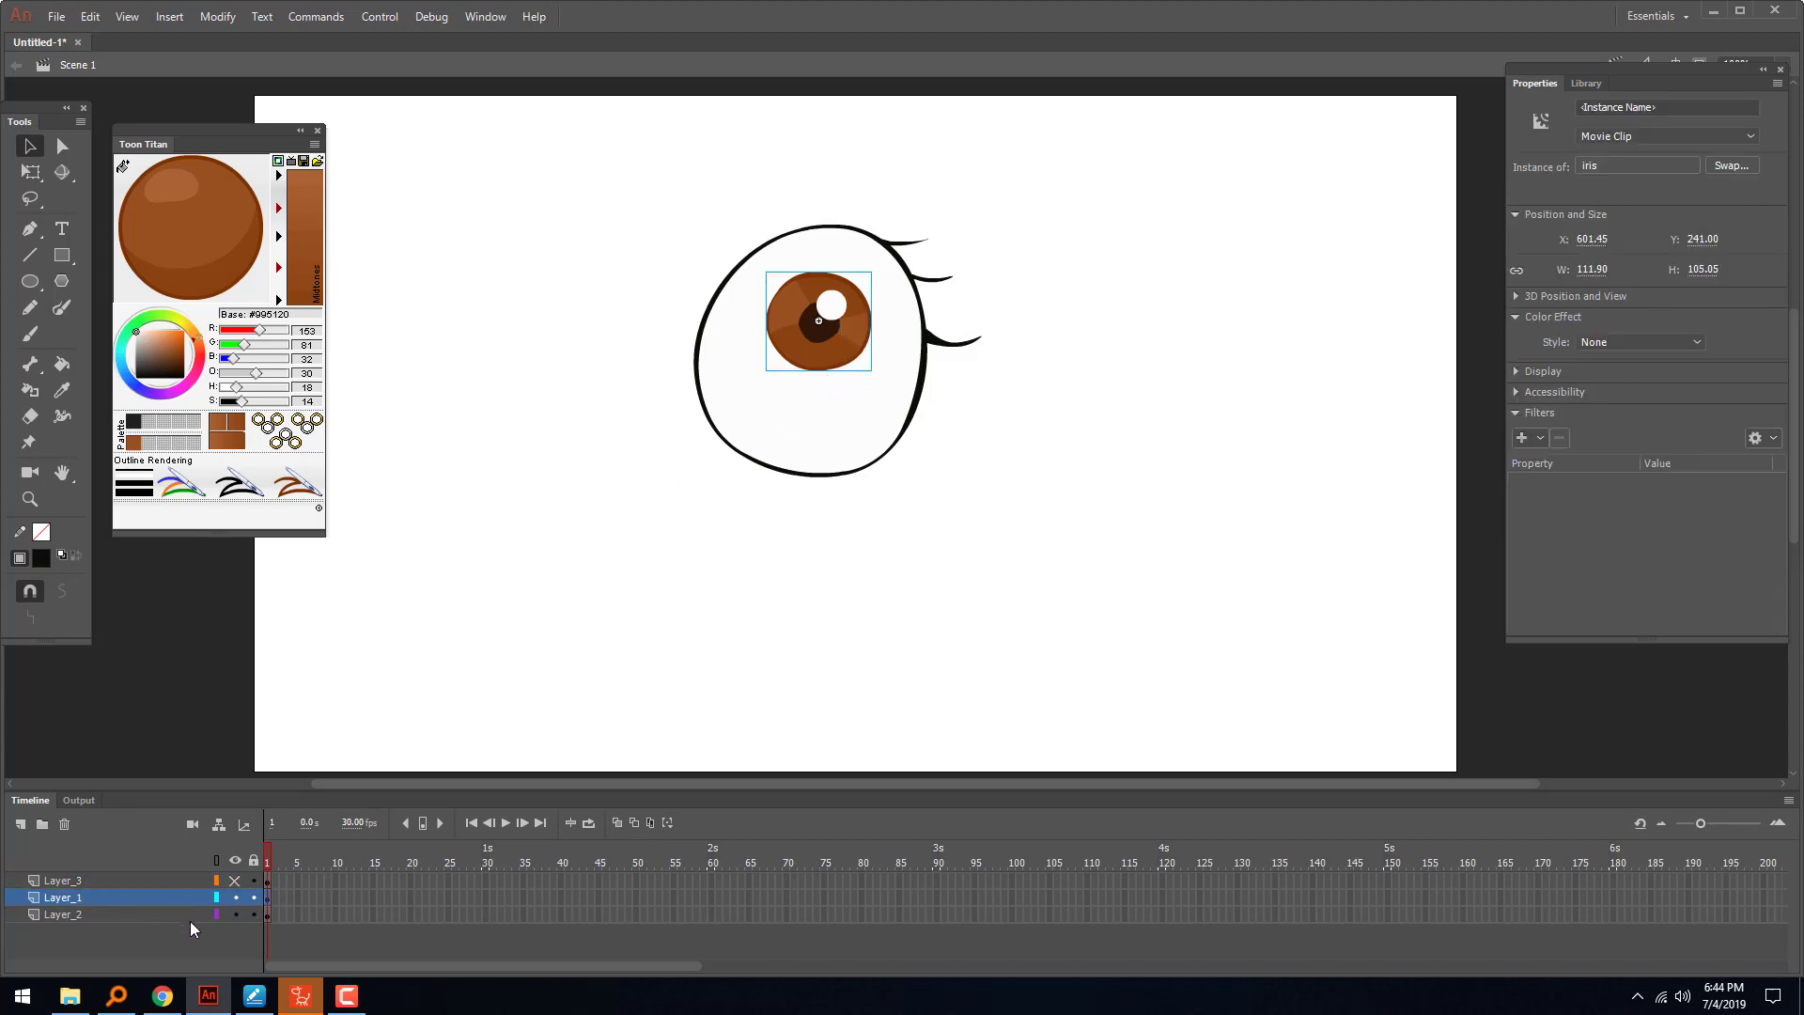
drag(798, 342, 743, 434)
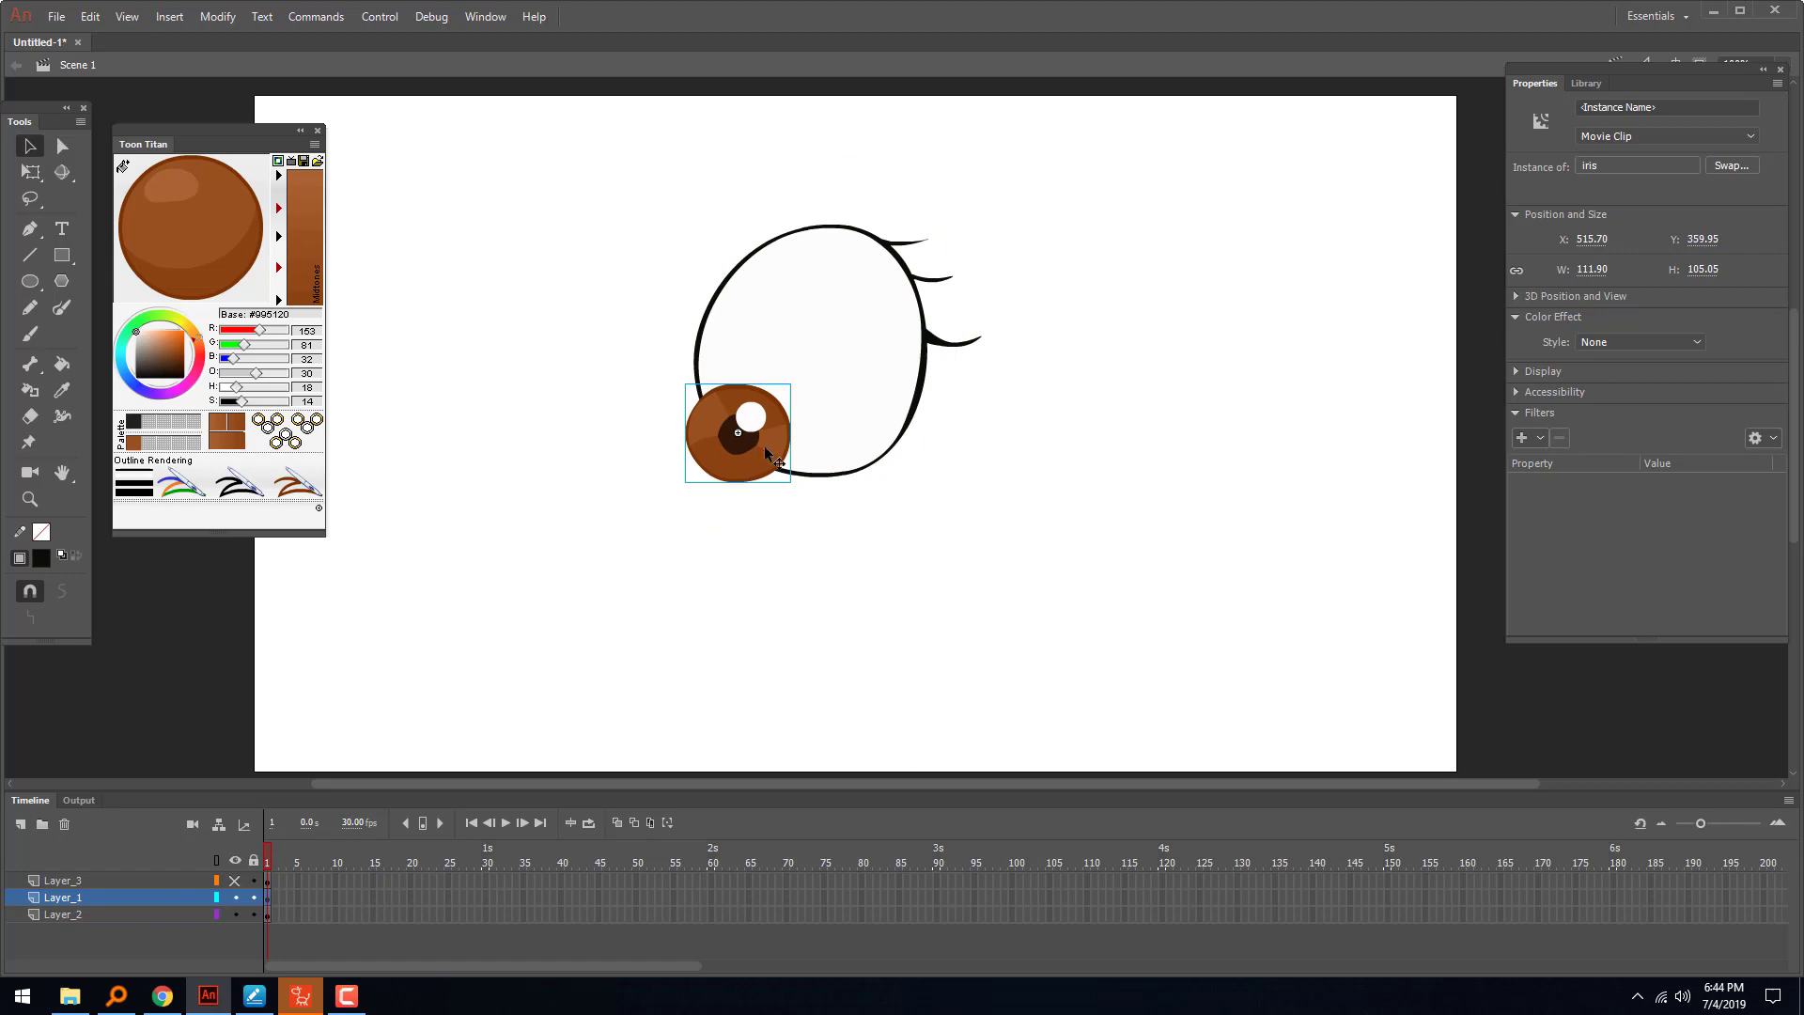
click(235, 880)
- Delete the black outline and eyelashes from the eye copy on Layer_3, keeping its white fill
click(268, 891)
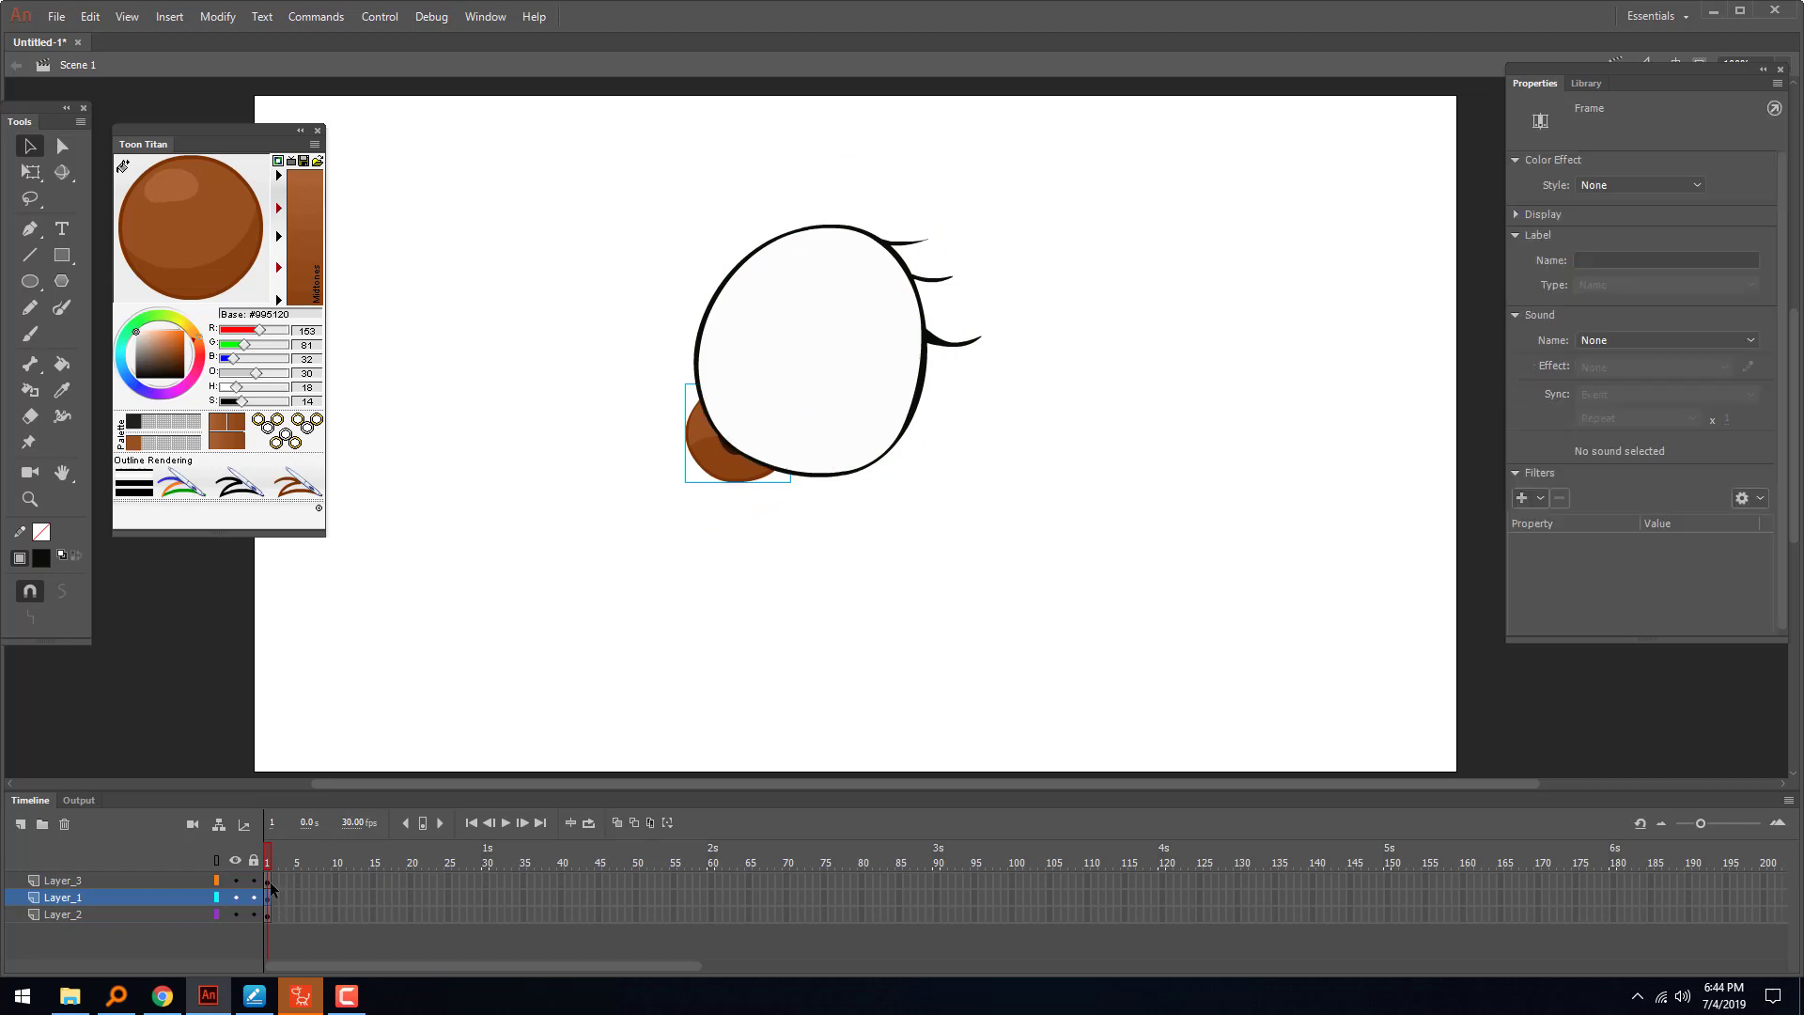
click(270, 881)
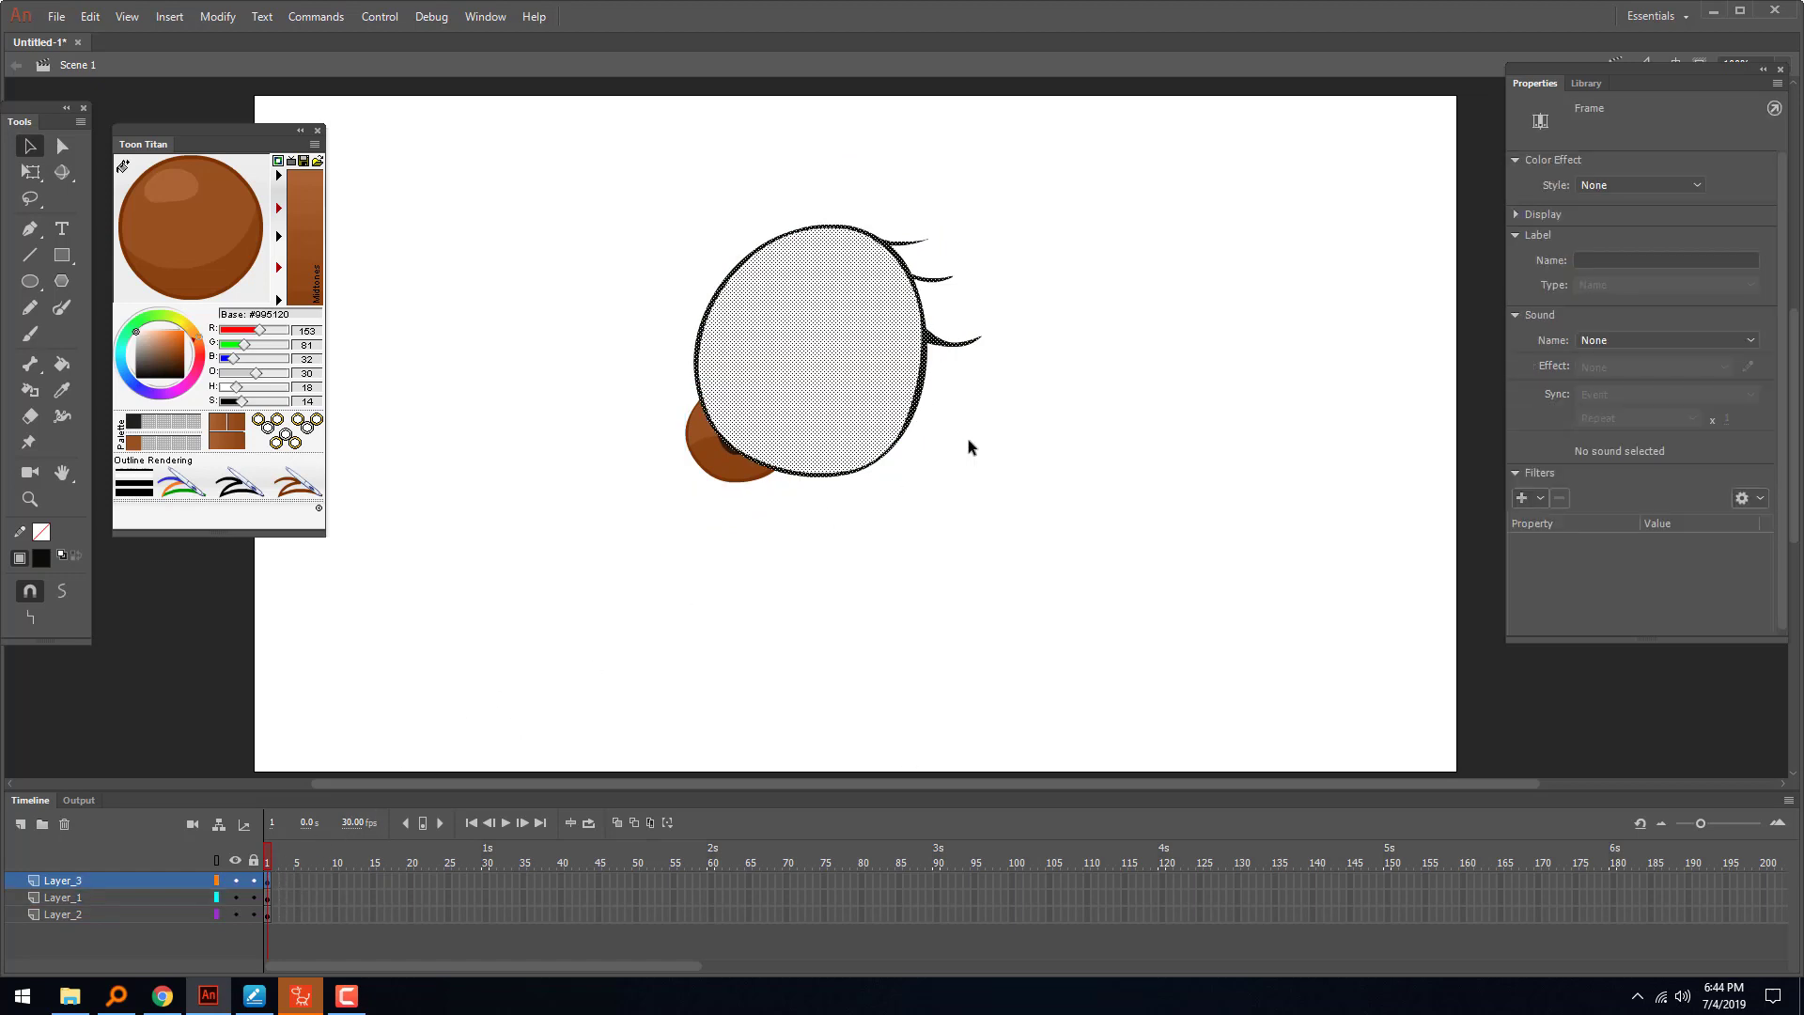
click(934, 342)
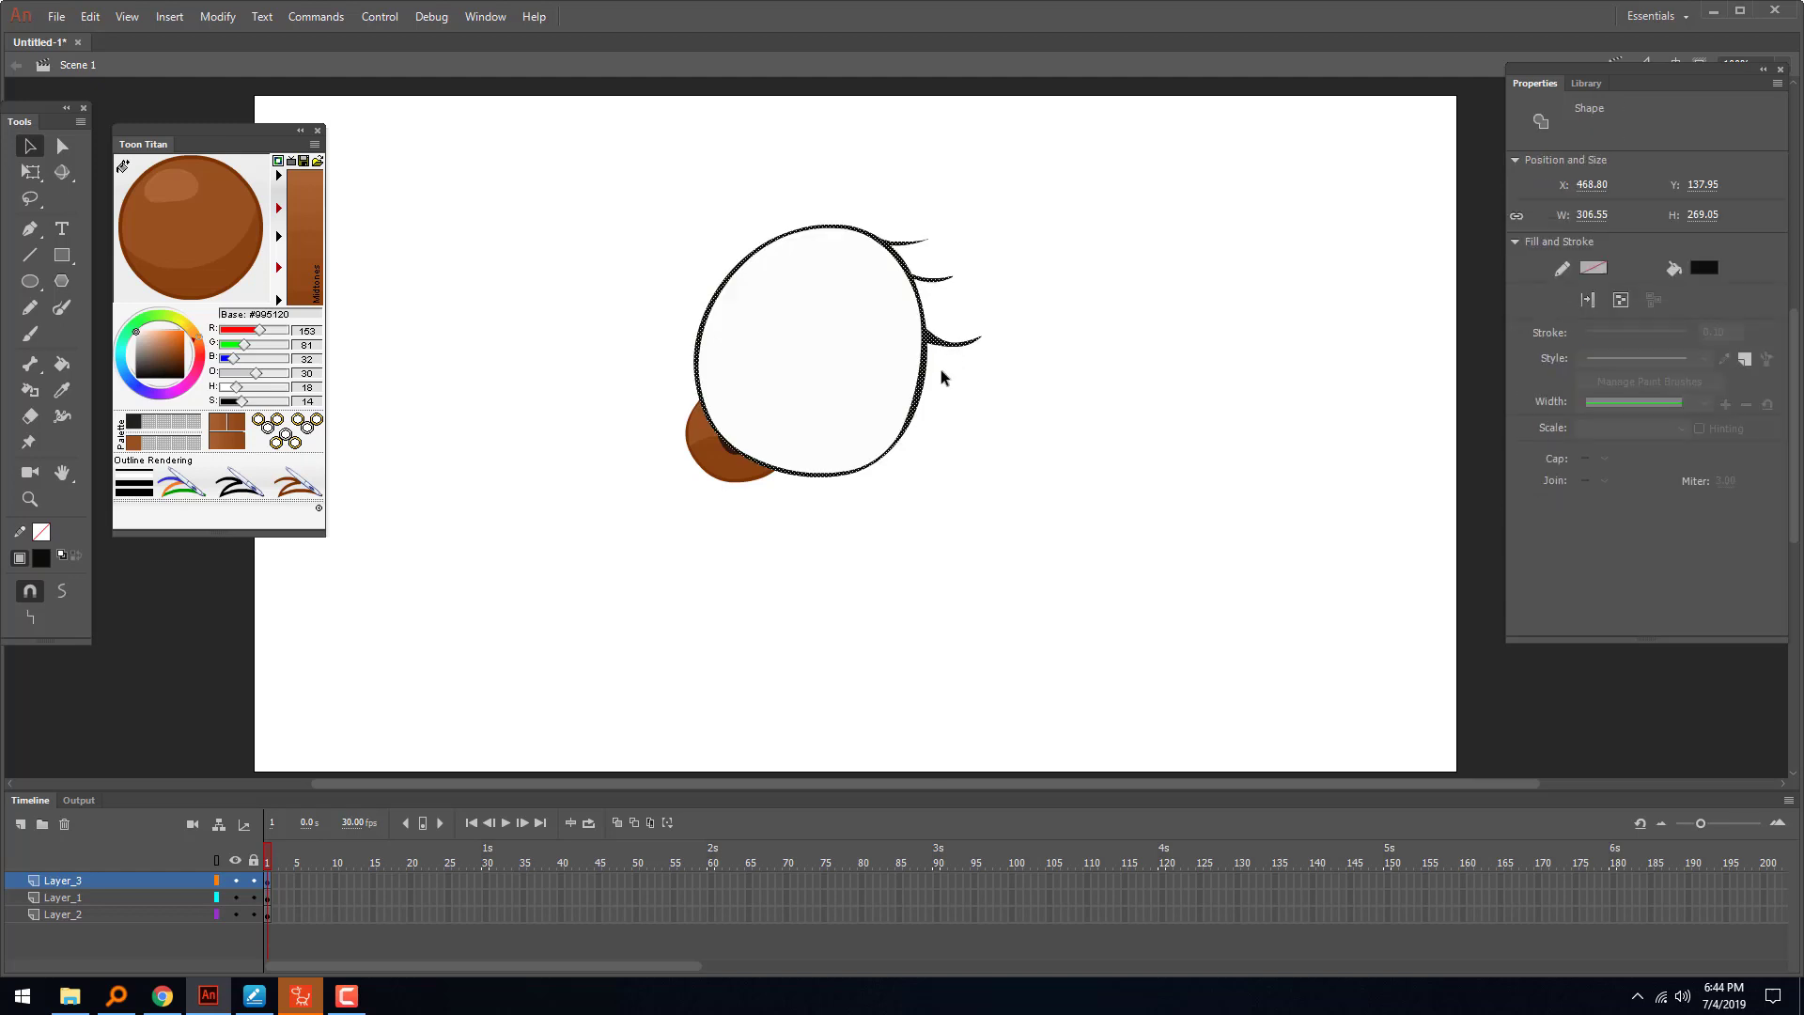
click(897, 492)
- Lock and hide Layer_2 to isolate the white eye fill on Layer_3 over the iris
click(877, 358)
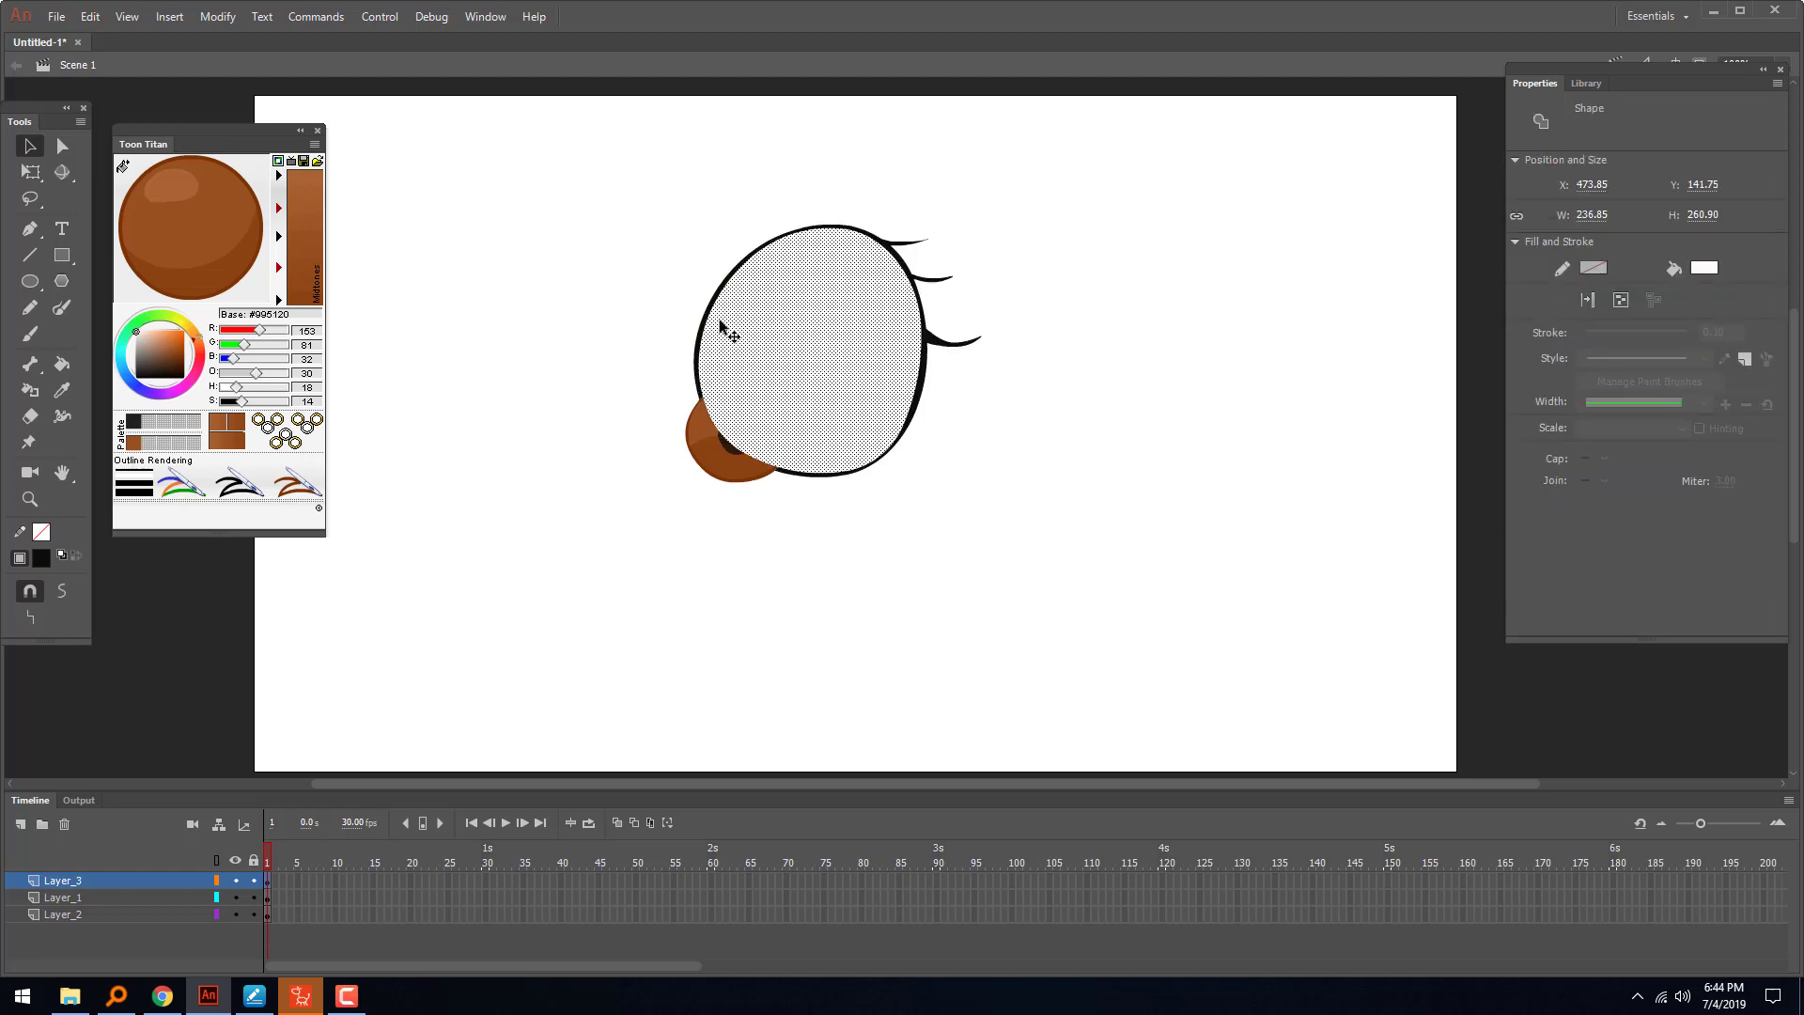
click(235, 914)
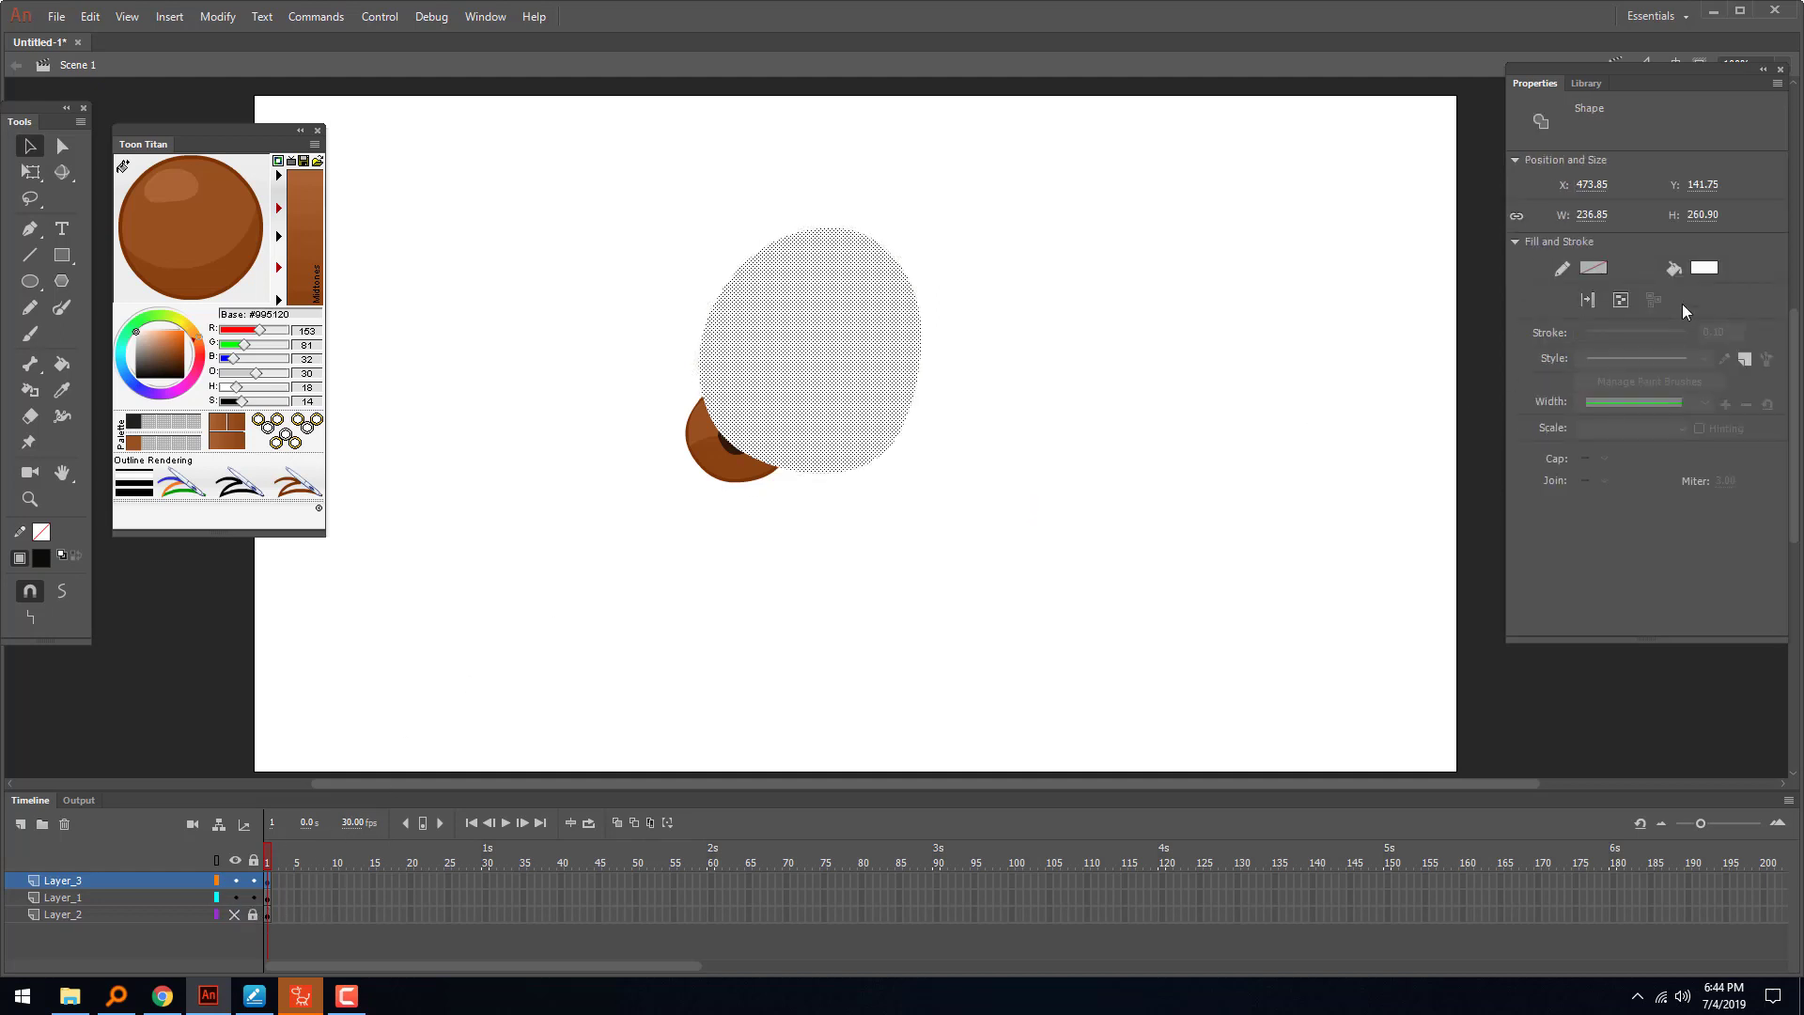
click(1212, 468)
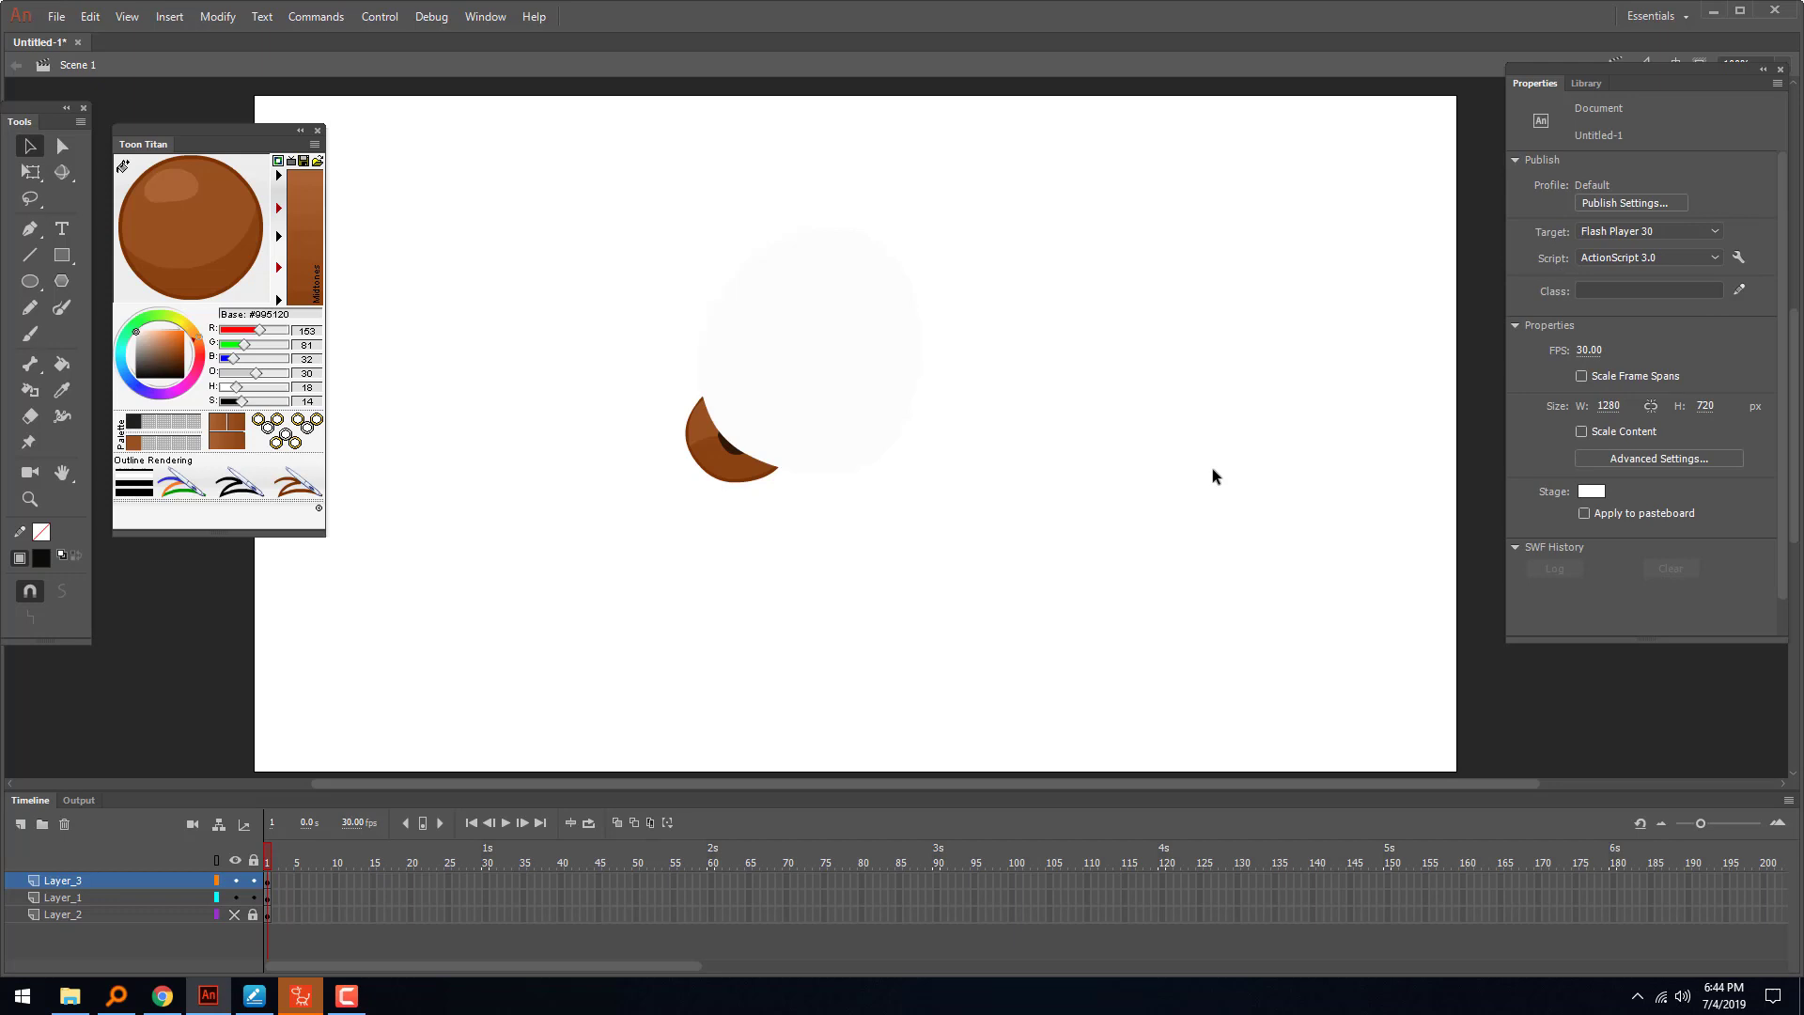
- Set the stage colour to grey #999999 so the white eye shape stands out
click(1589, 492)
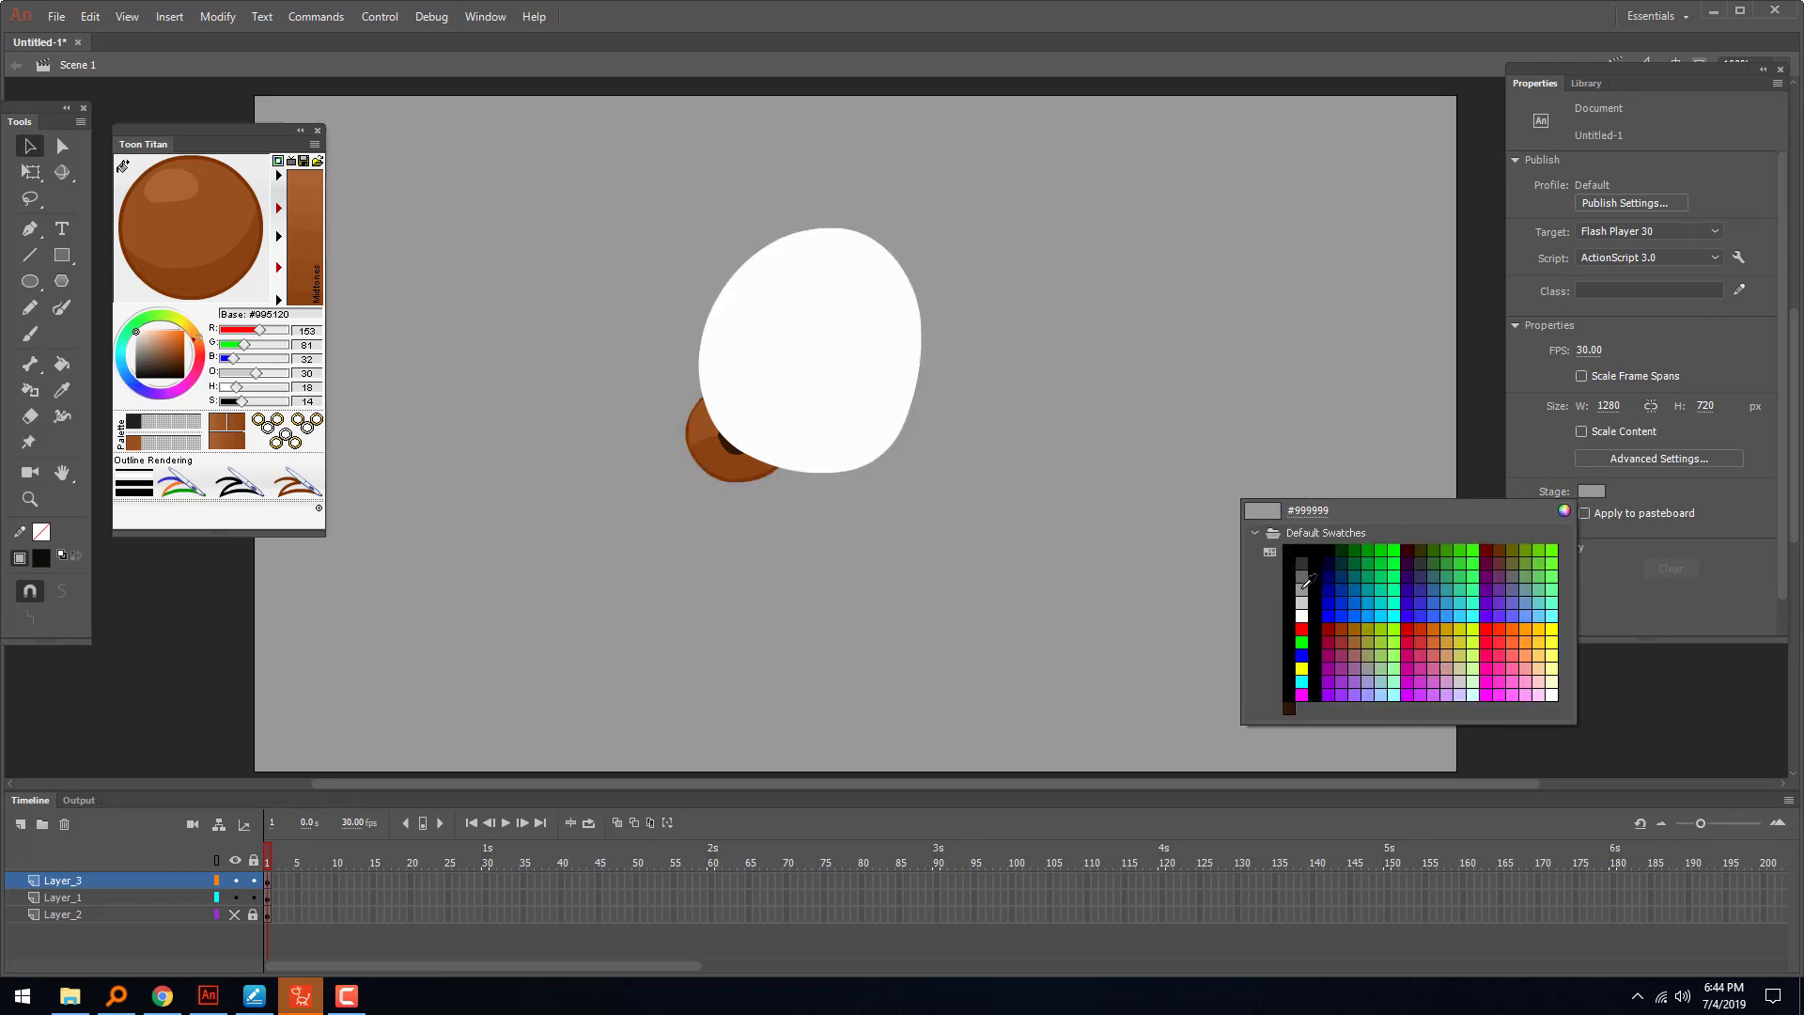
click(1299, 595)
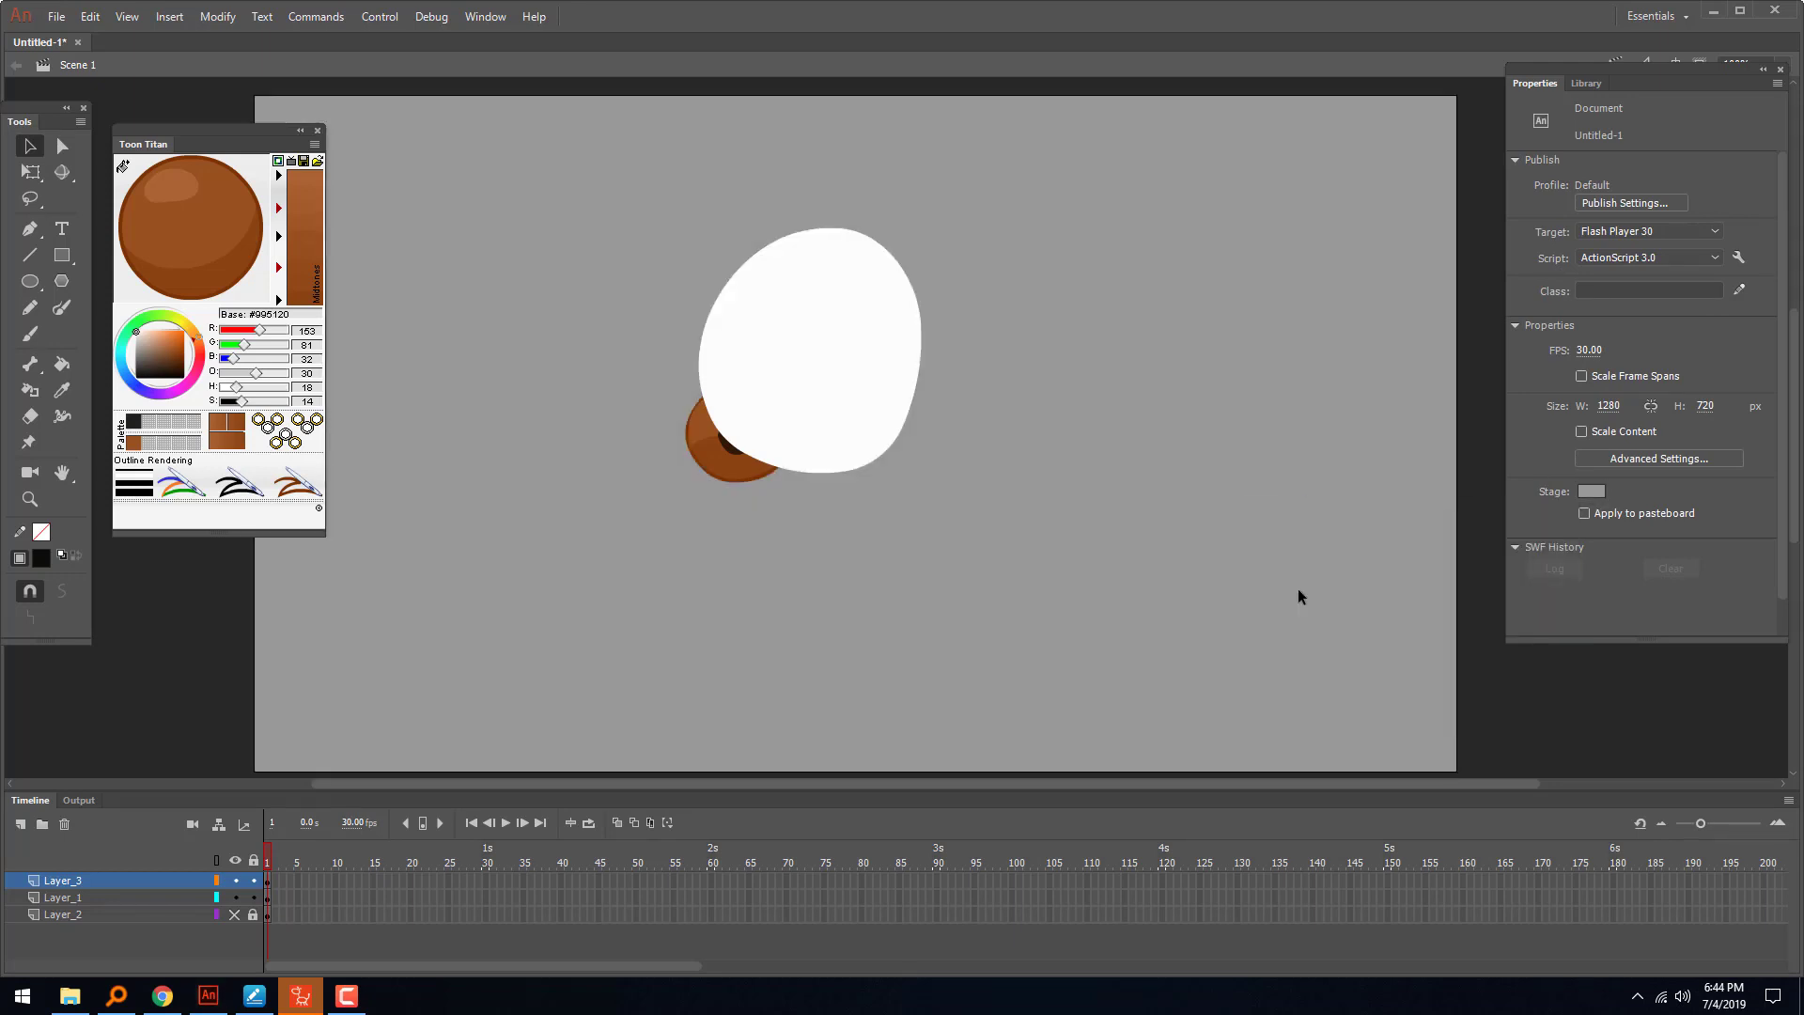
- Hide Layer_3 and Layer_1, show and unlock Layer_2, and select the entire outlined eye with its lashes
click(235, 880)
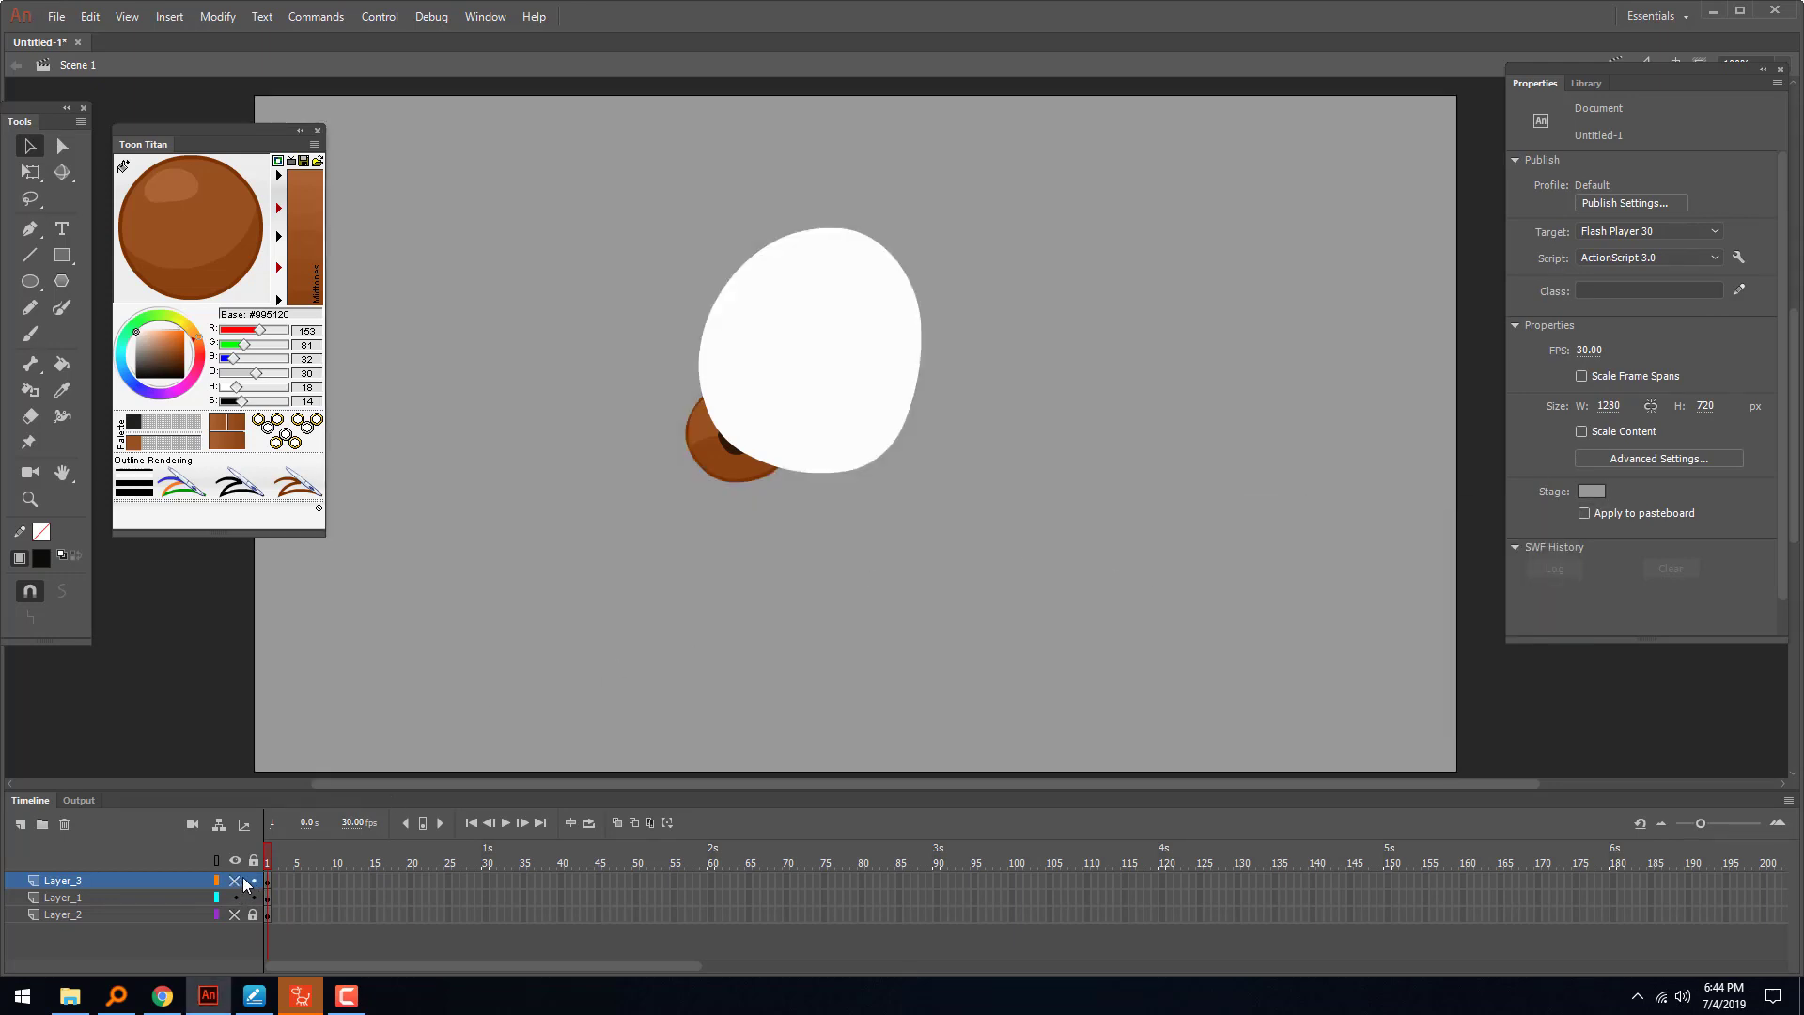
click(235, 897)
click(235, 914)
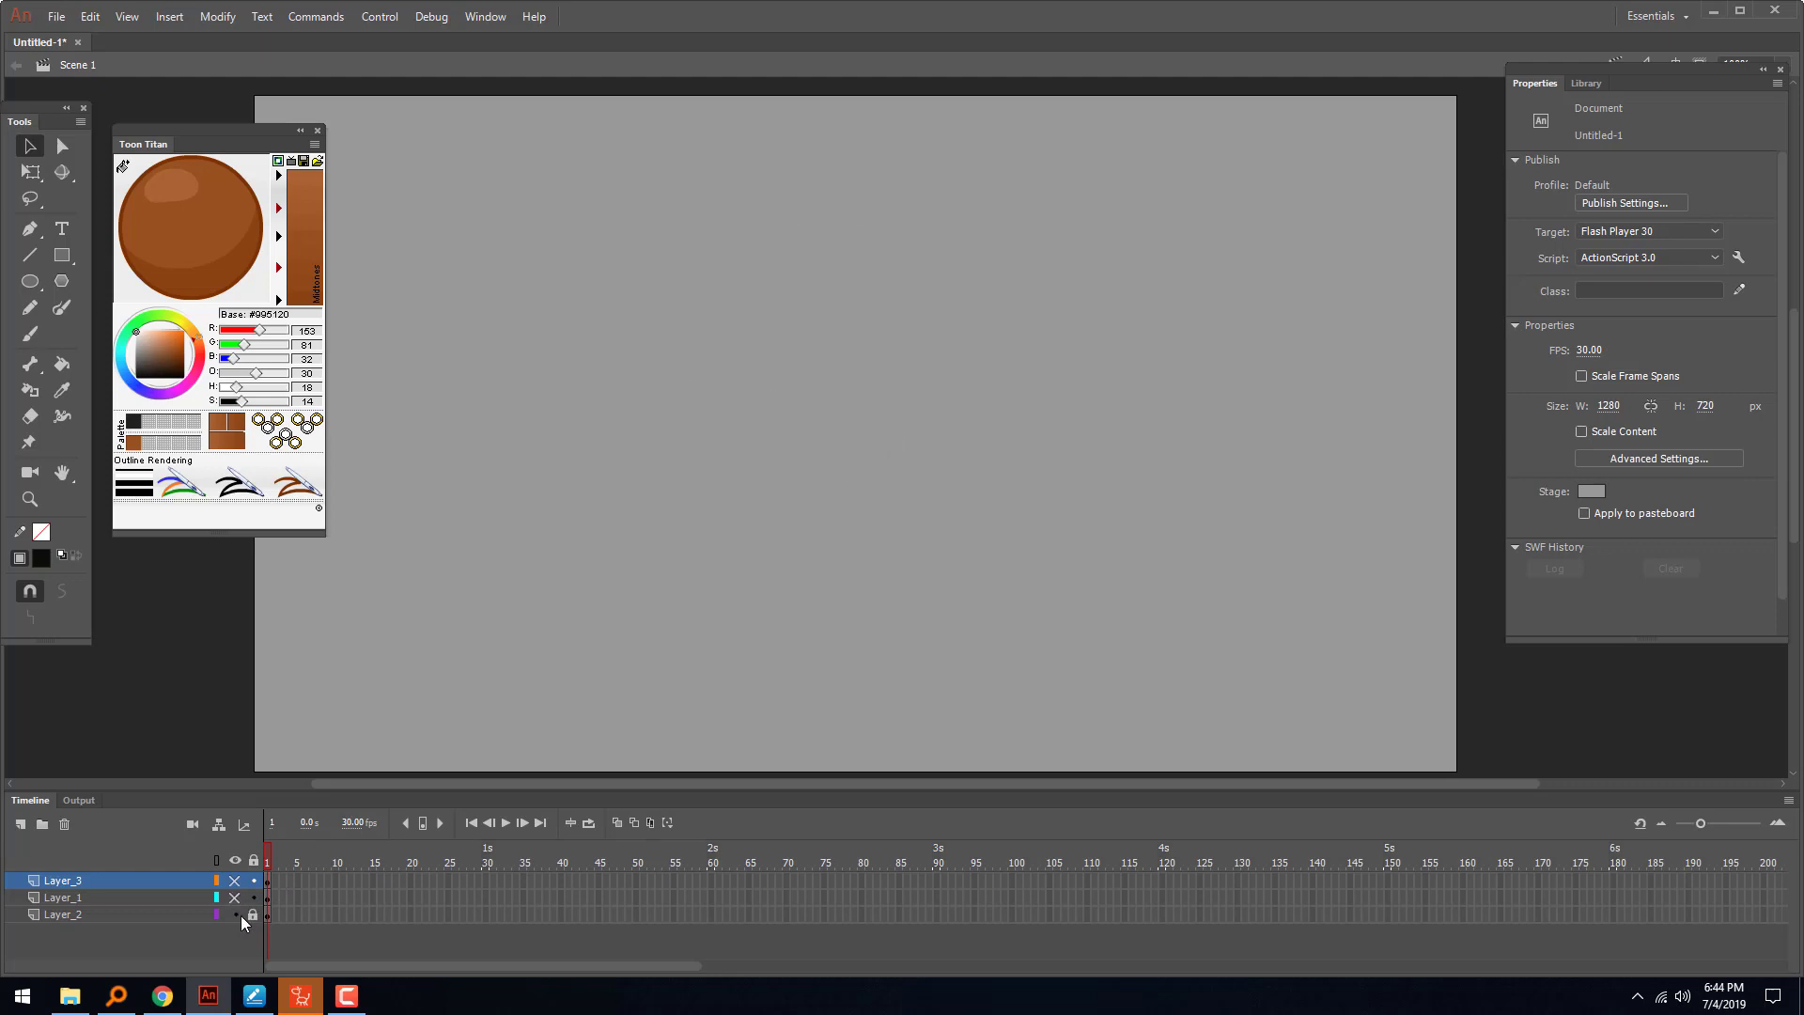
click(253, 914)
drag(1067, 180, 550, 603)
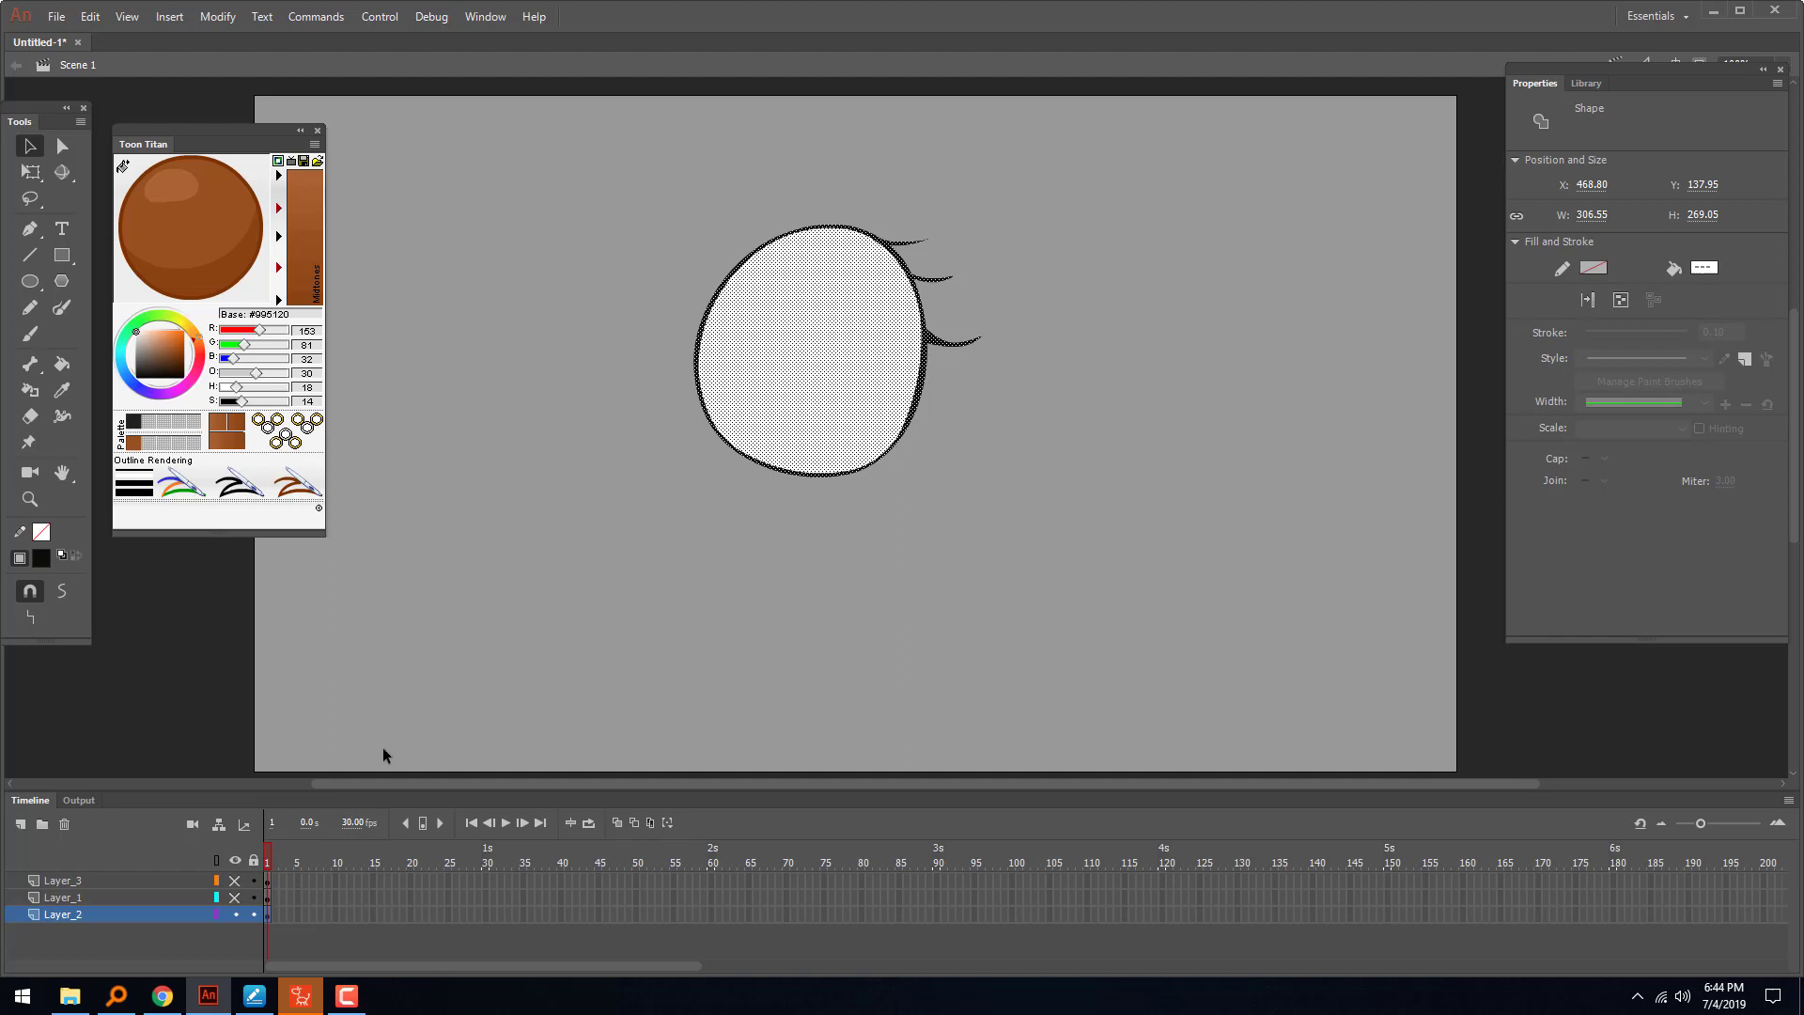
- Show Layer_1 and move the iris so it overlaps the left edge of the eye
click(235, 897)
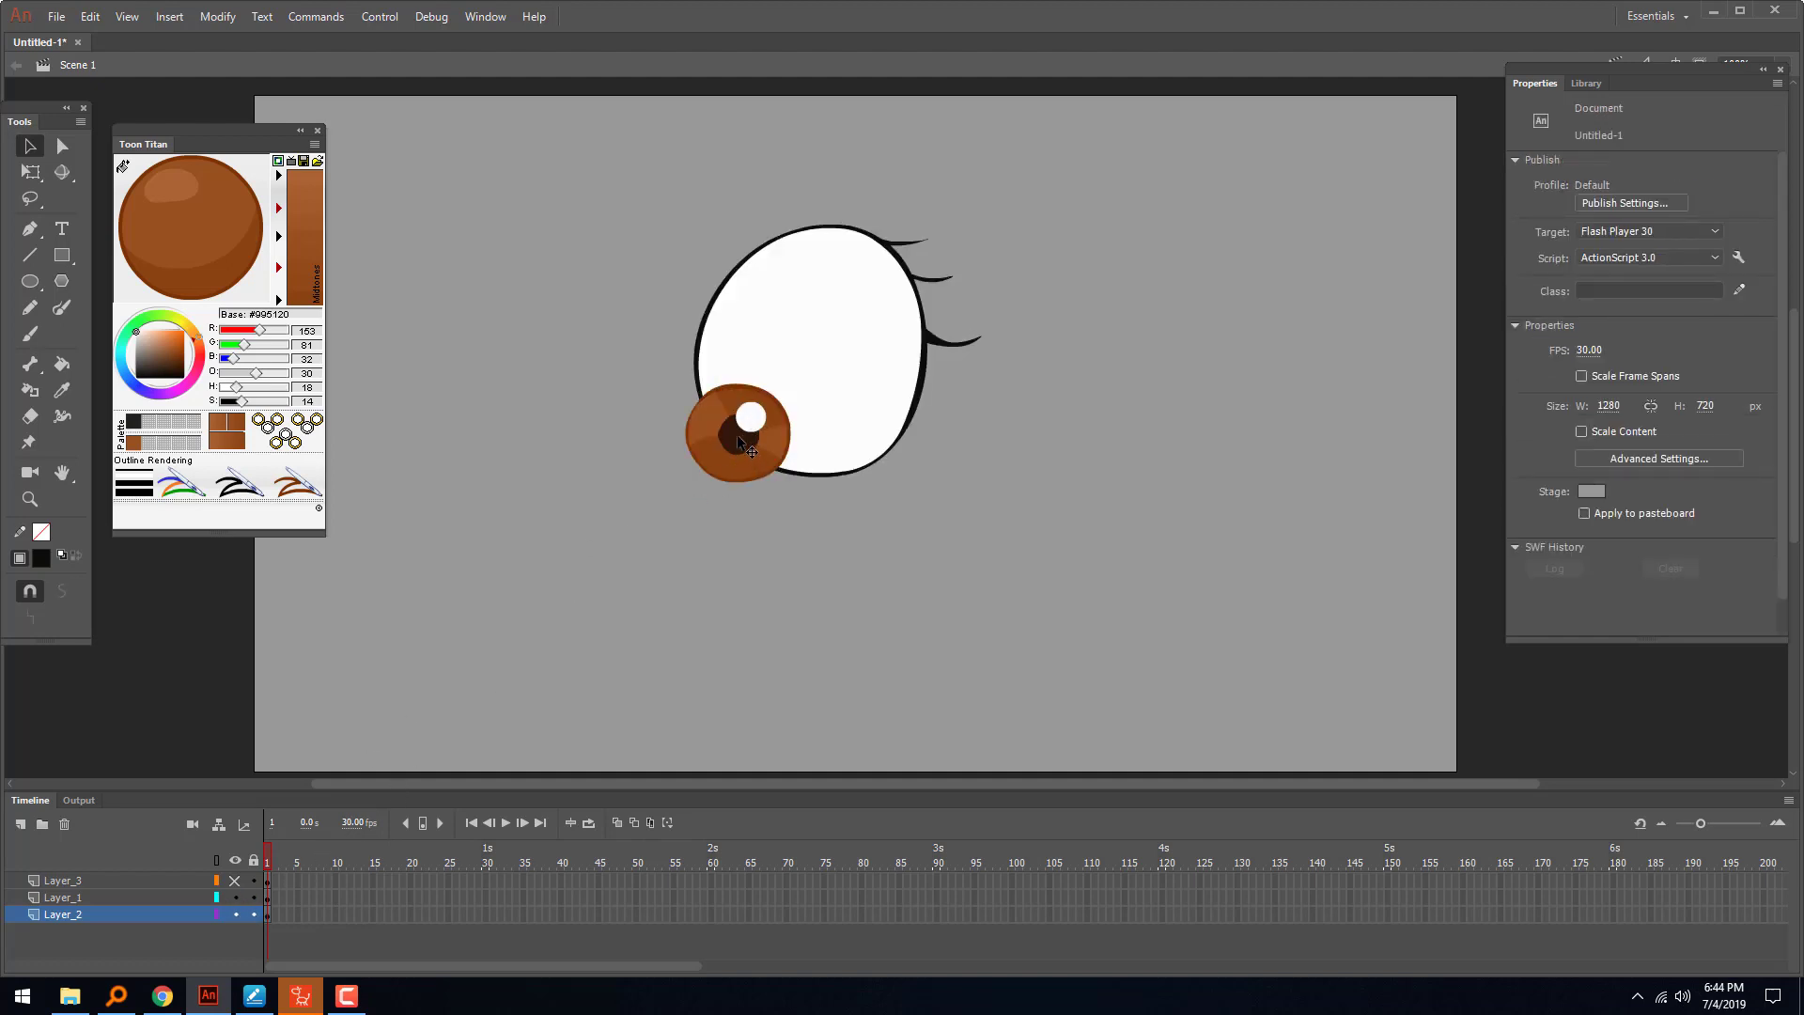
drag(736, 434, 775, 241)
drag(658, 293, 700, 372)
click(614, 555)
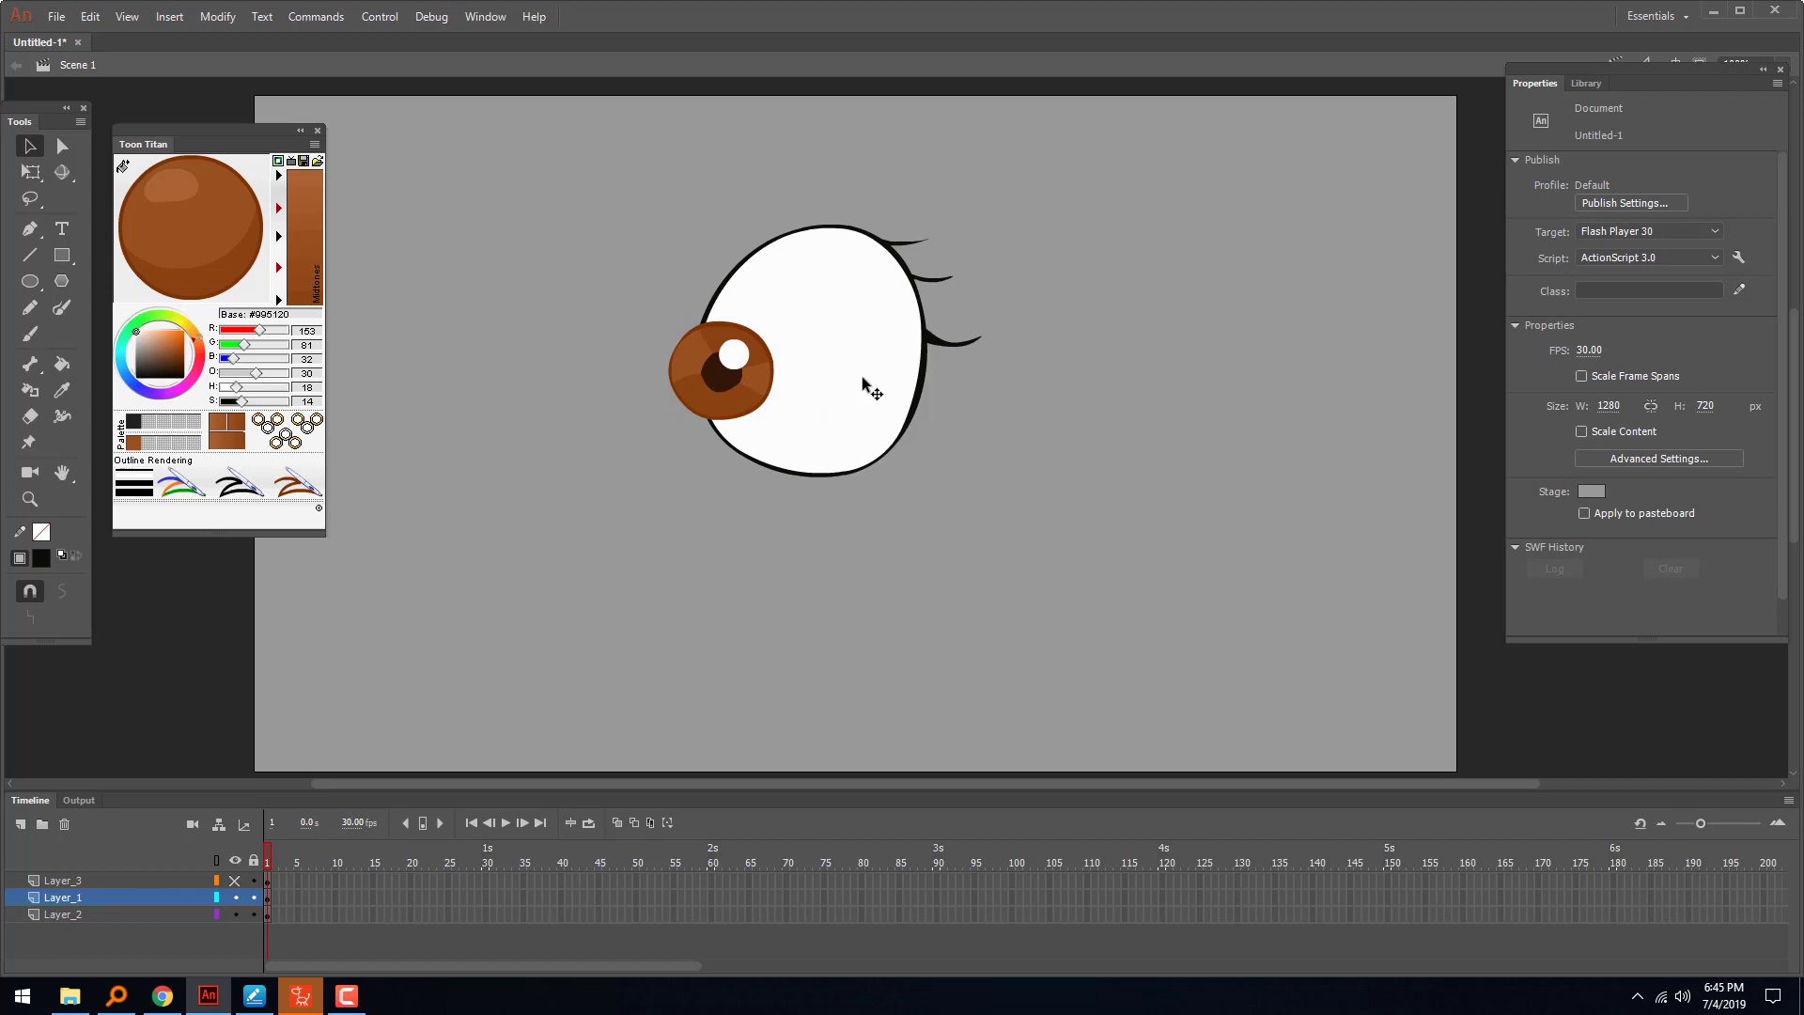
- Show Layer_3 briefly to check its white fill against the iris, and hide it again
click(235, 880)
click(808, 357)
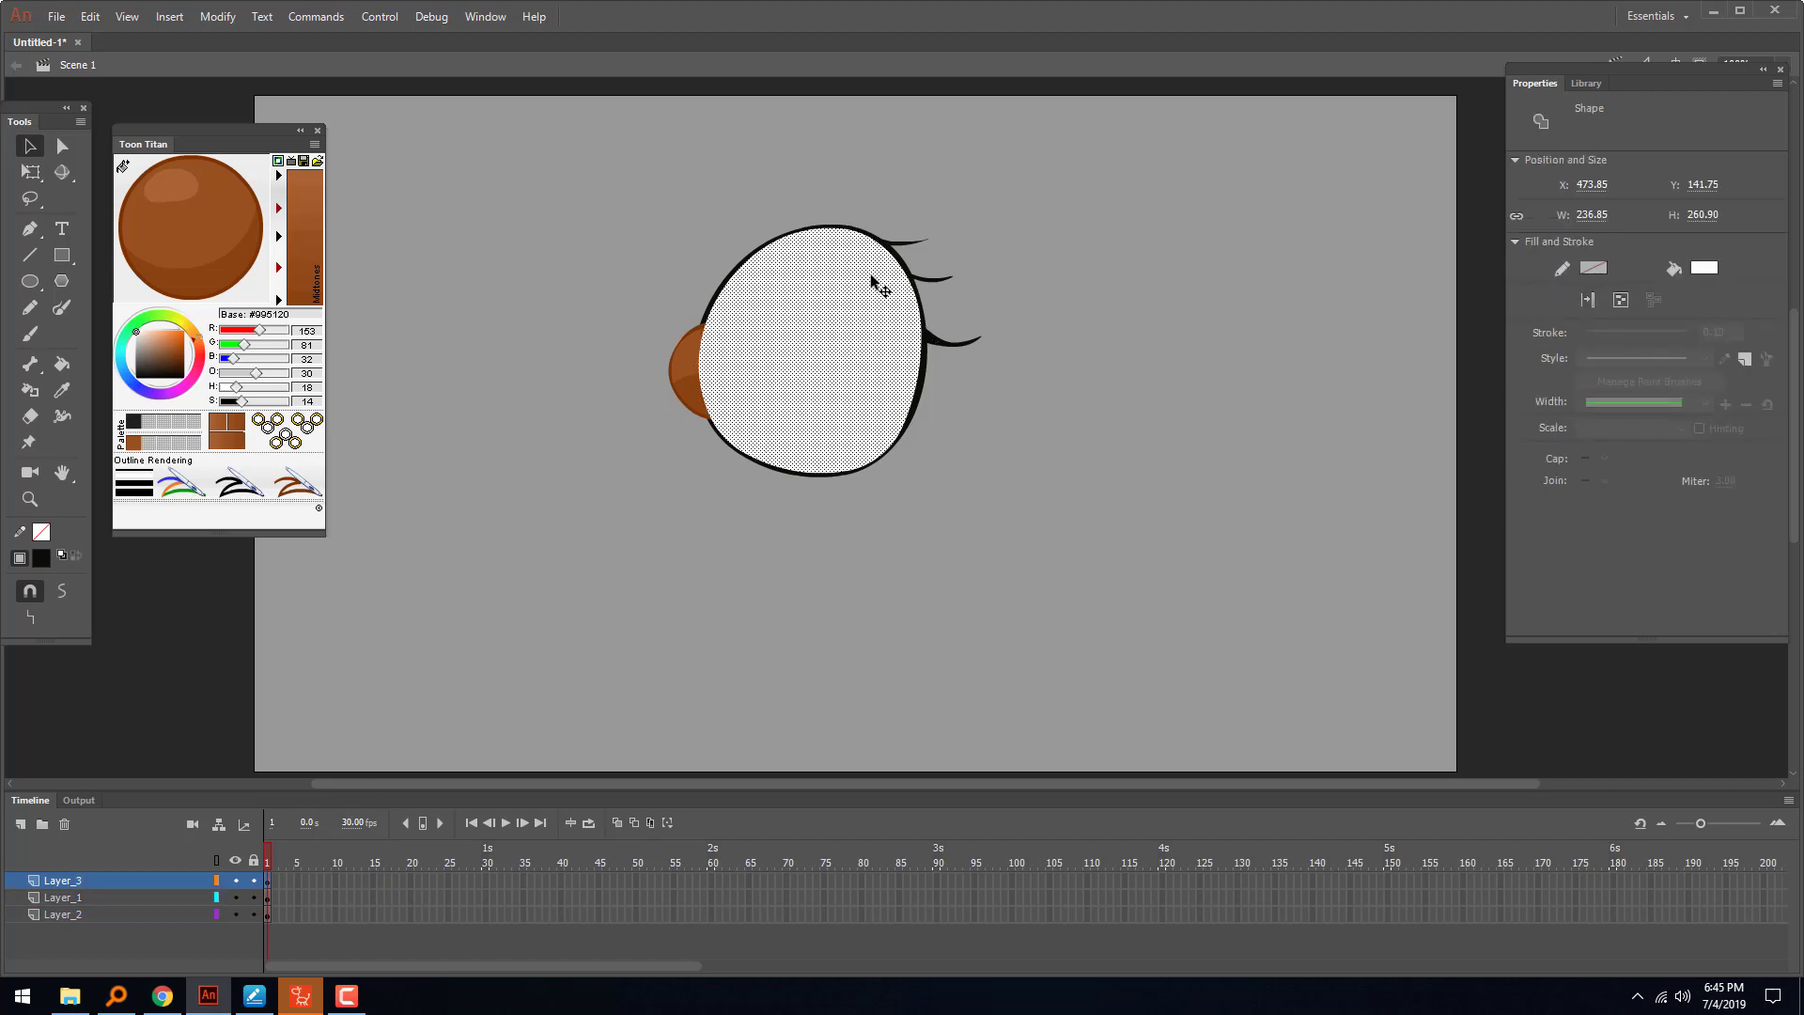
click(235, 880)
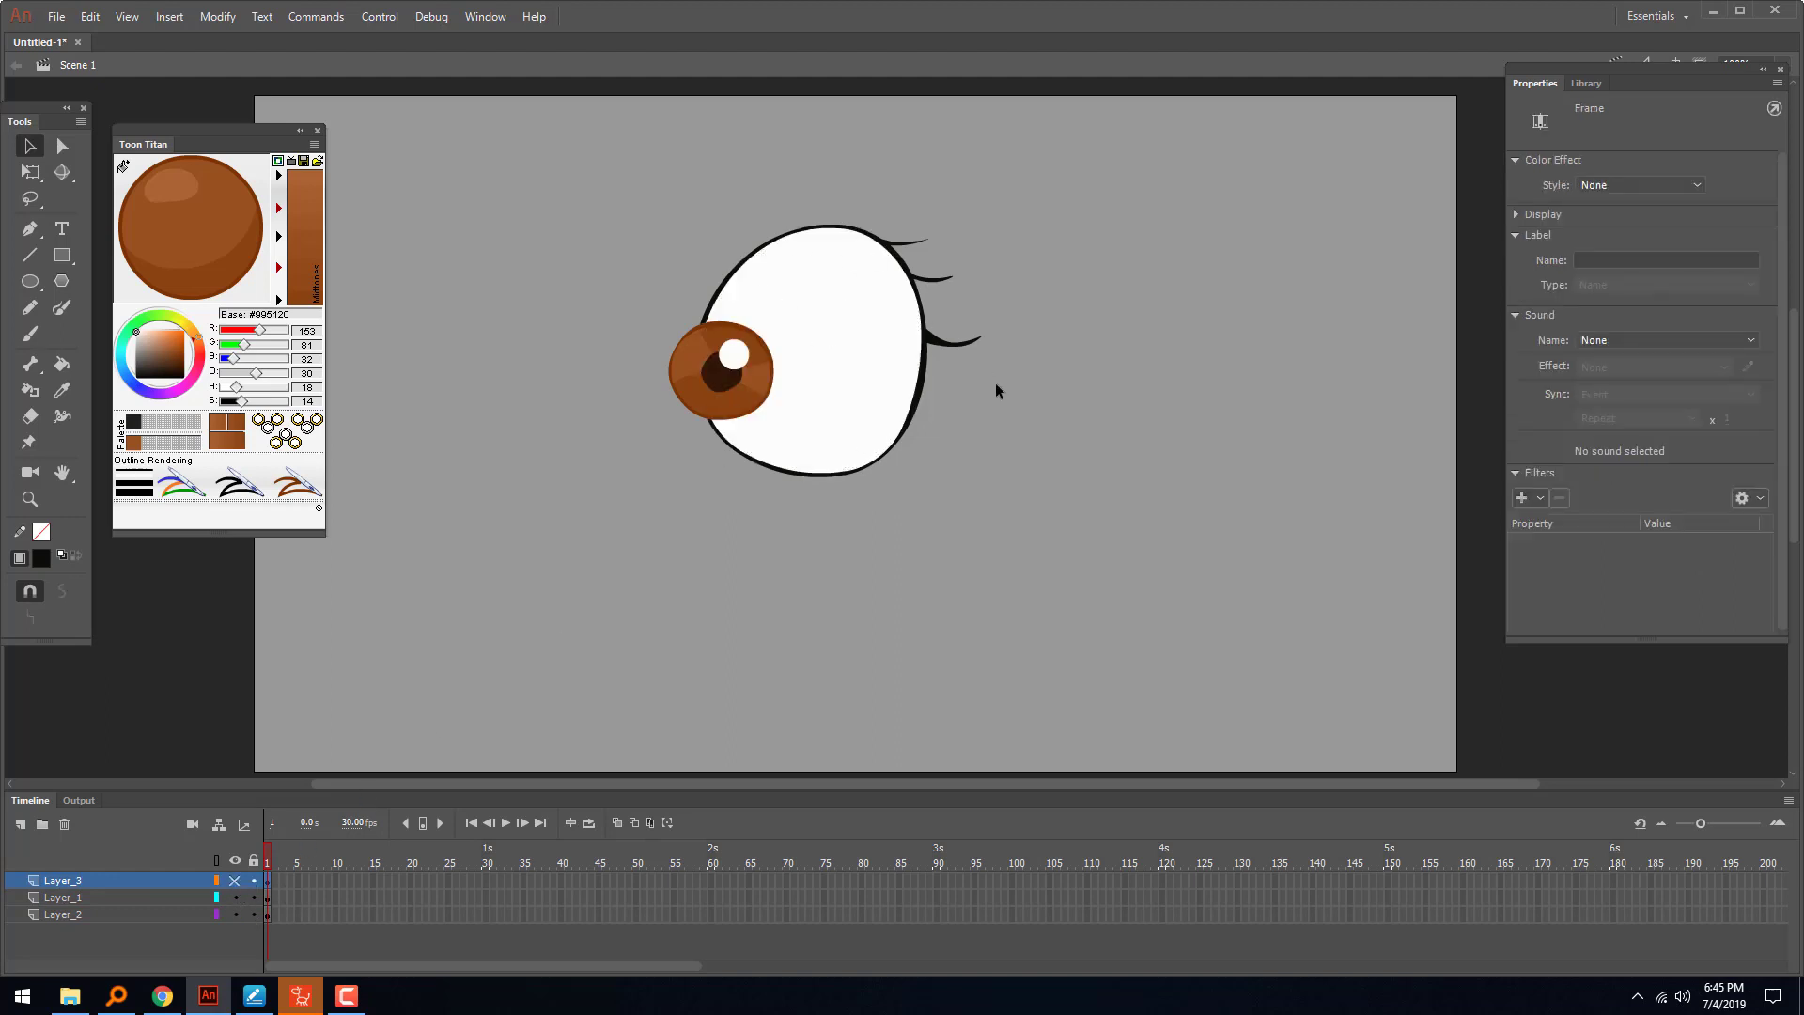
- Rename Layer_2 as image and Layer_1 as pupil
click(70, 916)
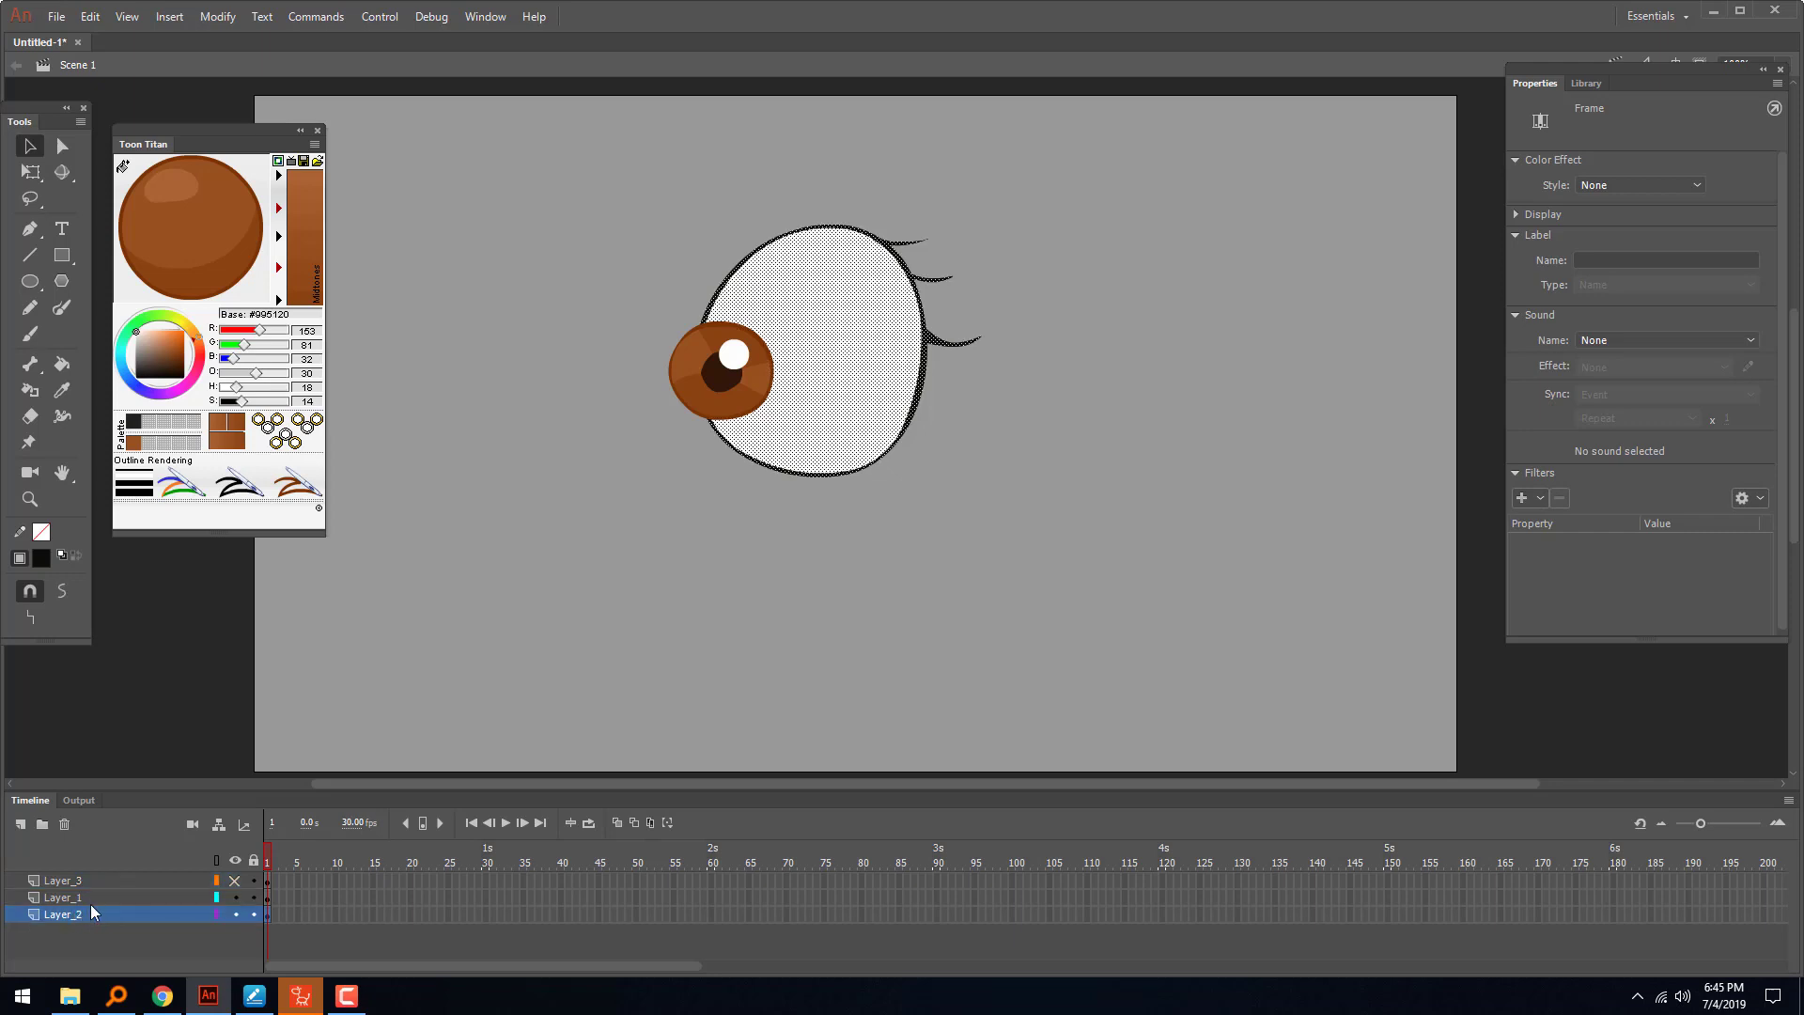
double_click(71, 912)
key(BackSpace)
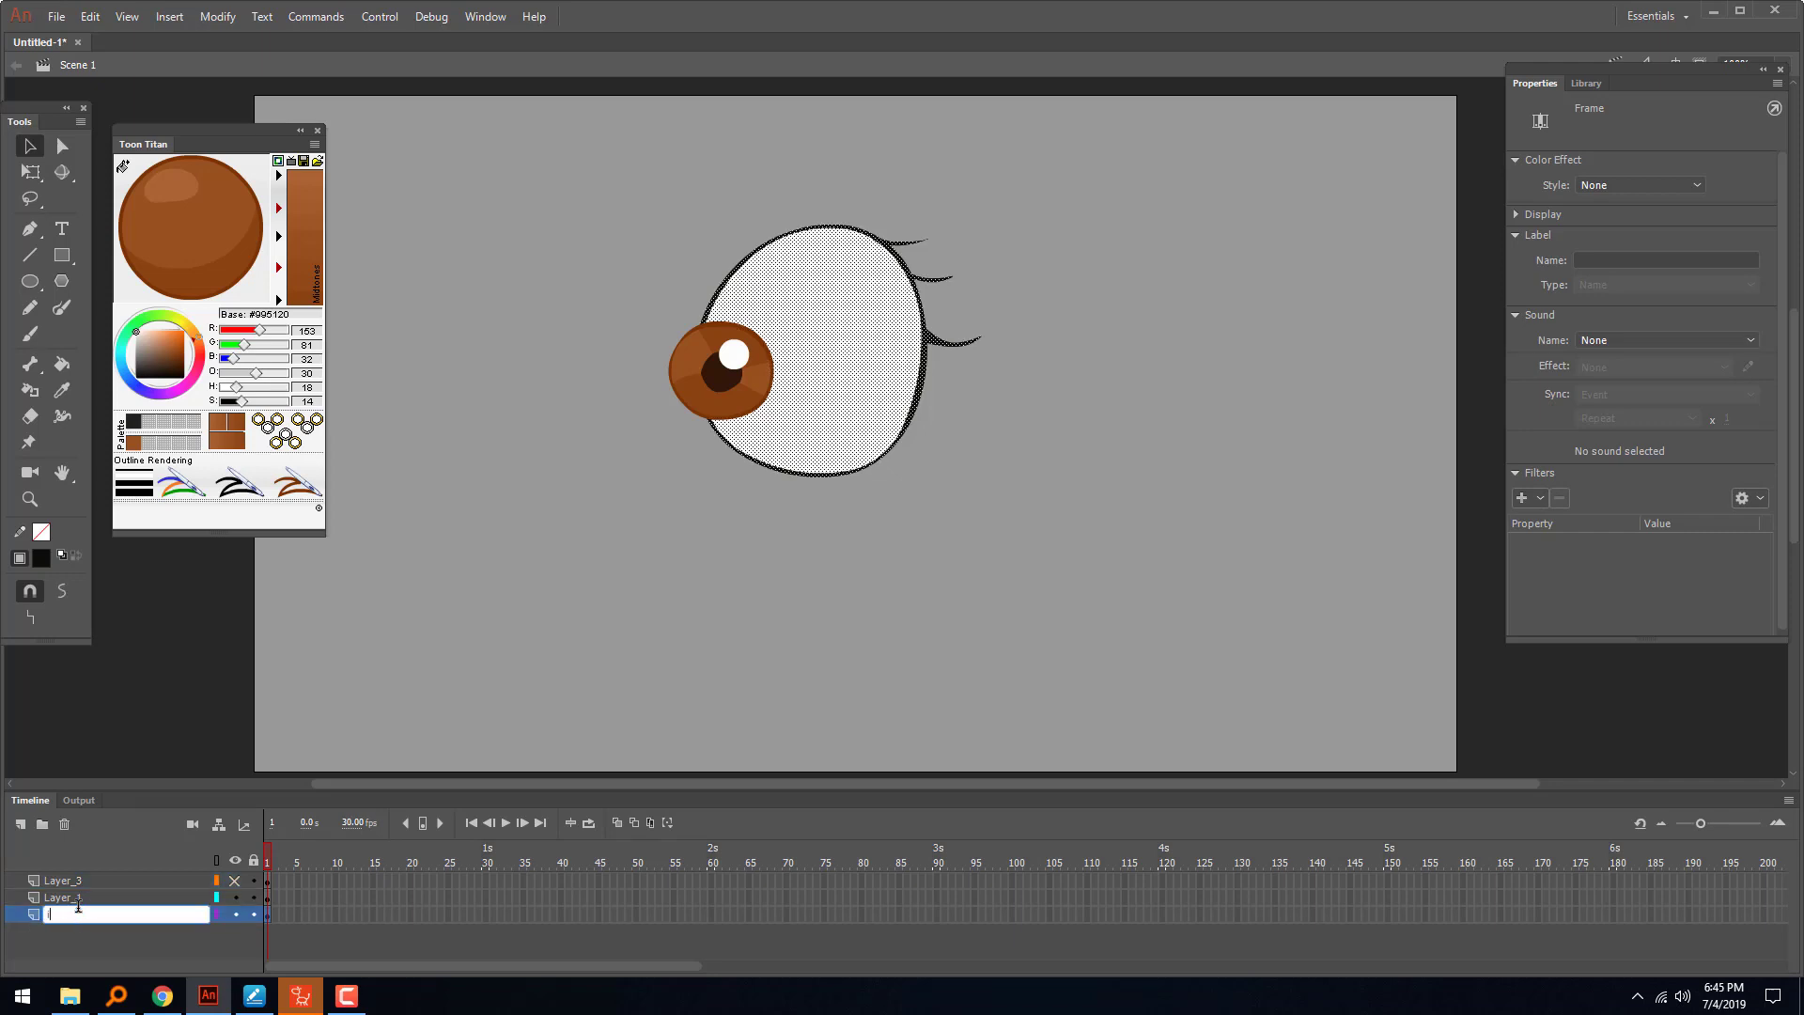
text(image)
double_click(89, 897)
text(pu)
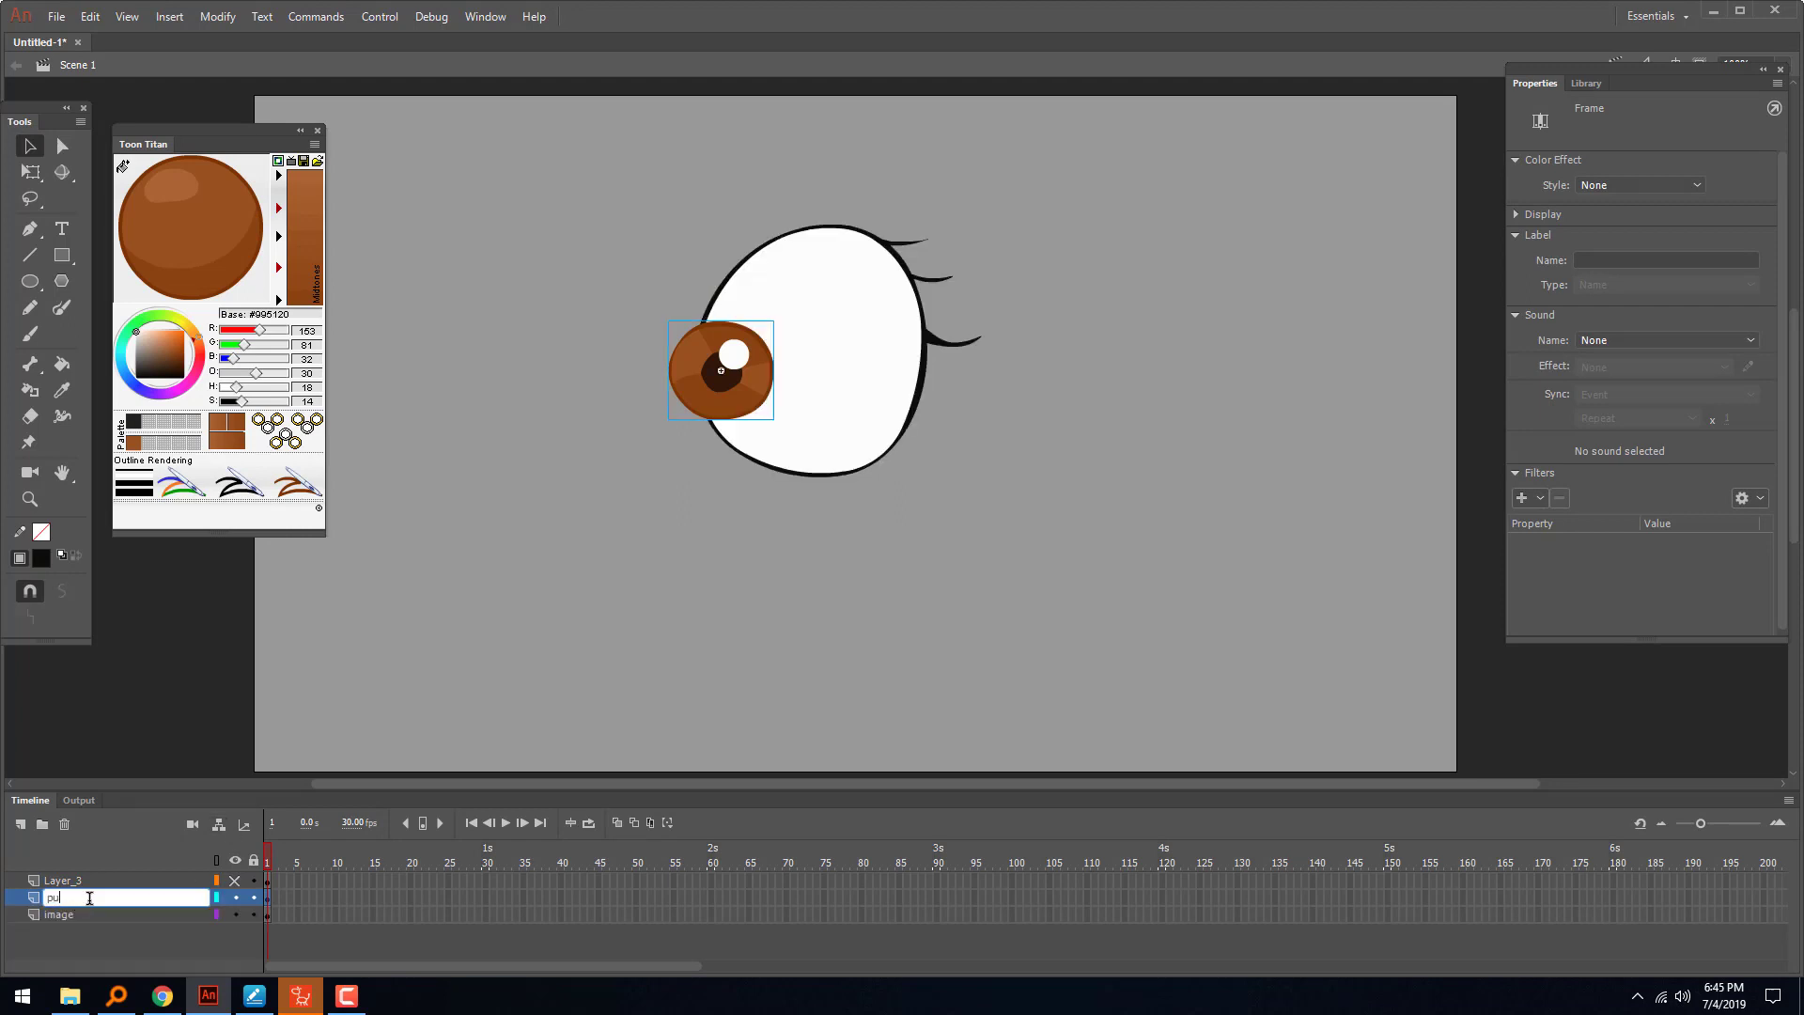
text(pil)
- Rename Layer_3 as mask and accept the program's adjustment of the layer name
click(83, 883)
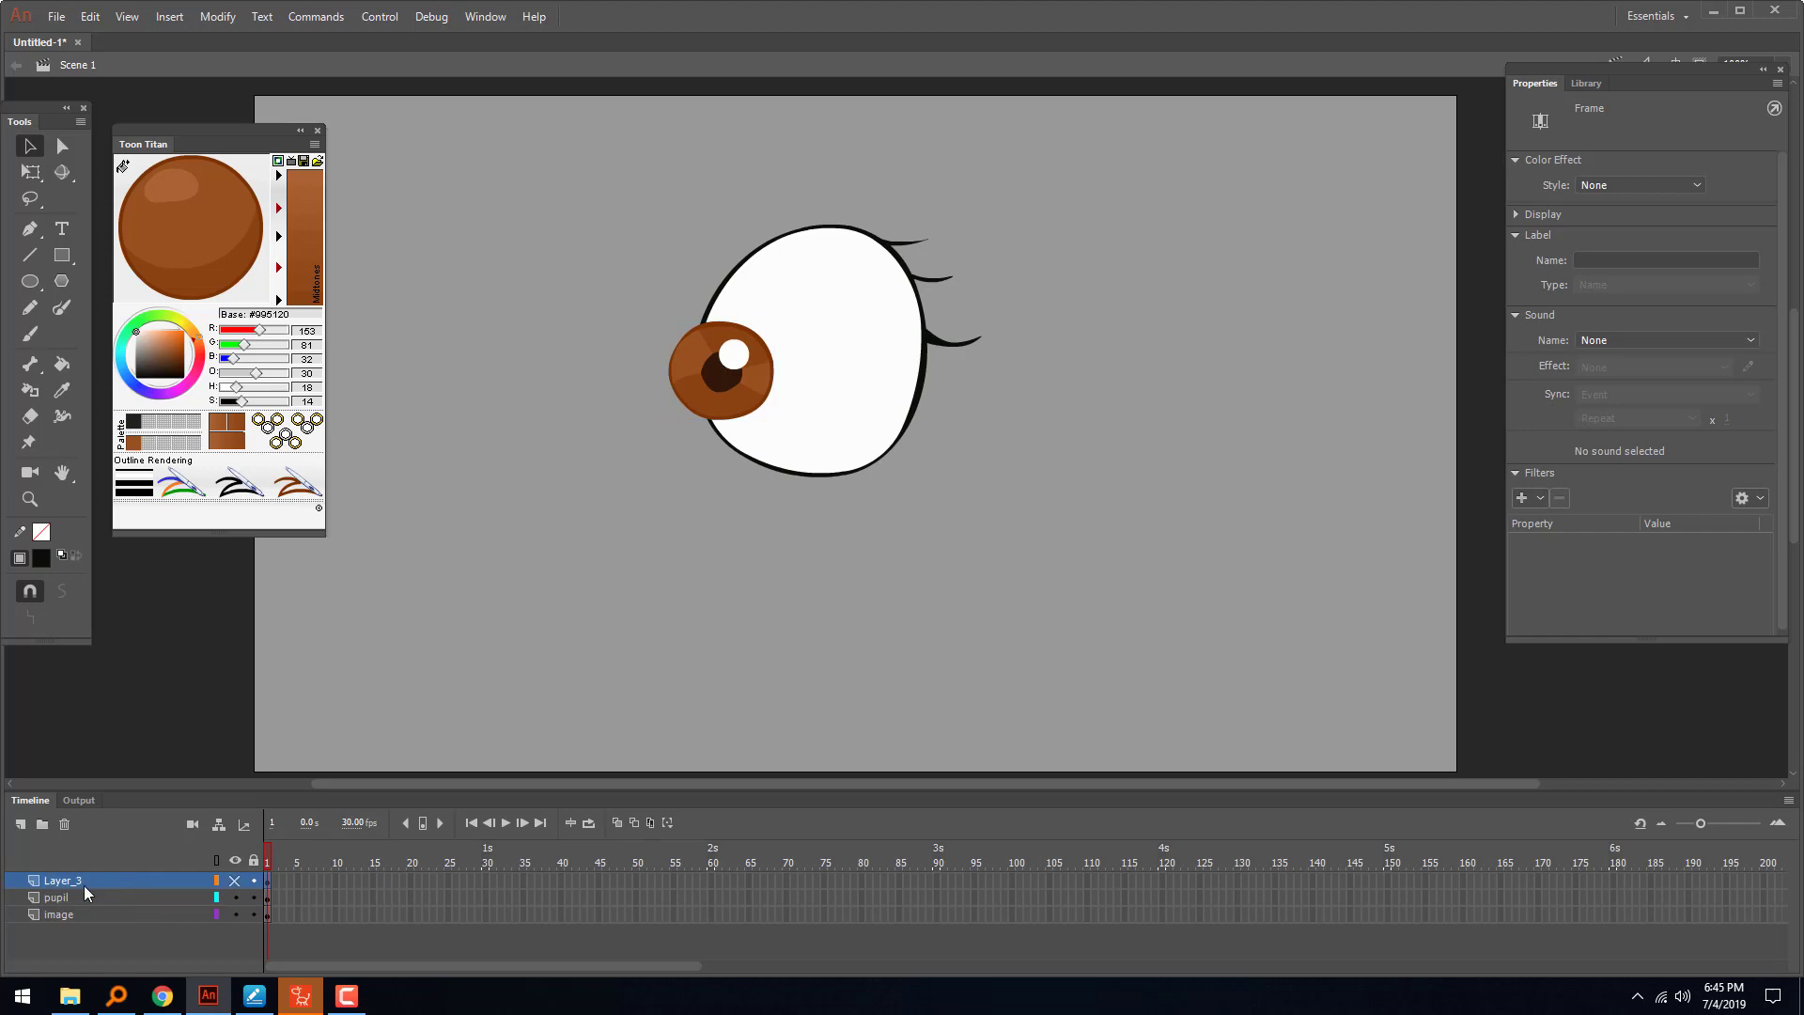
double_click(83, 879)
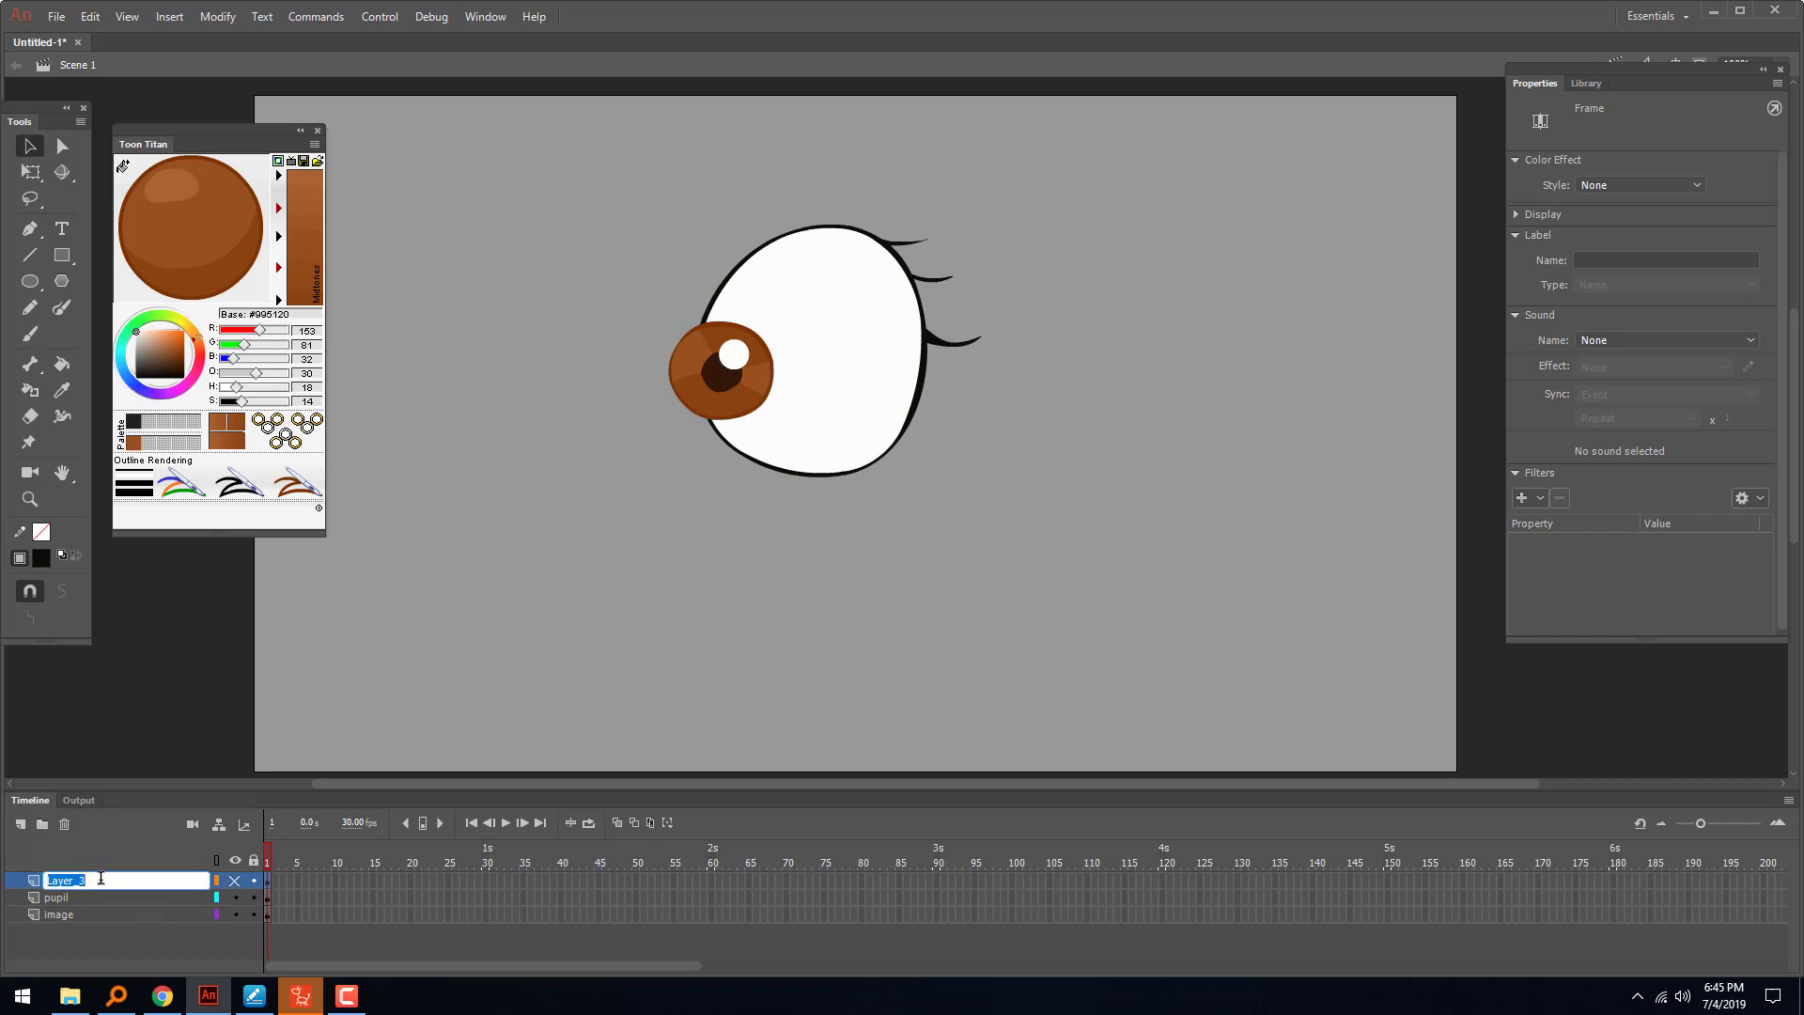
text(mask)
key(Return)
click(982, 528)
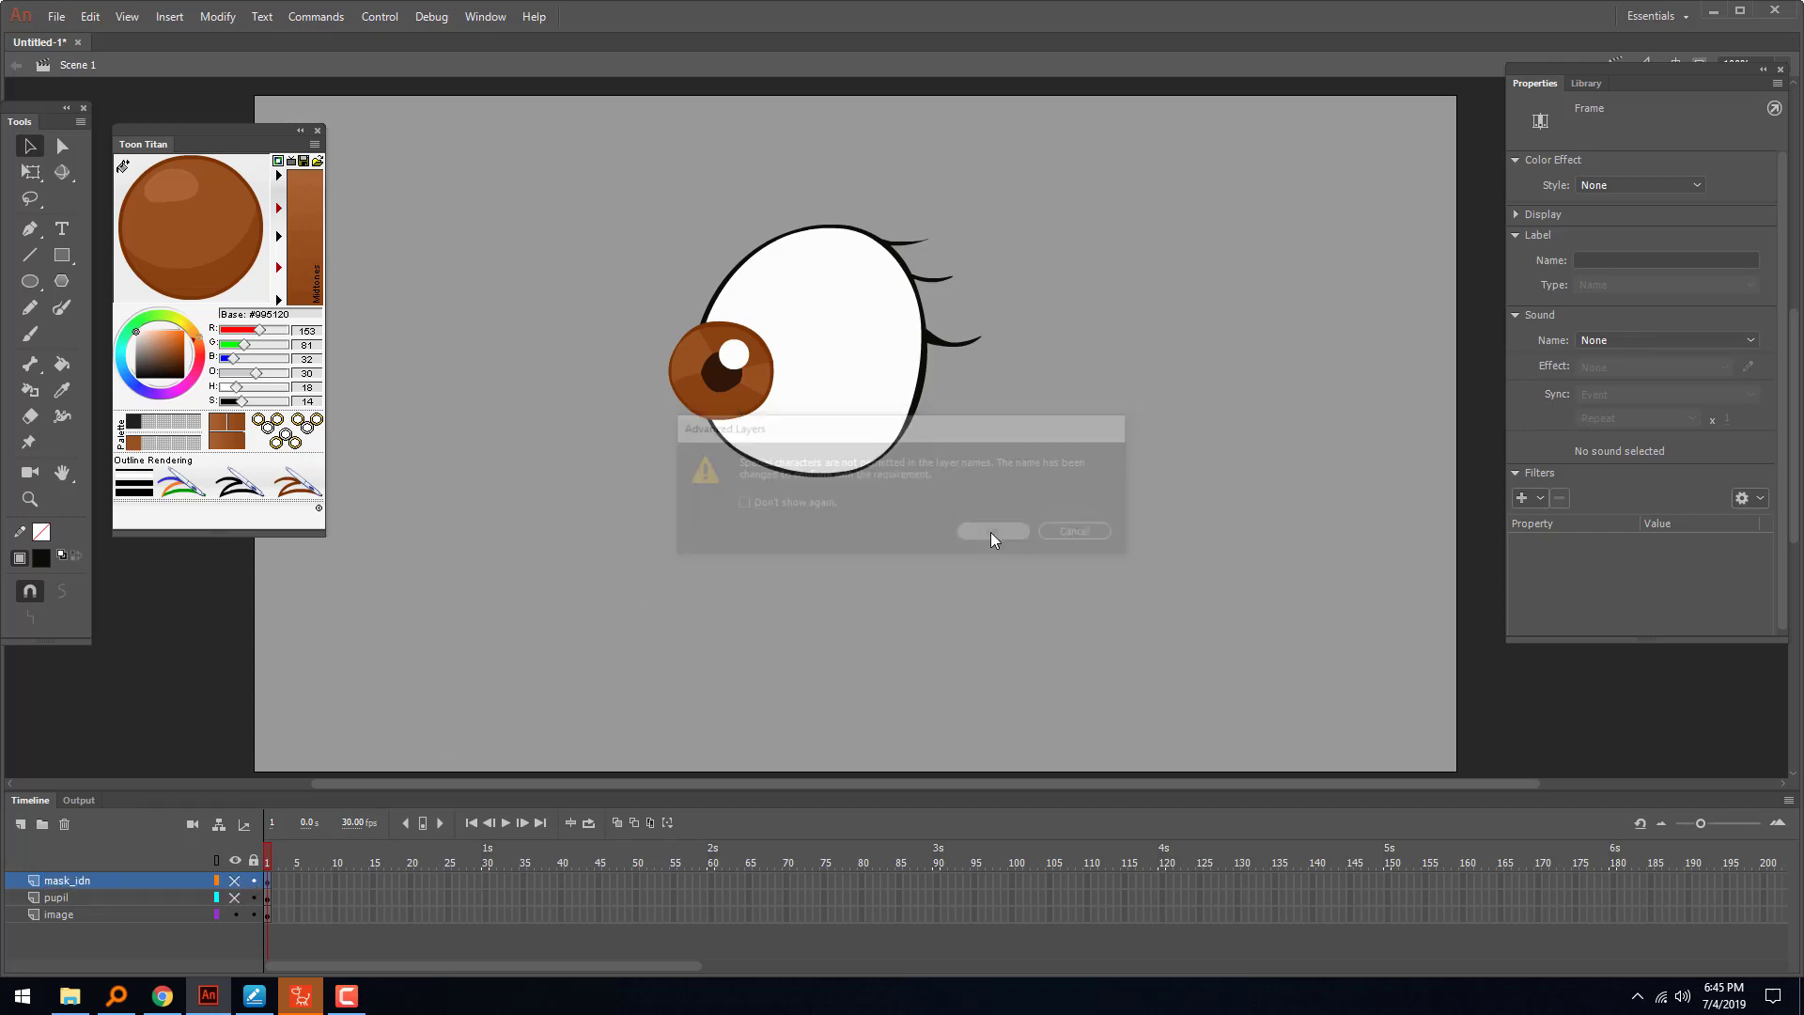
- Try to shorten the mask_idn layer's name to mask, accepting the name correction each time
double_click(86, 879)
click(106, 877)
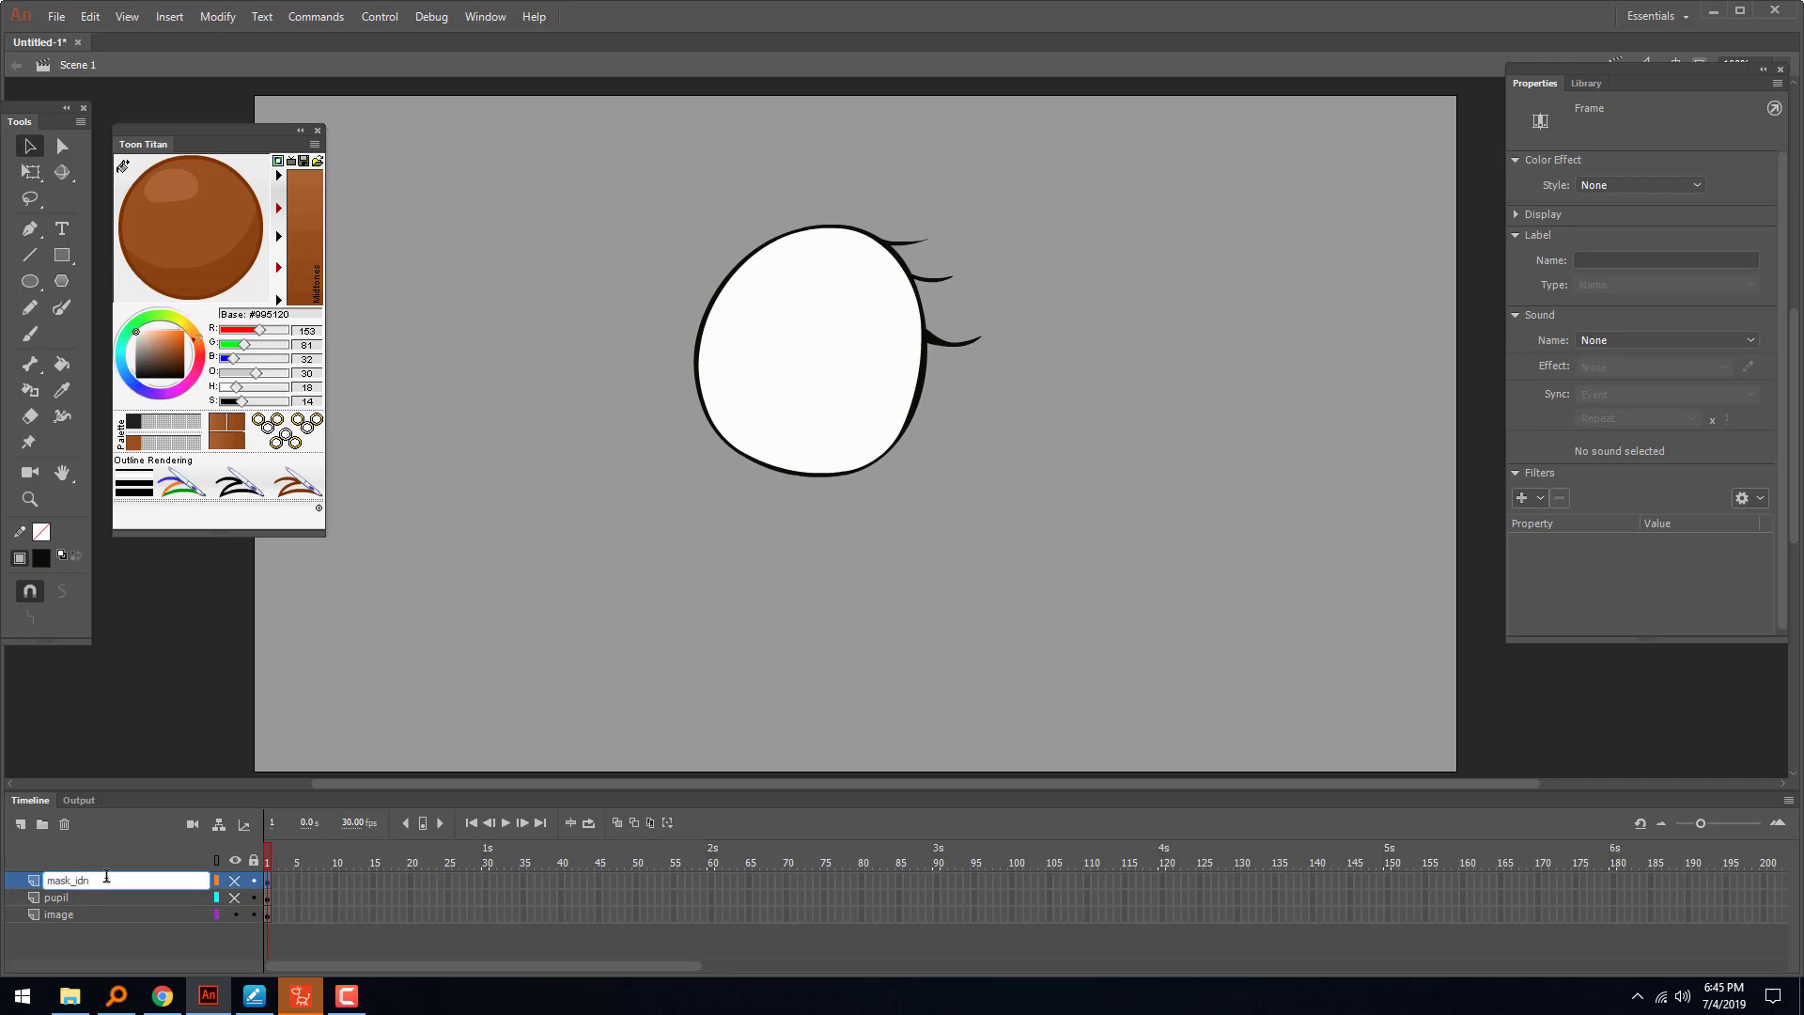
key(Return)
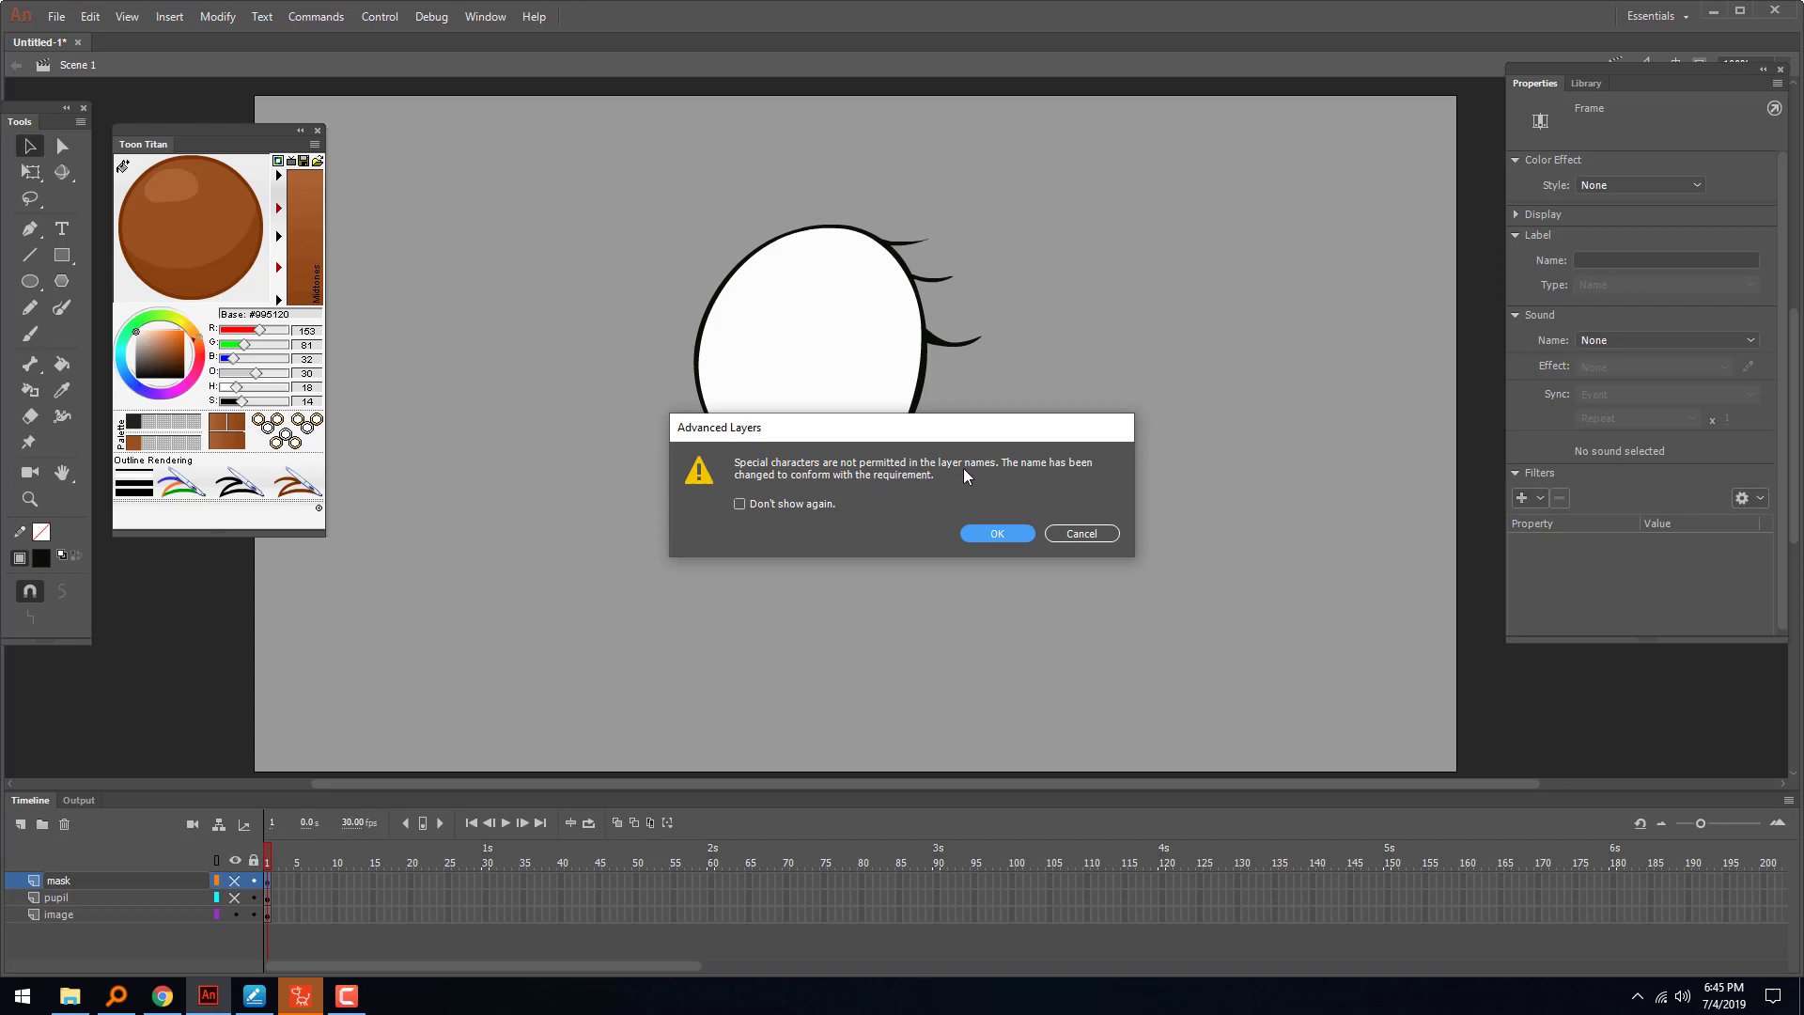
click(997, 533)
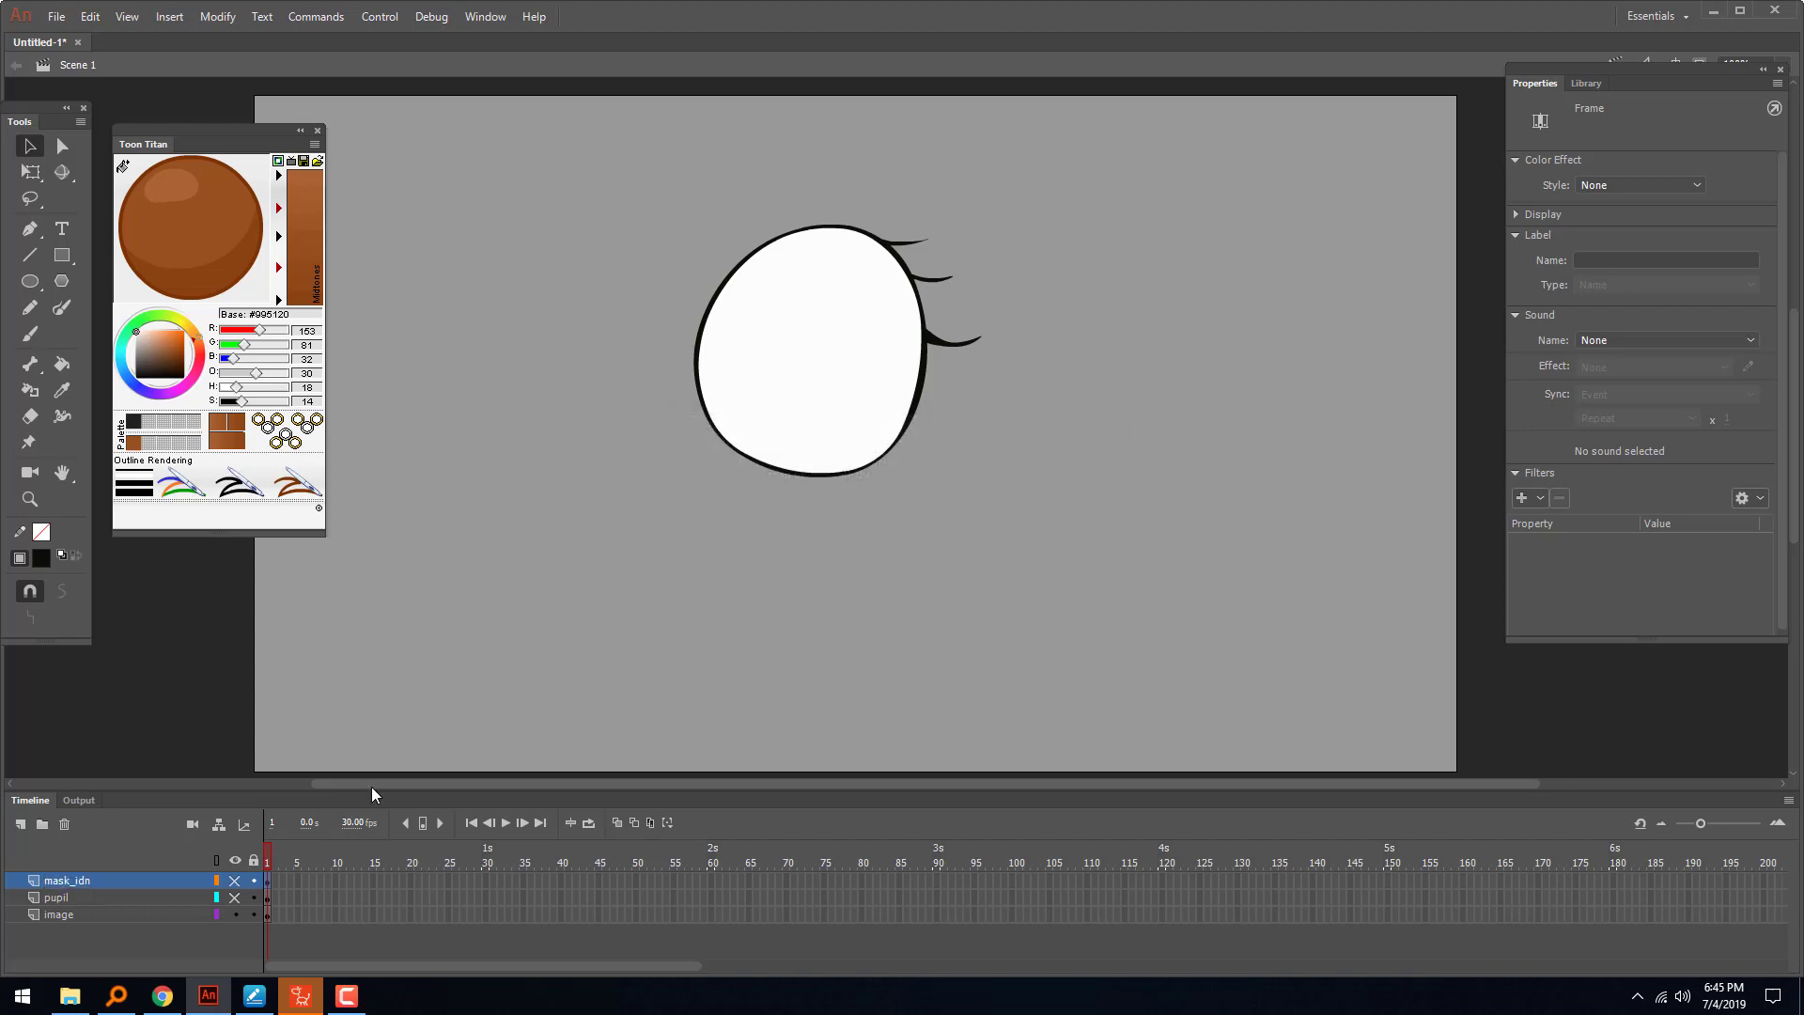
double_click(88, 880)
text(m)
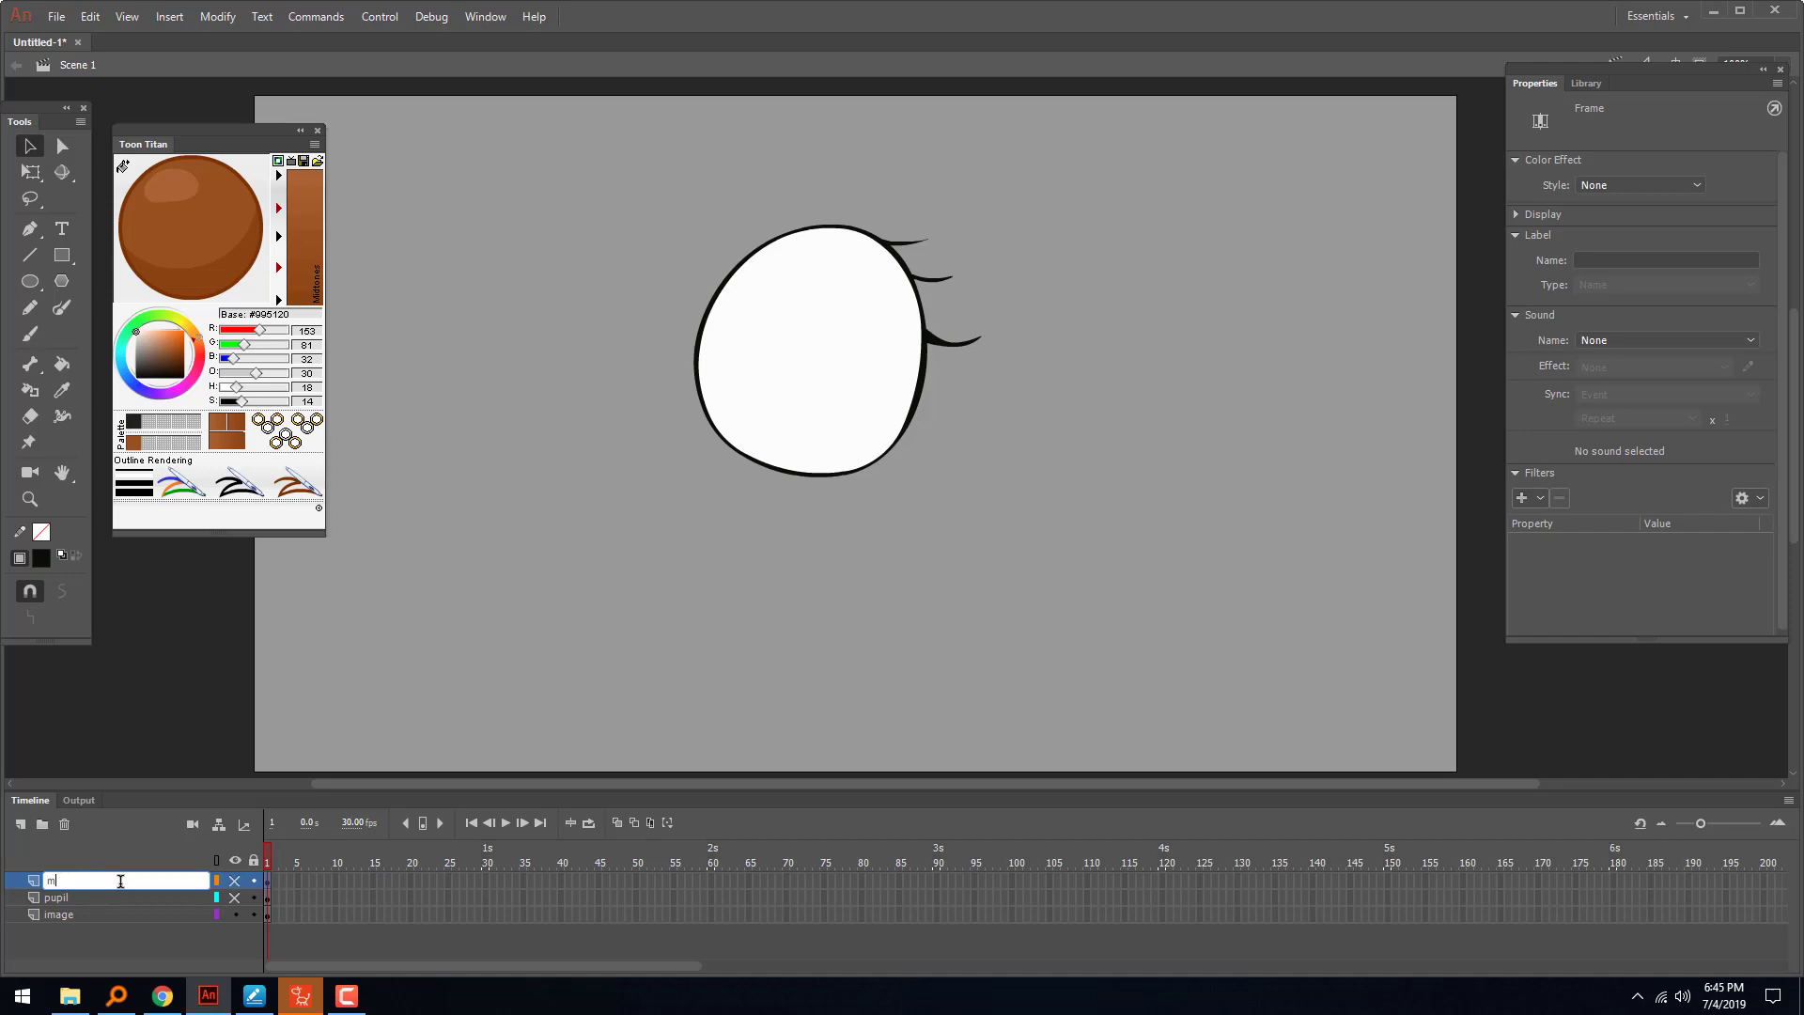
key(Return)
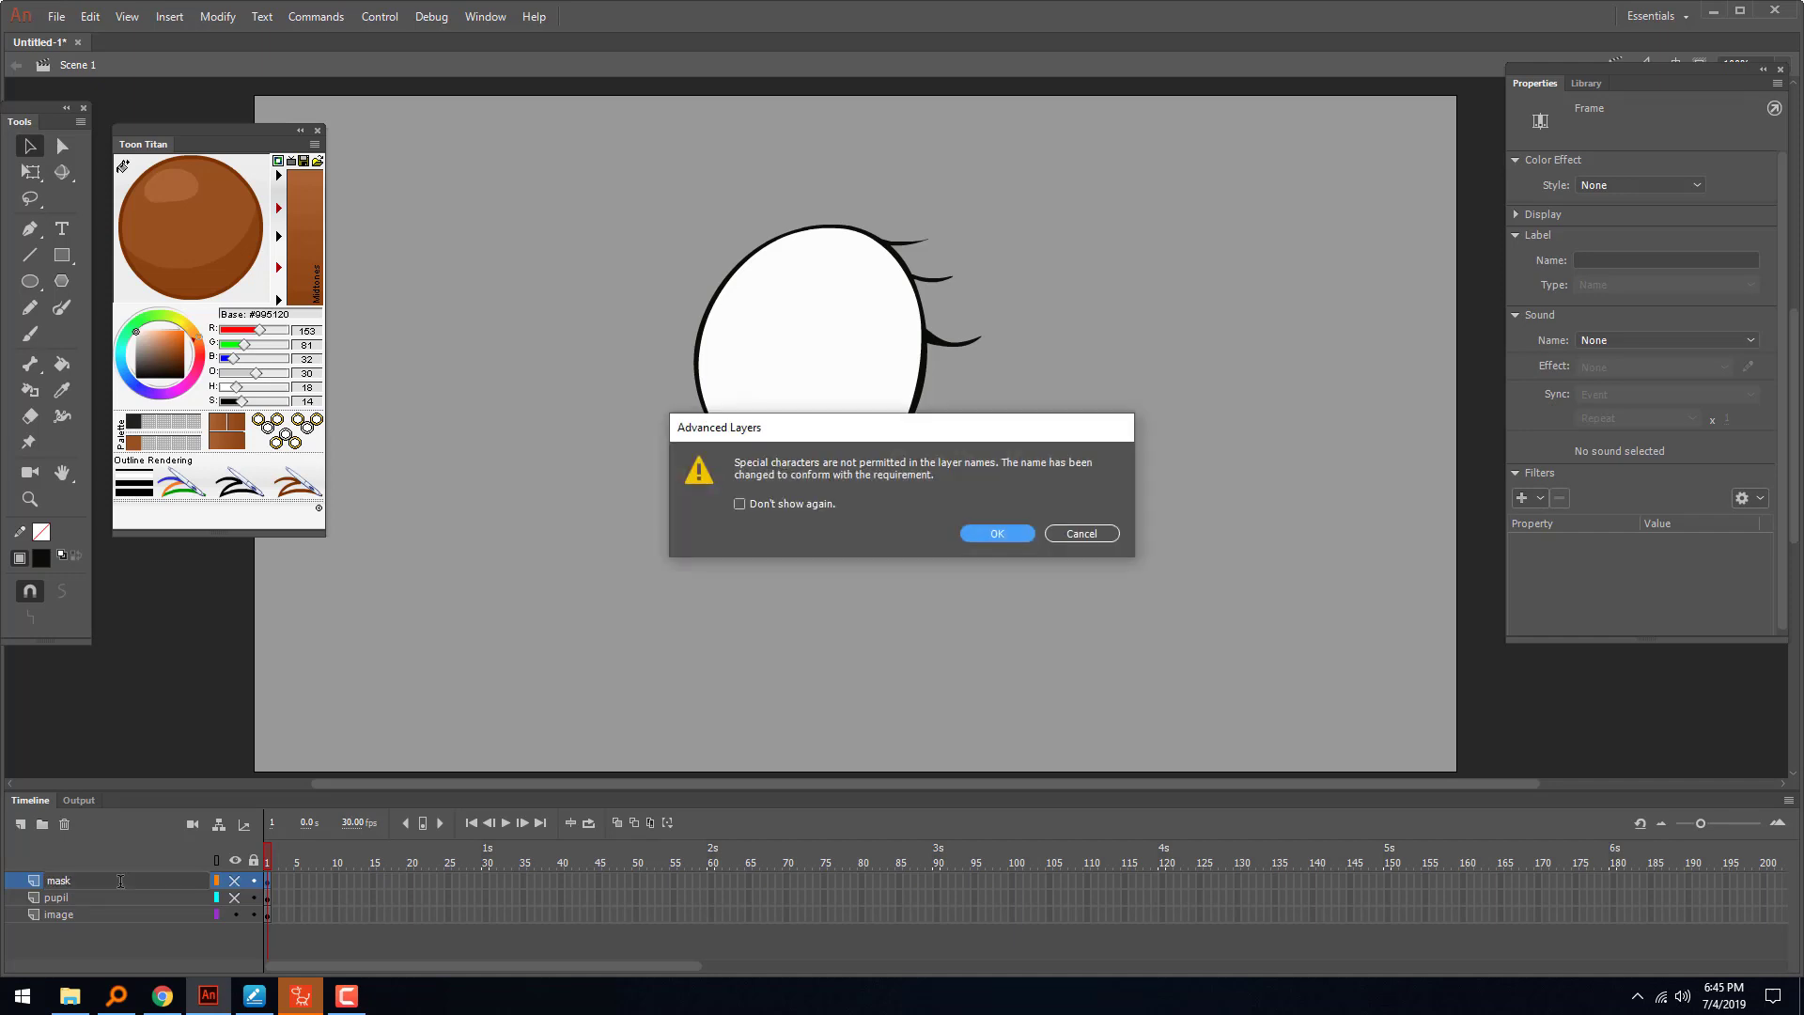
click(1008, 532)
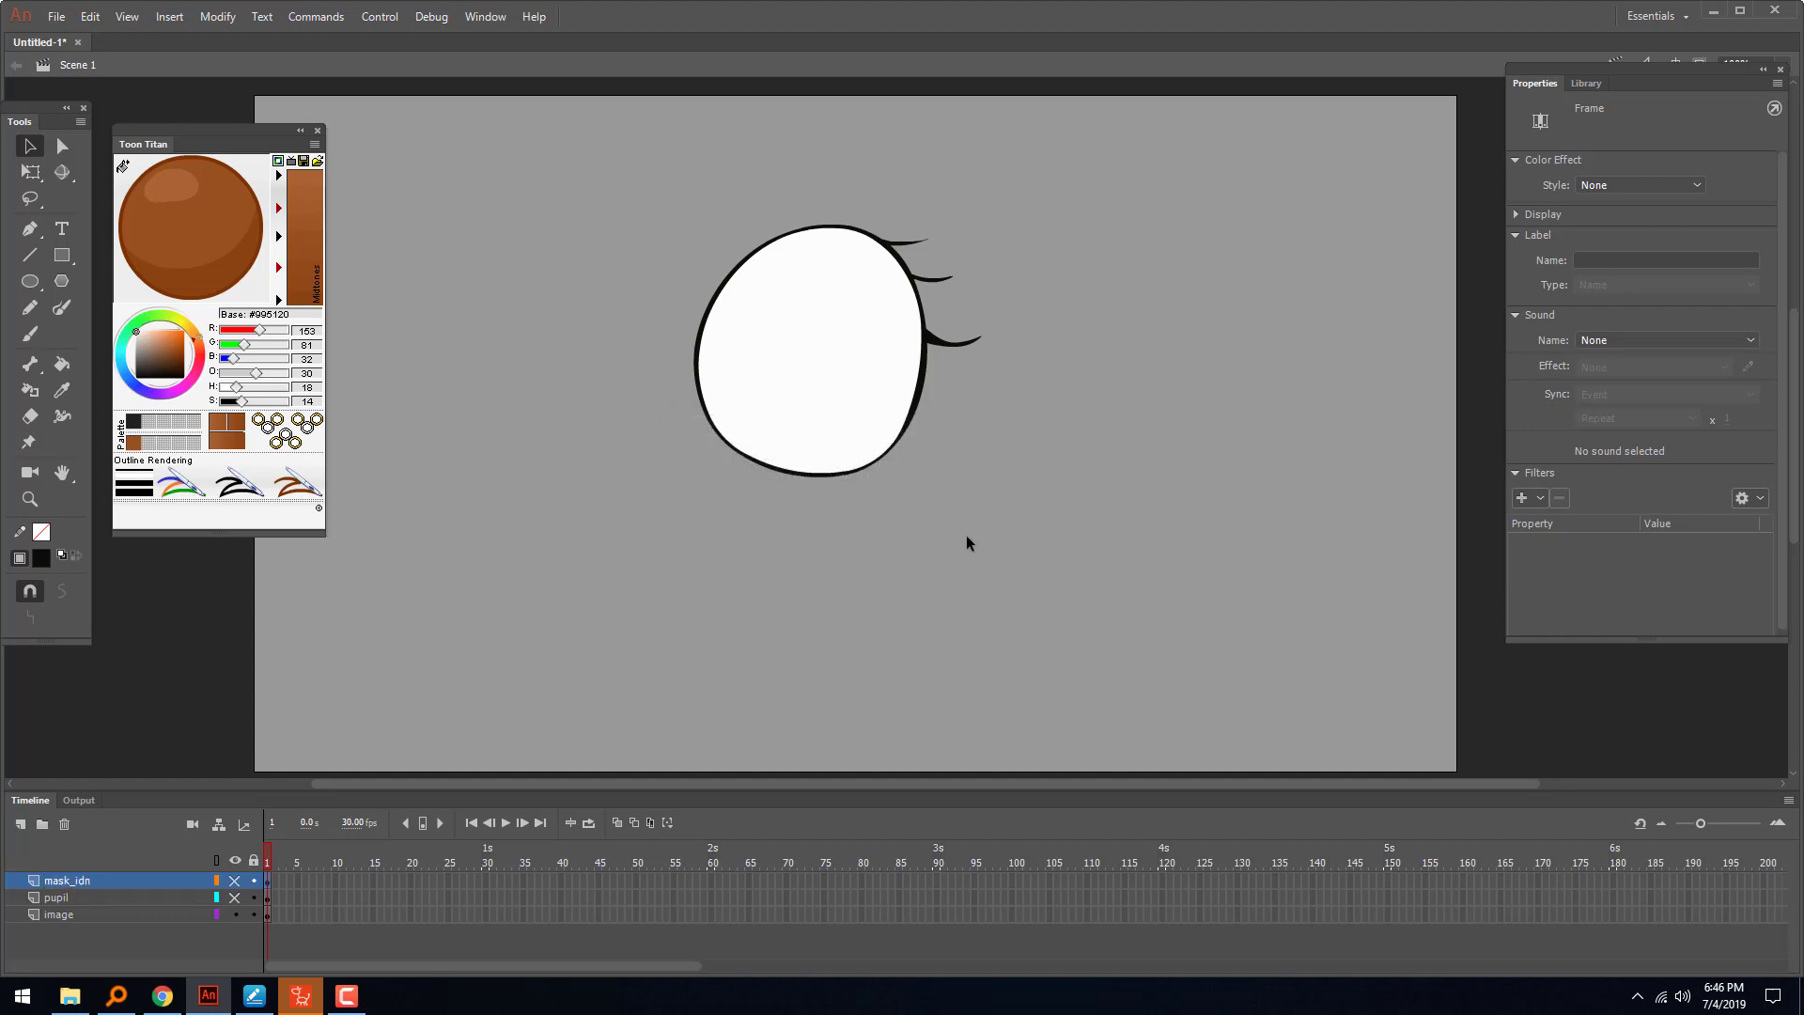
- Compare the full eye on the image layer with the white fill on mask_idn by showing each one alone
click(1005, 465)
drag(1071, 161, 507, 648)
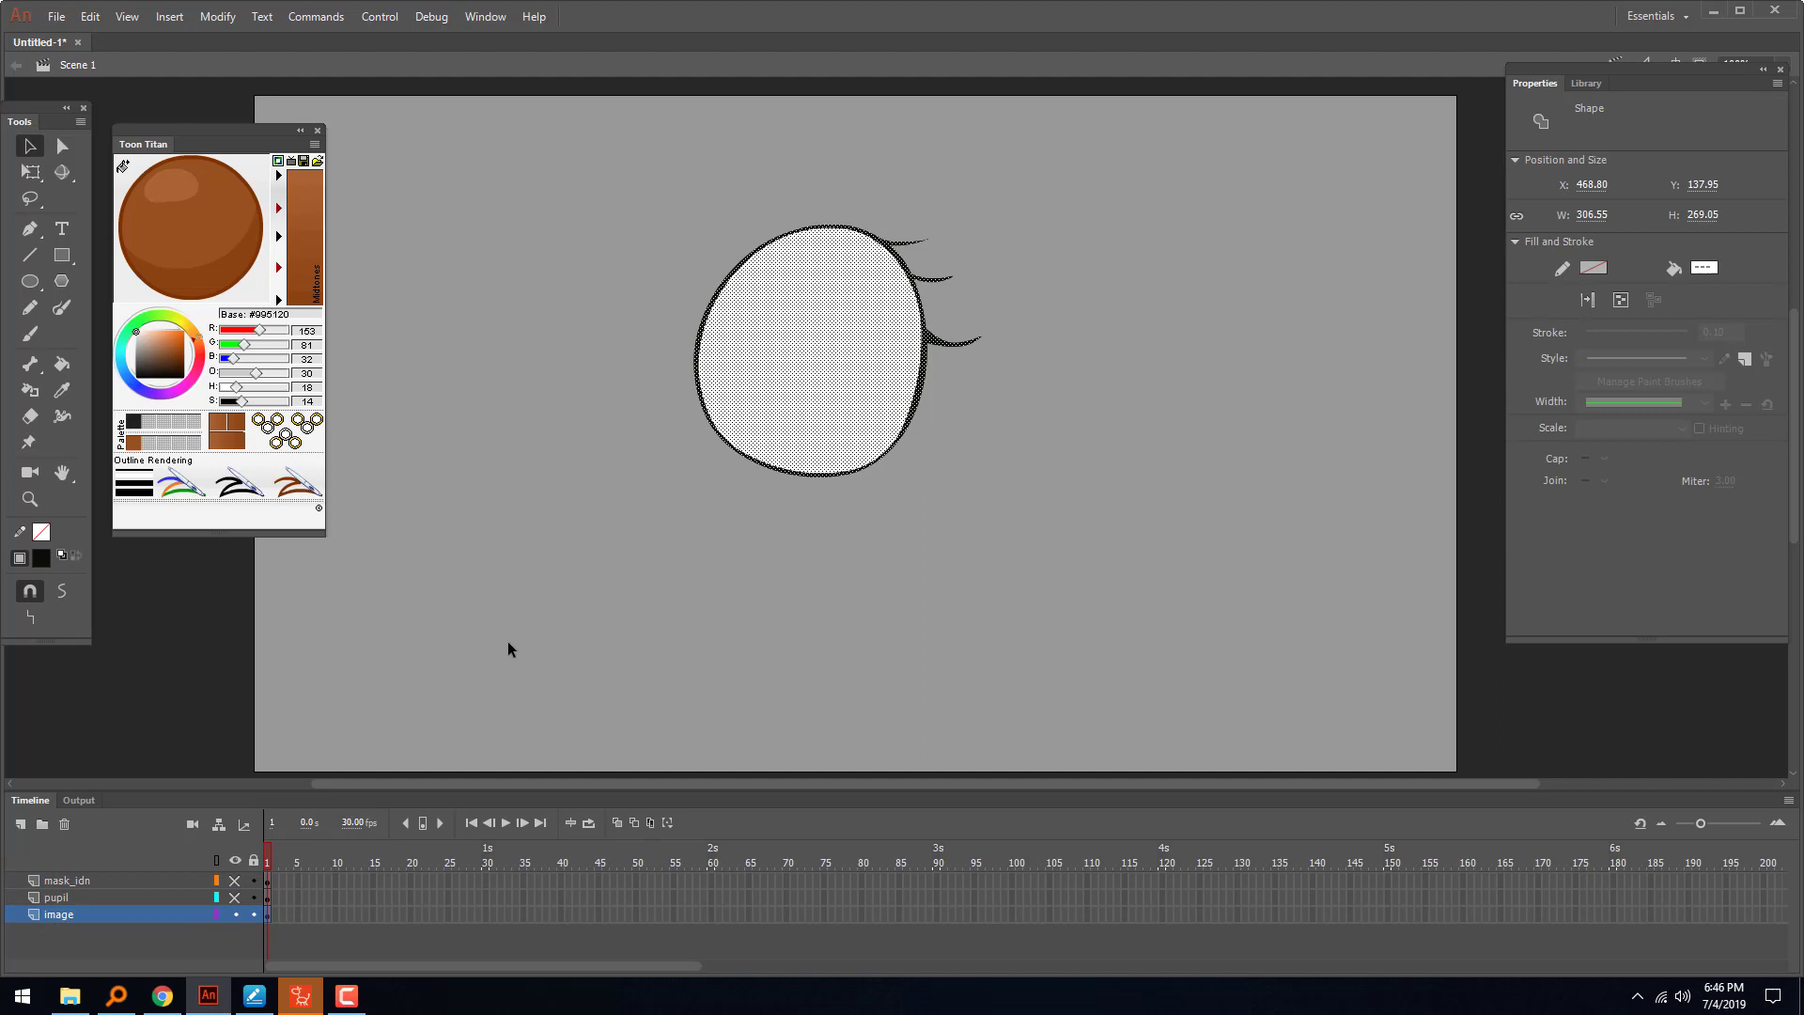
click(236, 910)
click(237, 880)
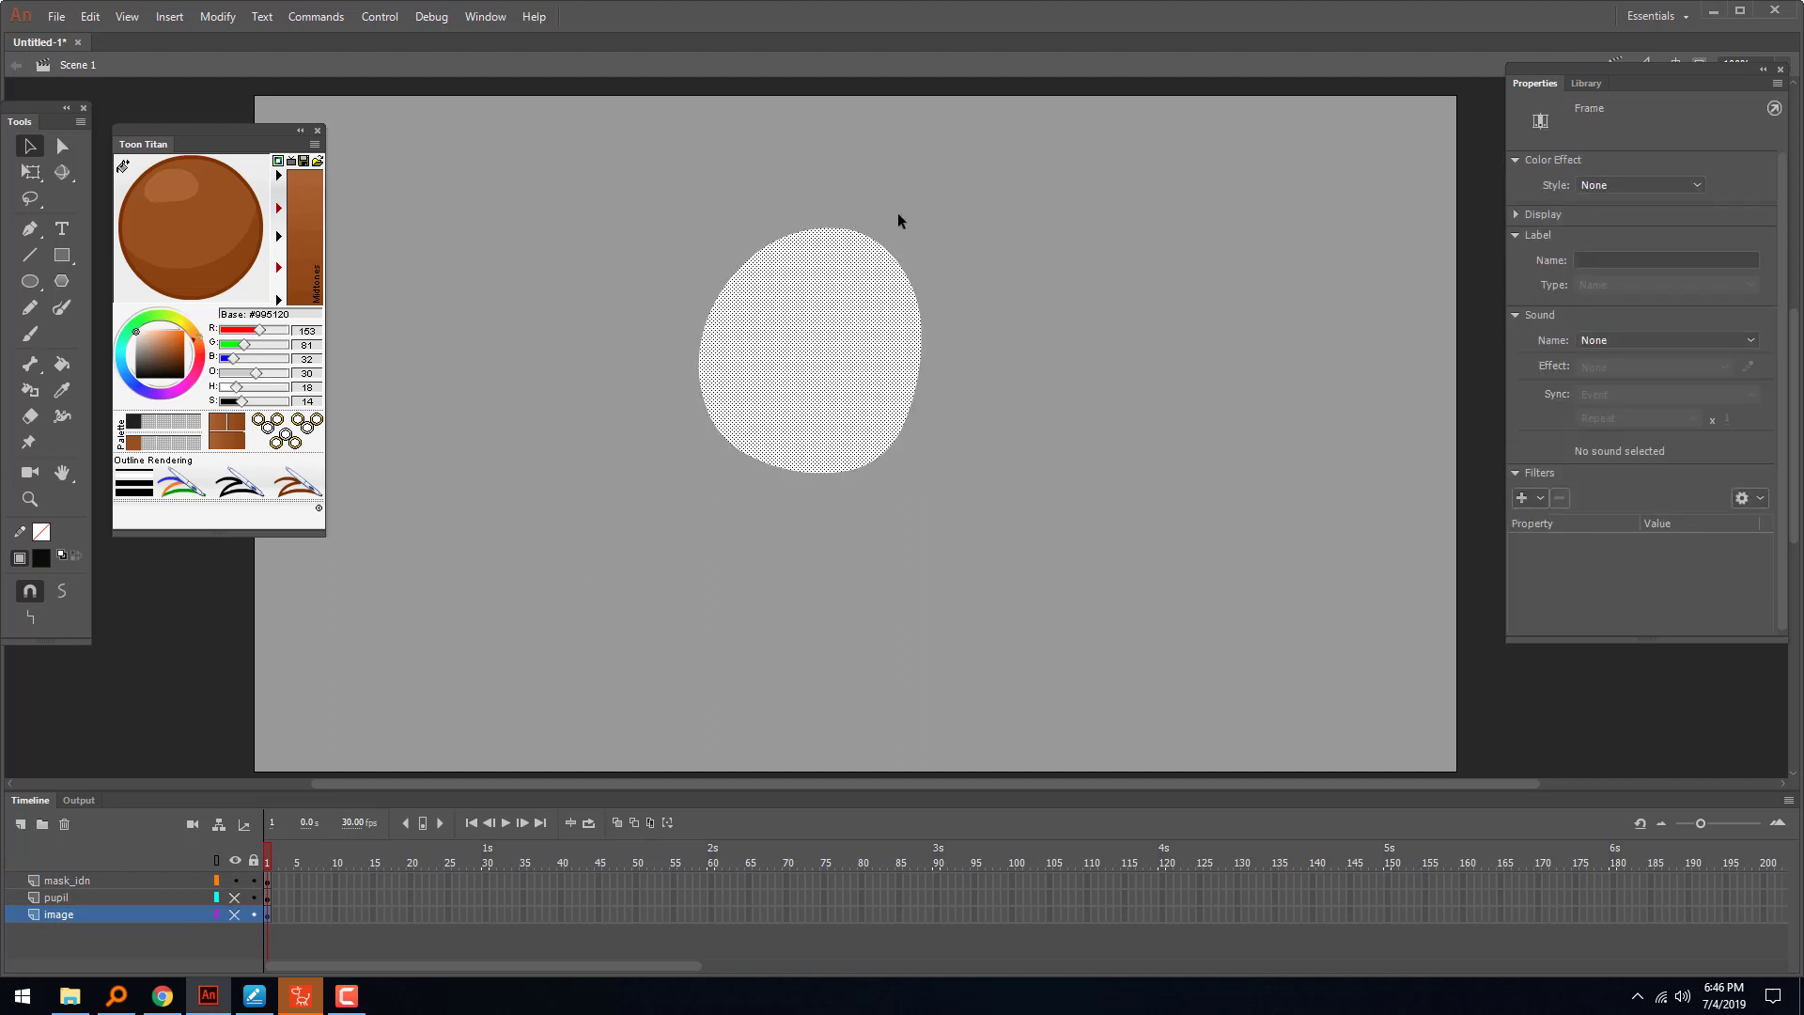
click(1022, 294)
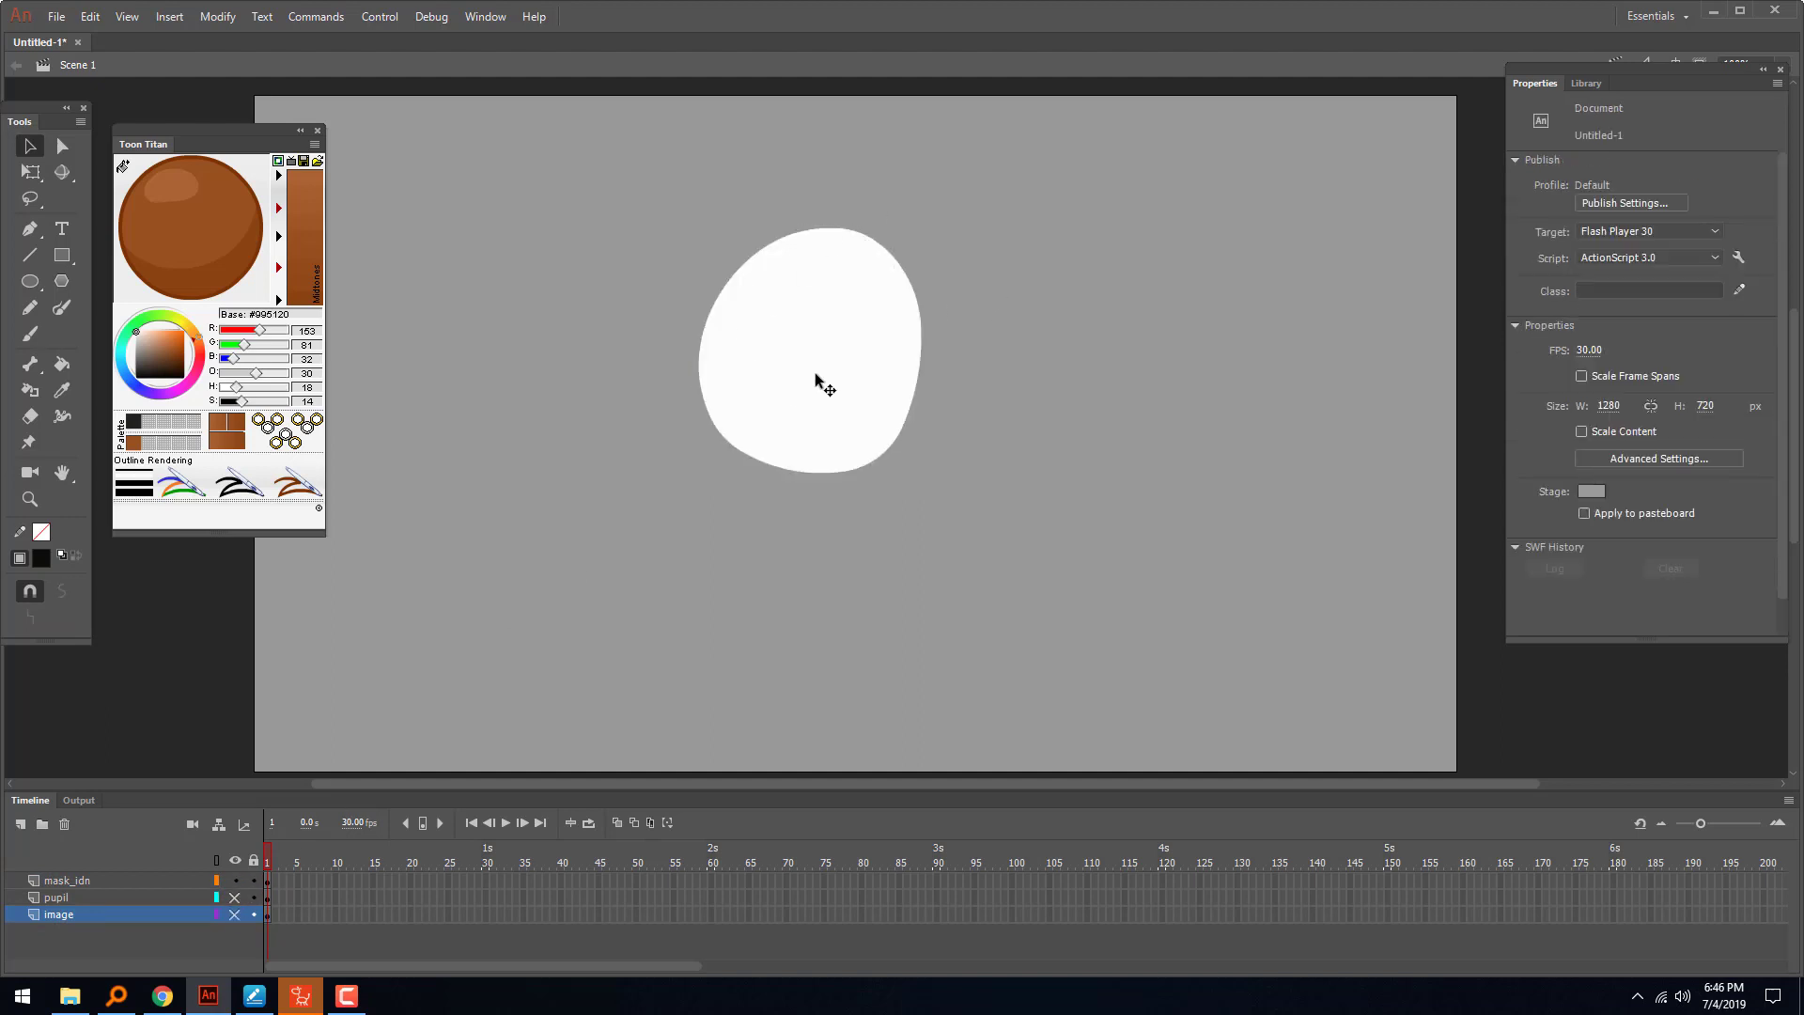
- Show the pupil and mask_idn layers together and keep the image layer hidden
click(235, 914)
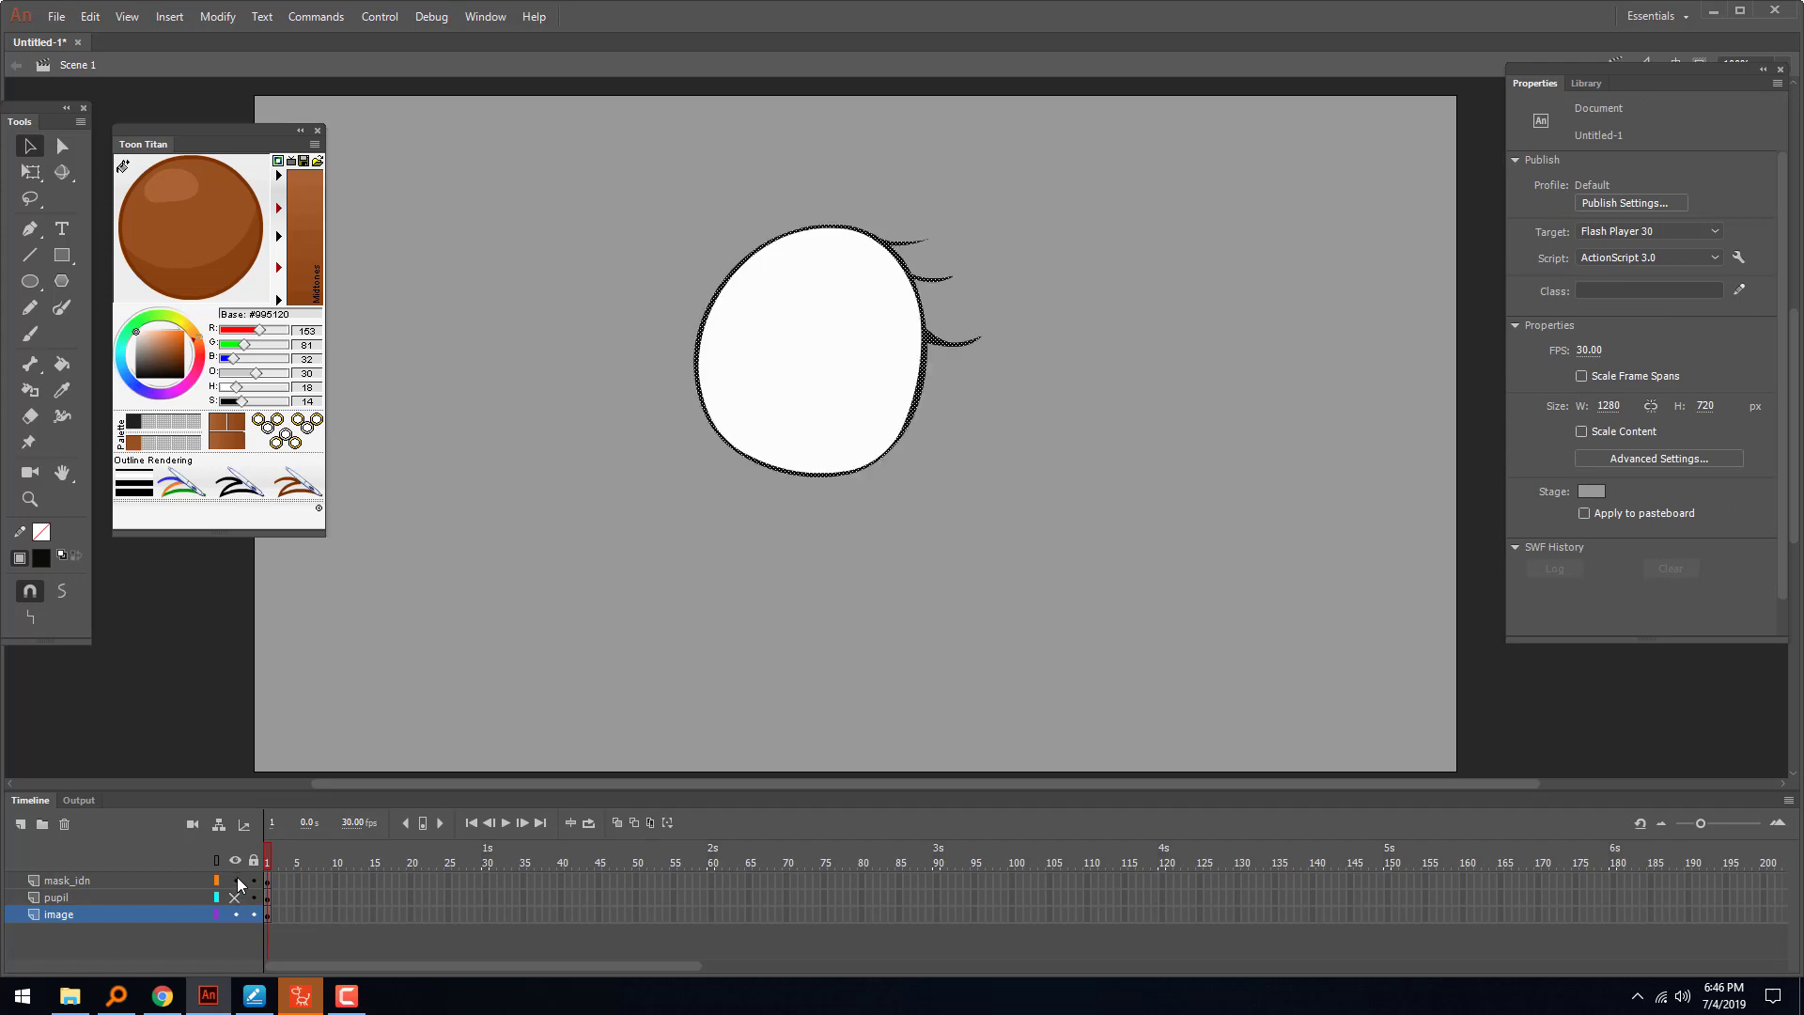
click(236, 880)
click(235, 897)
click(235, 880)
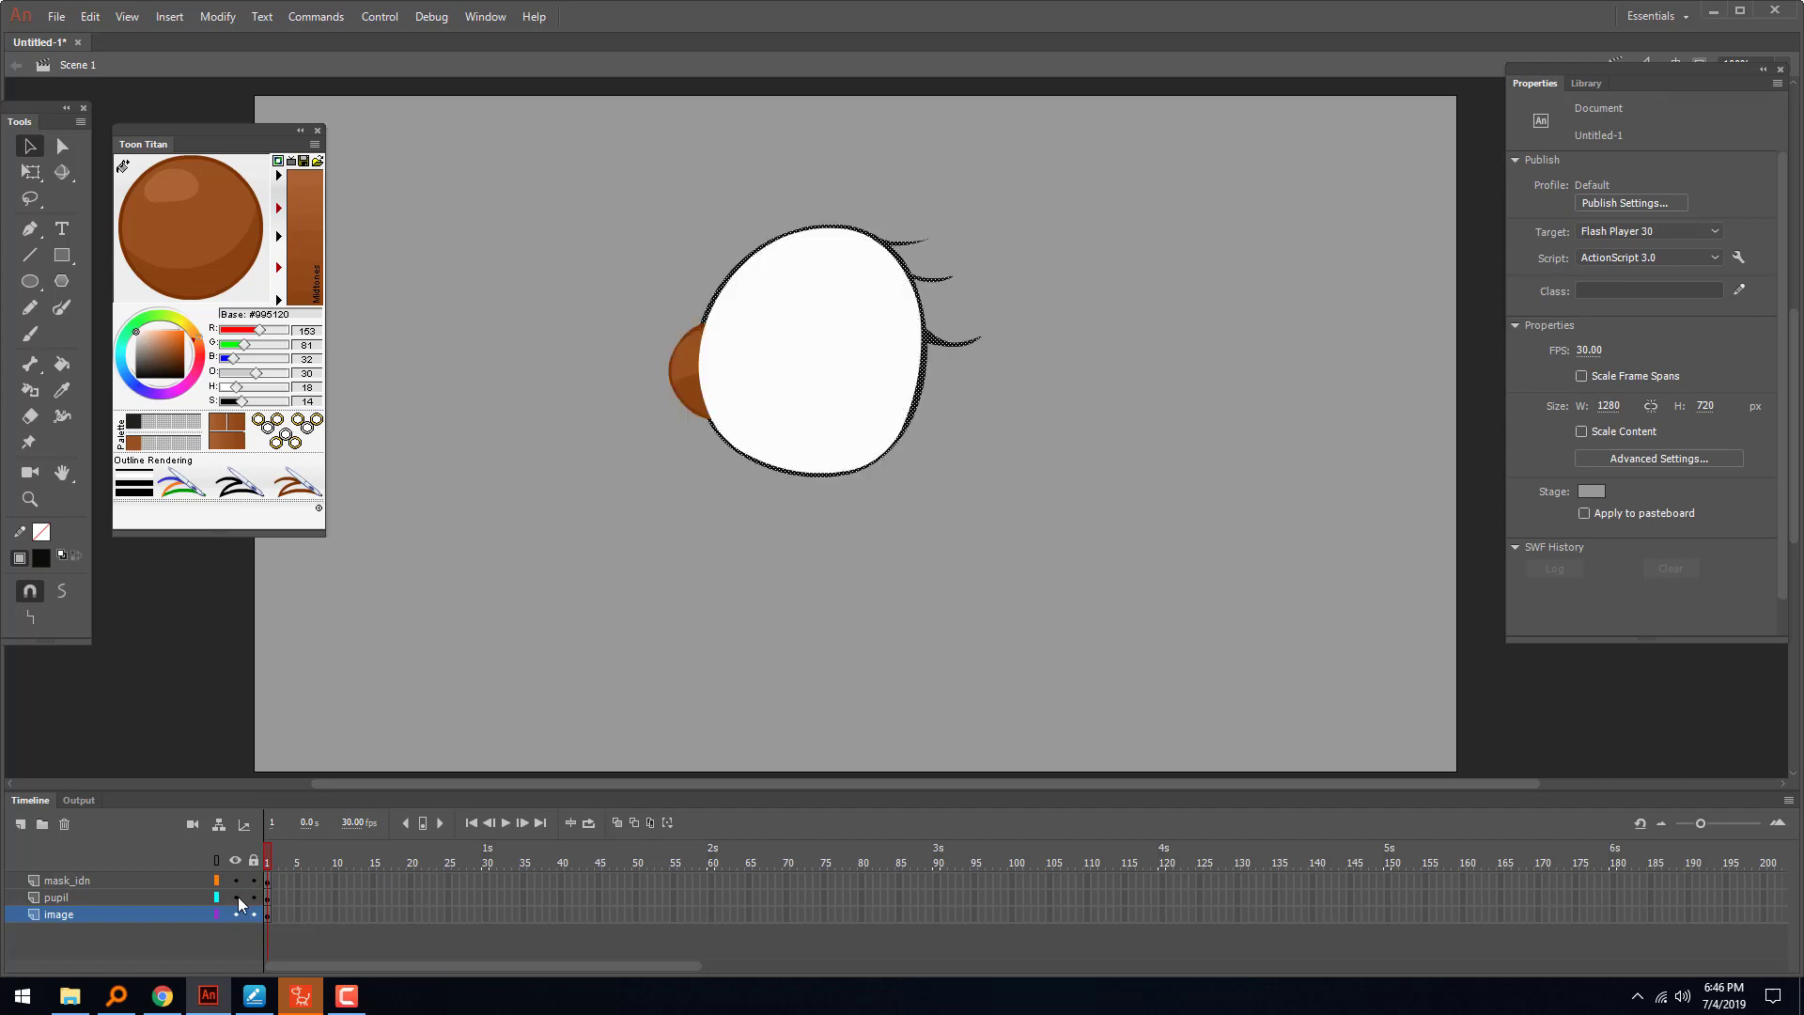
click(235, 914)
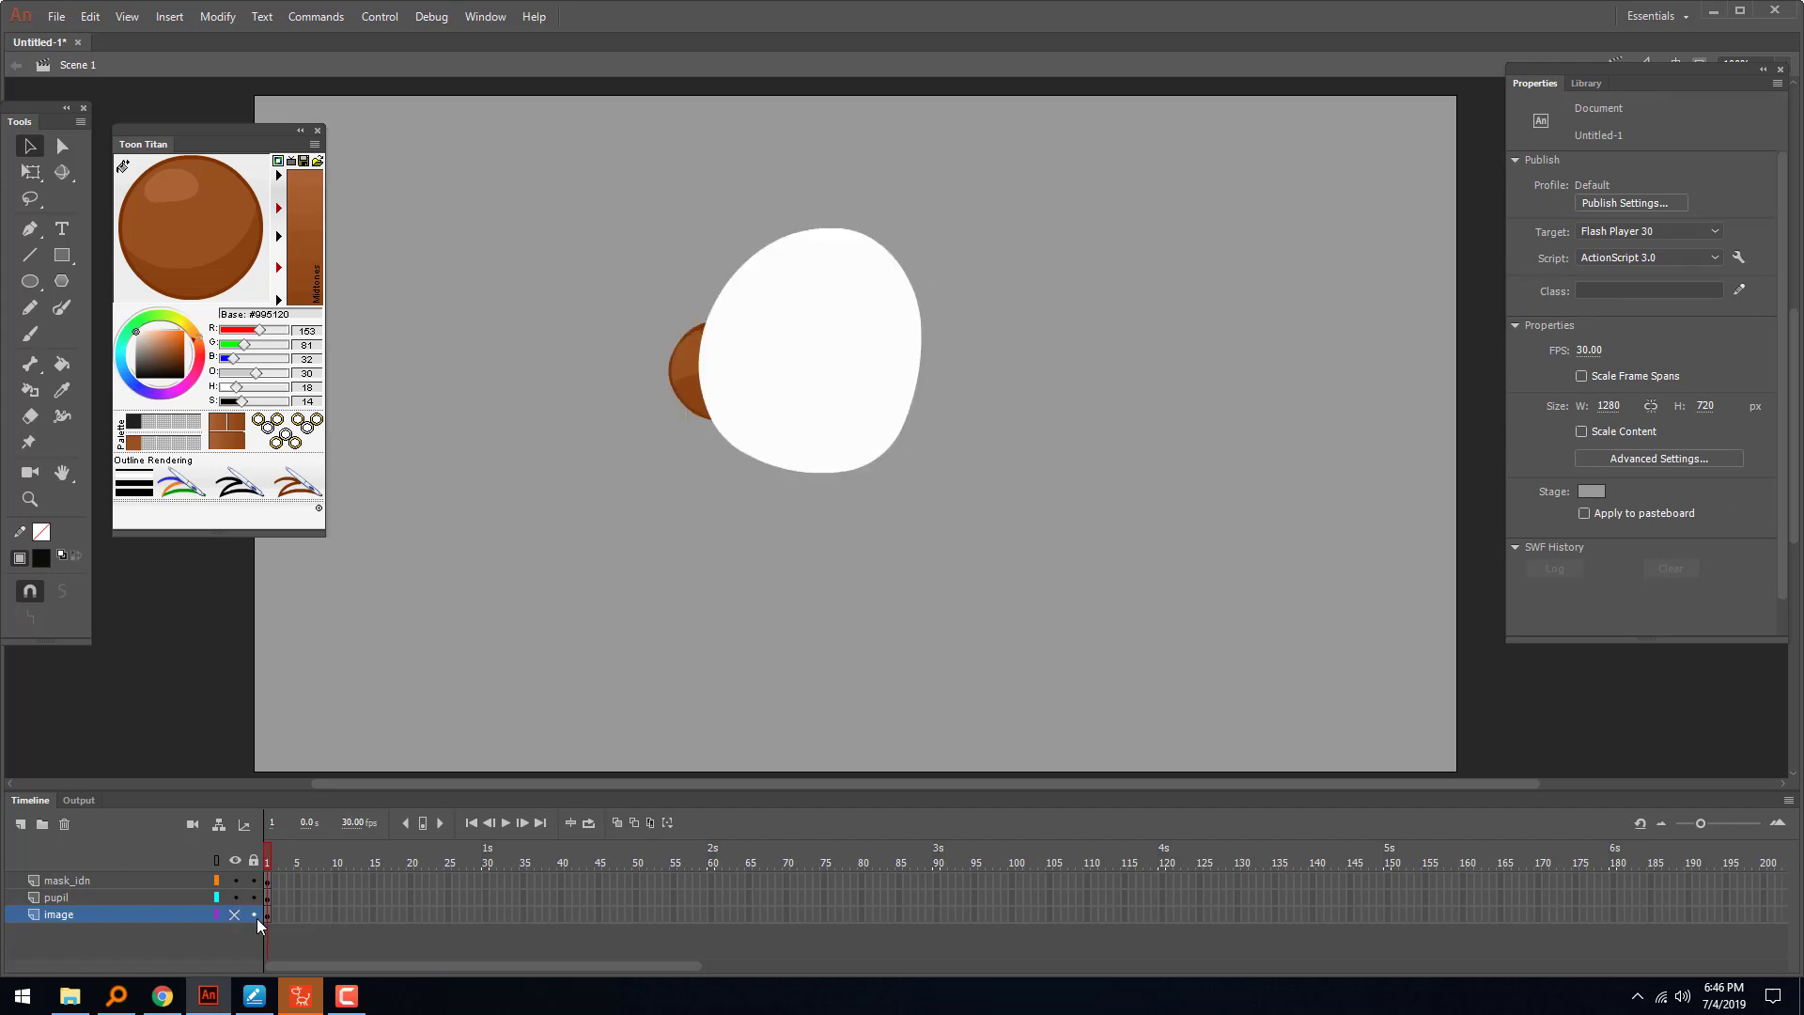
- Move the iris under the left edge of the white fill, at about X 474, Y 282
click(181, 882)
click(620, 550)
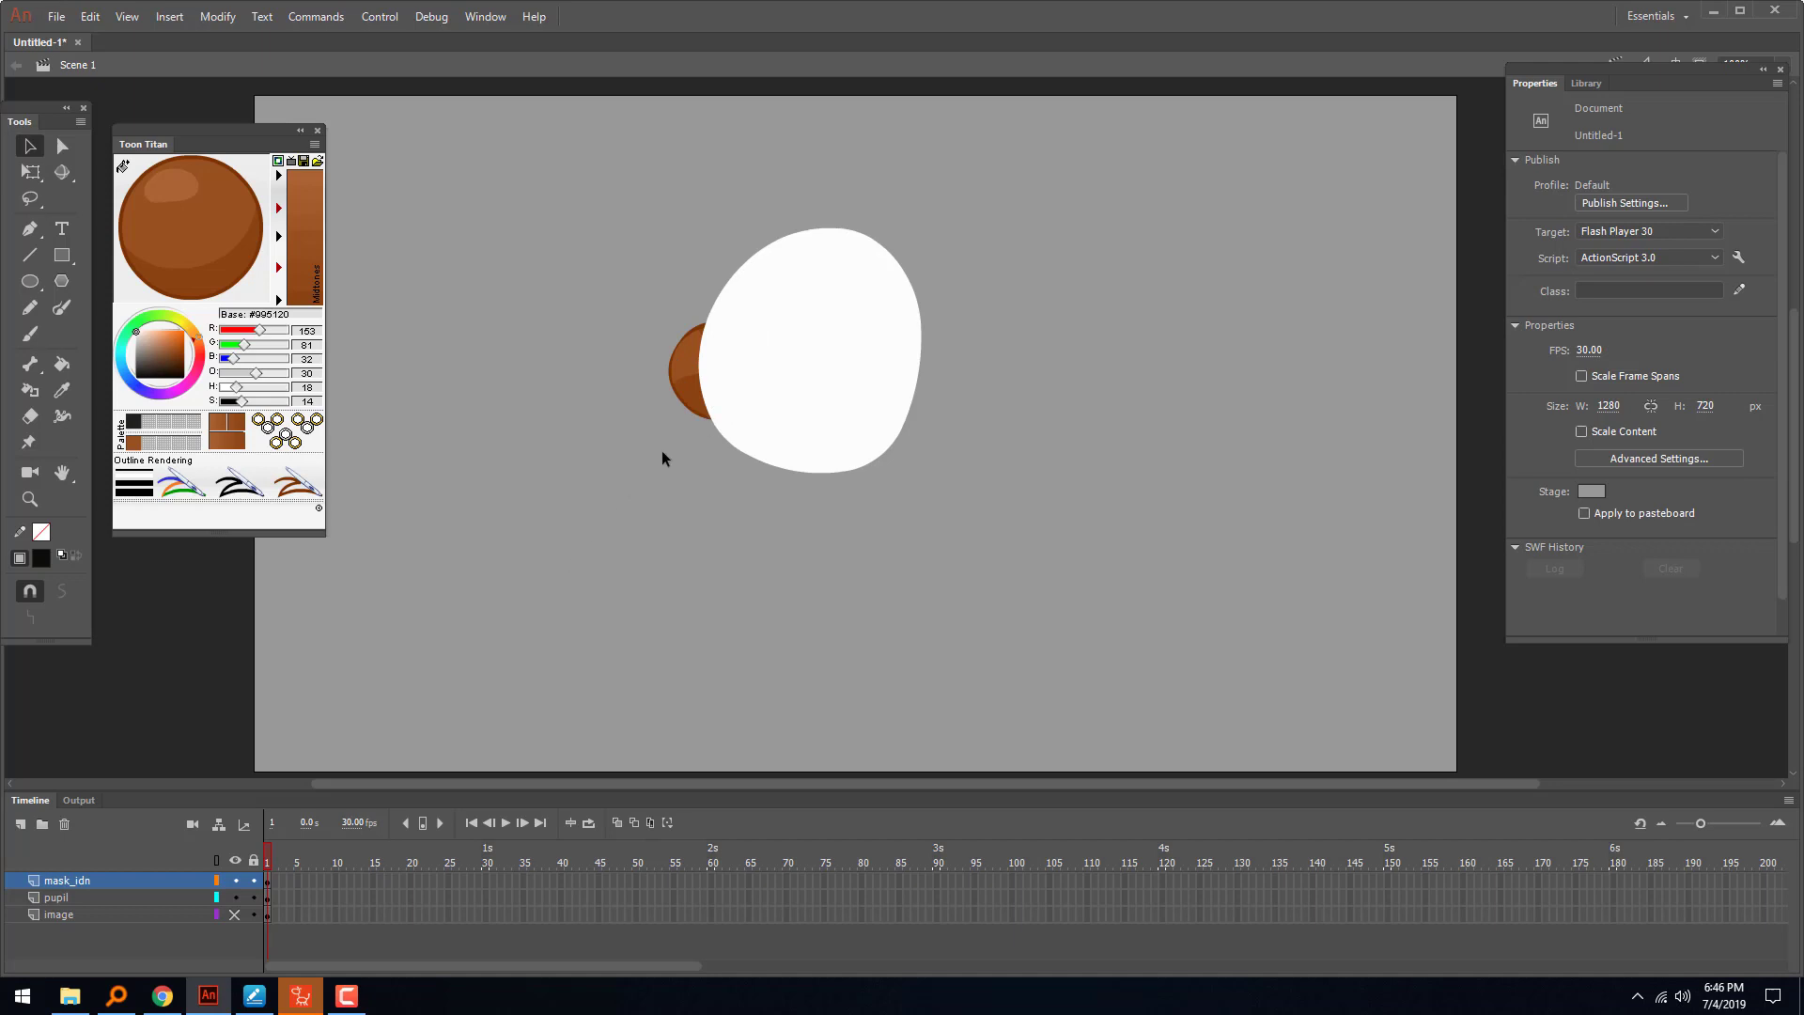
drag(675, 318, 887, 275)
drag(809, 349, 736, 383)
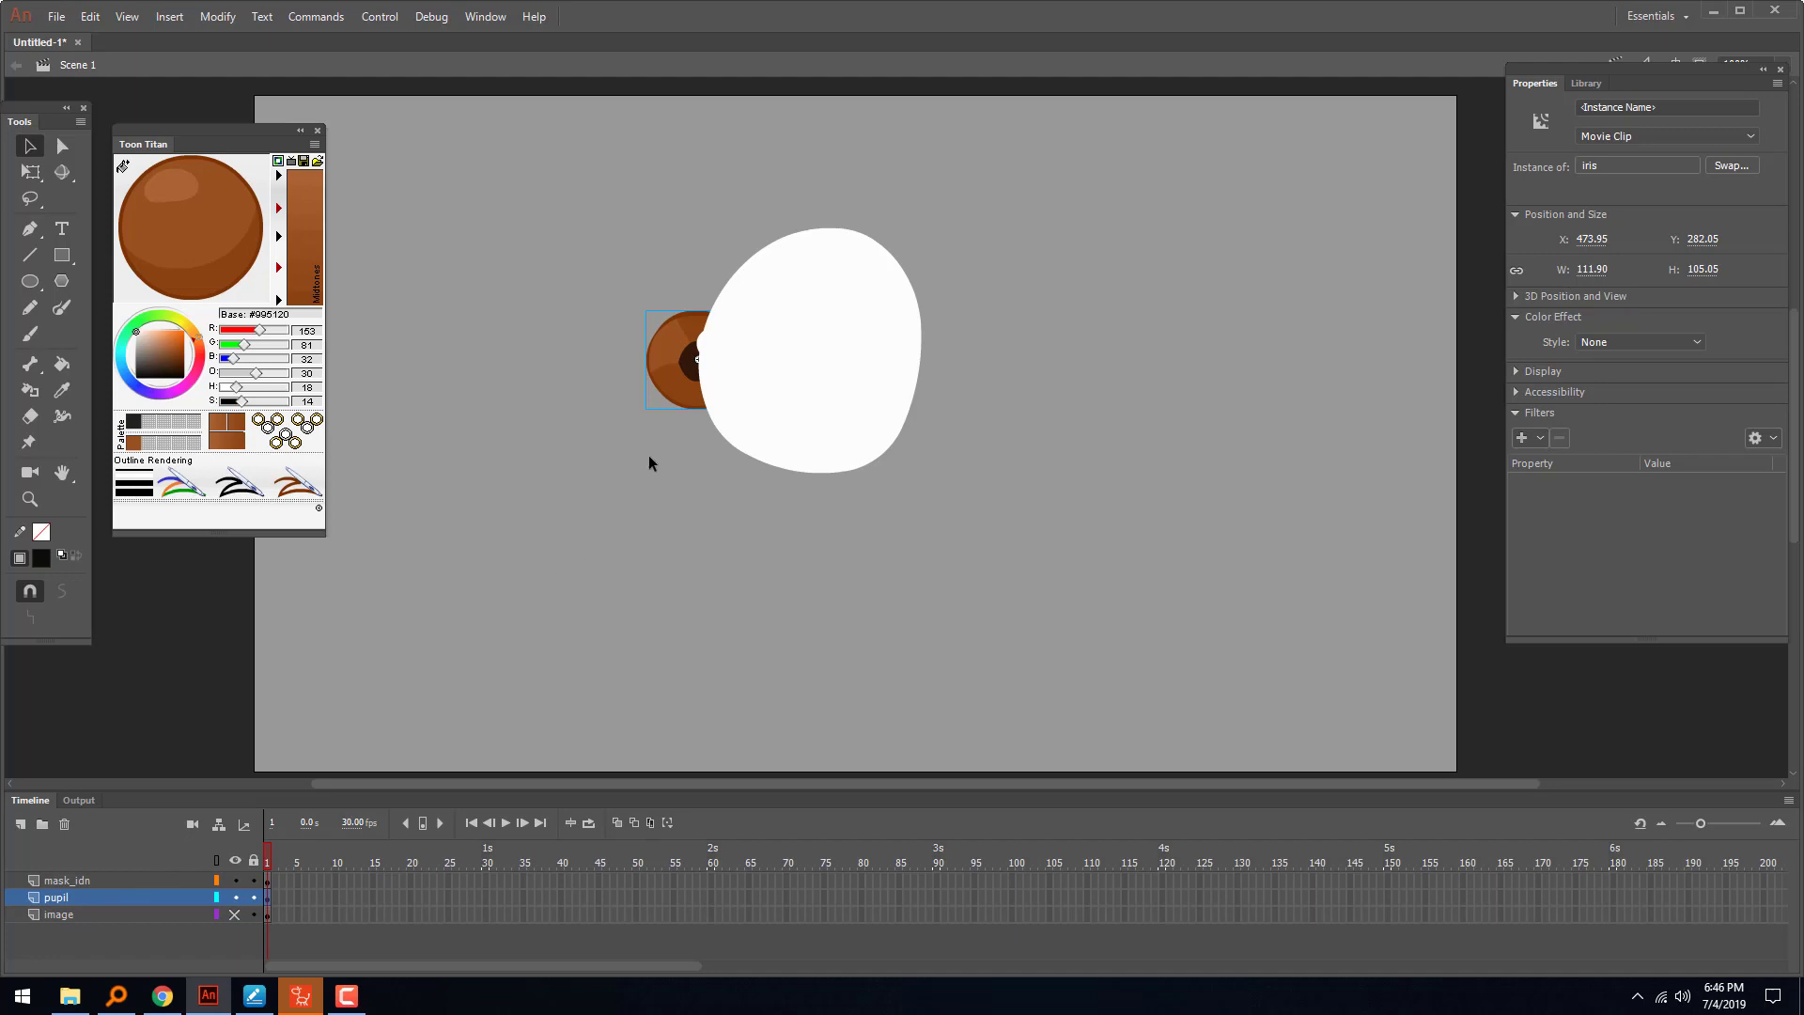
- Convert the mask_idn layer into a mask for the pupil layer
click(129, 883)
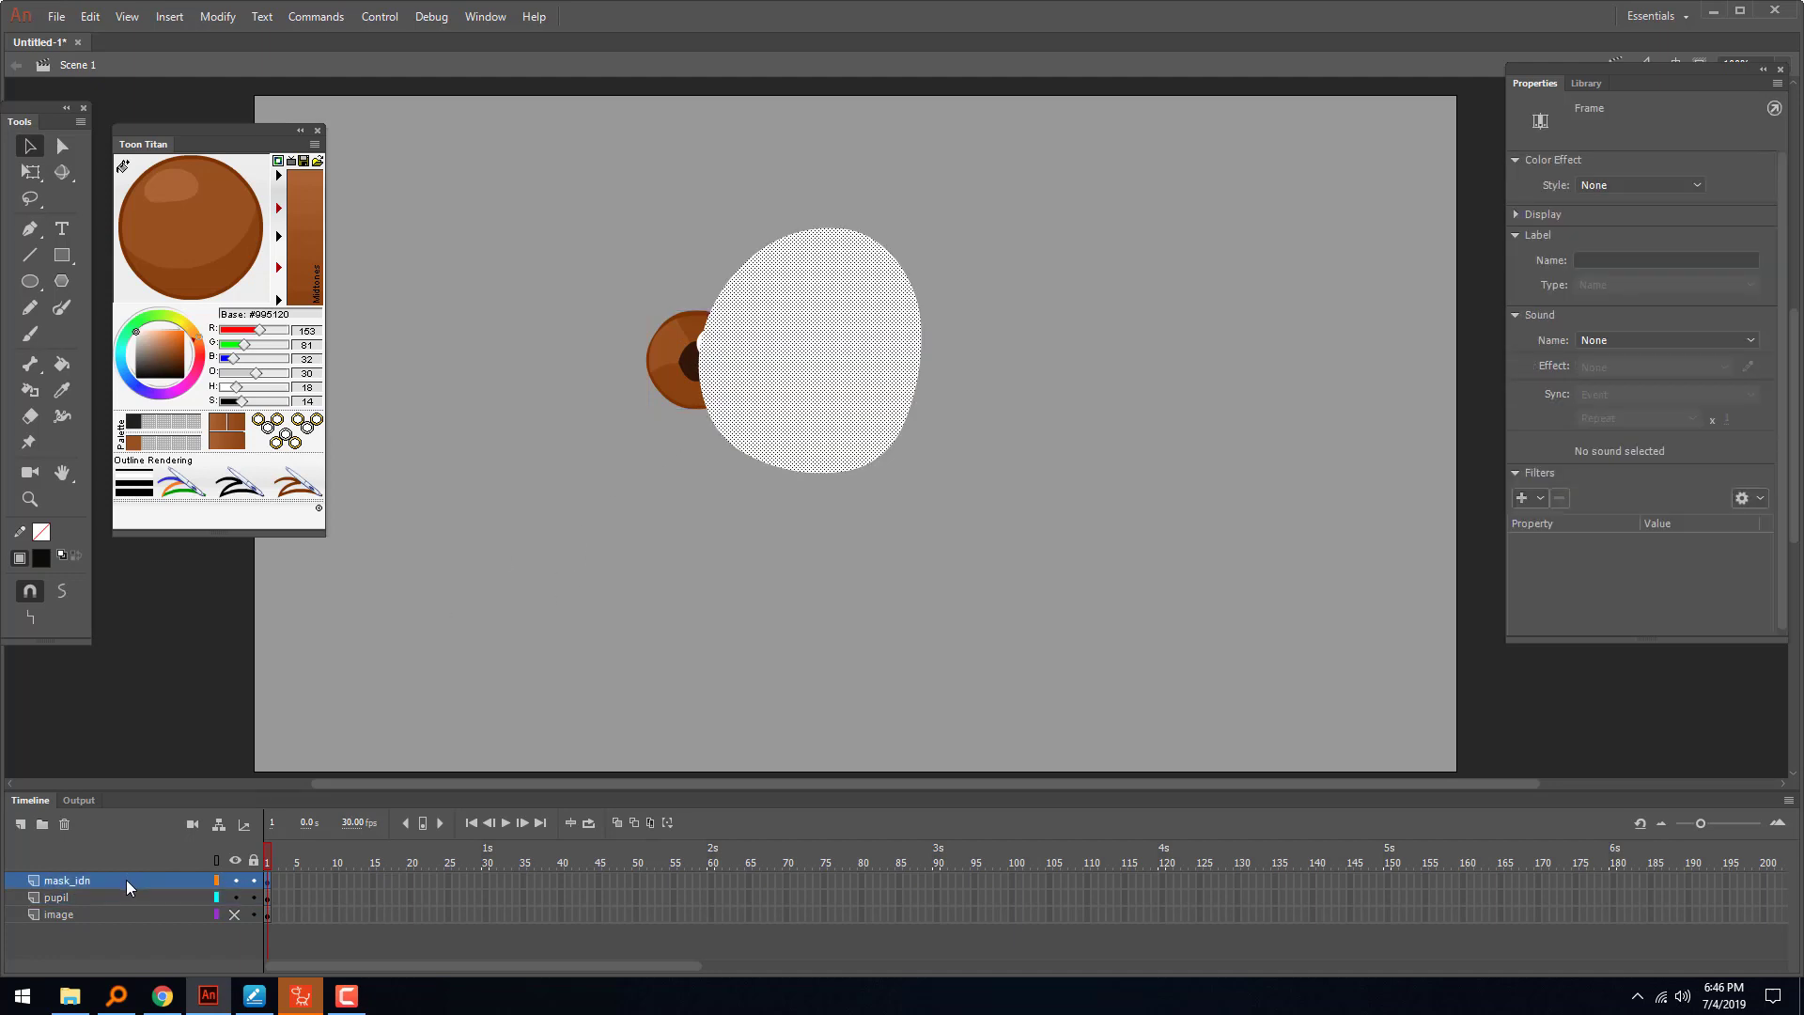
right_click(129, 883)
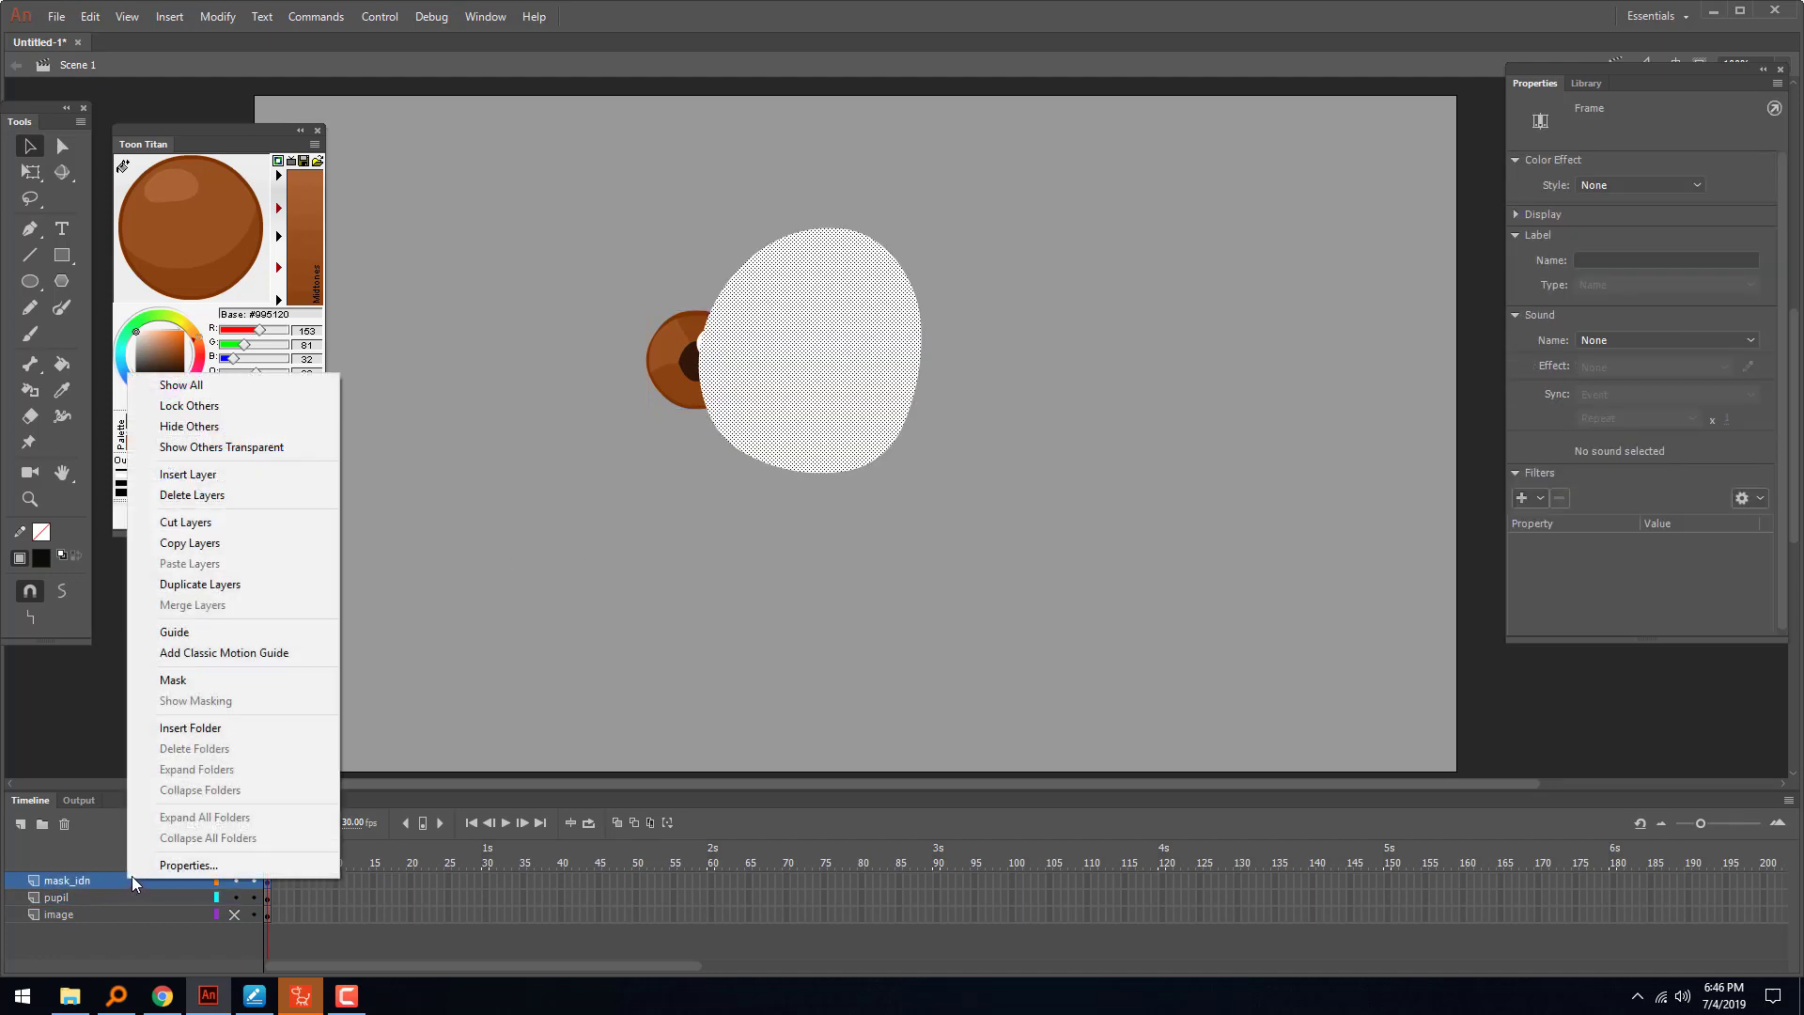
click(197, 686)
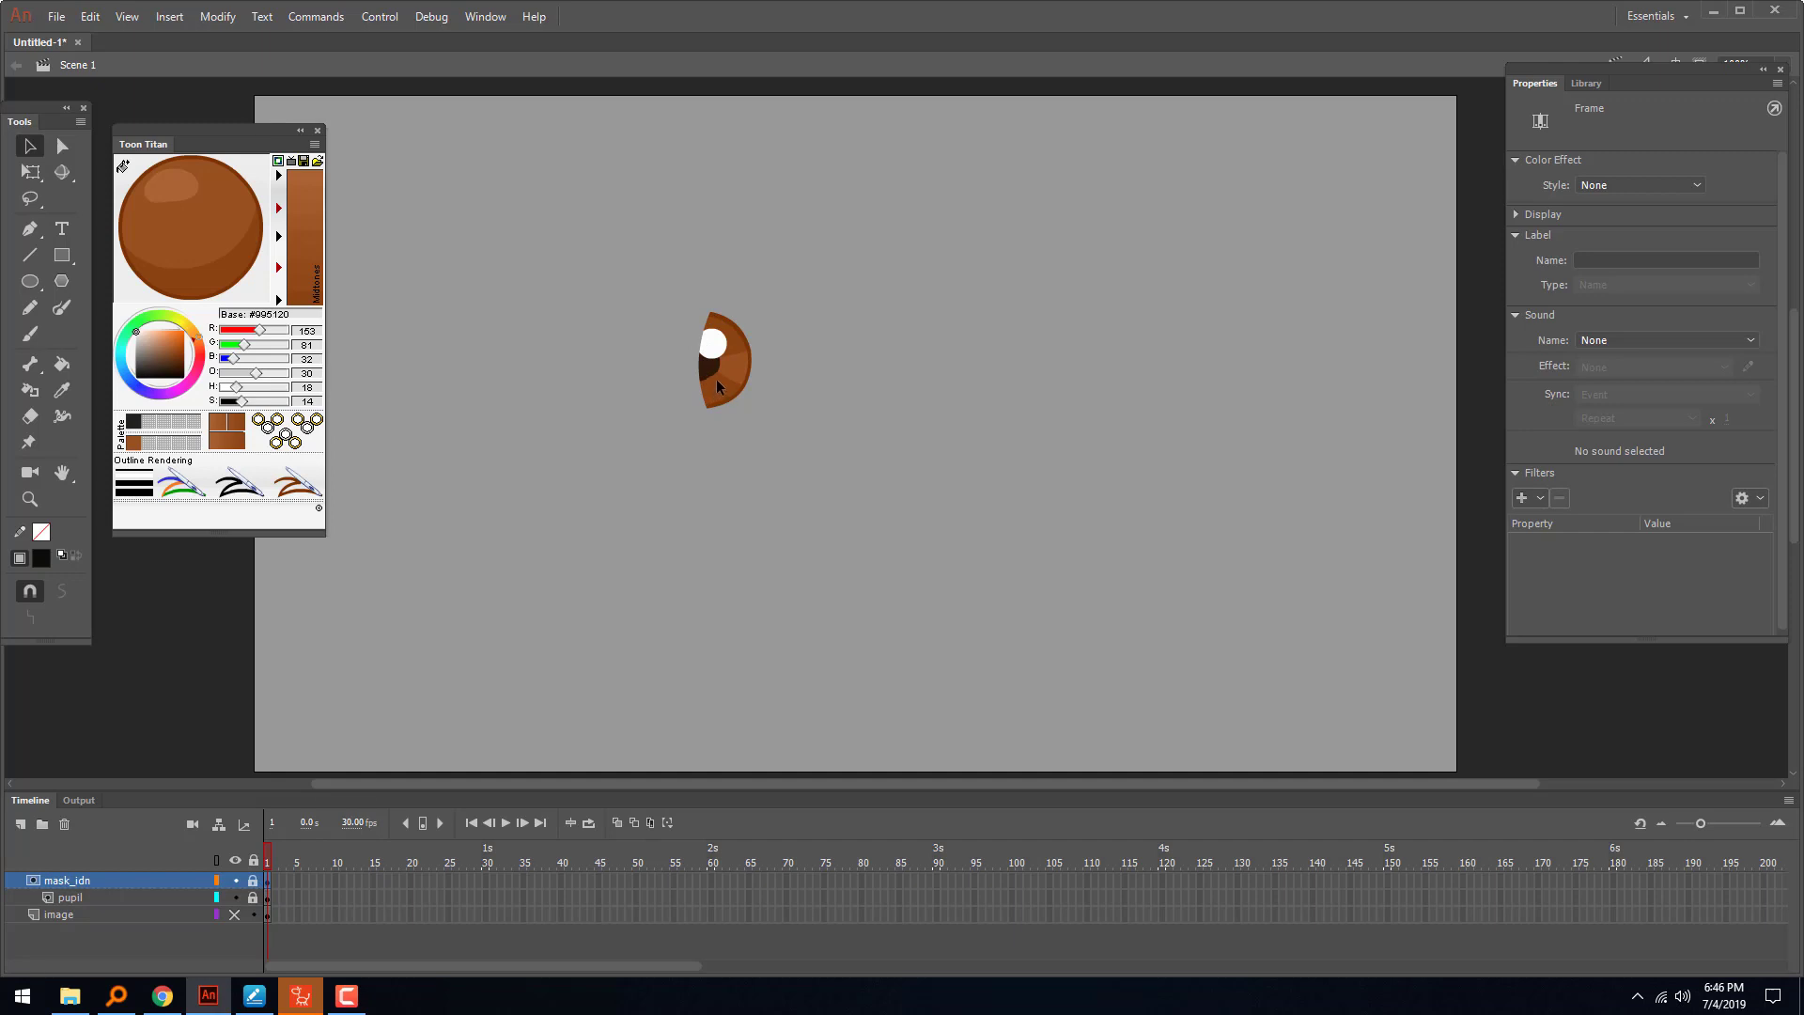
- Unlock the pupil layer, move the iris to the upper-right edge of the eye shape, and relock the layer
click(253, 898)
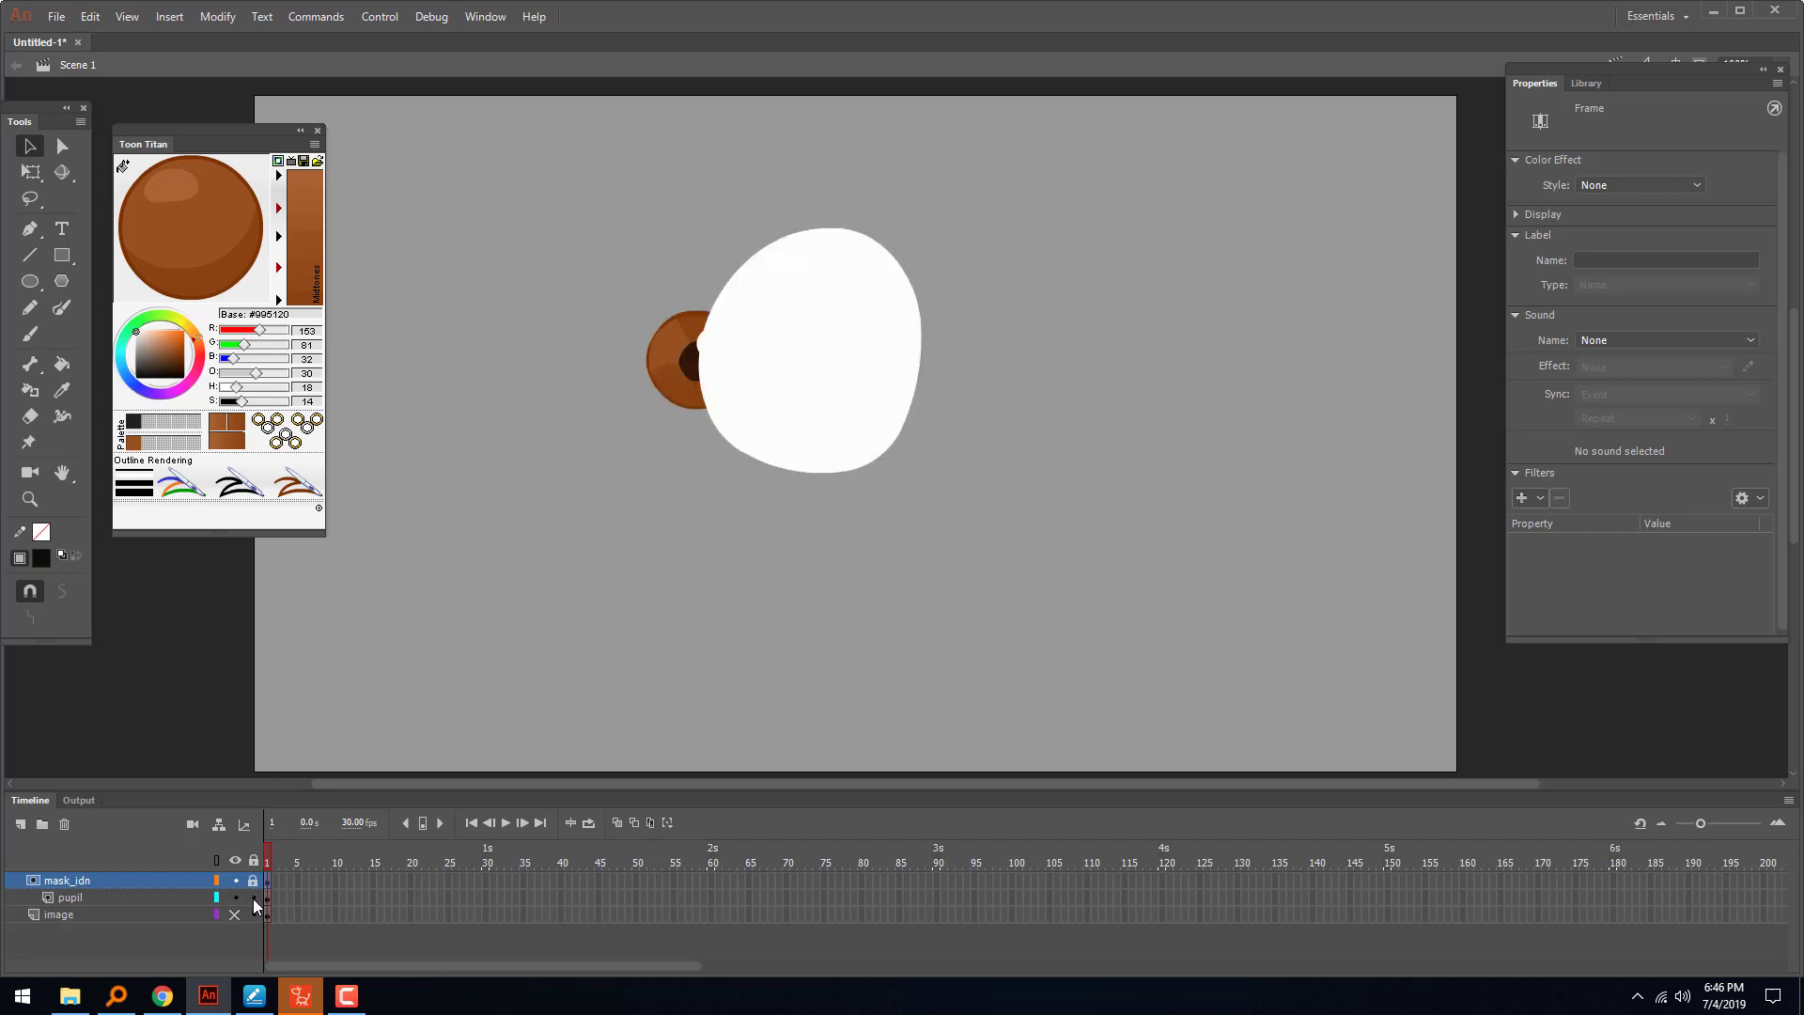
drag(676, 373, 854, 293)
click(252, 898)
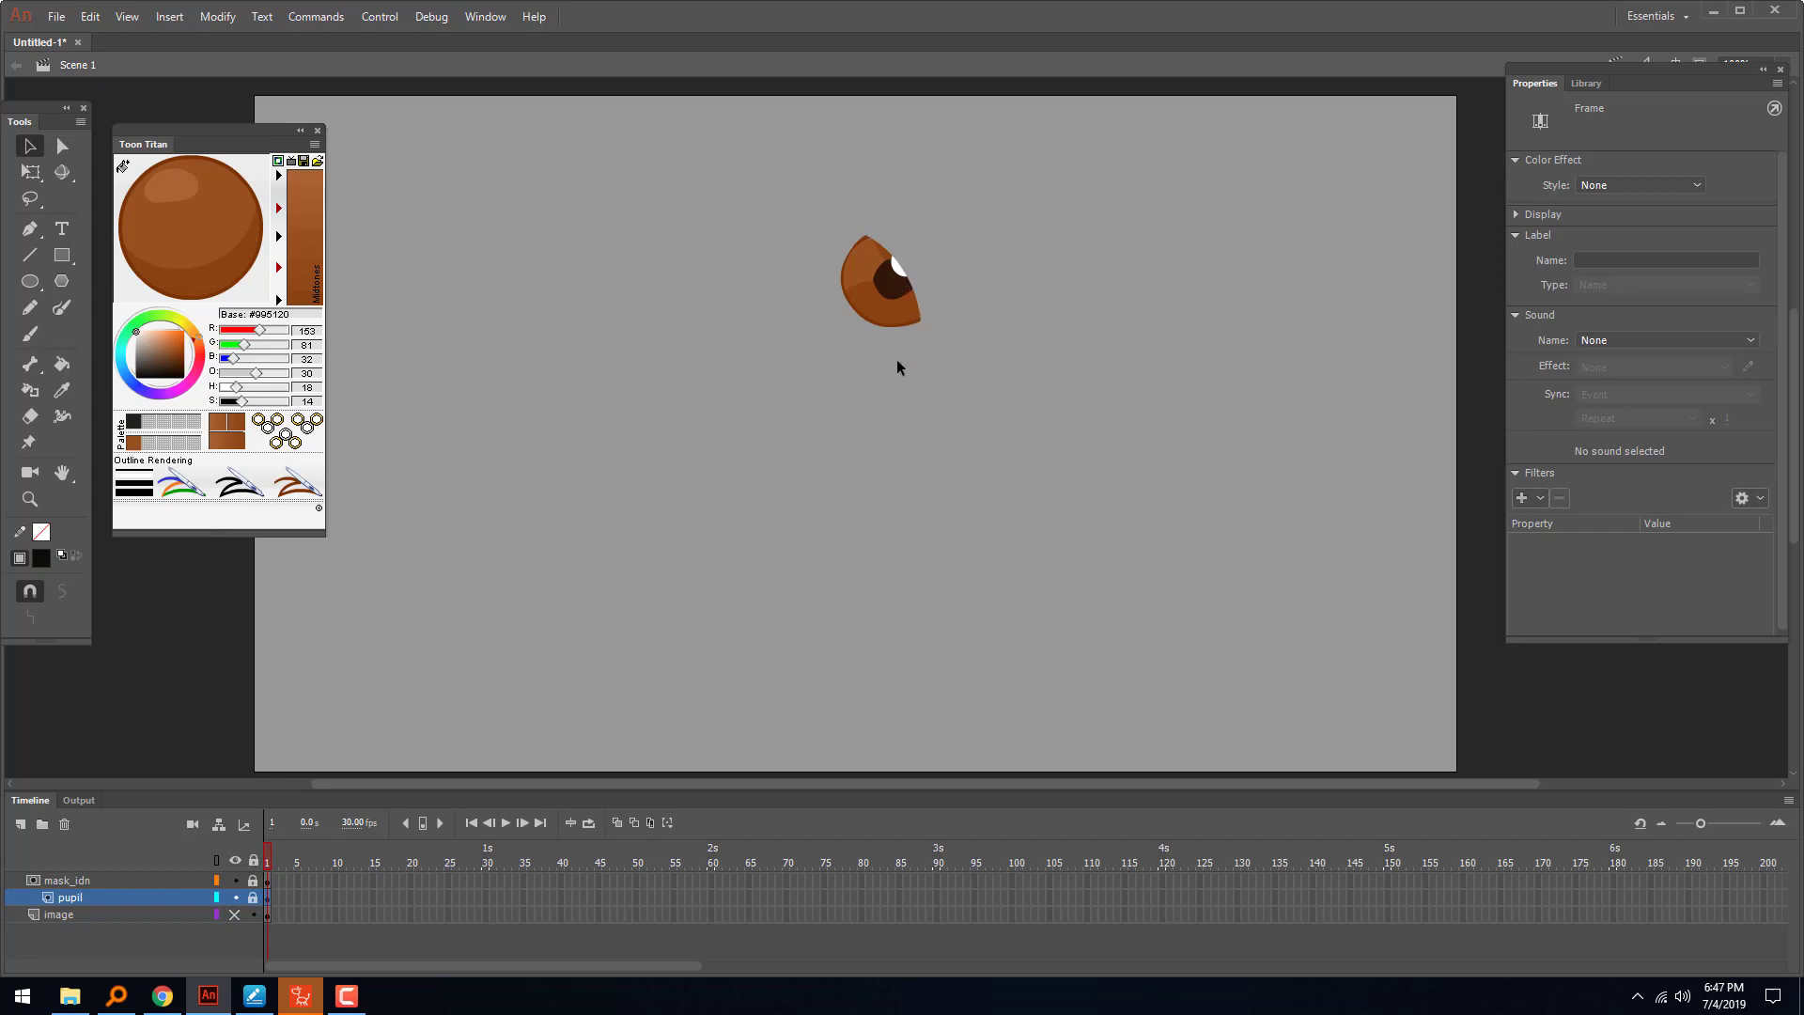
- Unlock the pupil layer, move the iris to the middle of the eye, and relock the layer to preview the mask
click(252, 899)
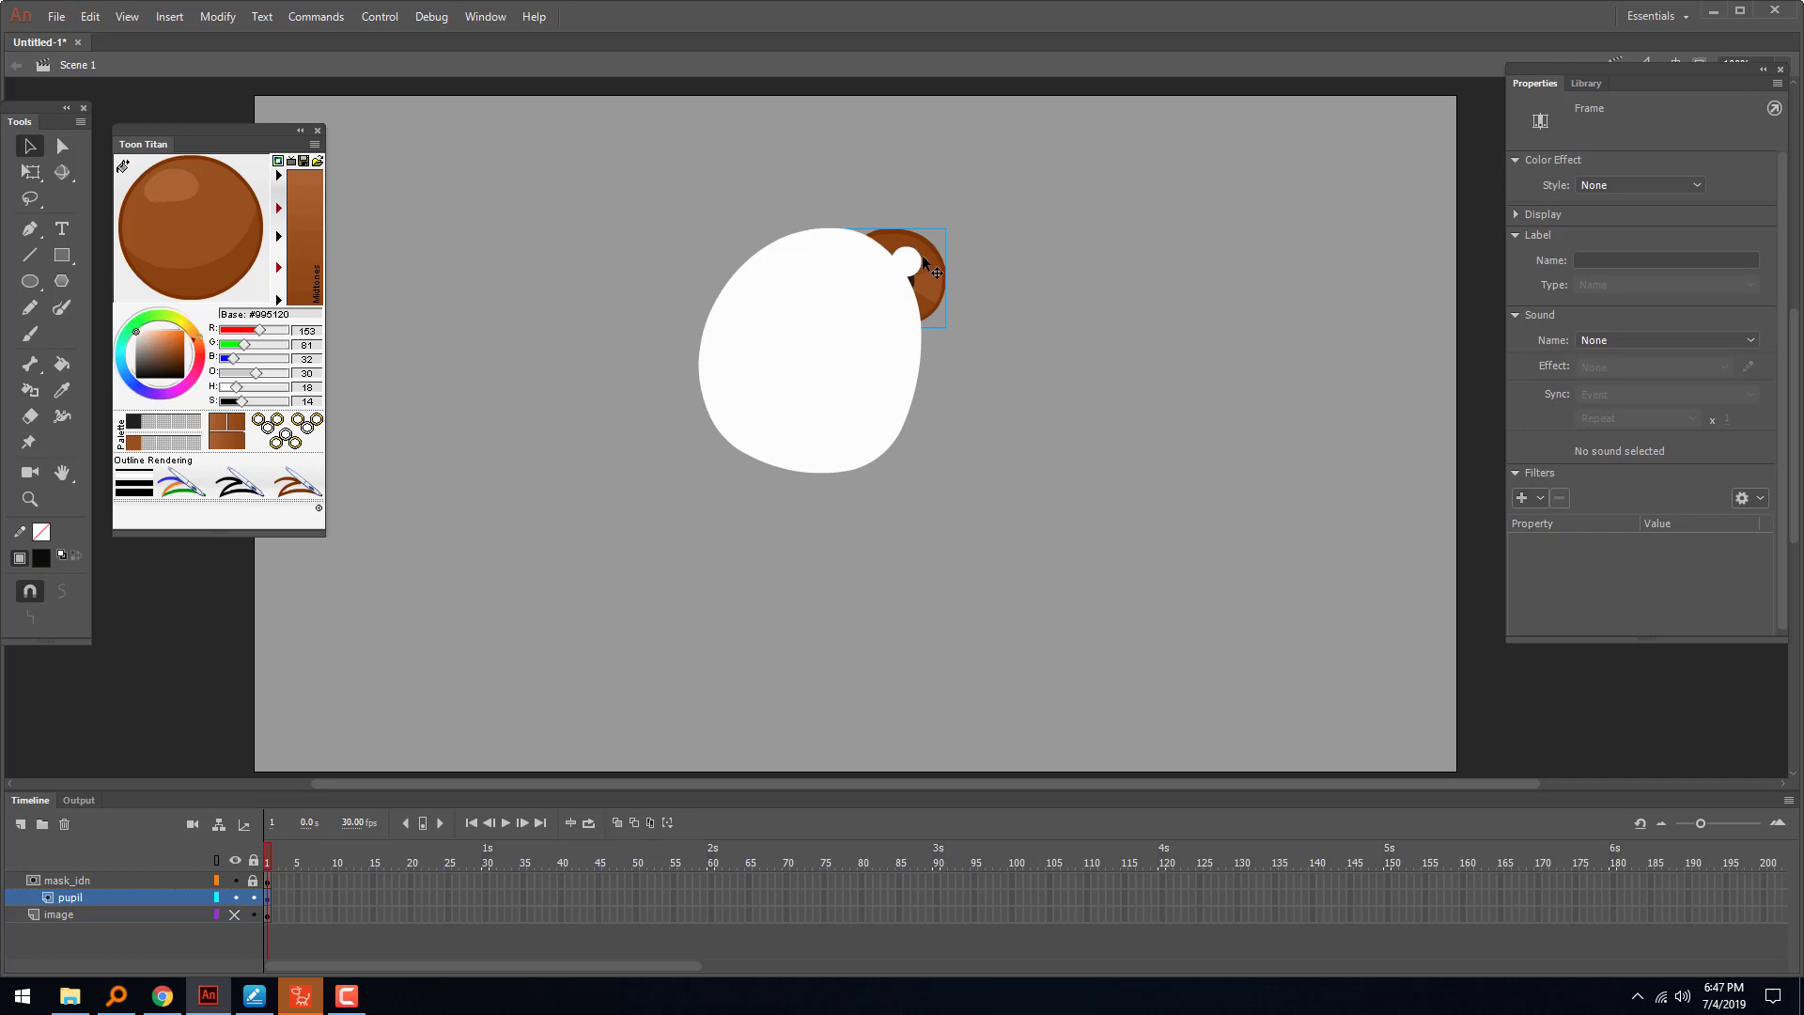
drag(919, 257, 849, 334)
click(253, 899)
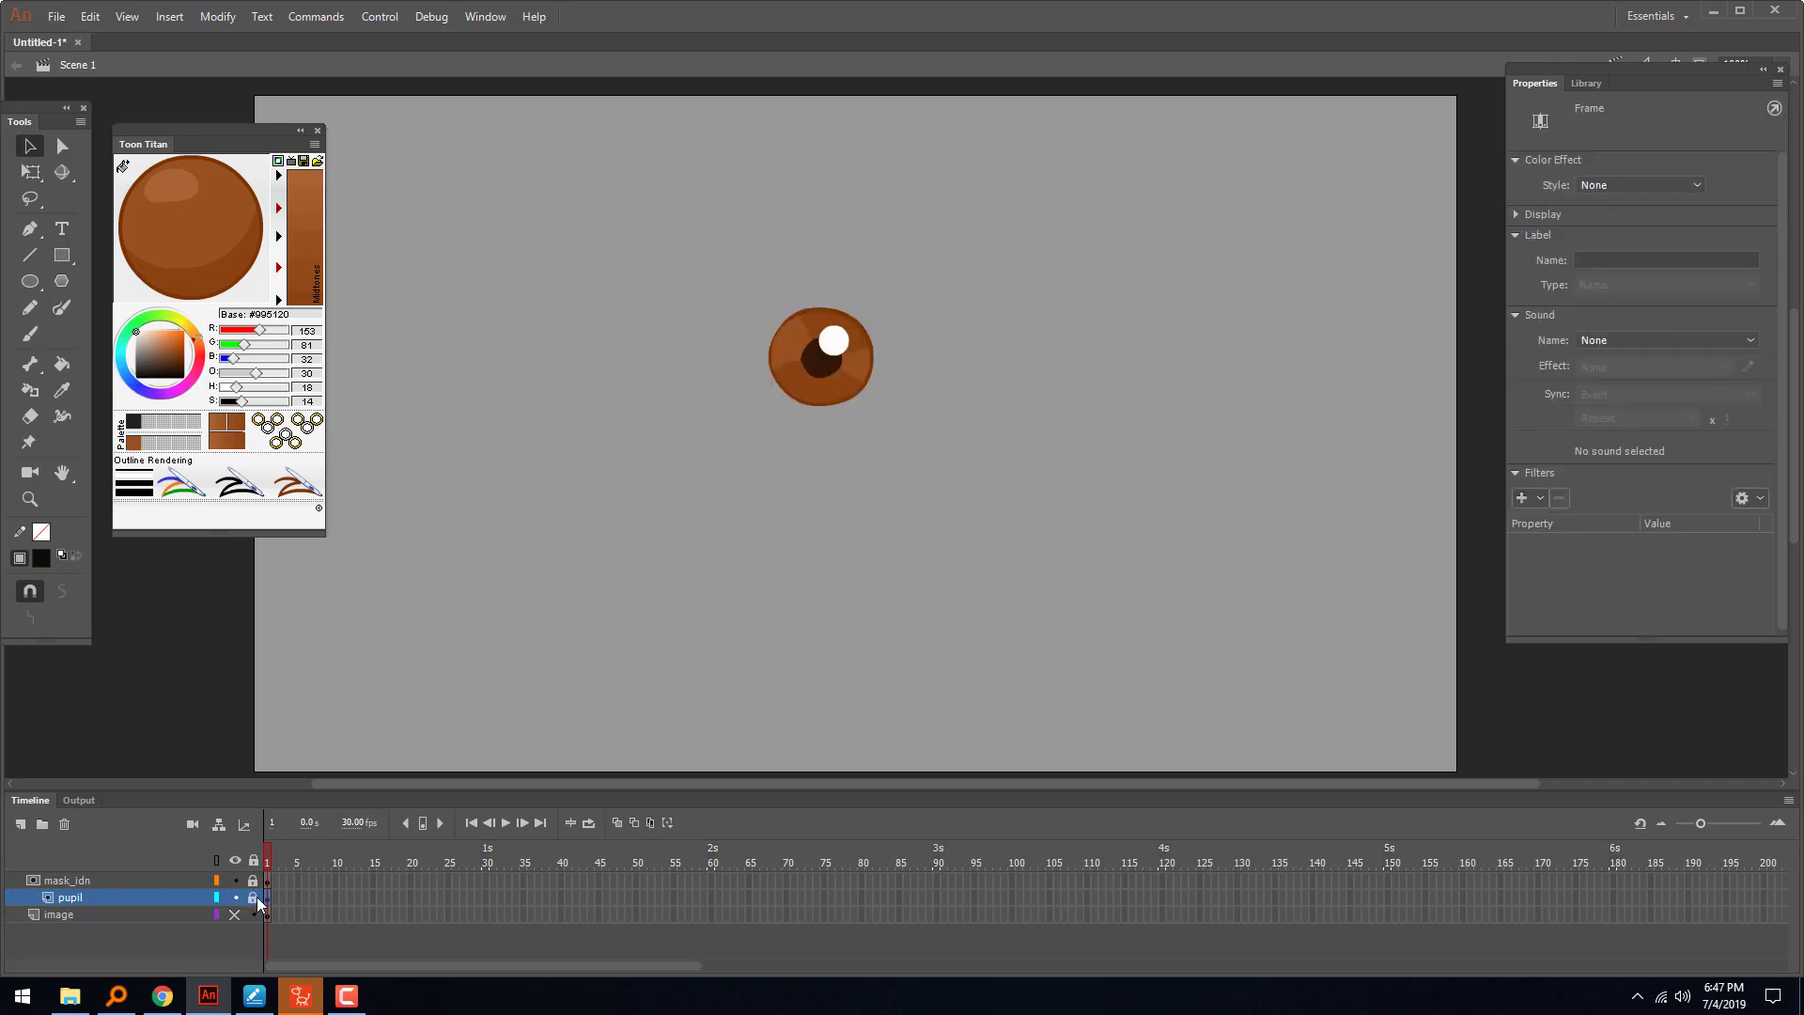
click(253, 898)
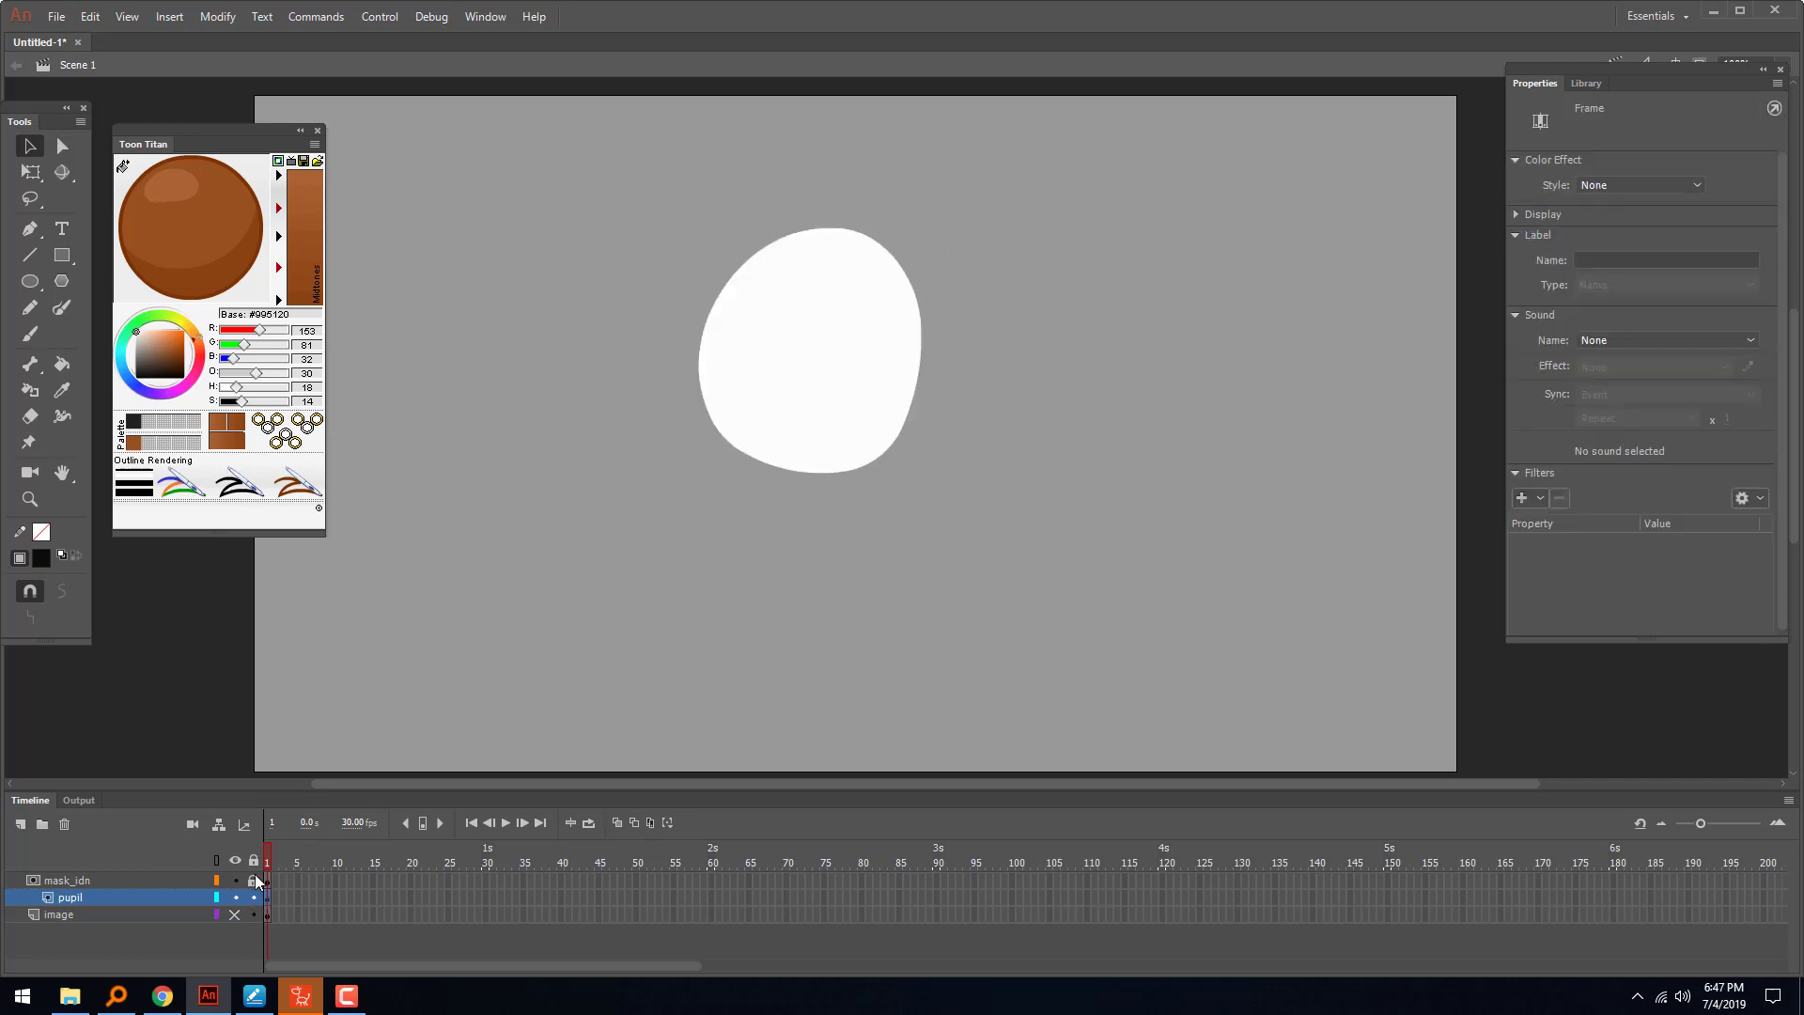
click(252, 898)
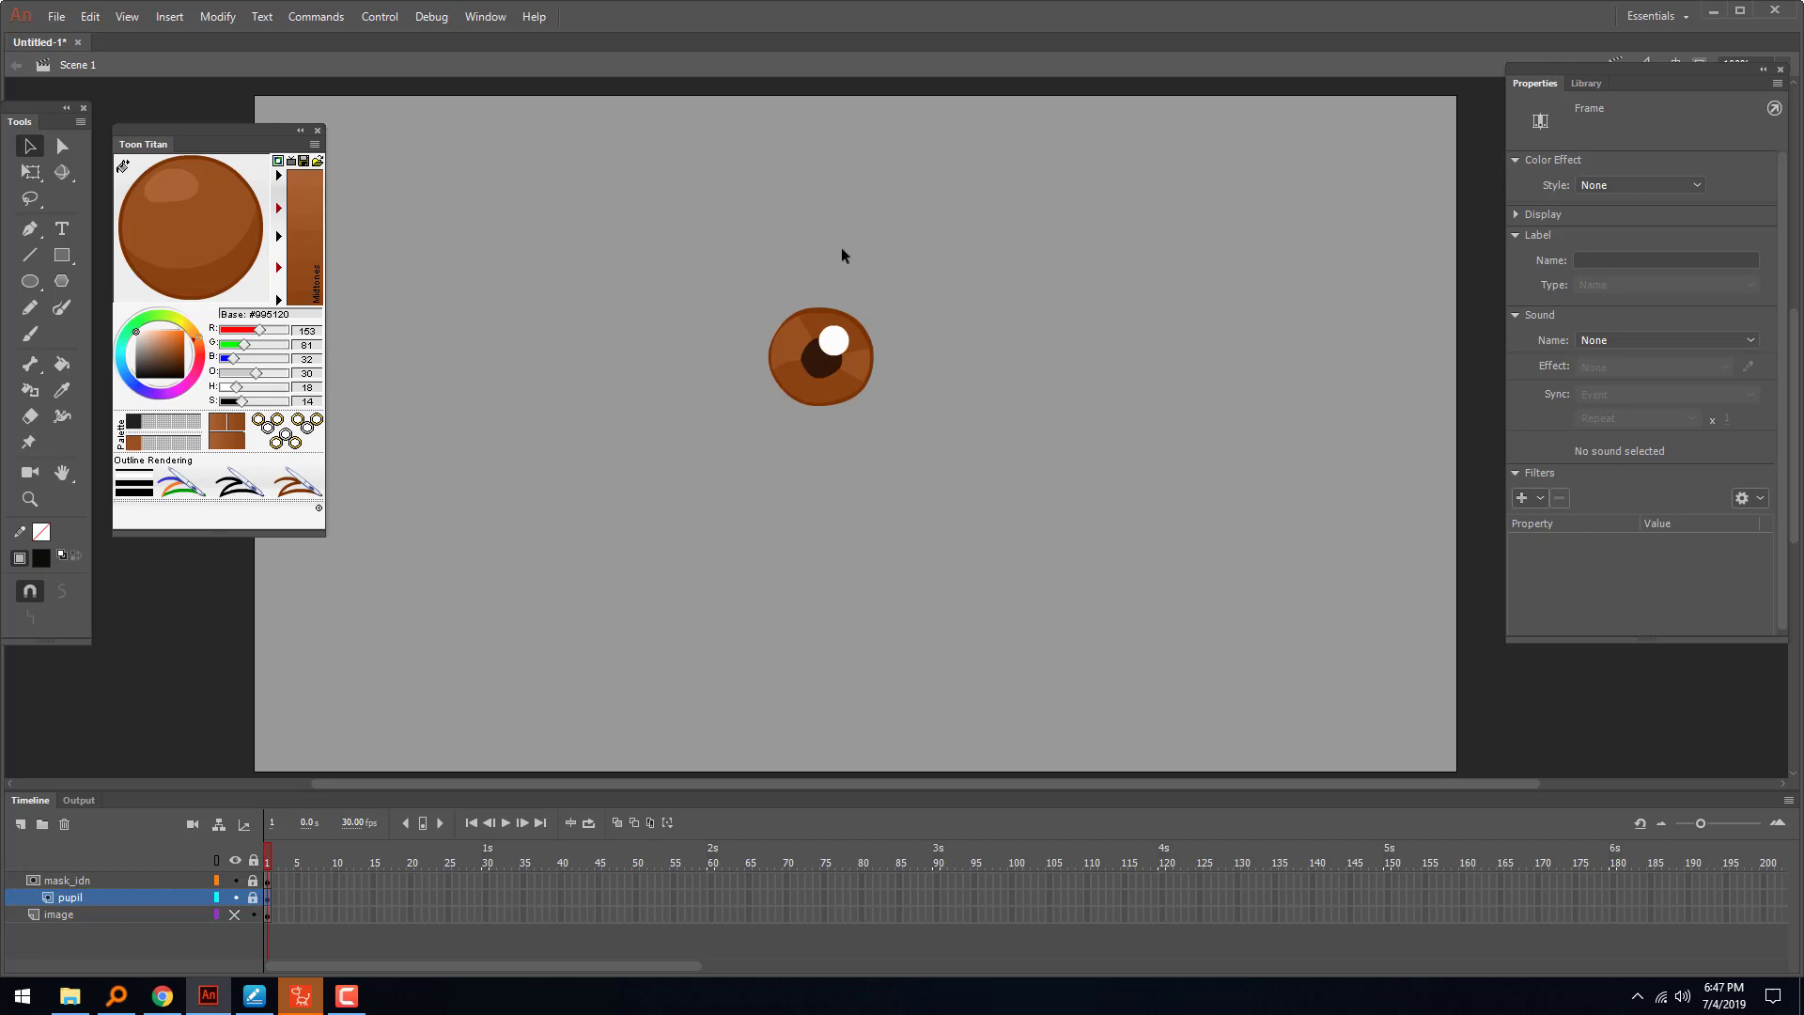
- With the pupil layer unlocked and mask_idn hidden, move the iris to about X 509, Y 296, then relock pupil and show mask_idn
click(253, 898)
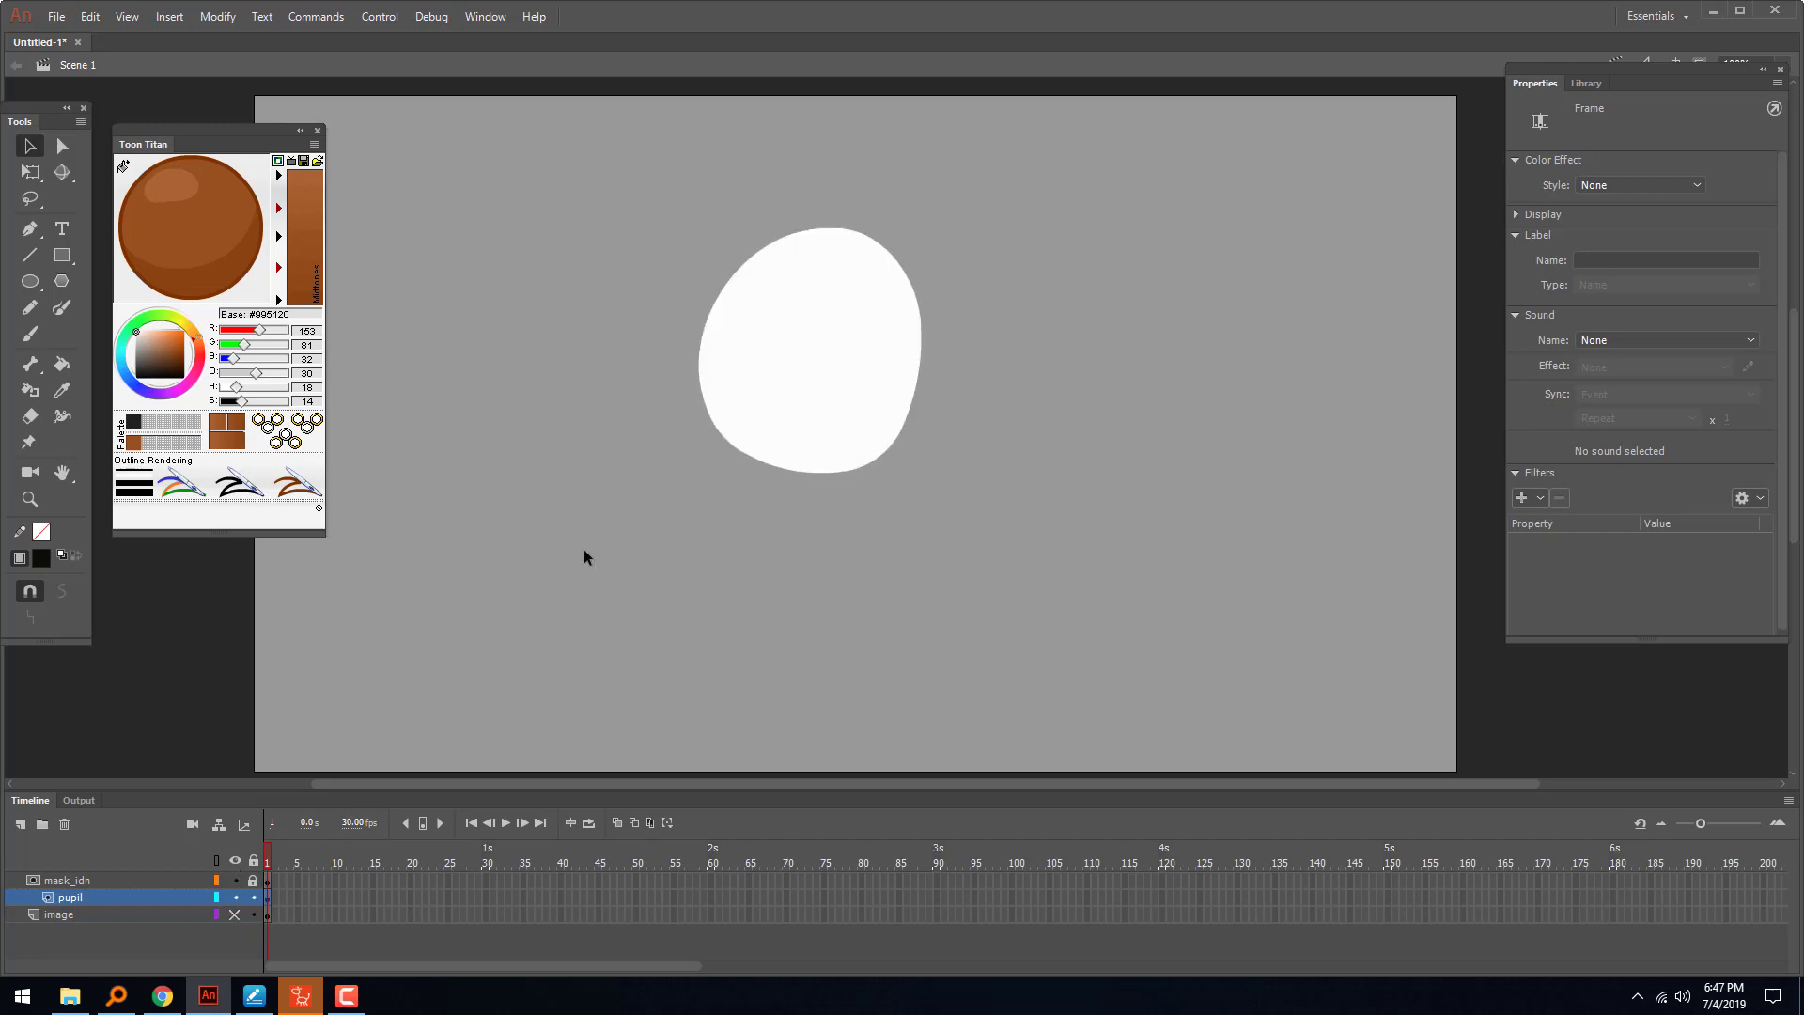
click(237, 882)
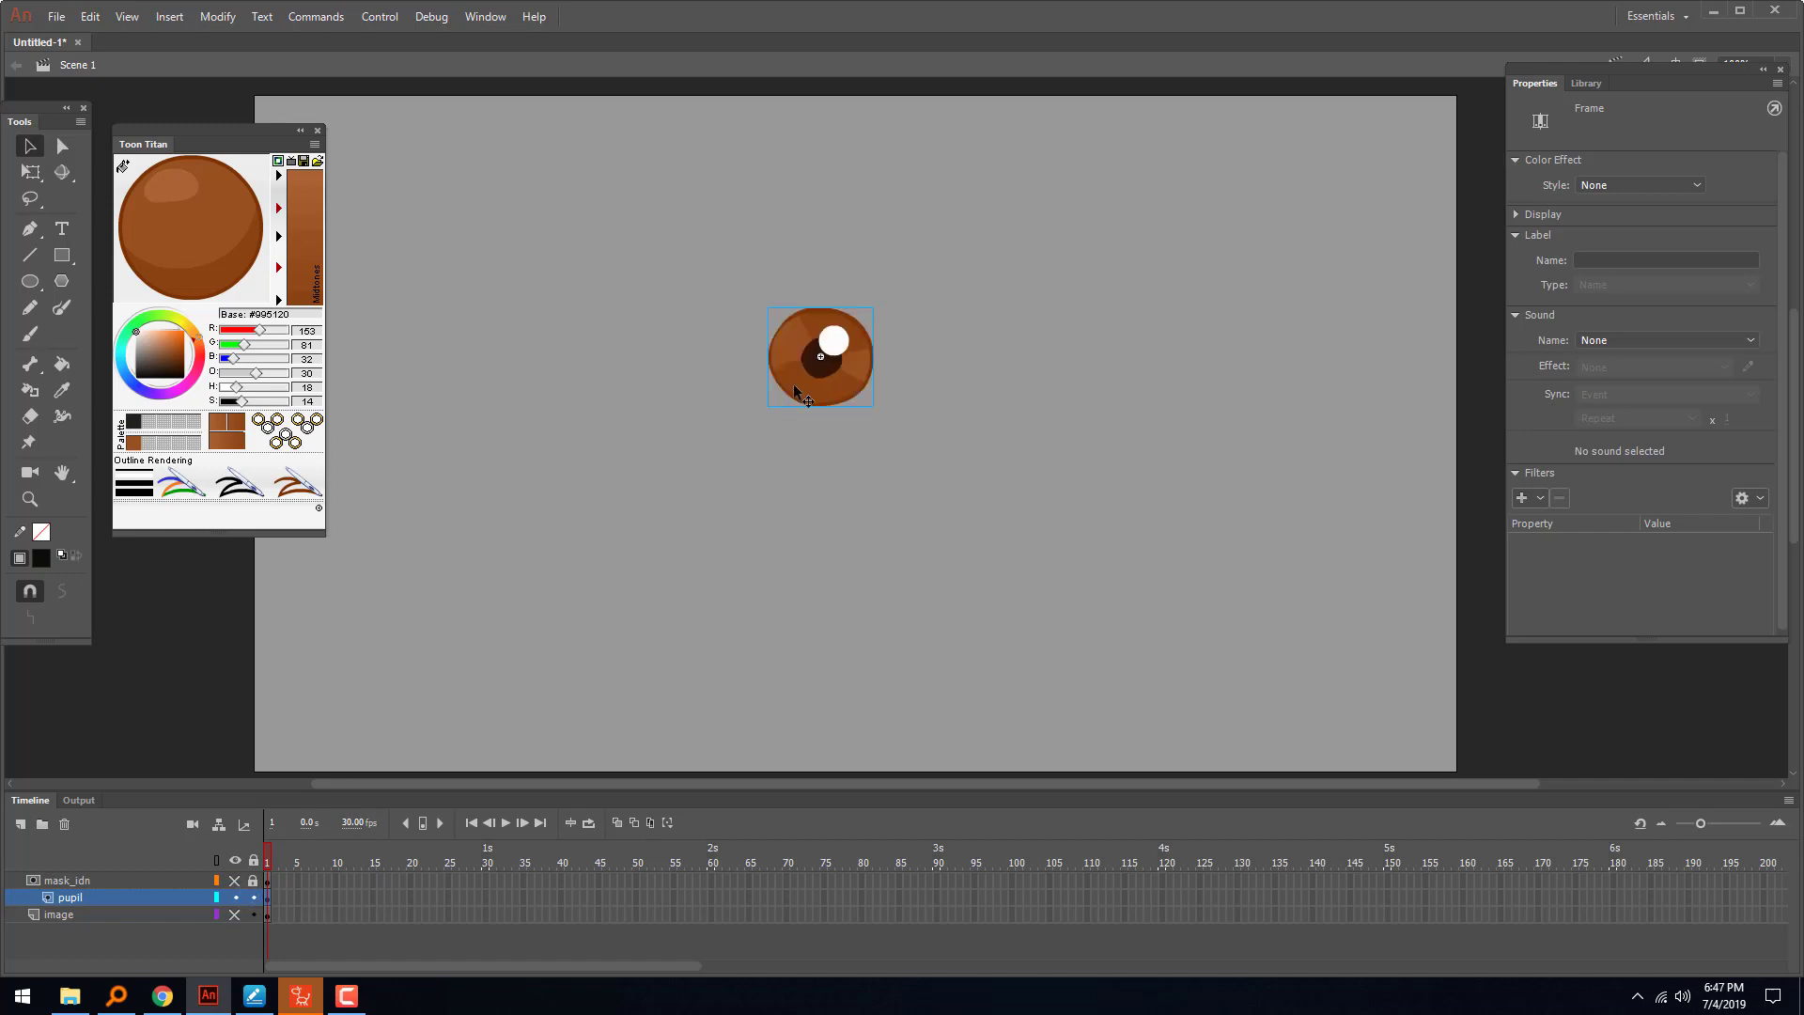
drag(831, 373, 738, 380)
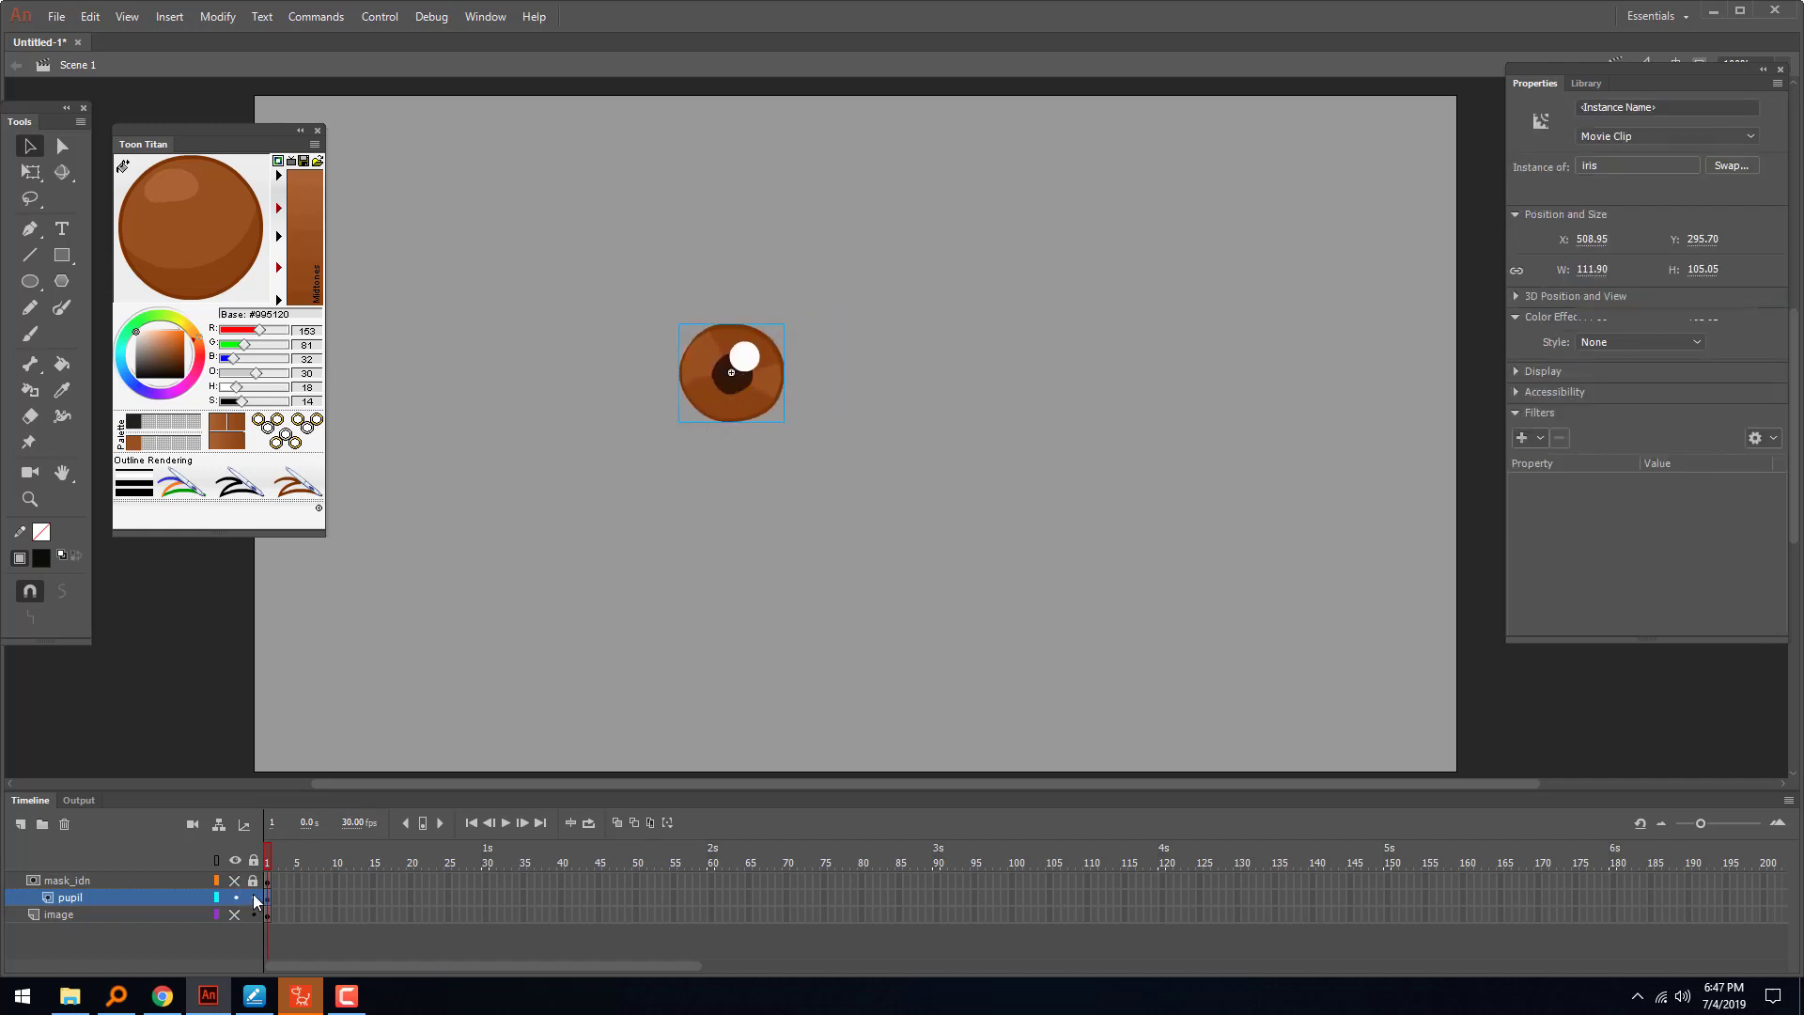
click(253, 897)
click(235, 880)
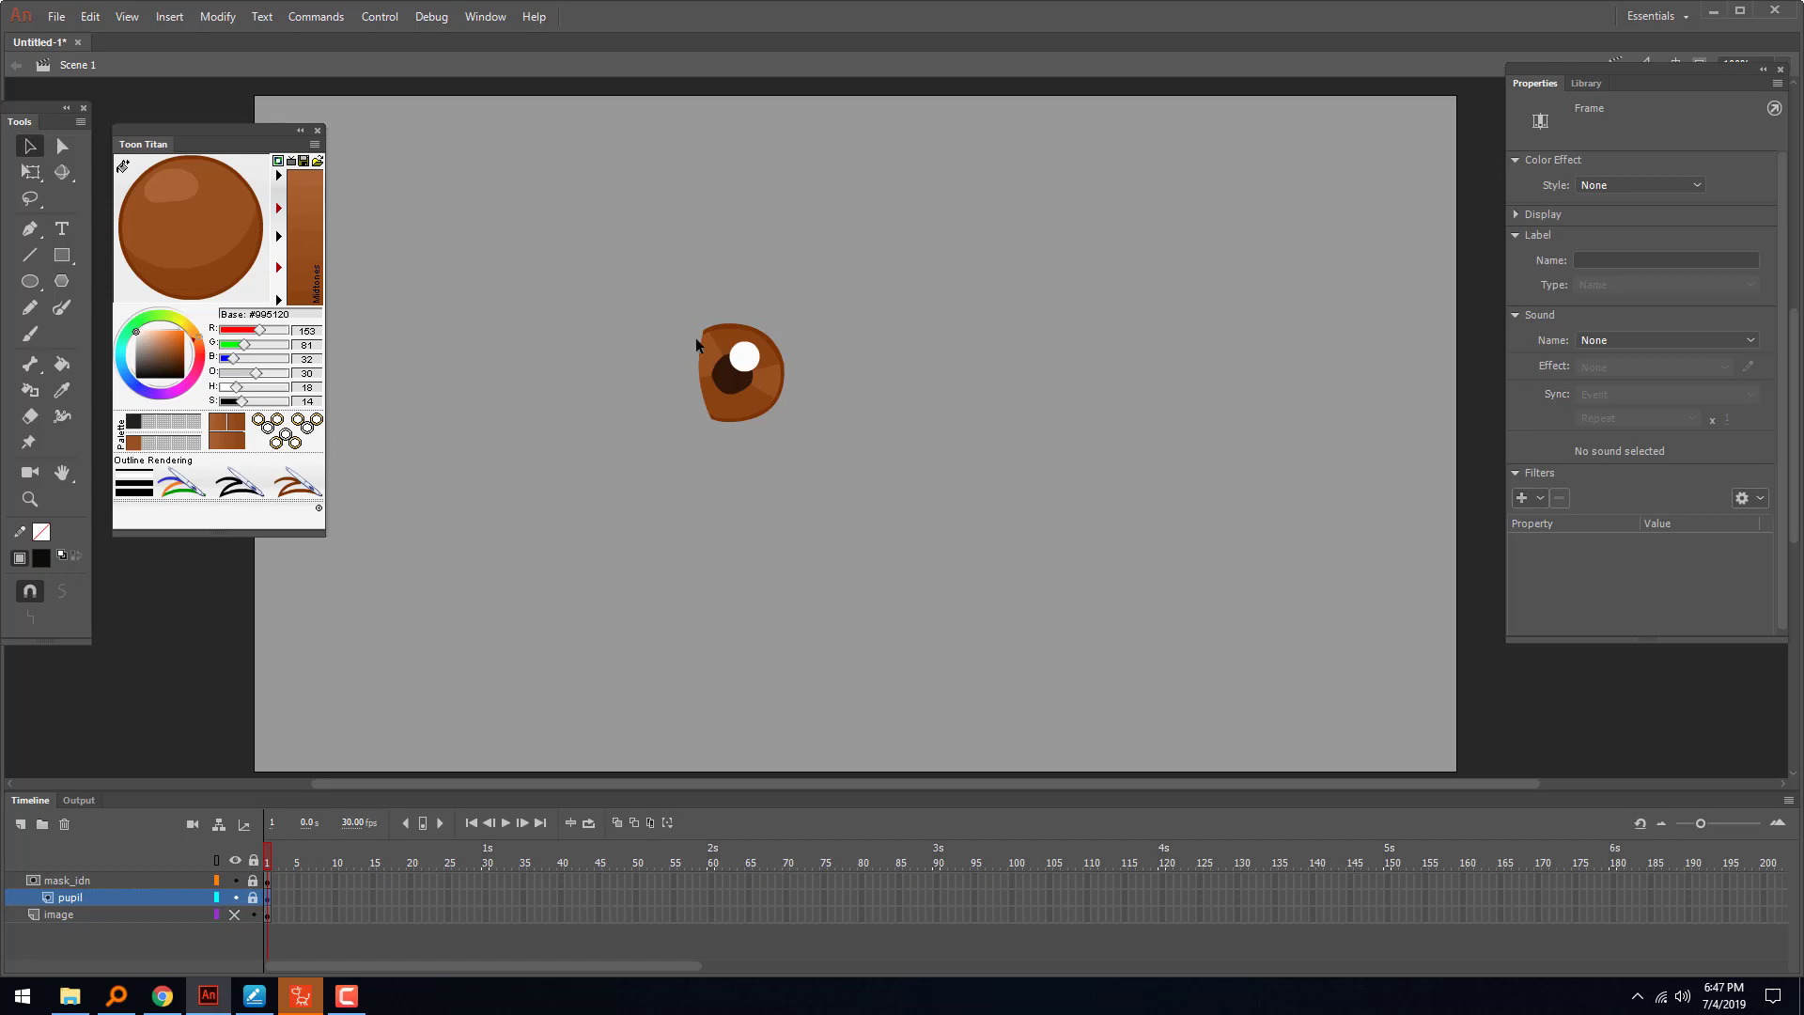
- Show the image layer together with the masked iris and leave nothing selected on the stage
click(235, 915)
click(235, 915)
click(235, 915)
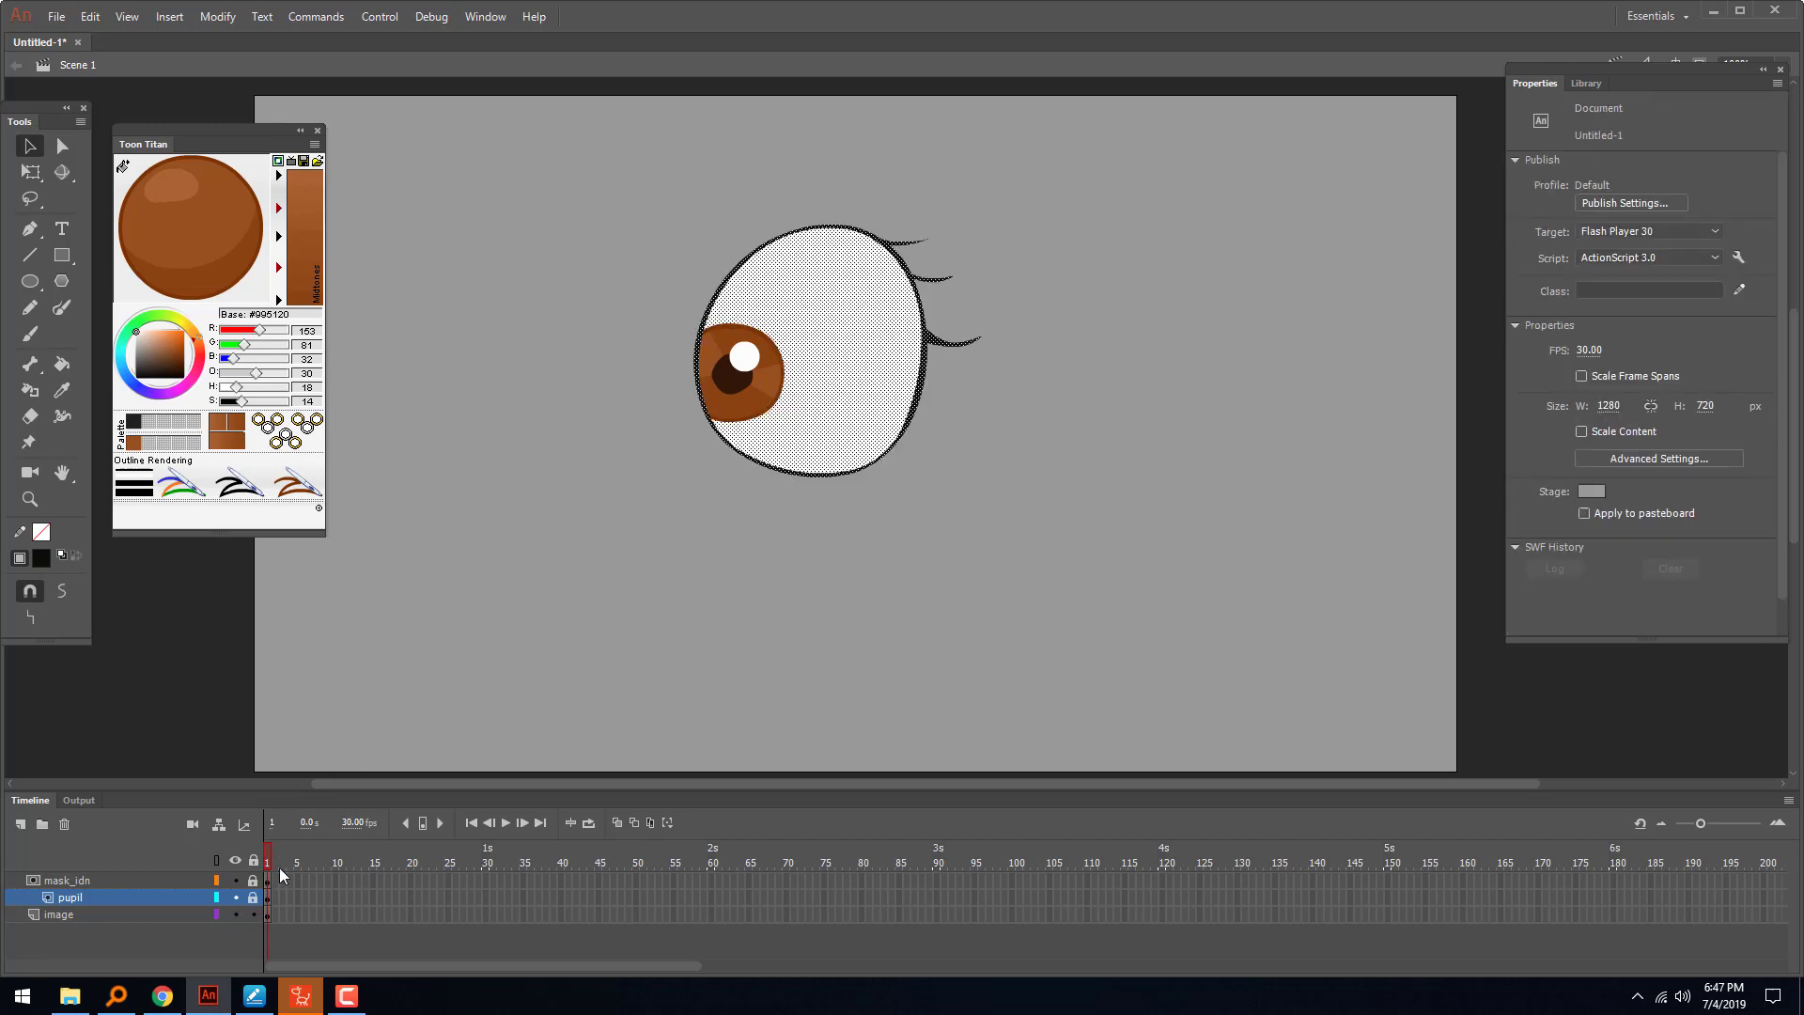
click(803, 461)
click(676, 510)
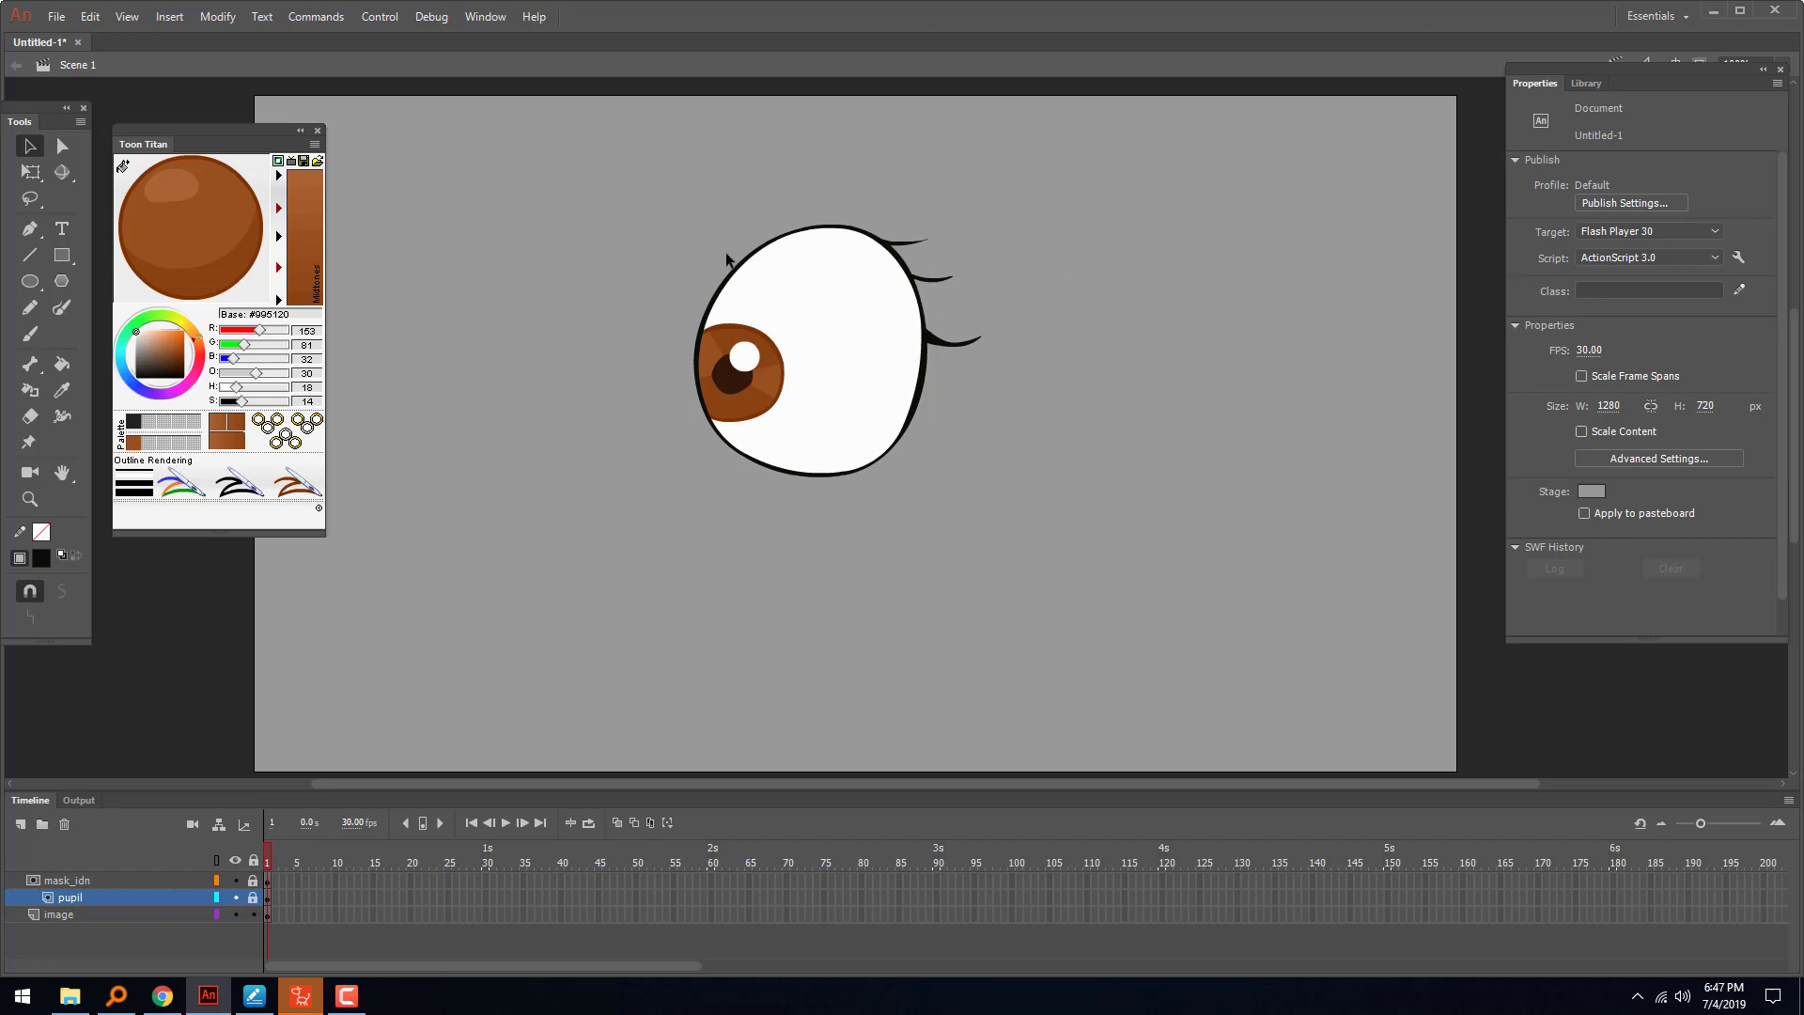
- Select the upper-left section of the eye's fill and outline and stretch it upward with Free Transform
drag(669, 211, 794, 306)
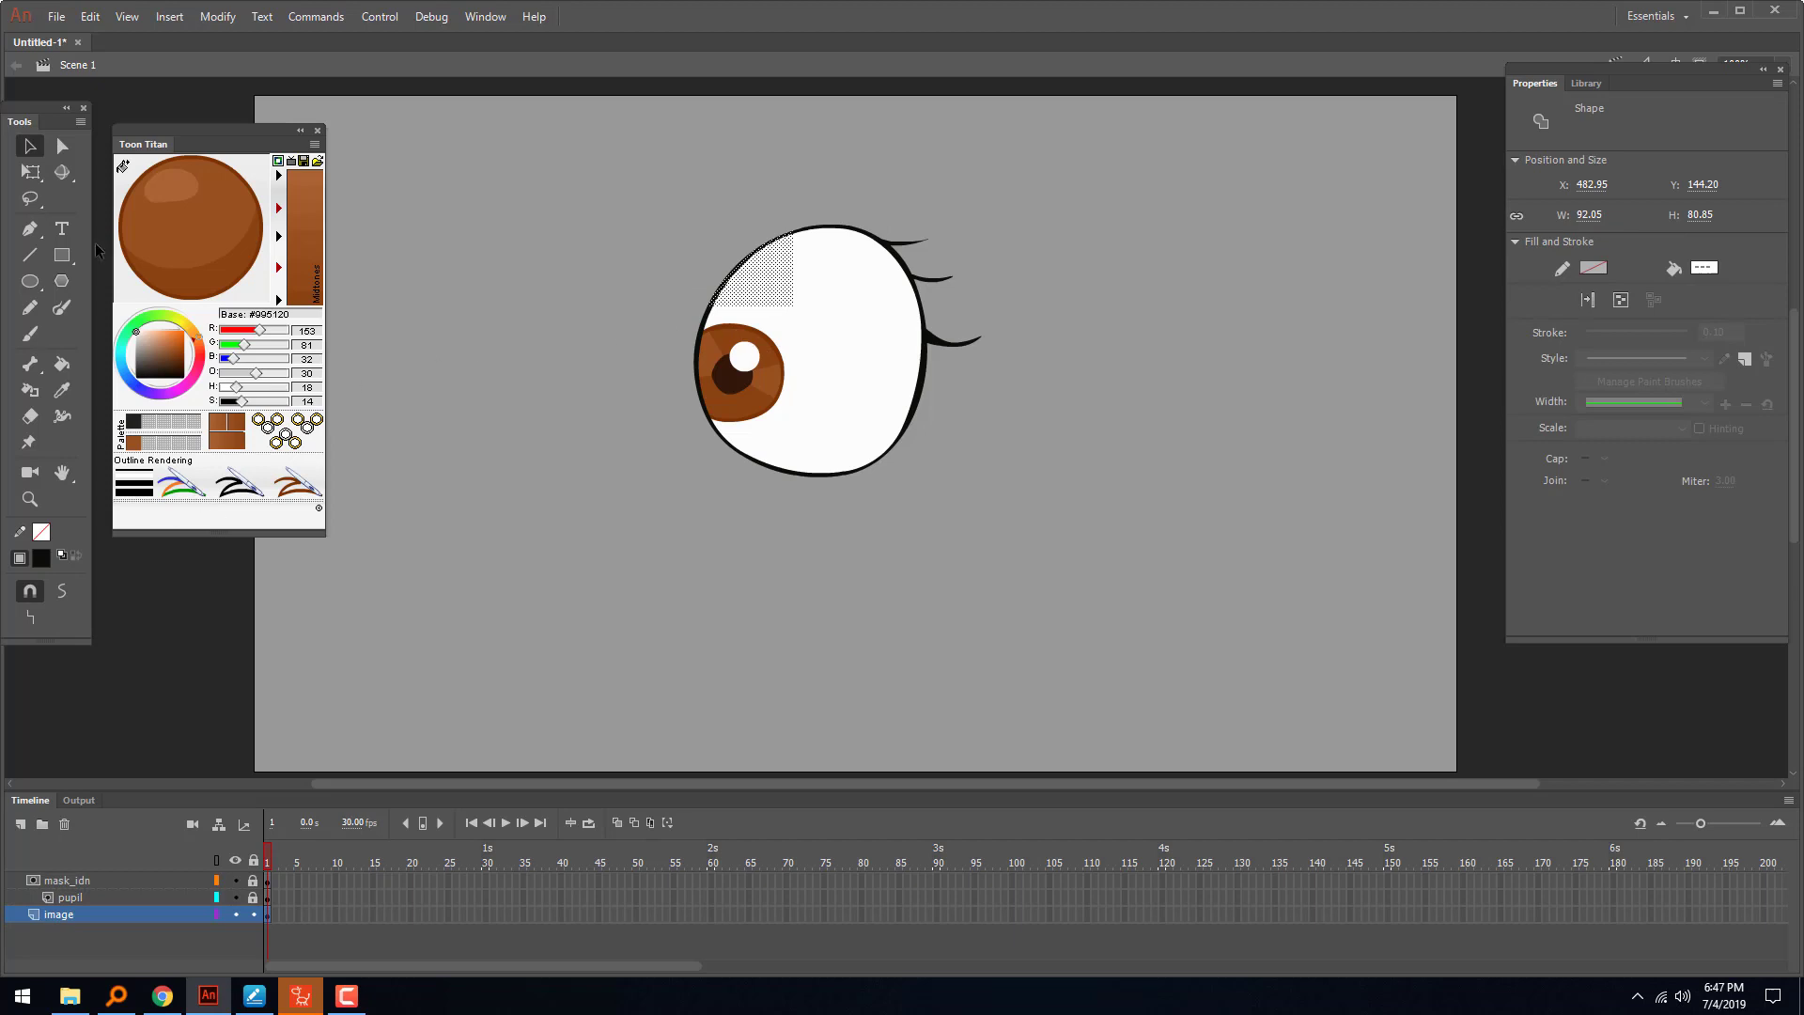
key(q)
drag(750, 225, 752, 175)
click(677, 514)
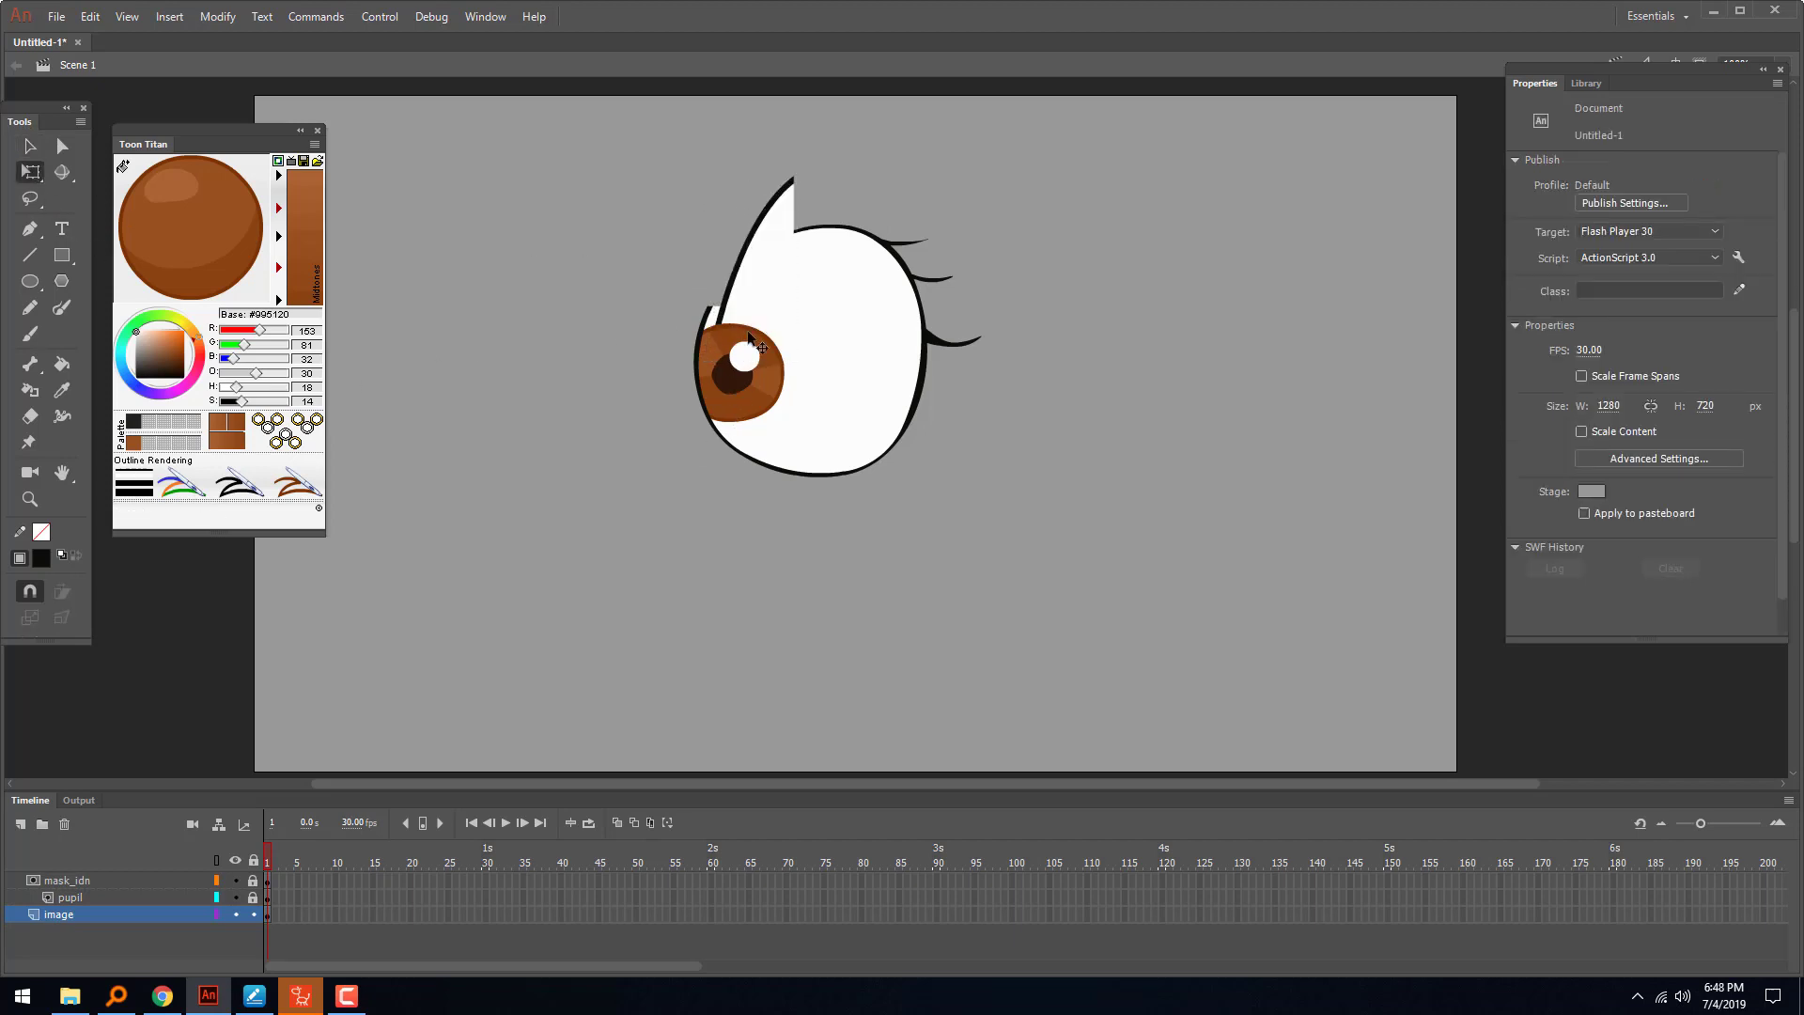
- Unlock the pupil layer, move the iris to the eye's upper-left edge at about X 546, Y 157, and relock the layer
click(253, 915)
click(252, 897)
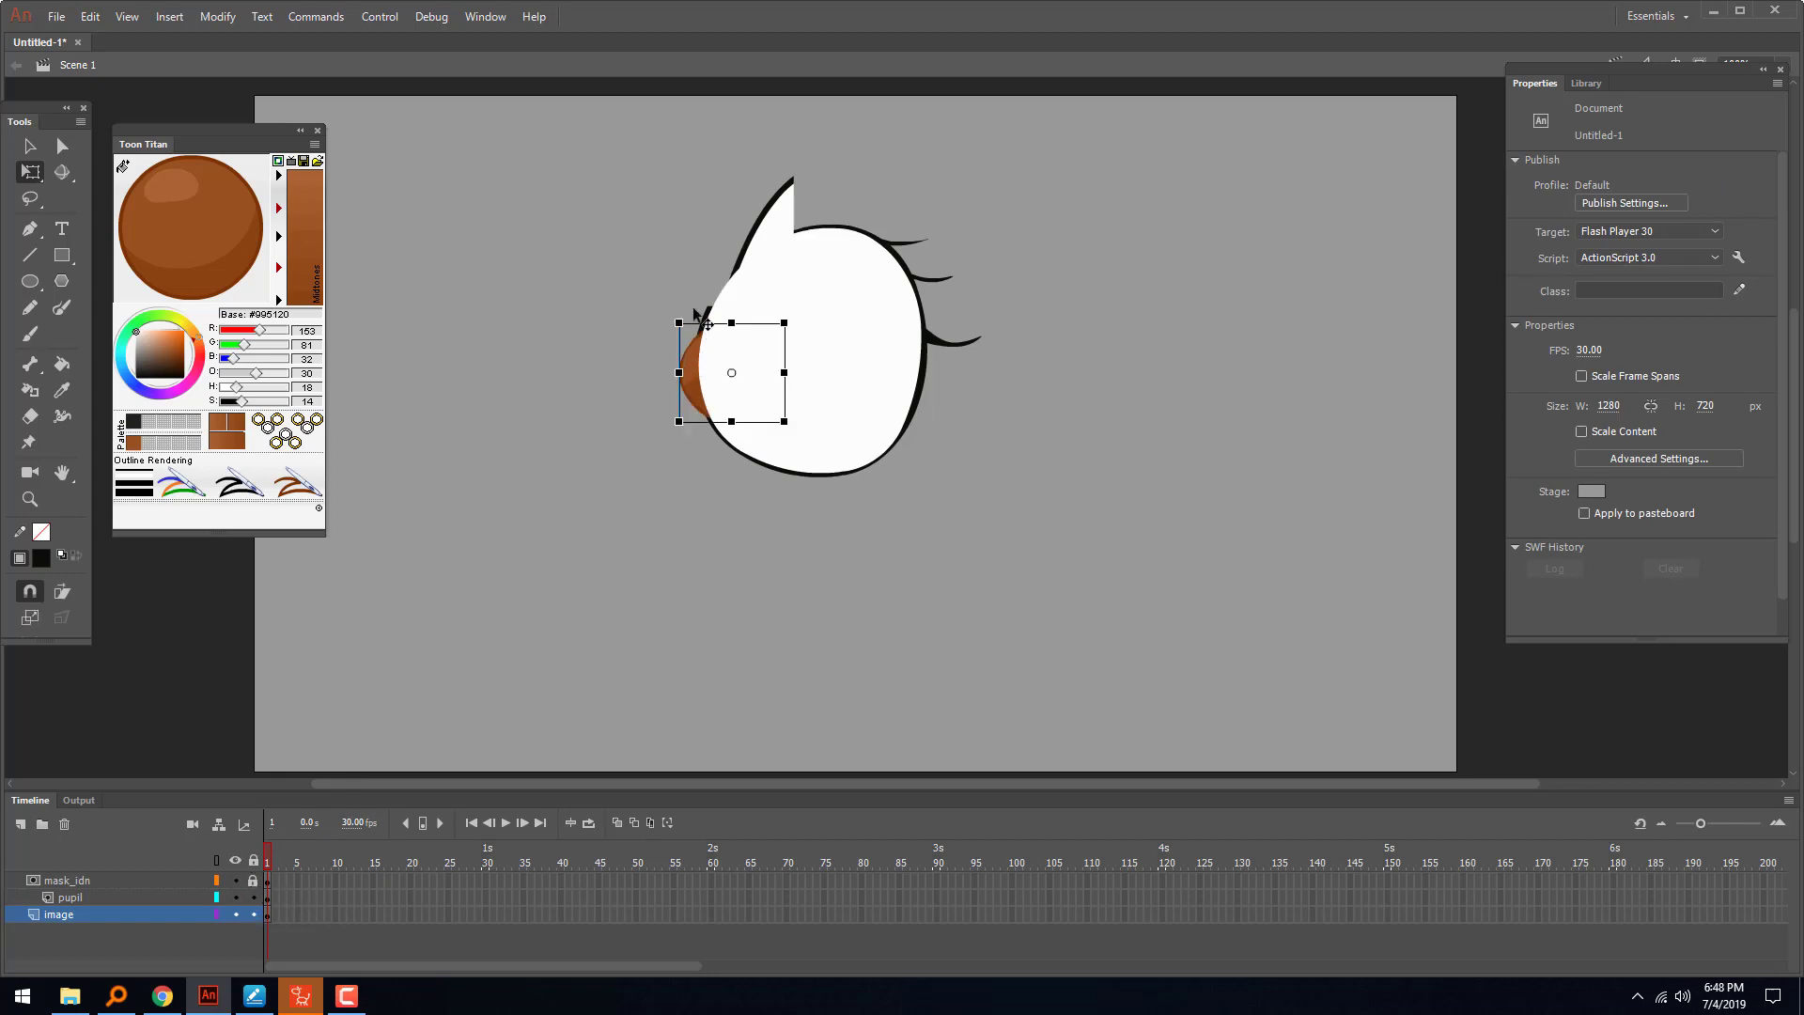
drag(695, 314, 731, 183)
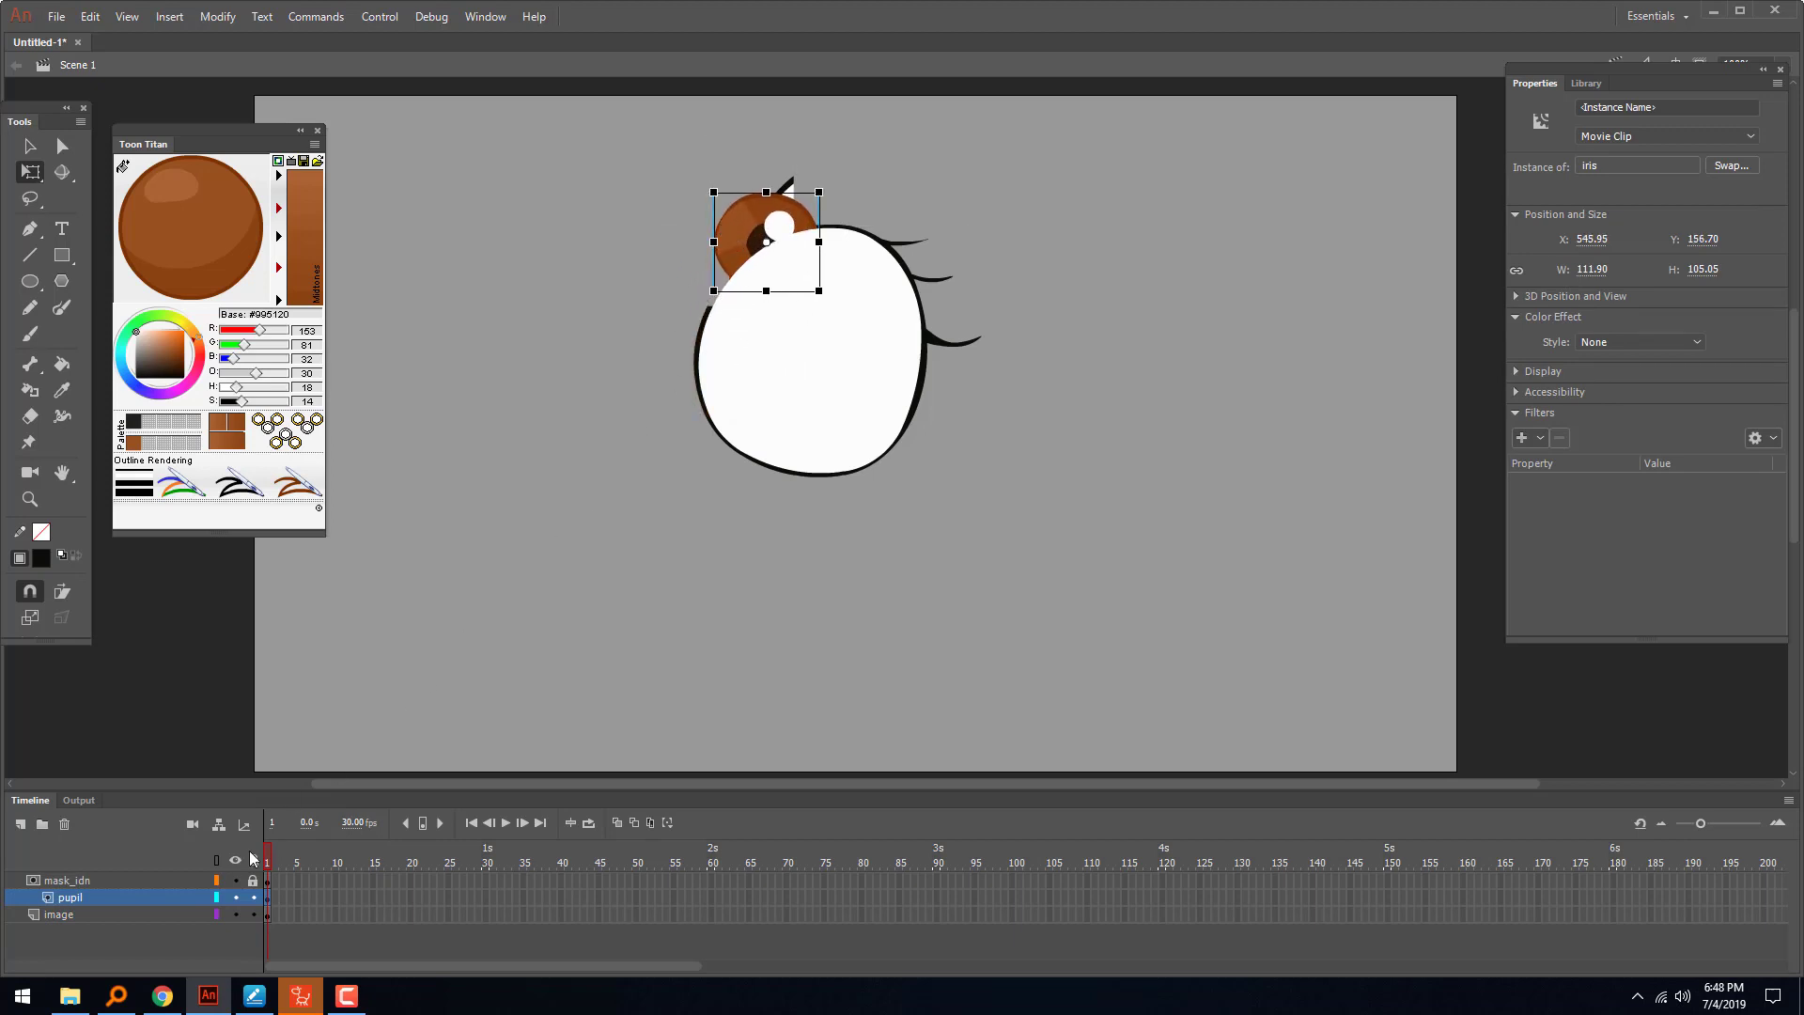
click(253, 897)
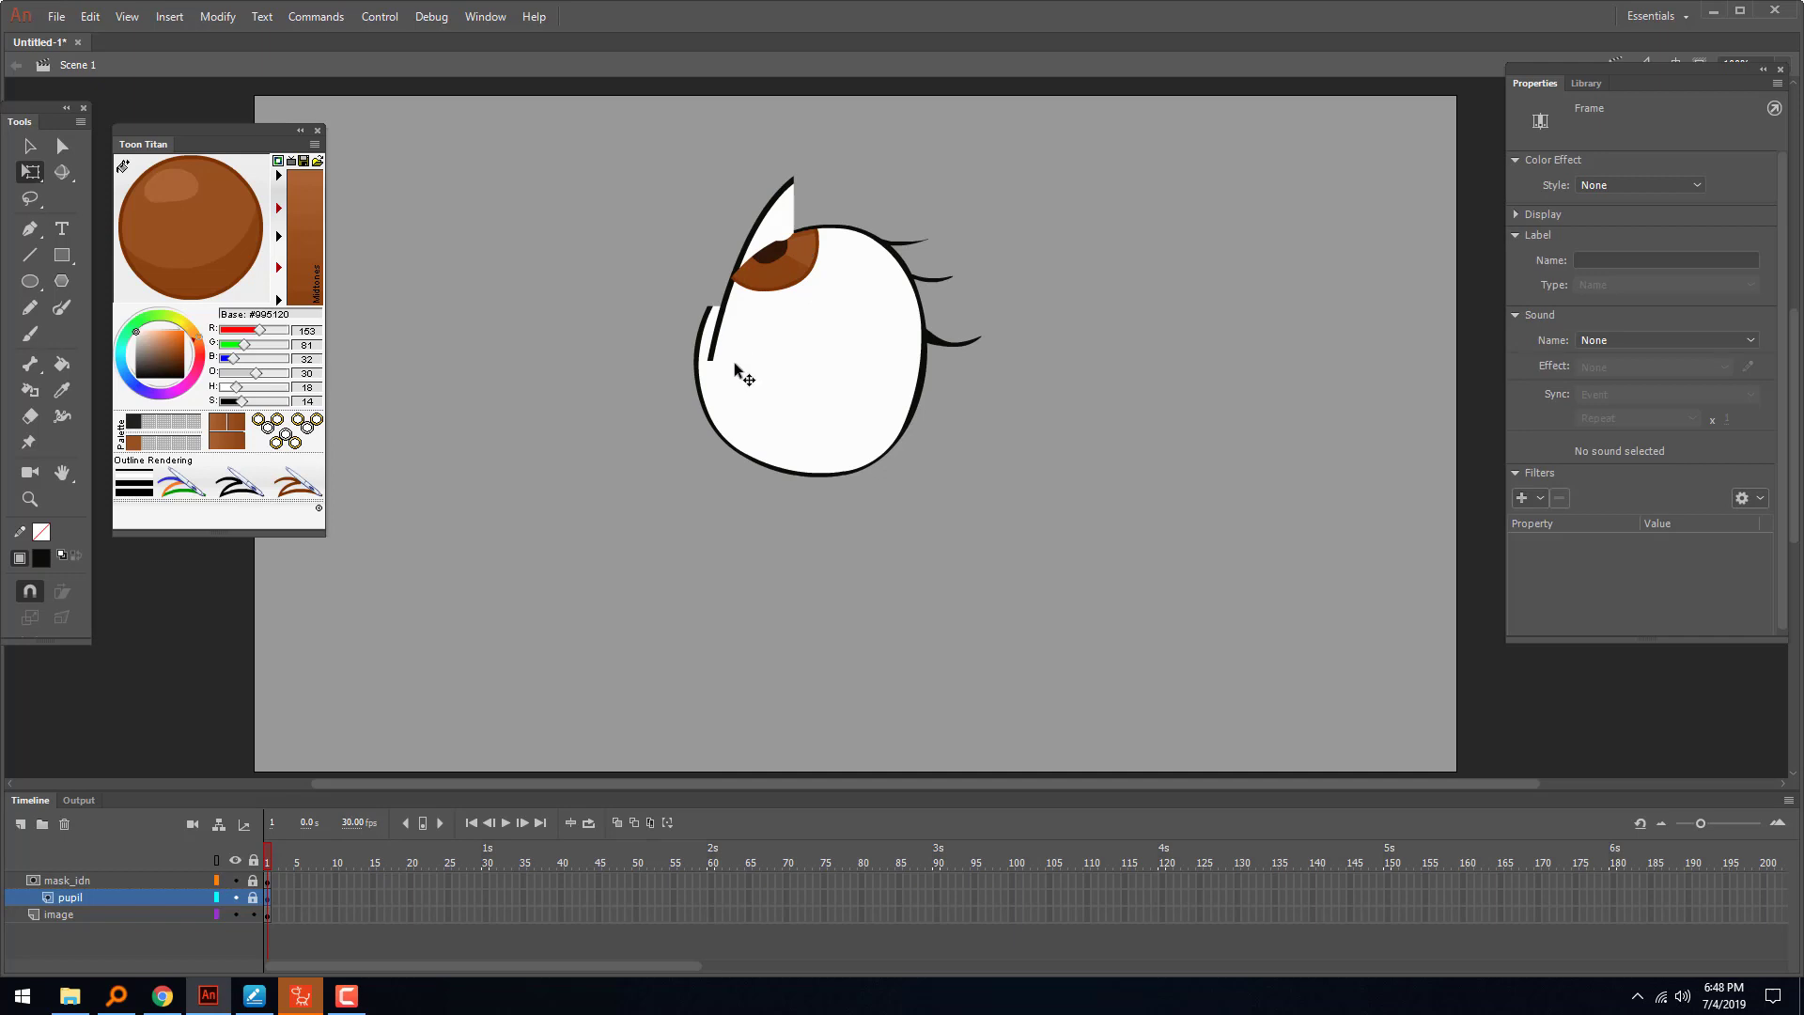
- Undo the iris move, the layer lock changes and the stretching of the eye's upper-left section
key(ctrl+z)
key(ctrl+z)
key(ctrl+z)
key(ctrl+z)
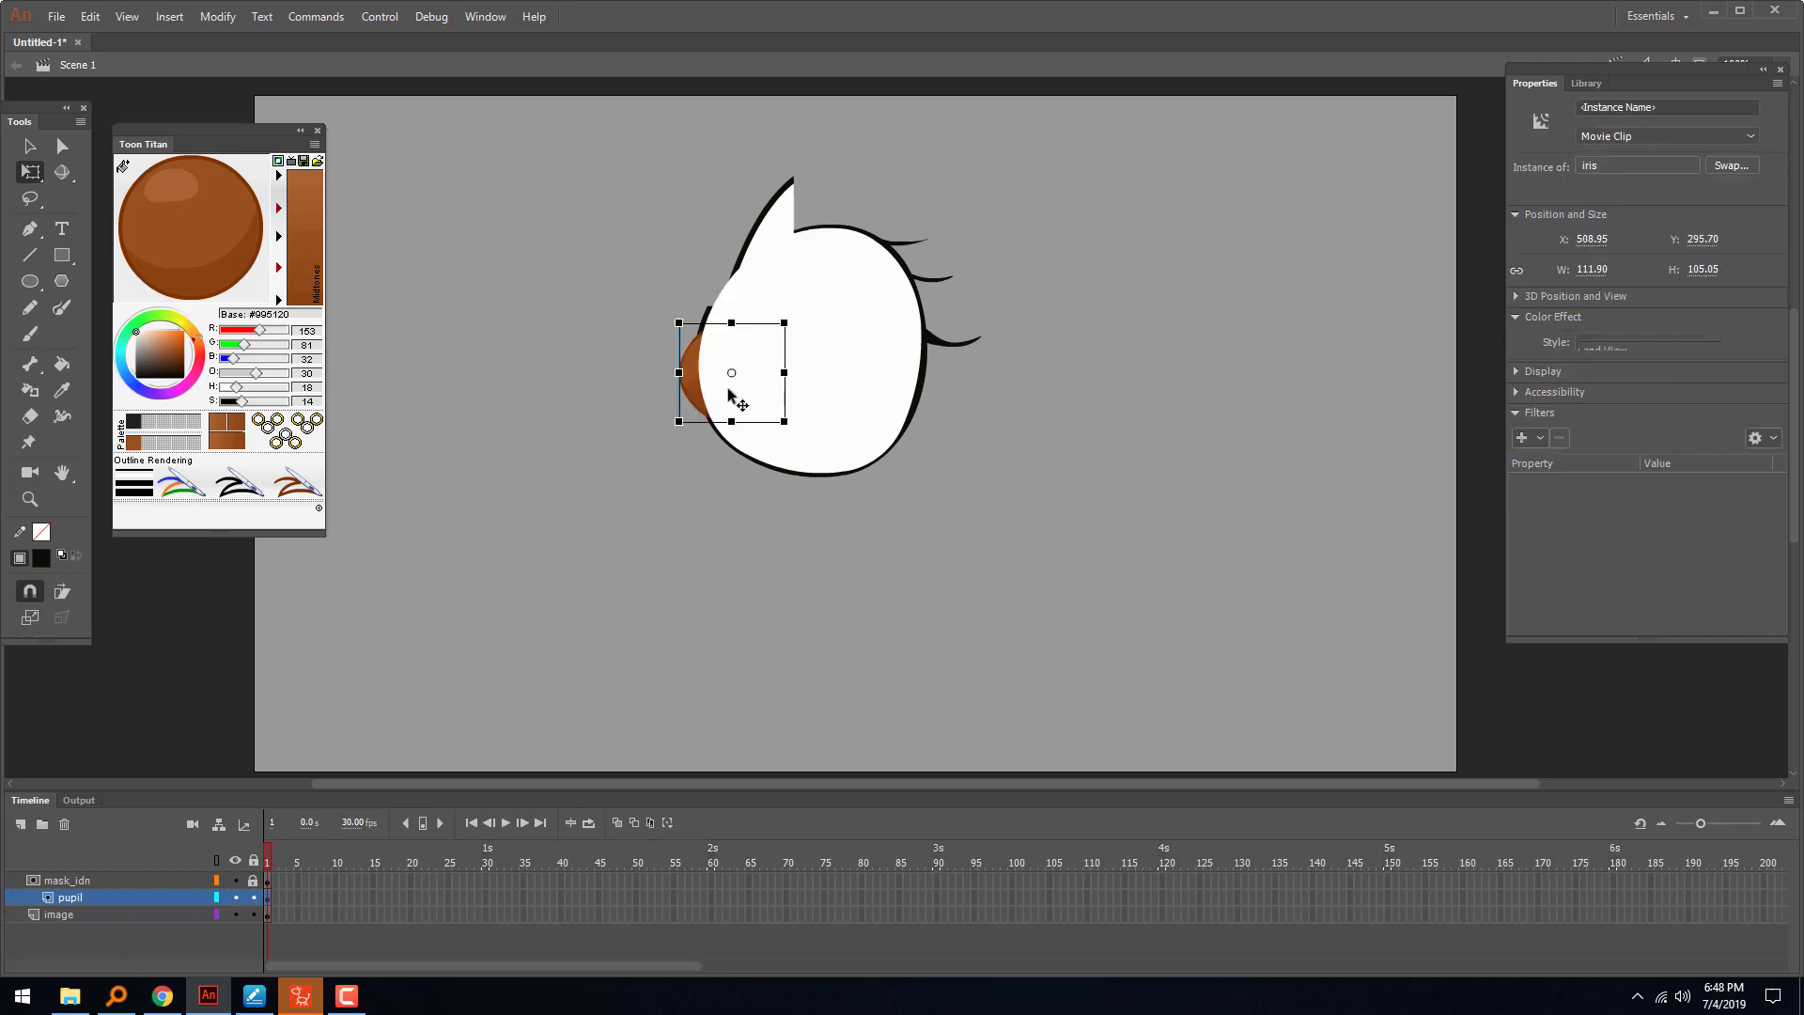
key(ctrl+z)
key(ctrl+z)
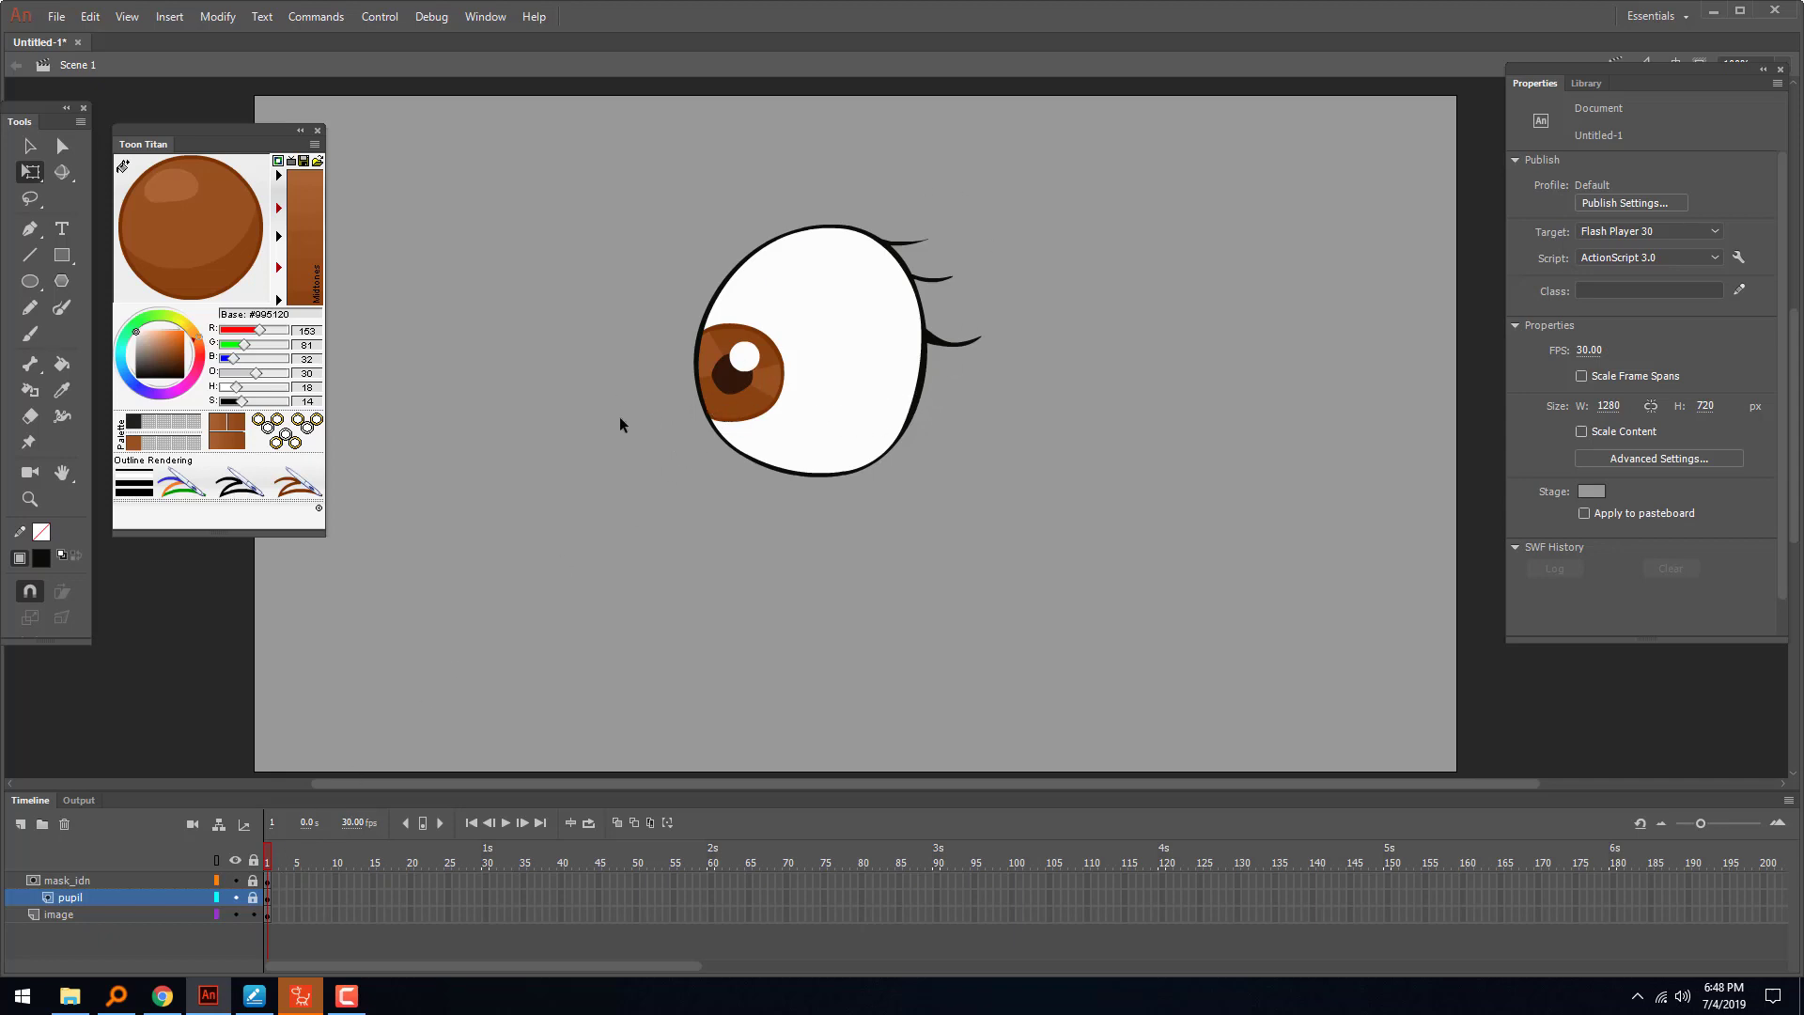
- Export the eye drawing to the Desktop as an SWF movie named eye
drag(228, 131, 231, 105)
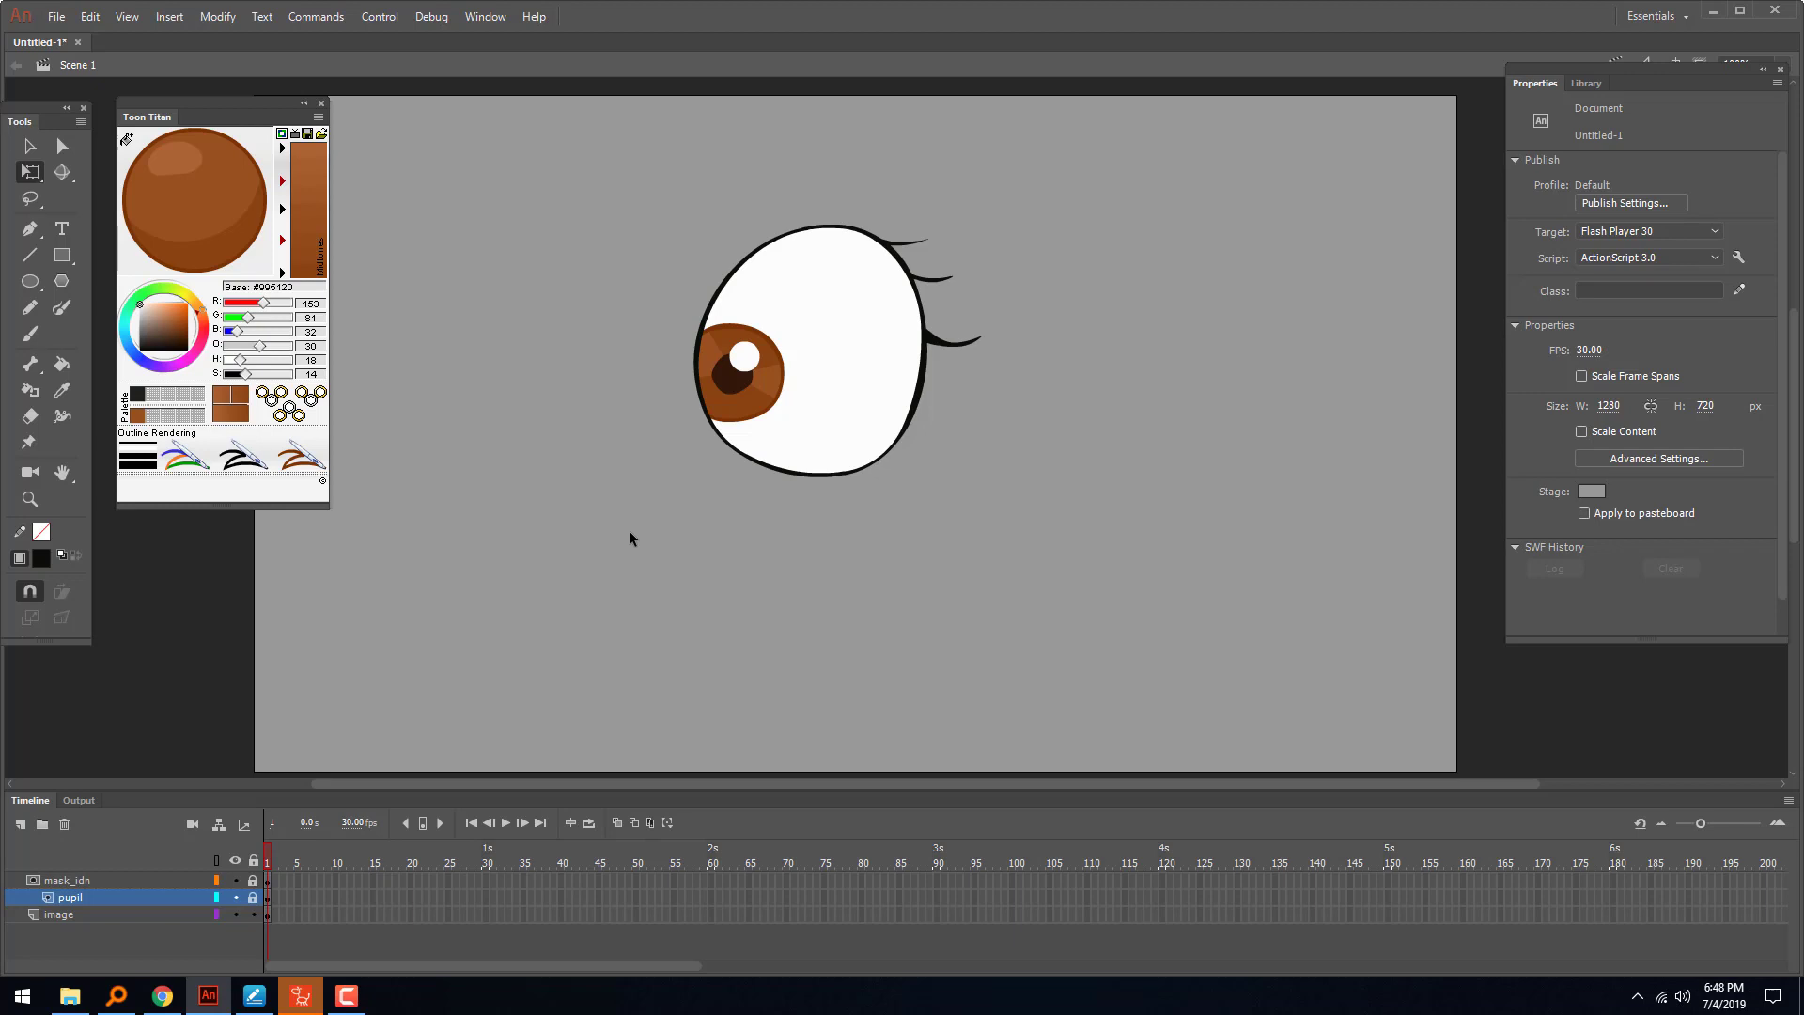
key(ctrl+alt+shift+s)
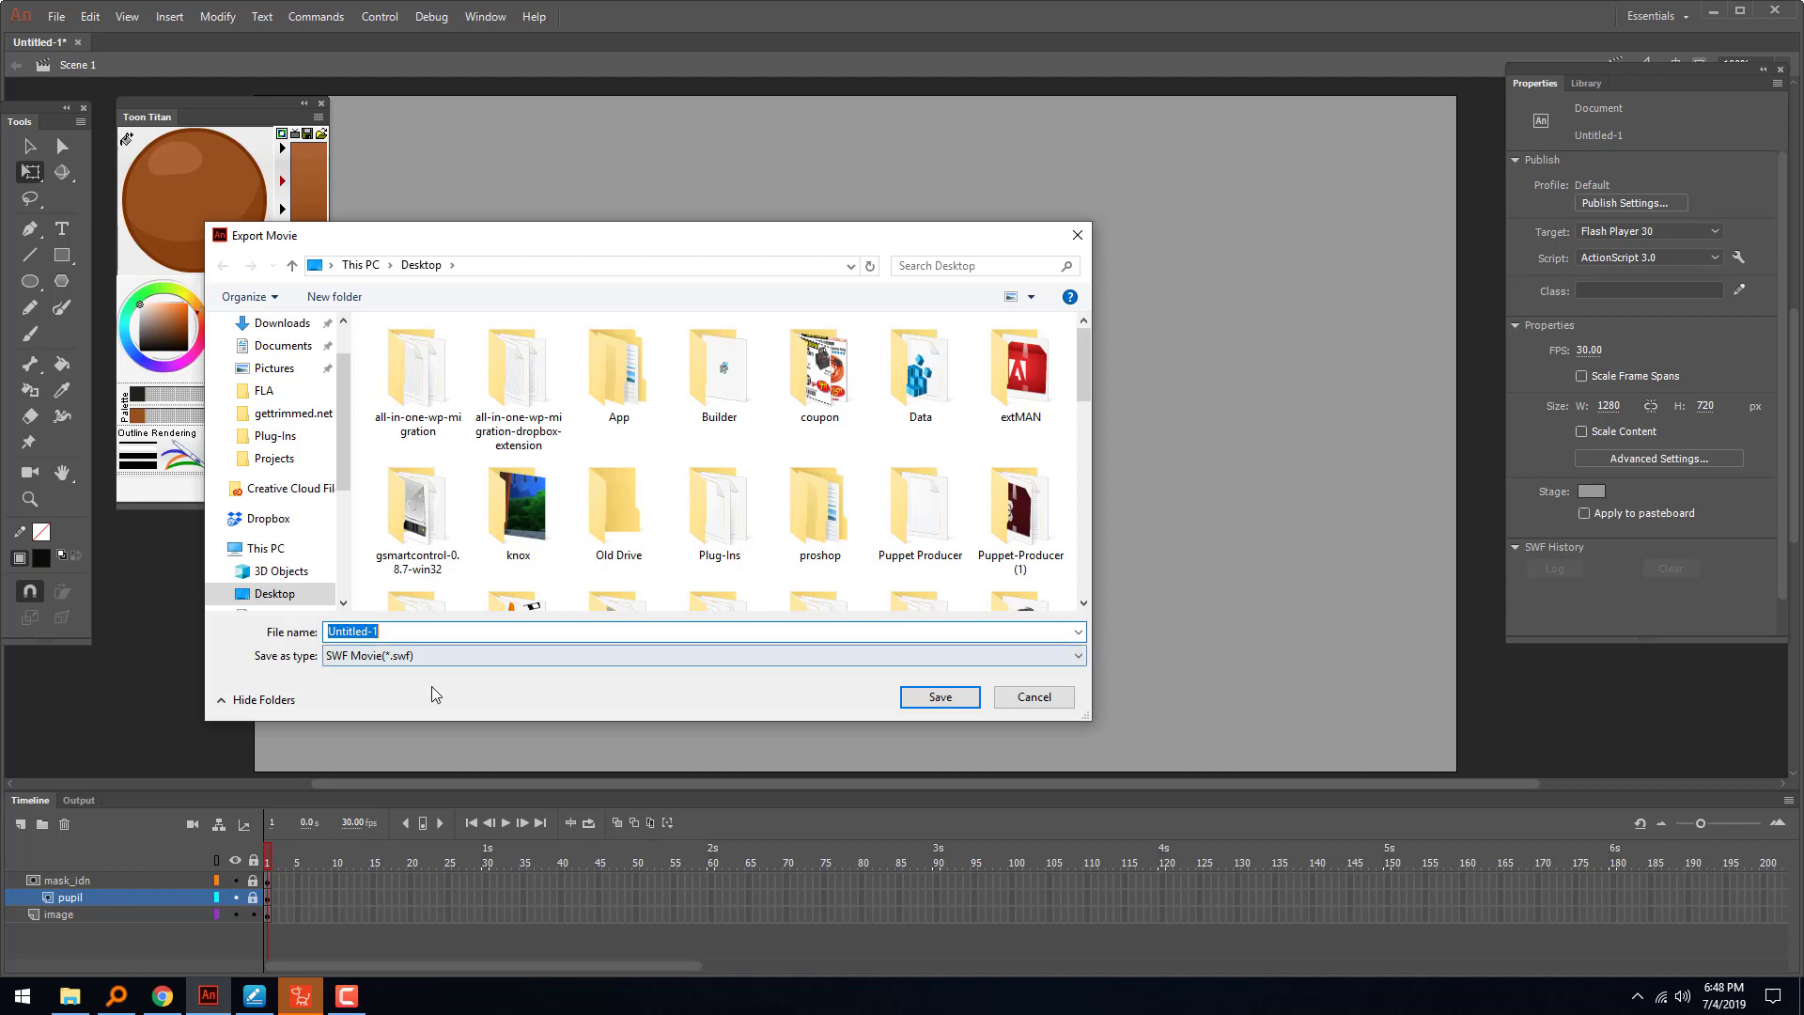
text(eye)
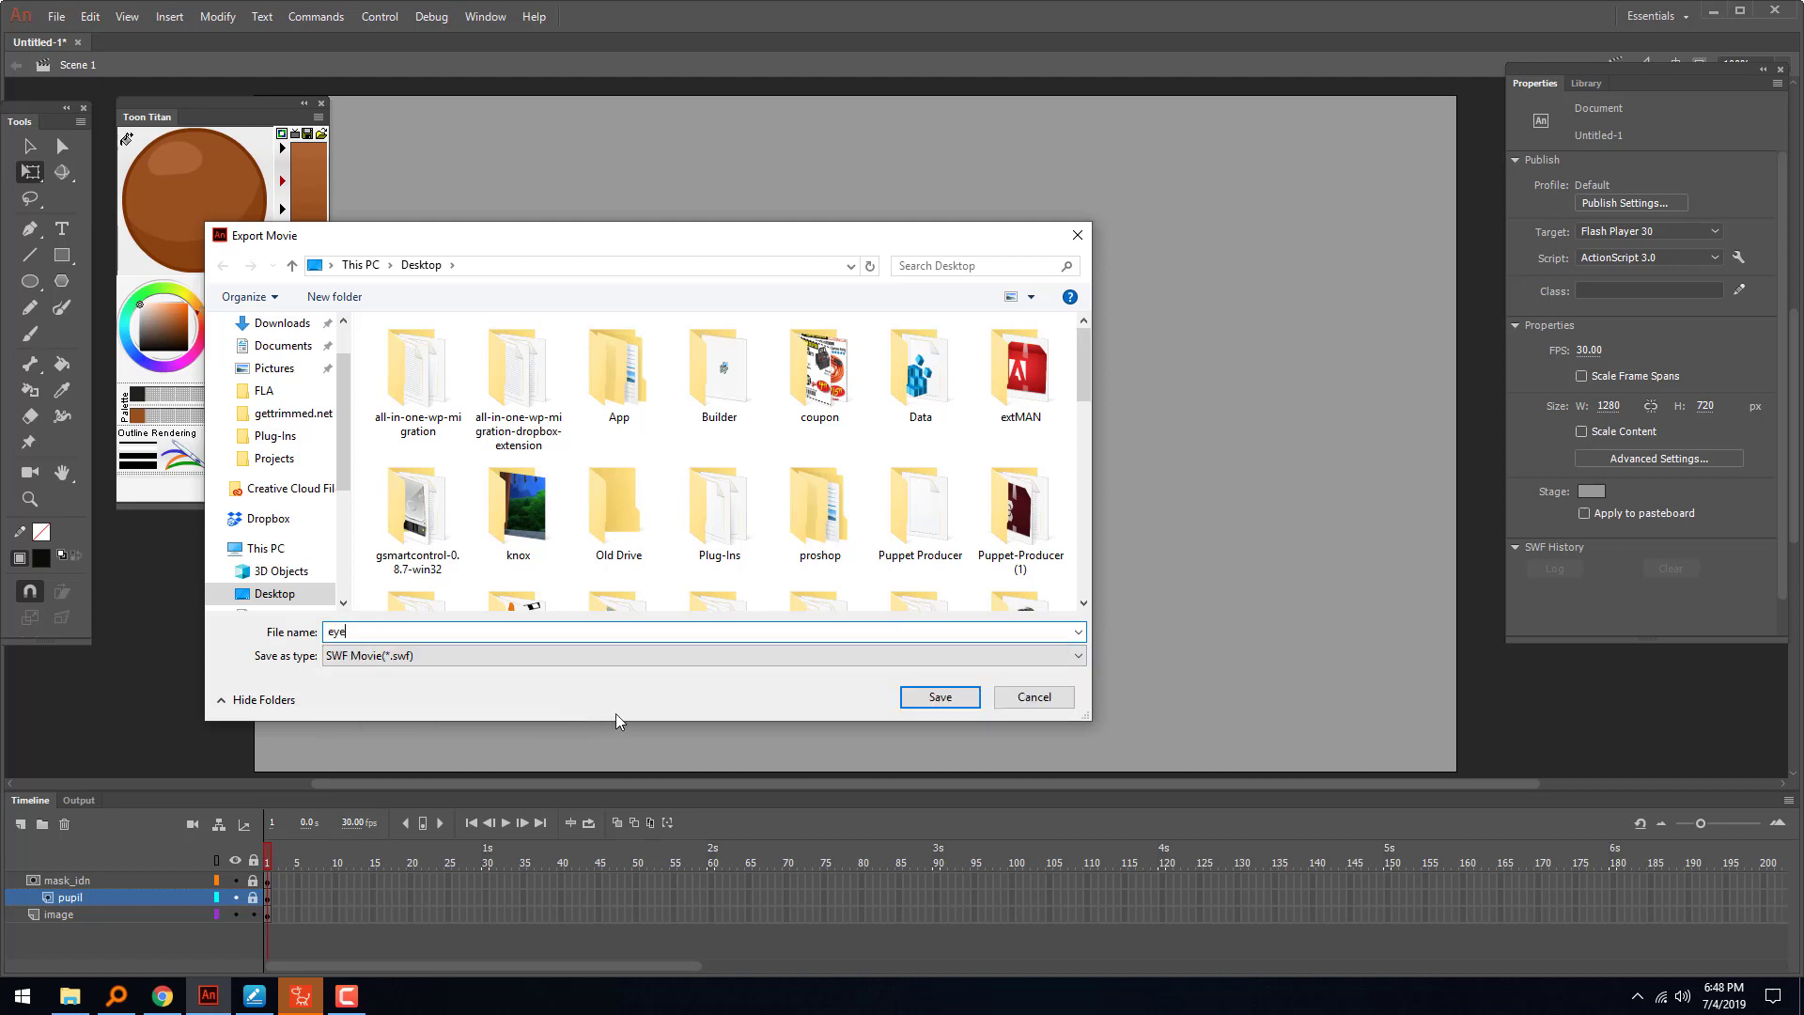
click(939, 696)
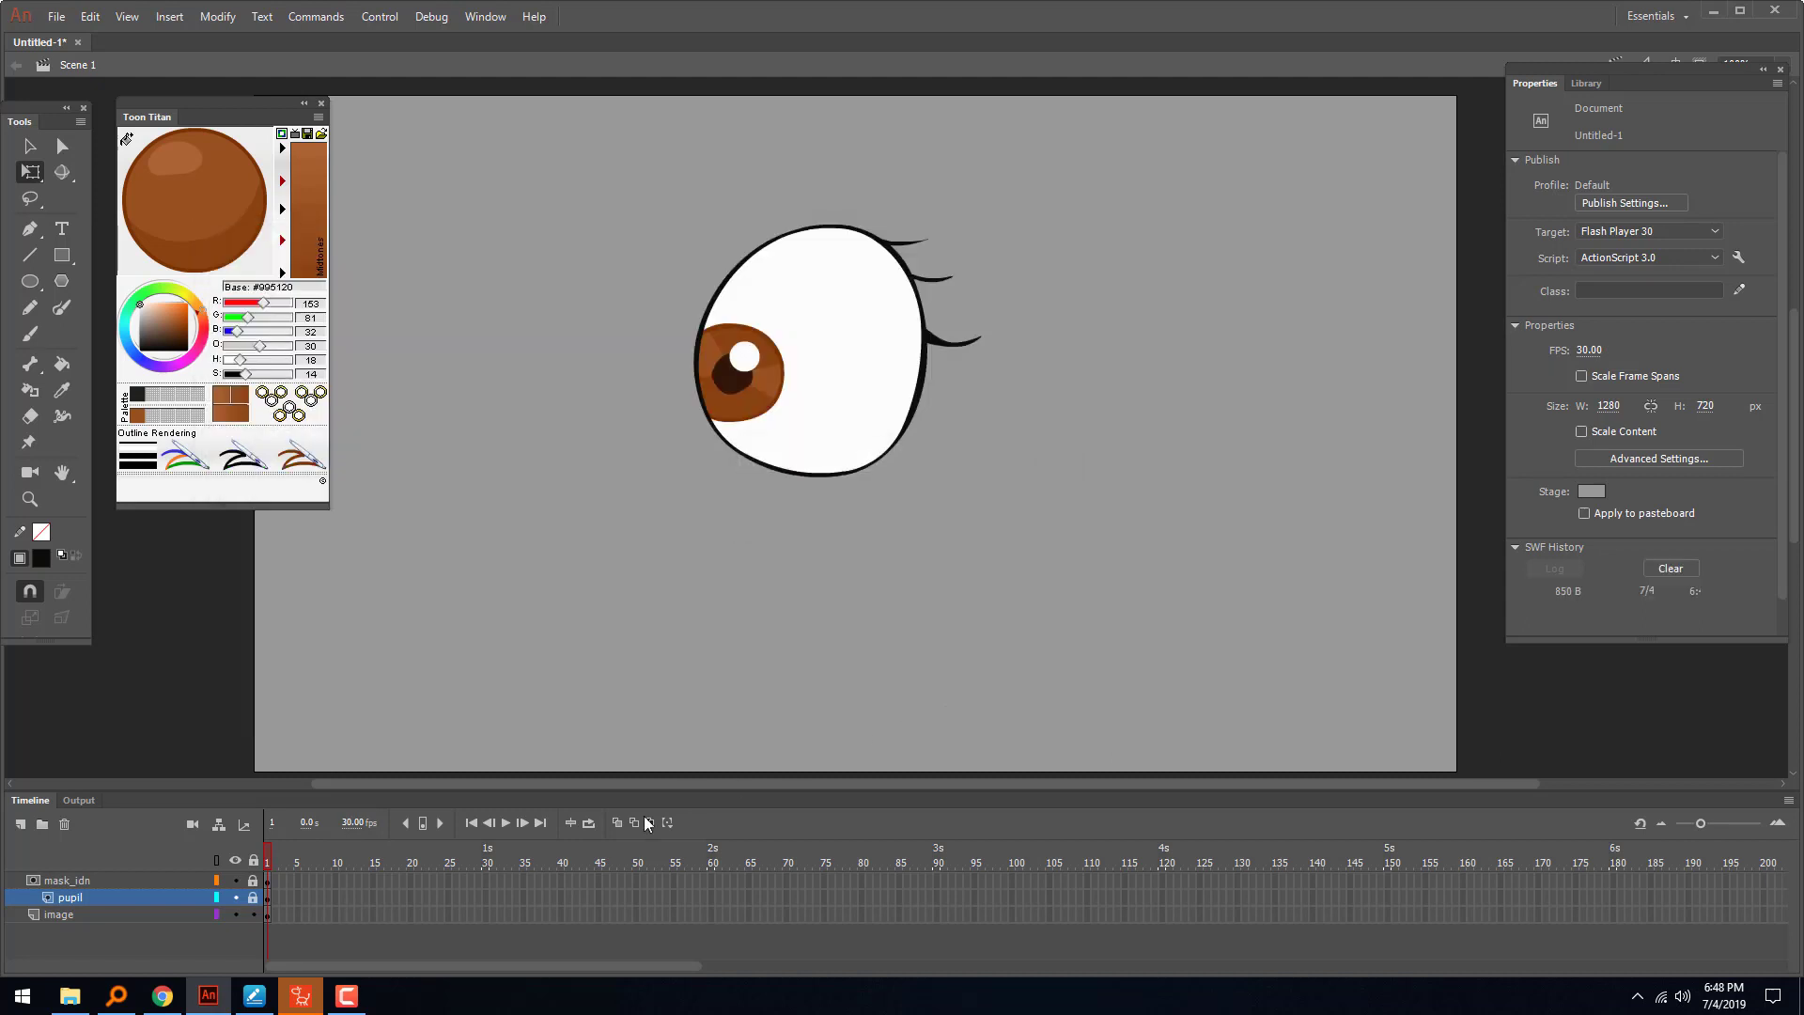
- Switch to CrazyTalk Animator 3, minimizing Animate and clearing the browser, file search and folder windows covering it
click(346, 996)
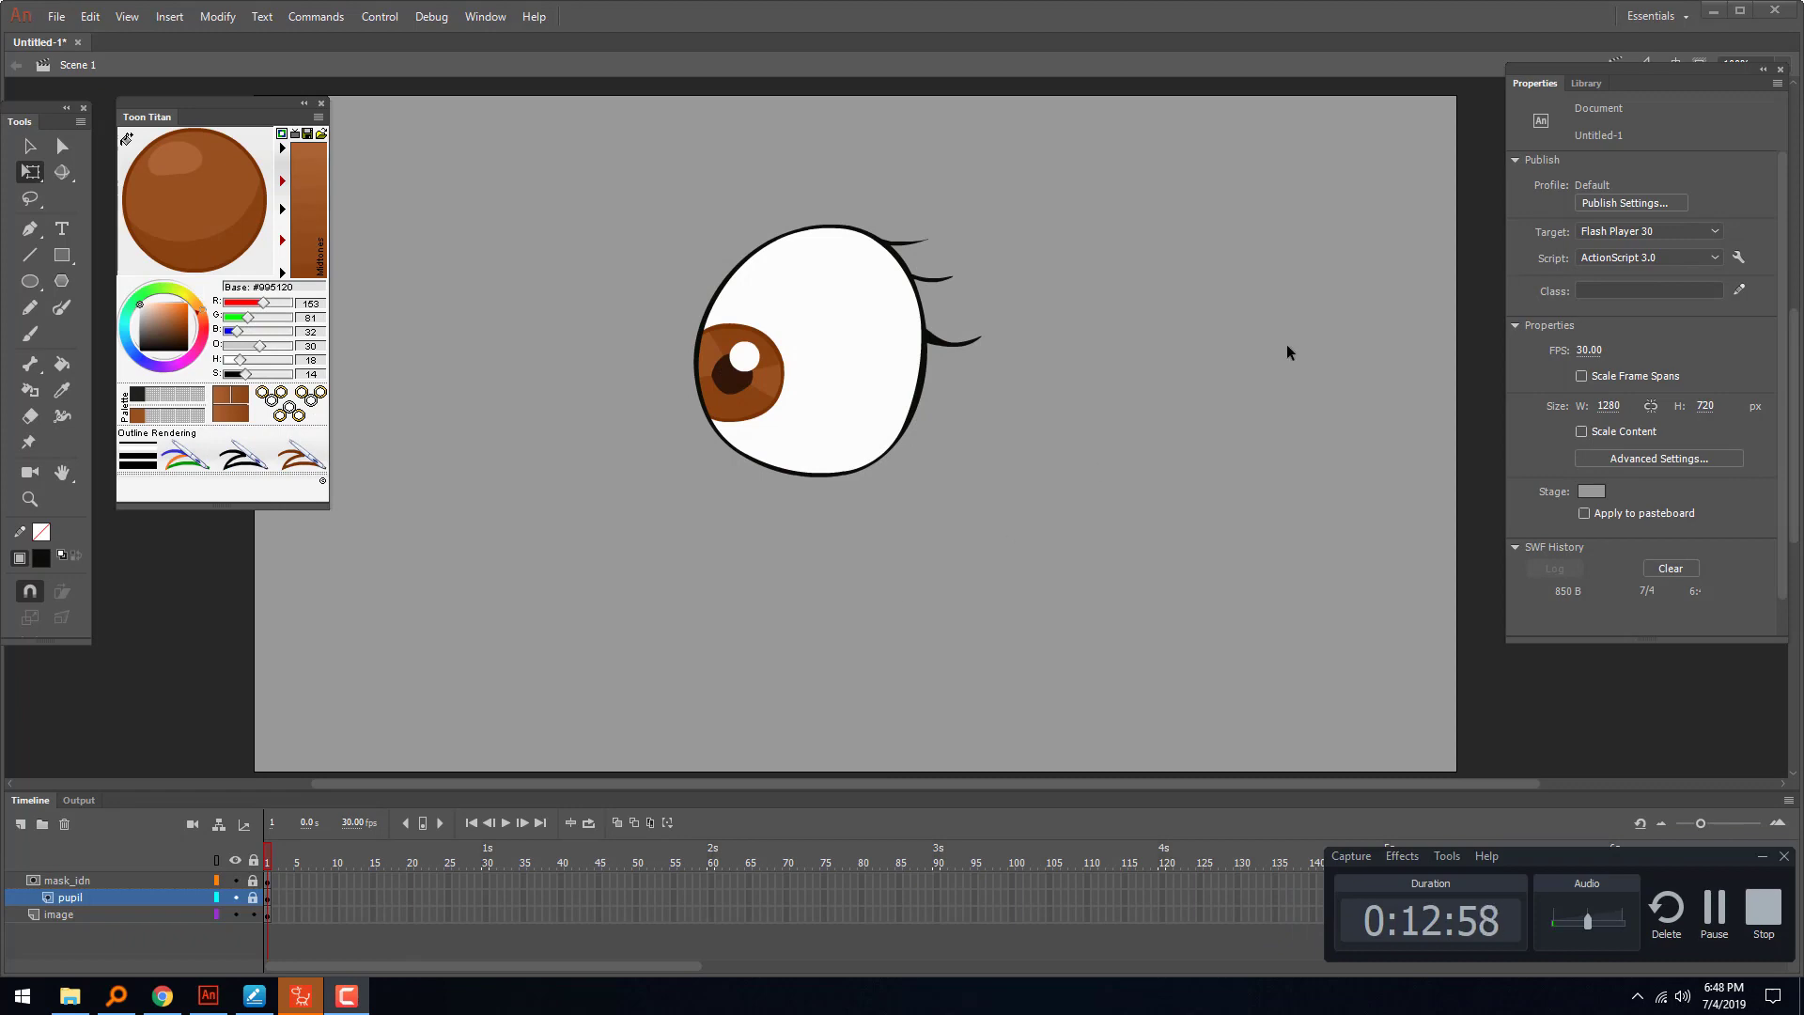
click(1712, 11)
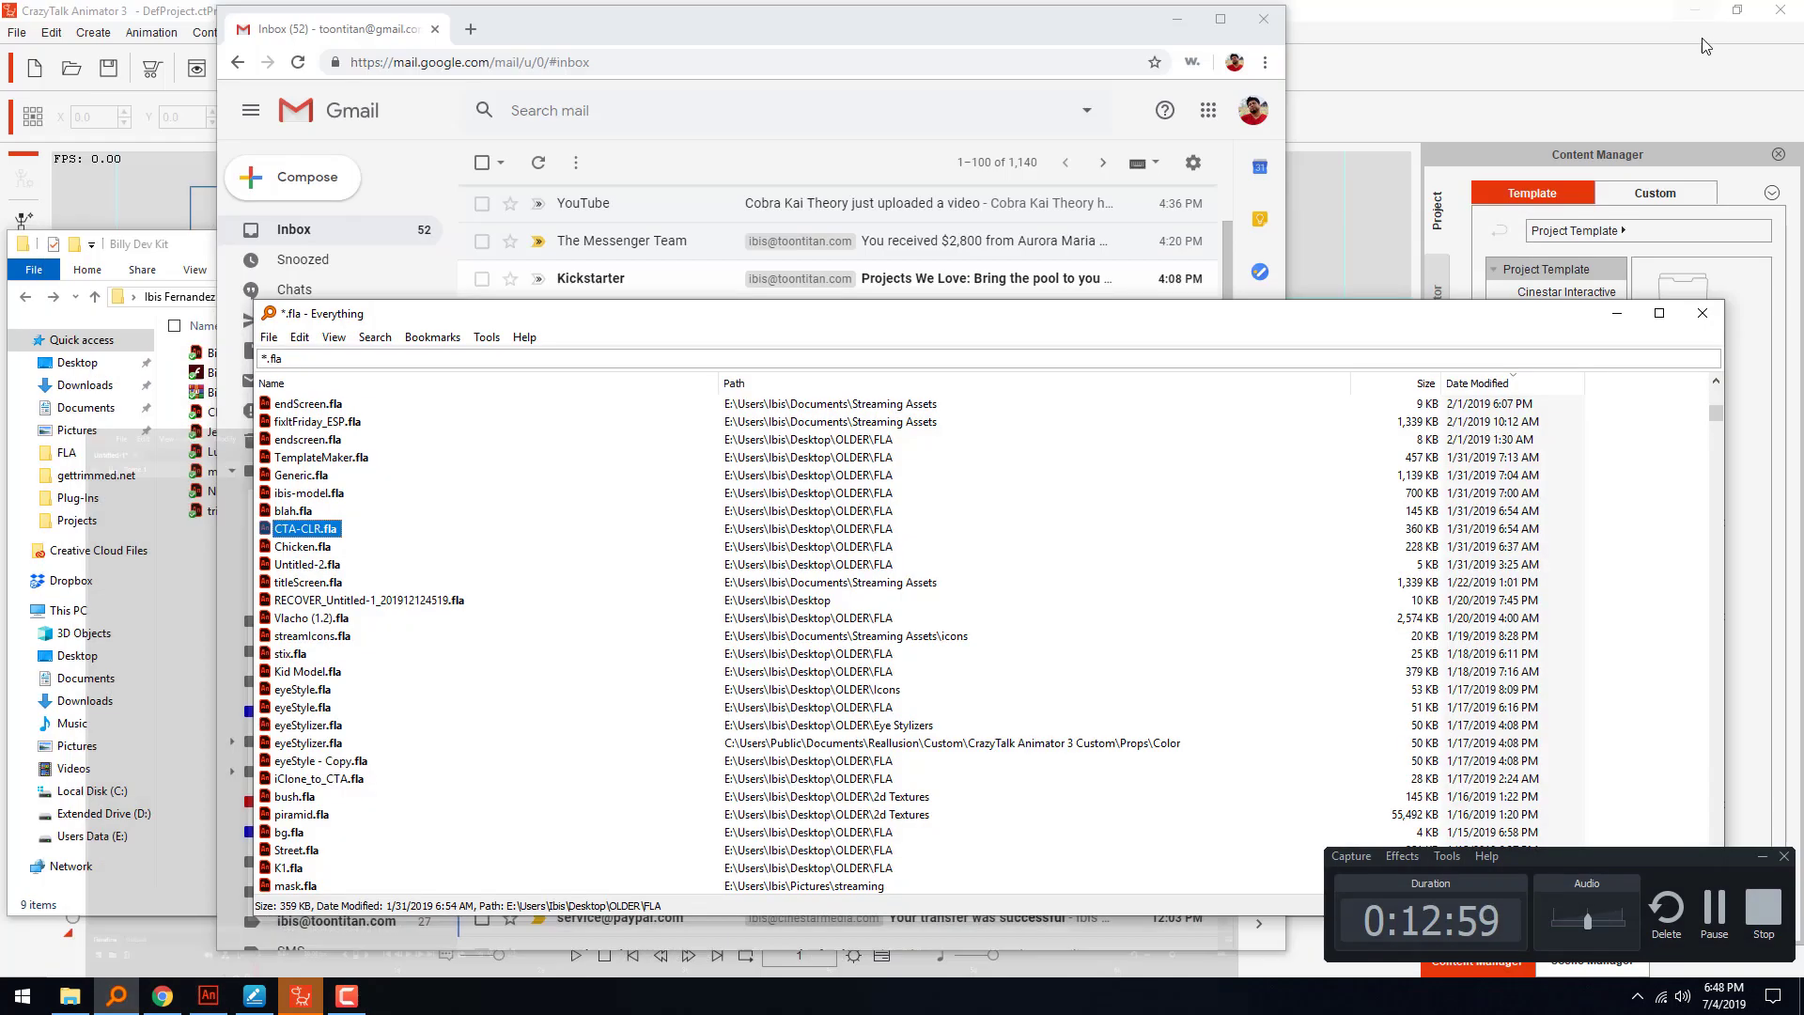
click(1263, 19)
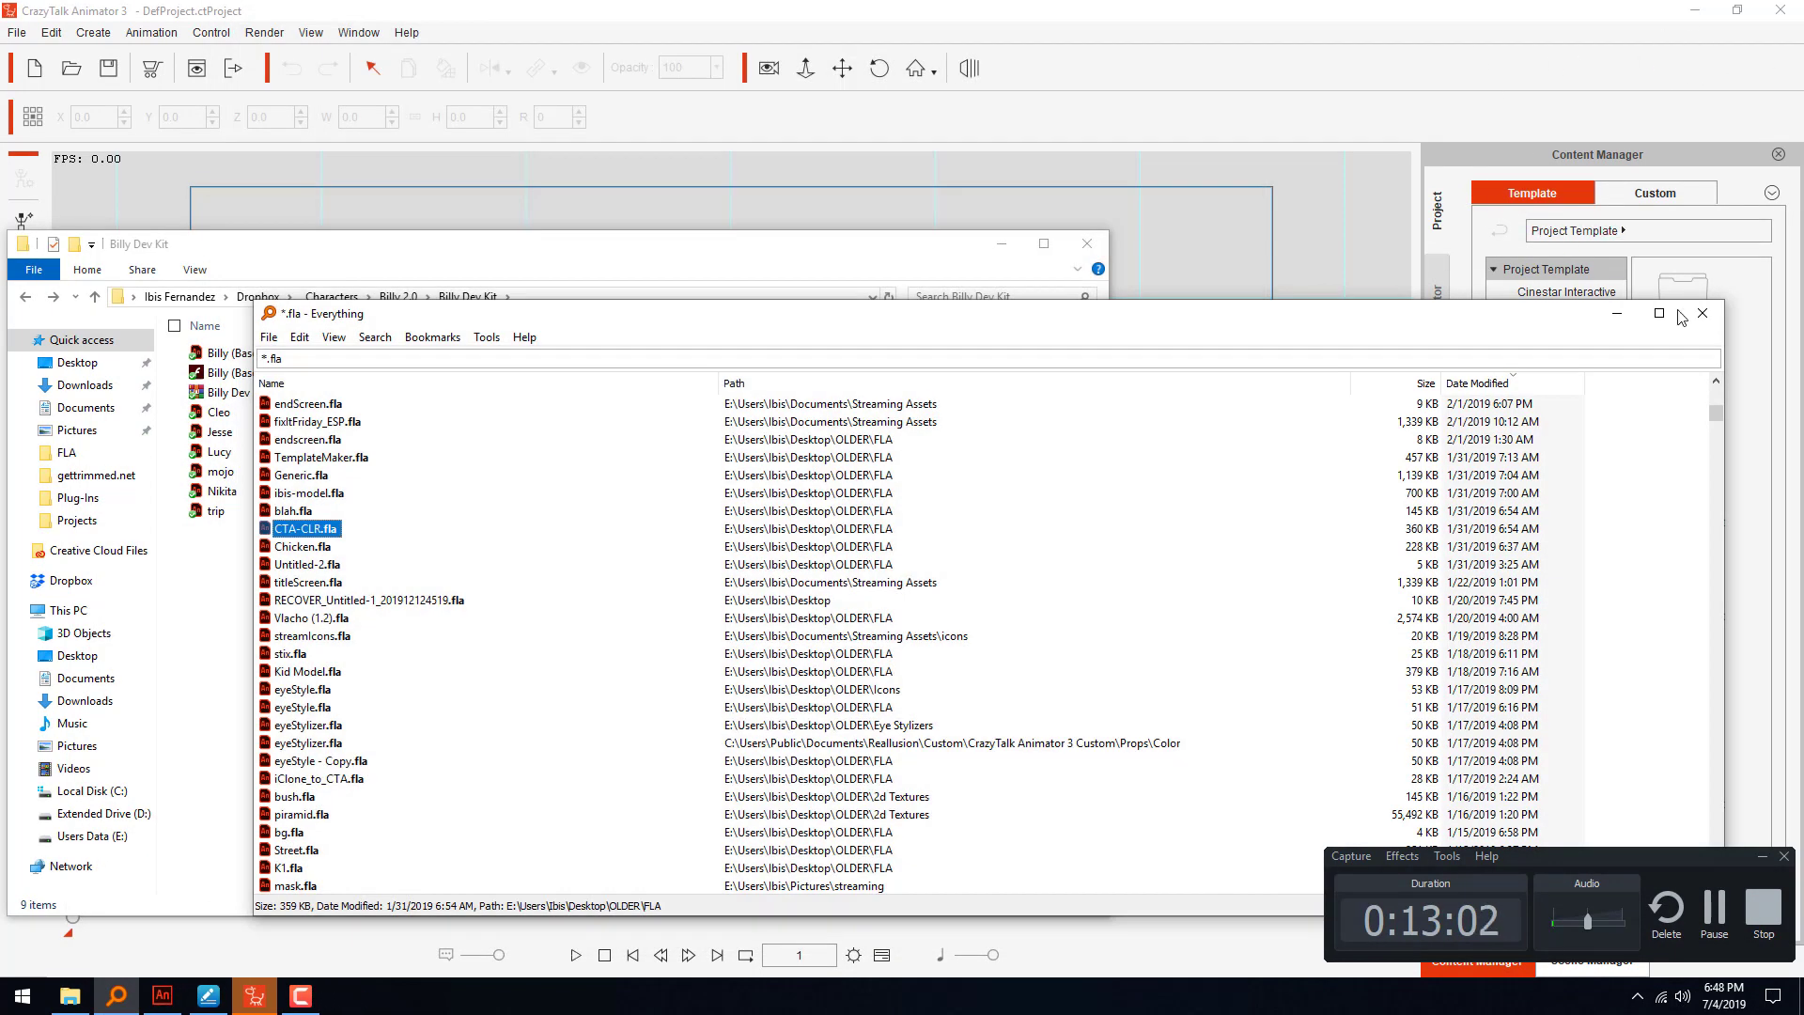
click(1617, 313)
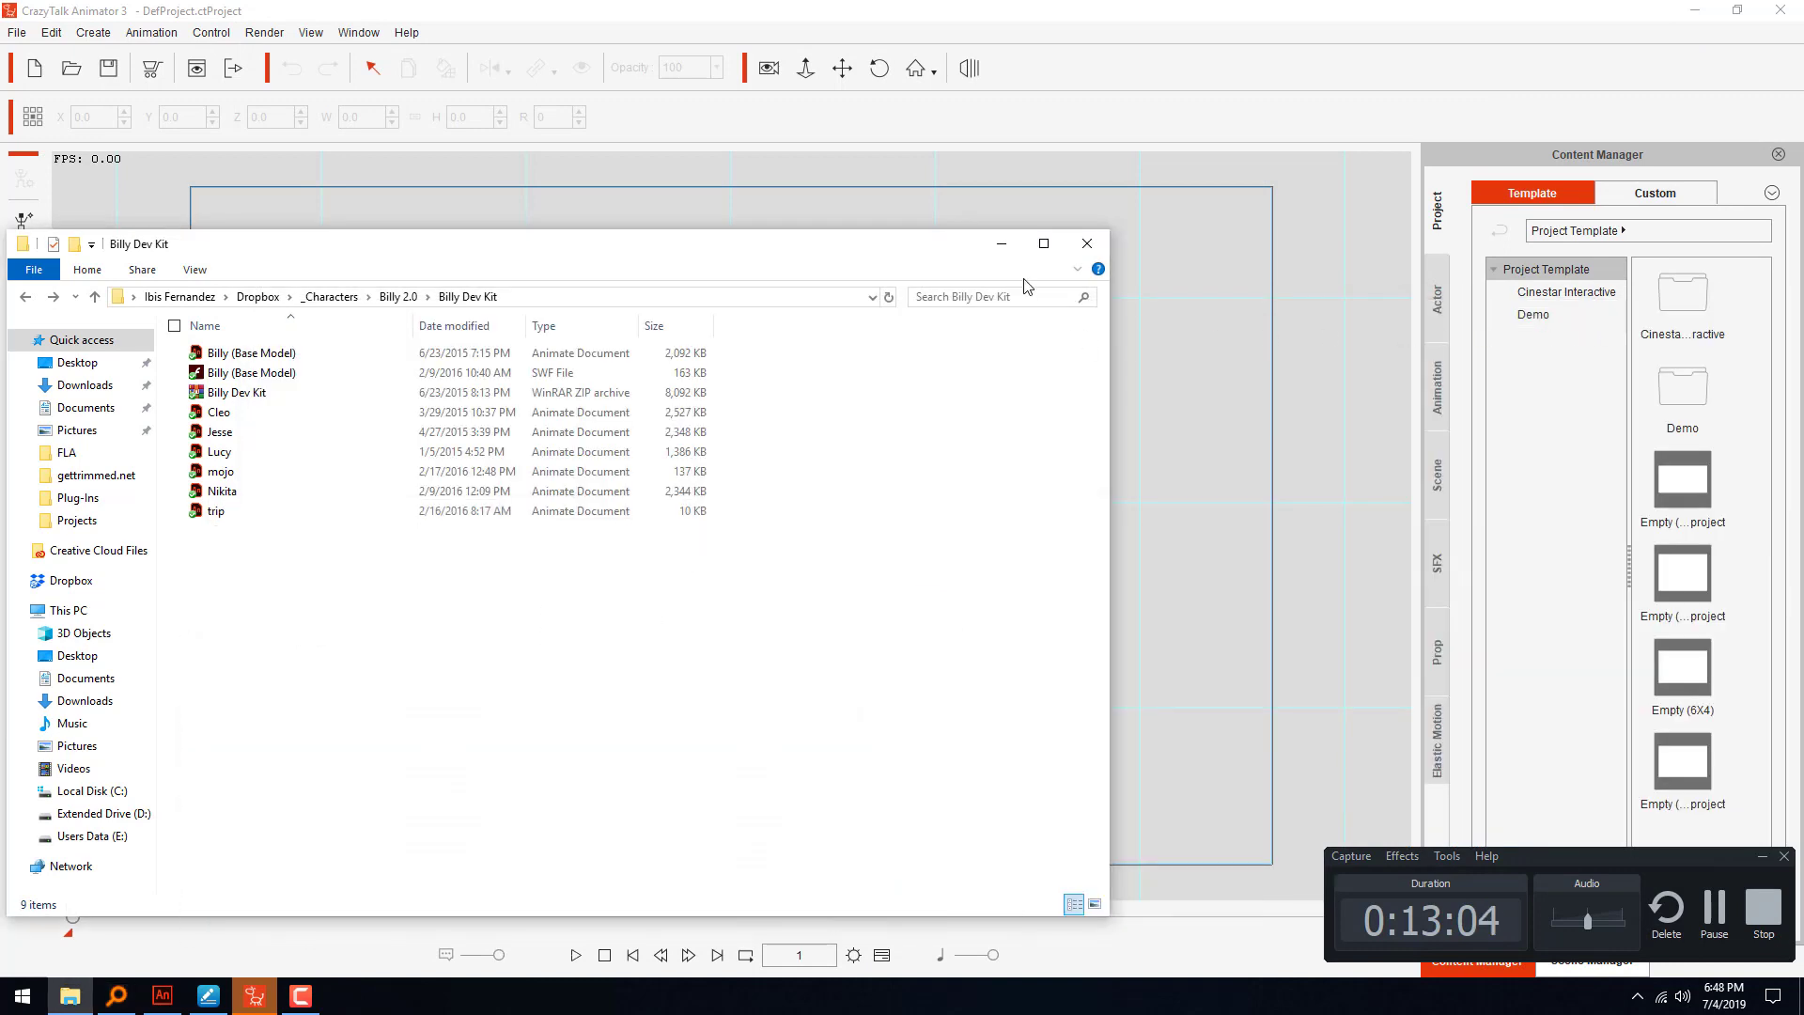
click(1085, 245)
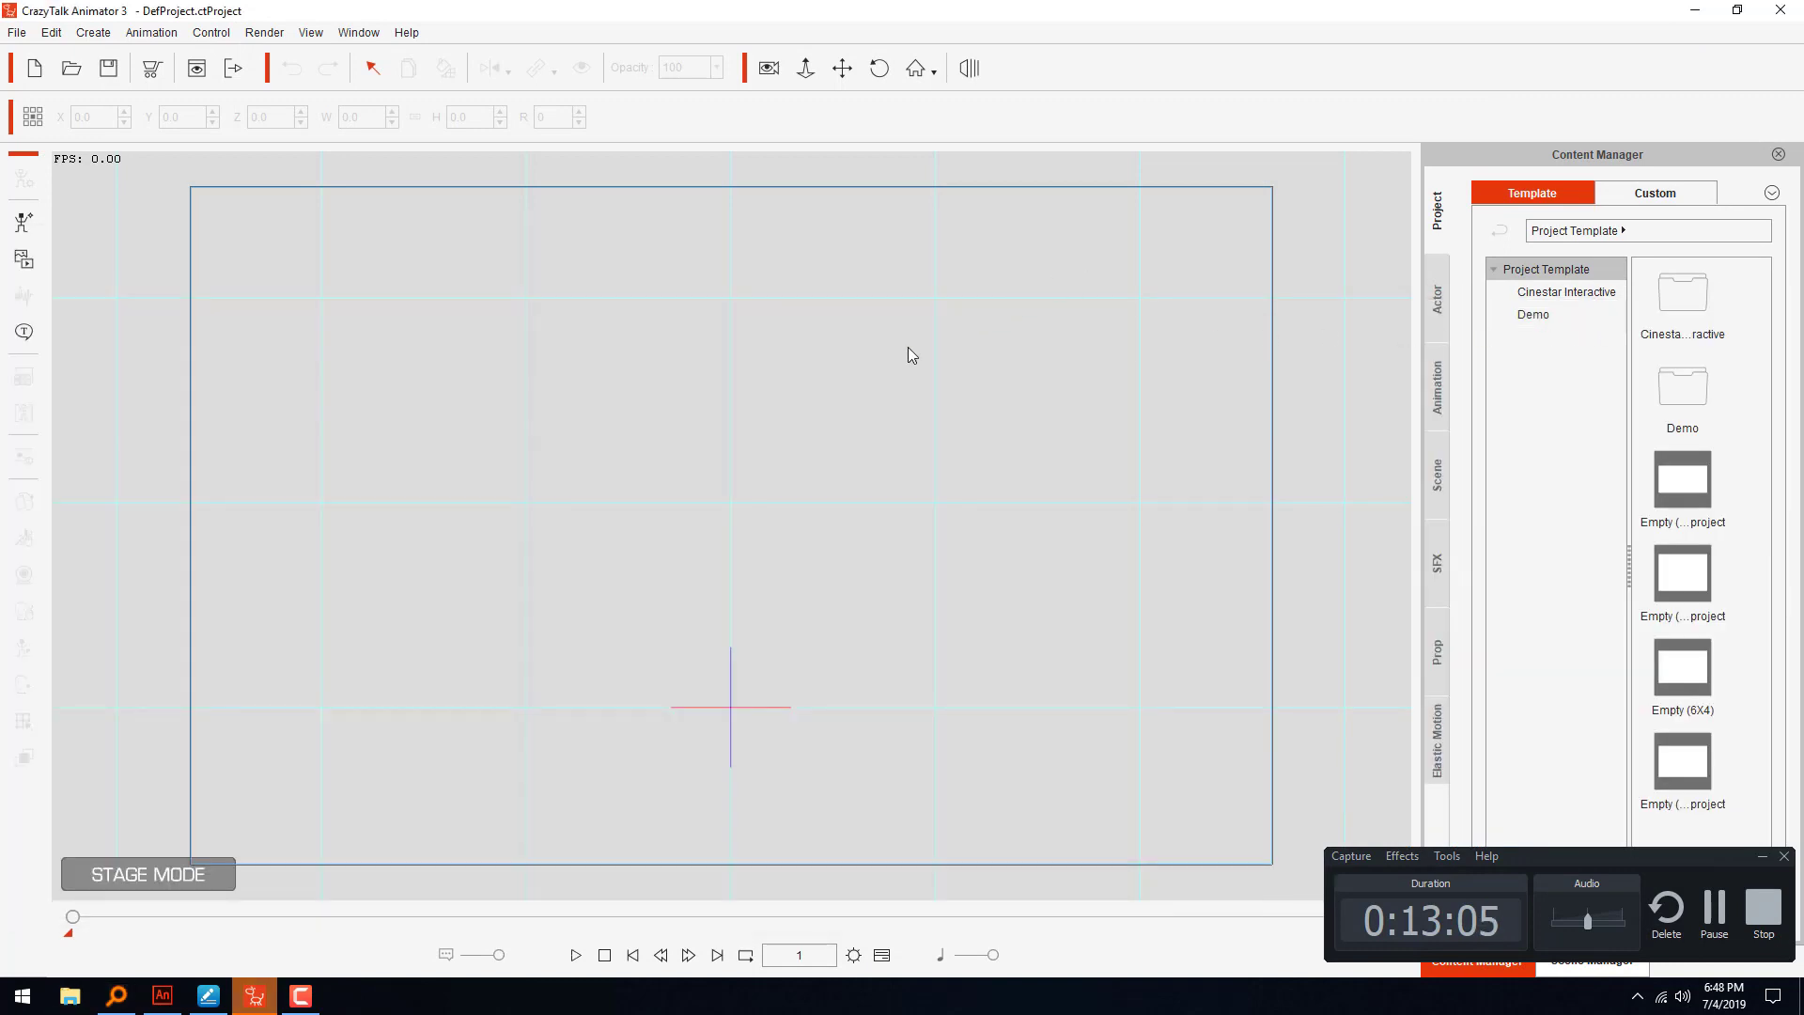
- Find the G2_Dummy character among the G2 actor templates and add it to the centre of the stage
click(1439, 310)
click(1513, 293)
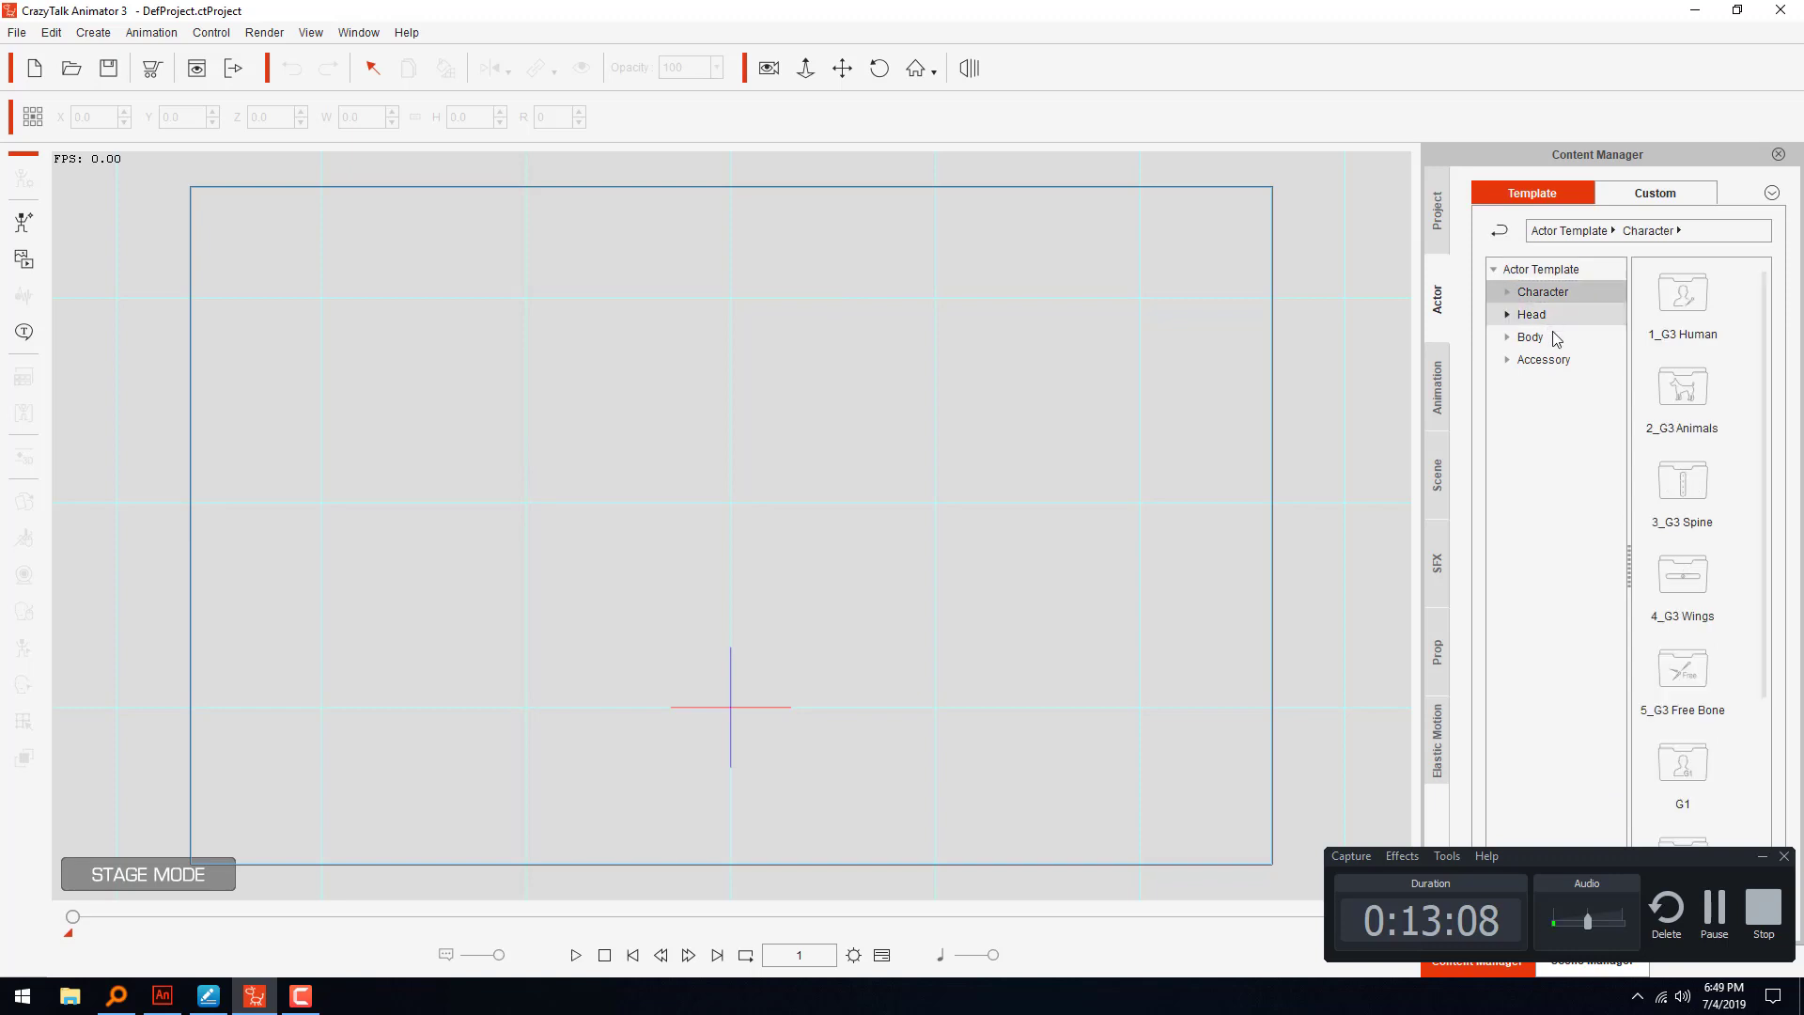
click(1507, 291)
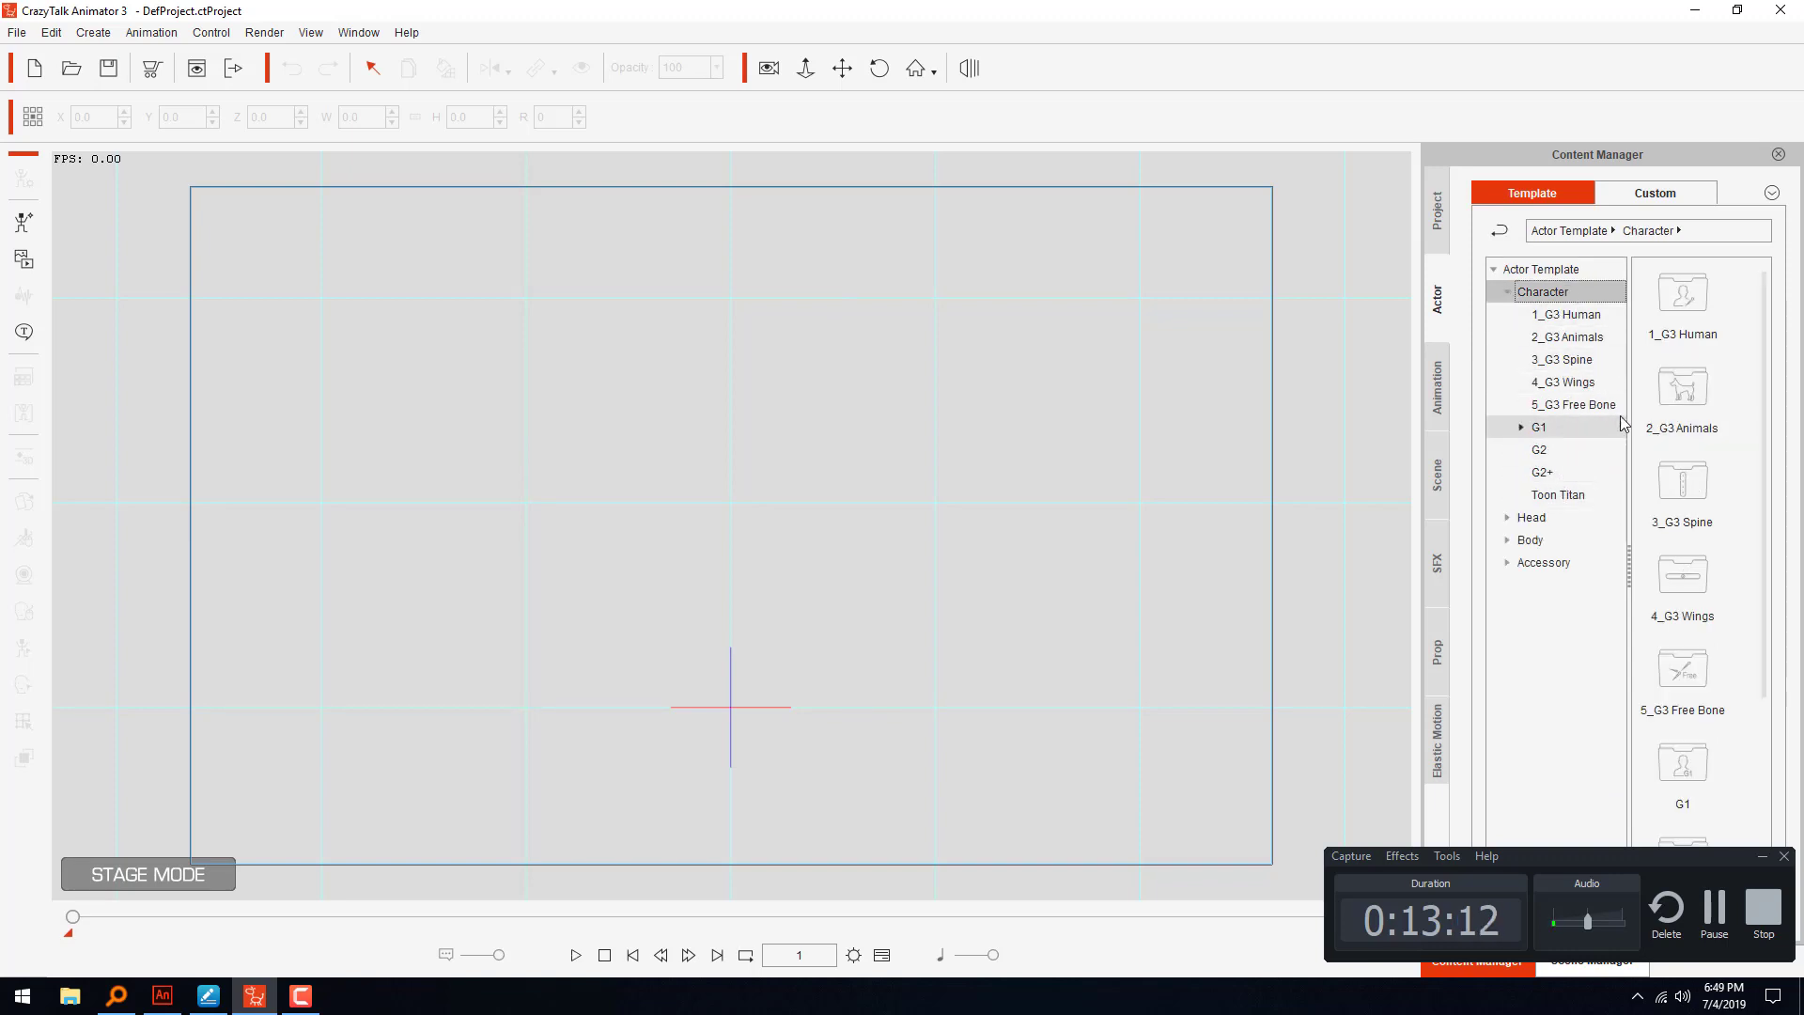
click(1557, 503)
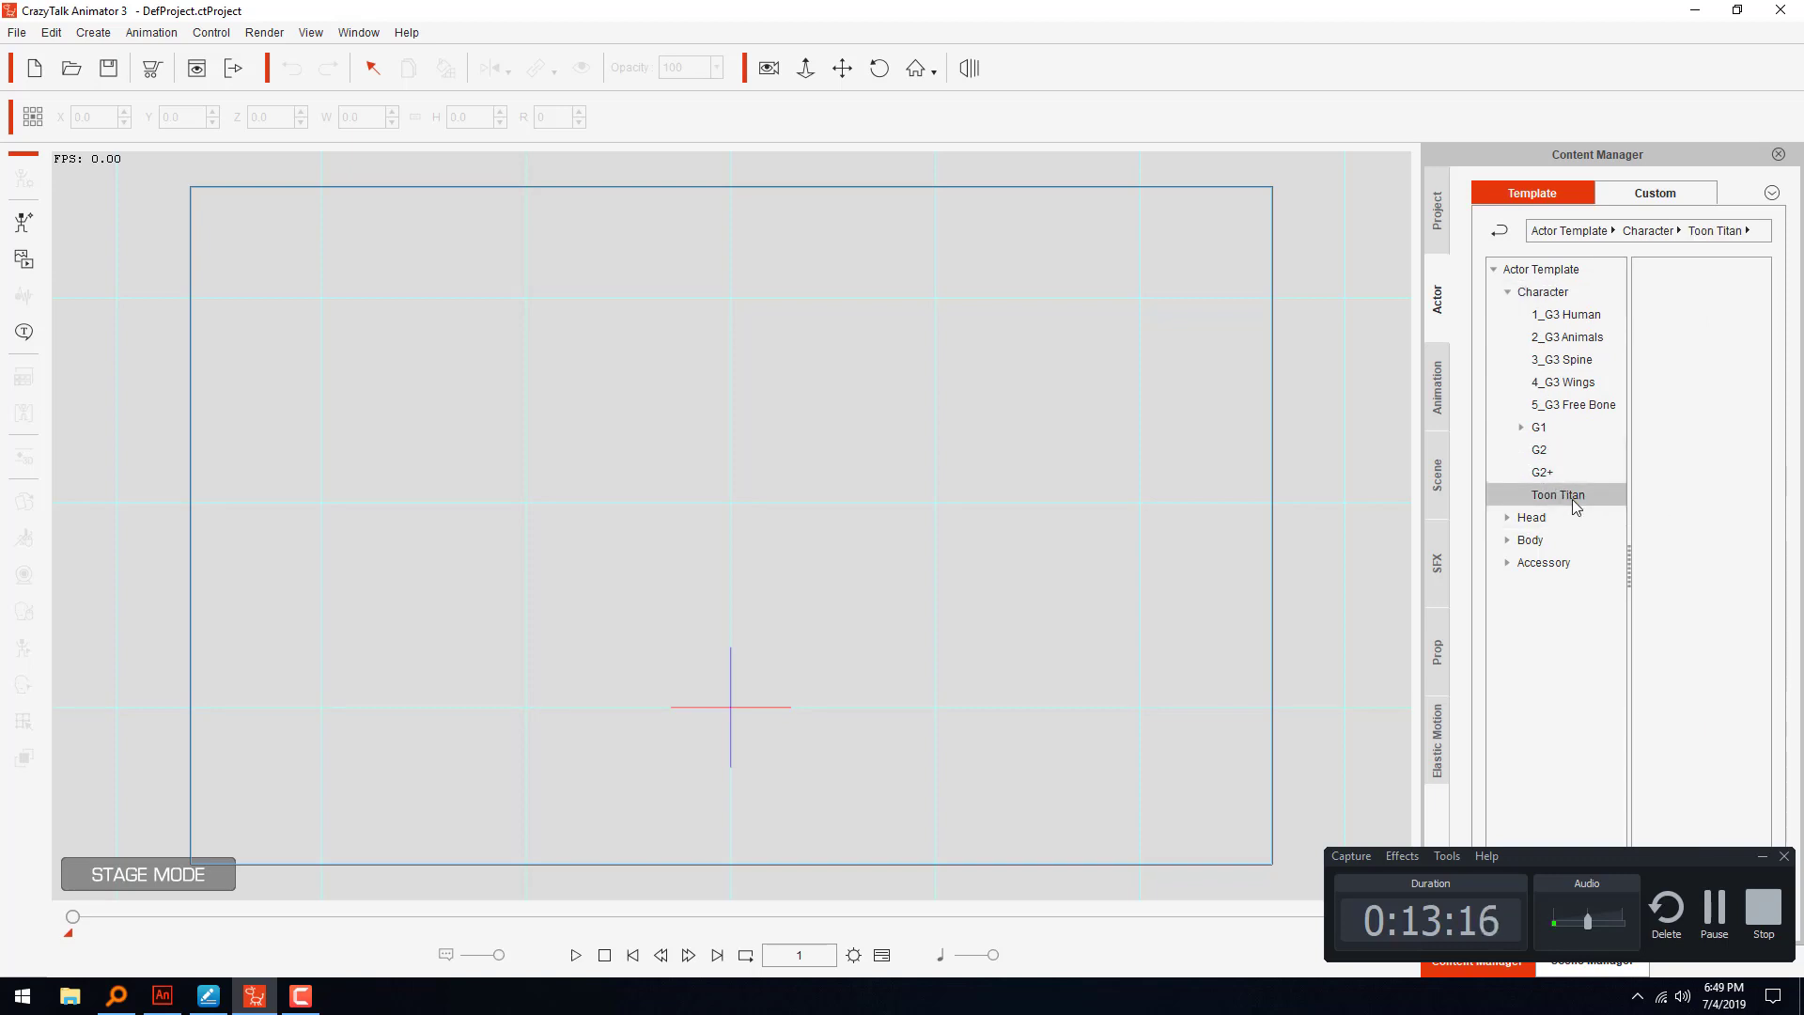
click(1538, 613)
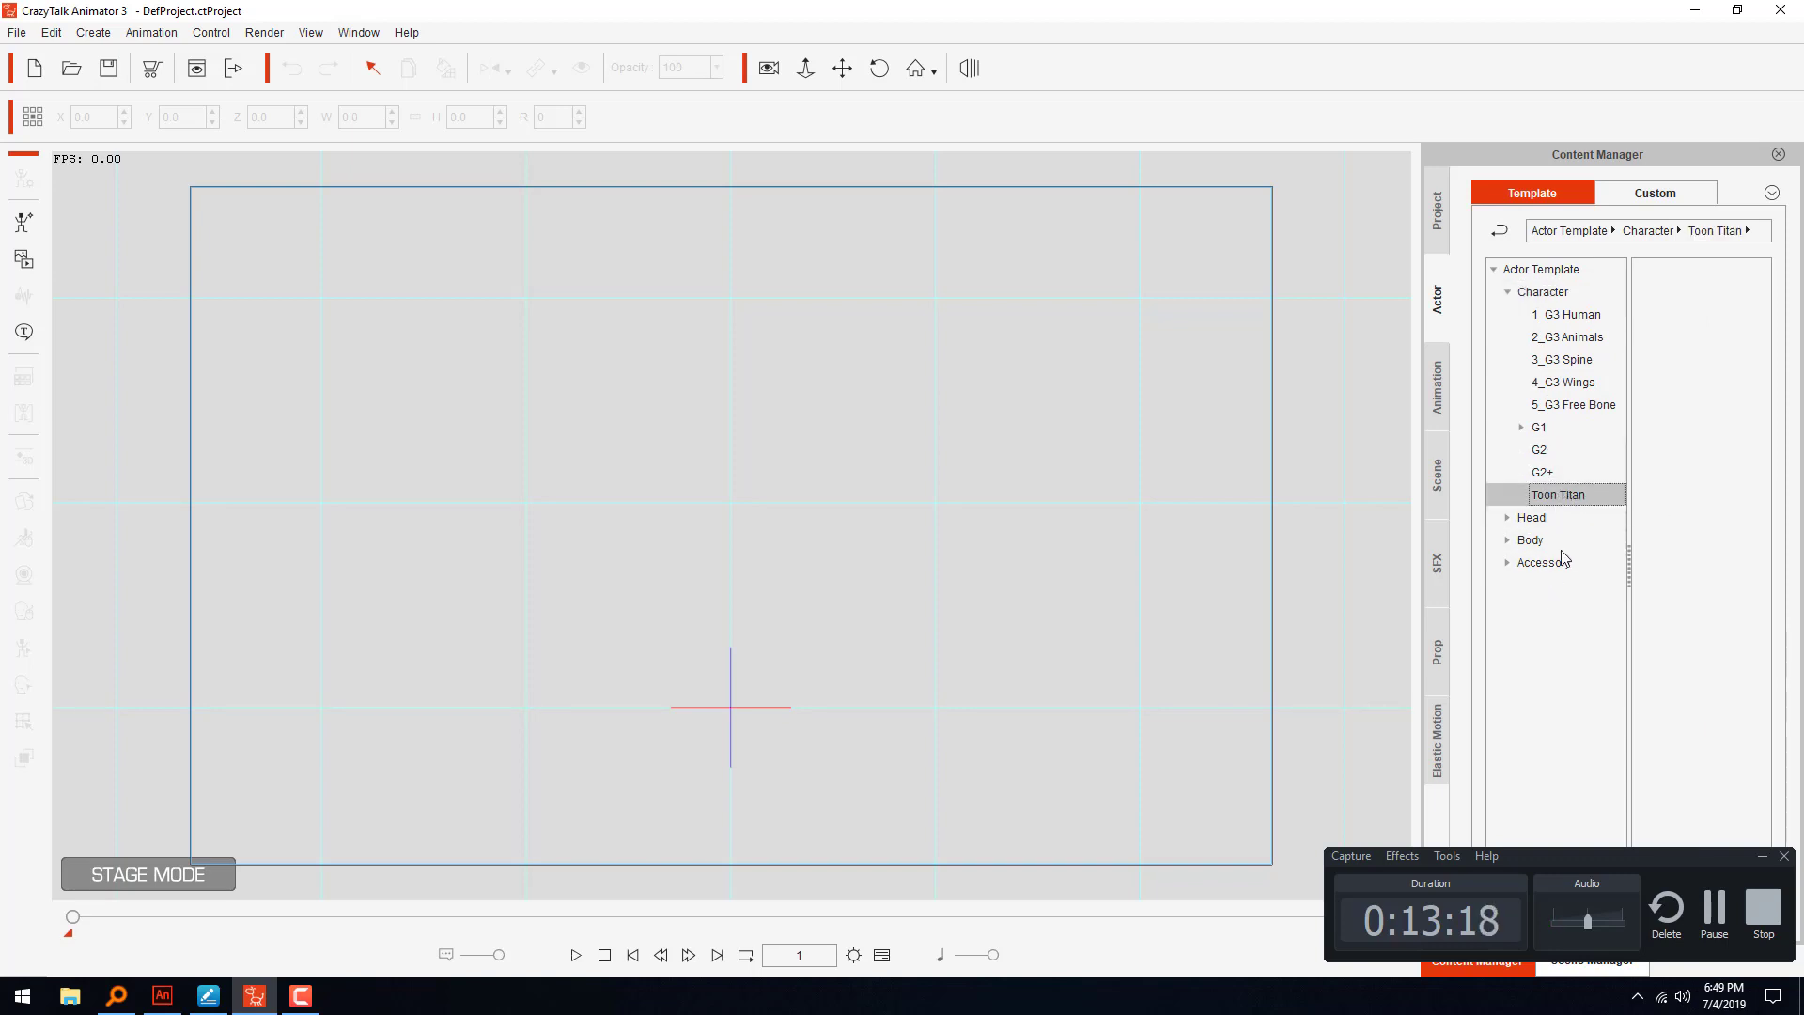
click(1540, 450)
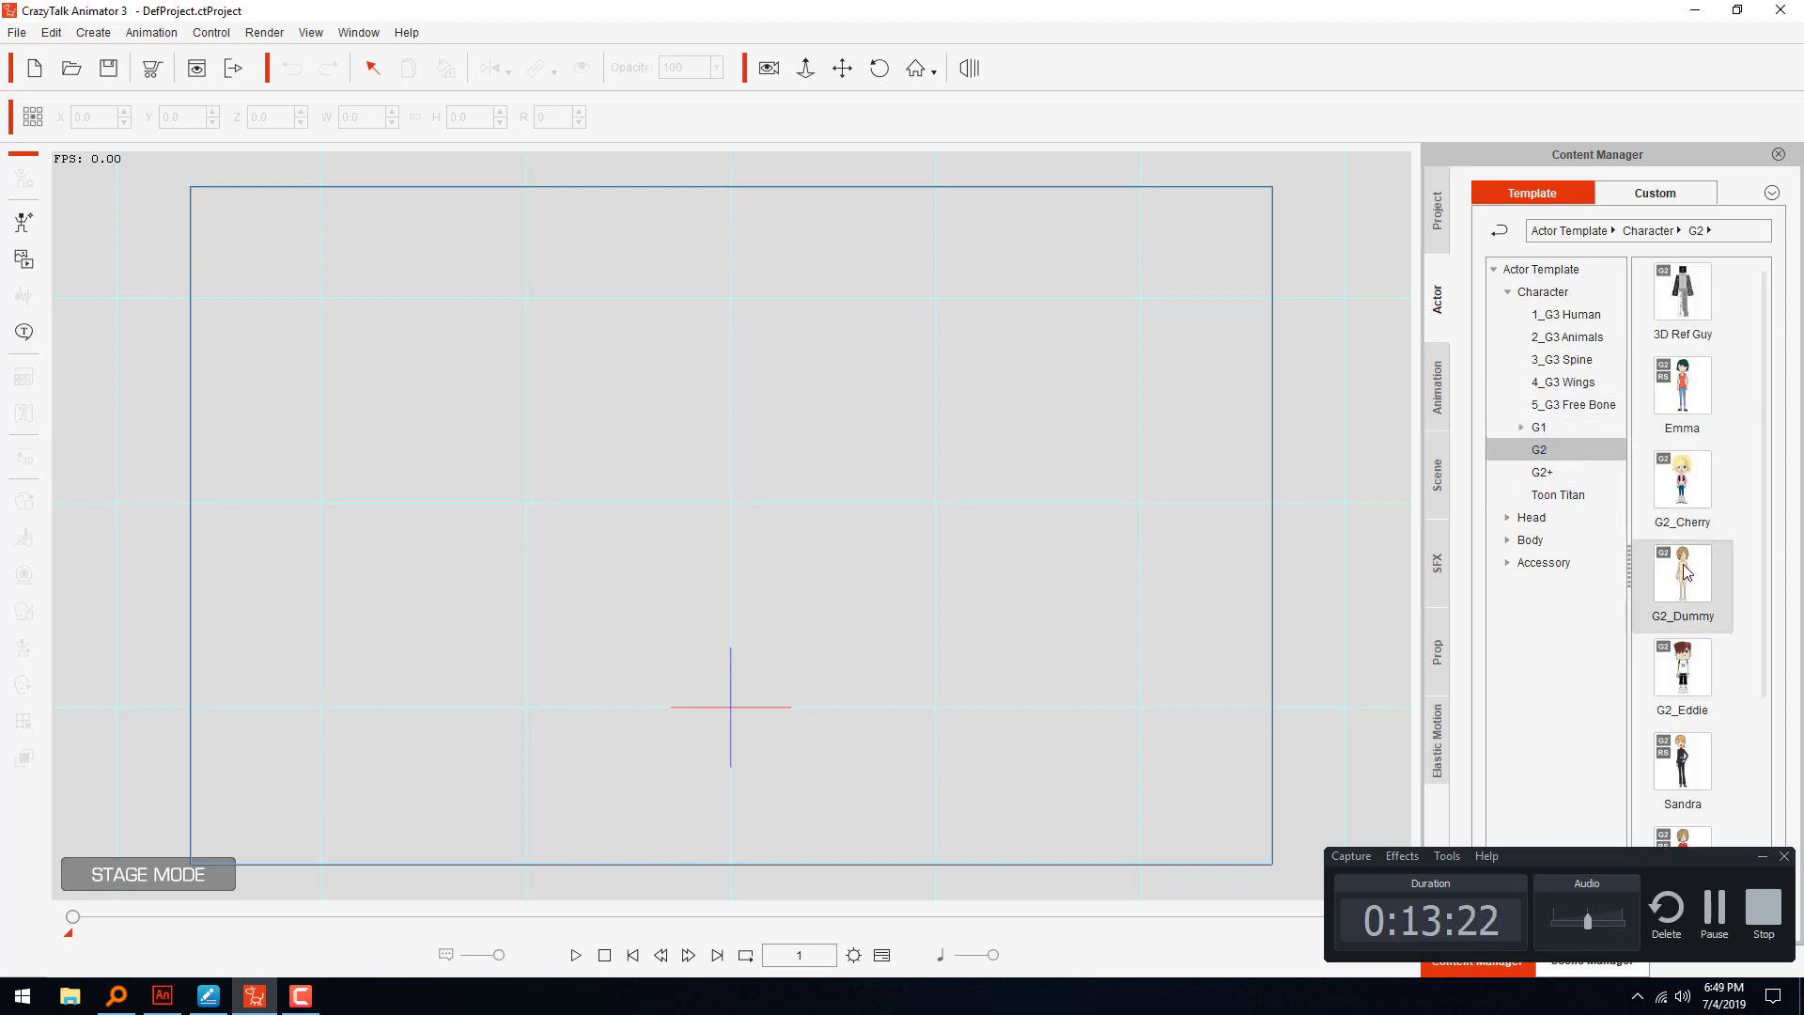
drag(1684, 567, 739, 545)
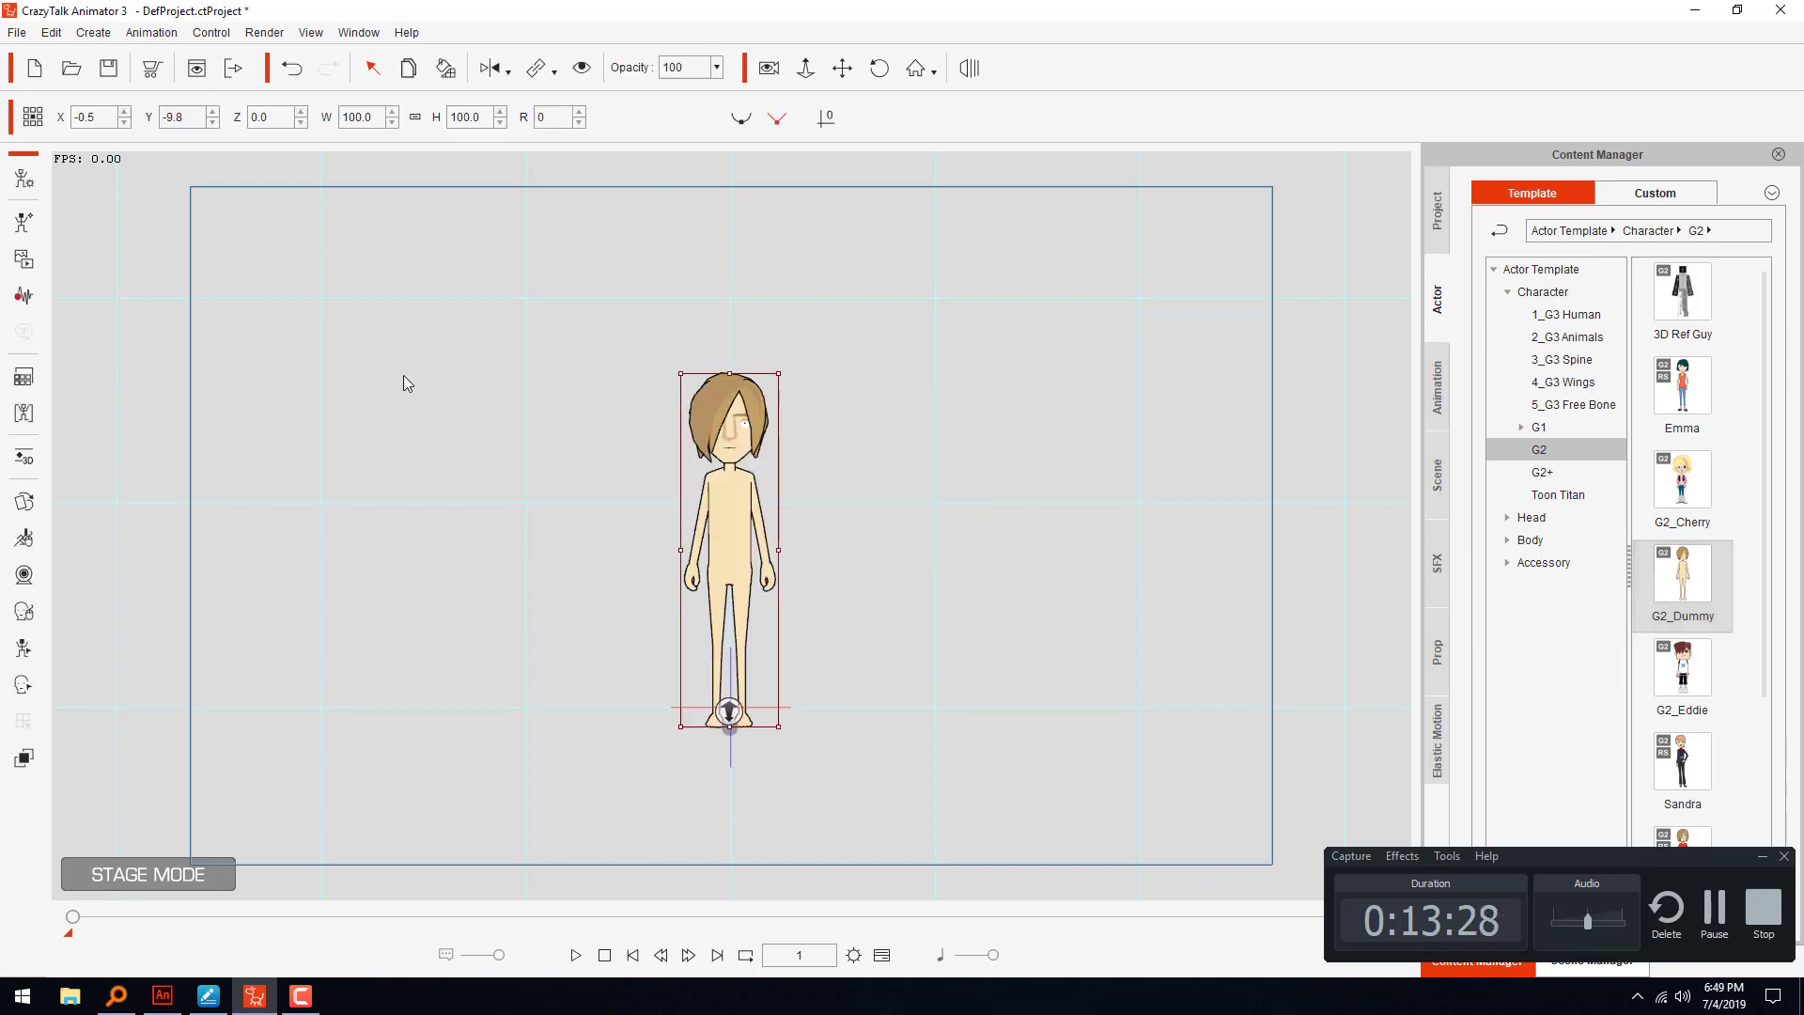
- Open the G2_Dummy character in Composer Mode to work on its face
click(40, 179)
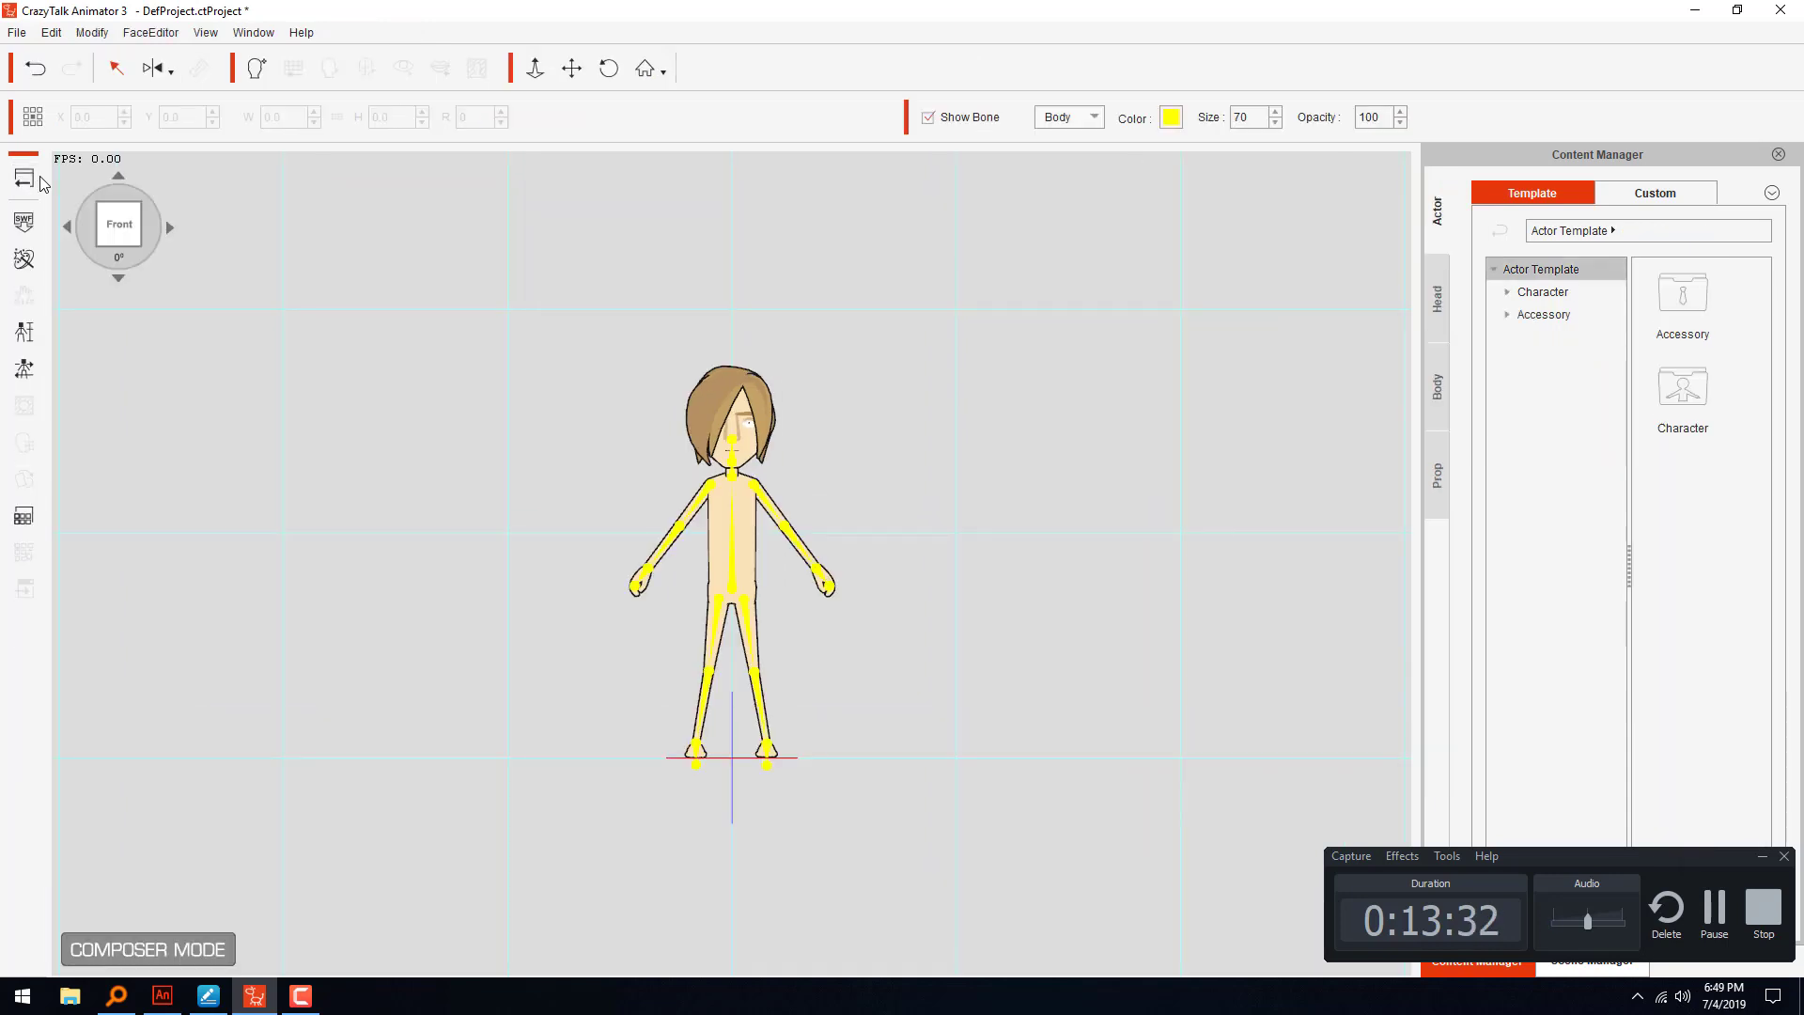
click(535, 68)
drag(880, 615, 825, 210)
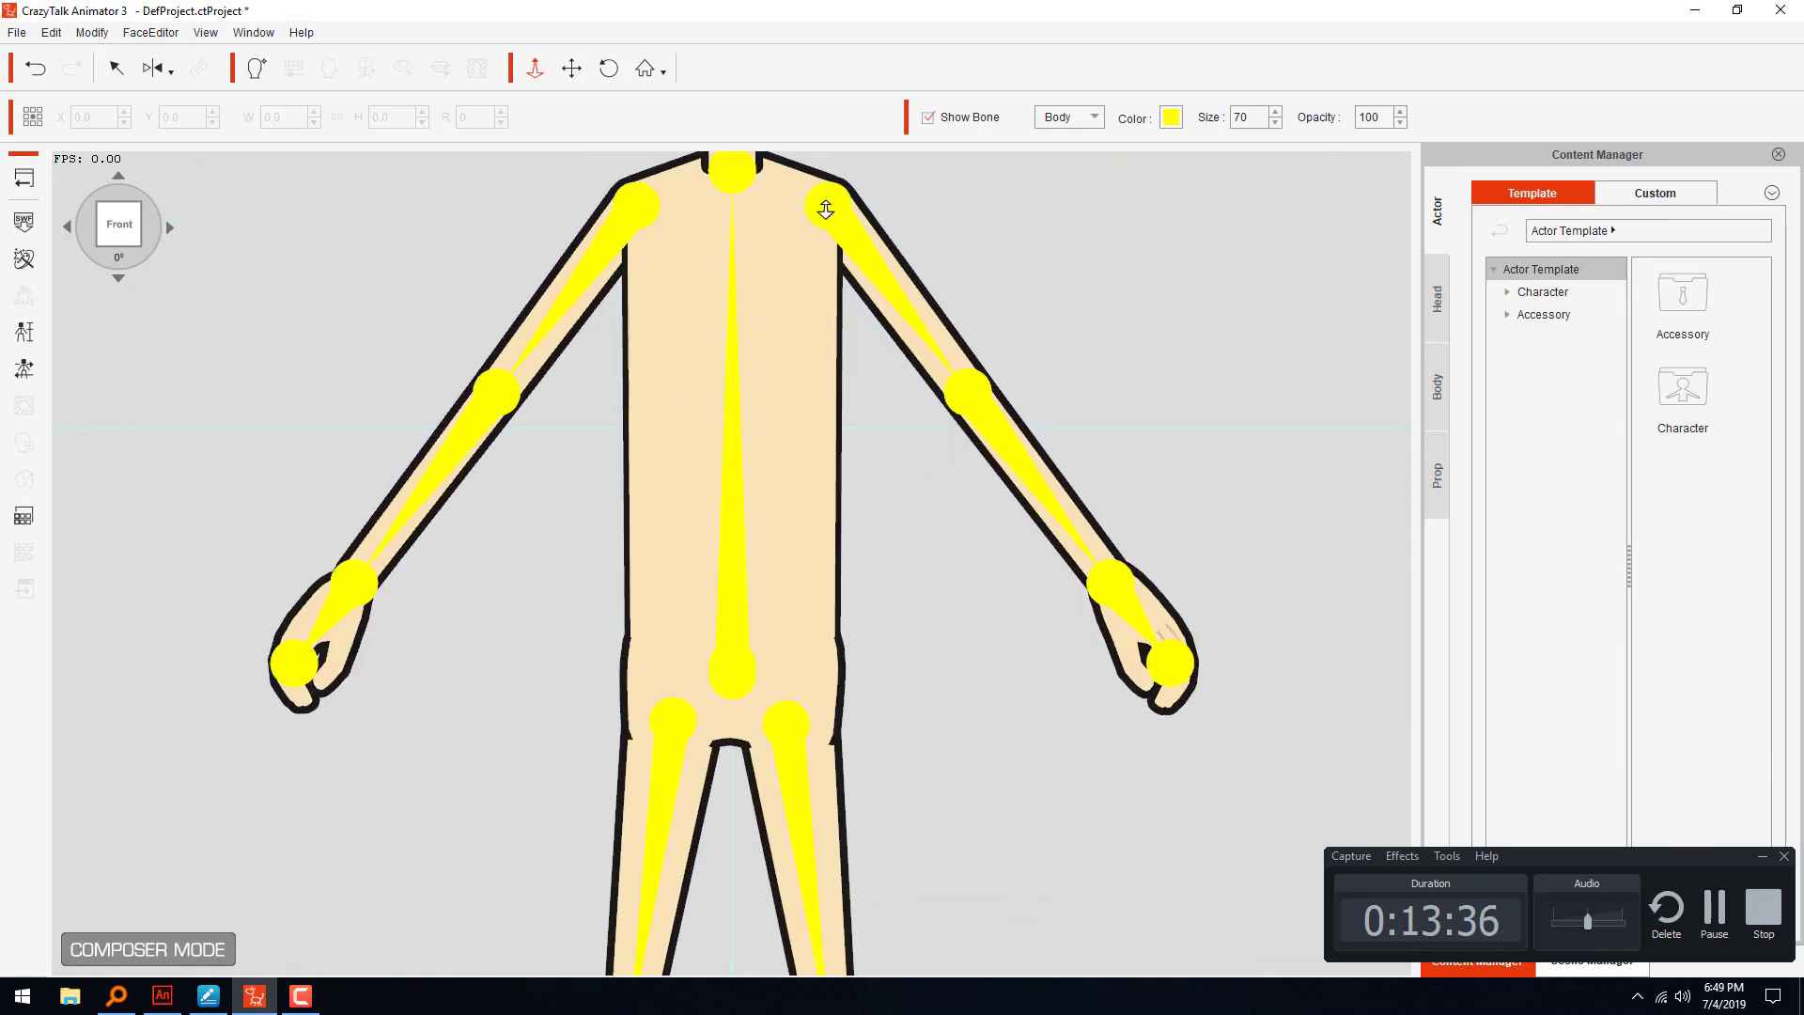
click(572, 68)
drag(836, 315, 707, 490)
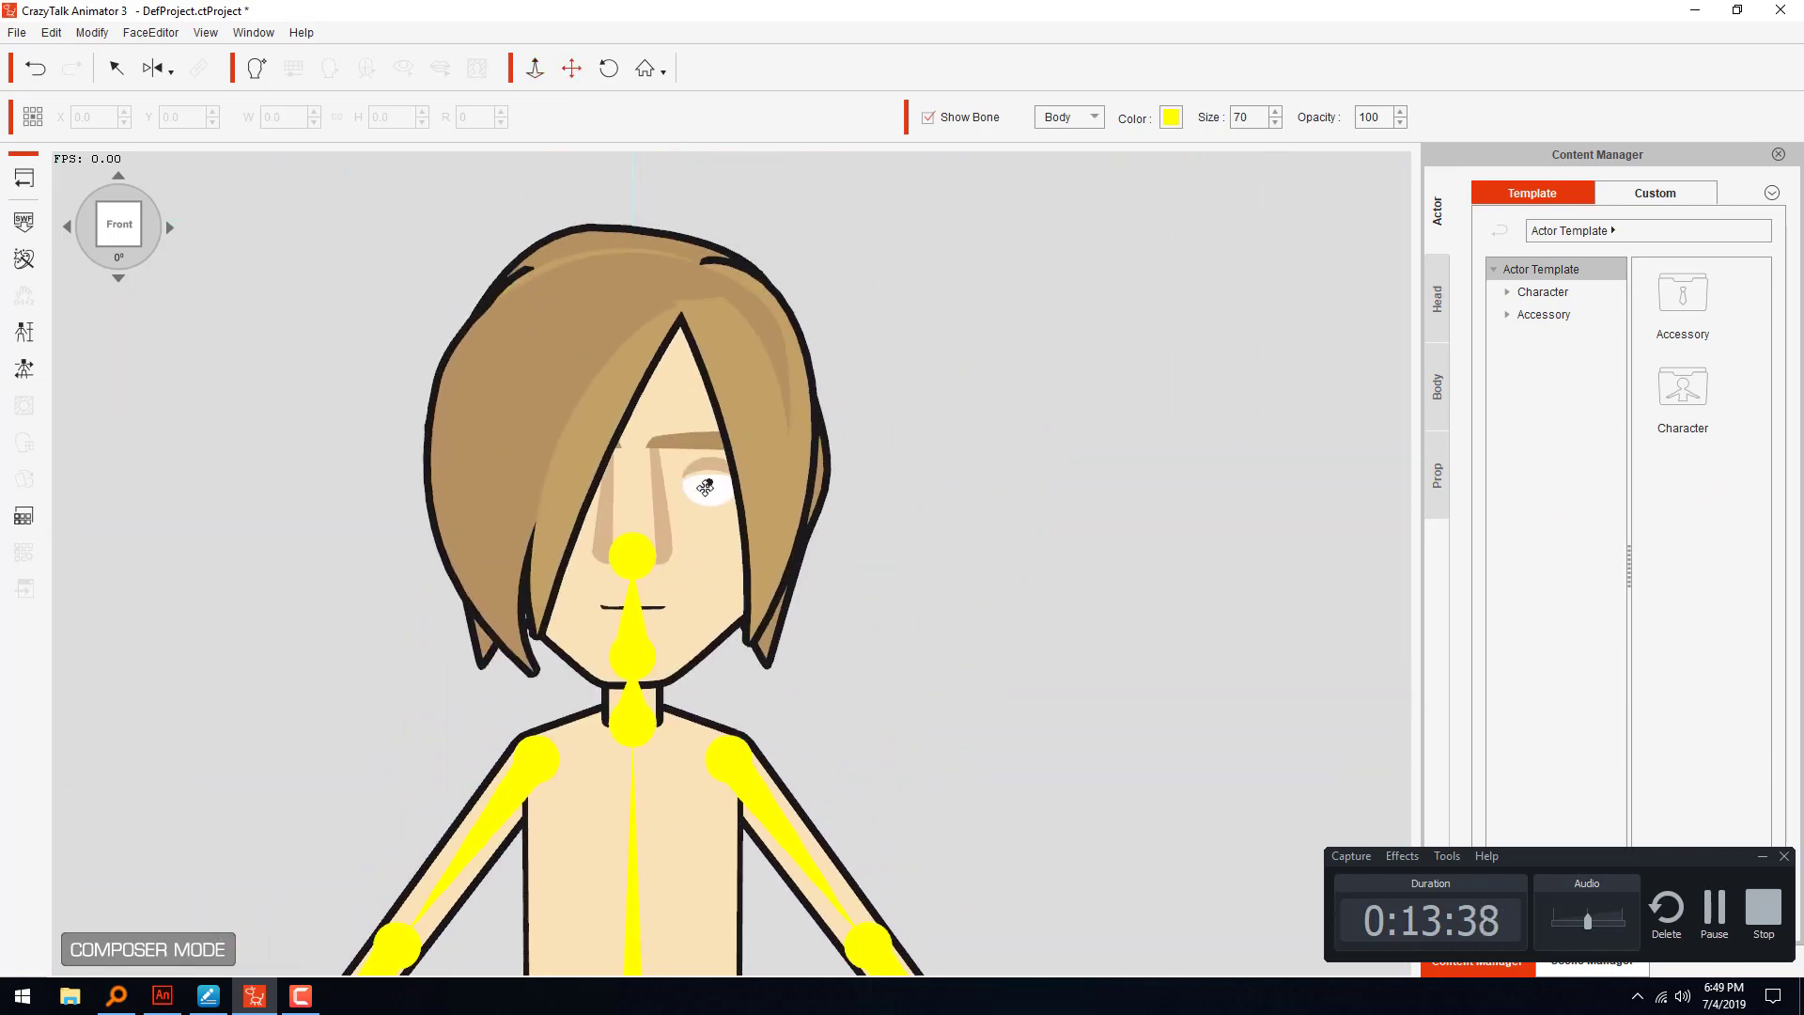
- Open the Sprite Editor for the character's visible left eye
key(q)
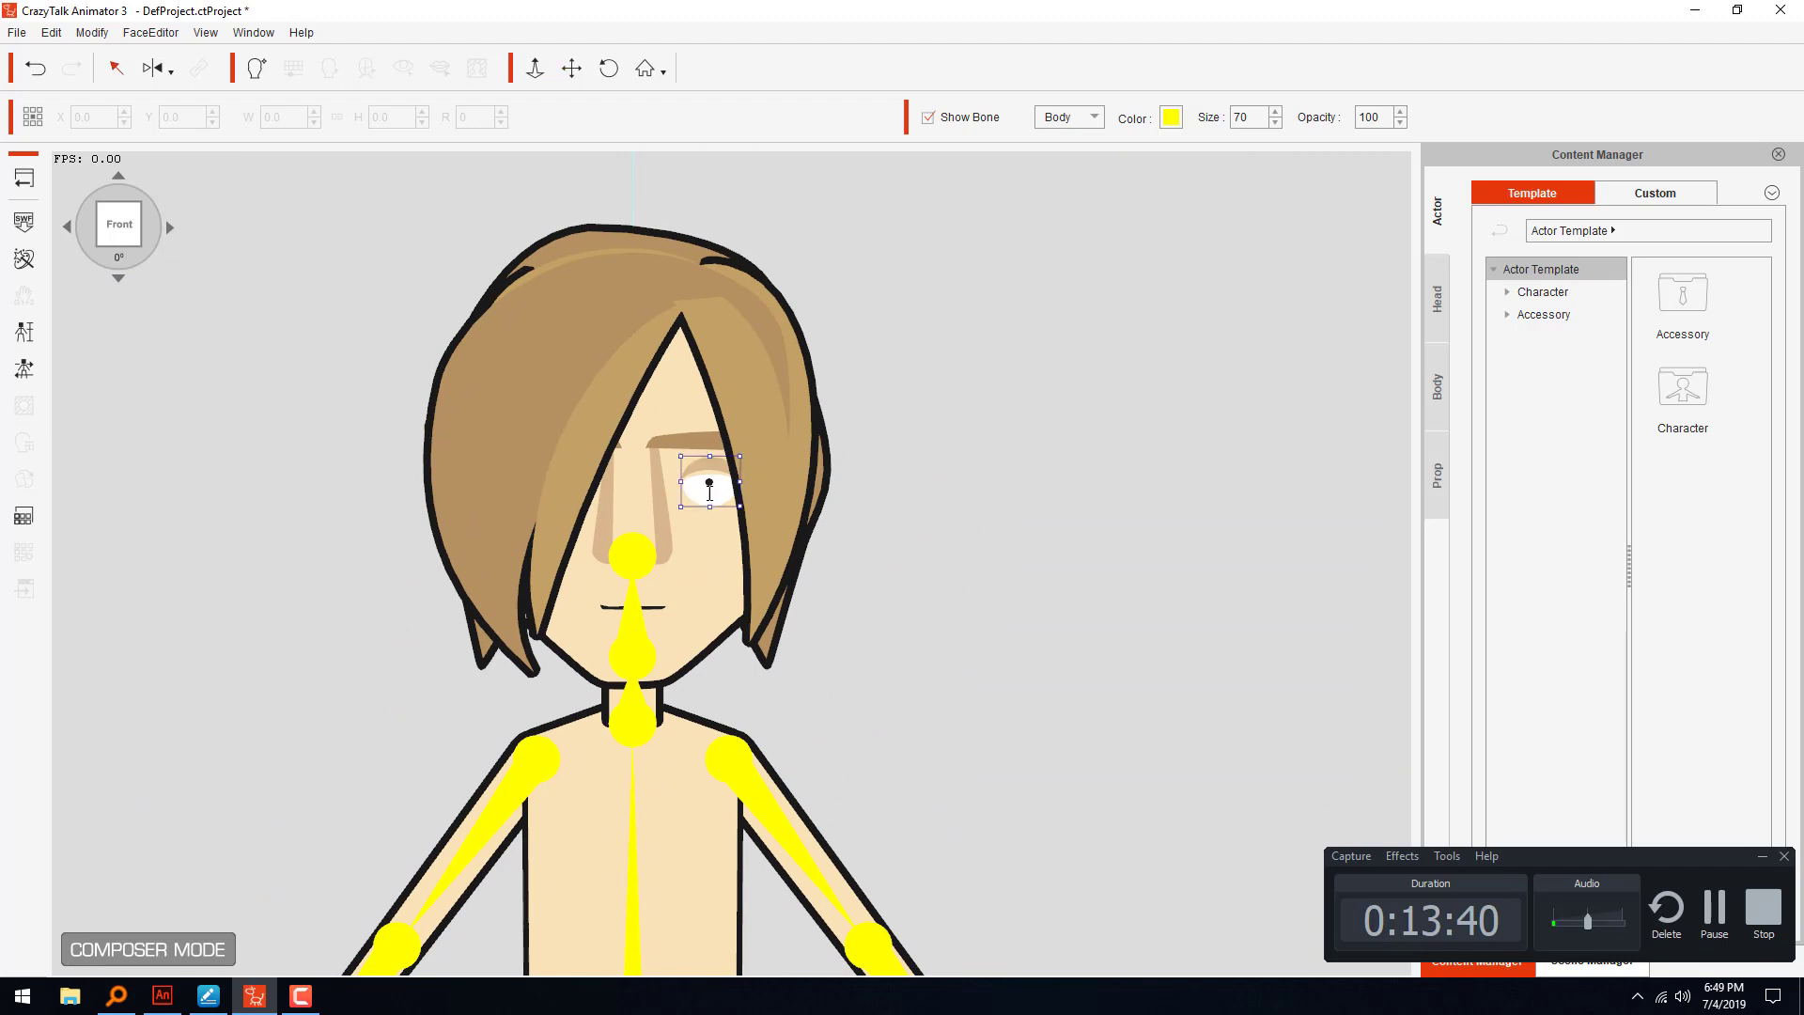
click(708, 489)
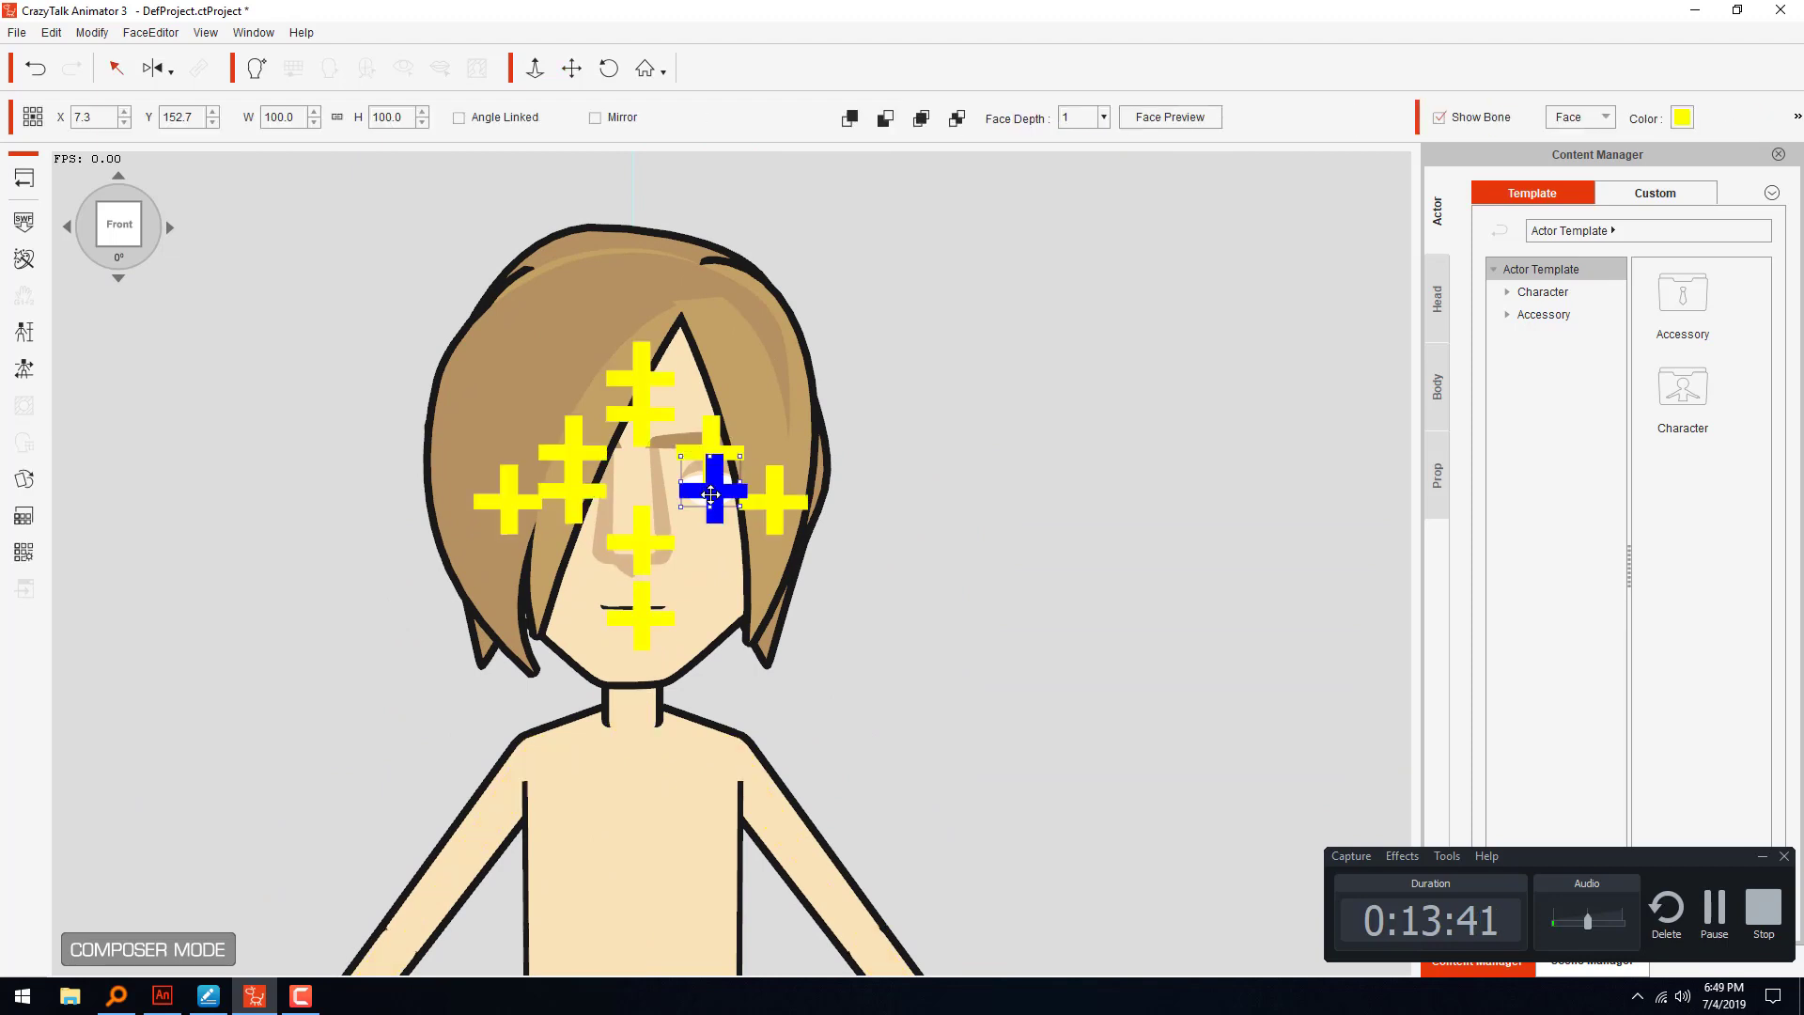
click(31, 486)
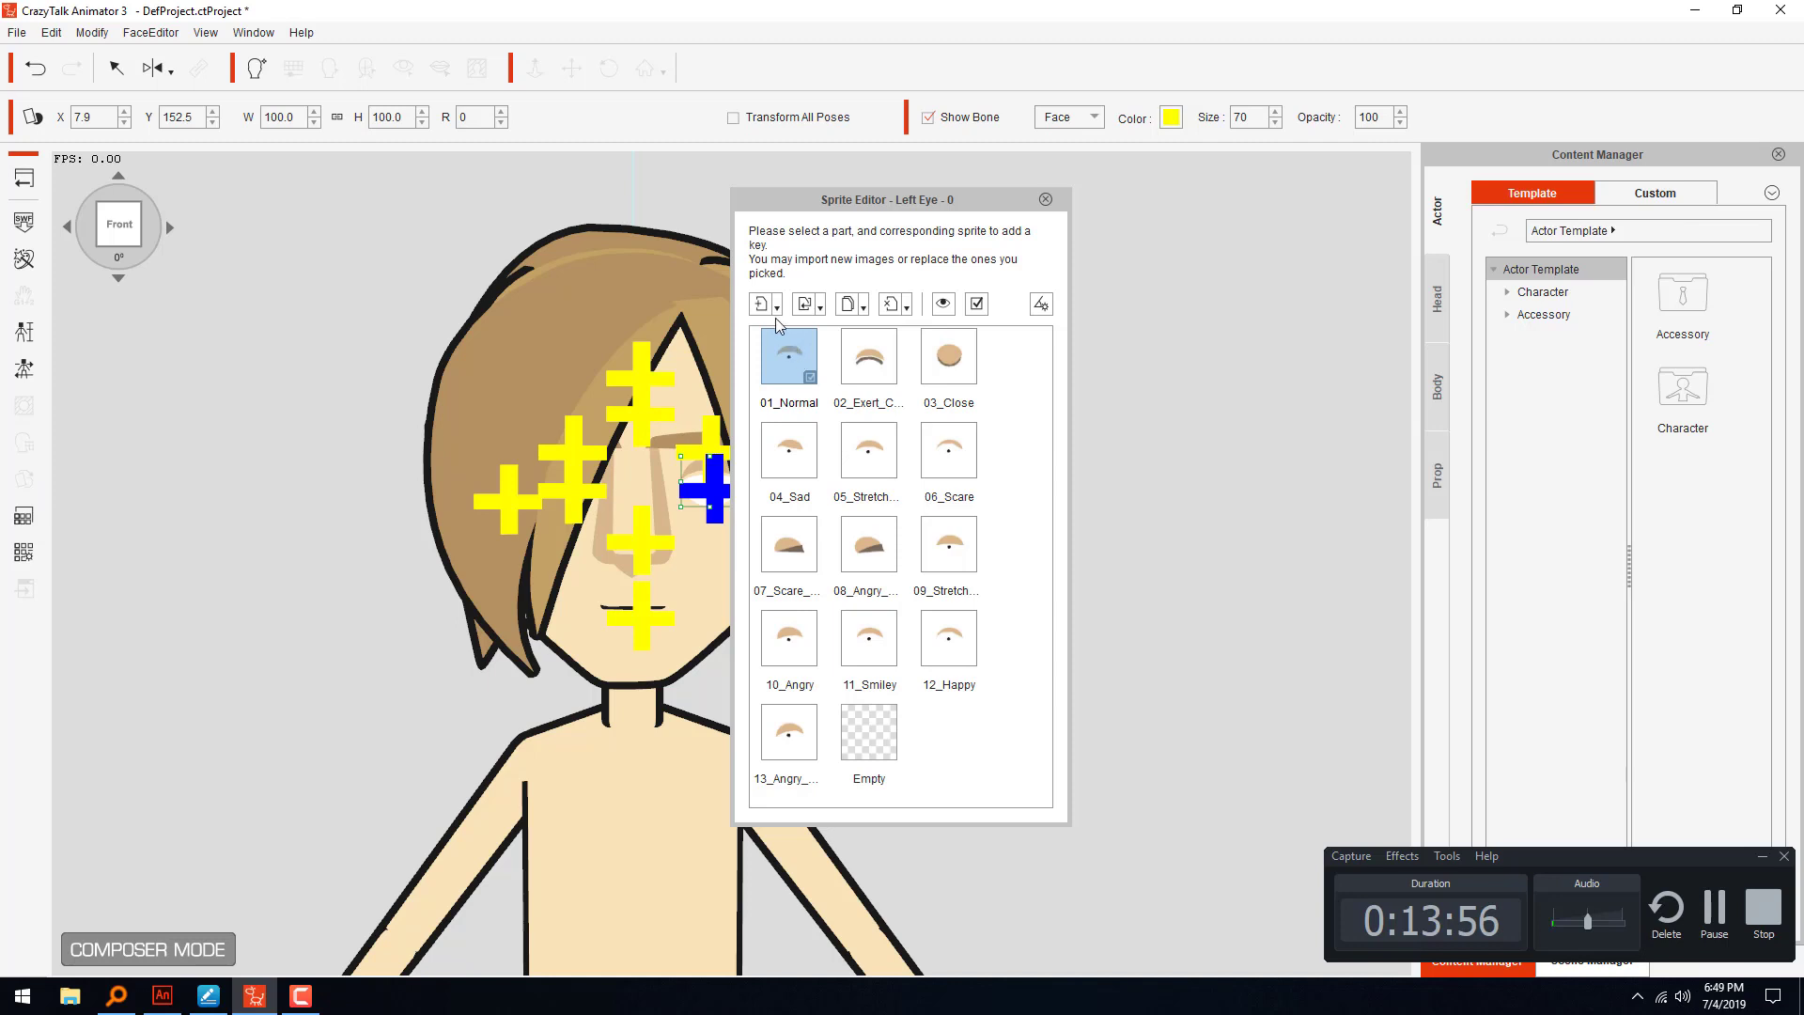
- Replace the current angle of the left eye's 01_Normal sprite with the eye SWF from the Desktop, and scale it to 16%
click(821, 307)
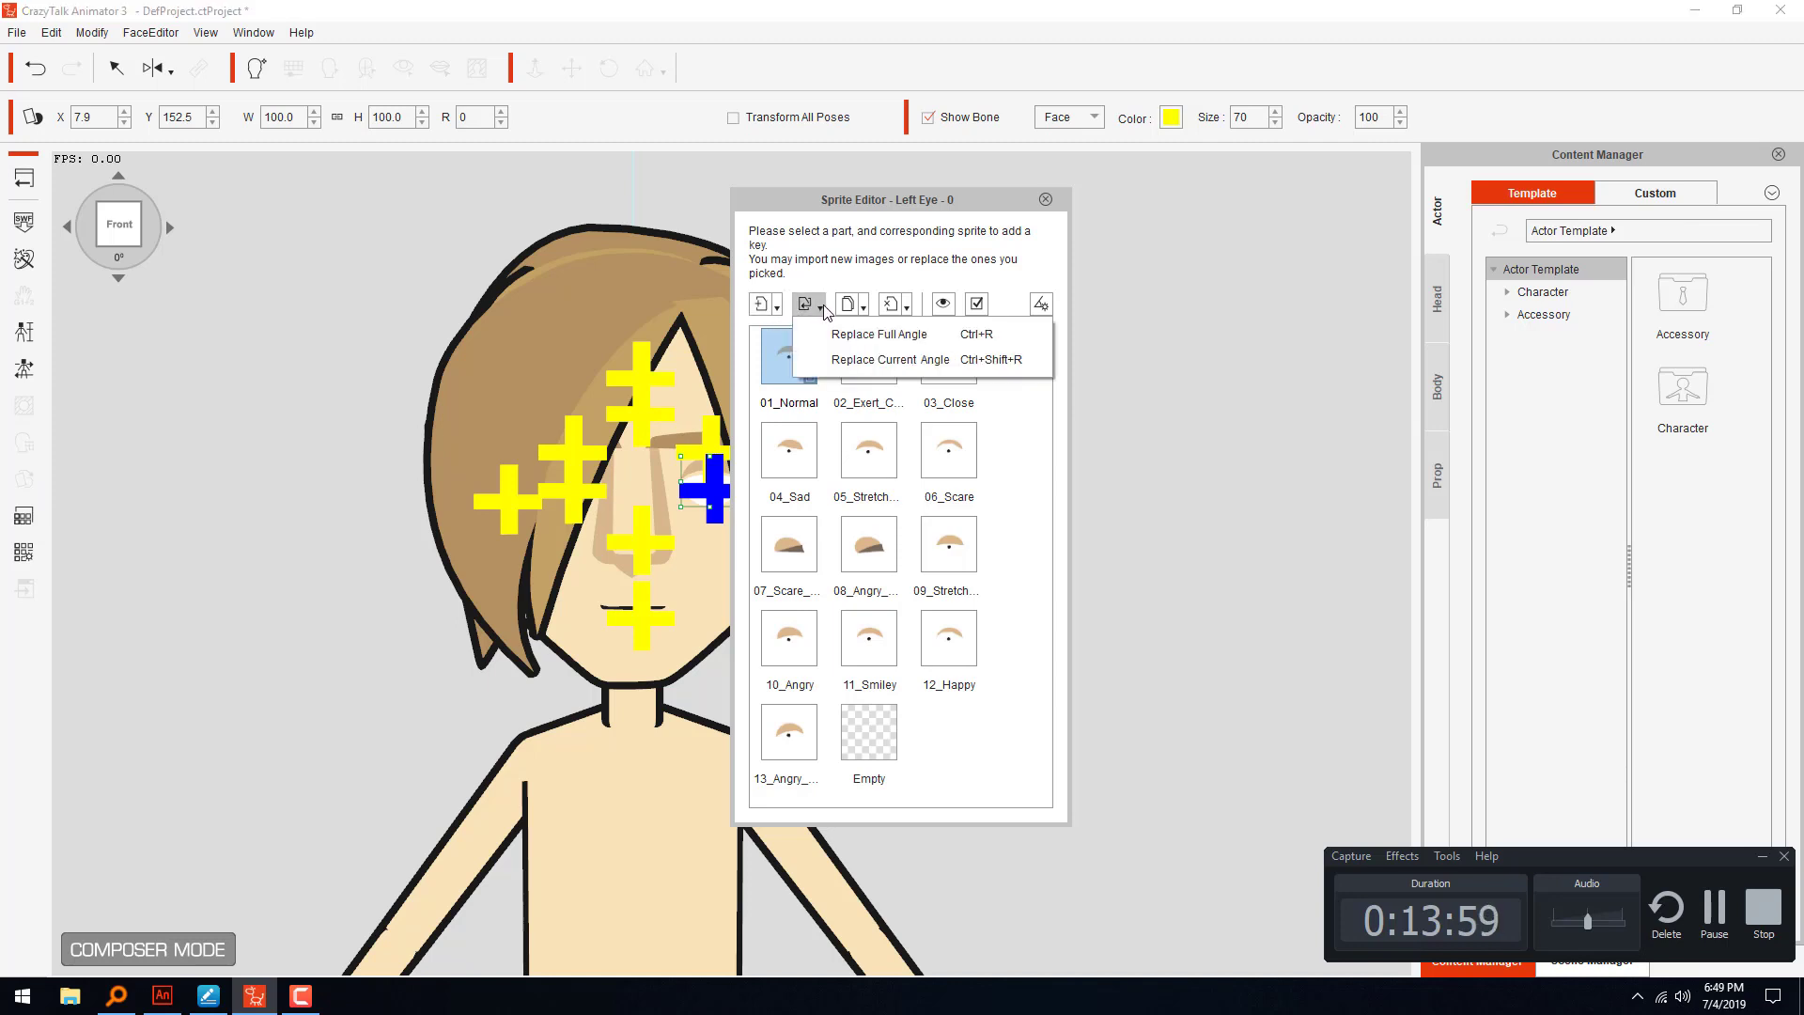
click(906, 361)
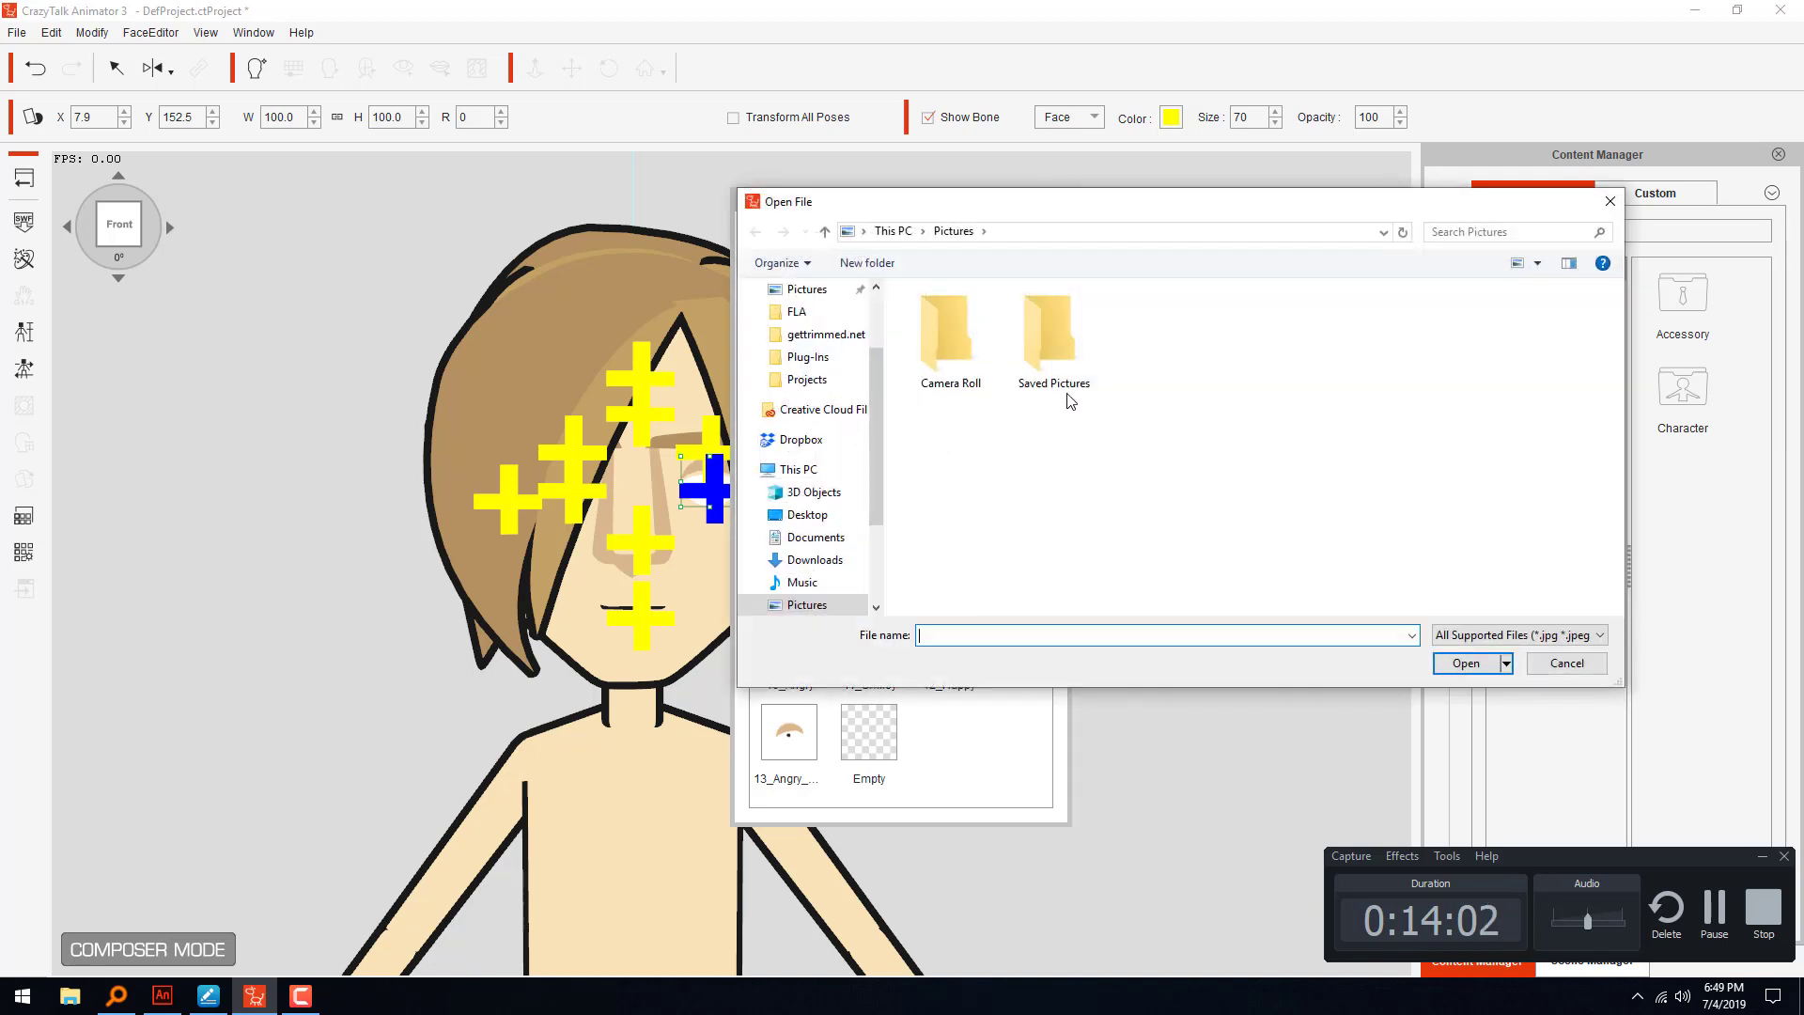
click(803, 514)
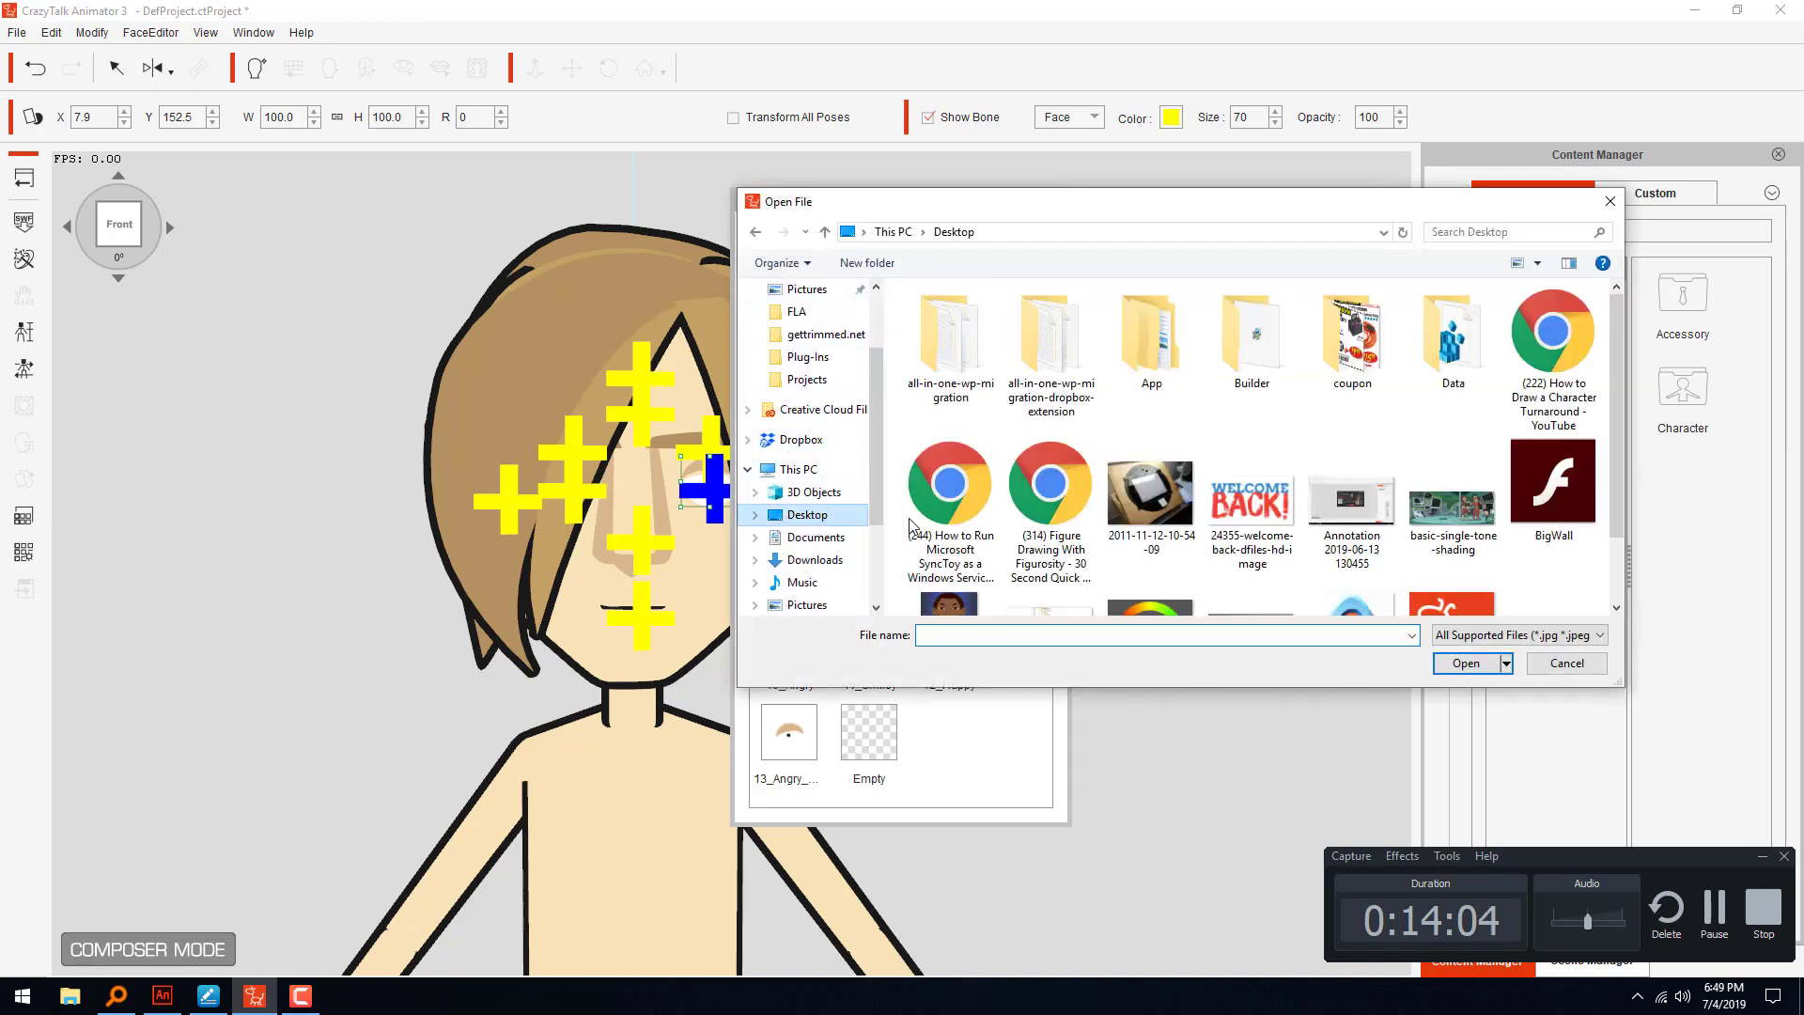
click(1013, 638)
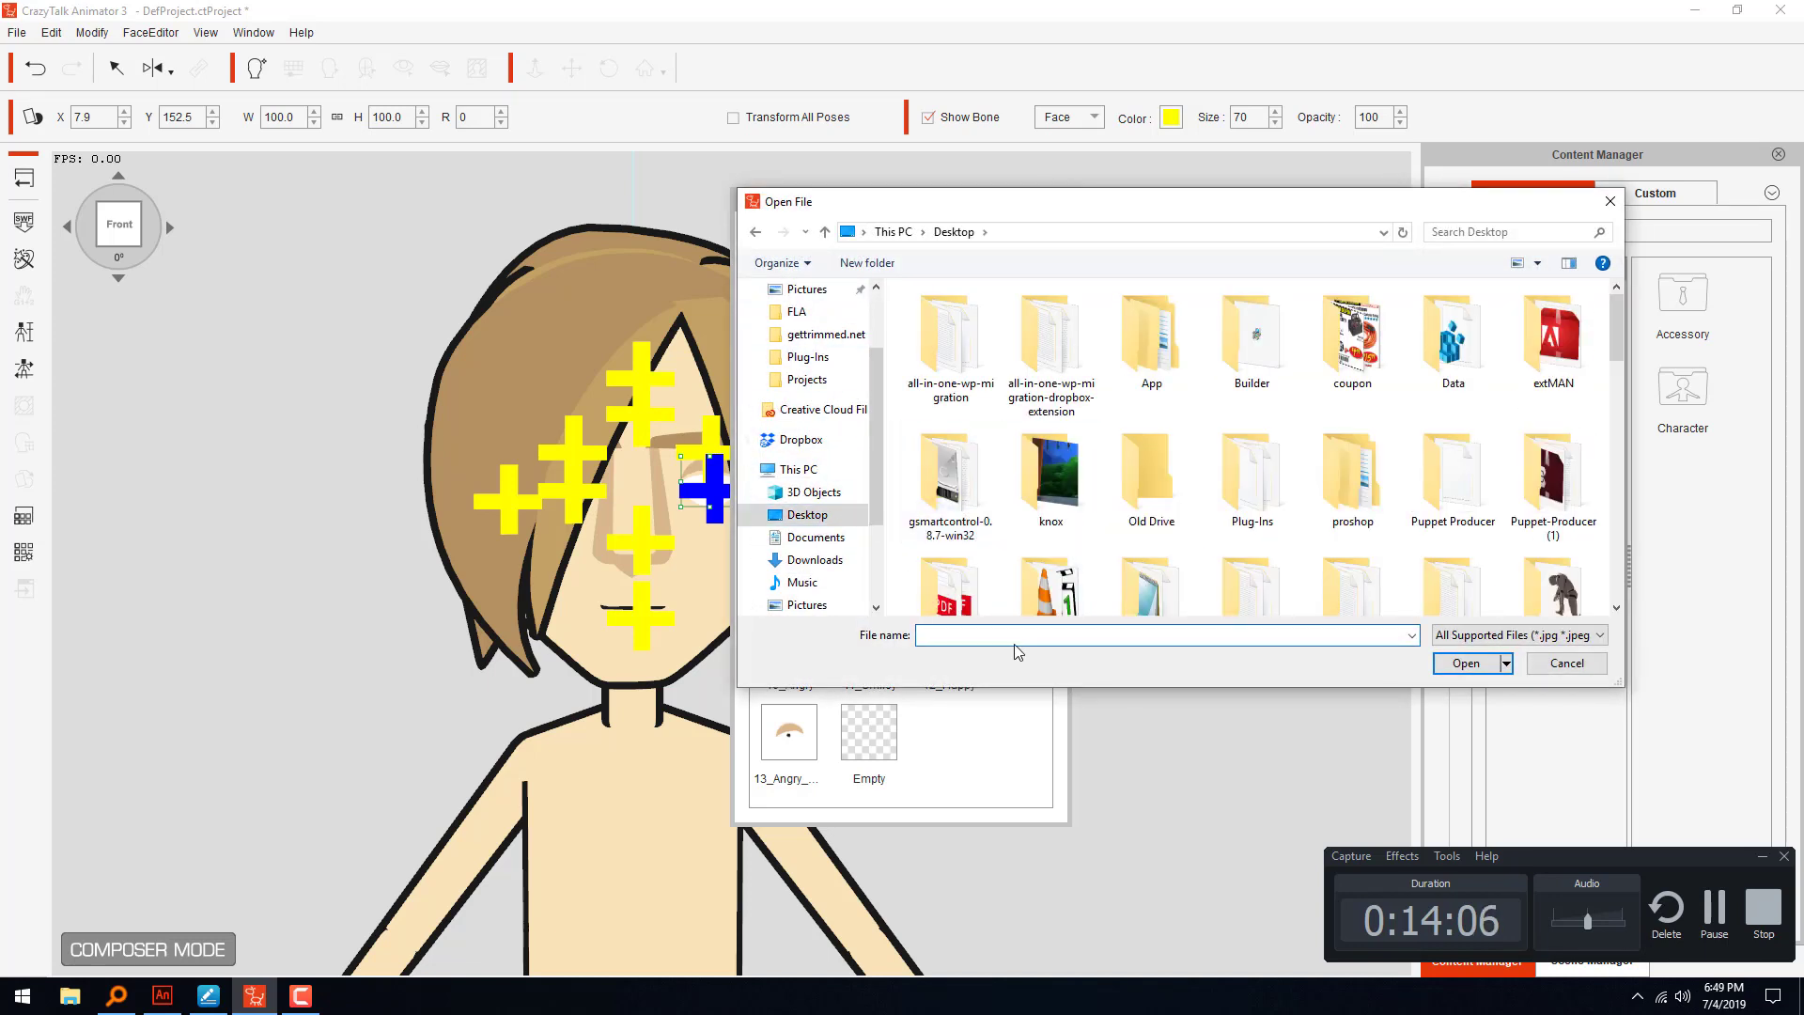
text(eye)
click(996, 654)
click(1466, 663)
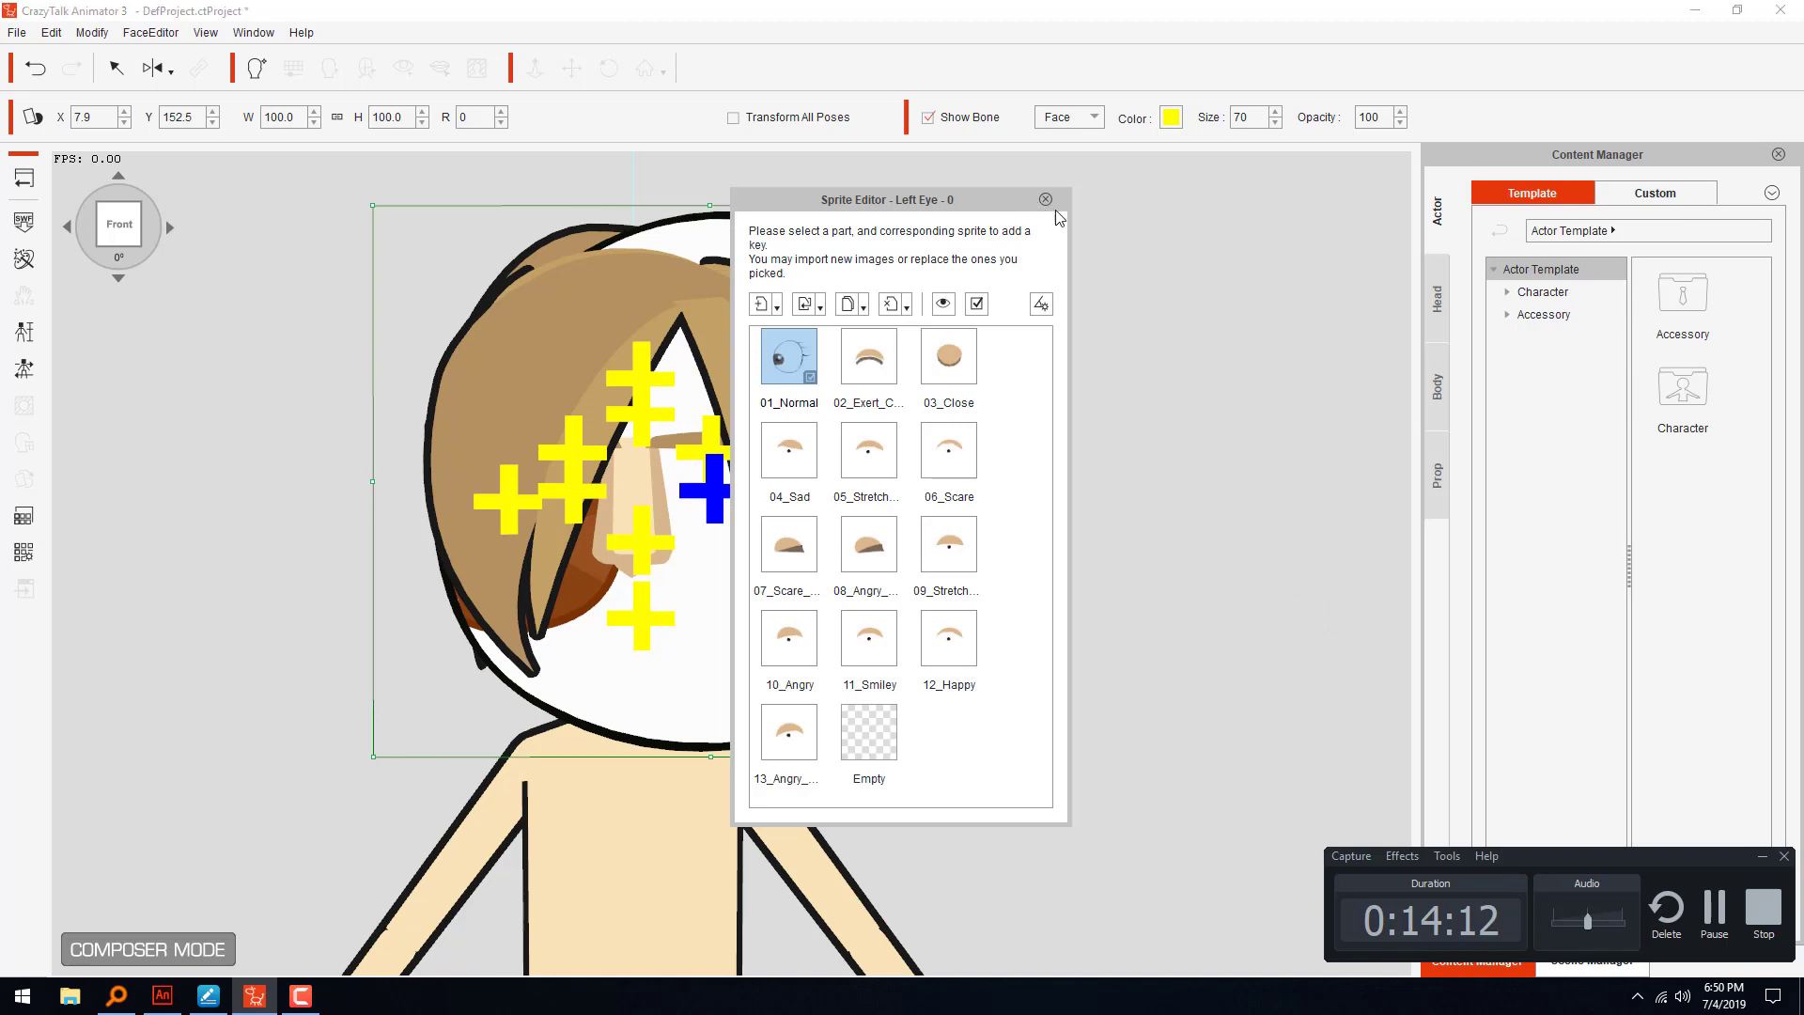
drag(1056, 210, 1469, 257)
drag(1048, 204, 776, 451)
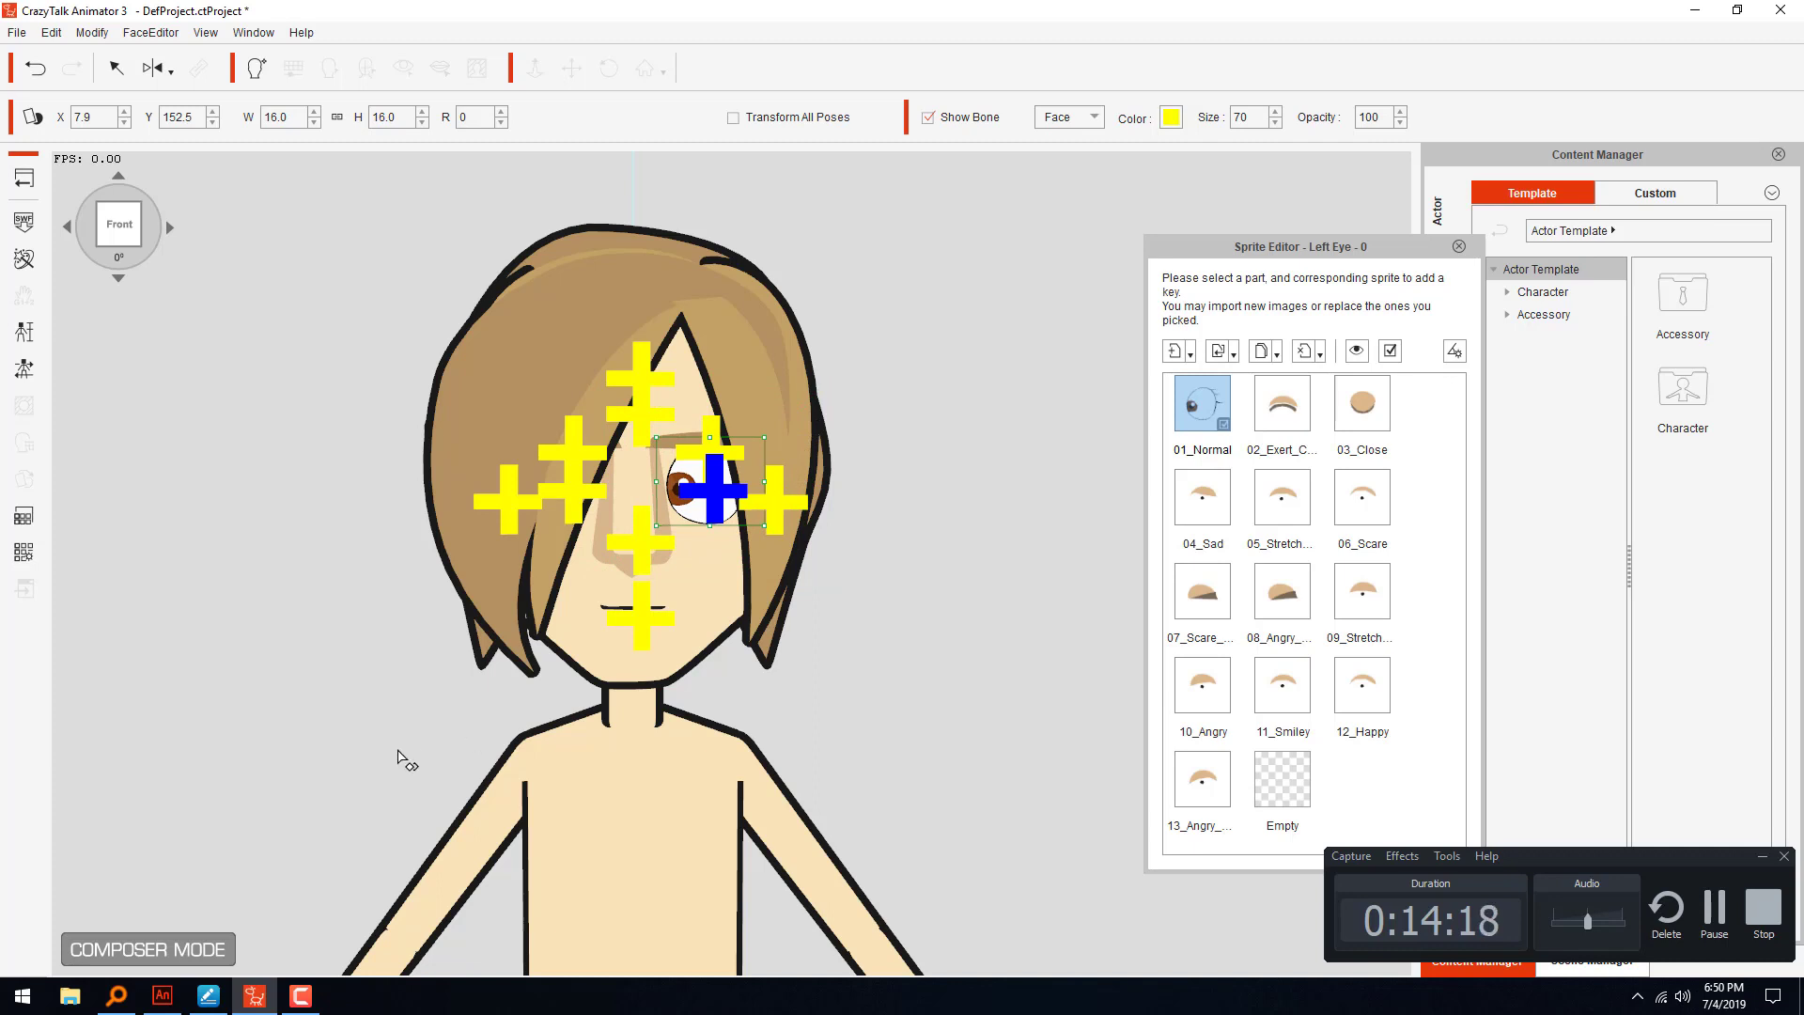
- Test the replaced eye with the Eyeball face motion in Calibration, and close the calibration
click(25, 367)
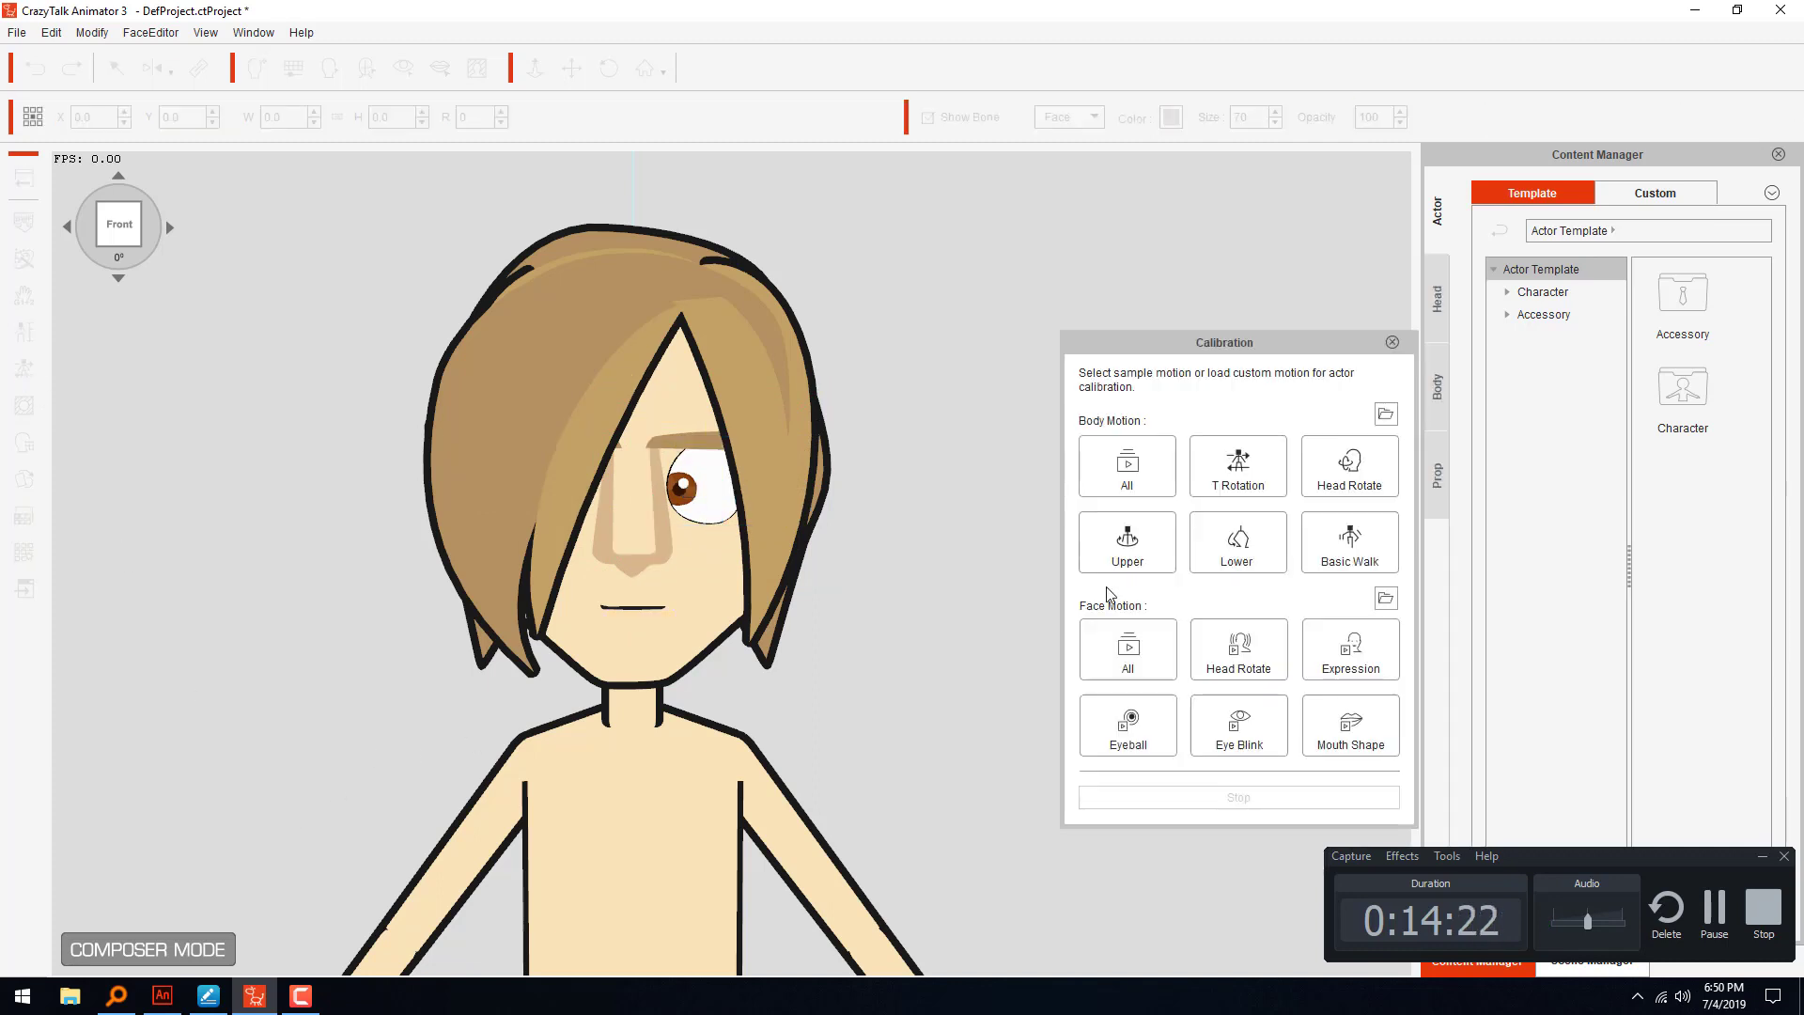
click(1152, 720)
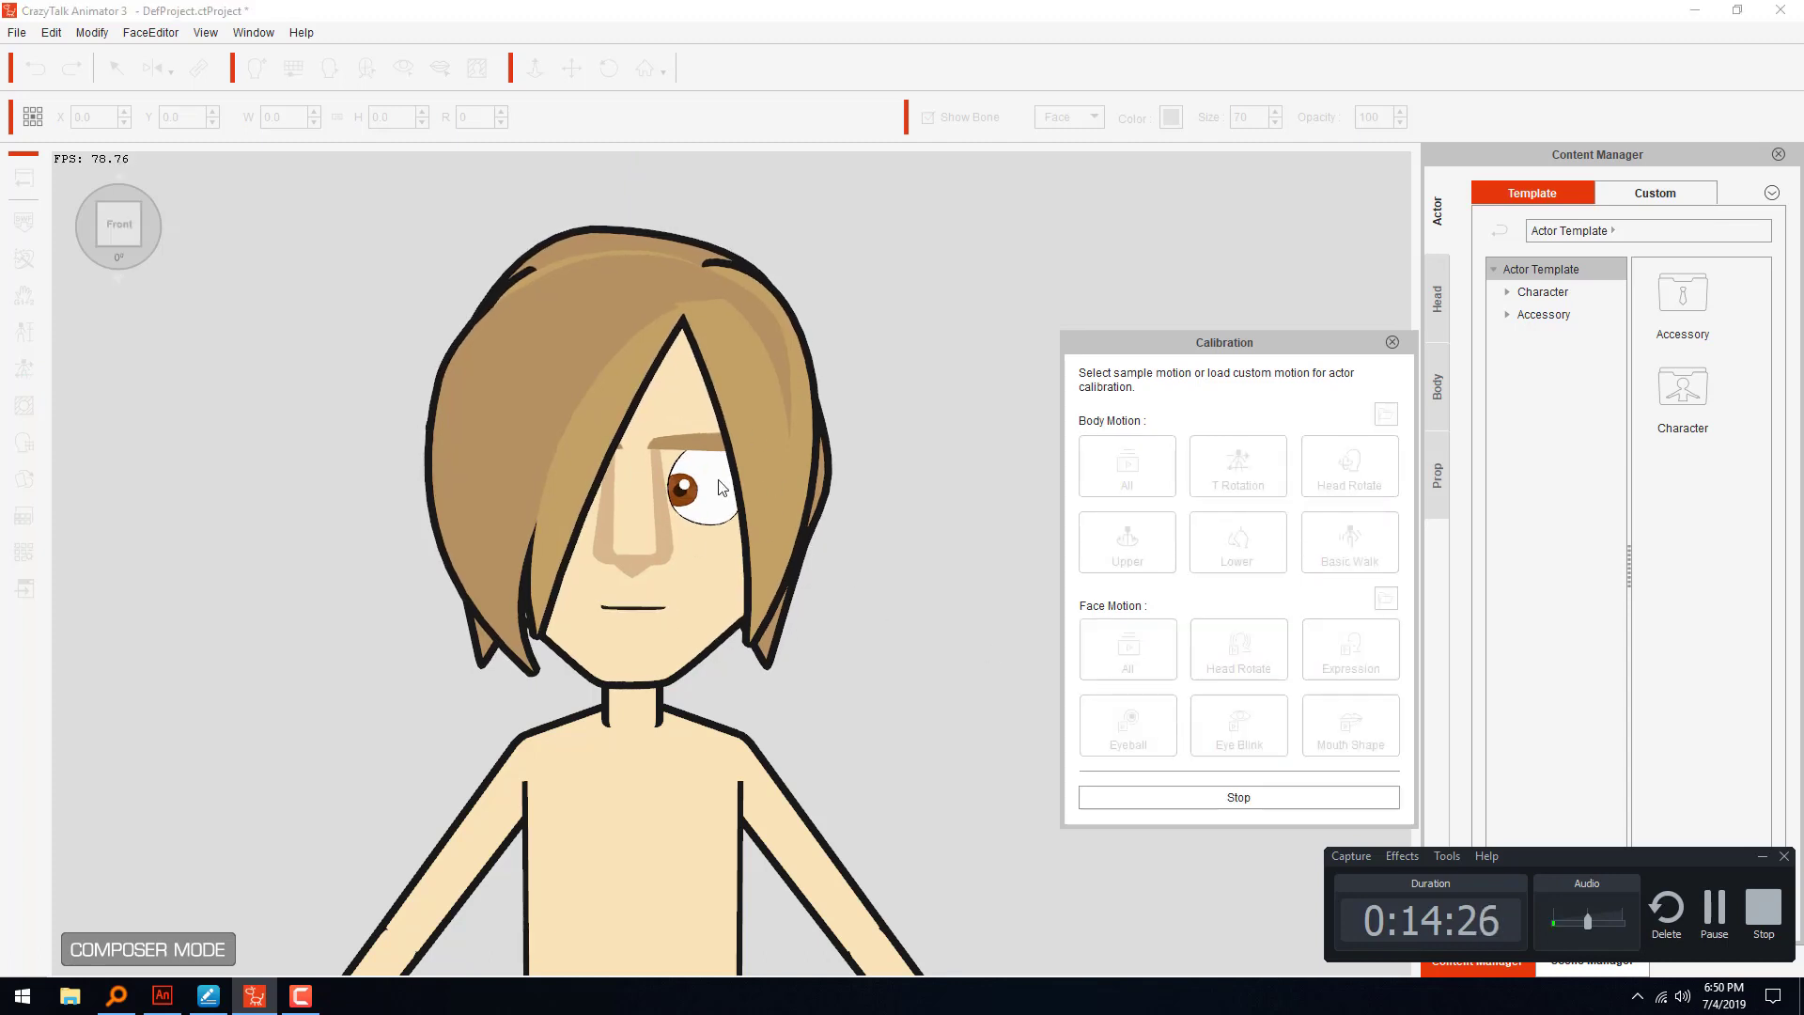
click(1238, 797)
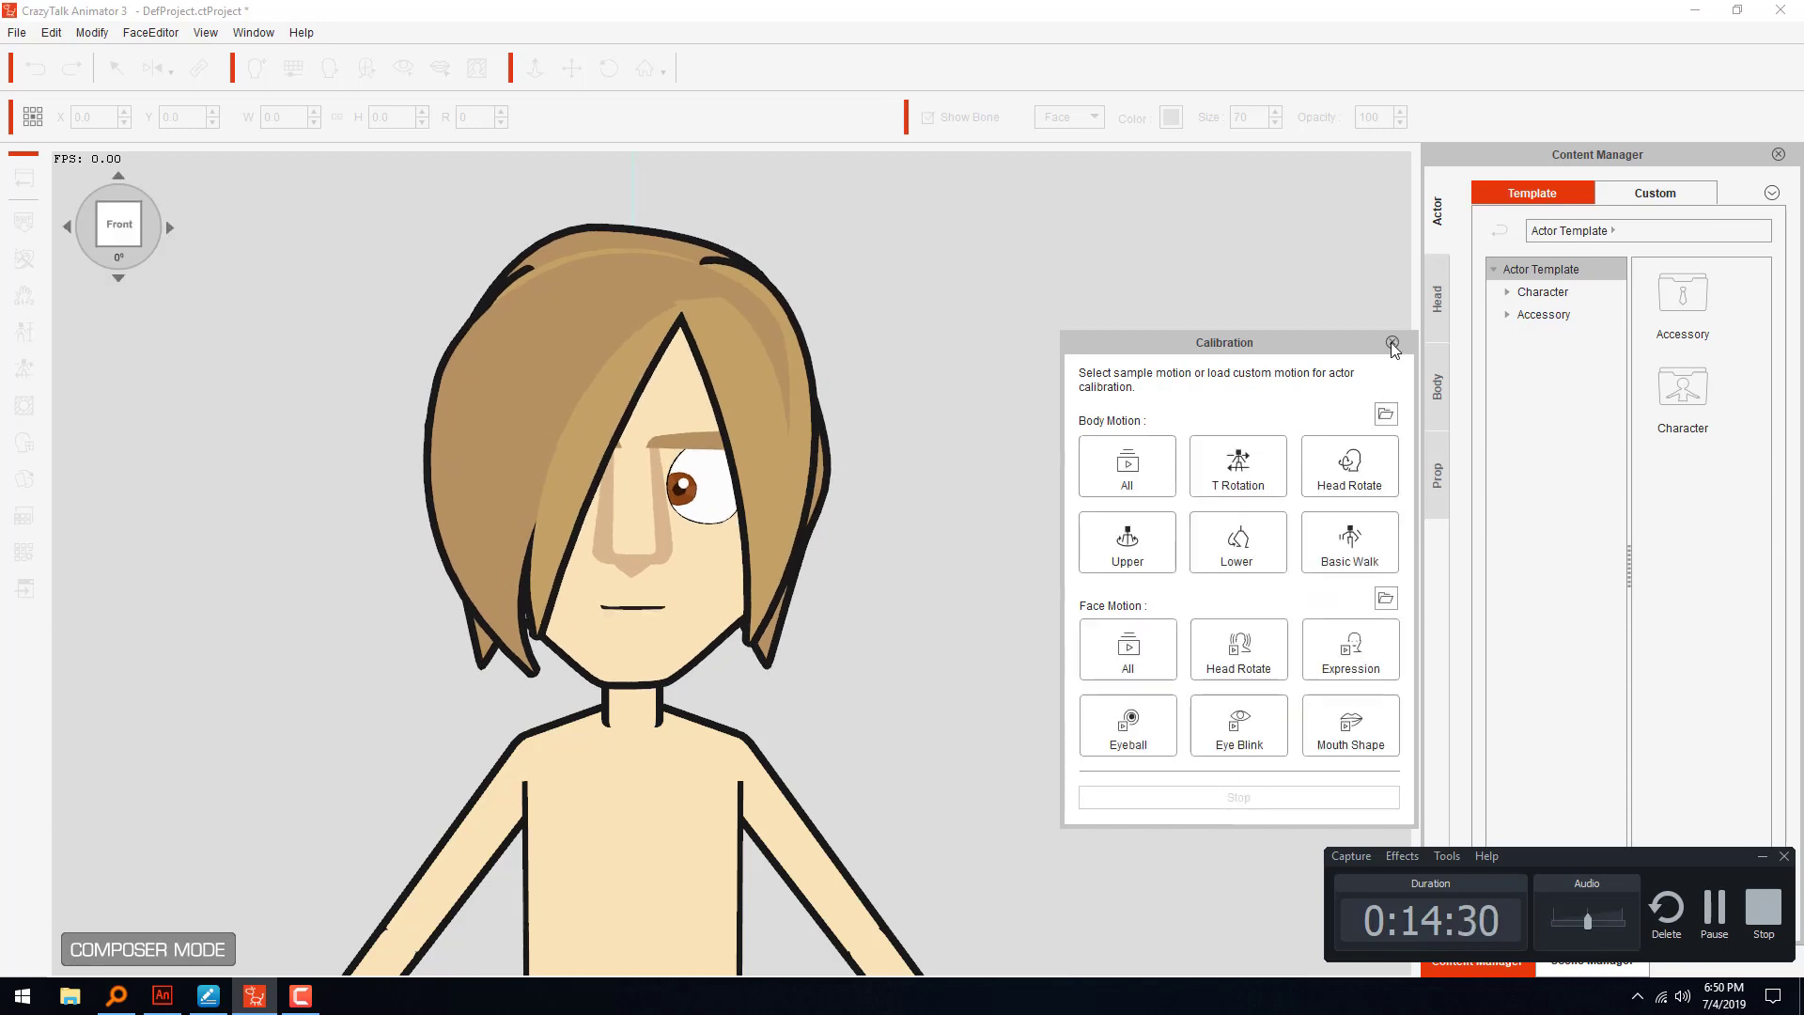
click(1392, 342)
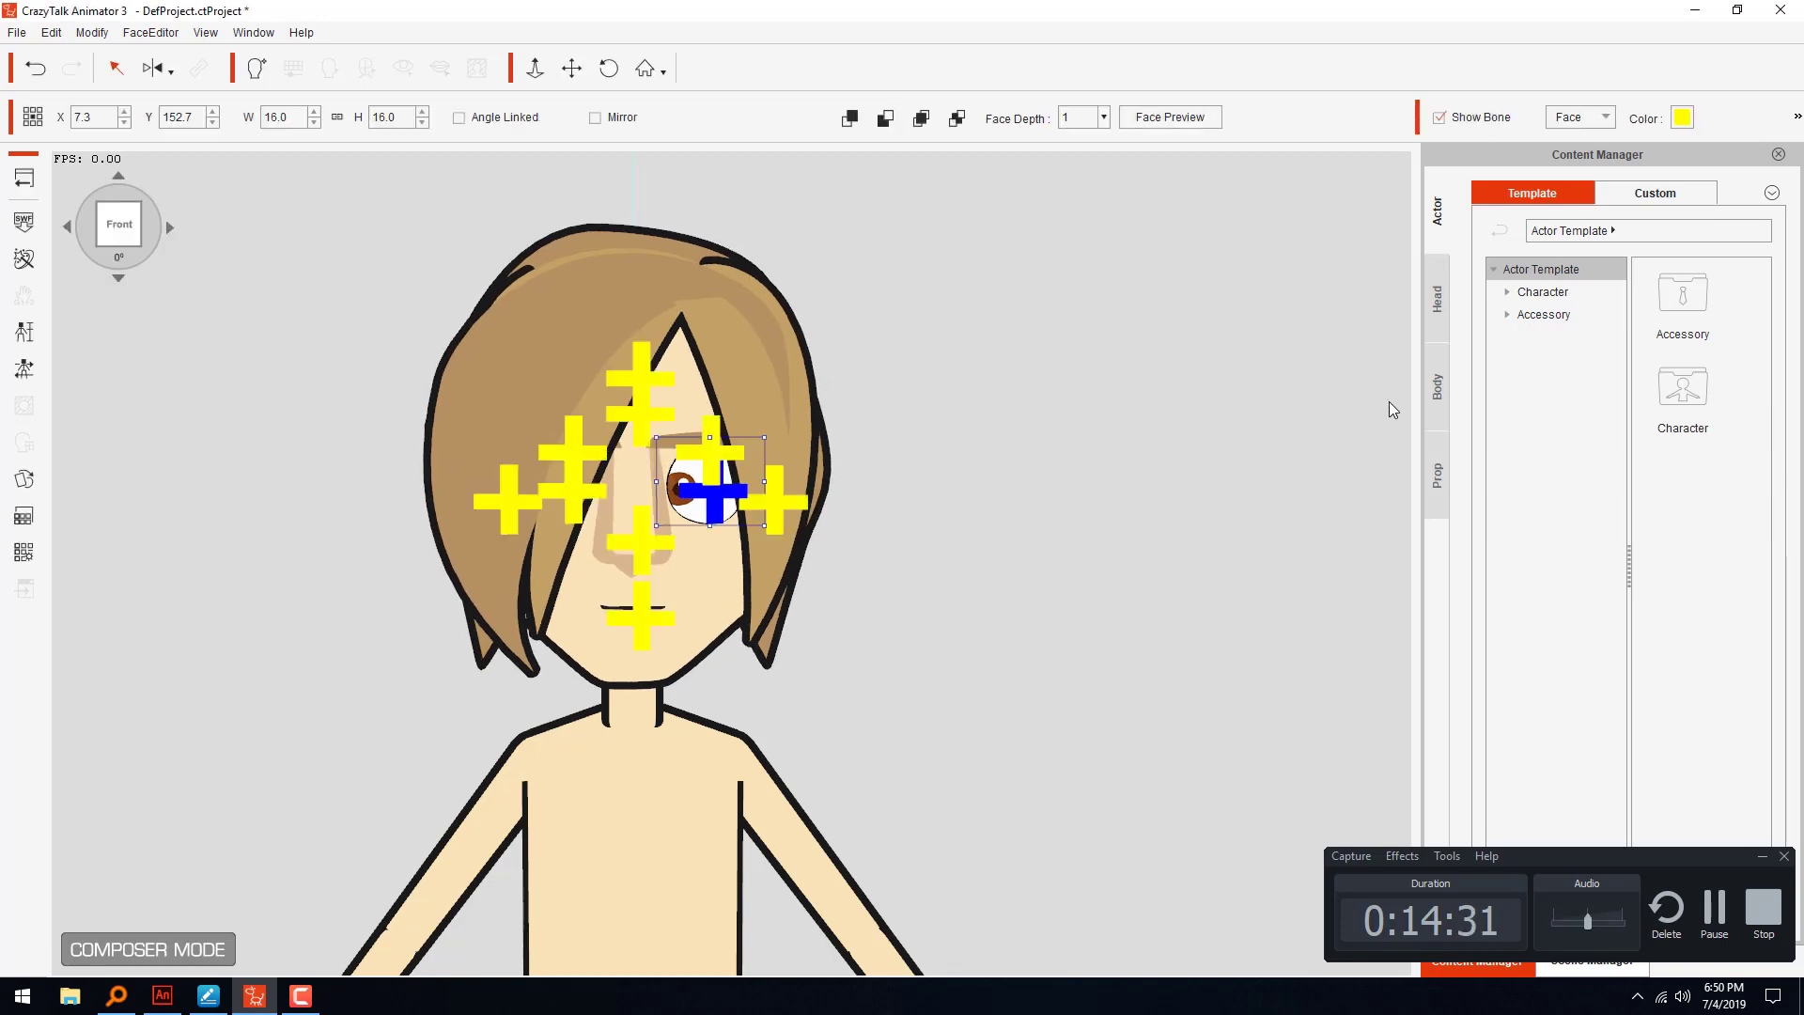
- Switch to Adobe Animate and unlock the mask_idn and pupil layers of the eye drawing
click(1694, 15)
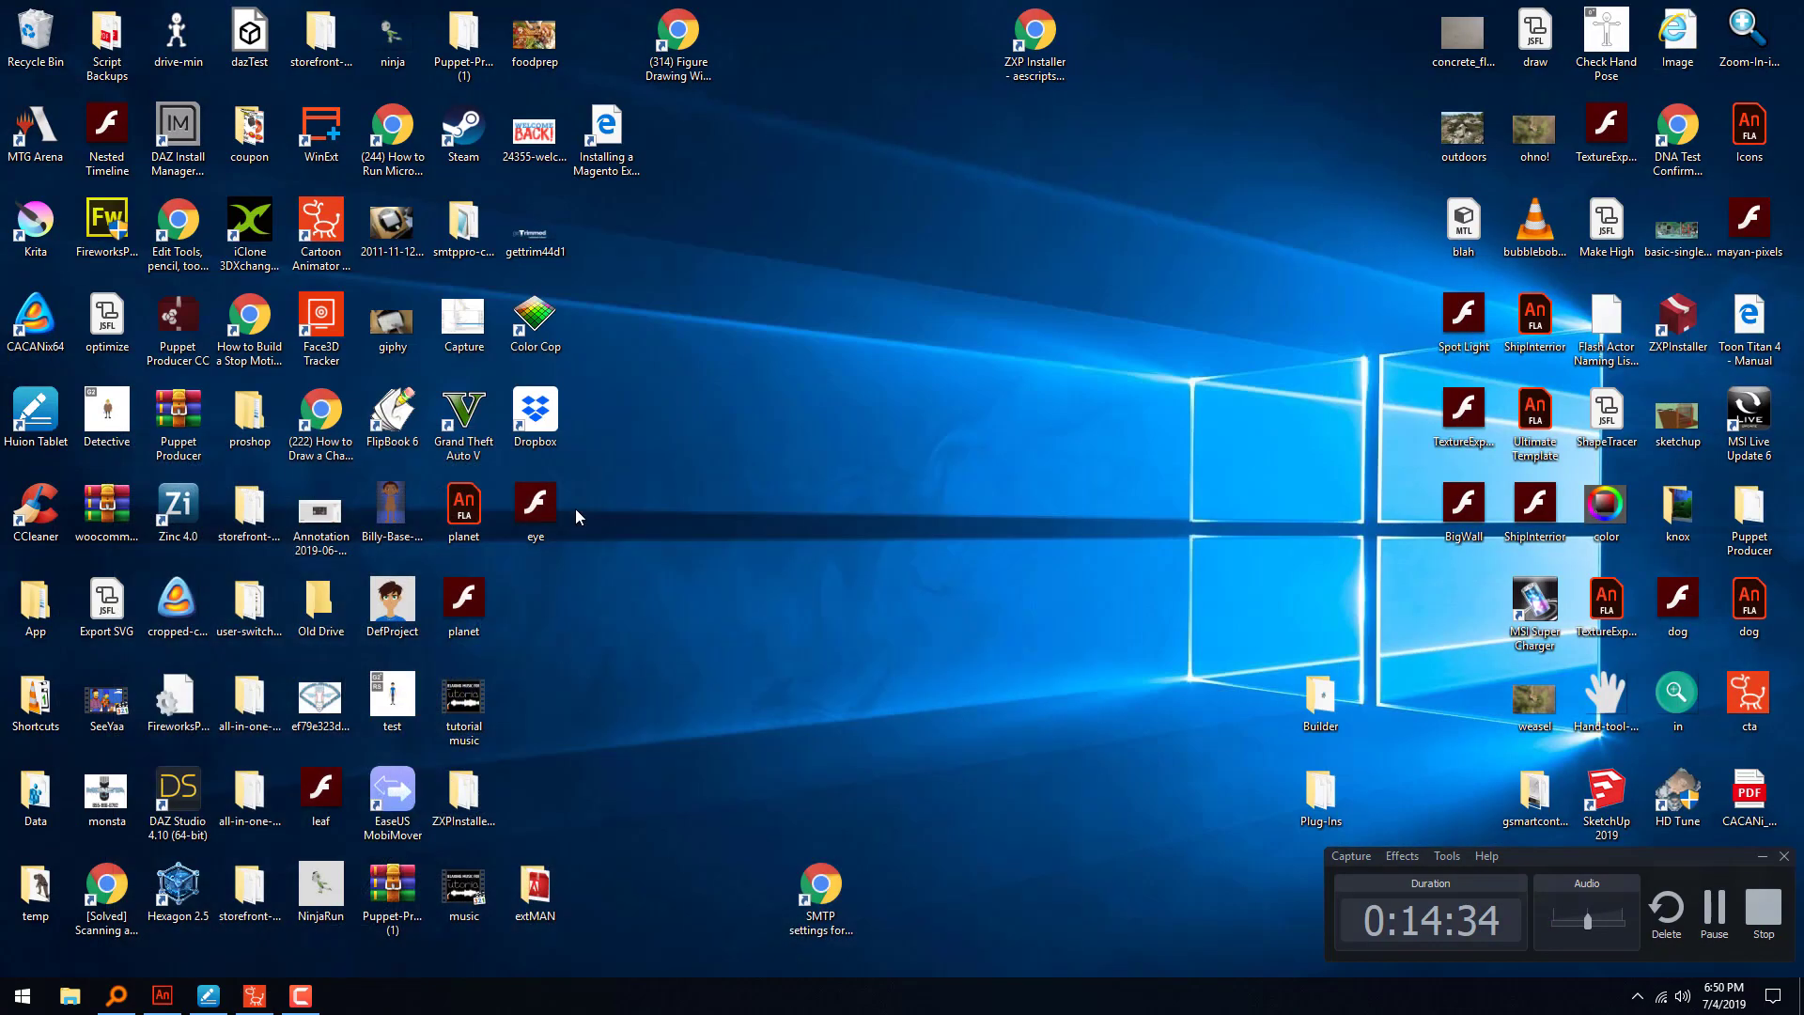
click(299, 995)
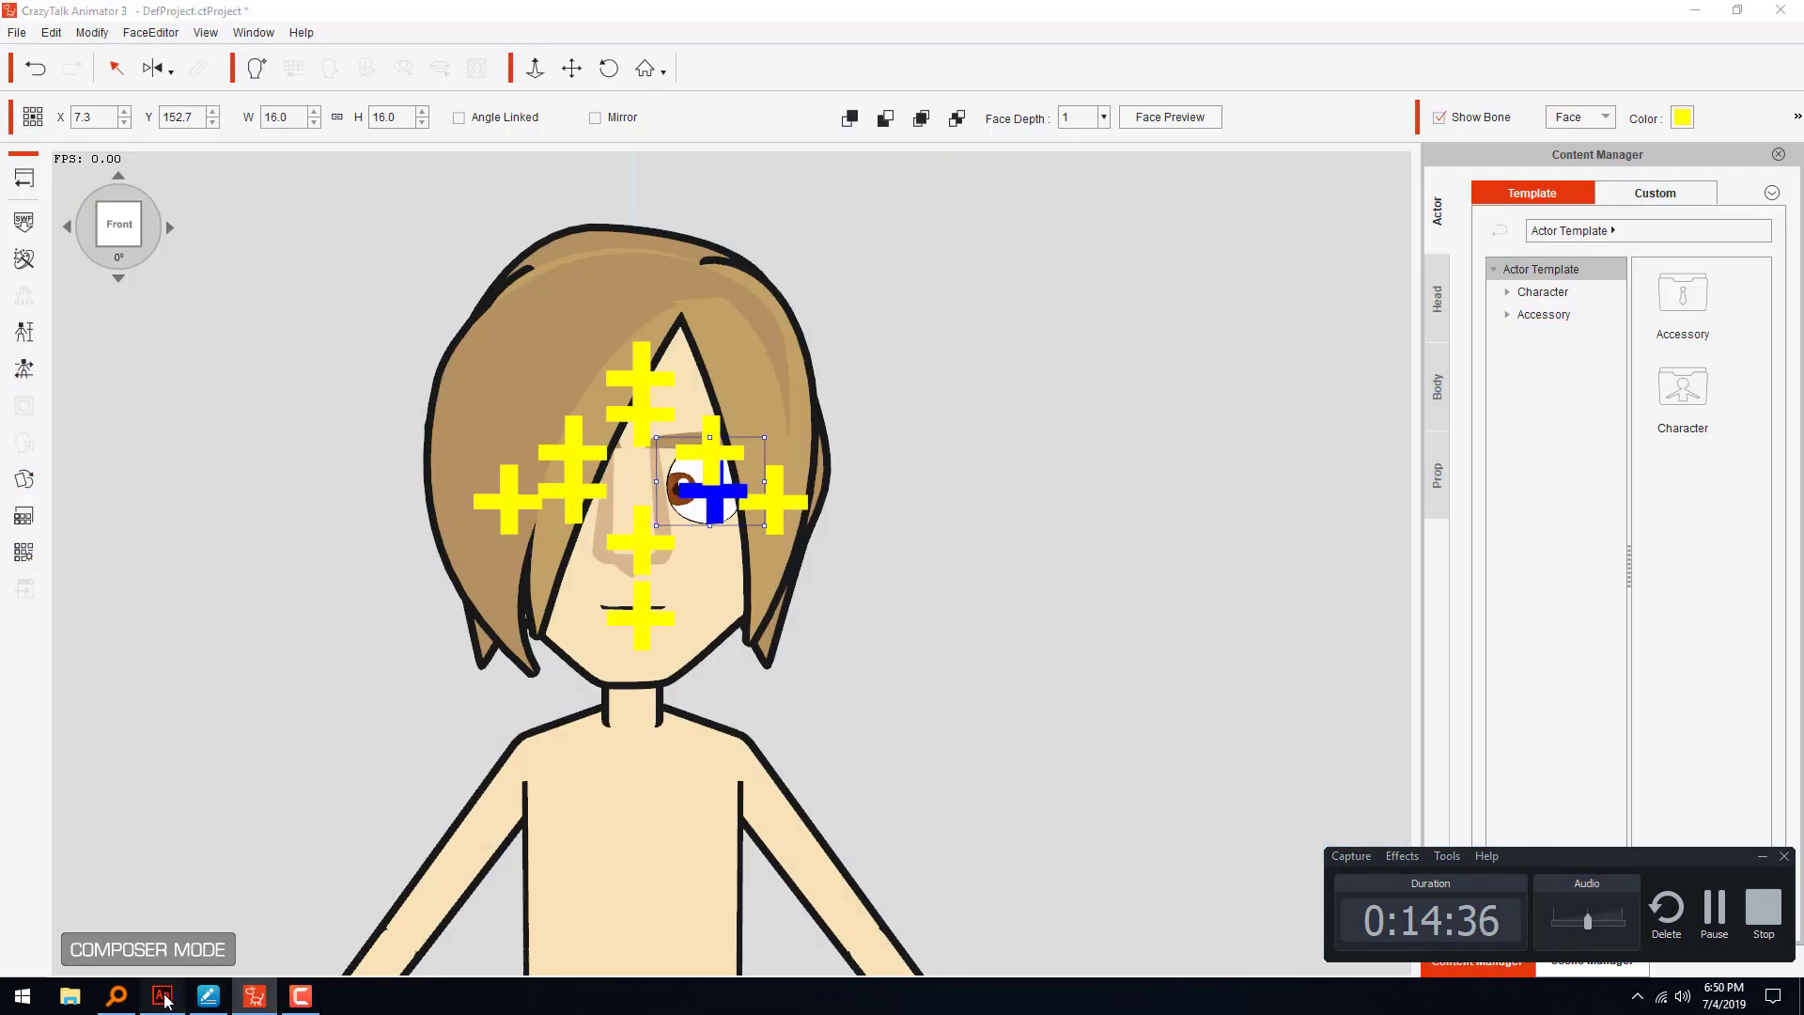
click(176, 992)
click(795, 380)
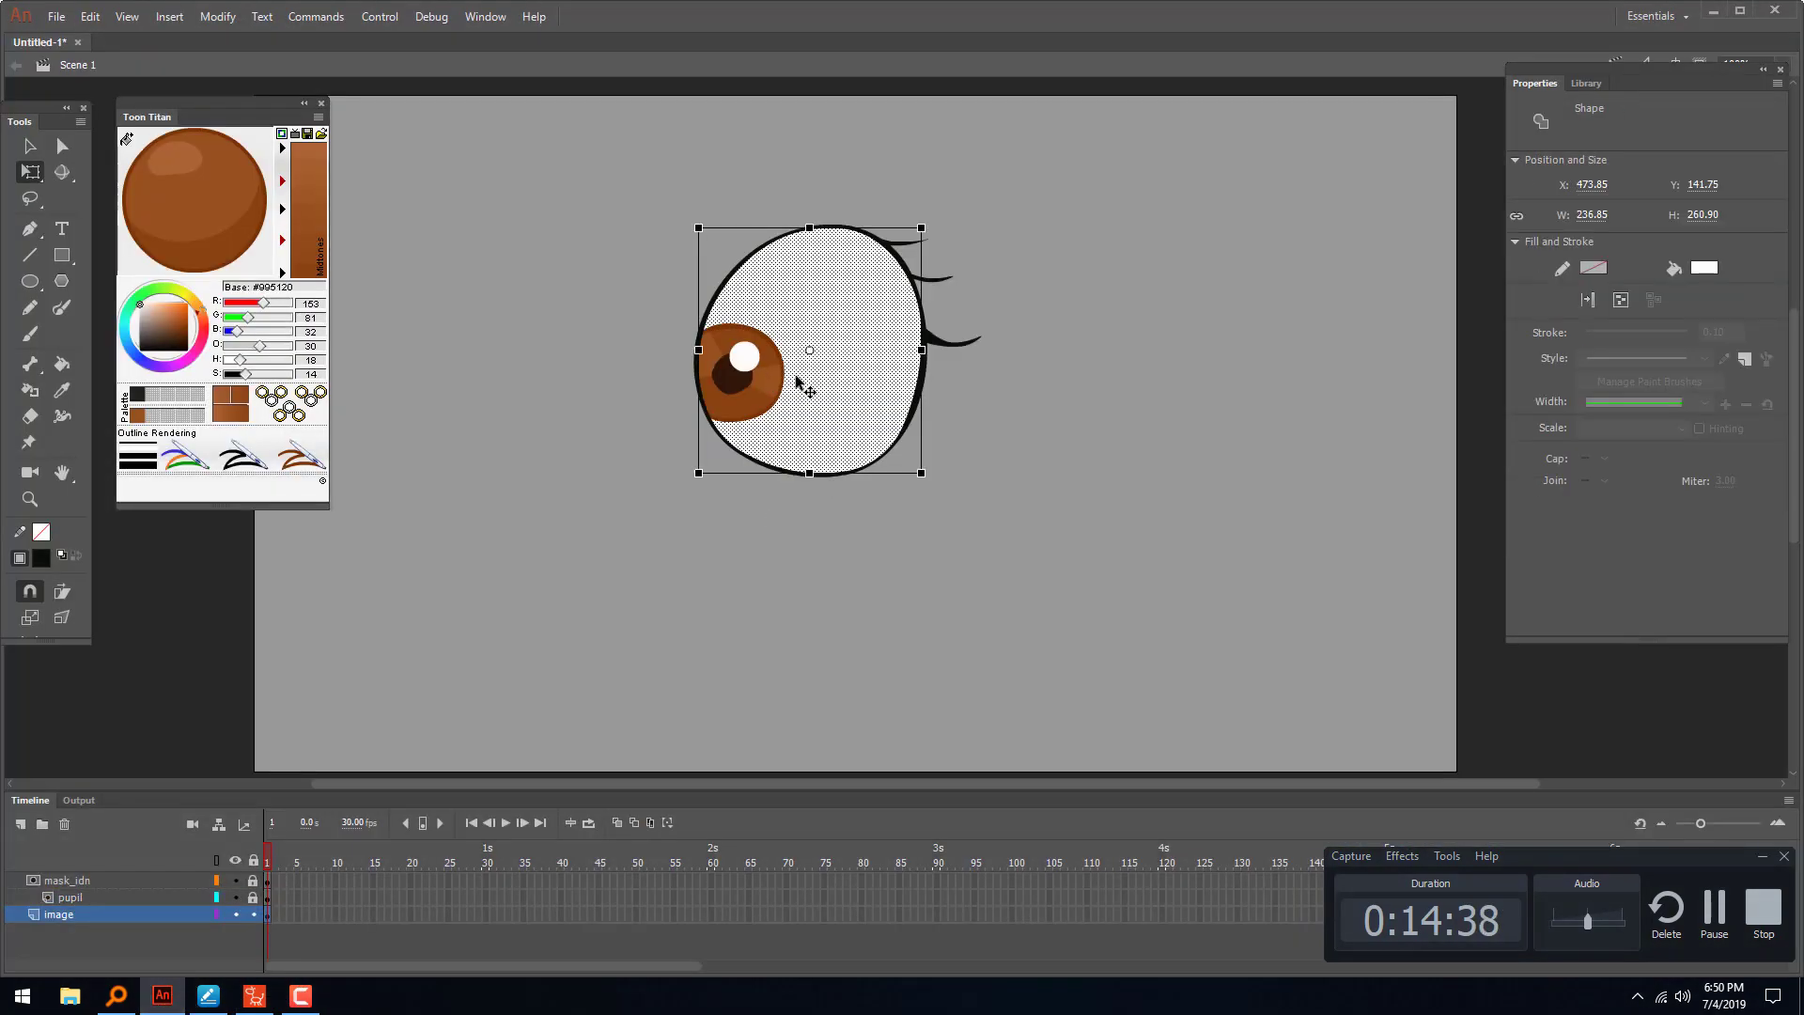
click(1012, 352)
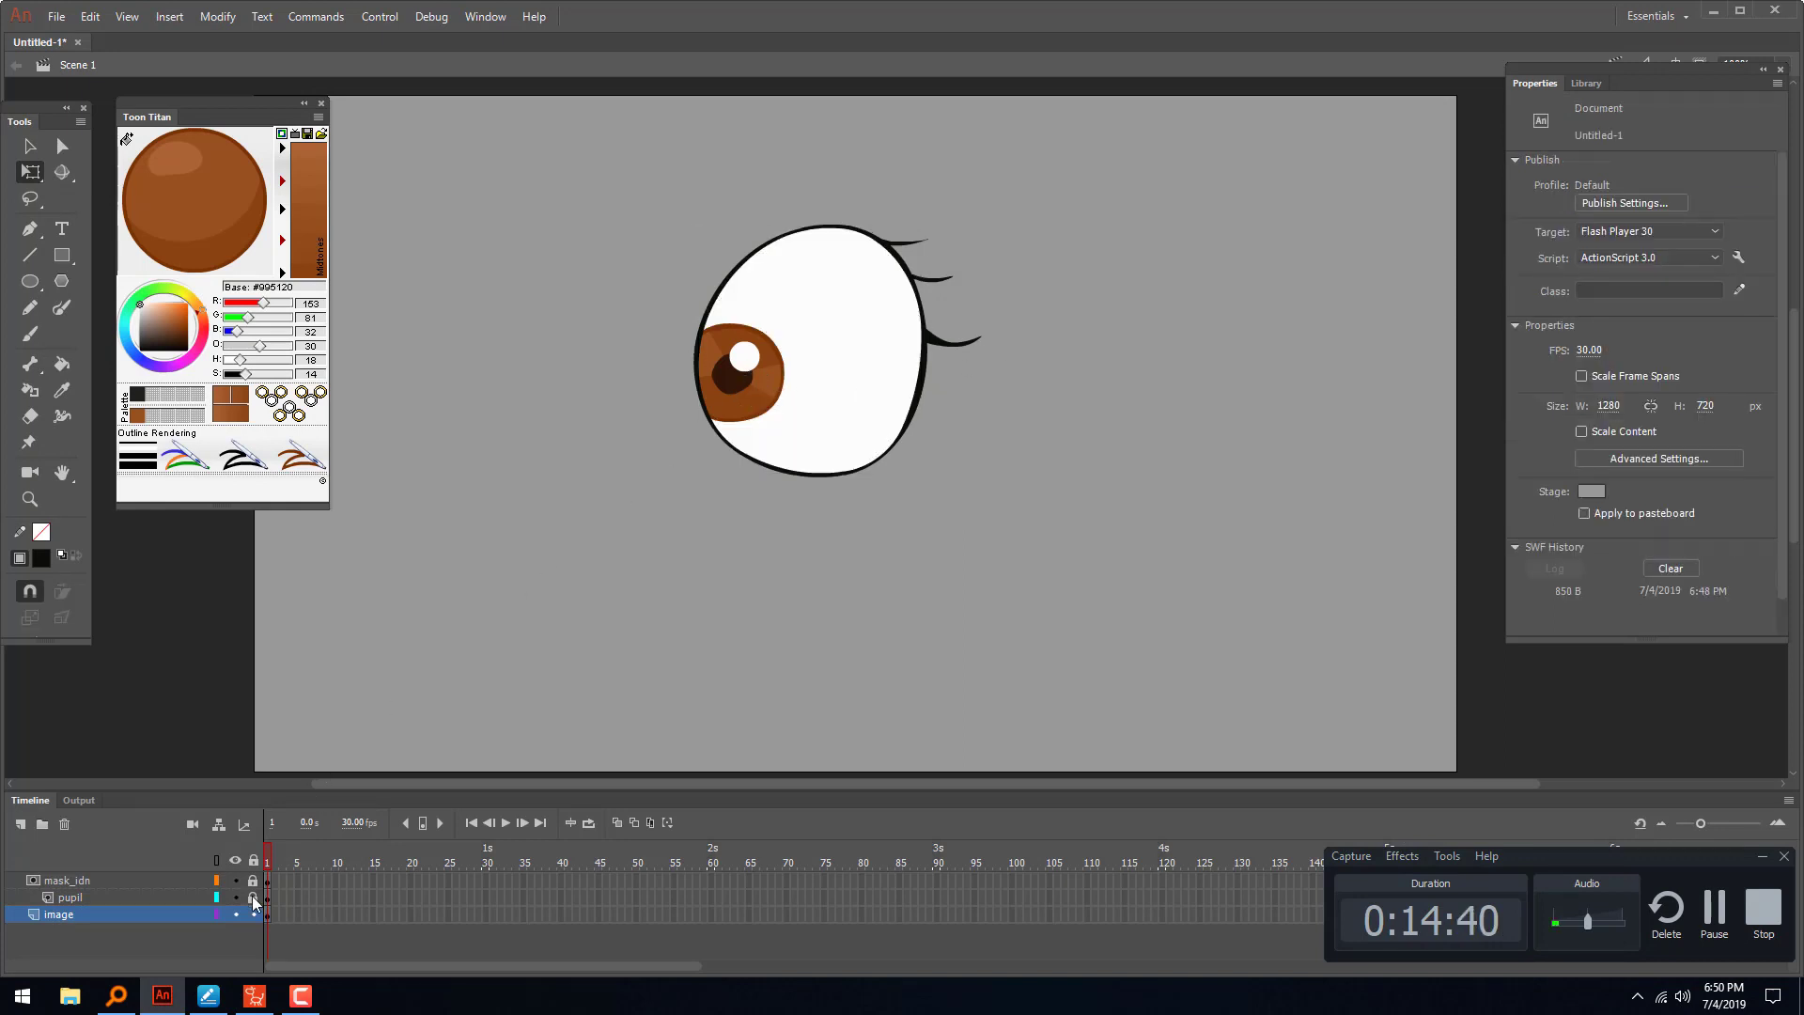
drag(254, 896, 254, 879)
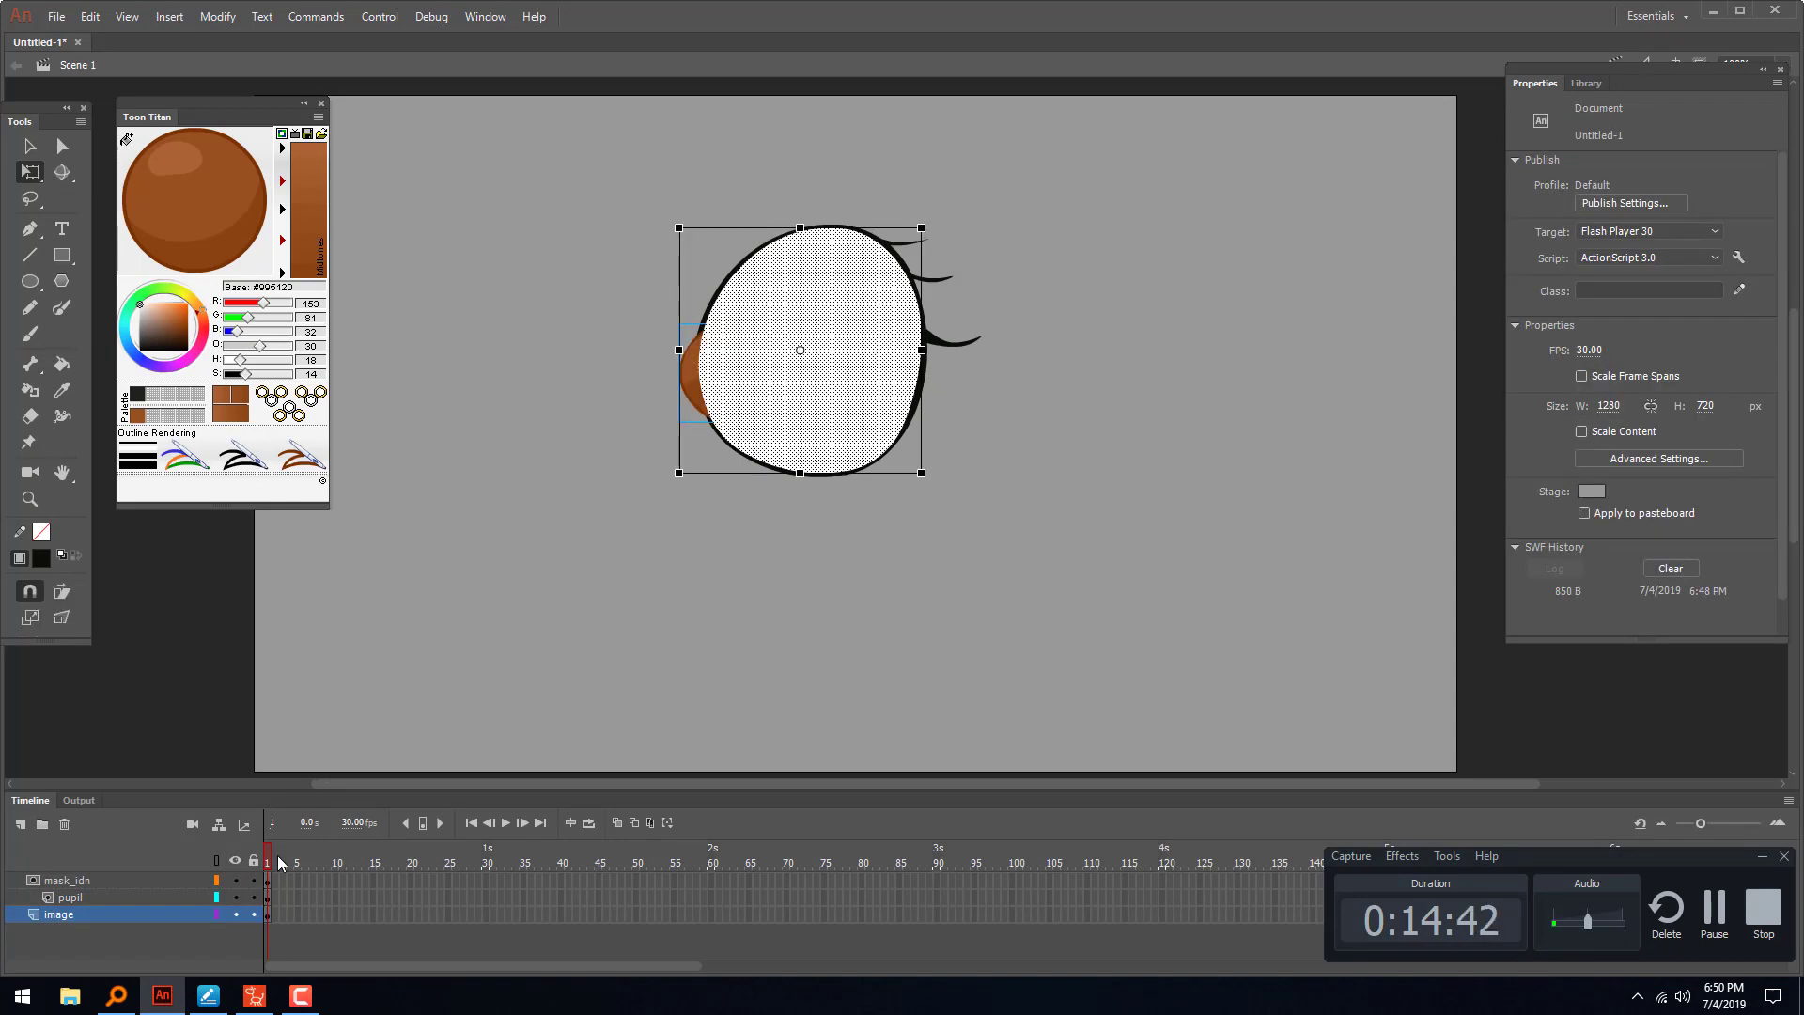
click(724, 512)
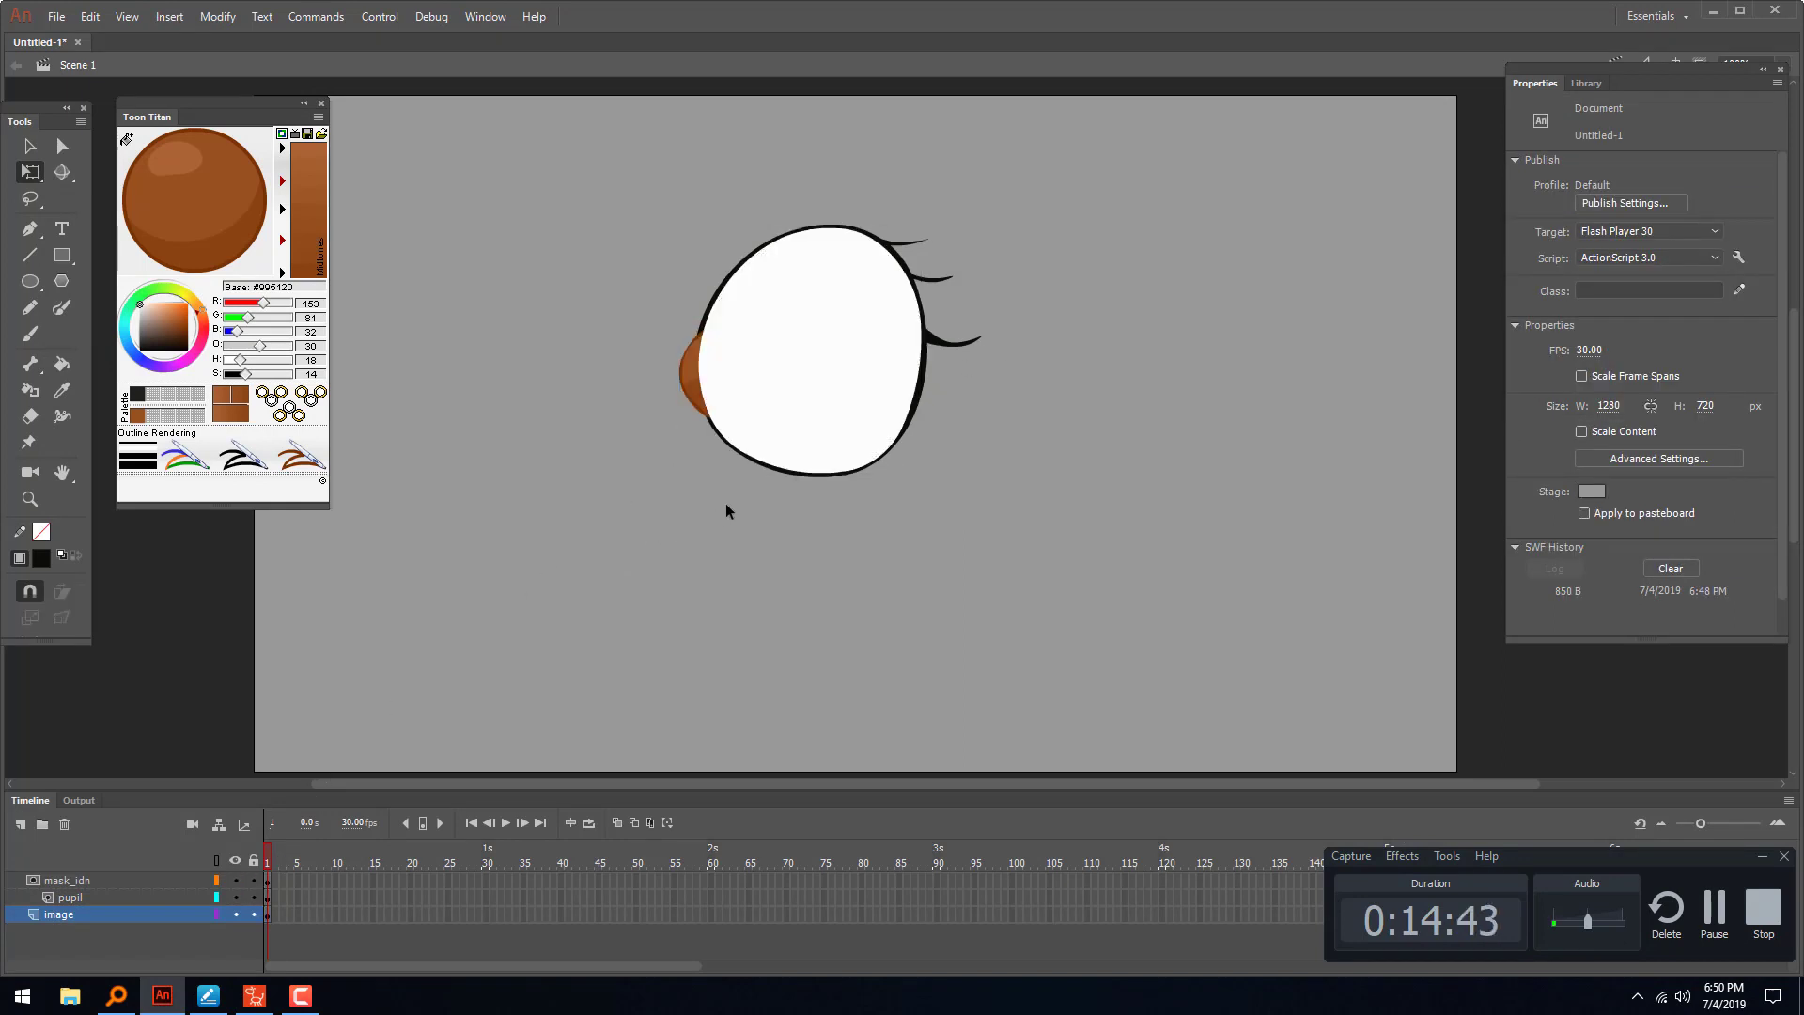
- Open the Puppet Producer extension at its Eyes section, place it beside the drawing, and bring back the Timeline
click(490, 18)
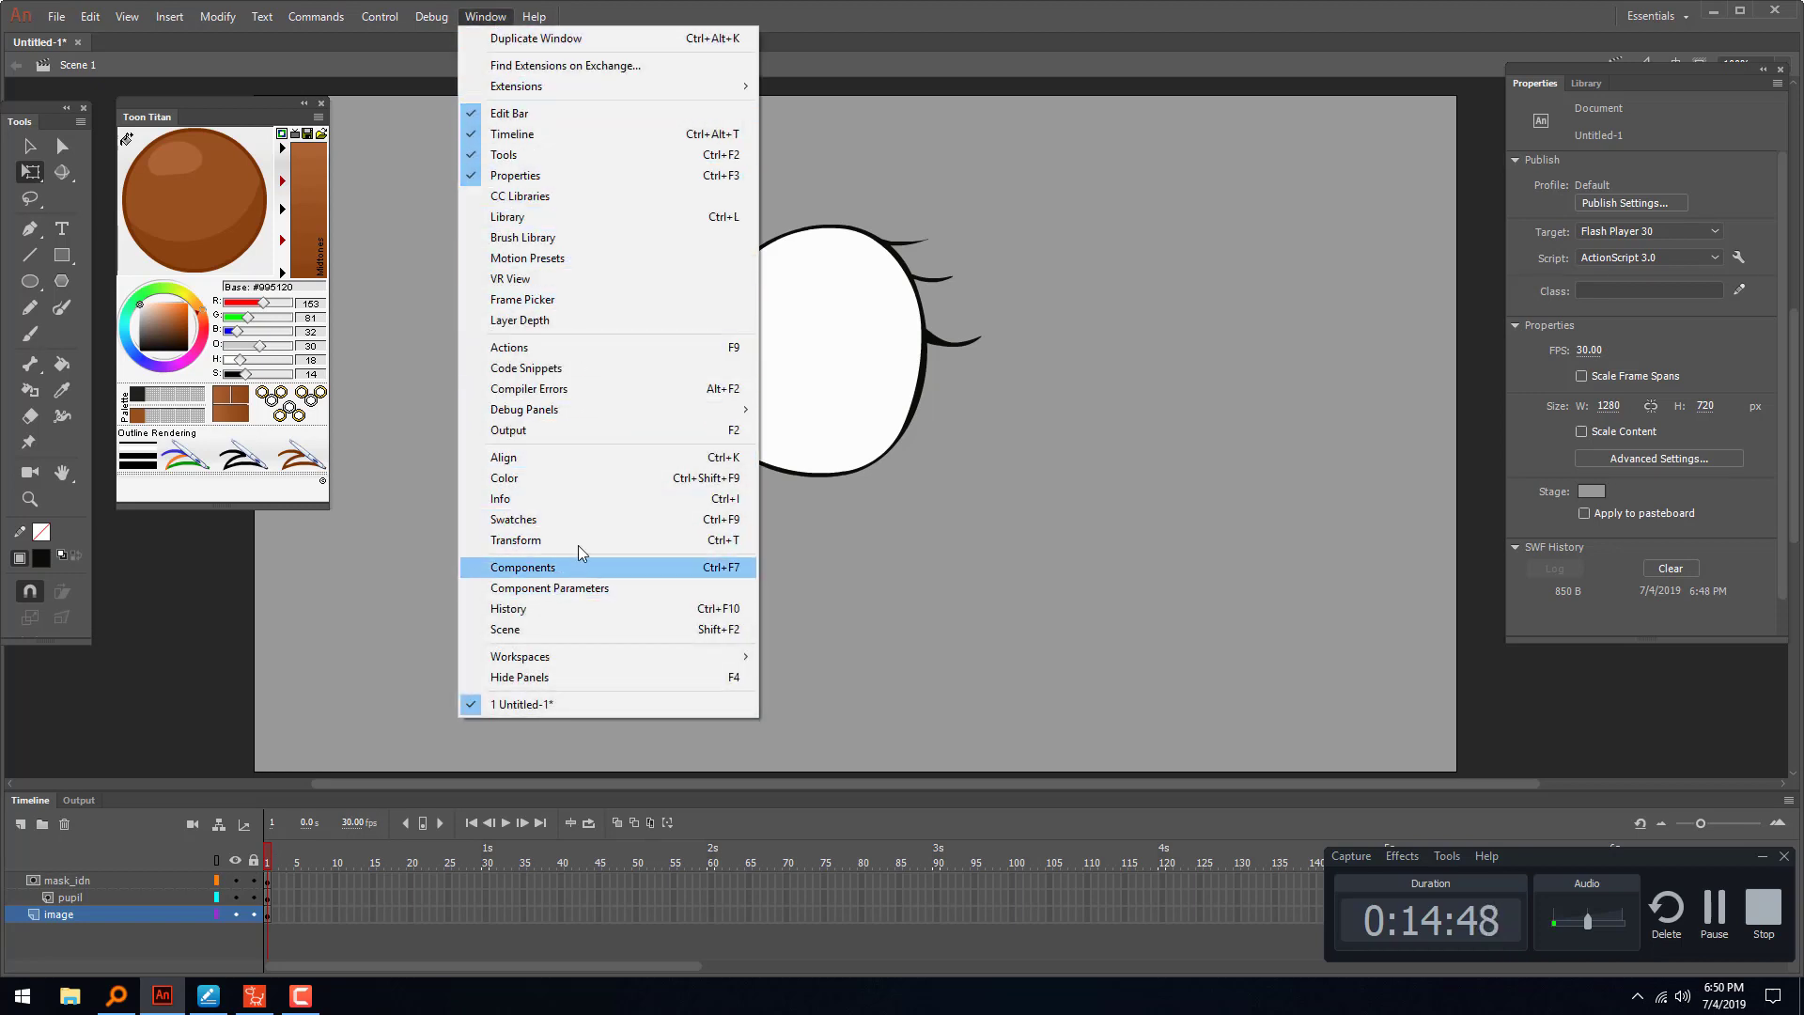
mouse_move(623, 88)
click(865, 93)
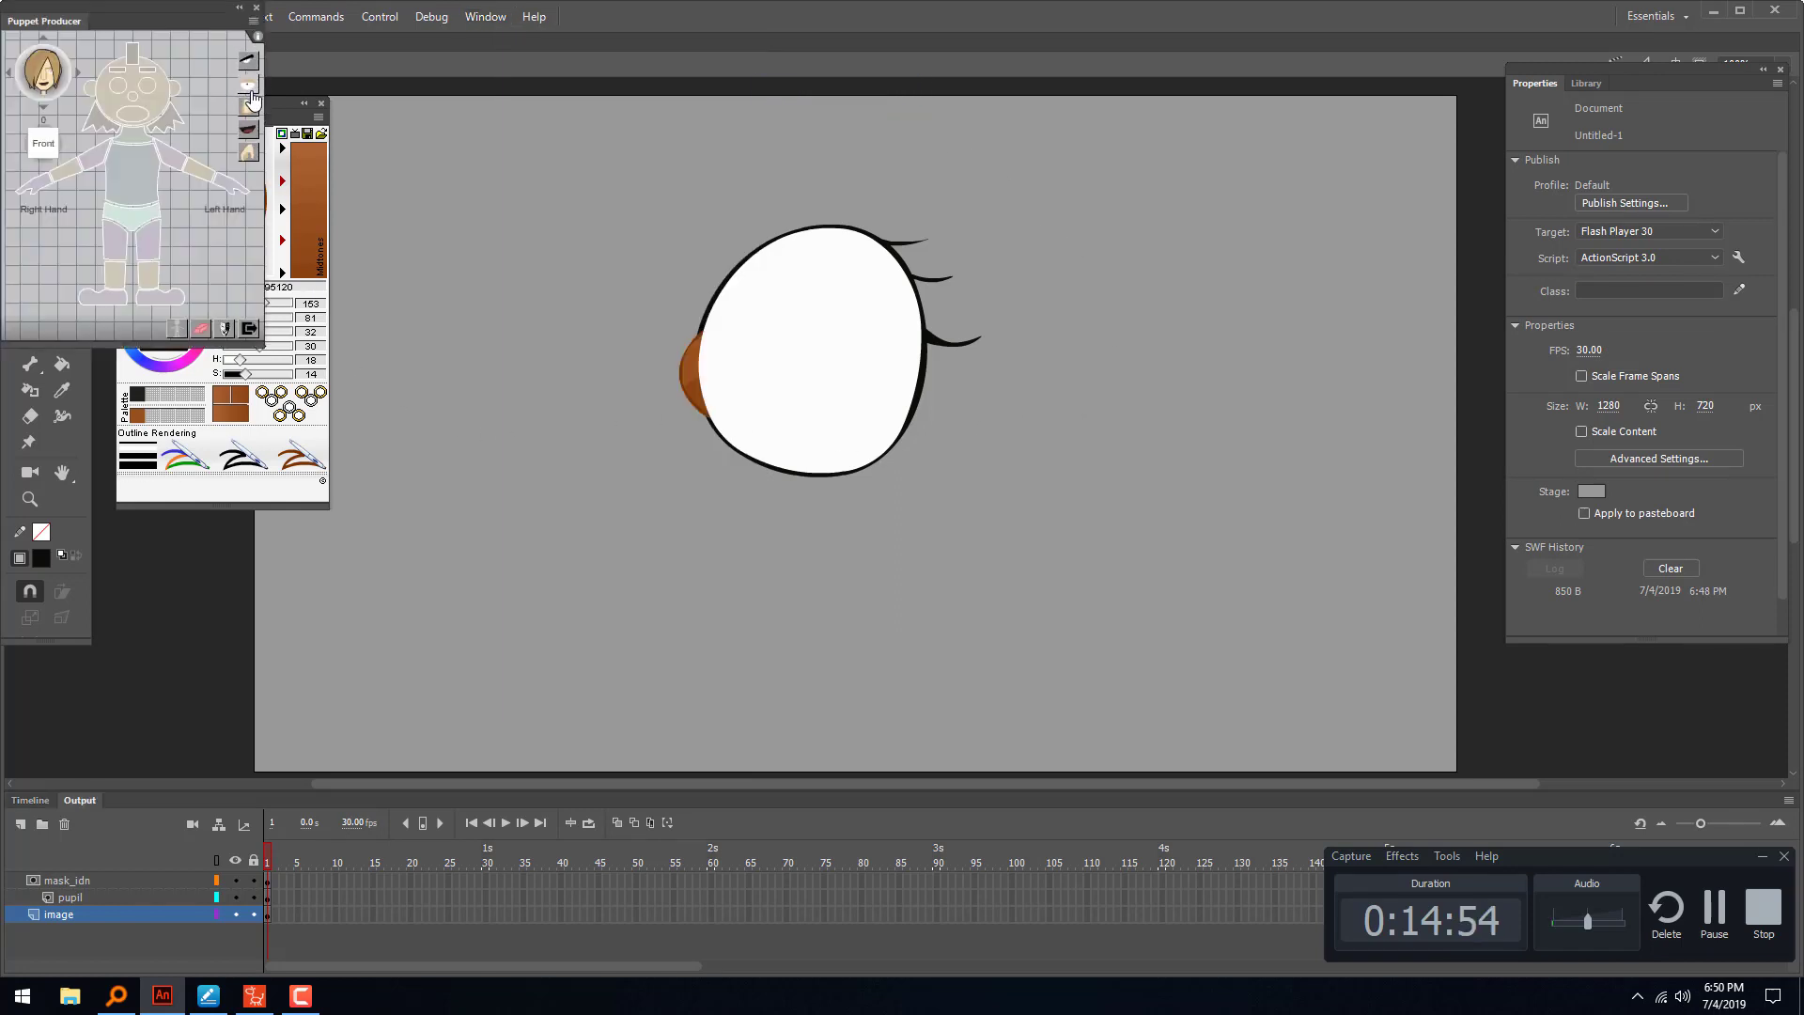
click(251, 94)
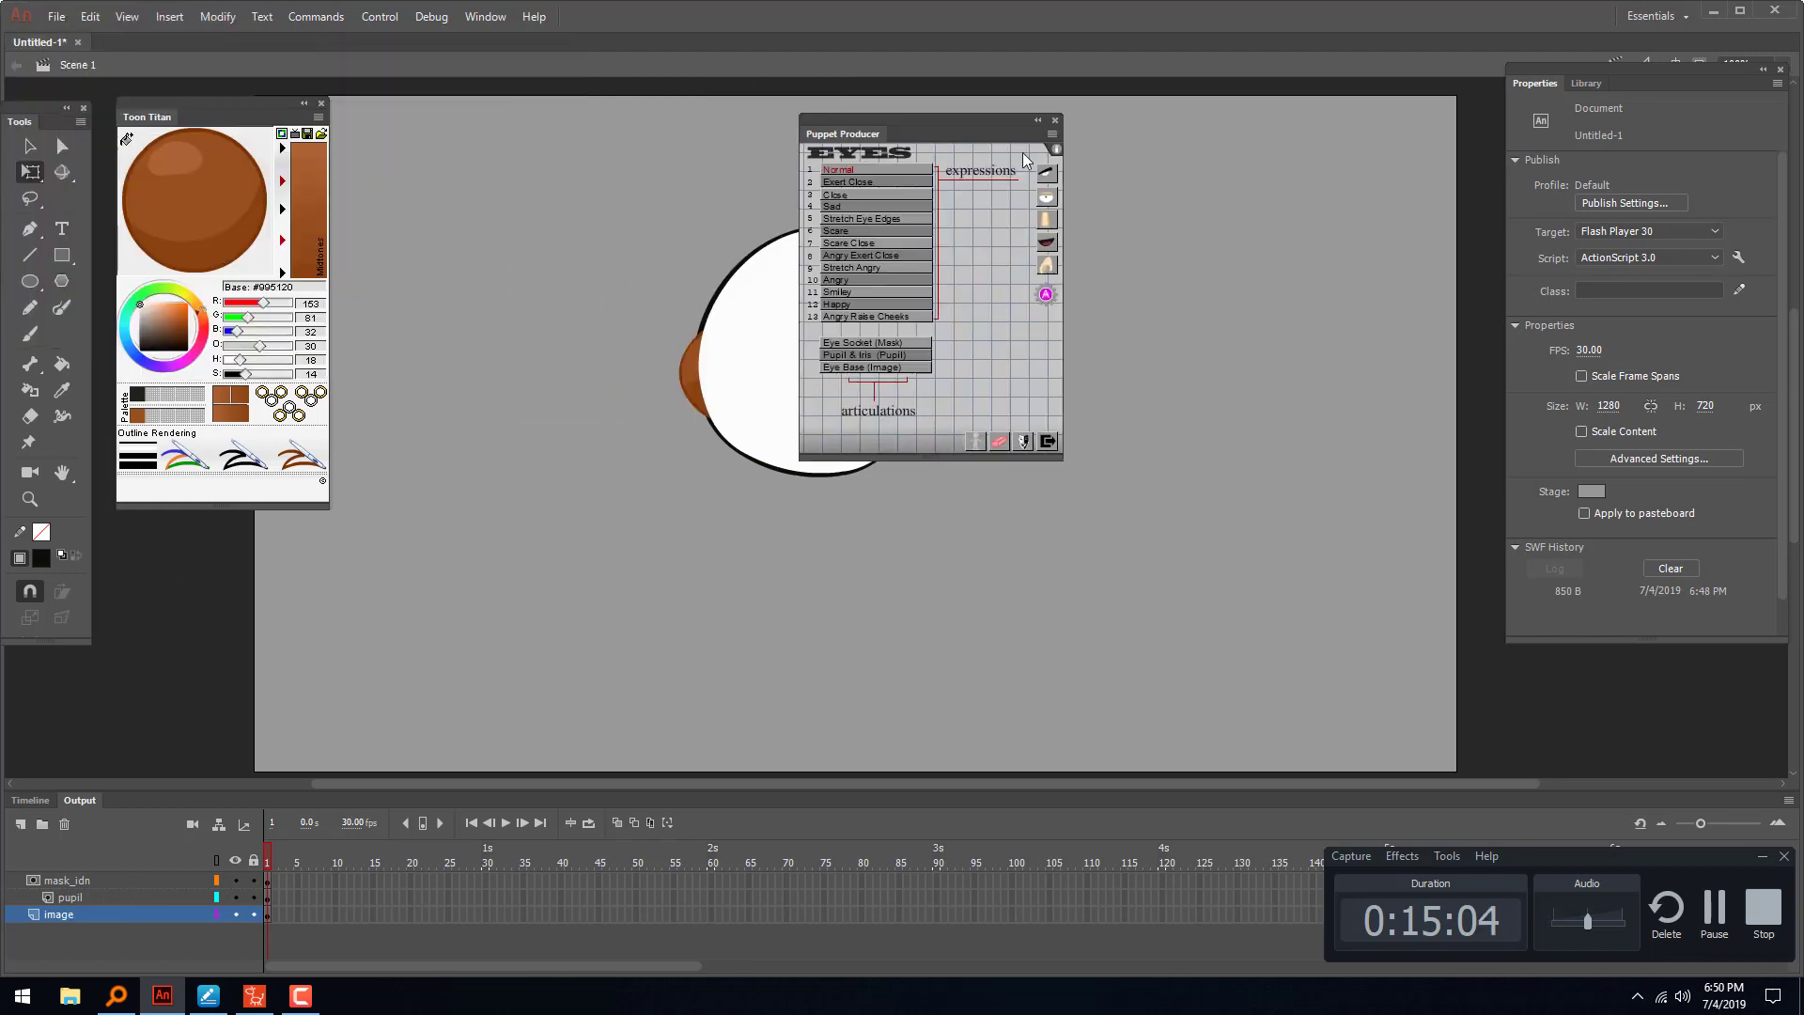
click(37, 800)
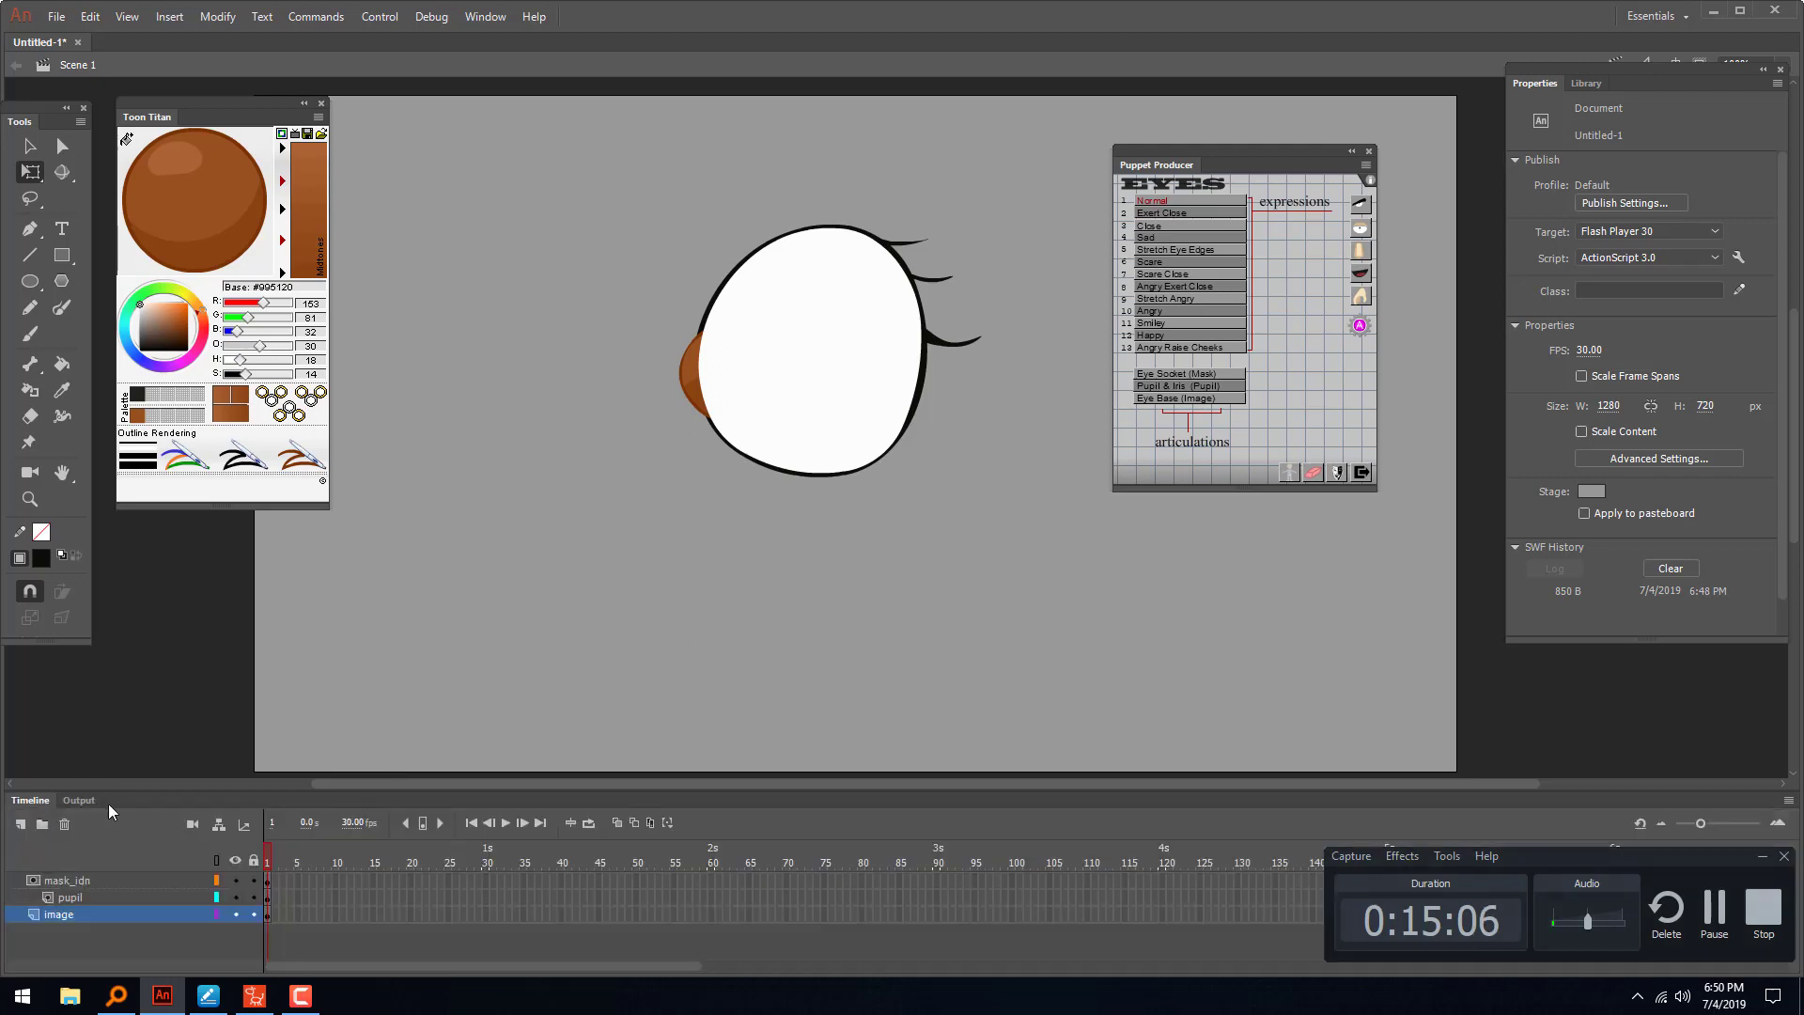
- Hide and lock the mask_idn and pupil layers, and assign the image layer's eye shape as Eye Base (Image) in Puppet Producer
click(268, 913)
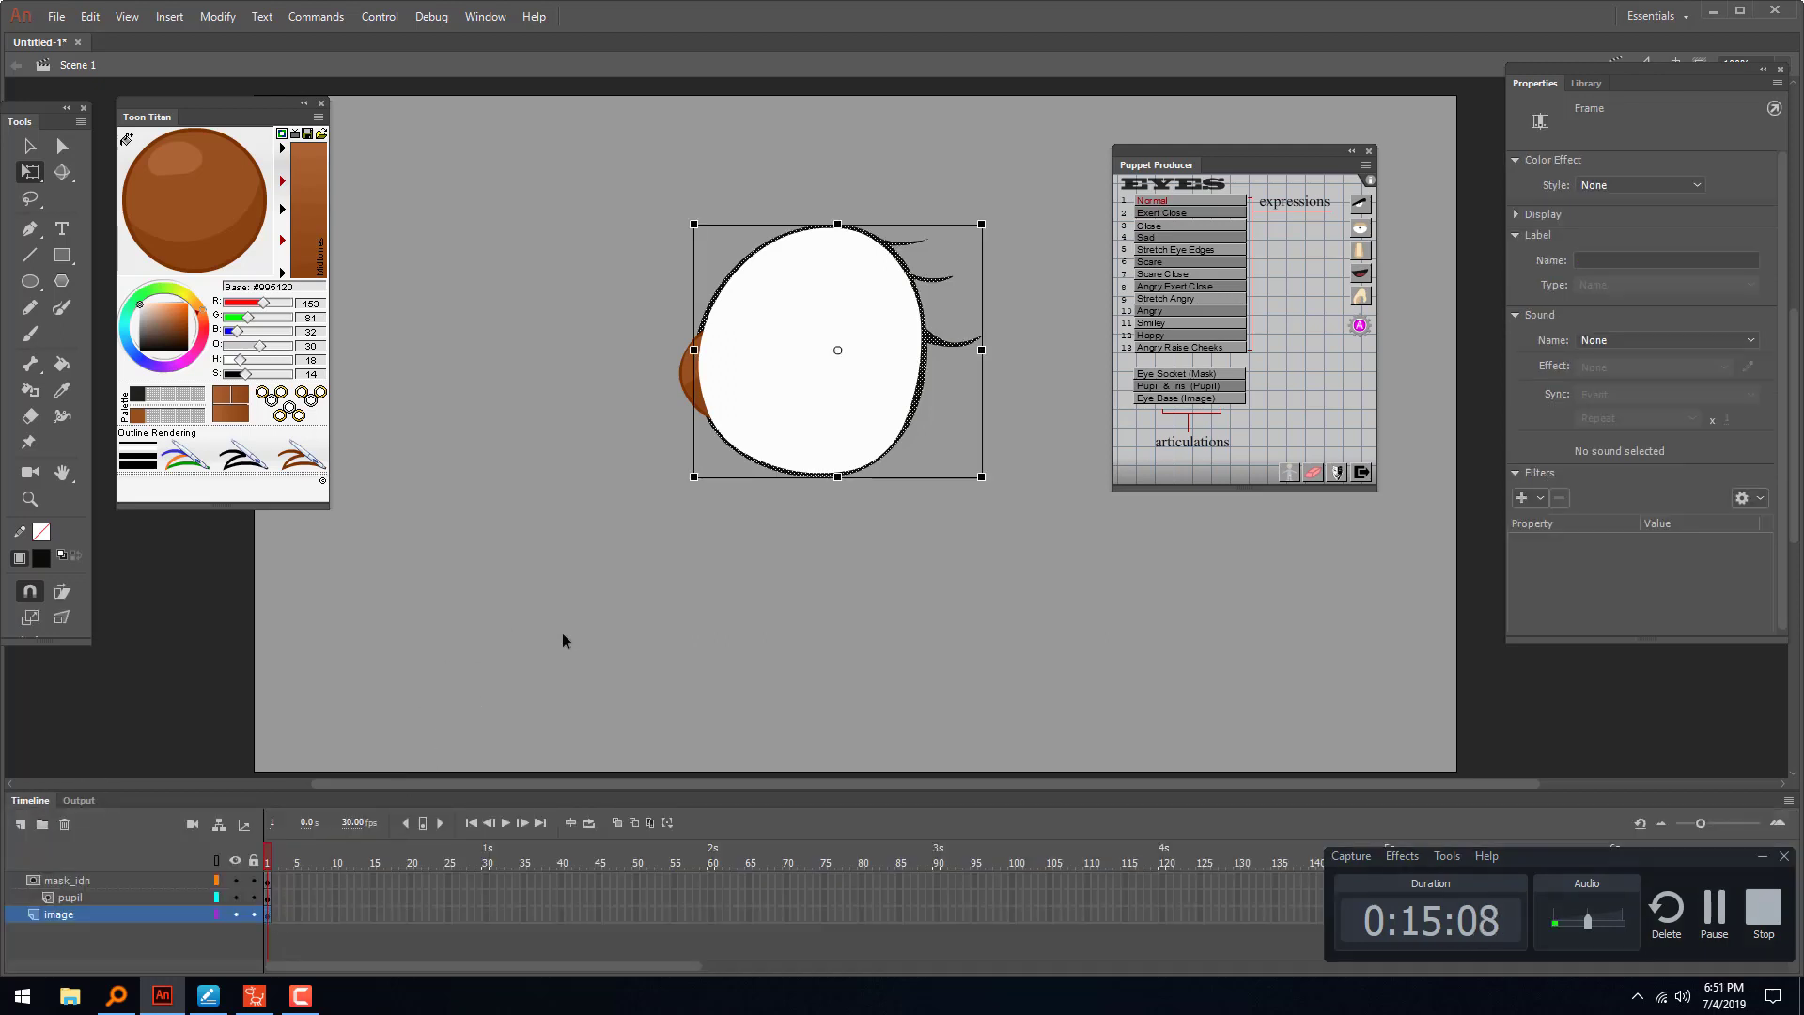
click(235, 880)
click(234, 897)
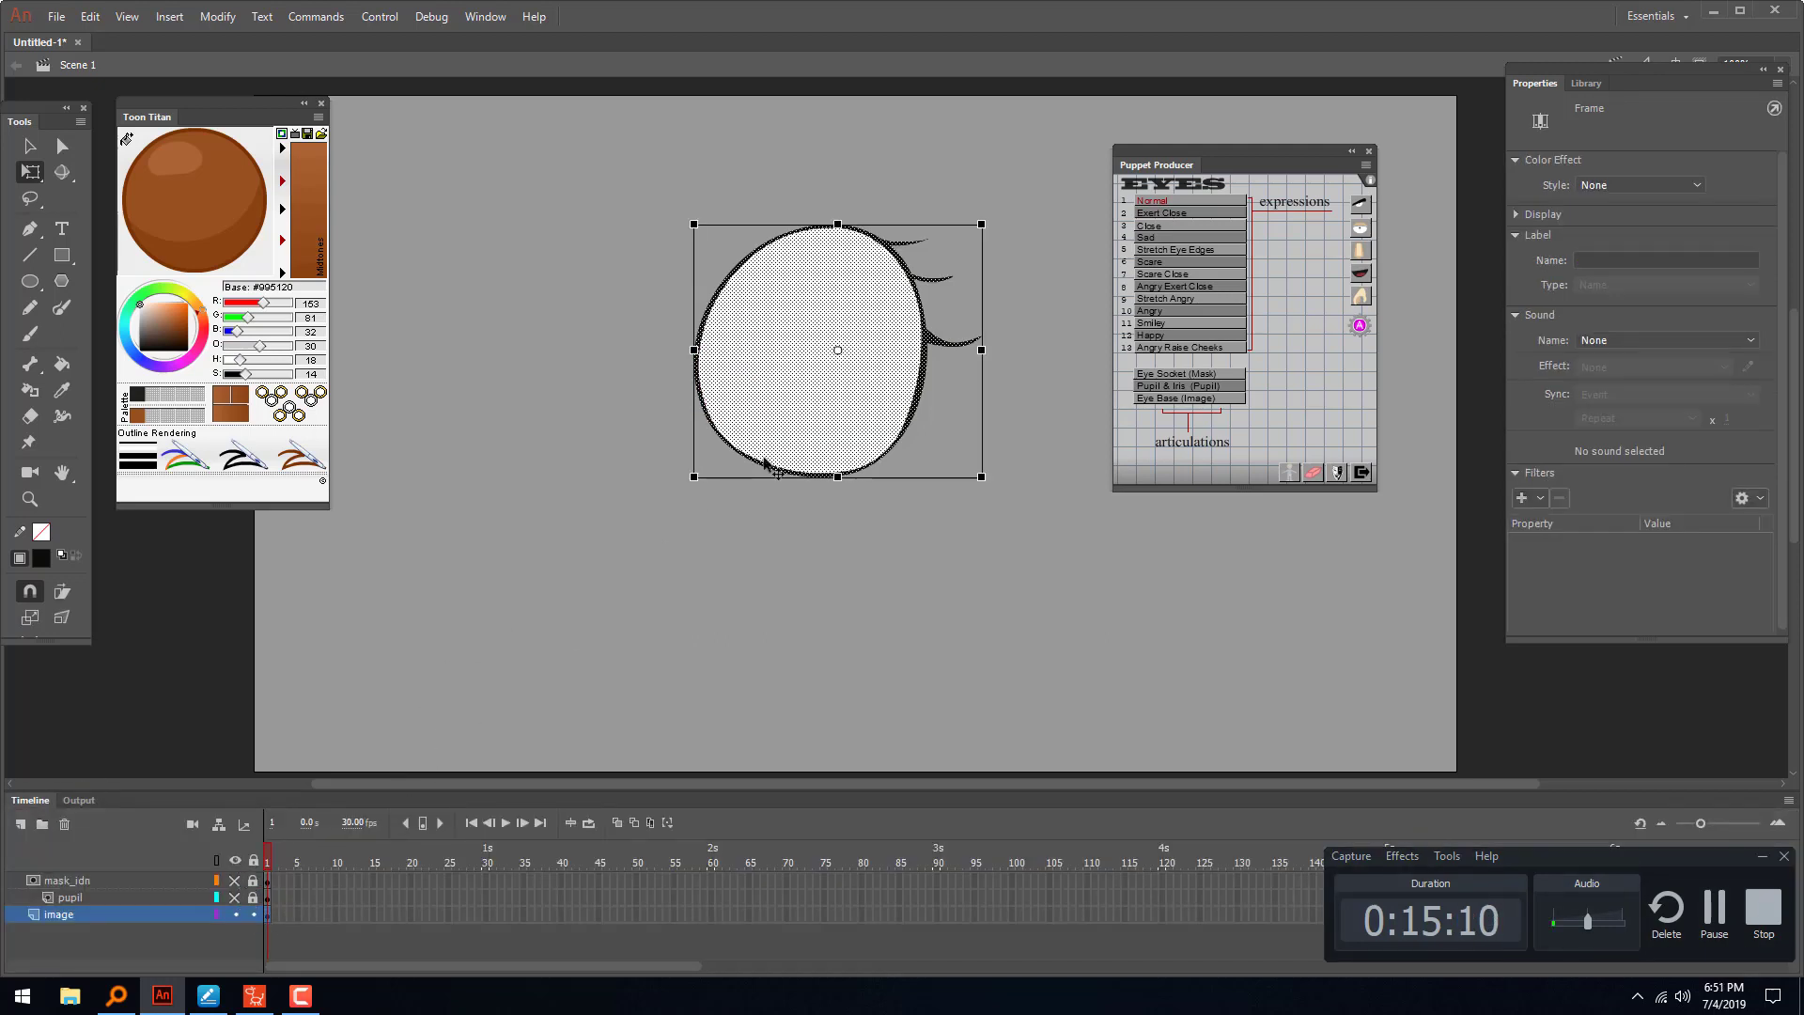
drag(1071, 153, 596, 592)
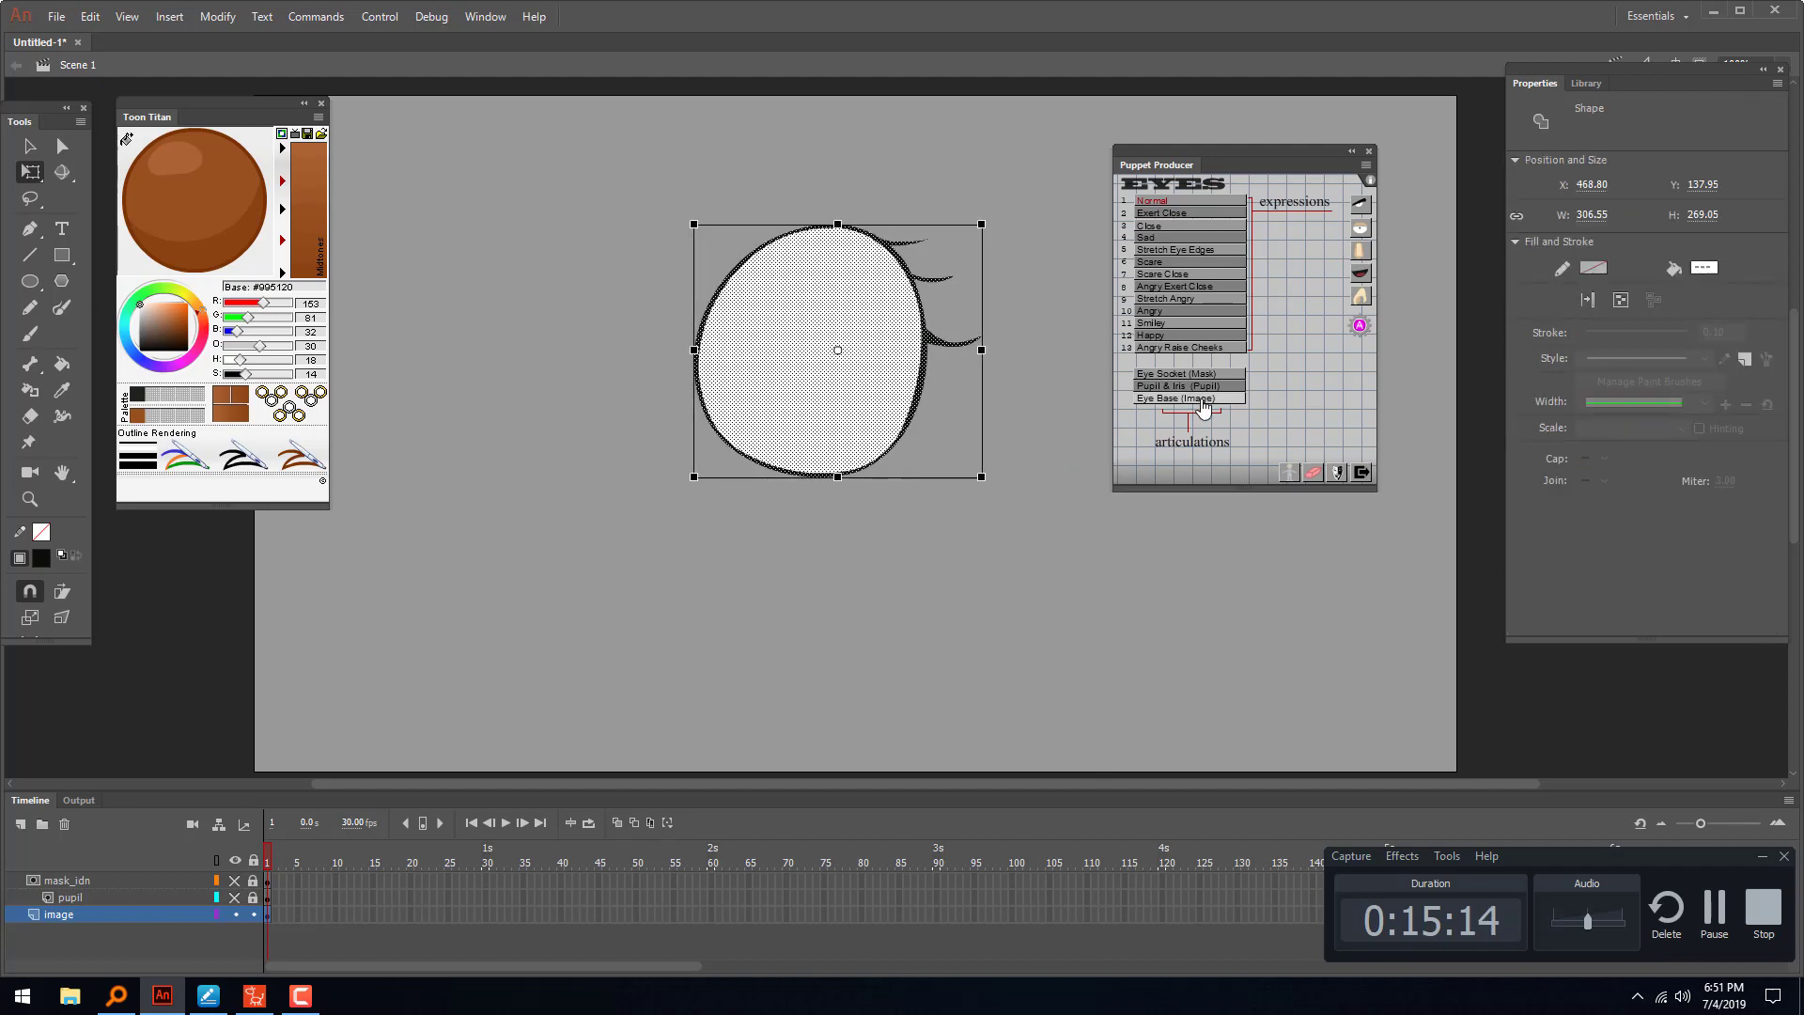
click(1203, 398)
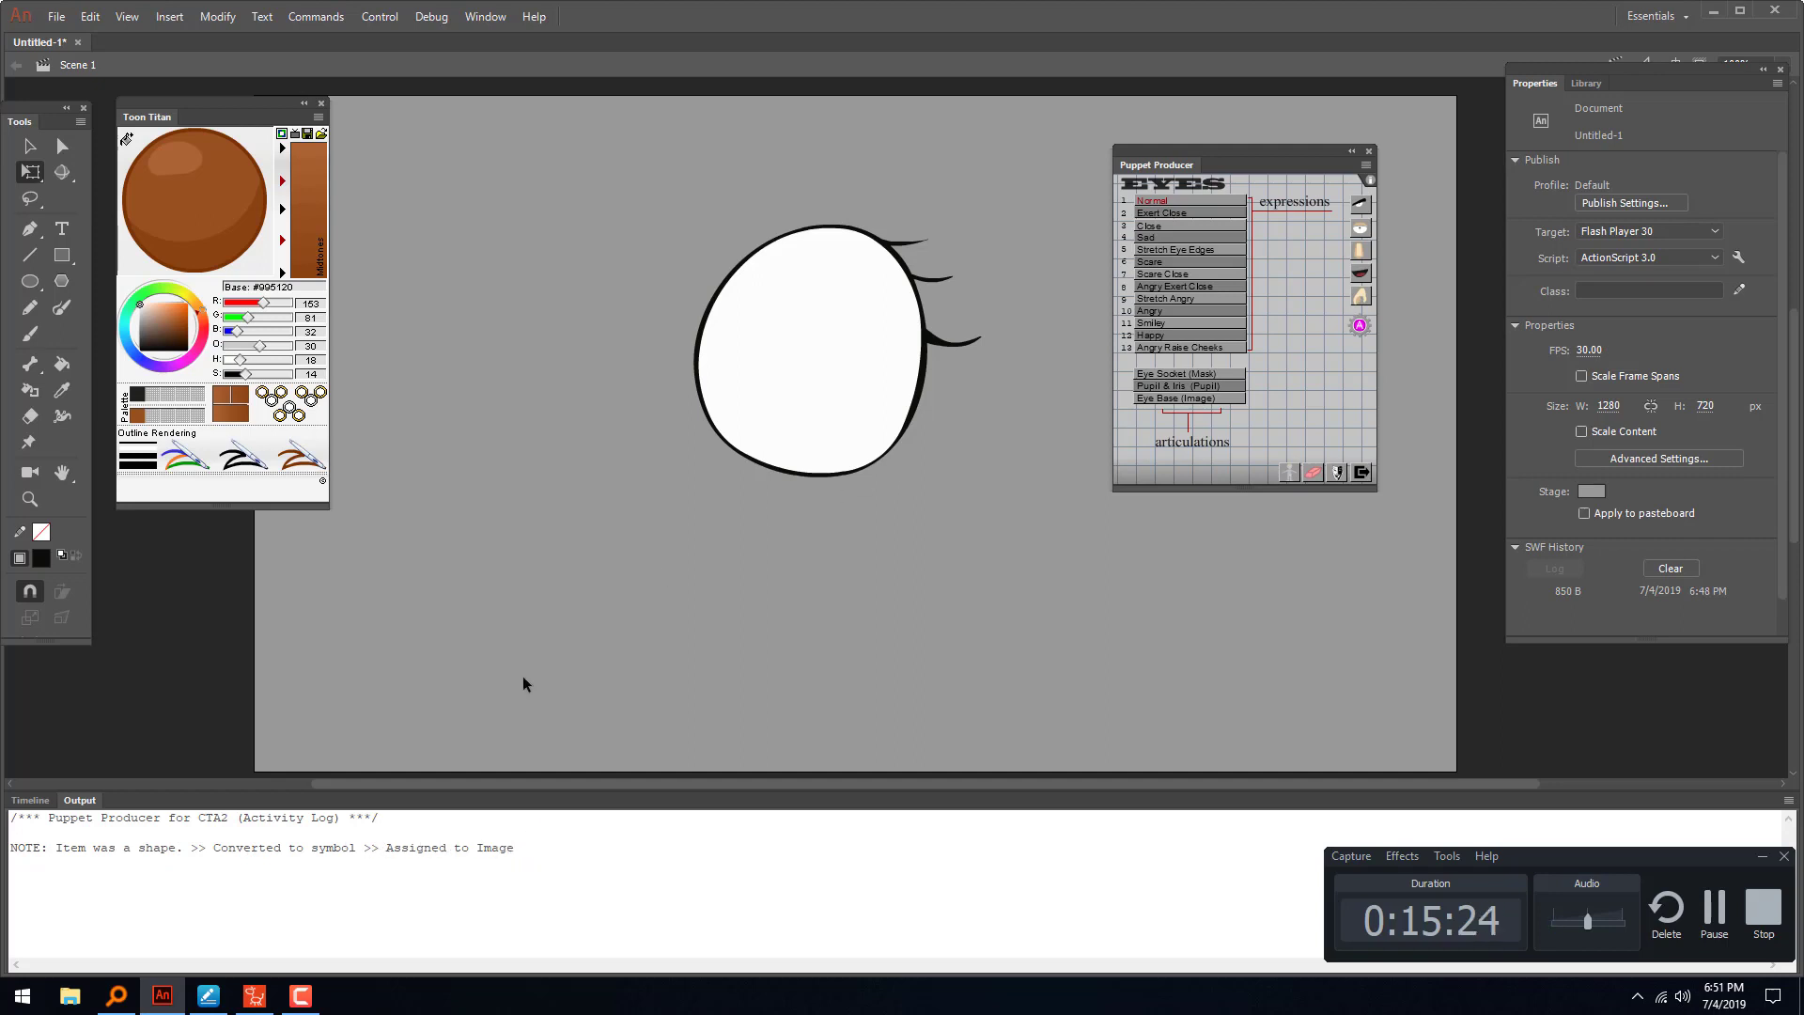
- Inspect the shape inside the eye base symbol and return to Scene 1
click(30, 800)
click(883, 359)
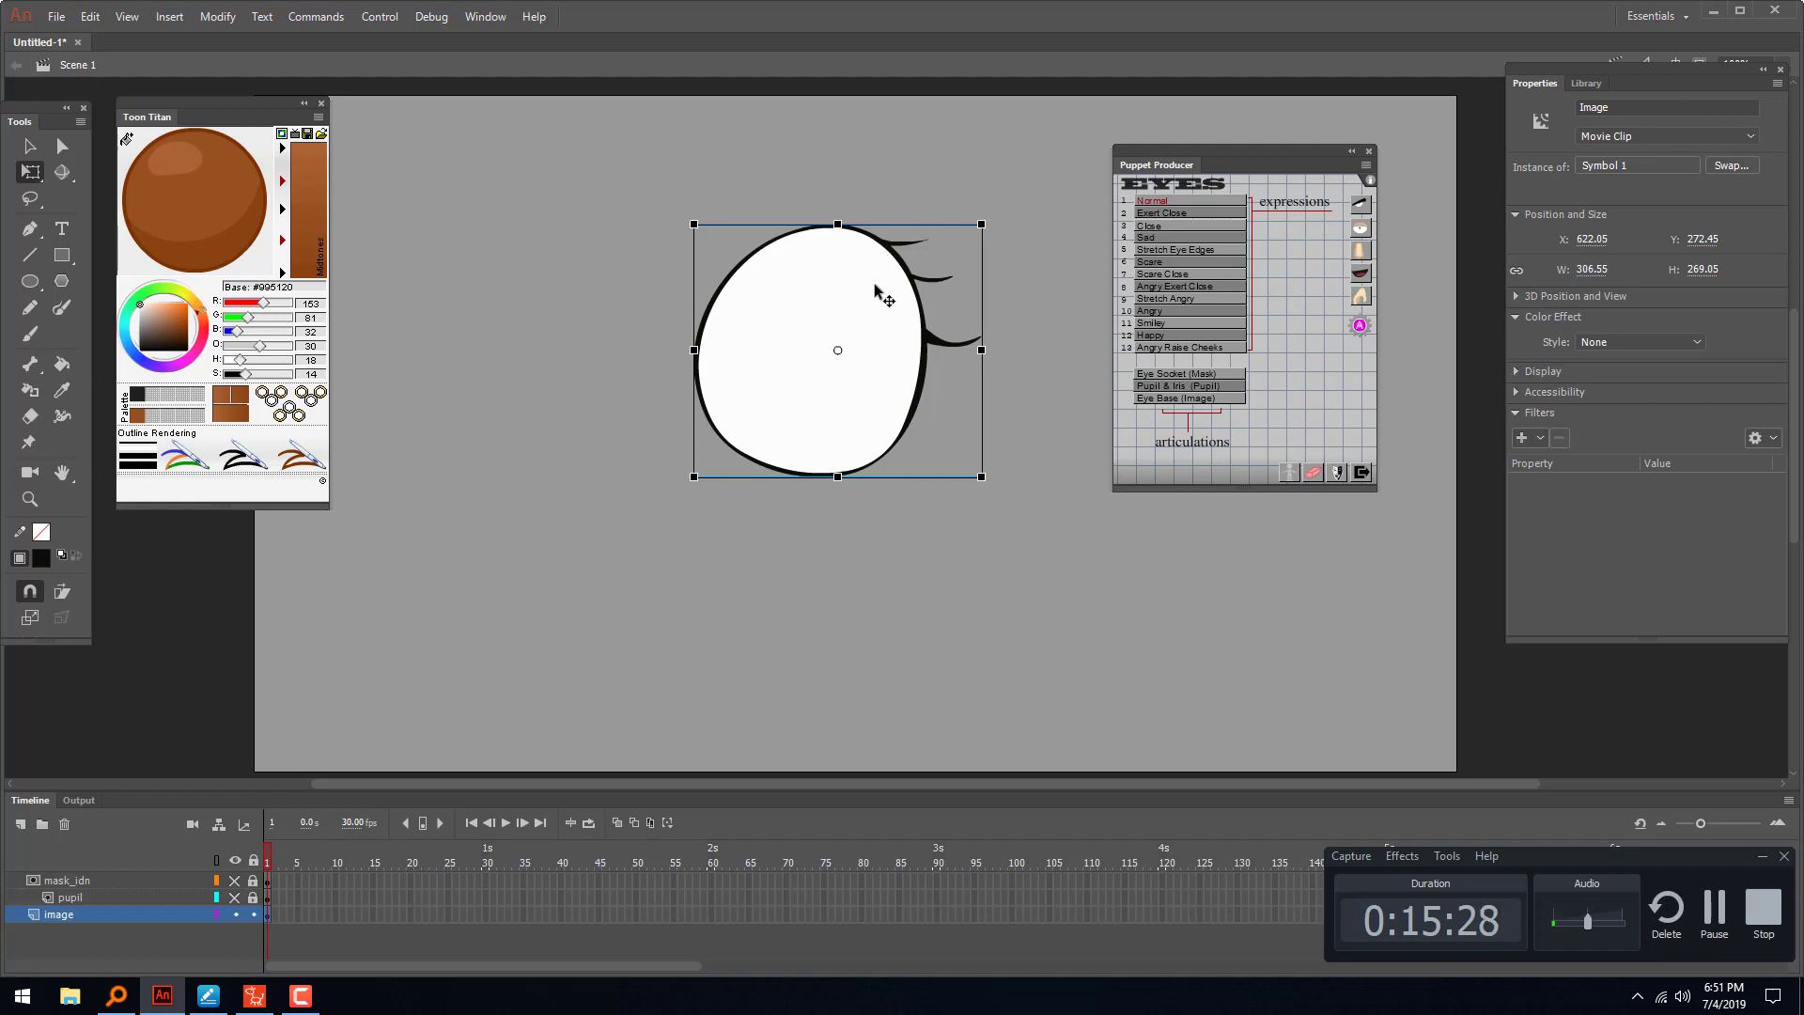
double_click(882, 296)
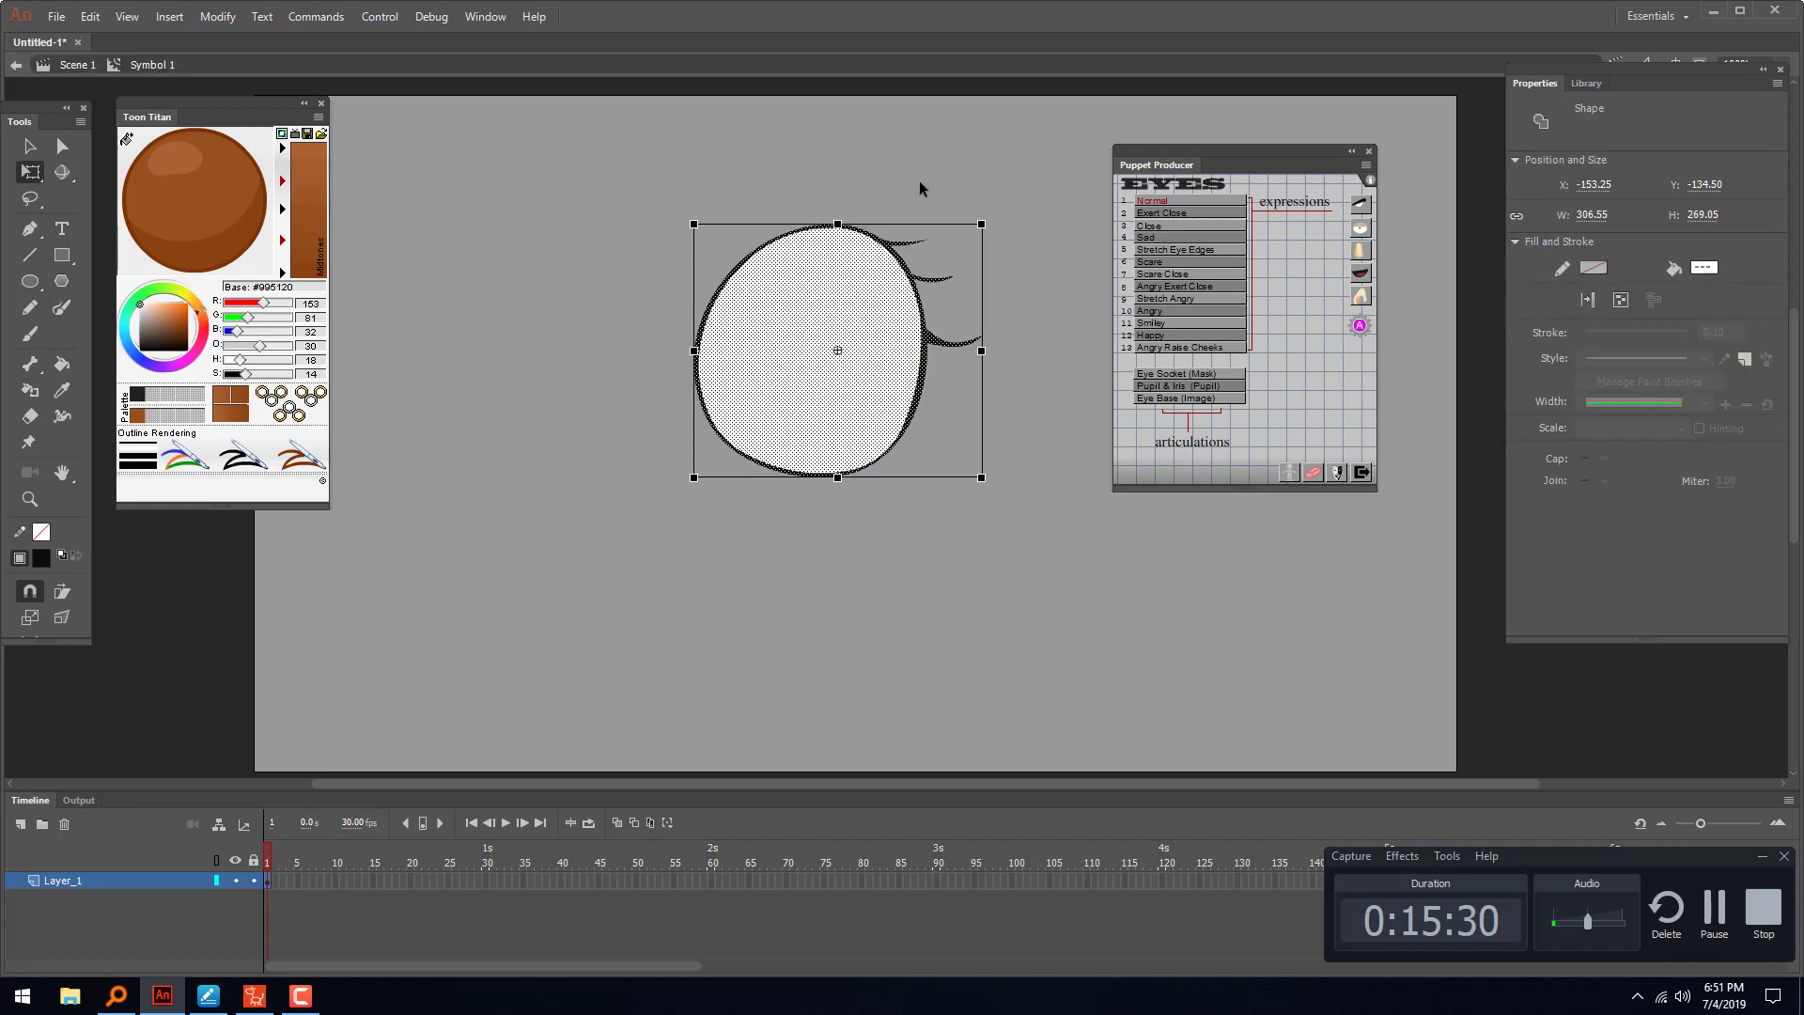
click(992, 183)
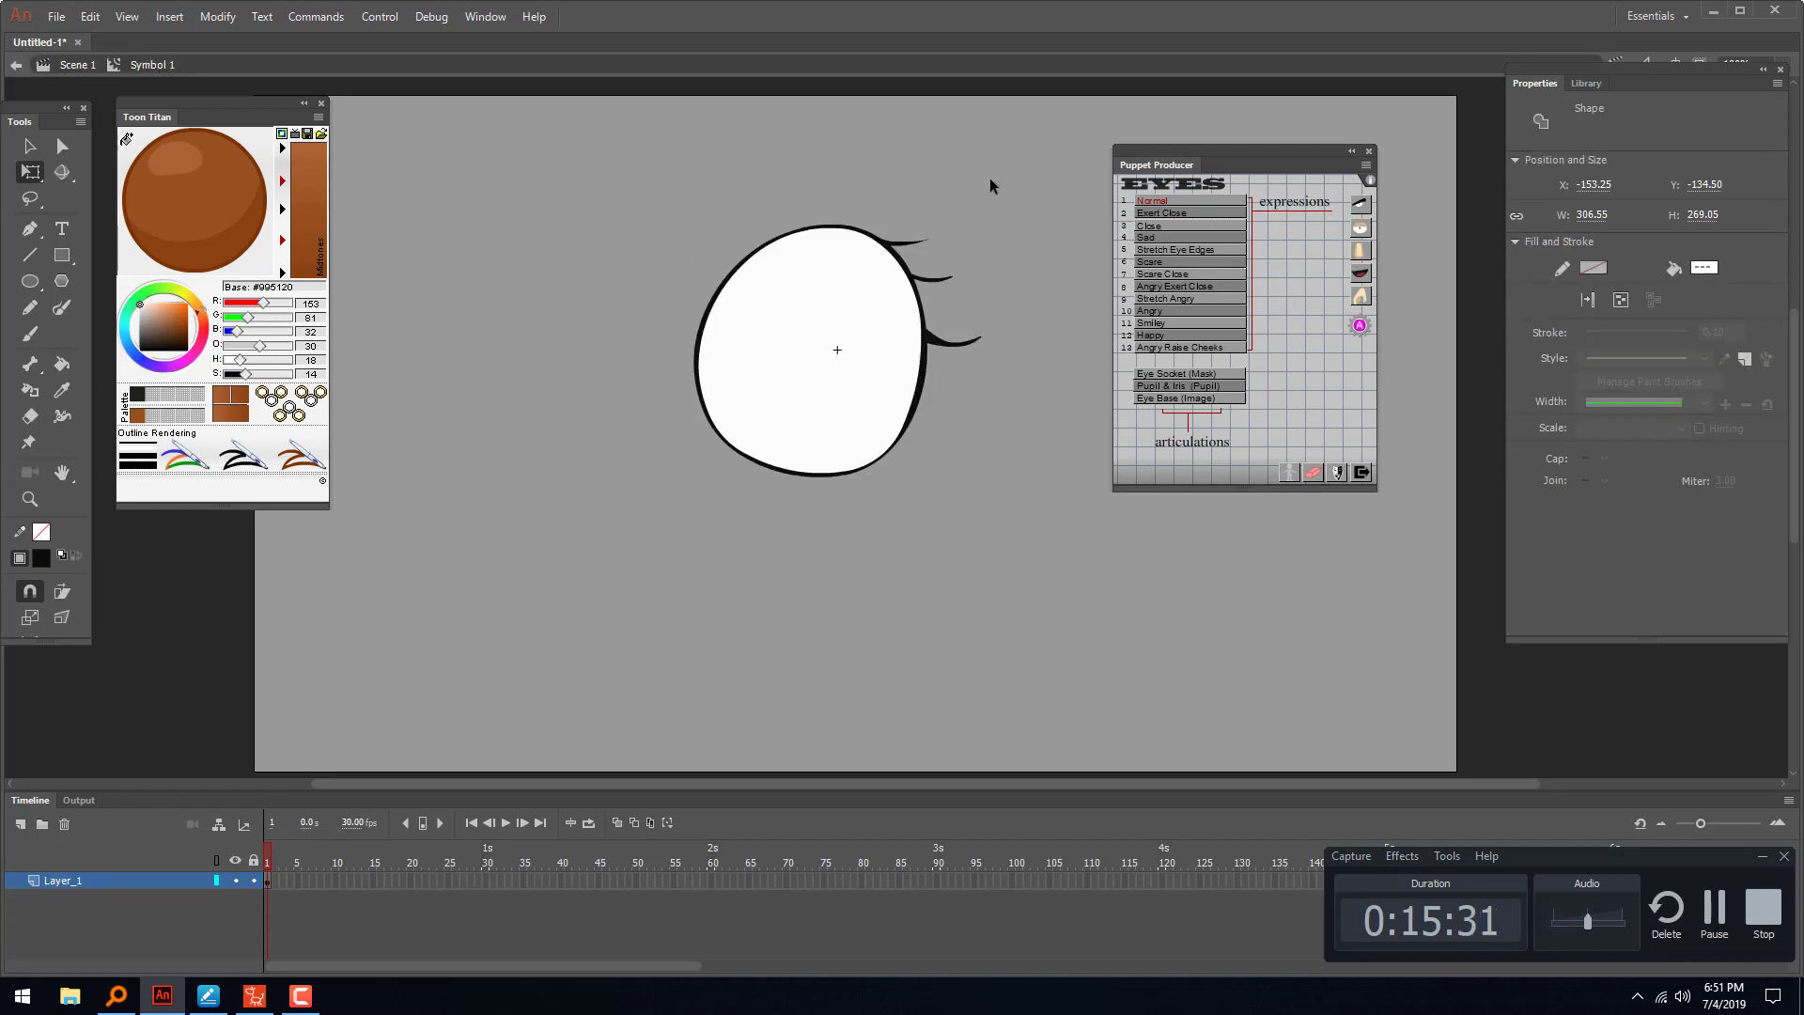
click(879, 347)
click(1016, 228)
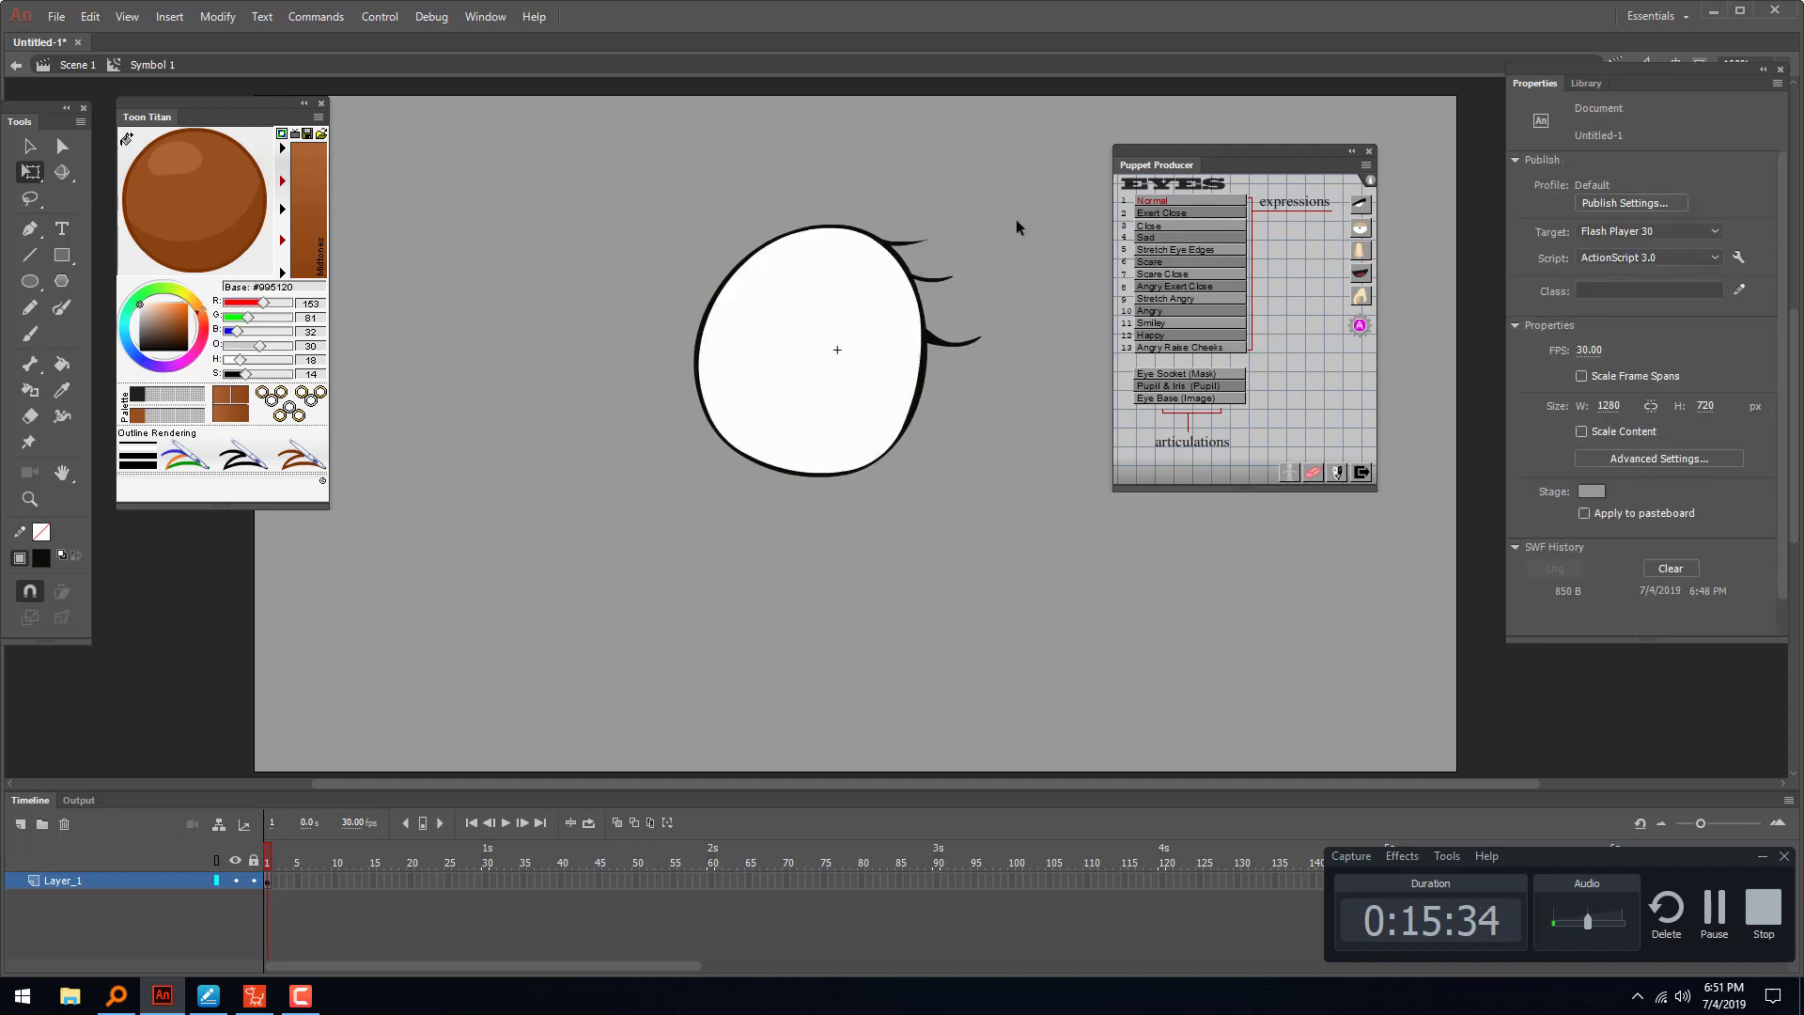
double_click(1017, 227)
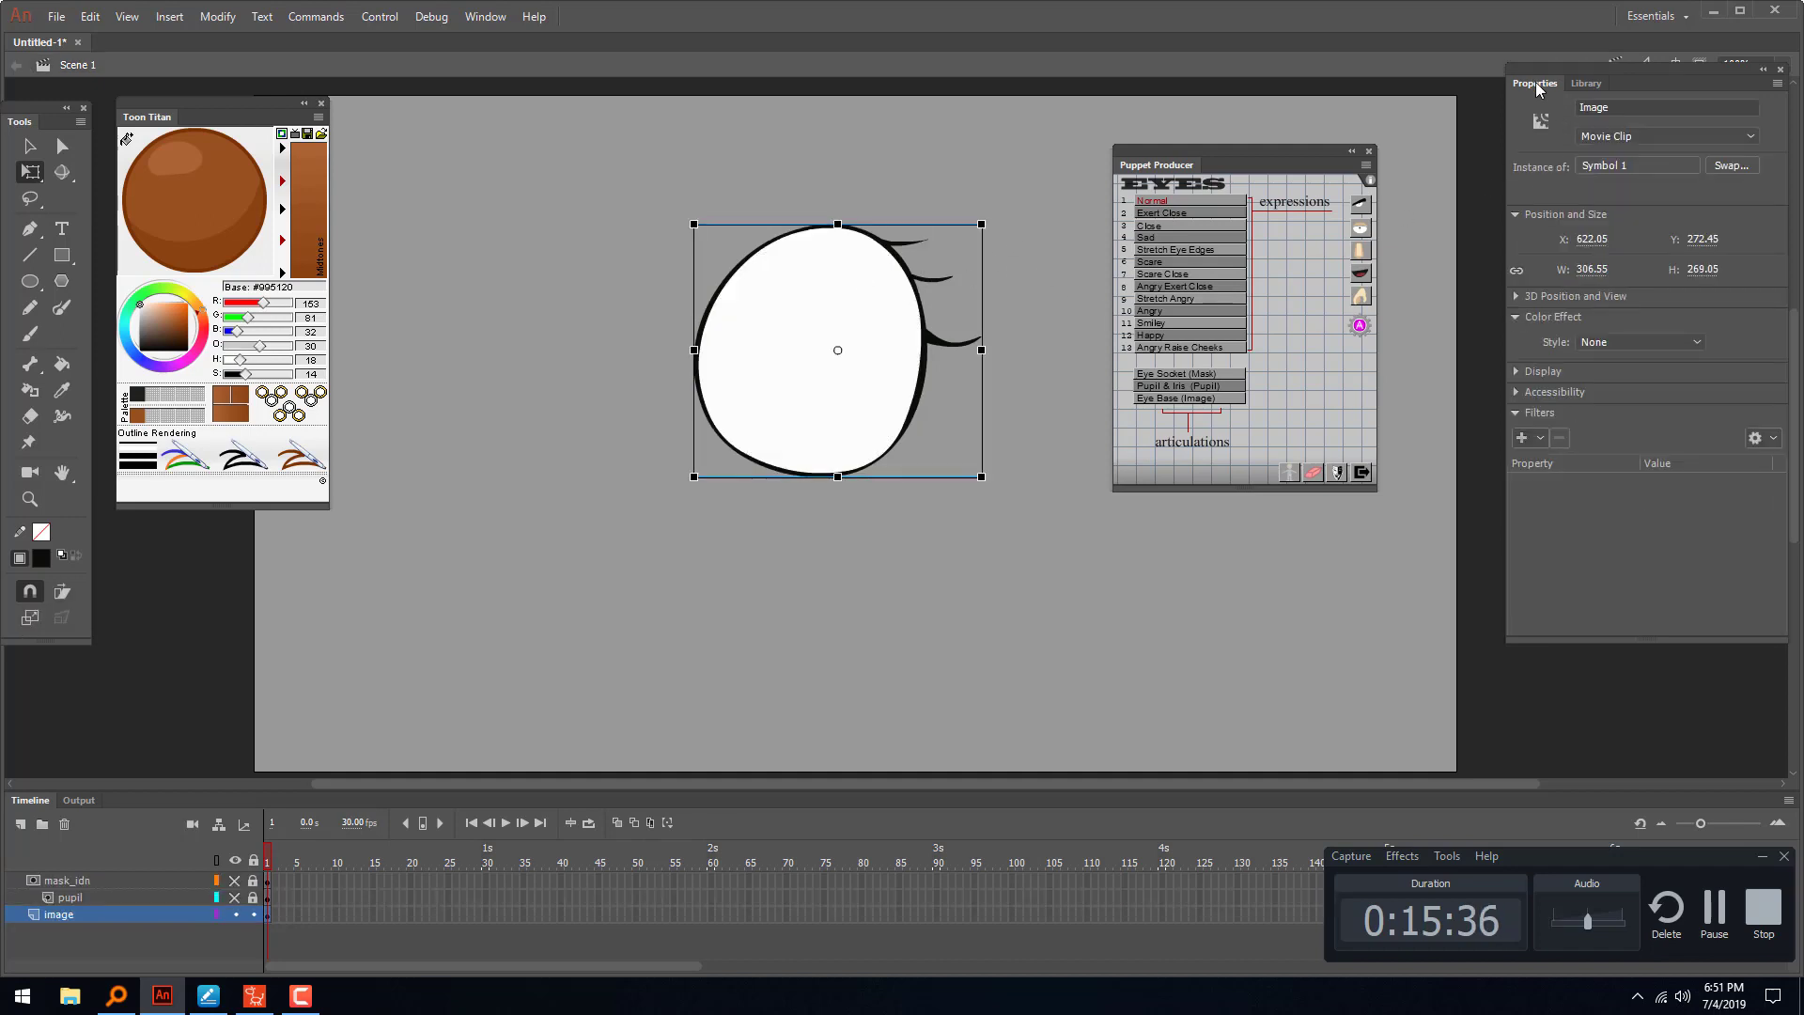
- Check the eye base symbol's instance name, leaving its properties beside Puppet Producer
drag(1531, 78, 1000, 142)
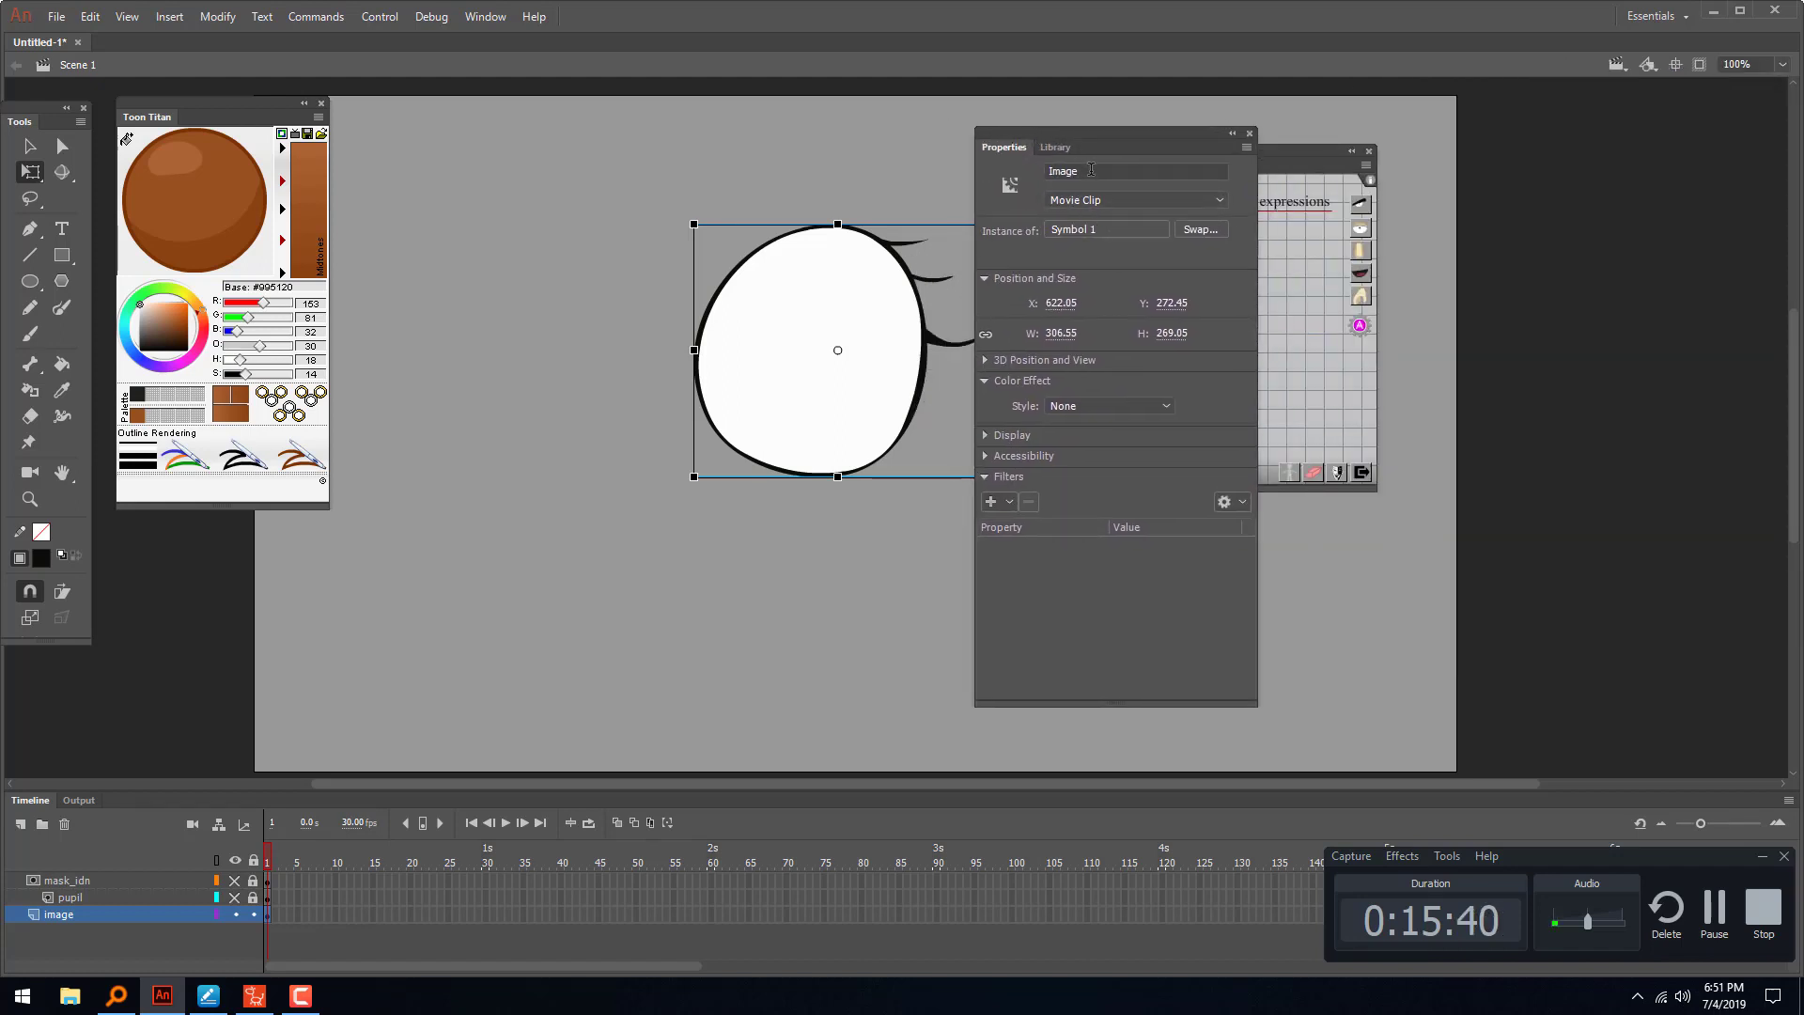
click(1091, 169)
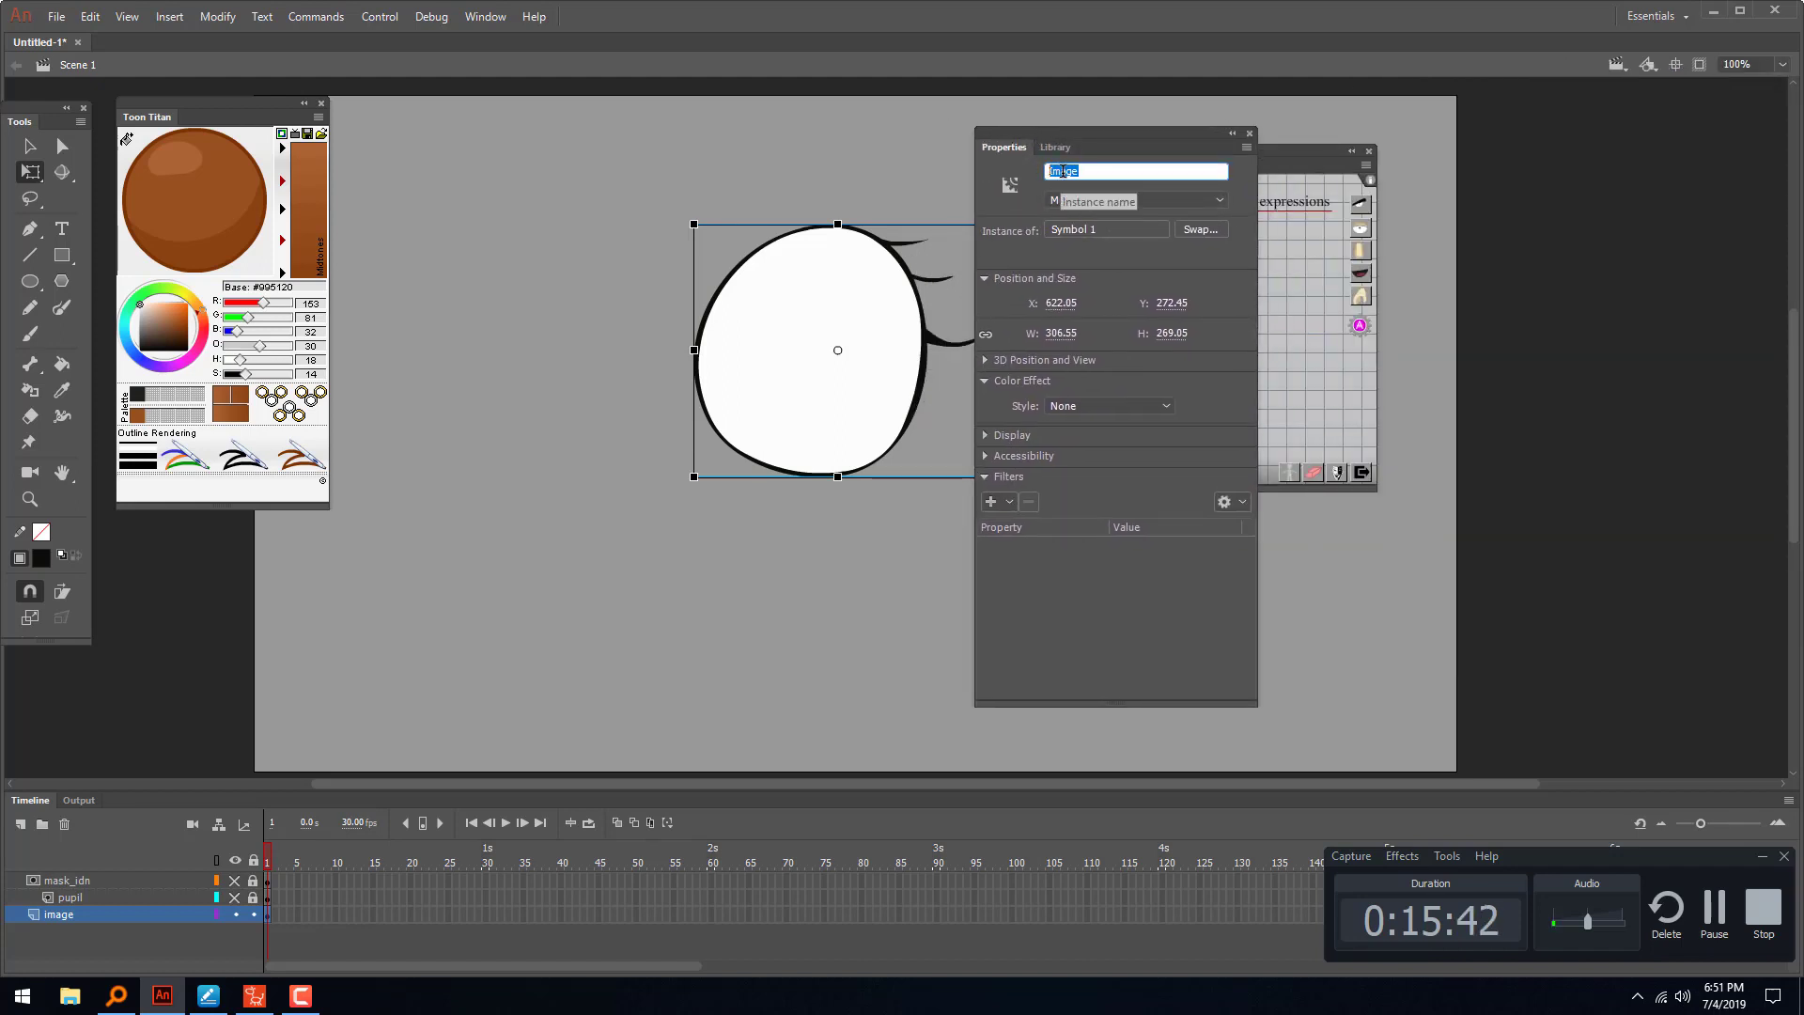
drag(1052, 134, 1473, 150)
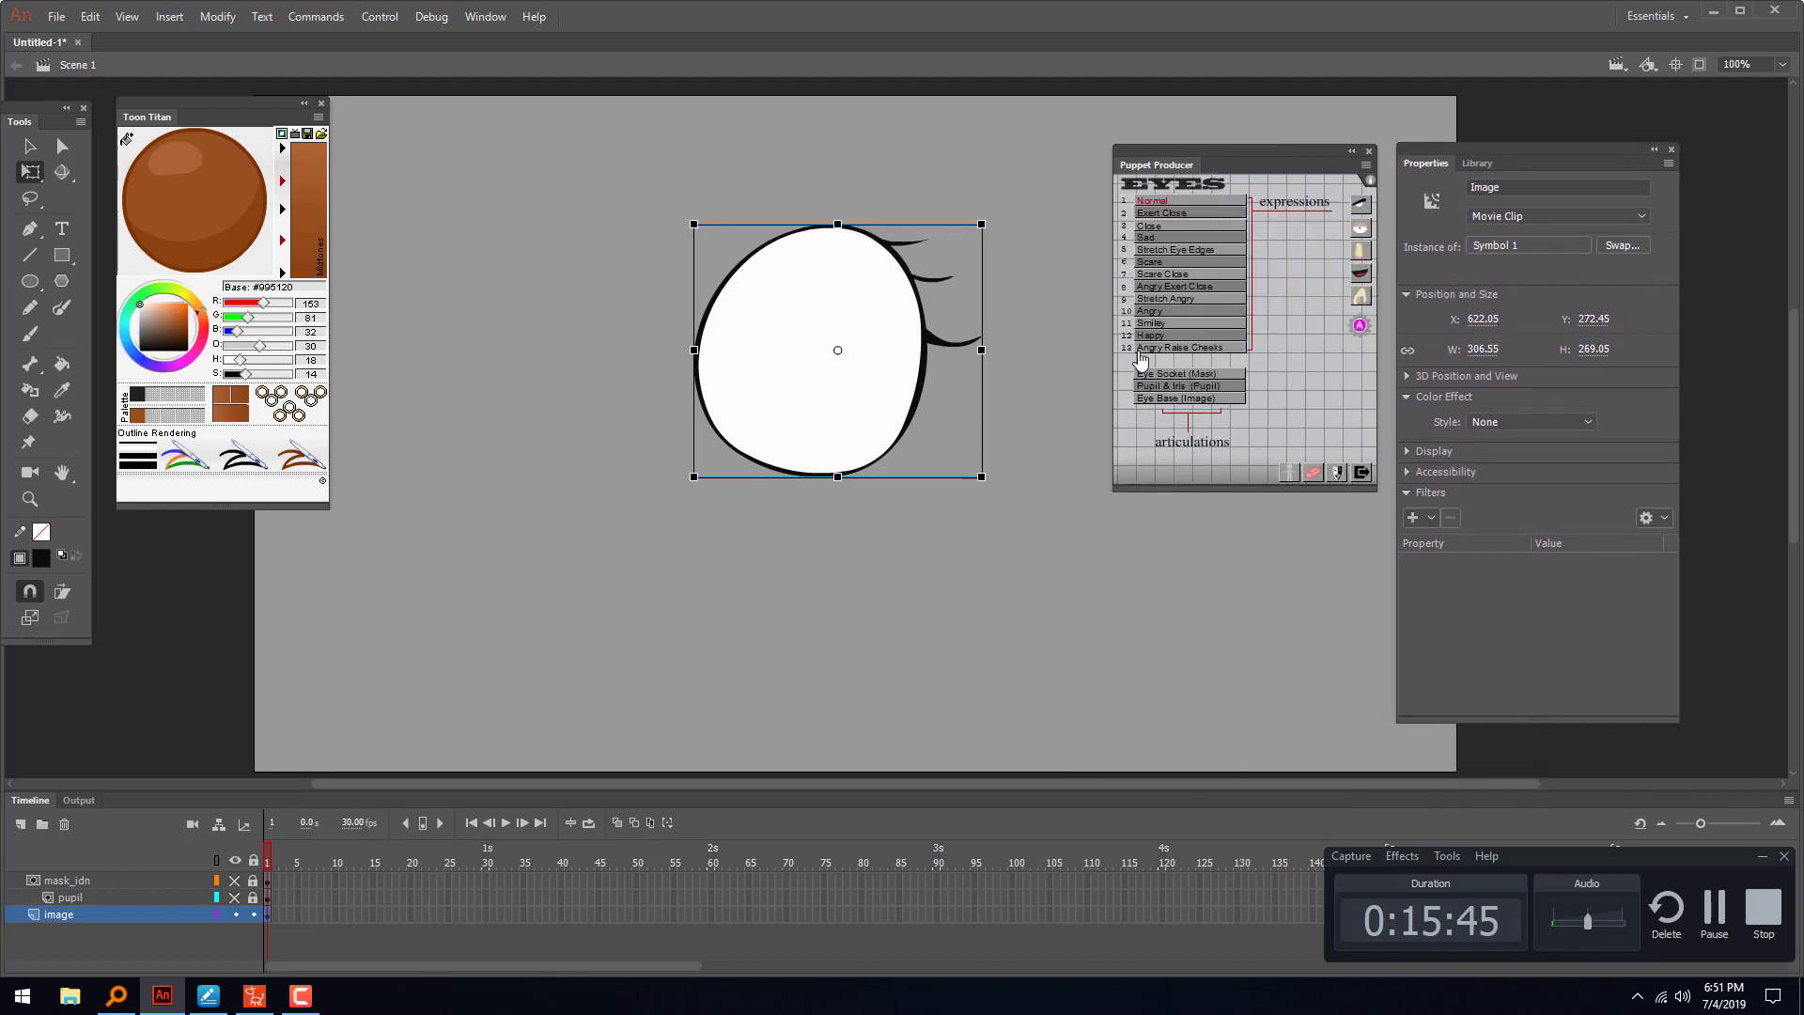
- Show the pupil layer and assign its iris symbol as Pupil & Iris (Pupil) in Puppet Producer
click(234, 897)
click(269, 897)
click(732, 378)
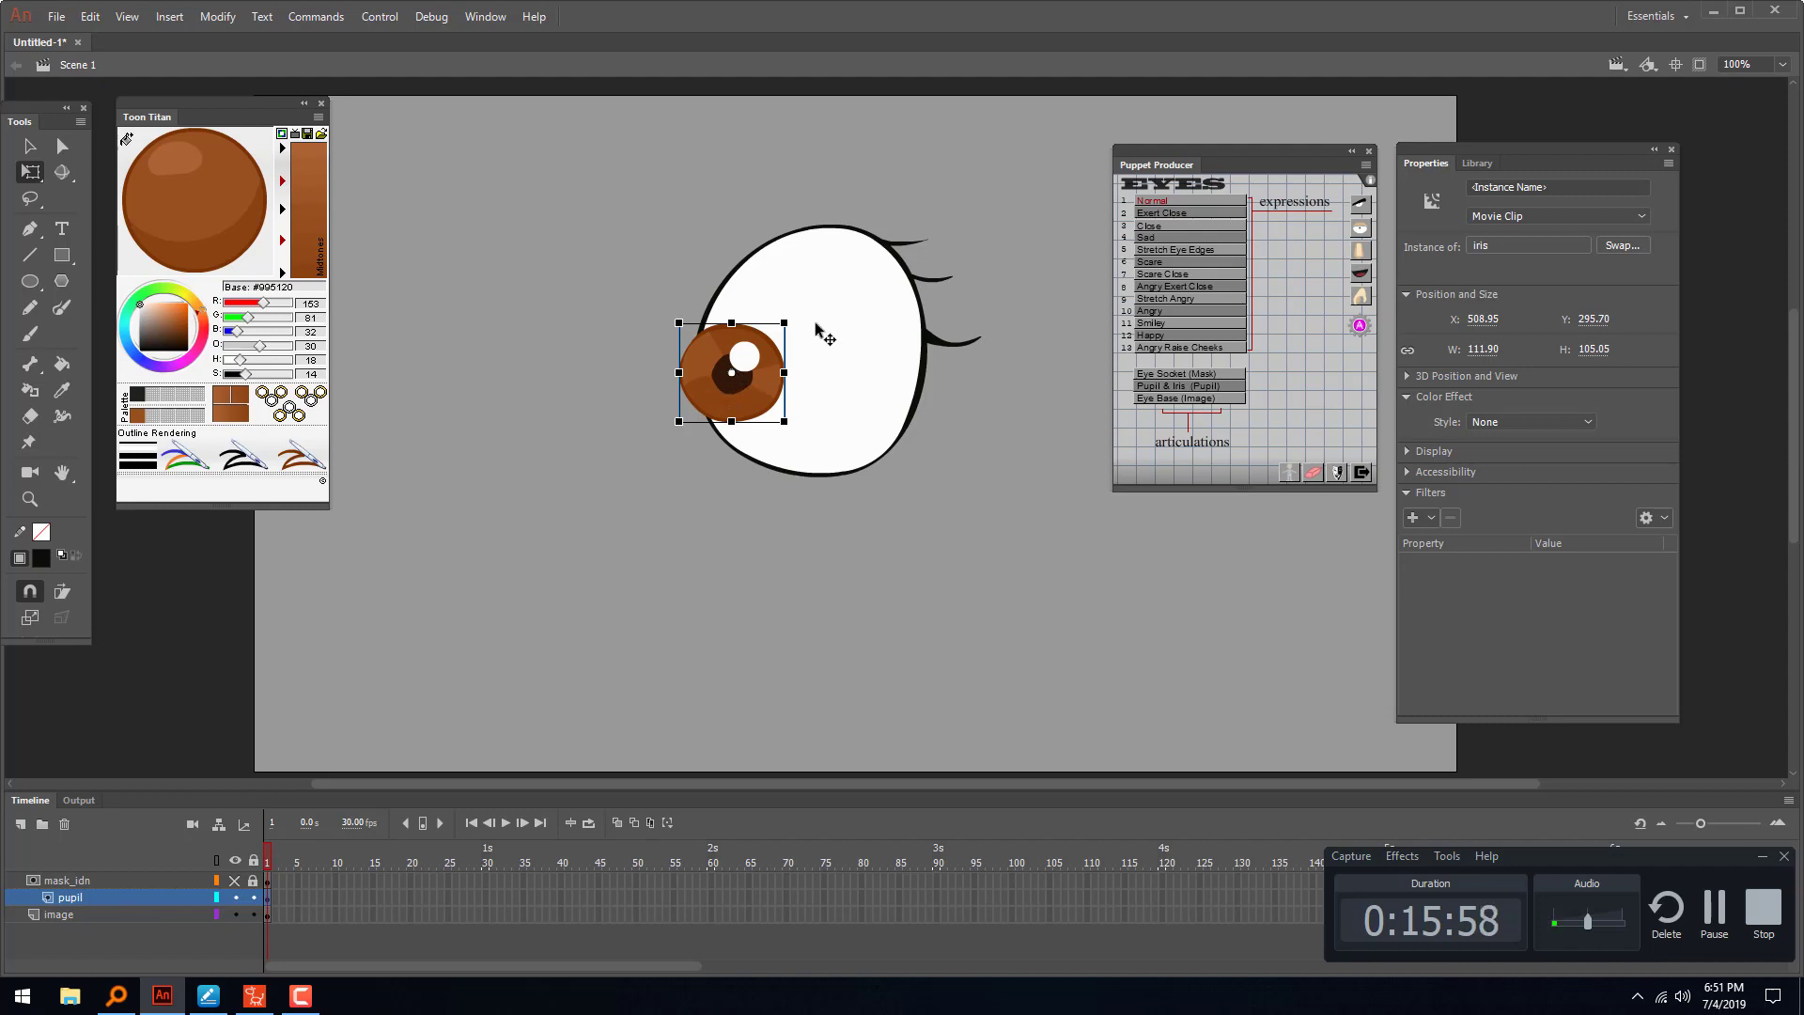
drag(1432, 150, 1384, 109)
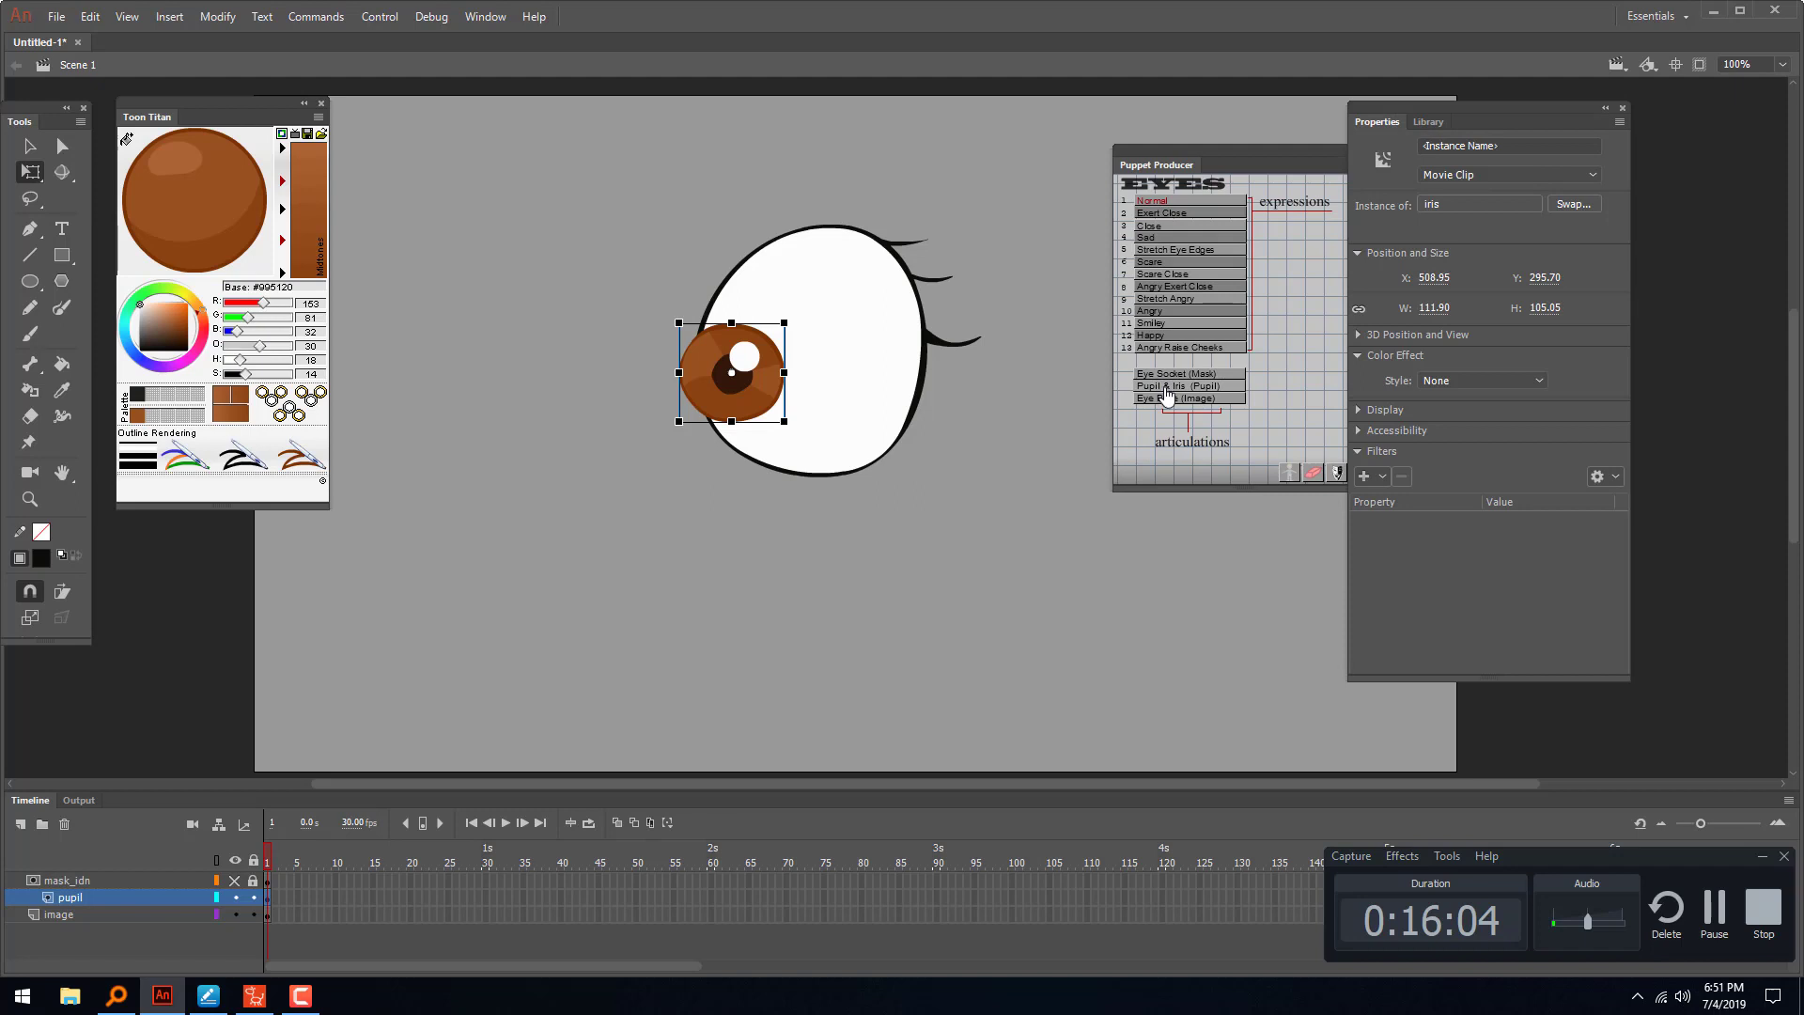
click(1166, 393)
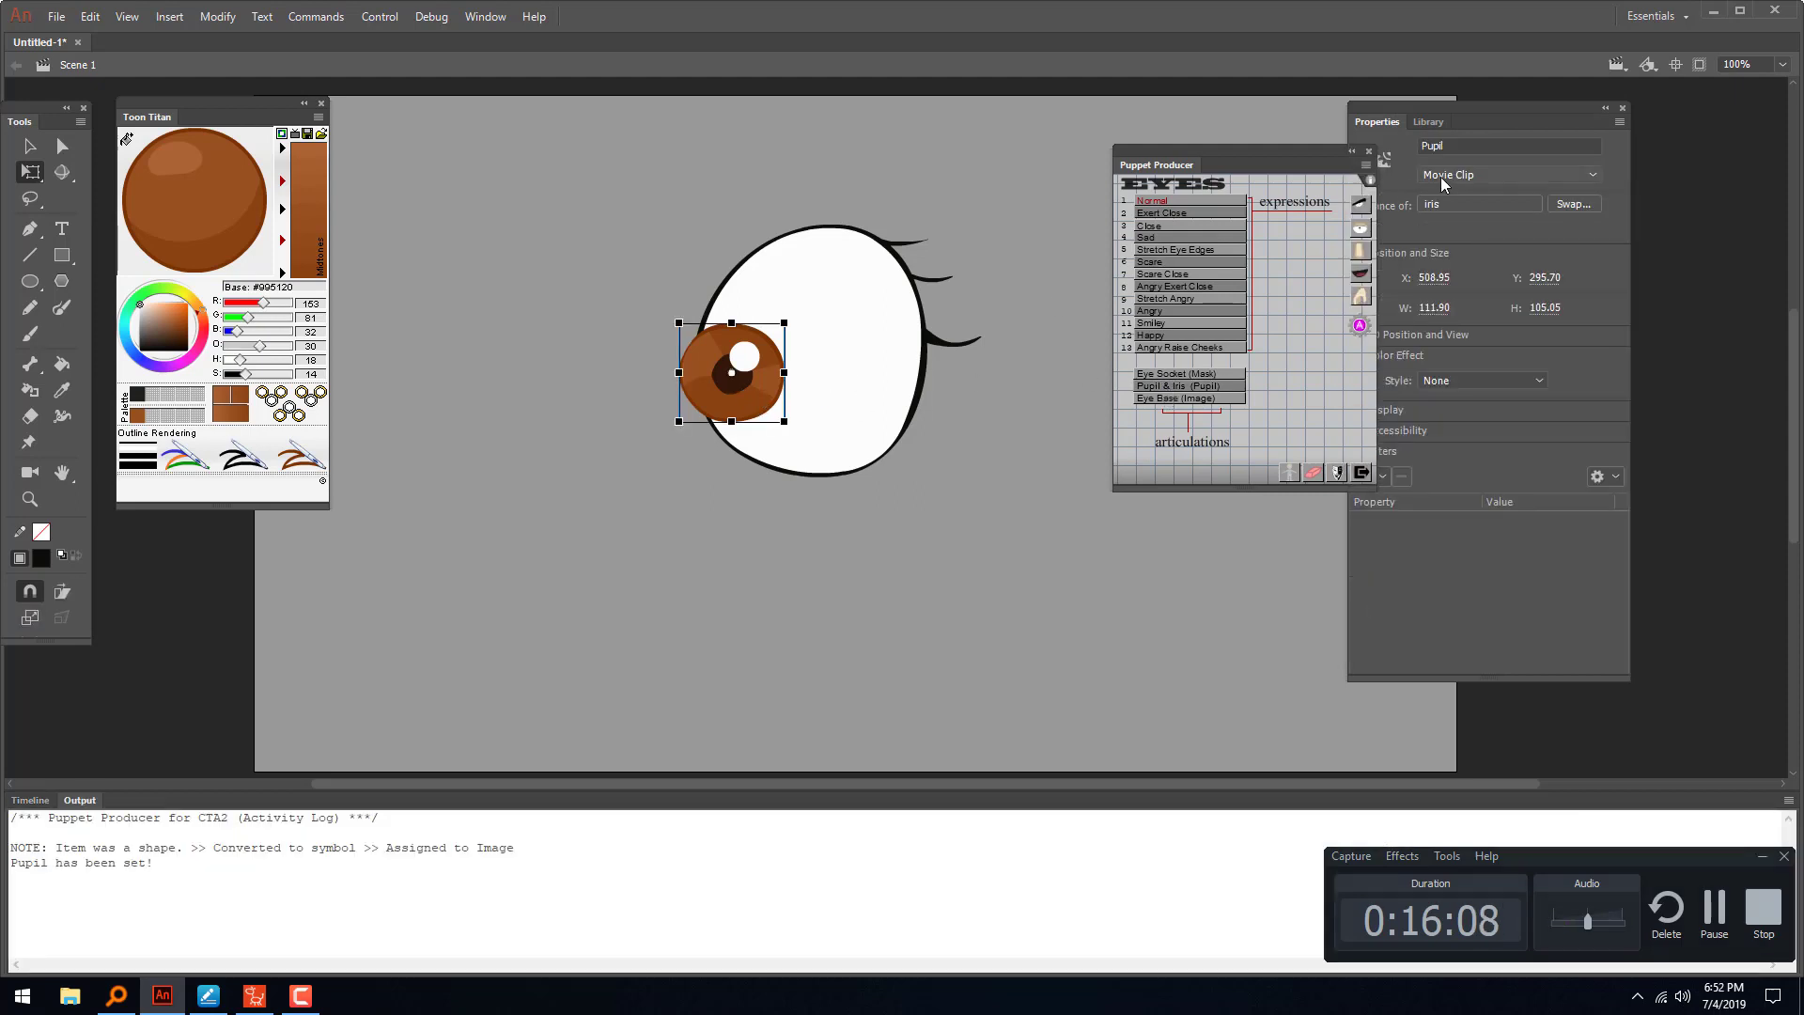
- Check the iris symbol's instance name and Puppet Producer's activity log entry for the pupil
click(1425, 143)
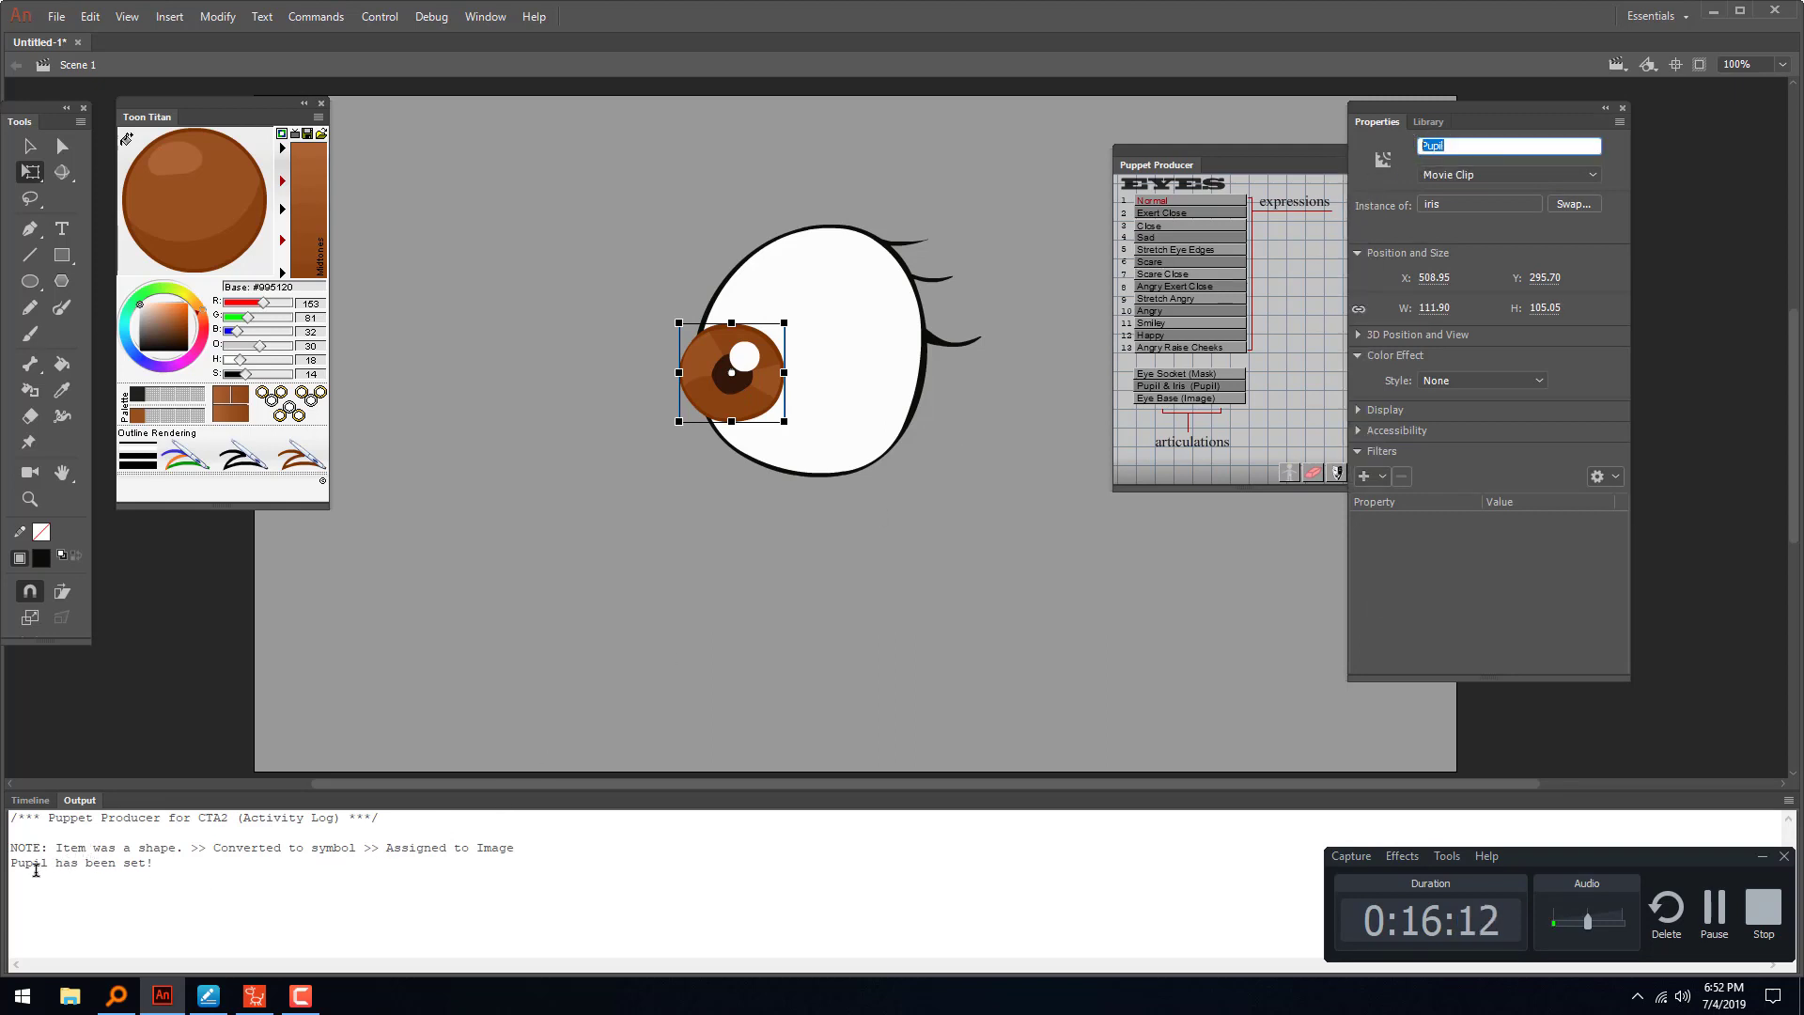
drag(71, 864, 185, 857)
click(174, 866)
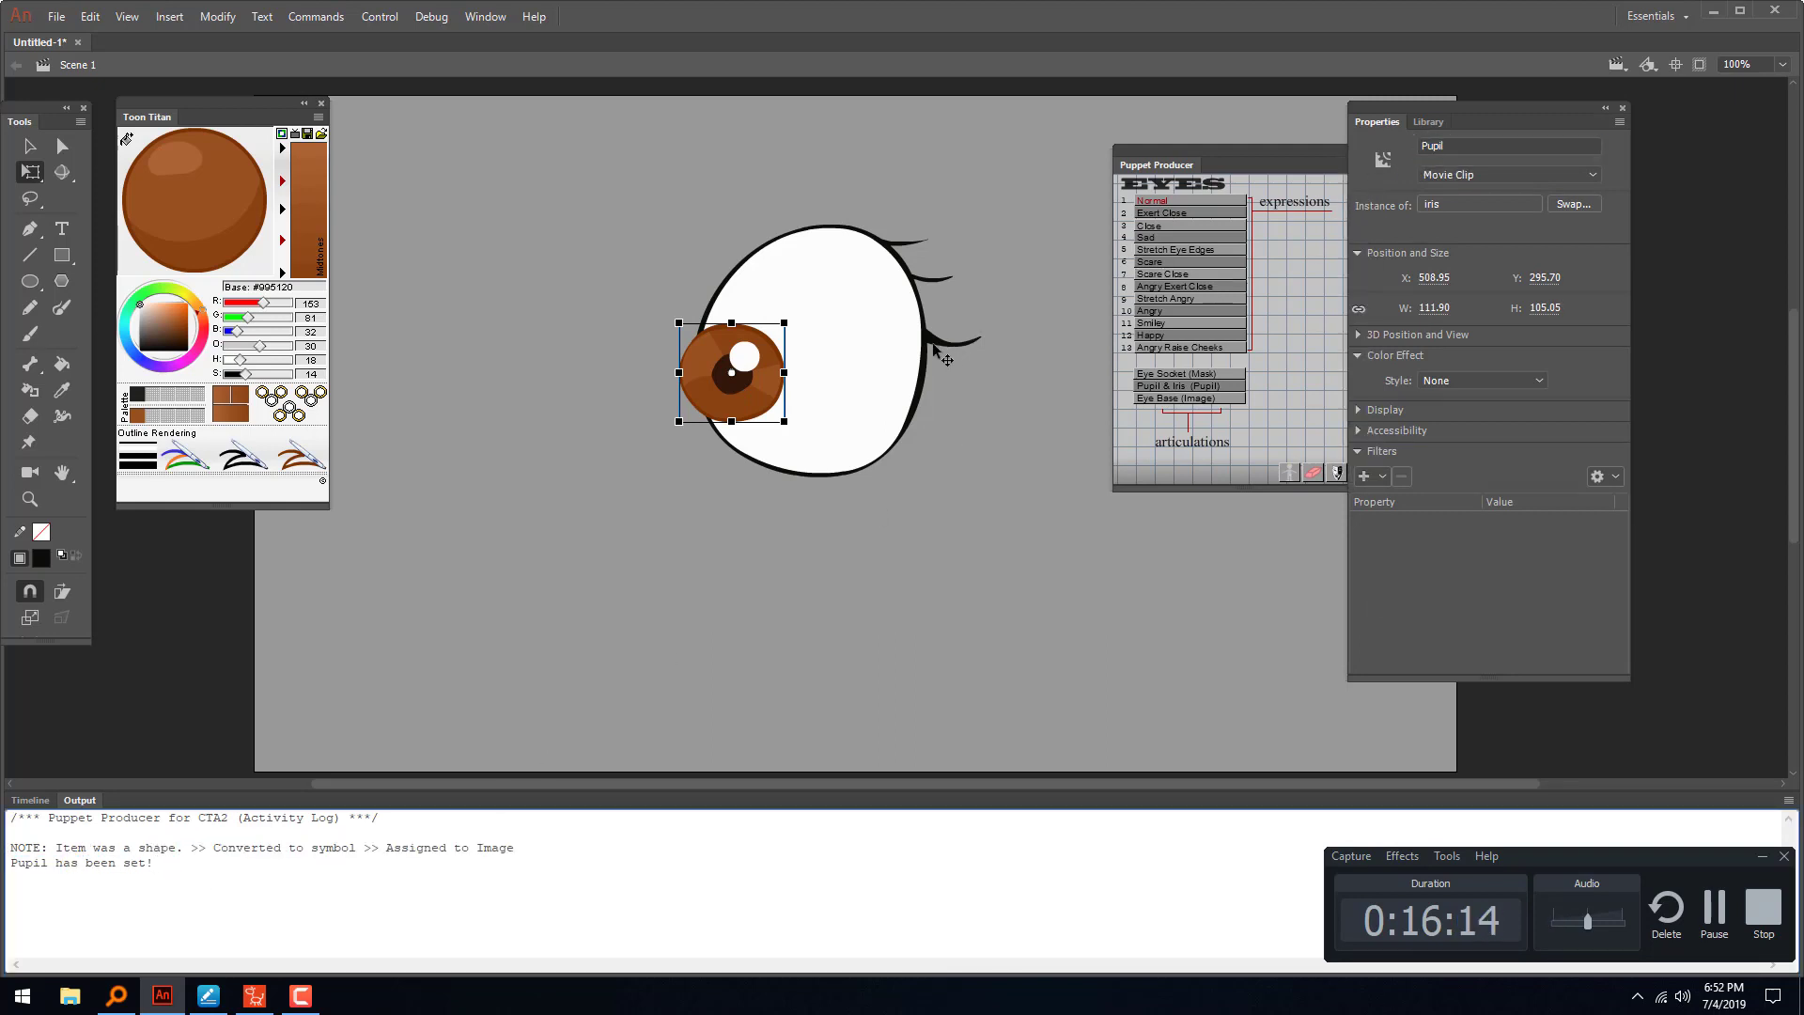
- Lock the pupil layer, unlock and show the mask_idn layer, and select its white eye shape
click(30, 799)
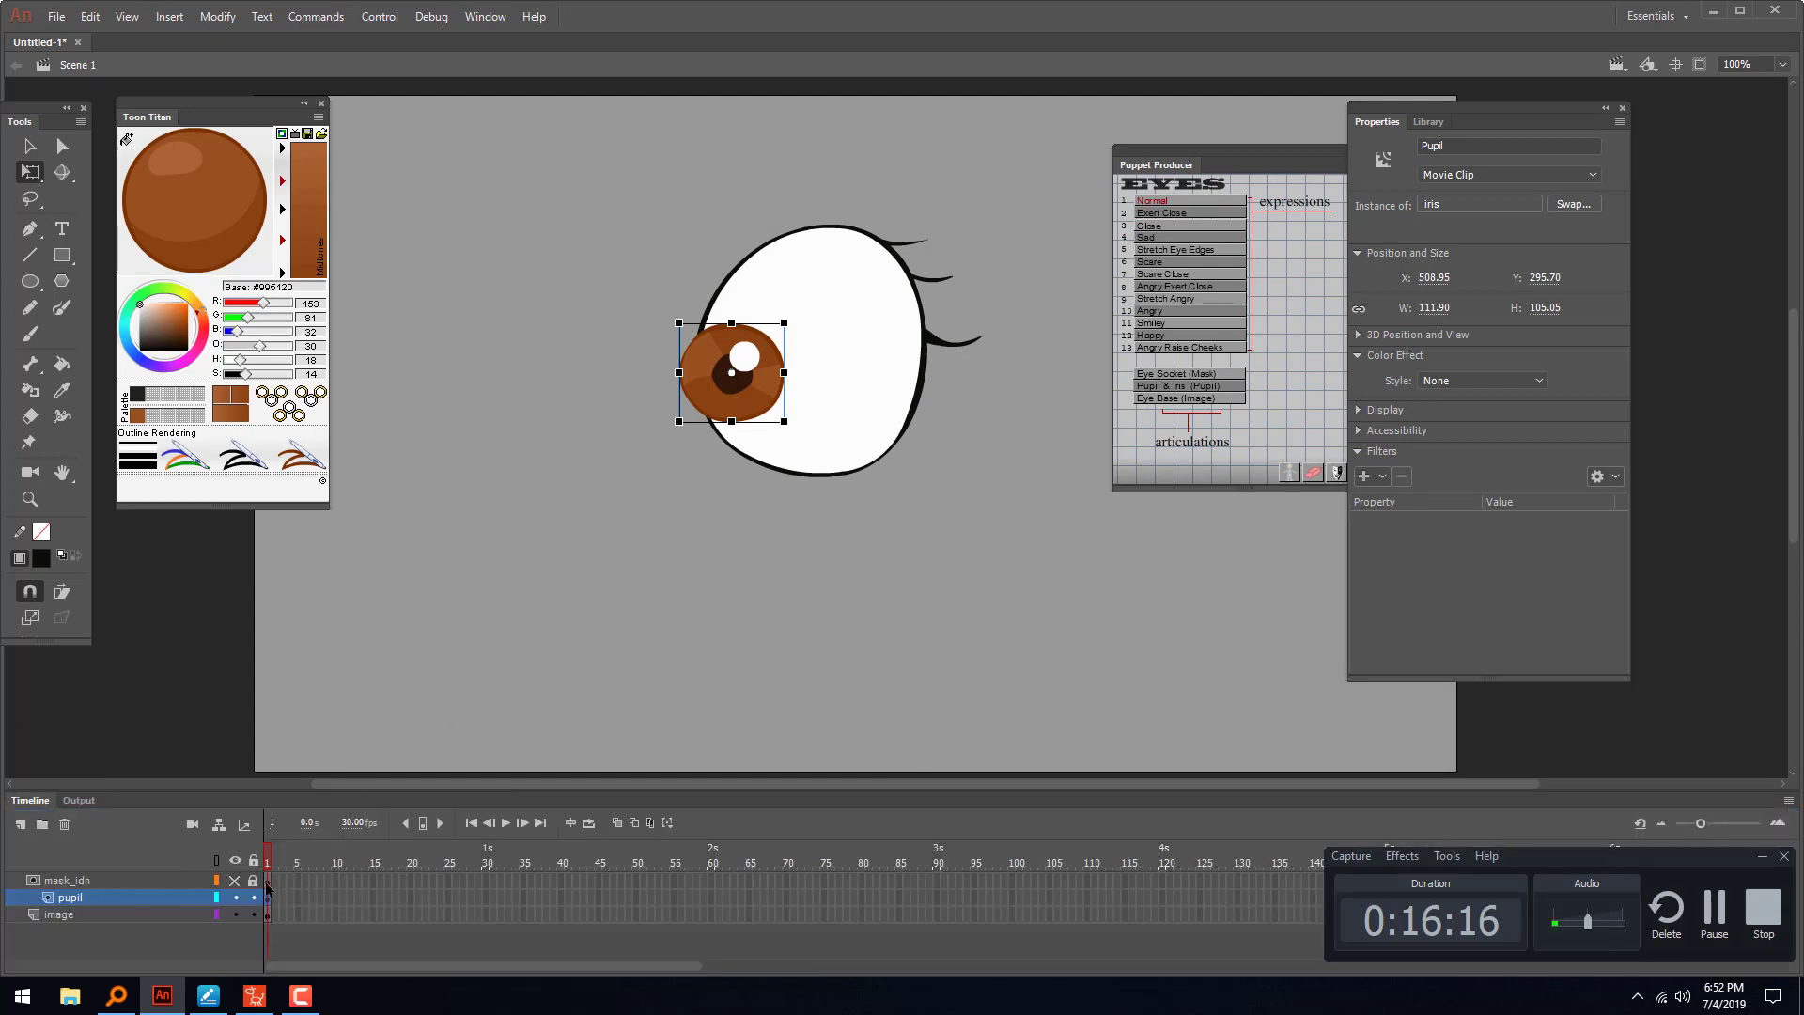
click(252, 898)
click(253, 881)
click(234, 881)
click(268, 883)
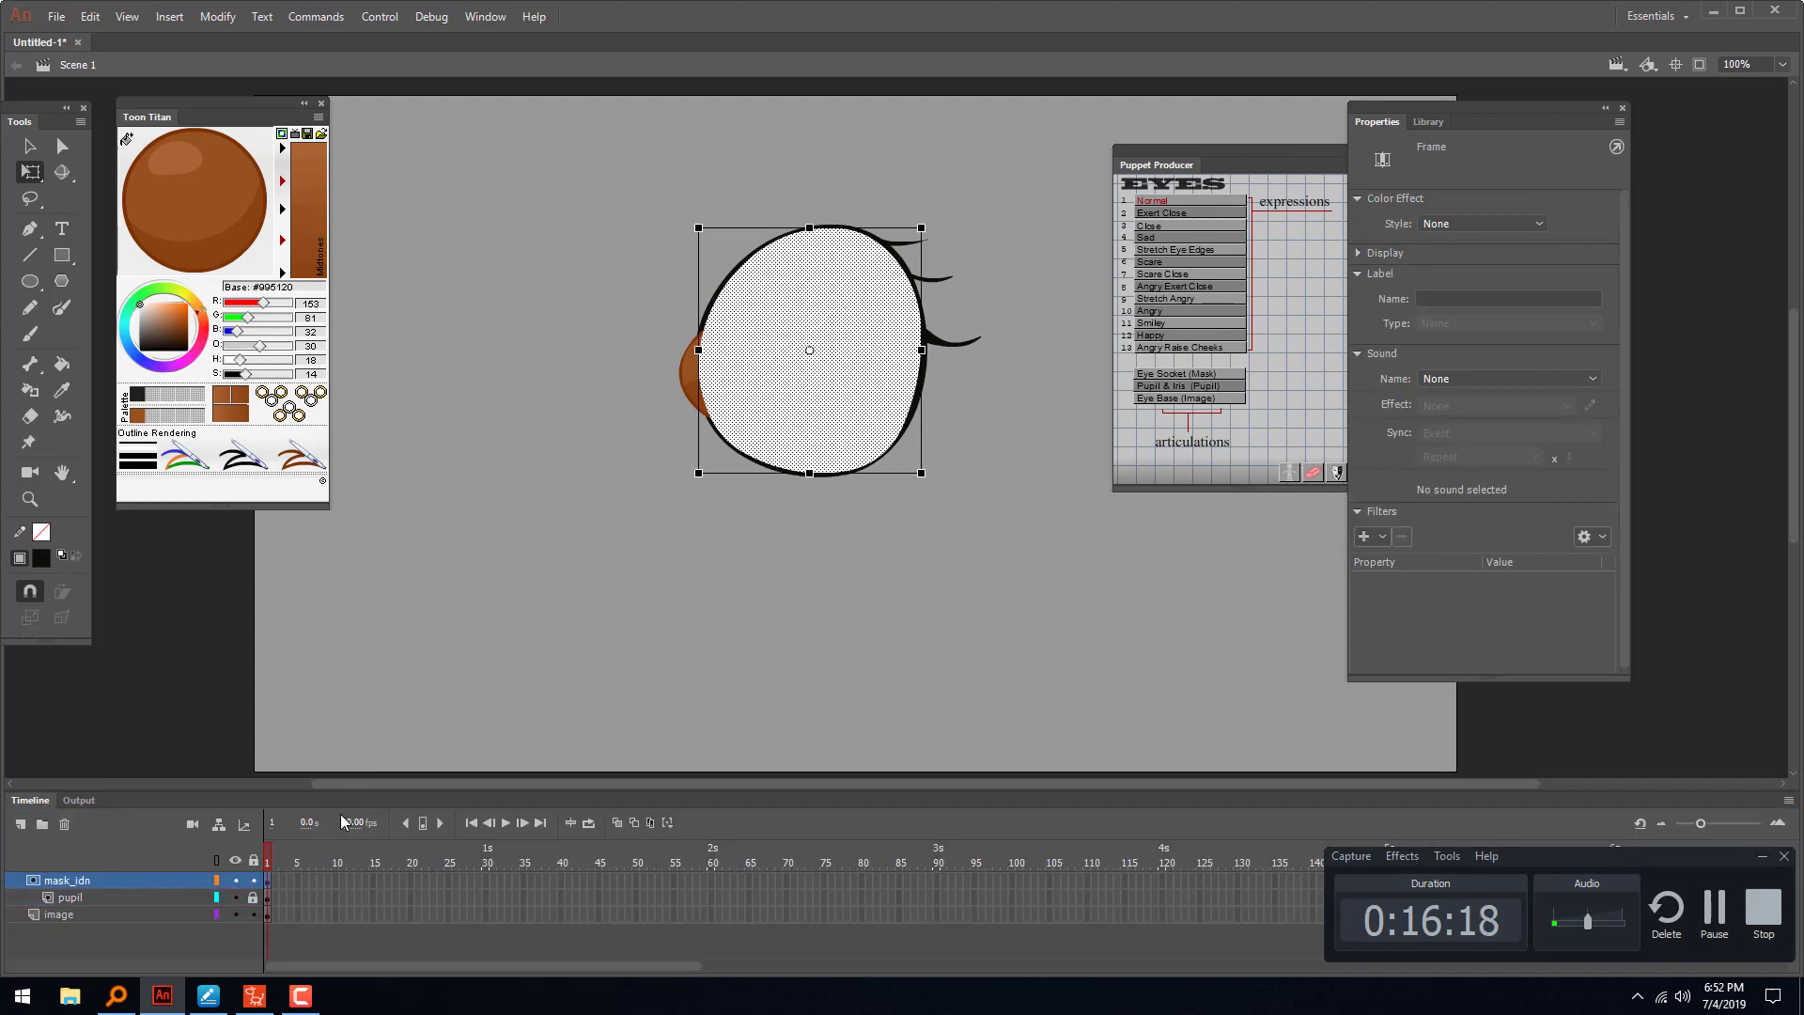
click(993, 270)
click(872, 357)
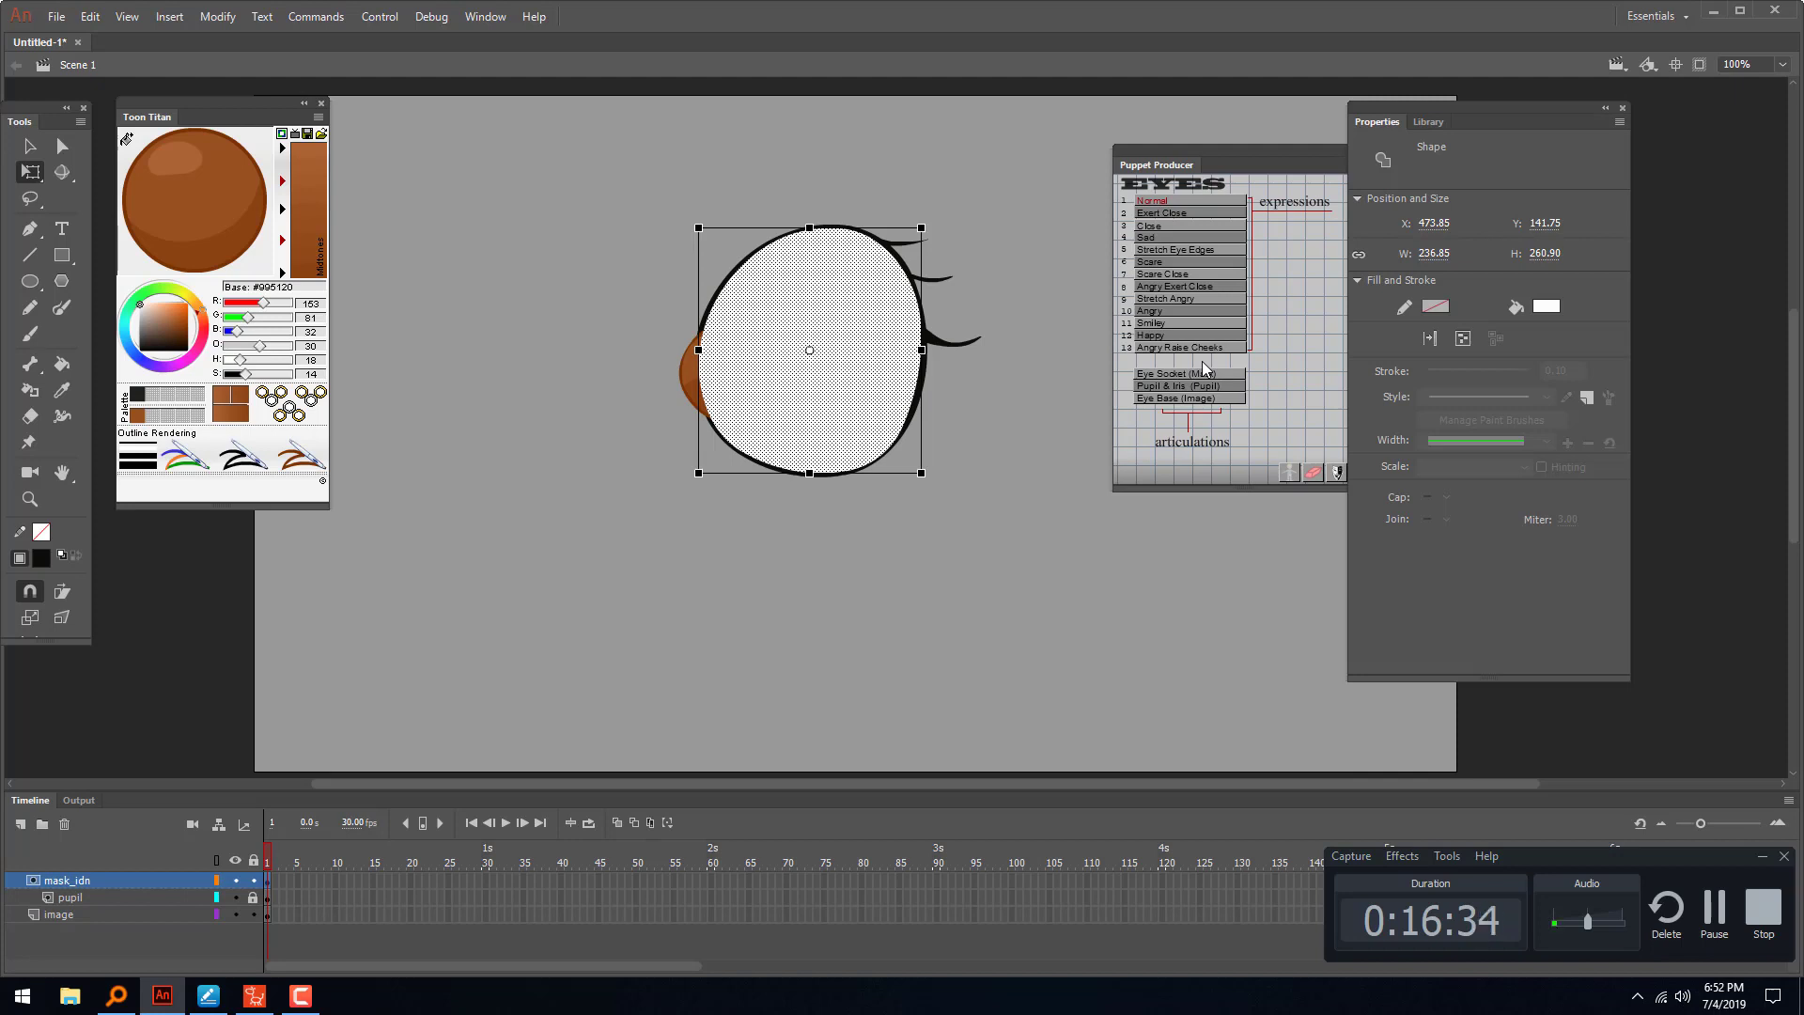
- Convert the selected mask shape into a movie clip symbol named blah
click(221, 16)
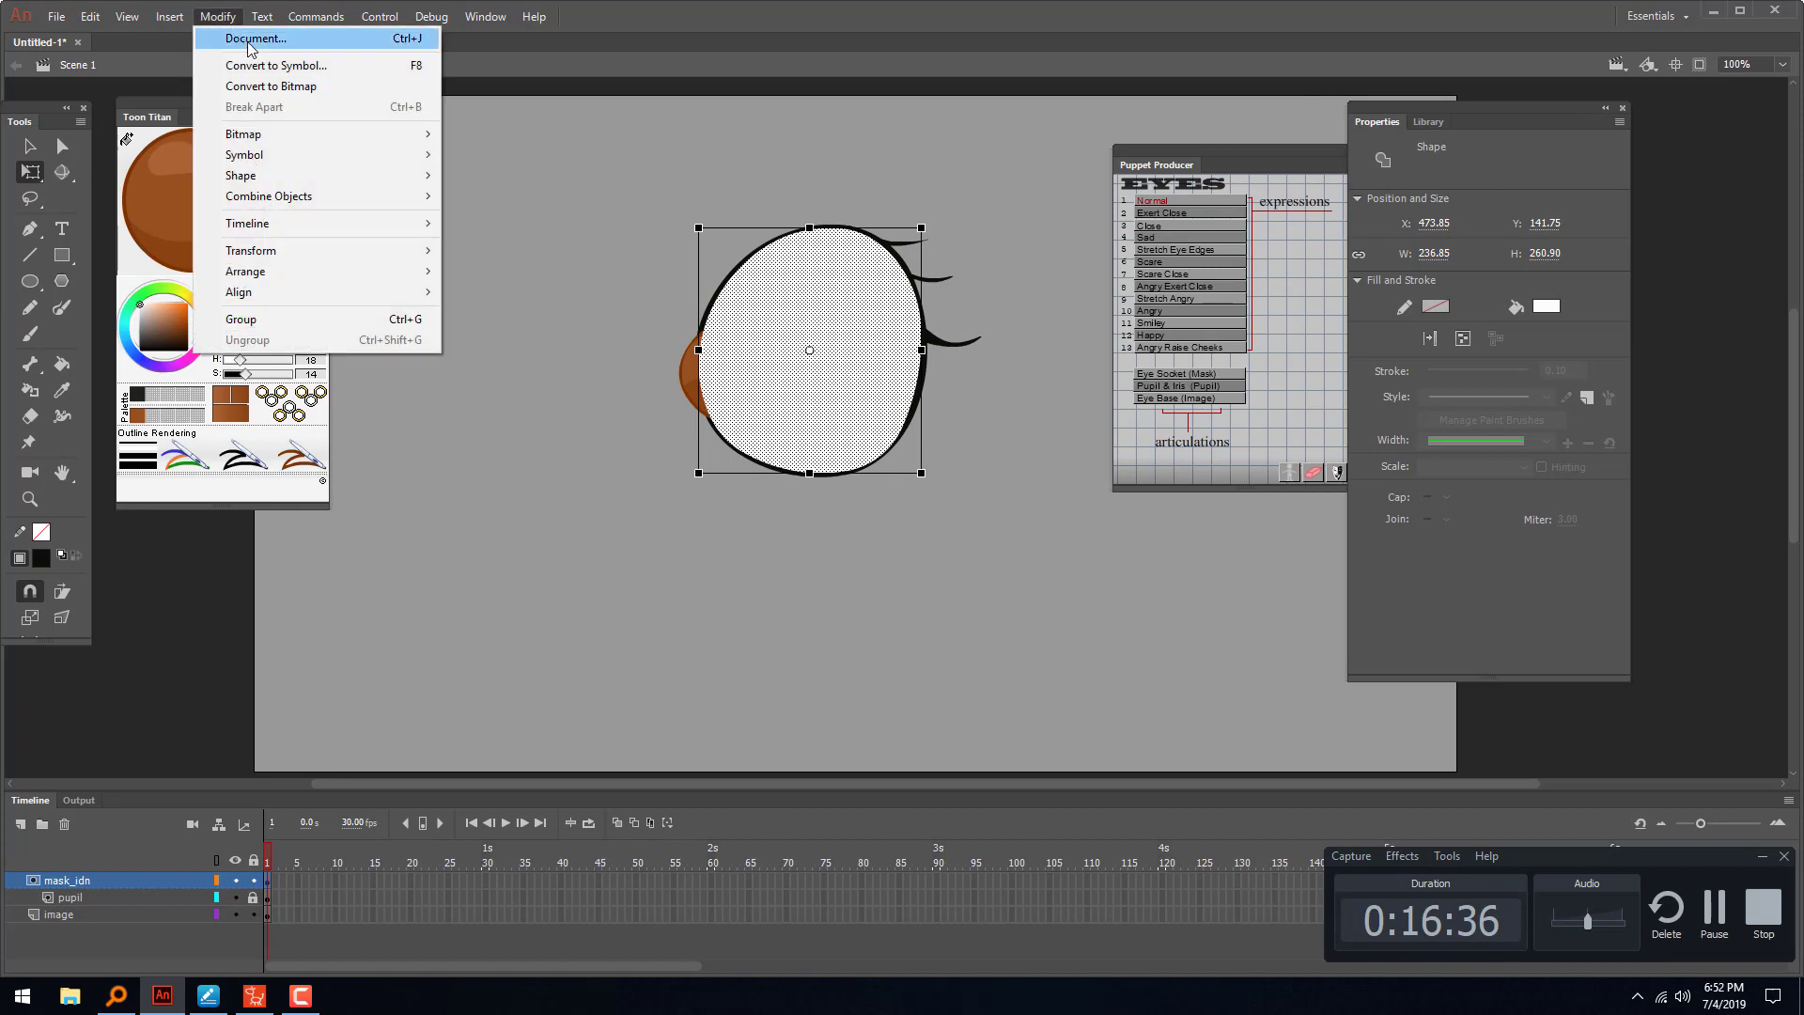
click(312, 66)
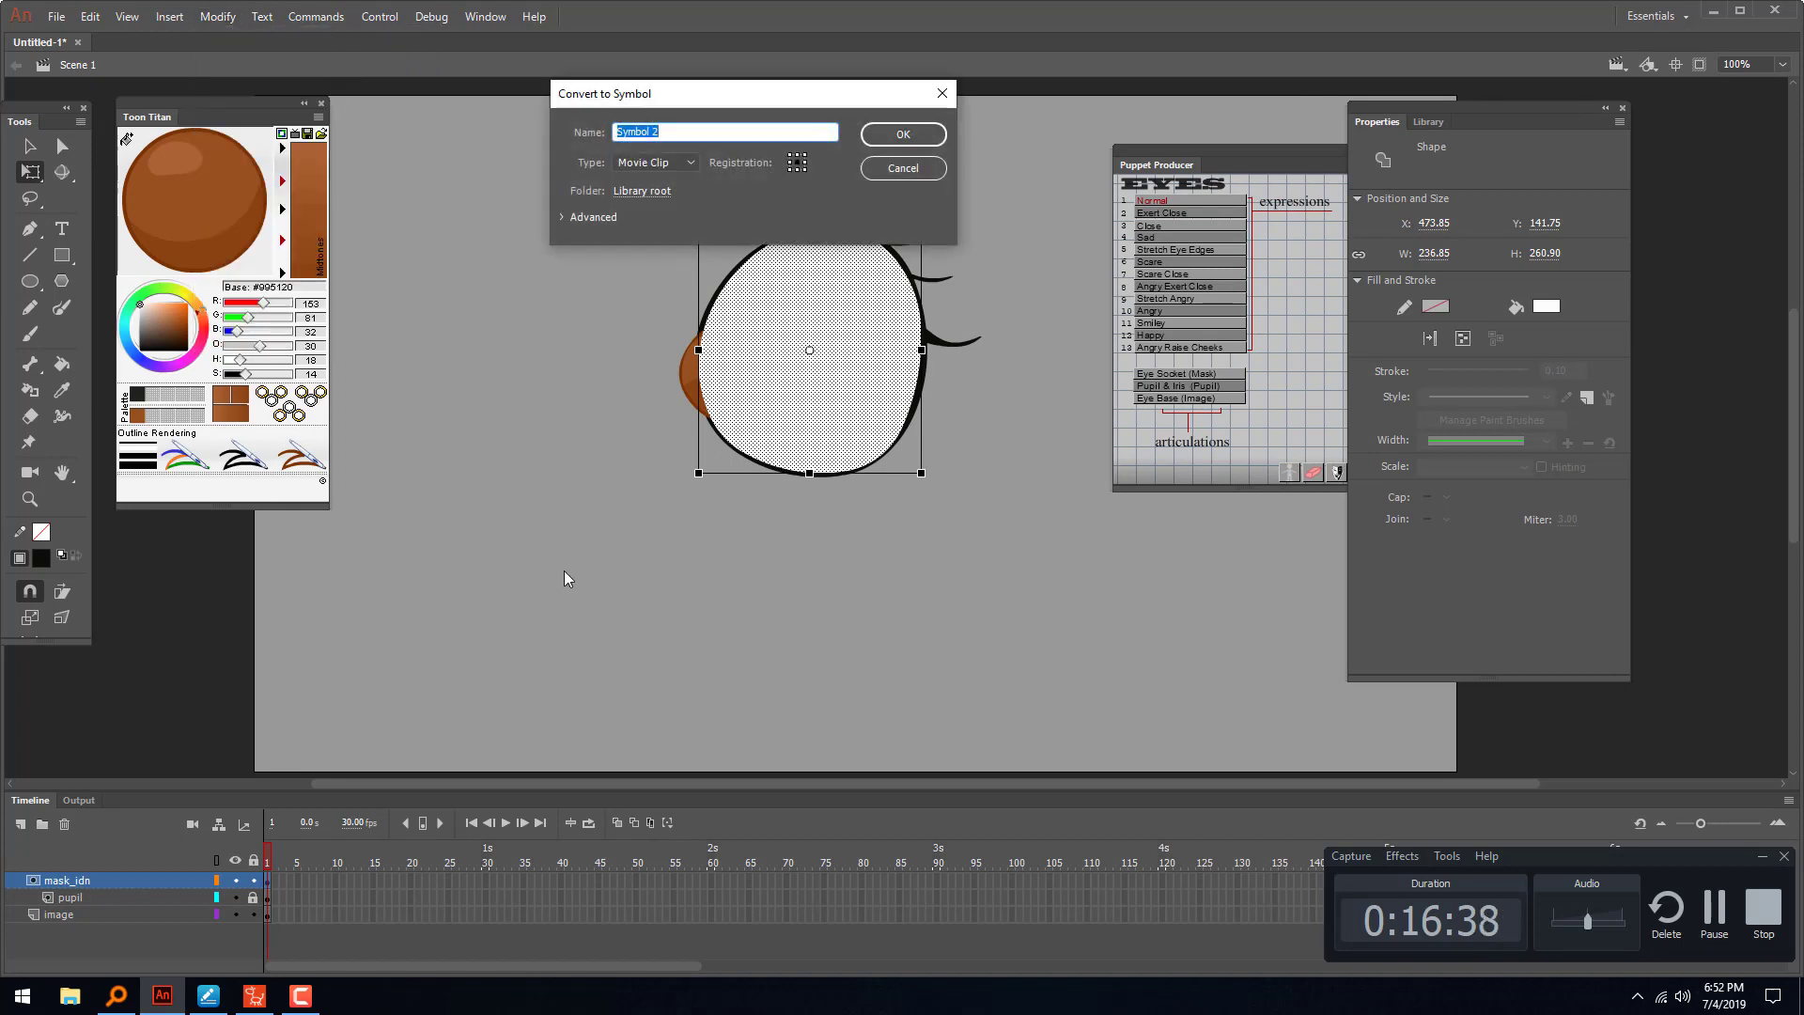
text(blah)
click(915, 131)
click(942, 190)
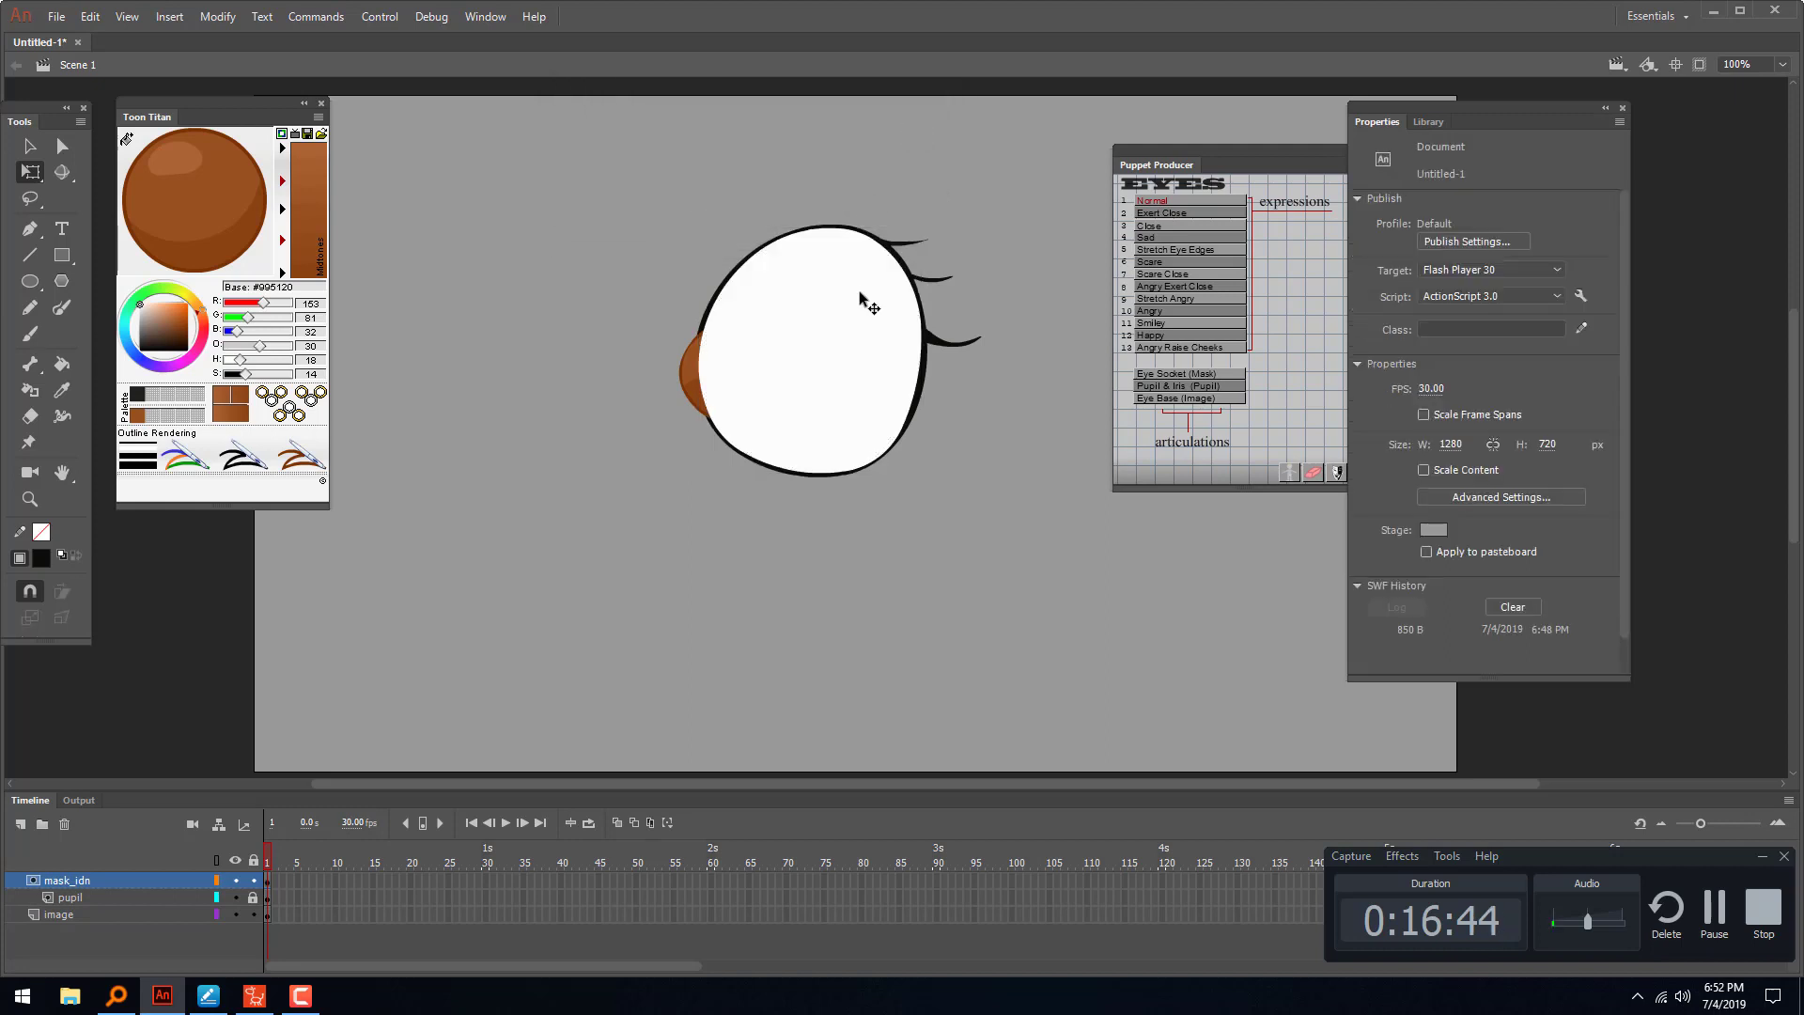
- Assign the blah symbol as Eye Socket (Mask) in Puppet Producer, and lock the layers to apply the mask
click(860, 294)
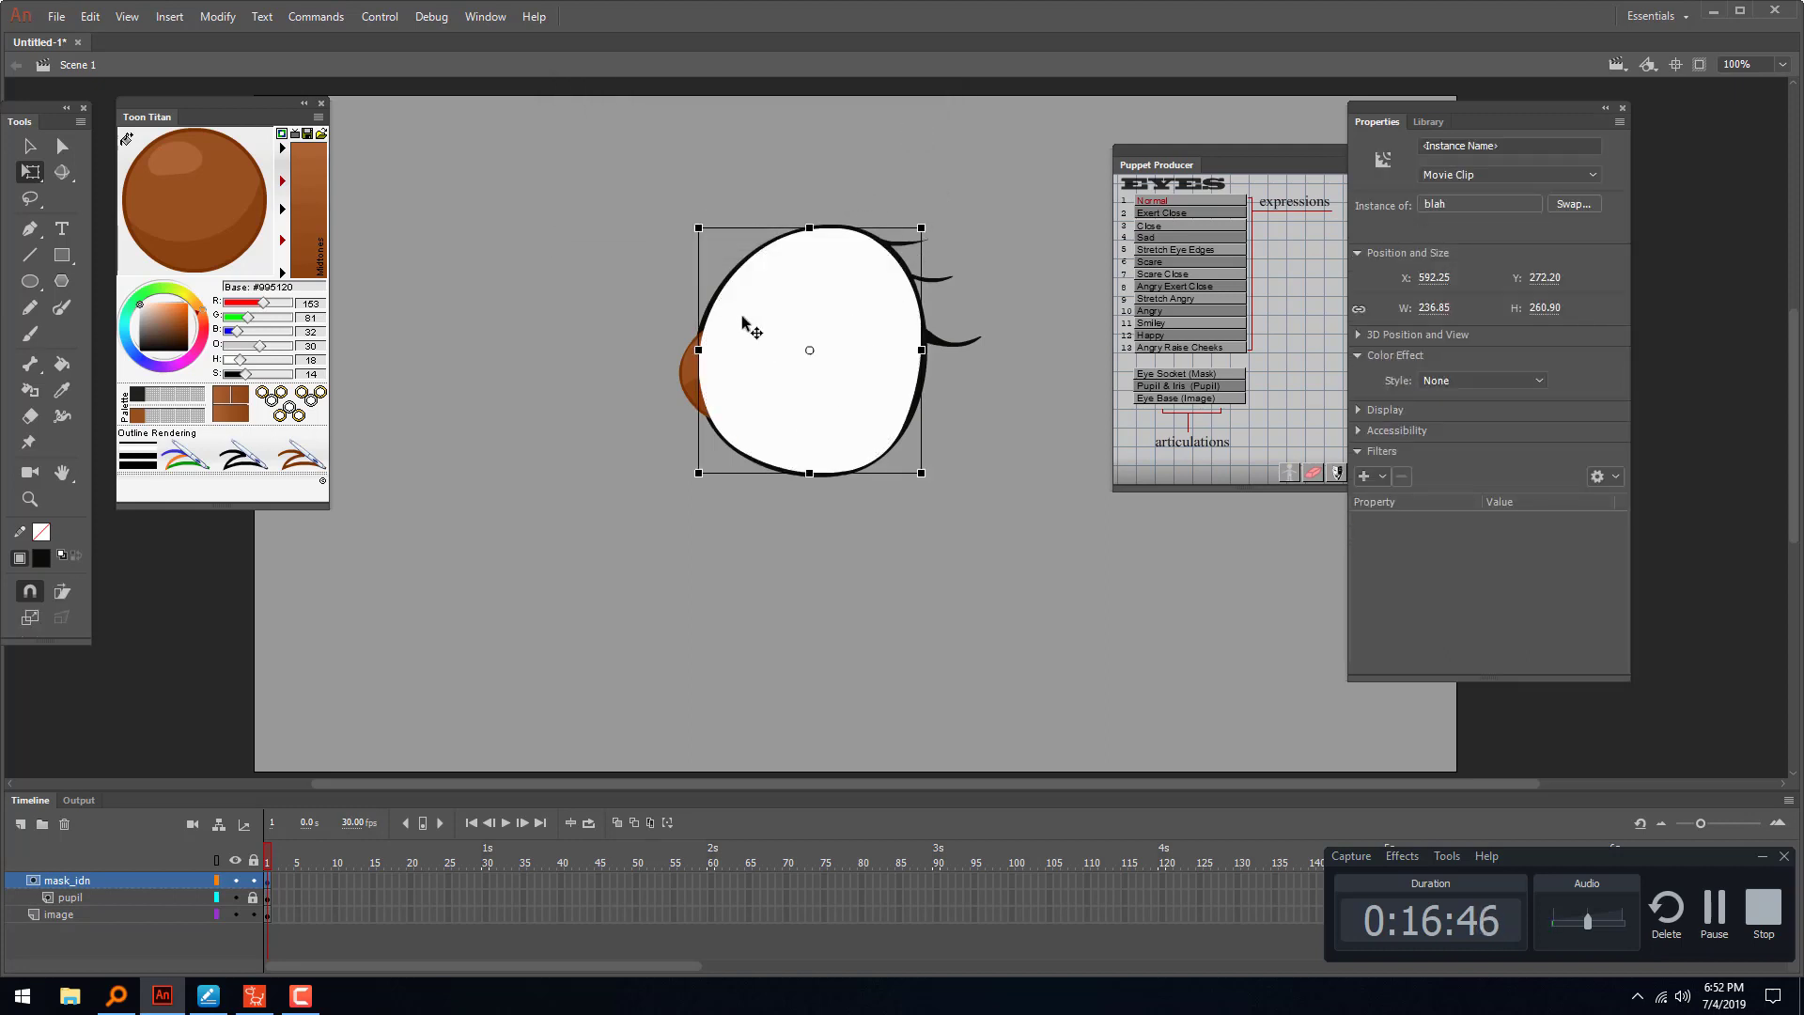
click(1176, 372)
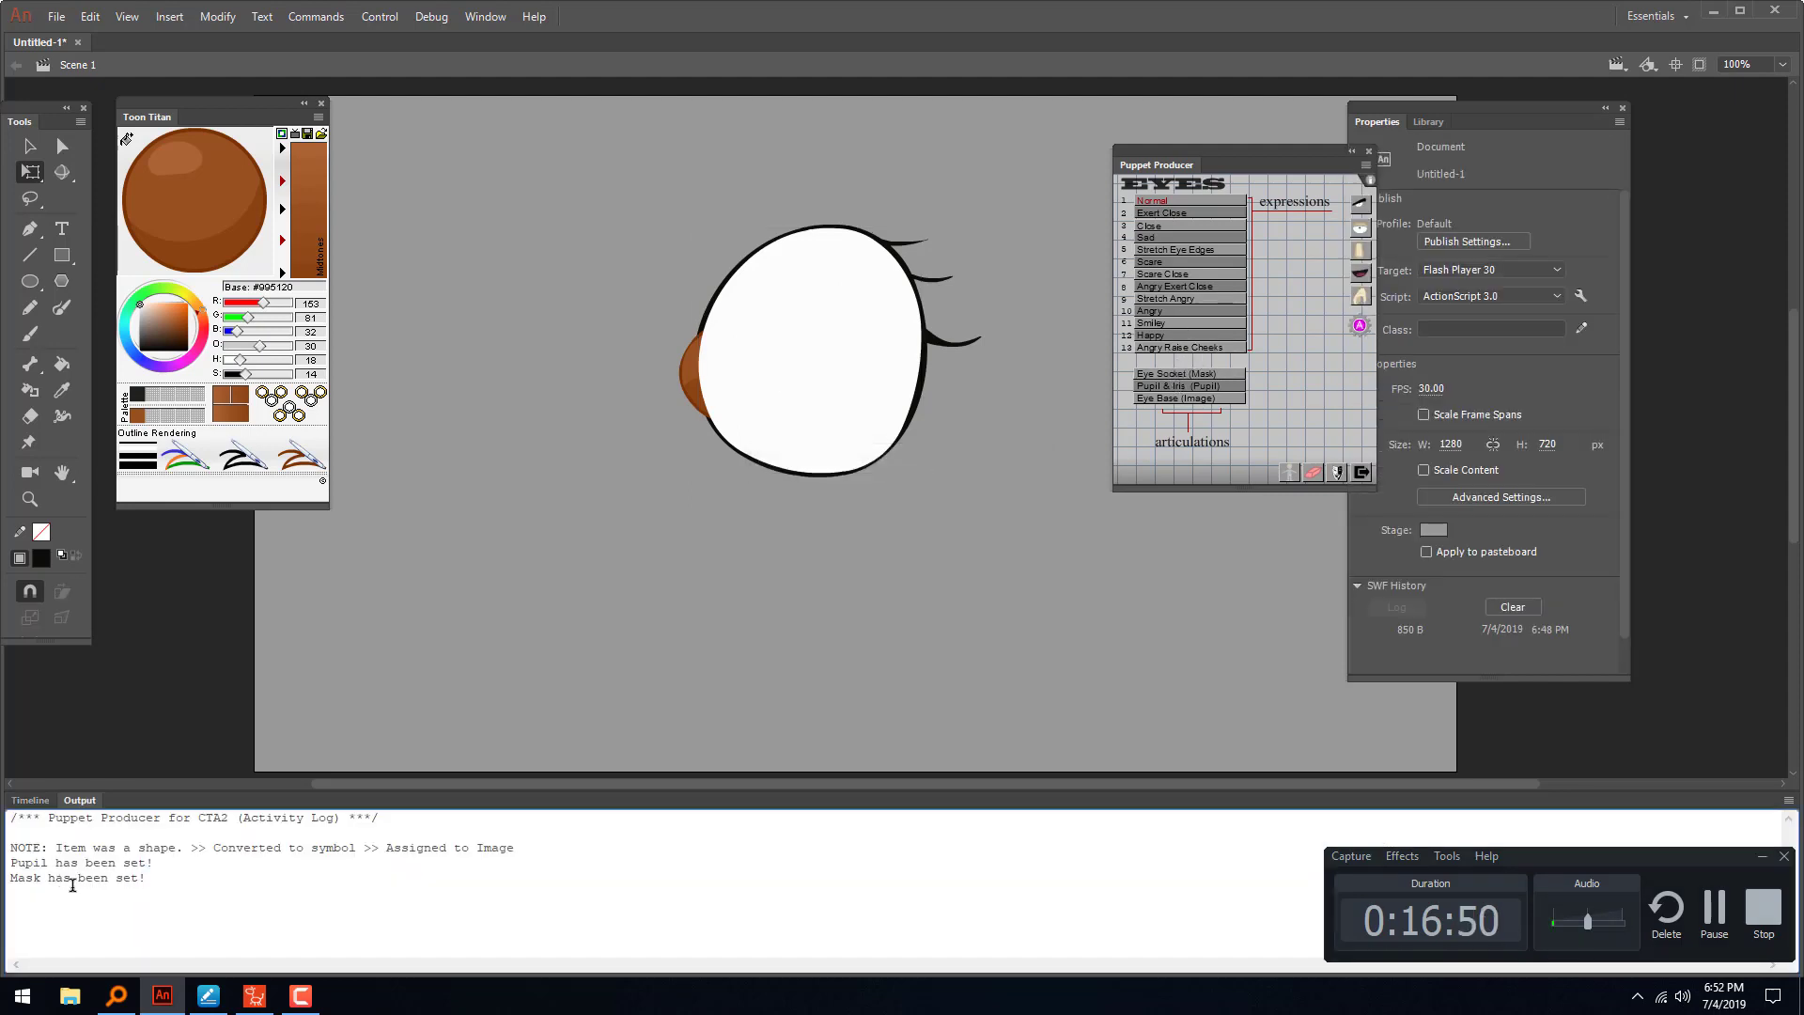
drag(147, 877, 31, 881)
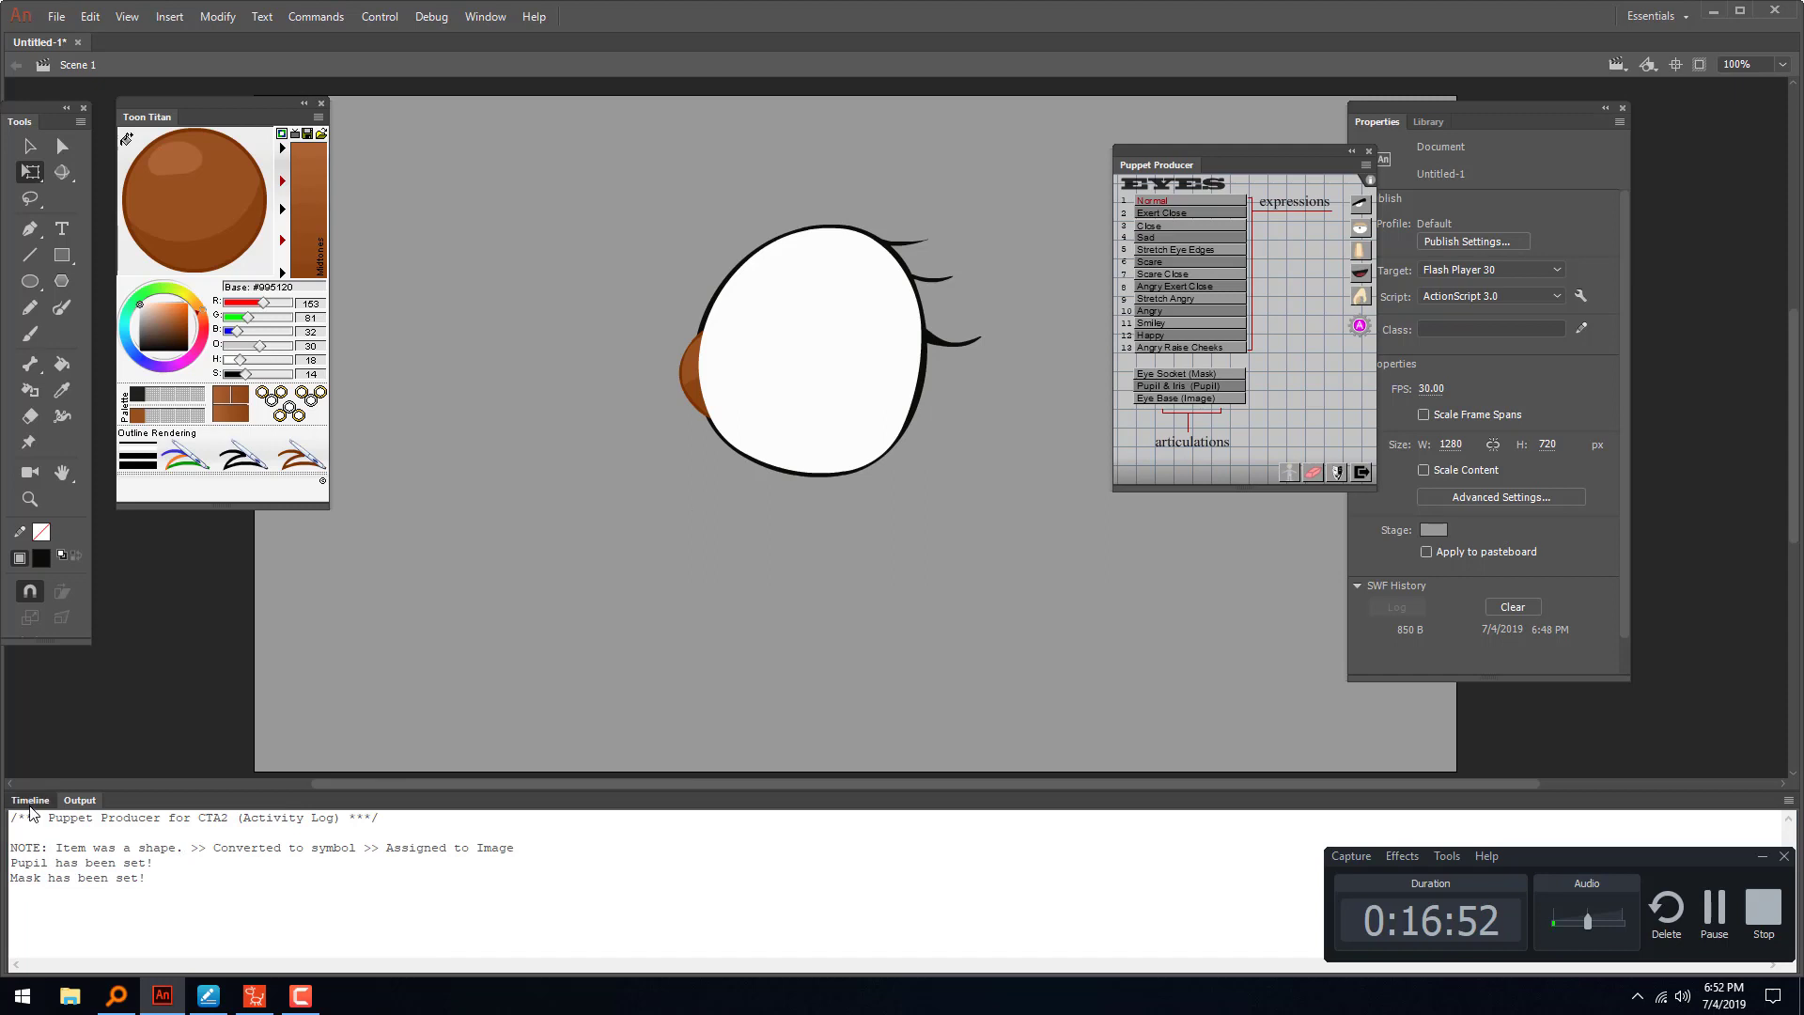
click(30, 800)
click(254, 880)
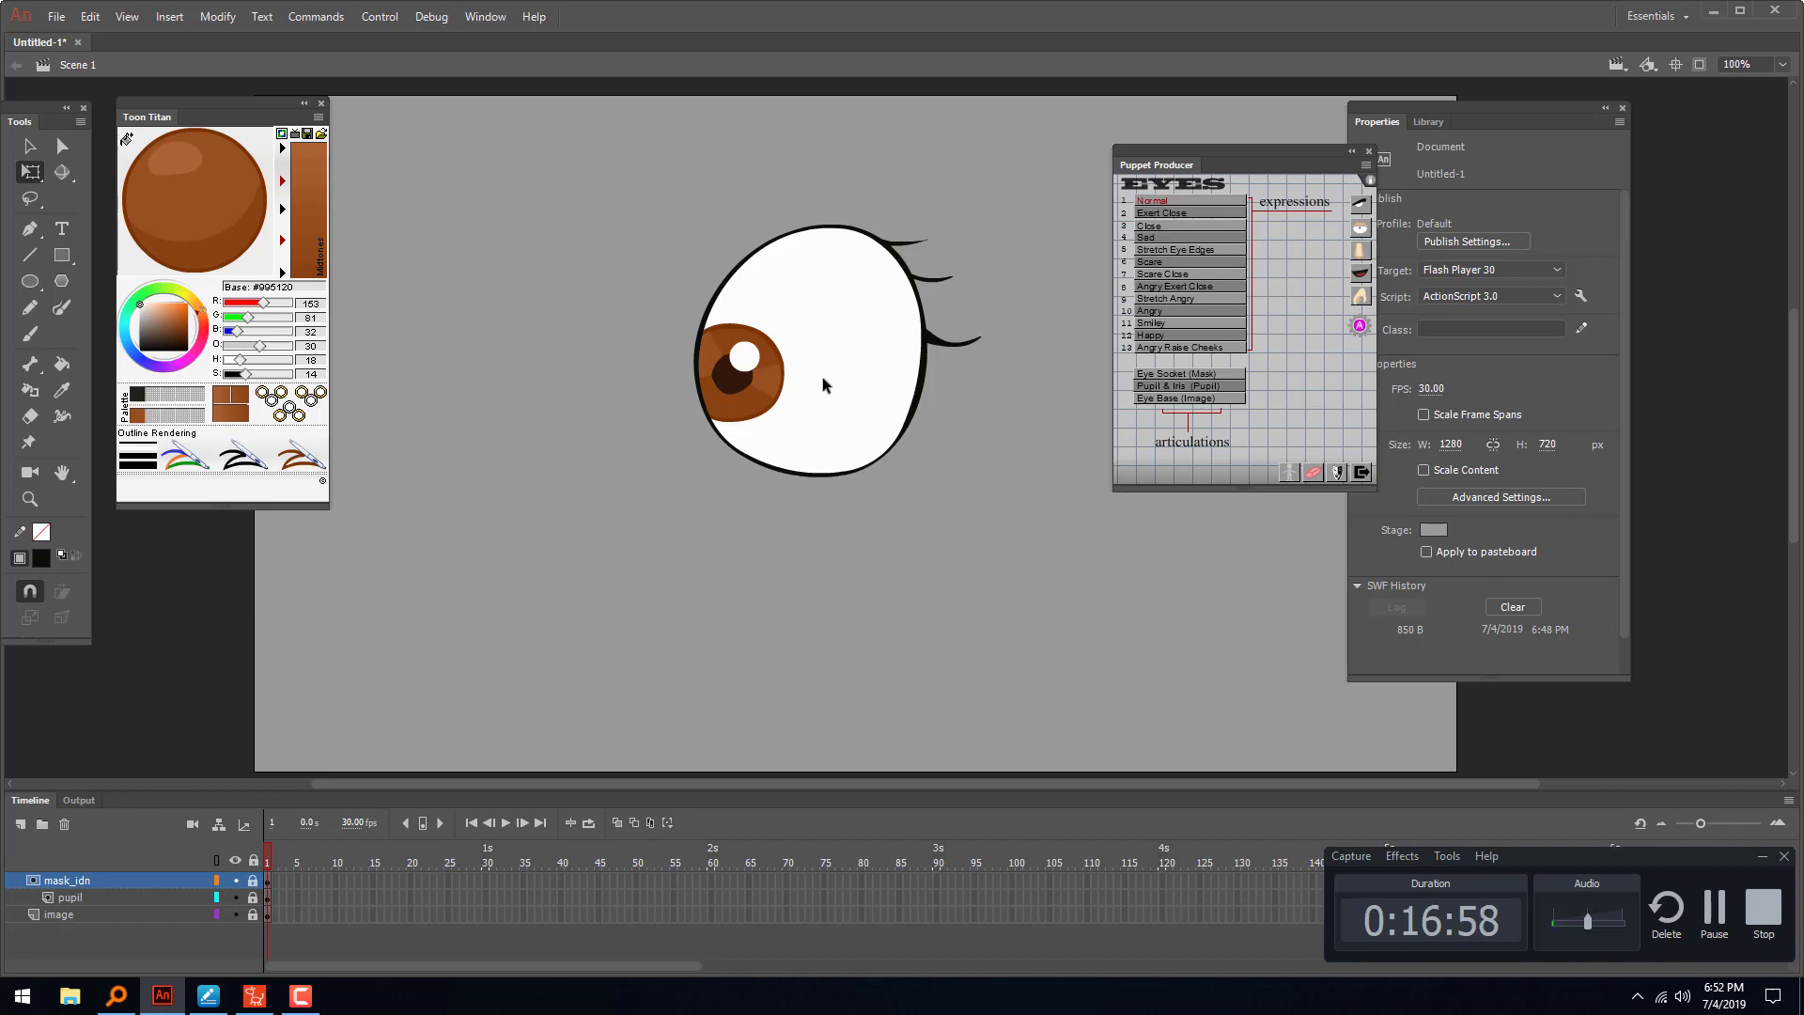
- Export the eye as an SWF movie named eye to the Desktop, replacing the existing file
key(ctrl+alt+shift+s)
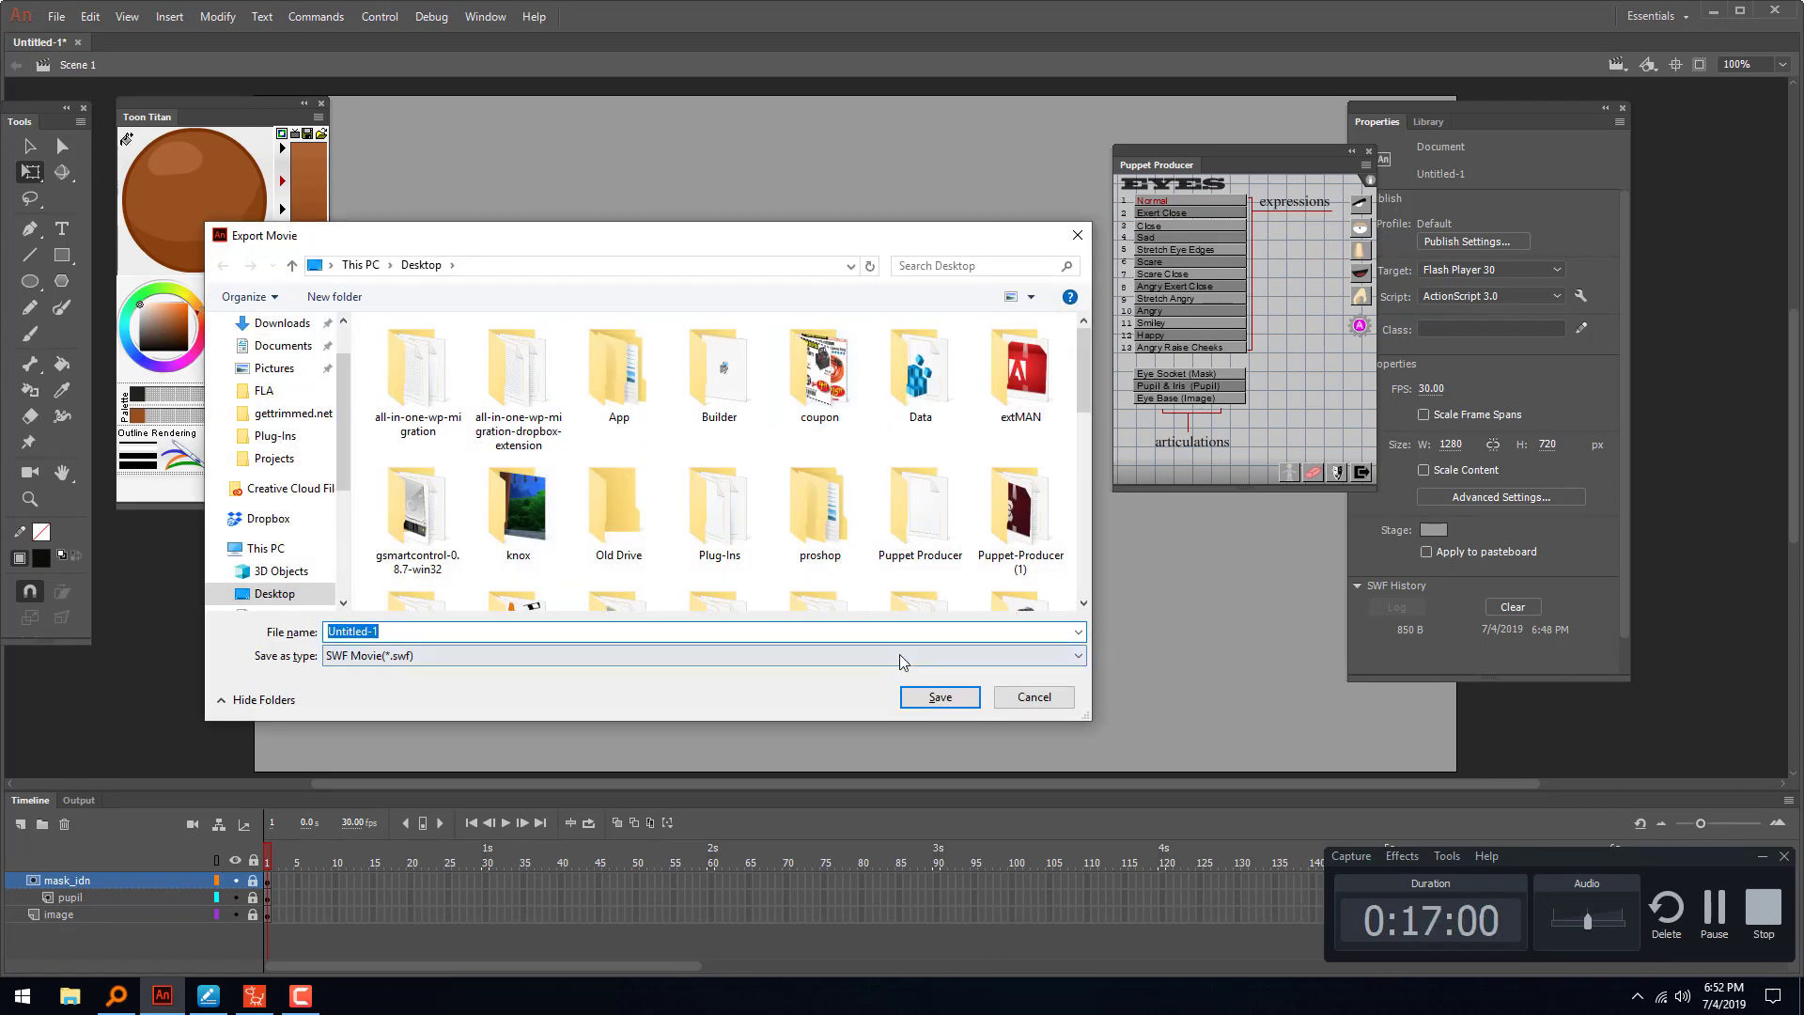
text(eye)
key(Return)
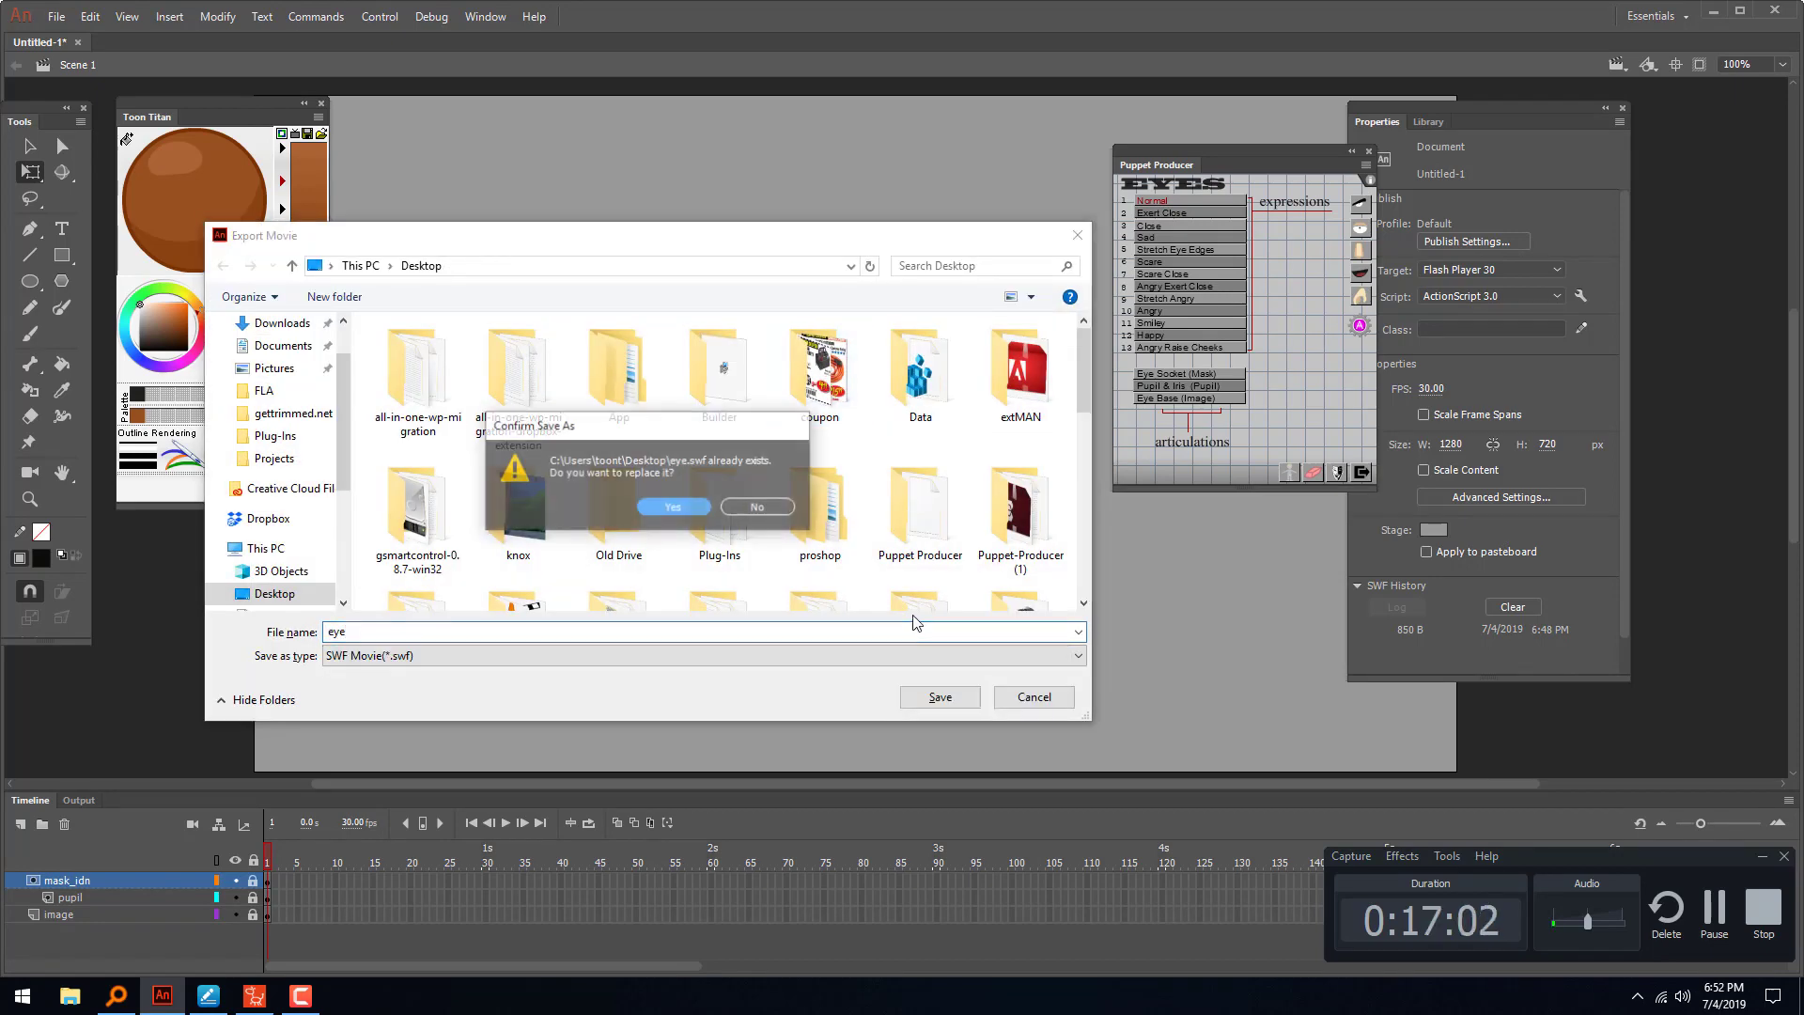
click(674, 508)
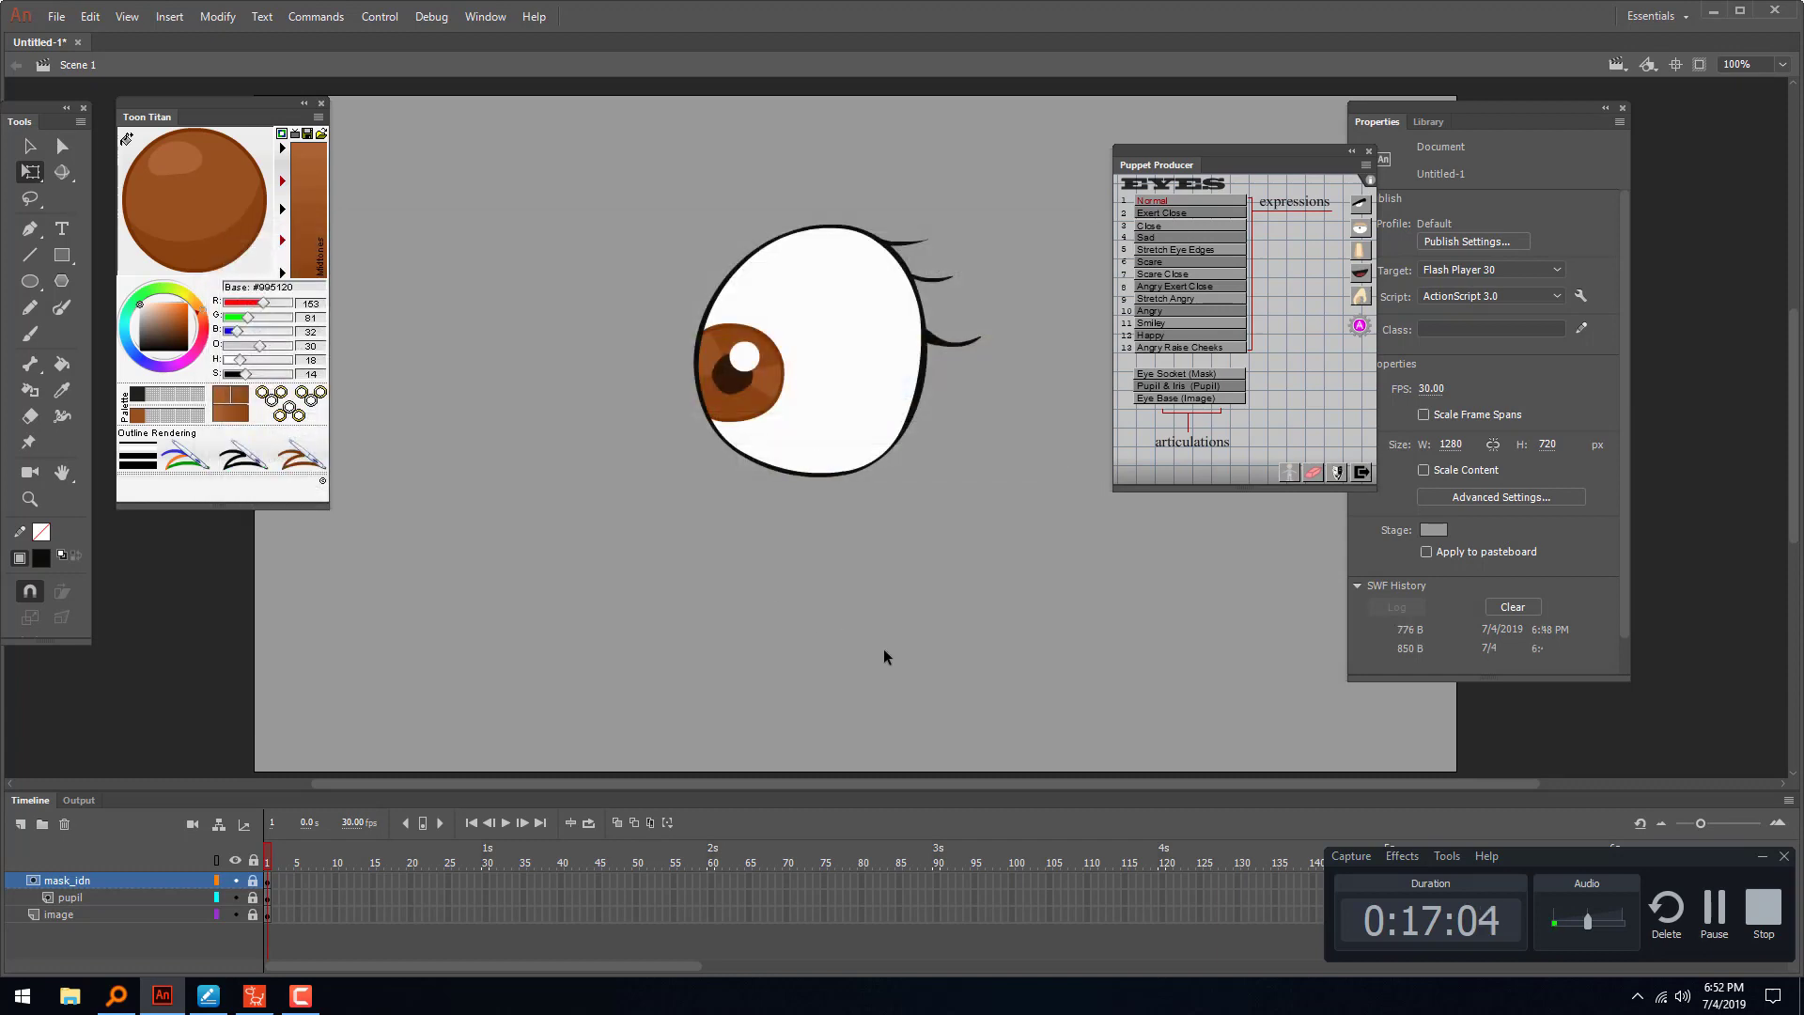
- Switch to CrazyTalk Animator 3 and replace the left eye's 01_Normal sprite with eye.swf from the Desktop
click(1711, 12)
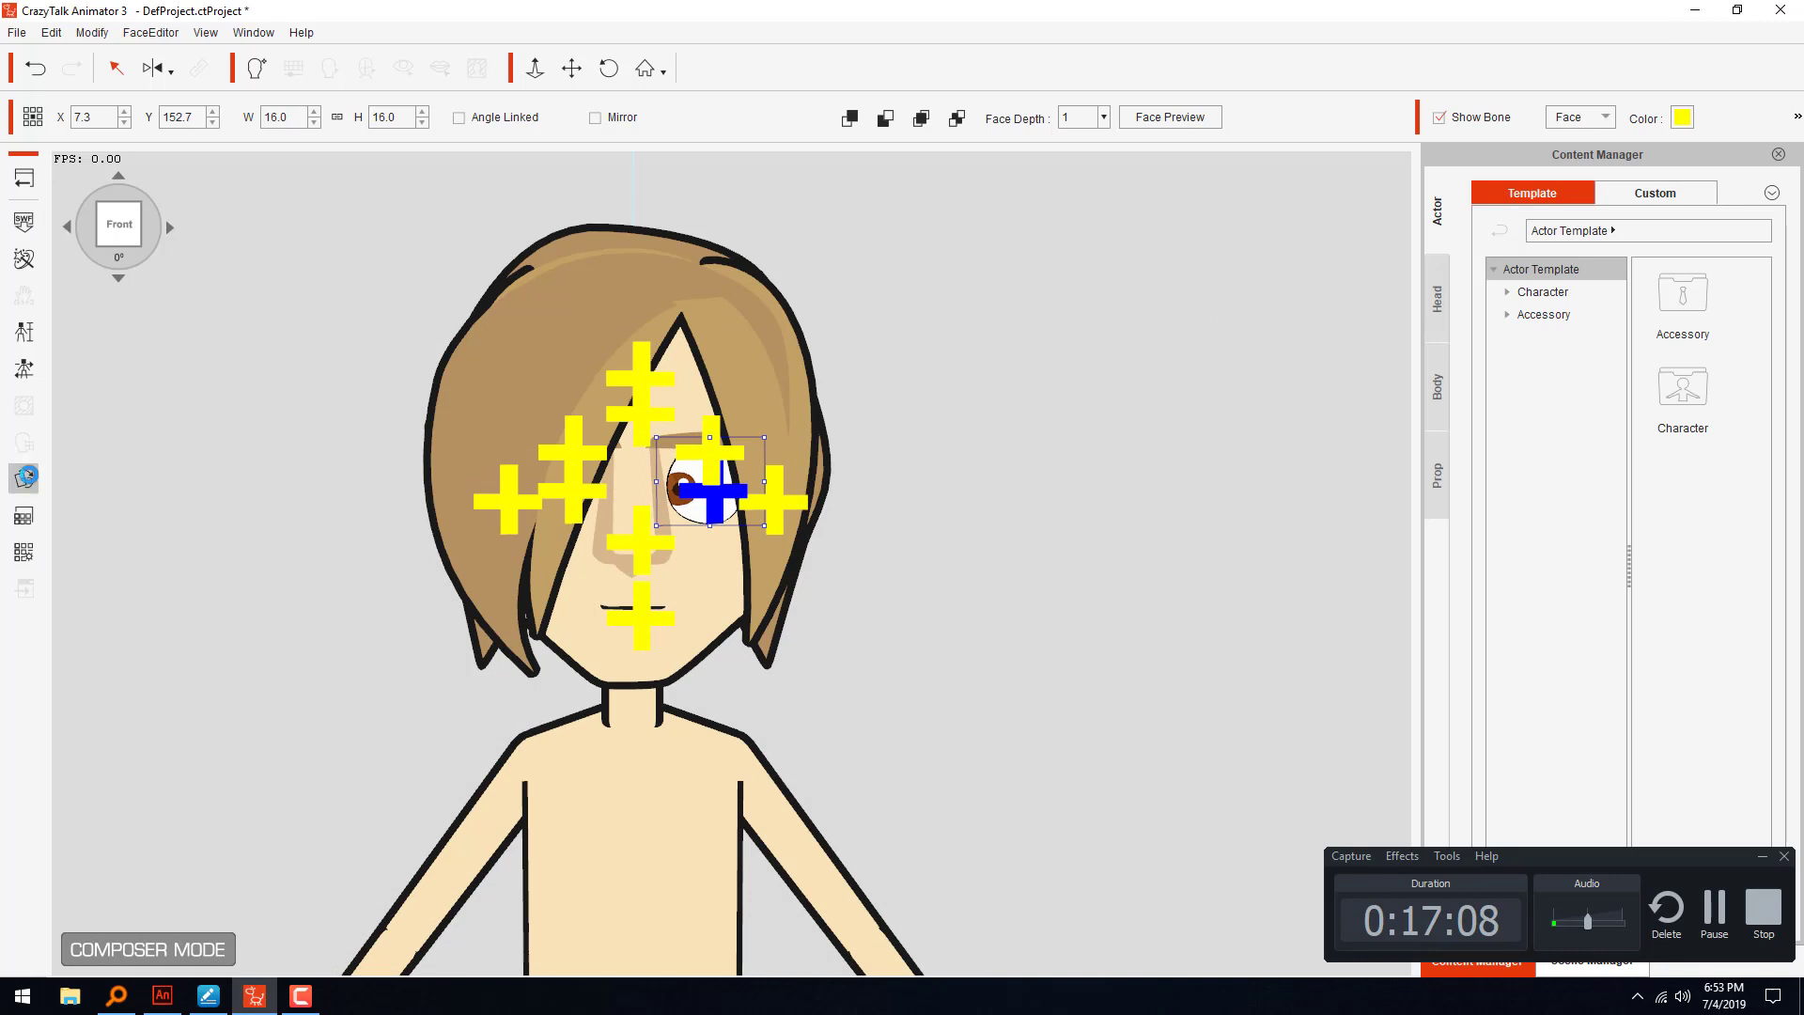
click(26, 477)
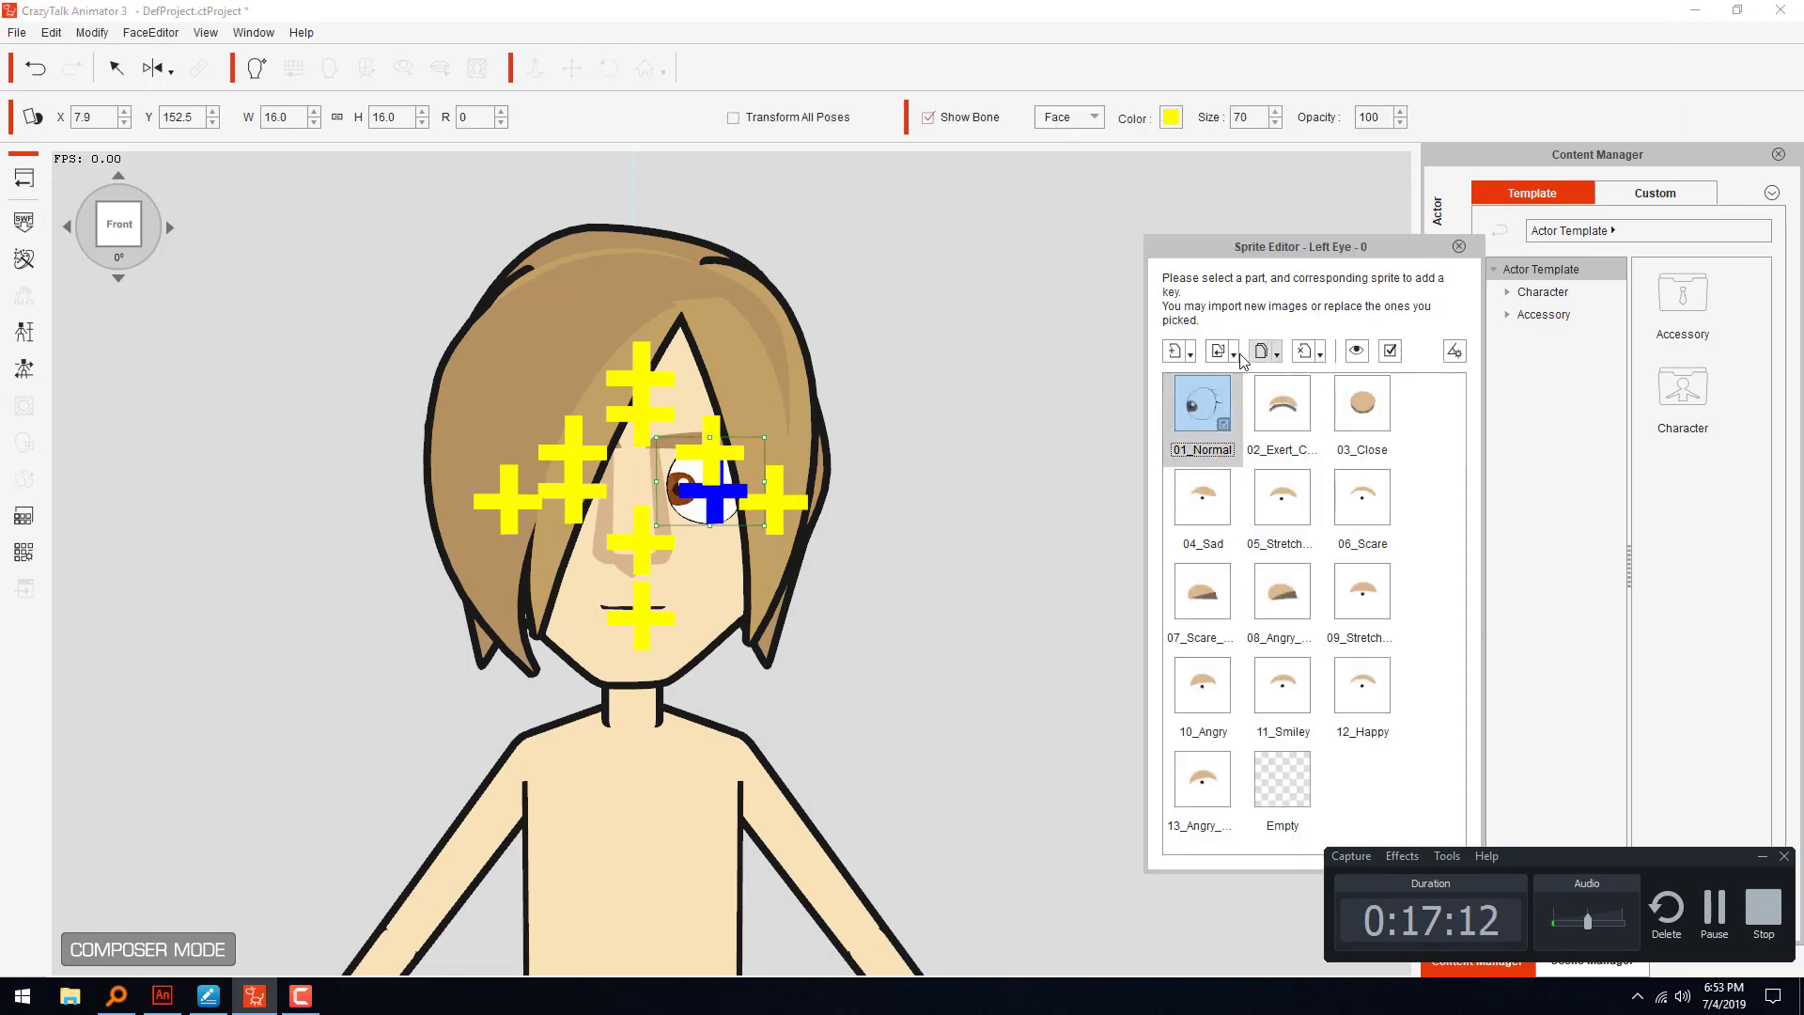
click(1219, 351)
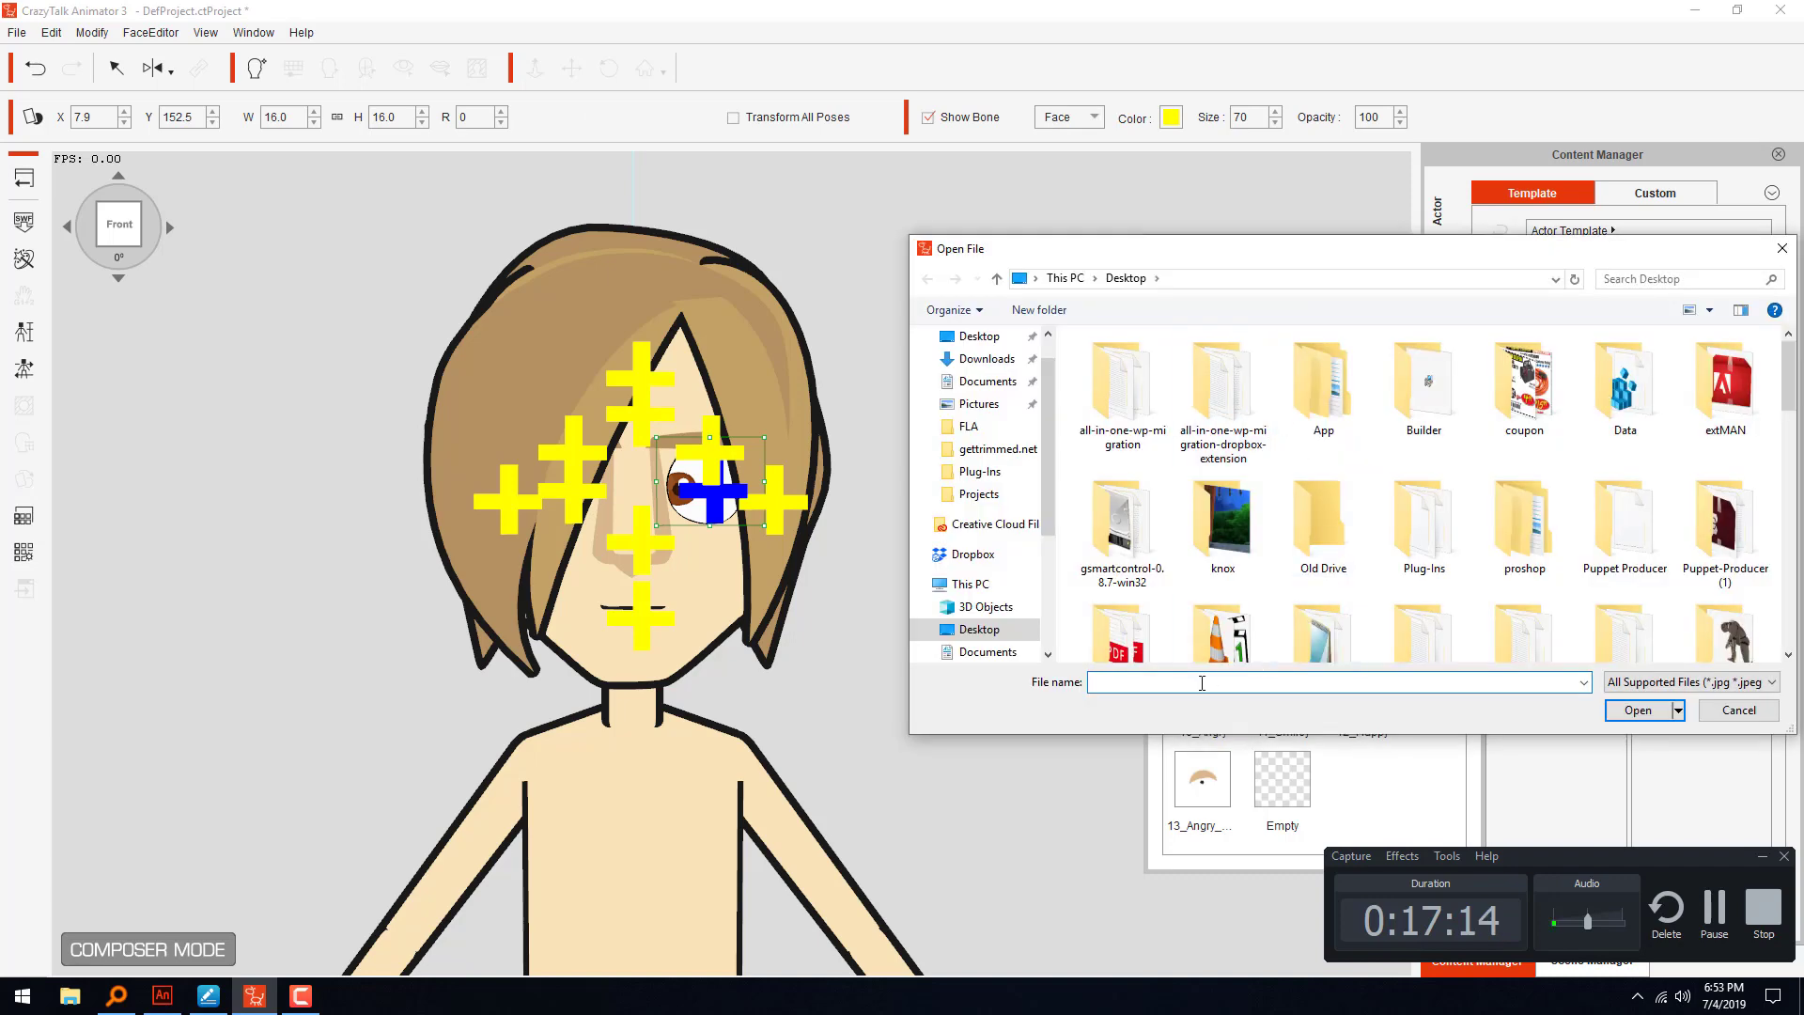
text(eye)
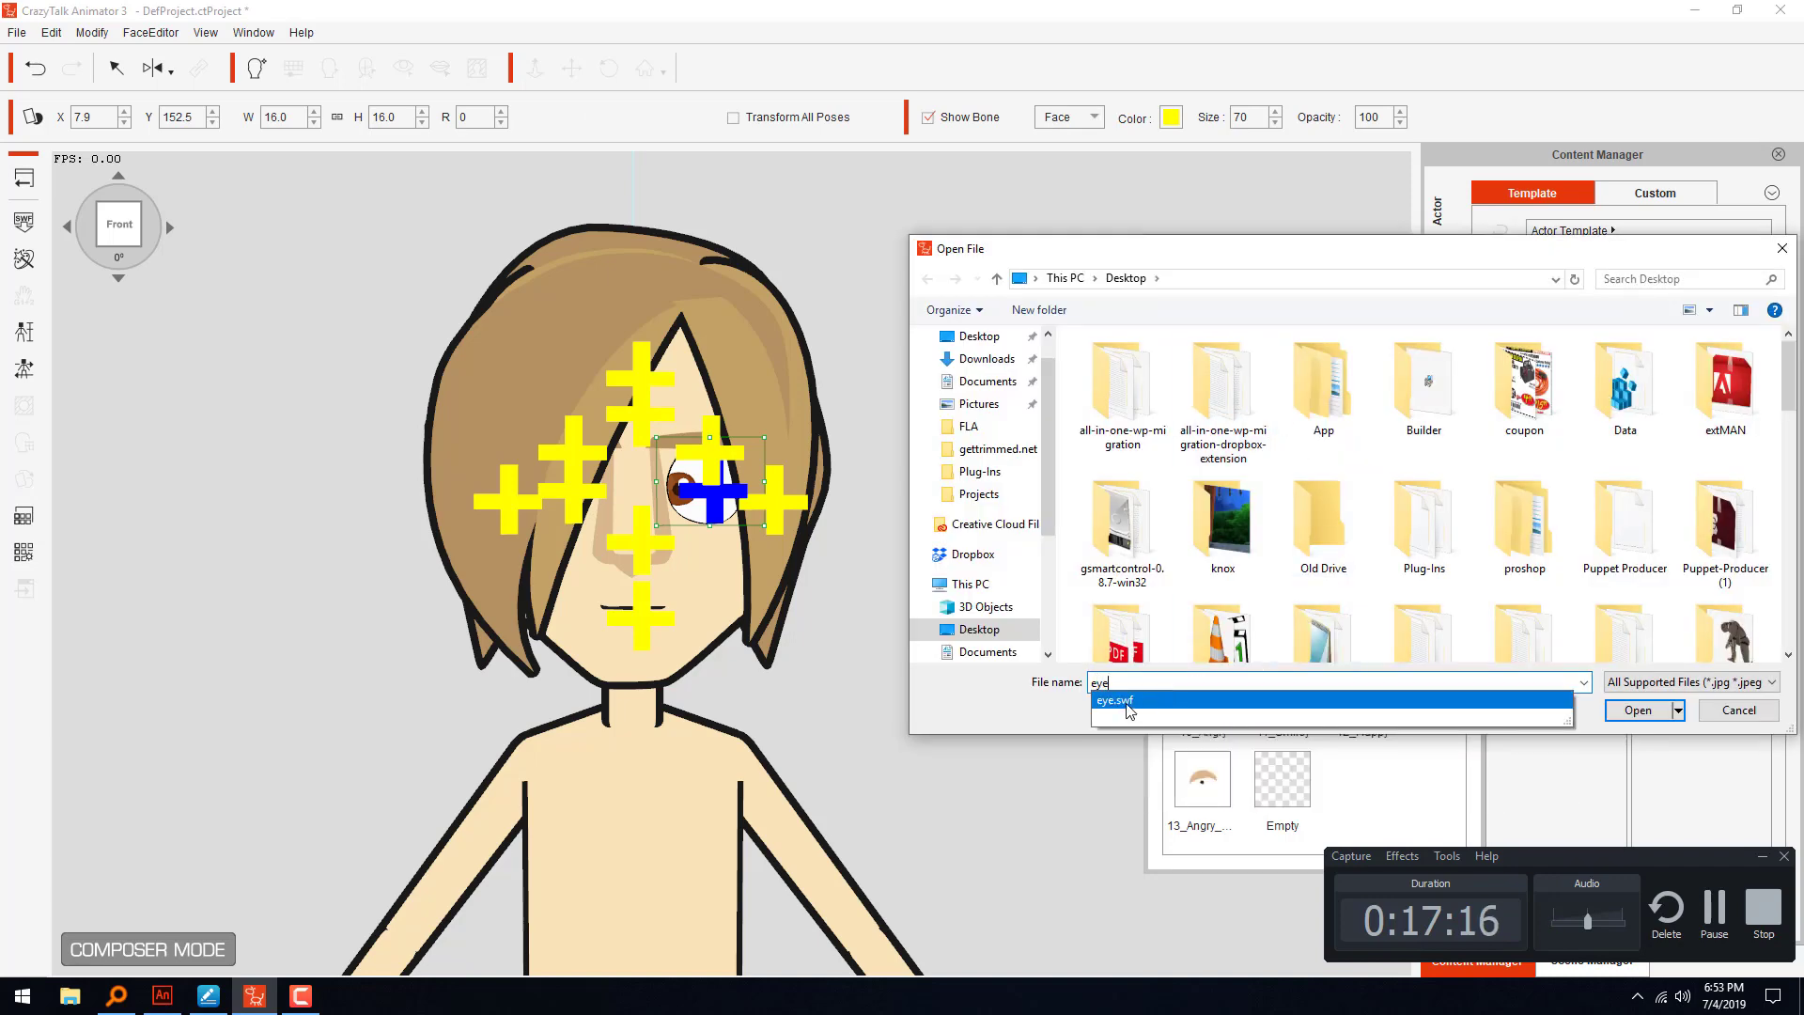
click(1134, 707)
click(1634, 711)
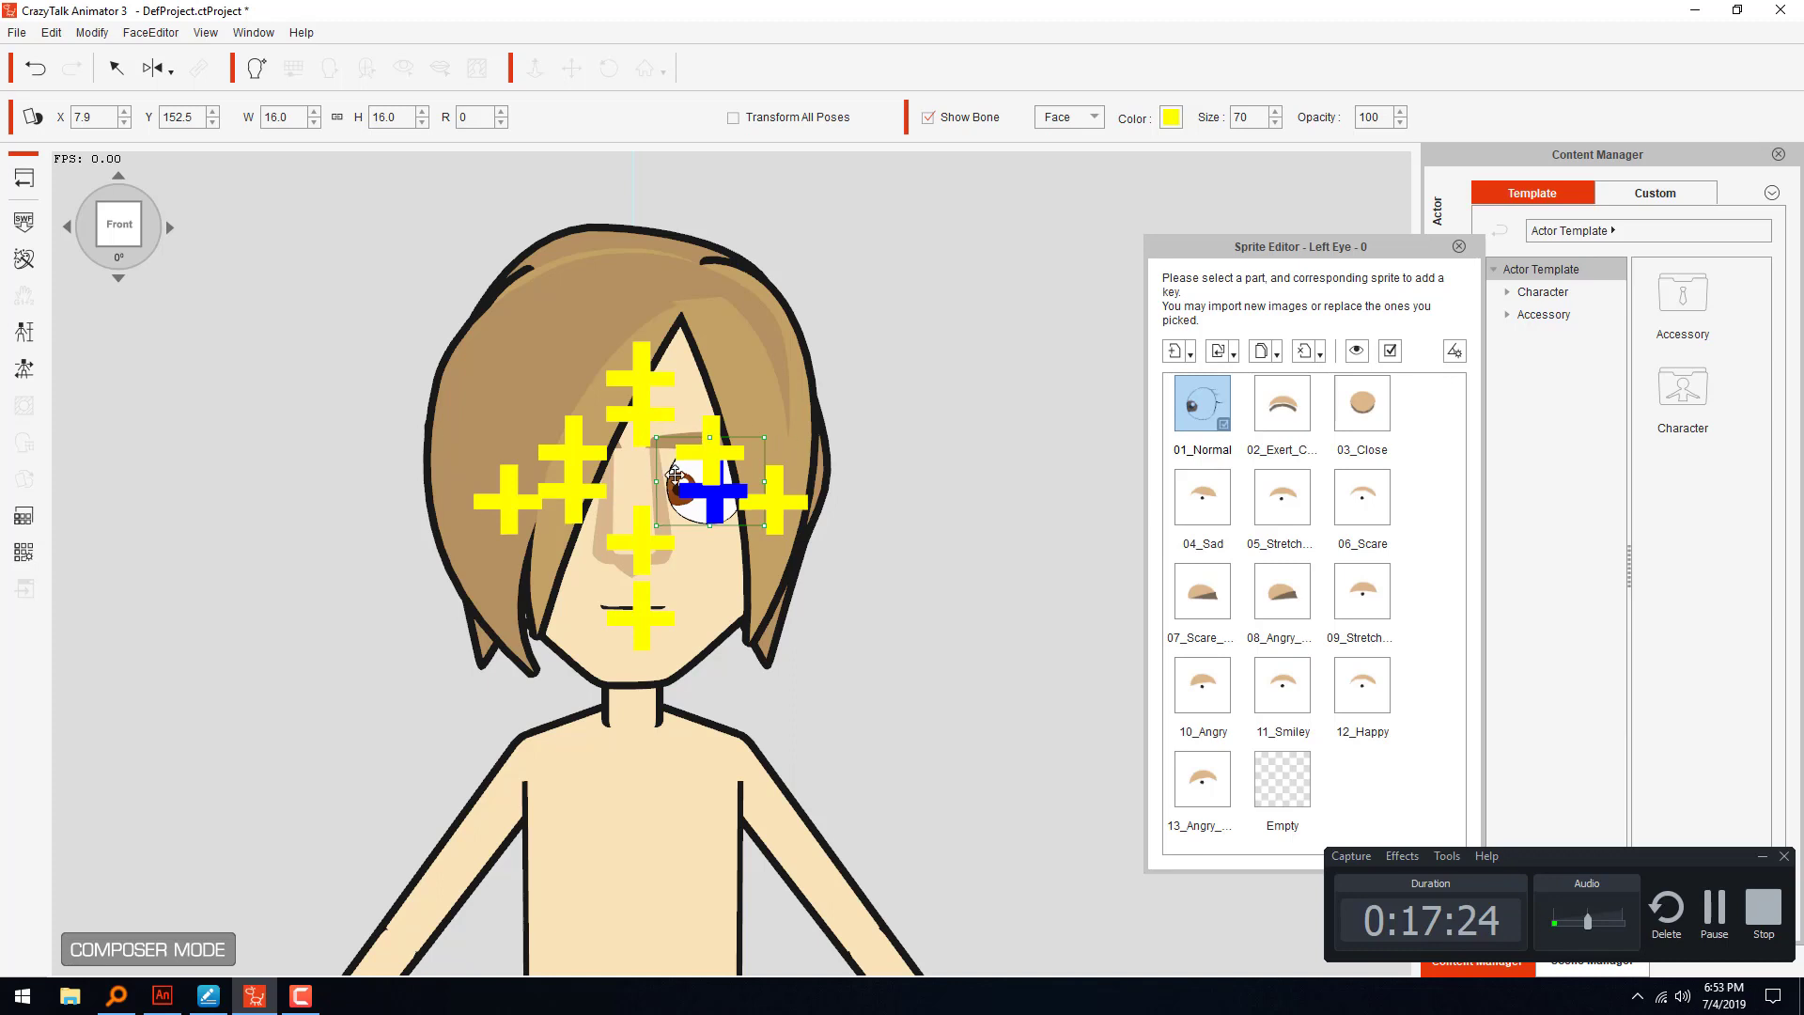
- Preview the Eyeball face motion in the character's calibration, and close the calibration
click(26, 369)
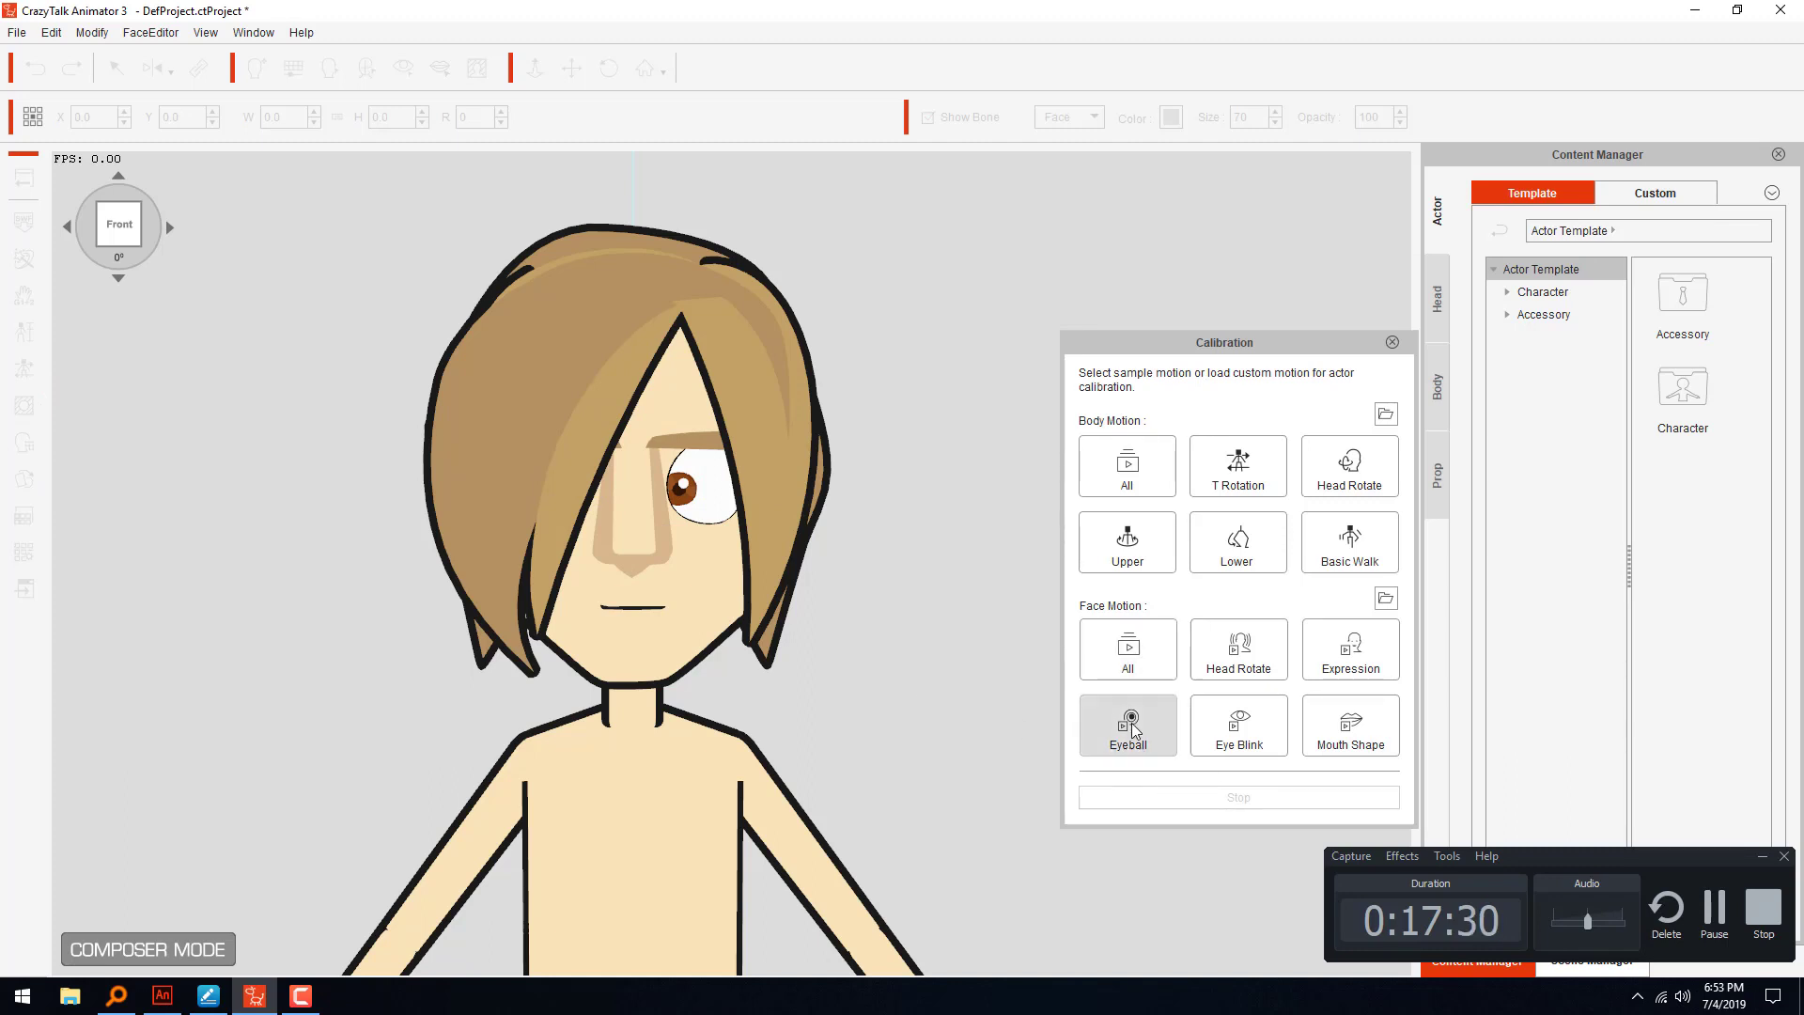
click(1150, 728)
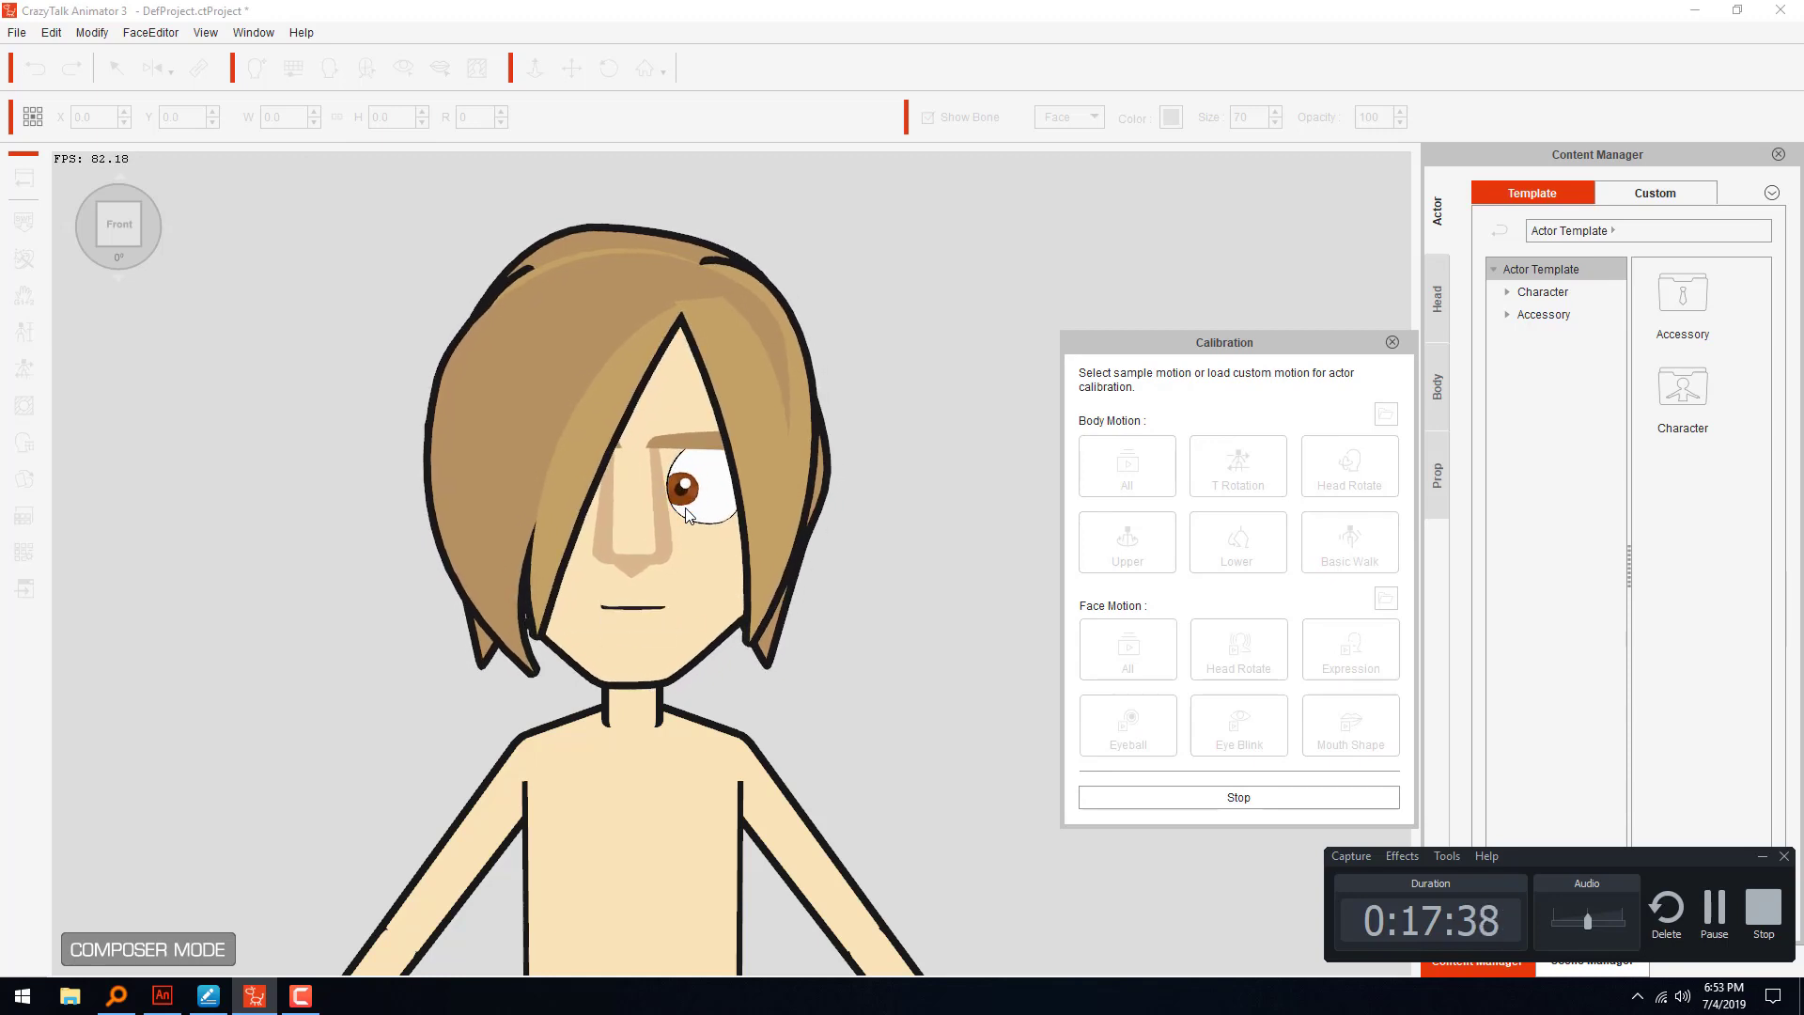
click(1393, 343)
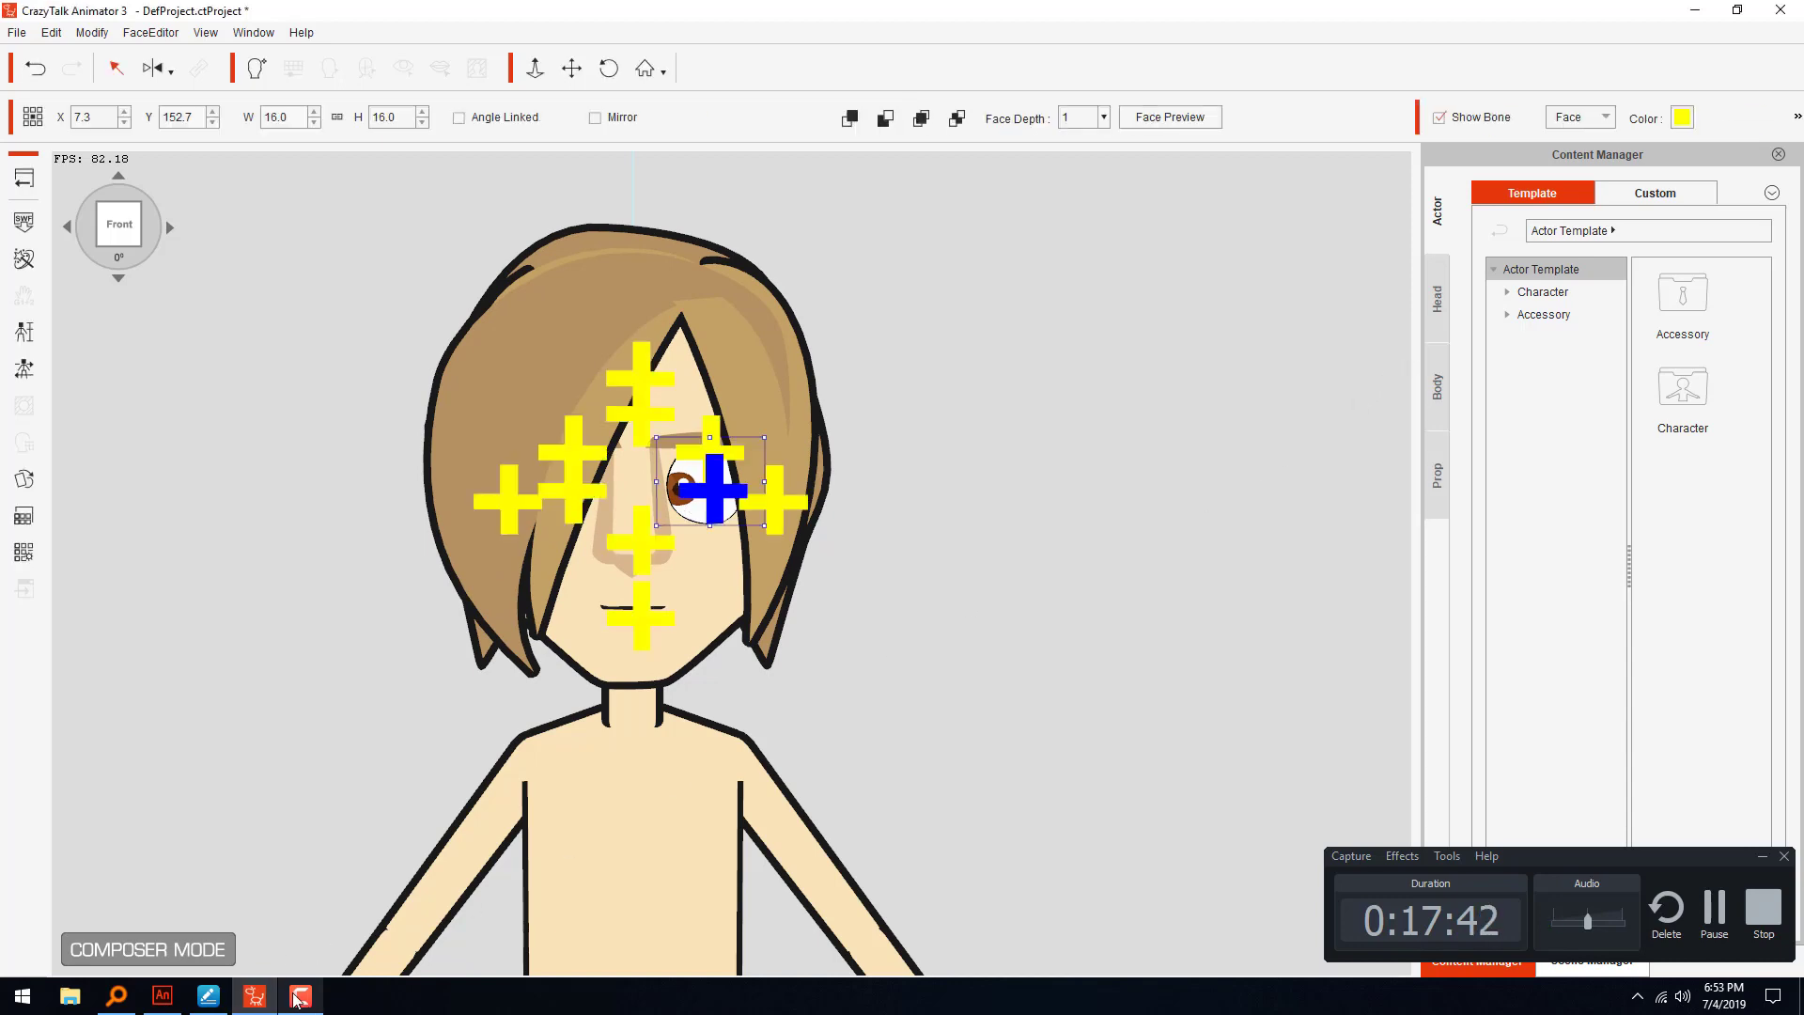
- Switch to Animate, move the iris to the middle of the eye at about X 598, Y 276, and relock the pupil layer
click(161, 995)
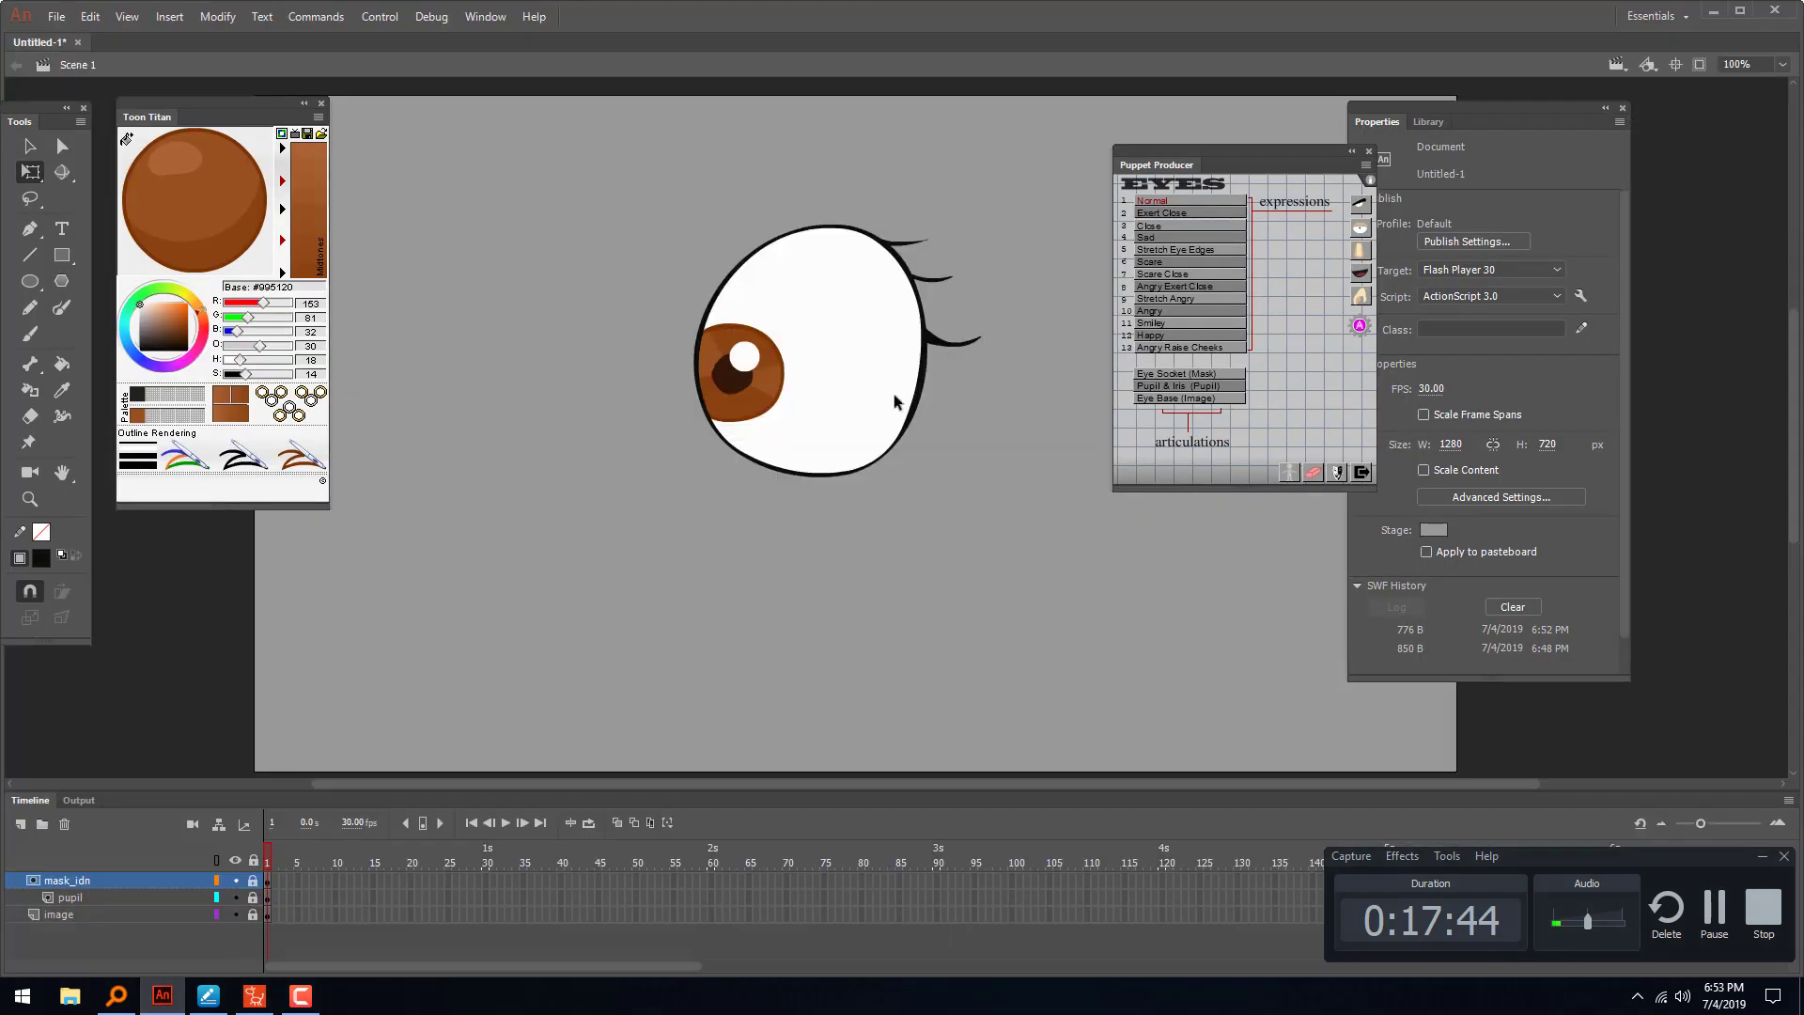
click(253, 897)
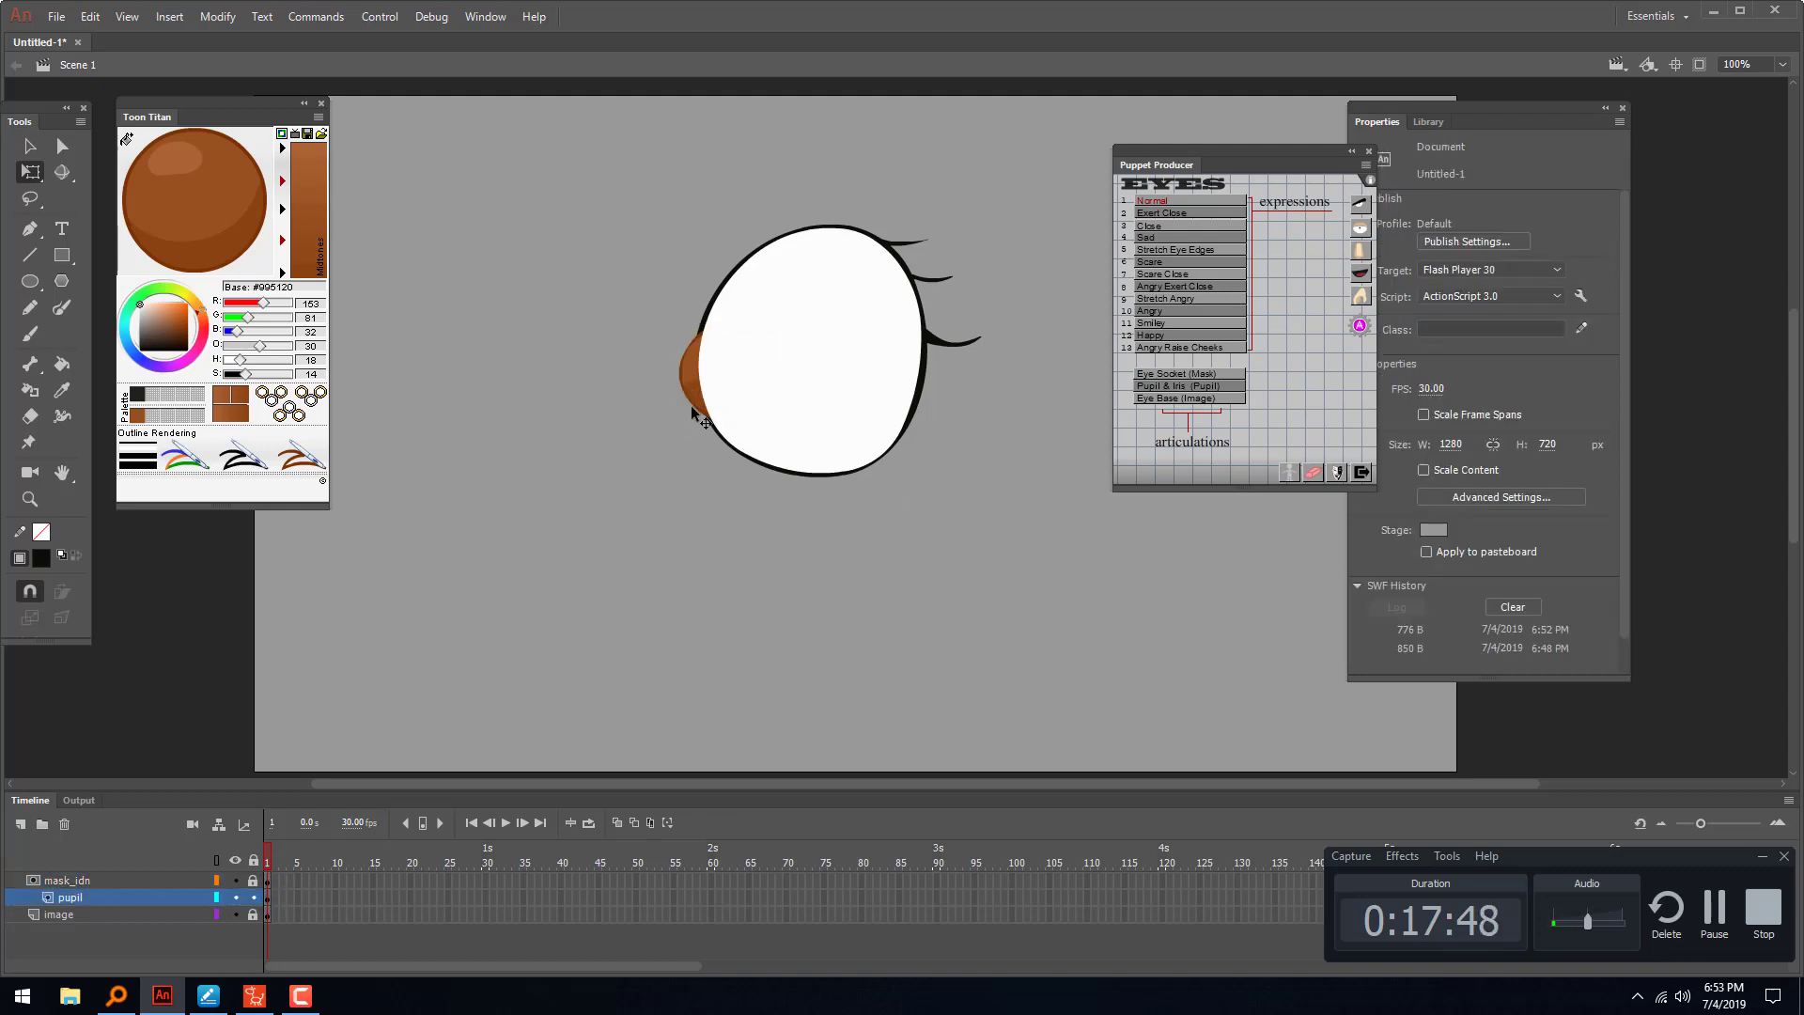
drag(692, 406, 767, 371)
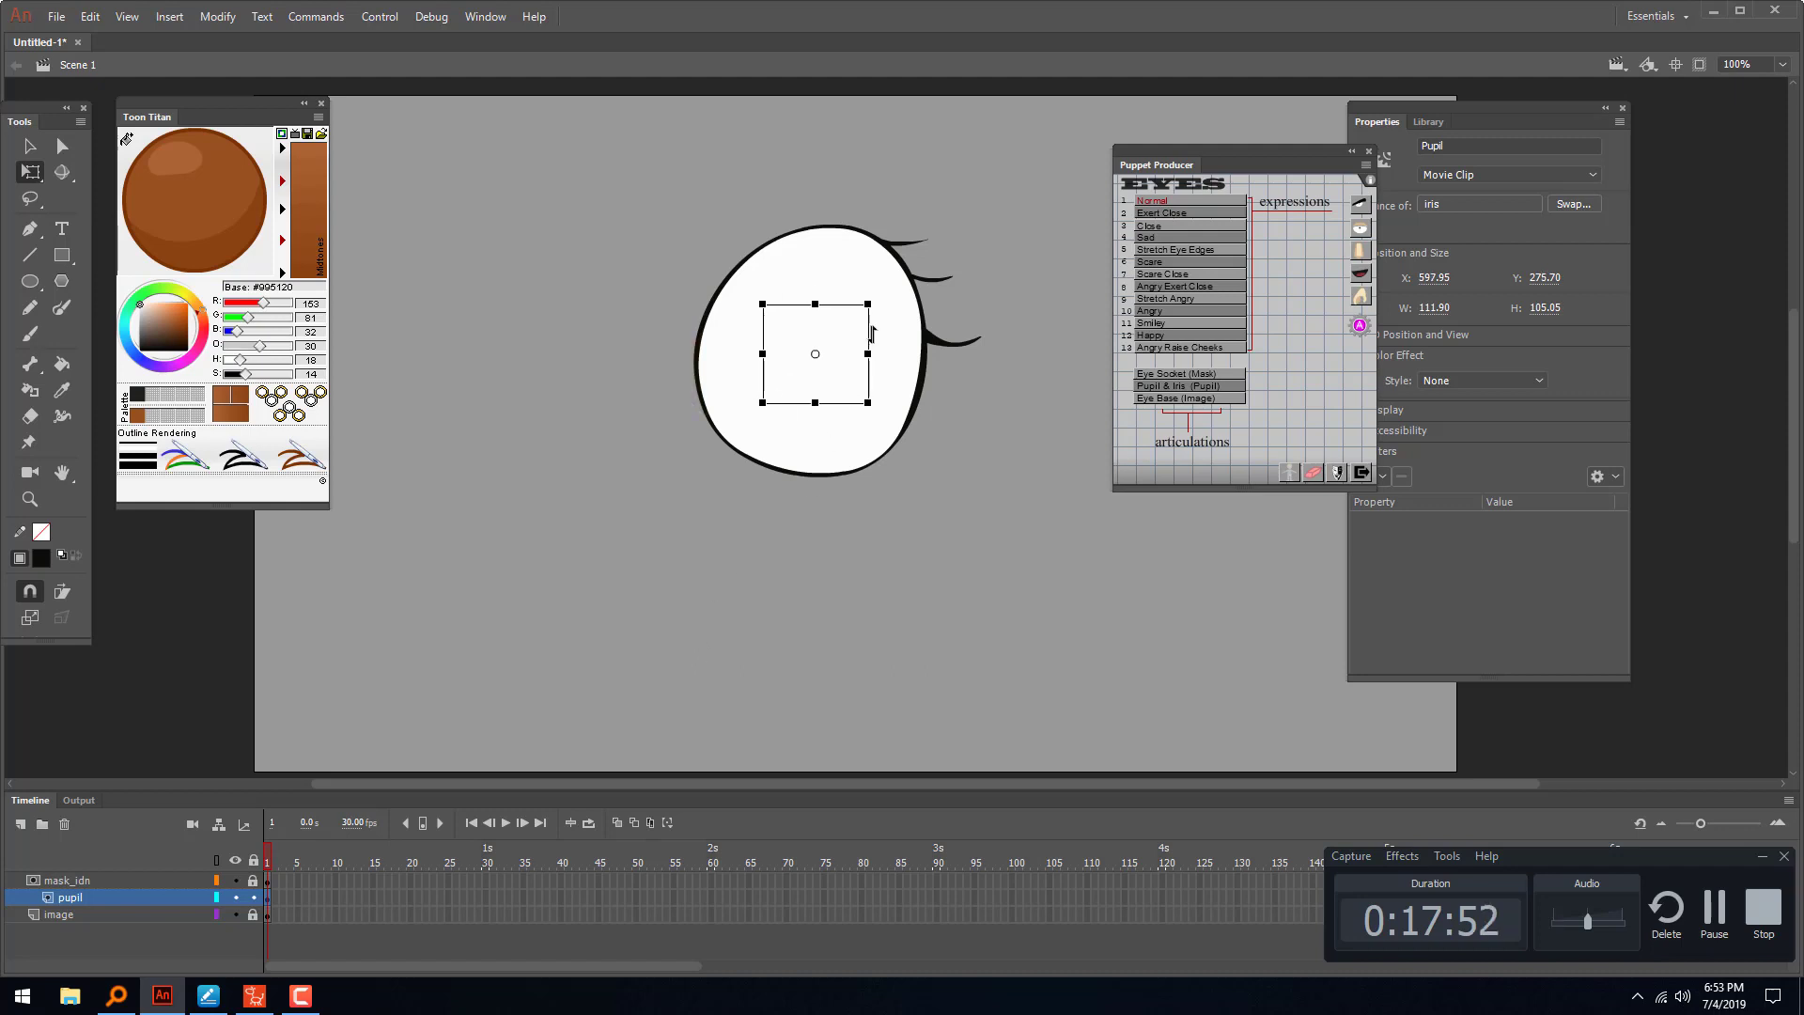
click(554, 674)
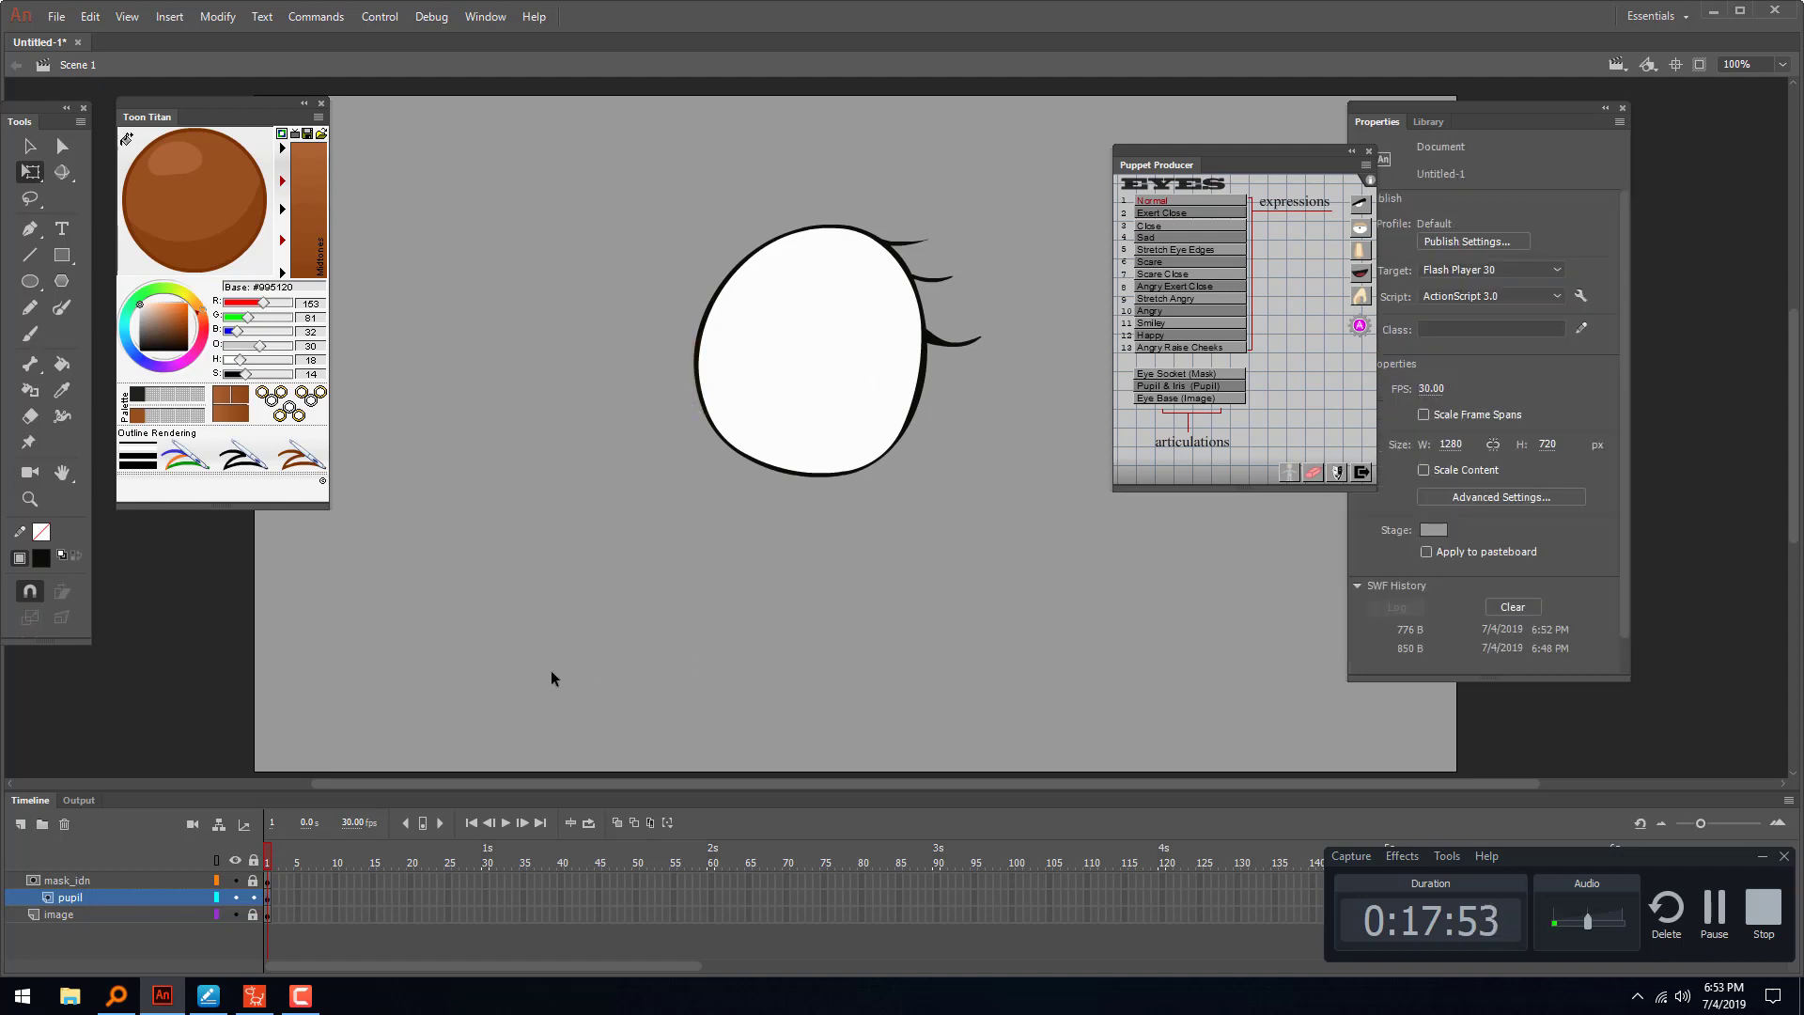
click(253, 898)
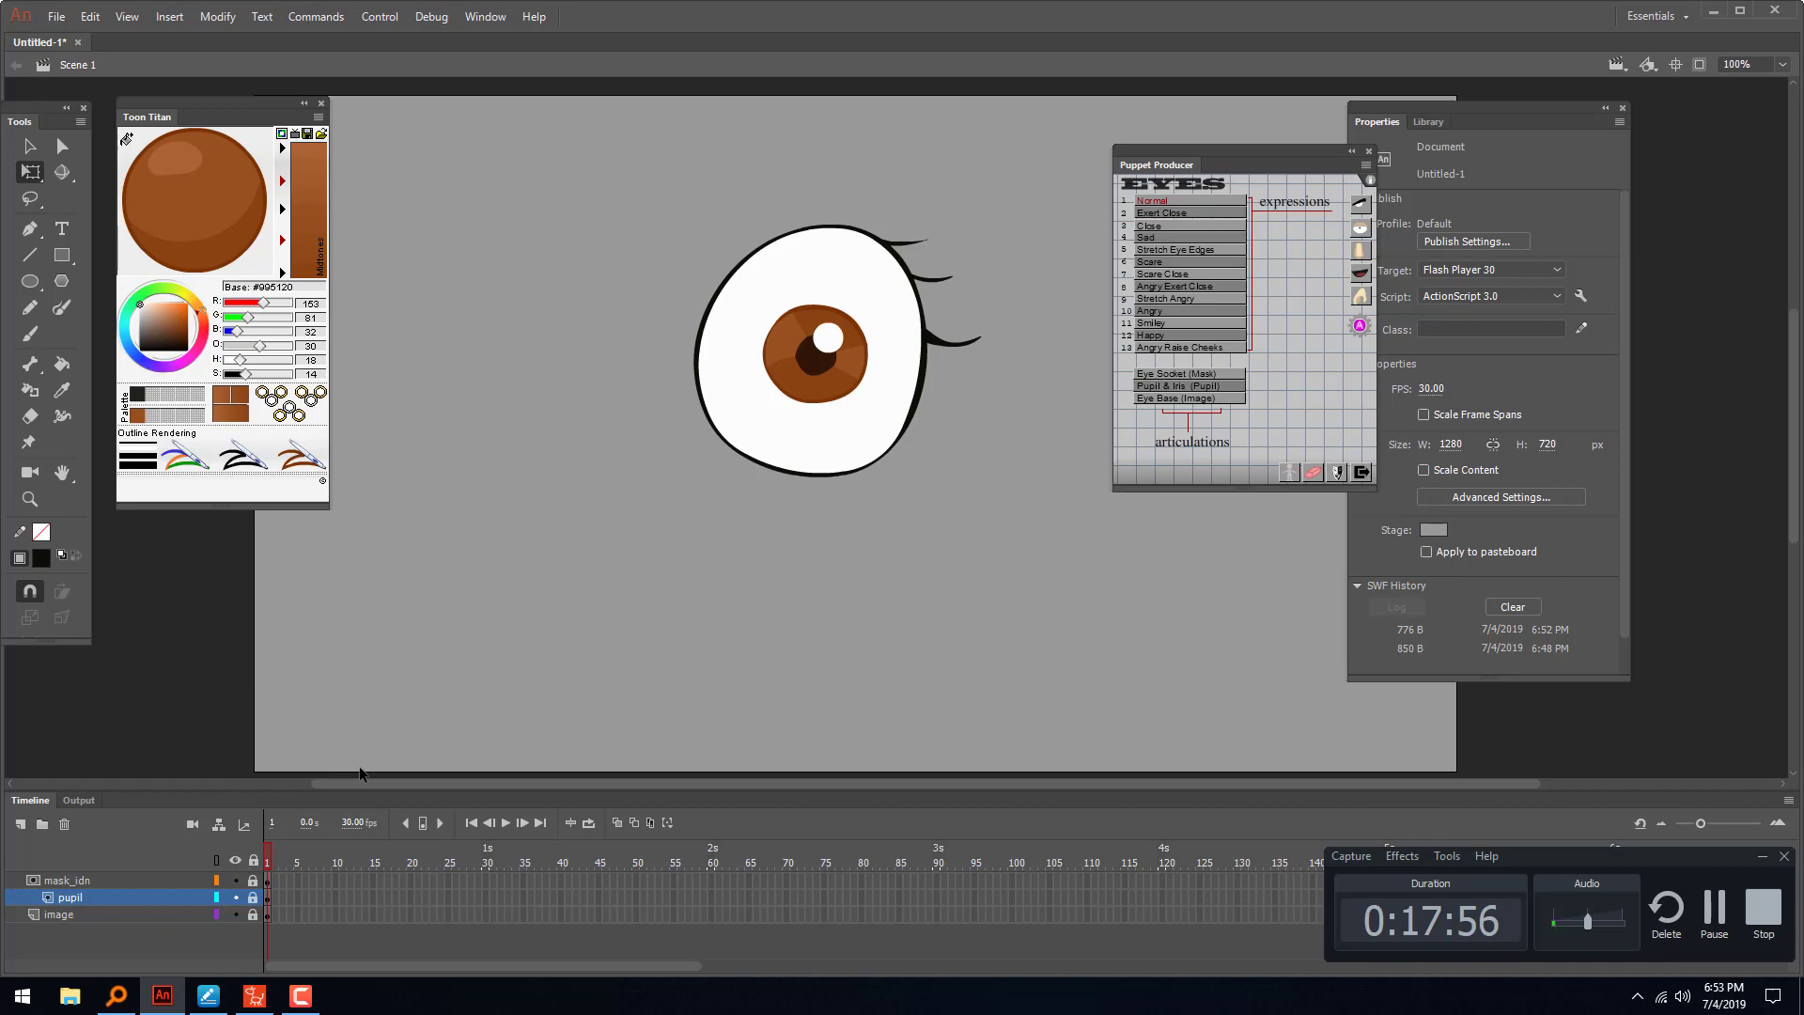
- Export the centred eye as an SWF movie named eye-left to the Desktop
key(ctrl+alt+shift+s)
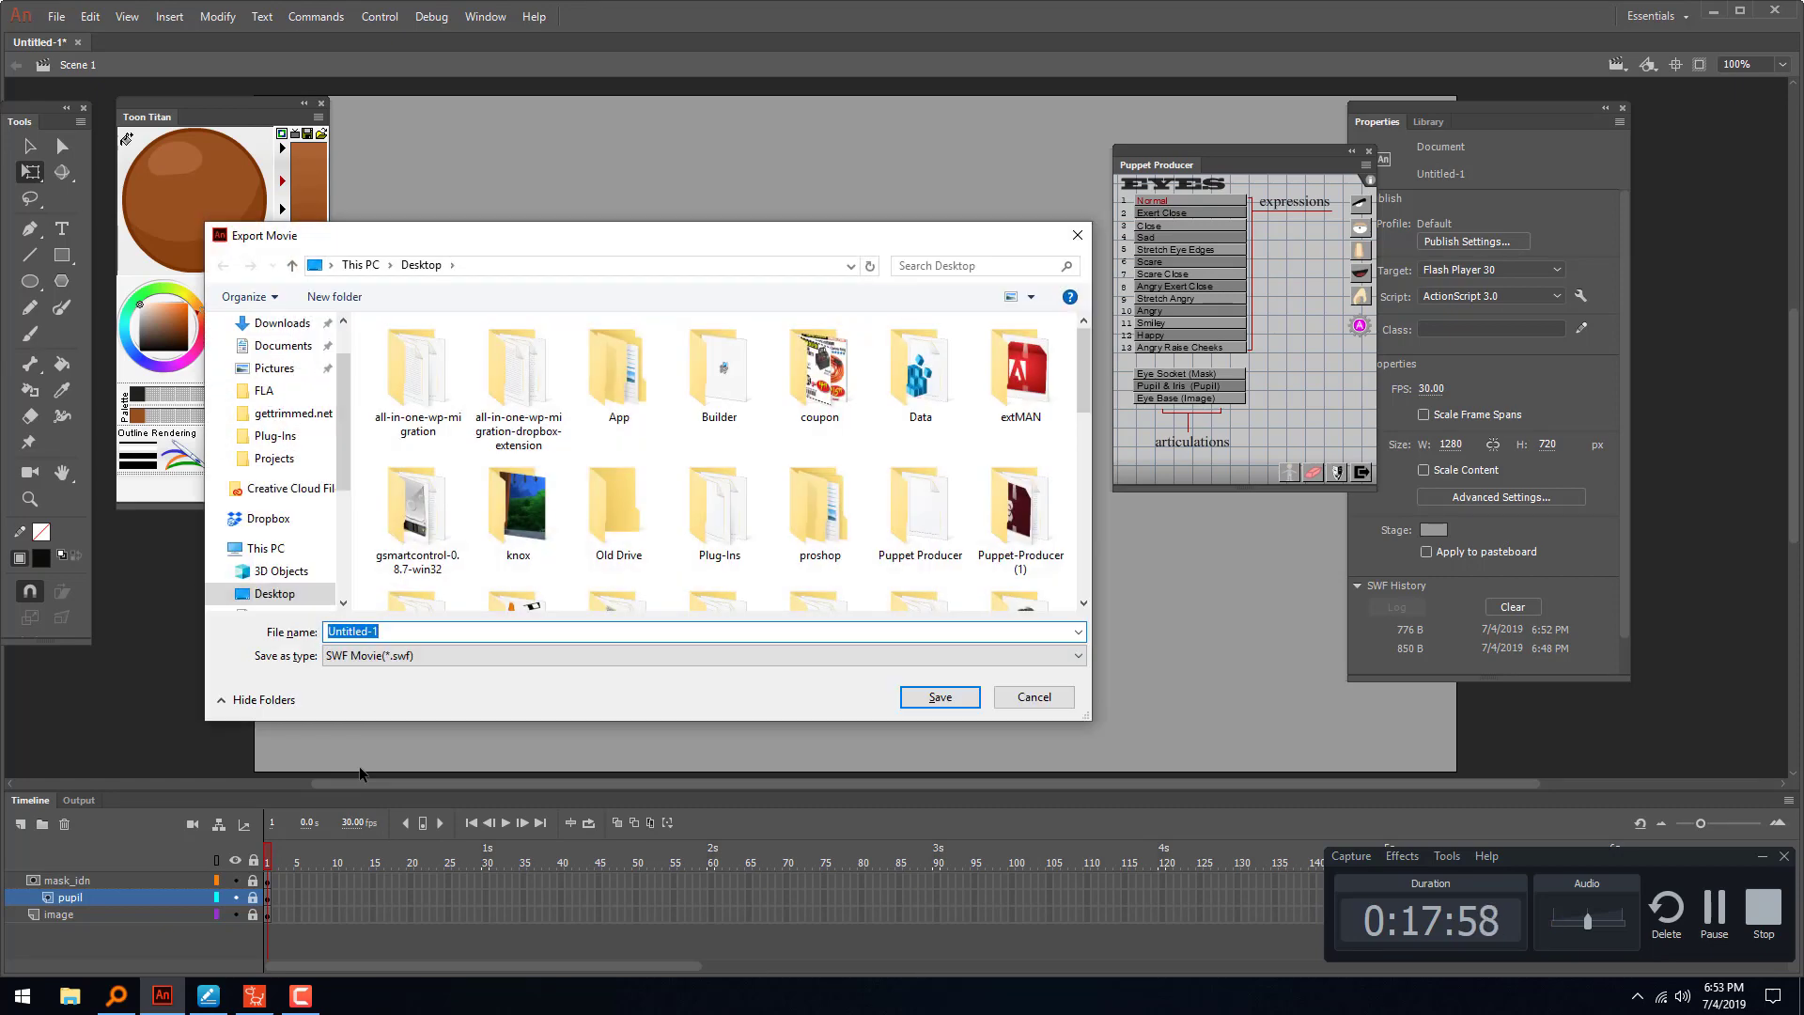
text(eye)
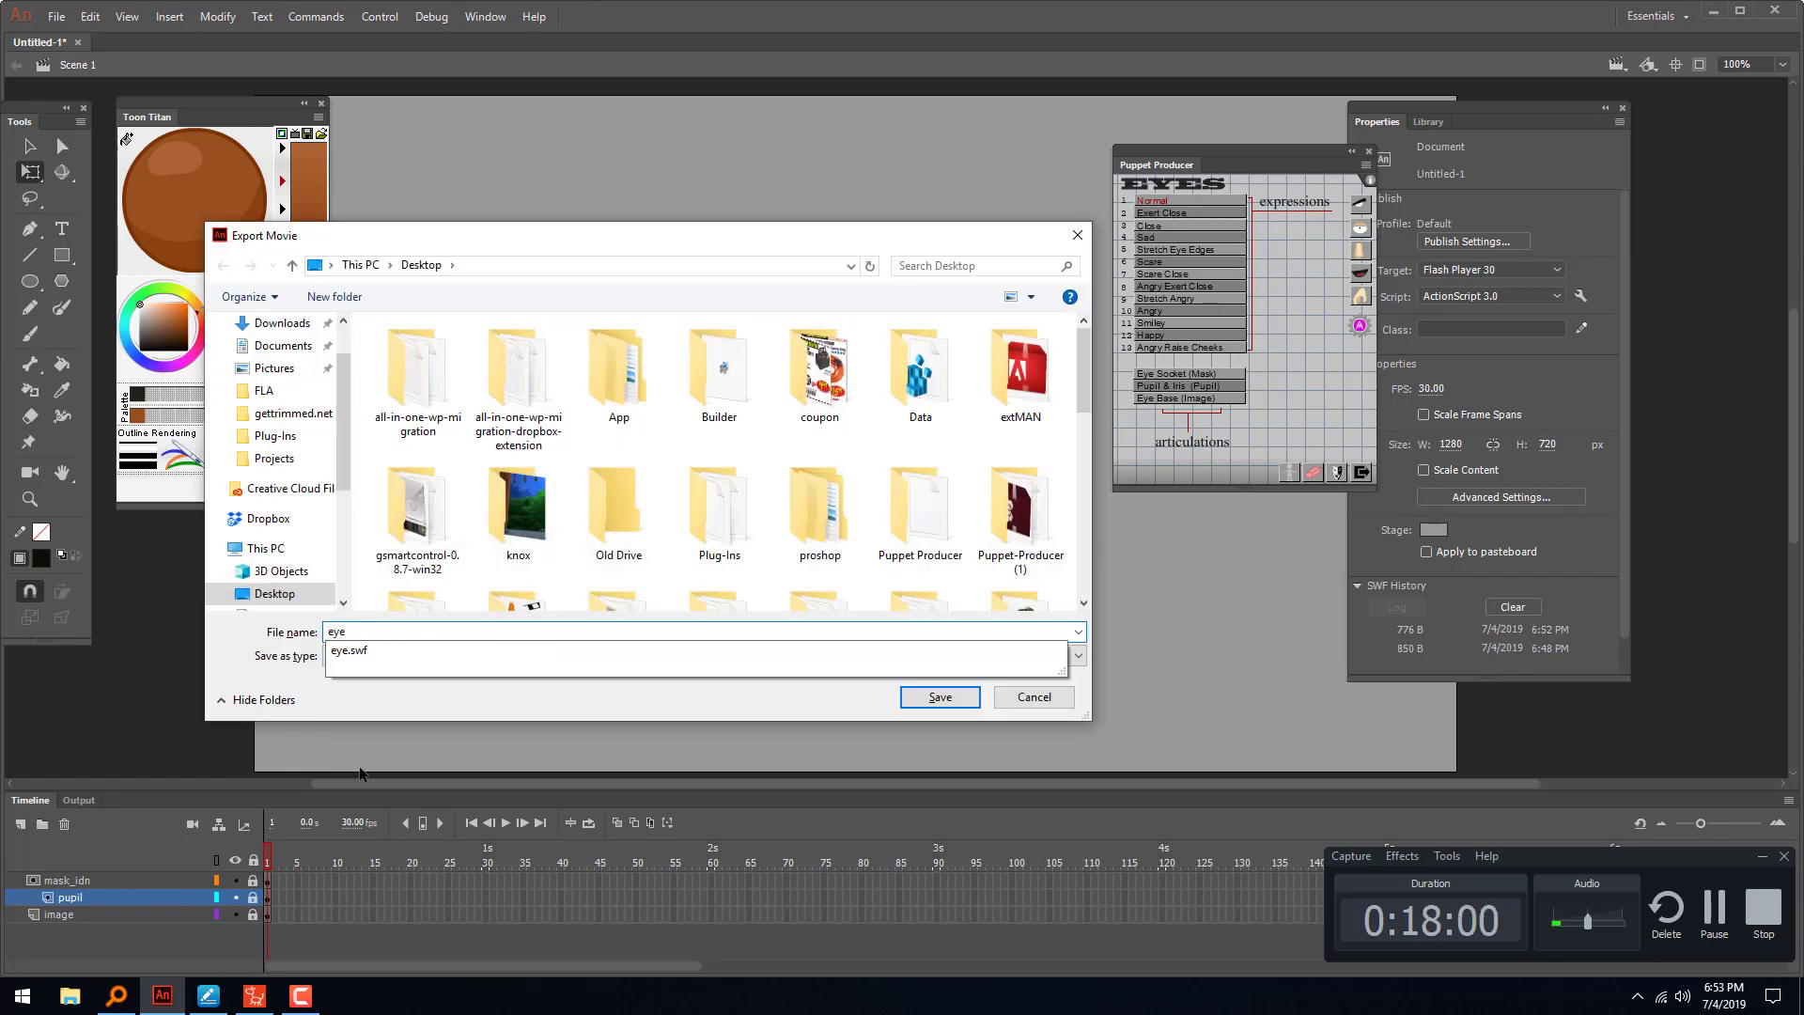
text(-)
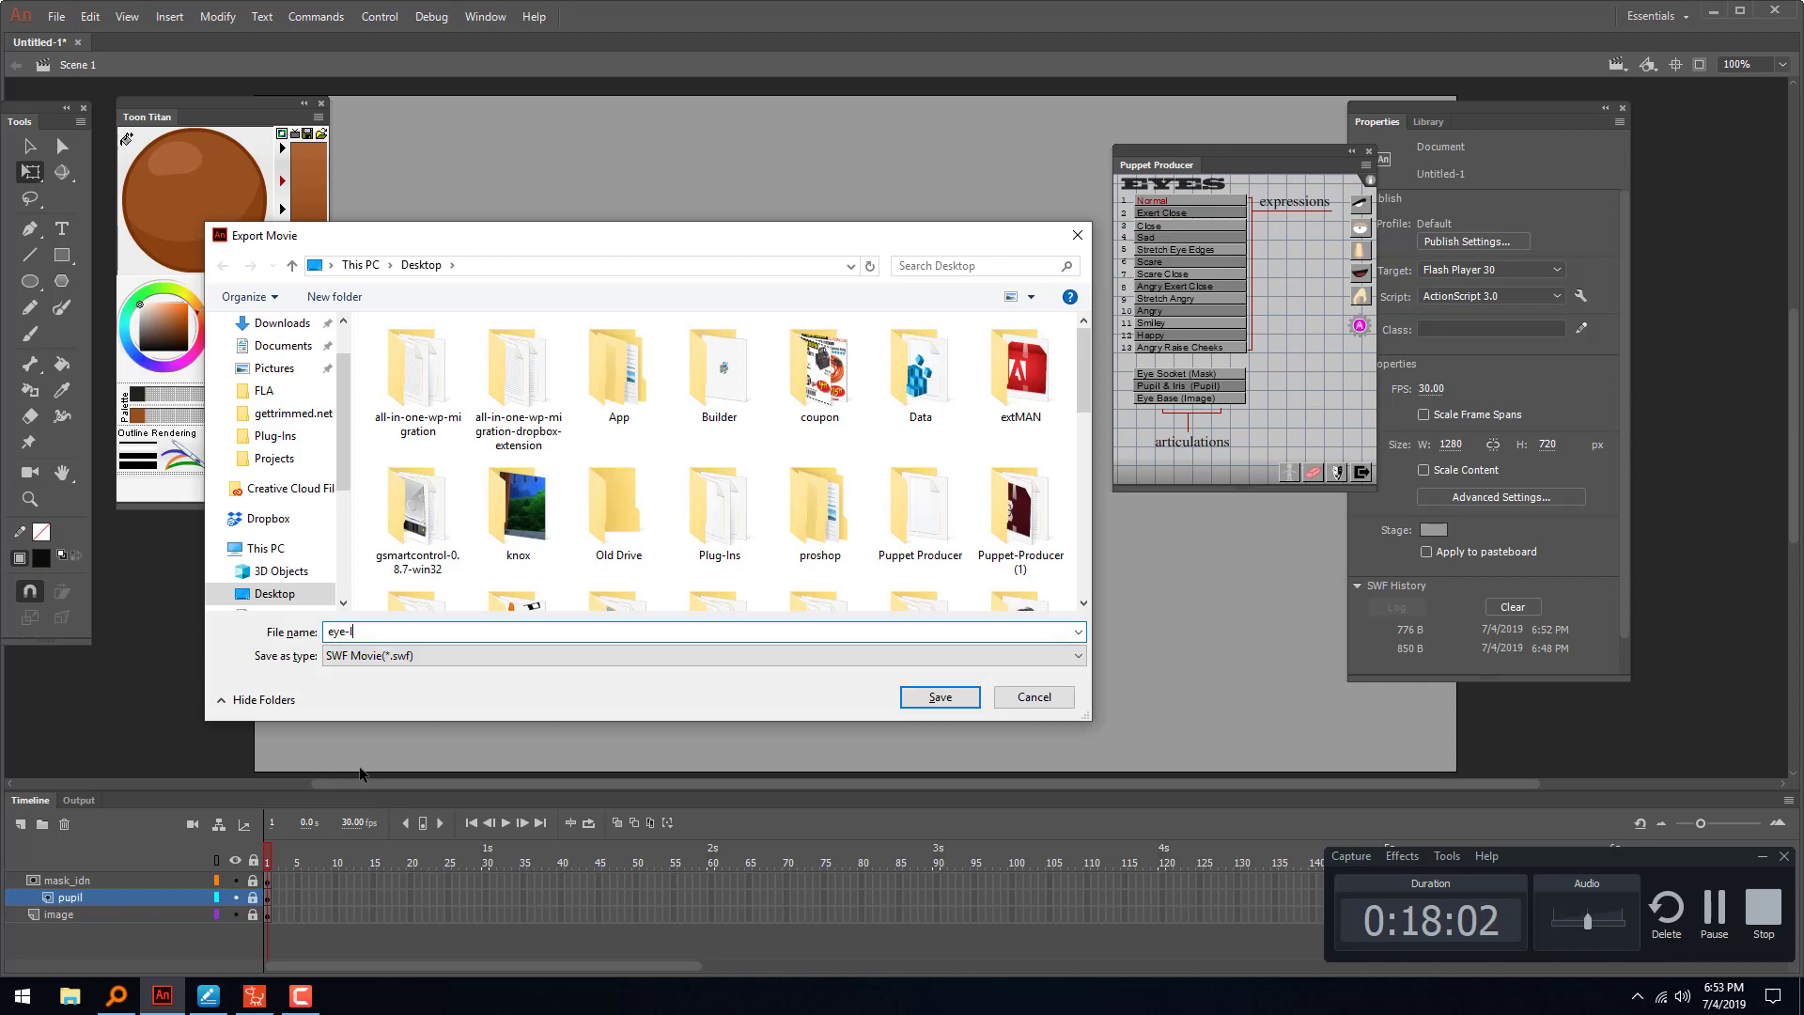
text(left)
key(Return)
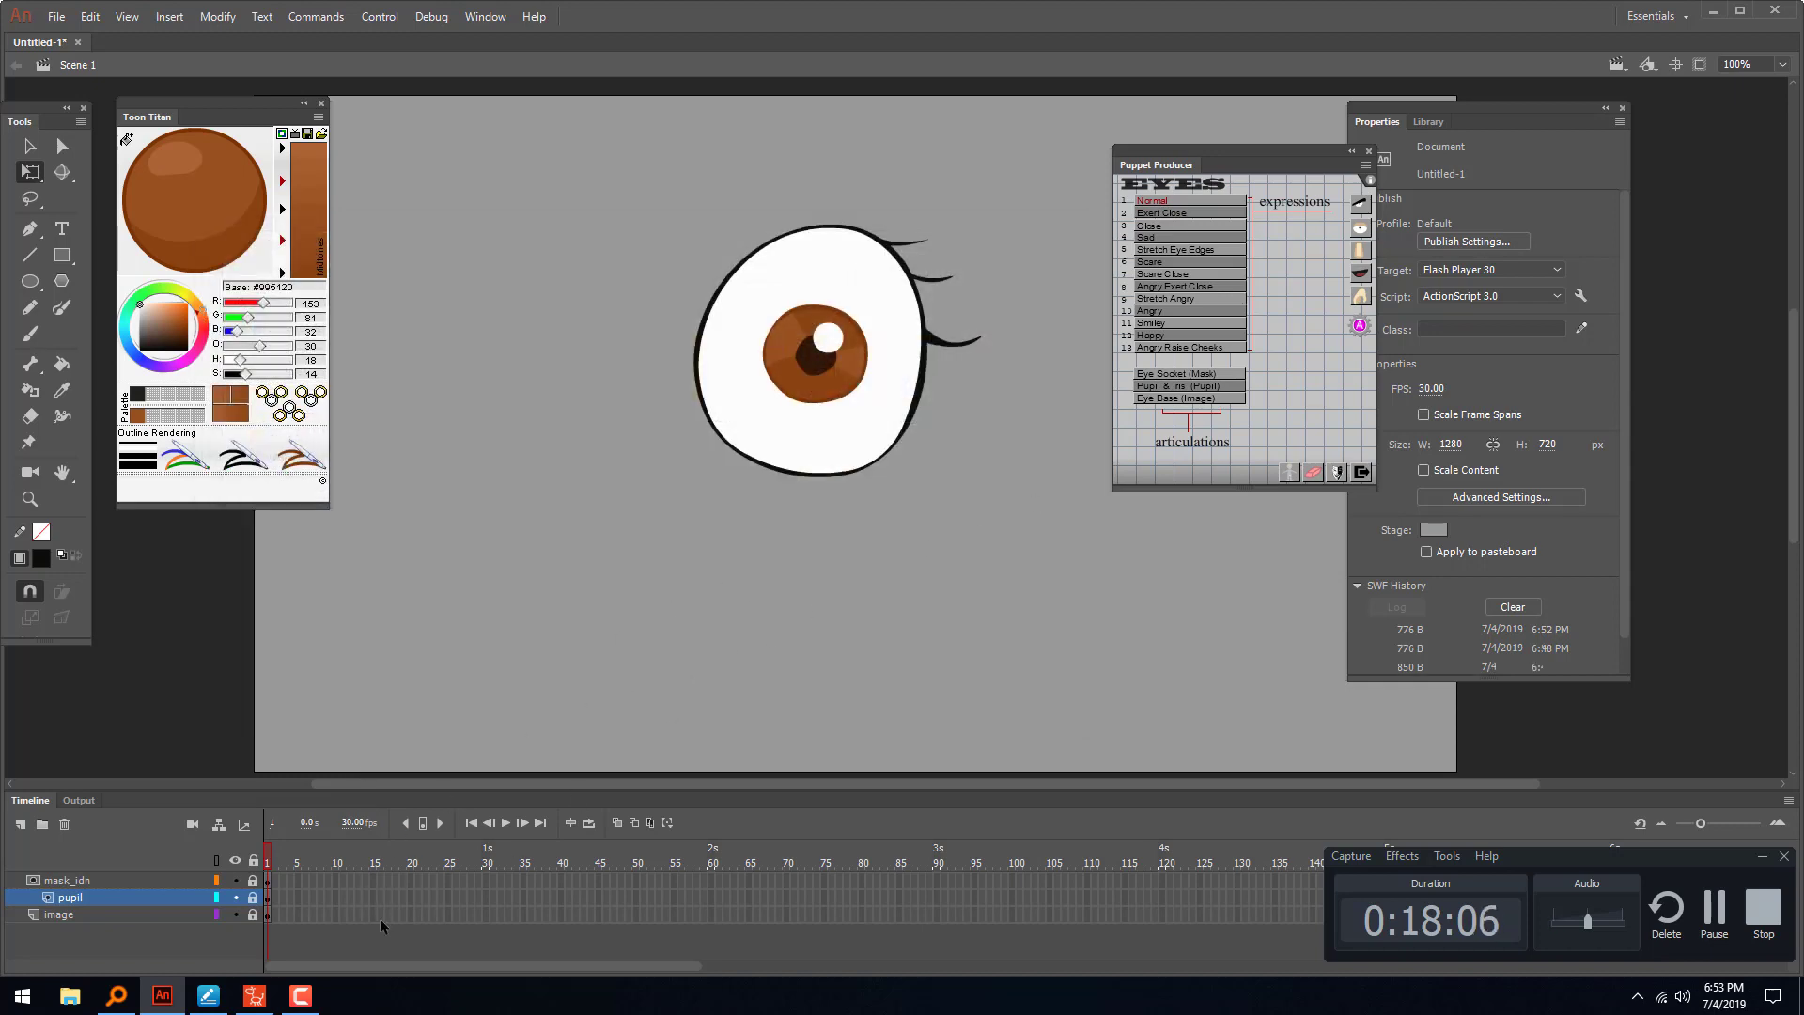
- Switch to CrazyTalk Animator 3 and replace the left eye's 01_Normal sprite with eye-left.swf from the Desktop
click(254, 995)
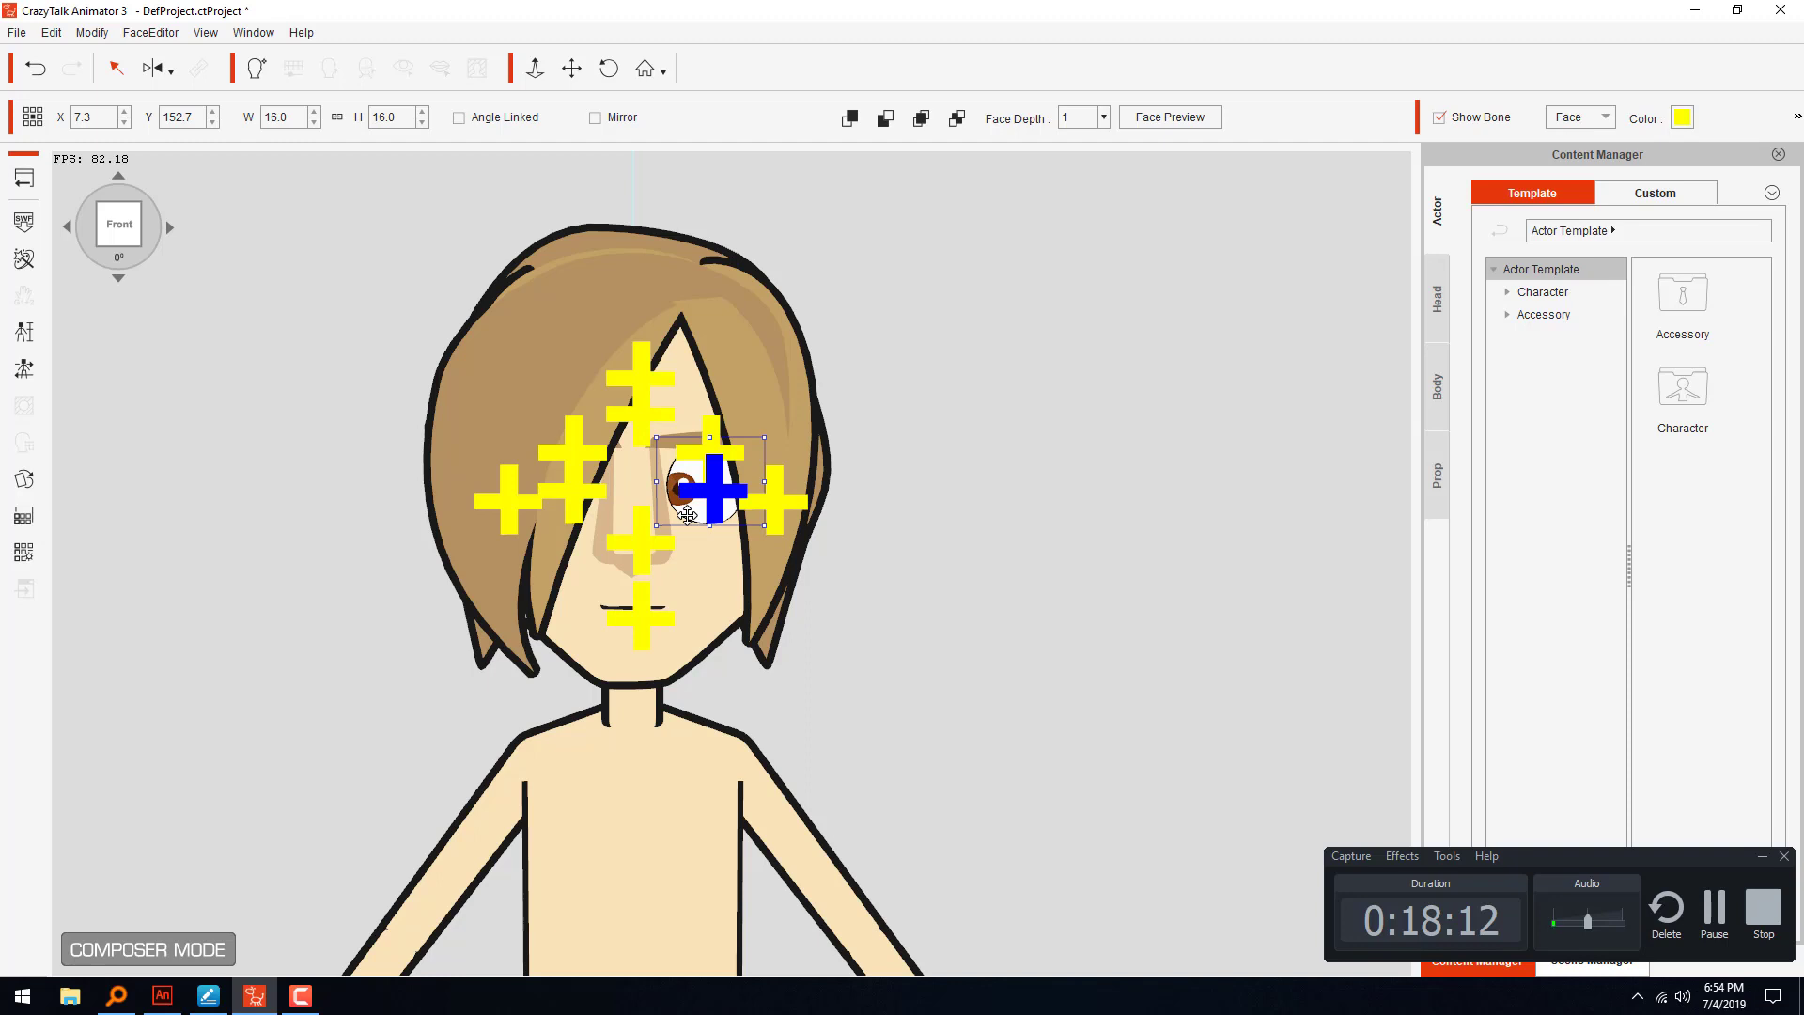
click(25, 479)
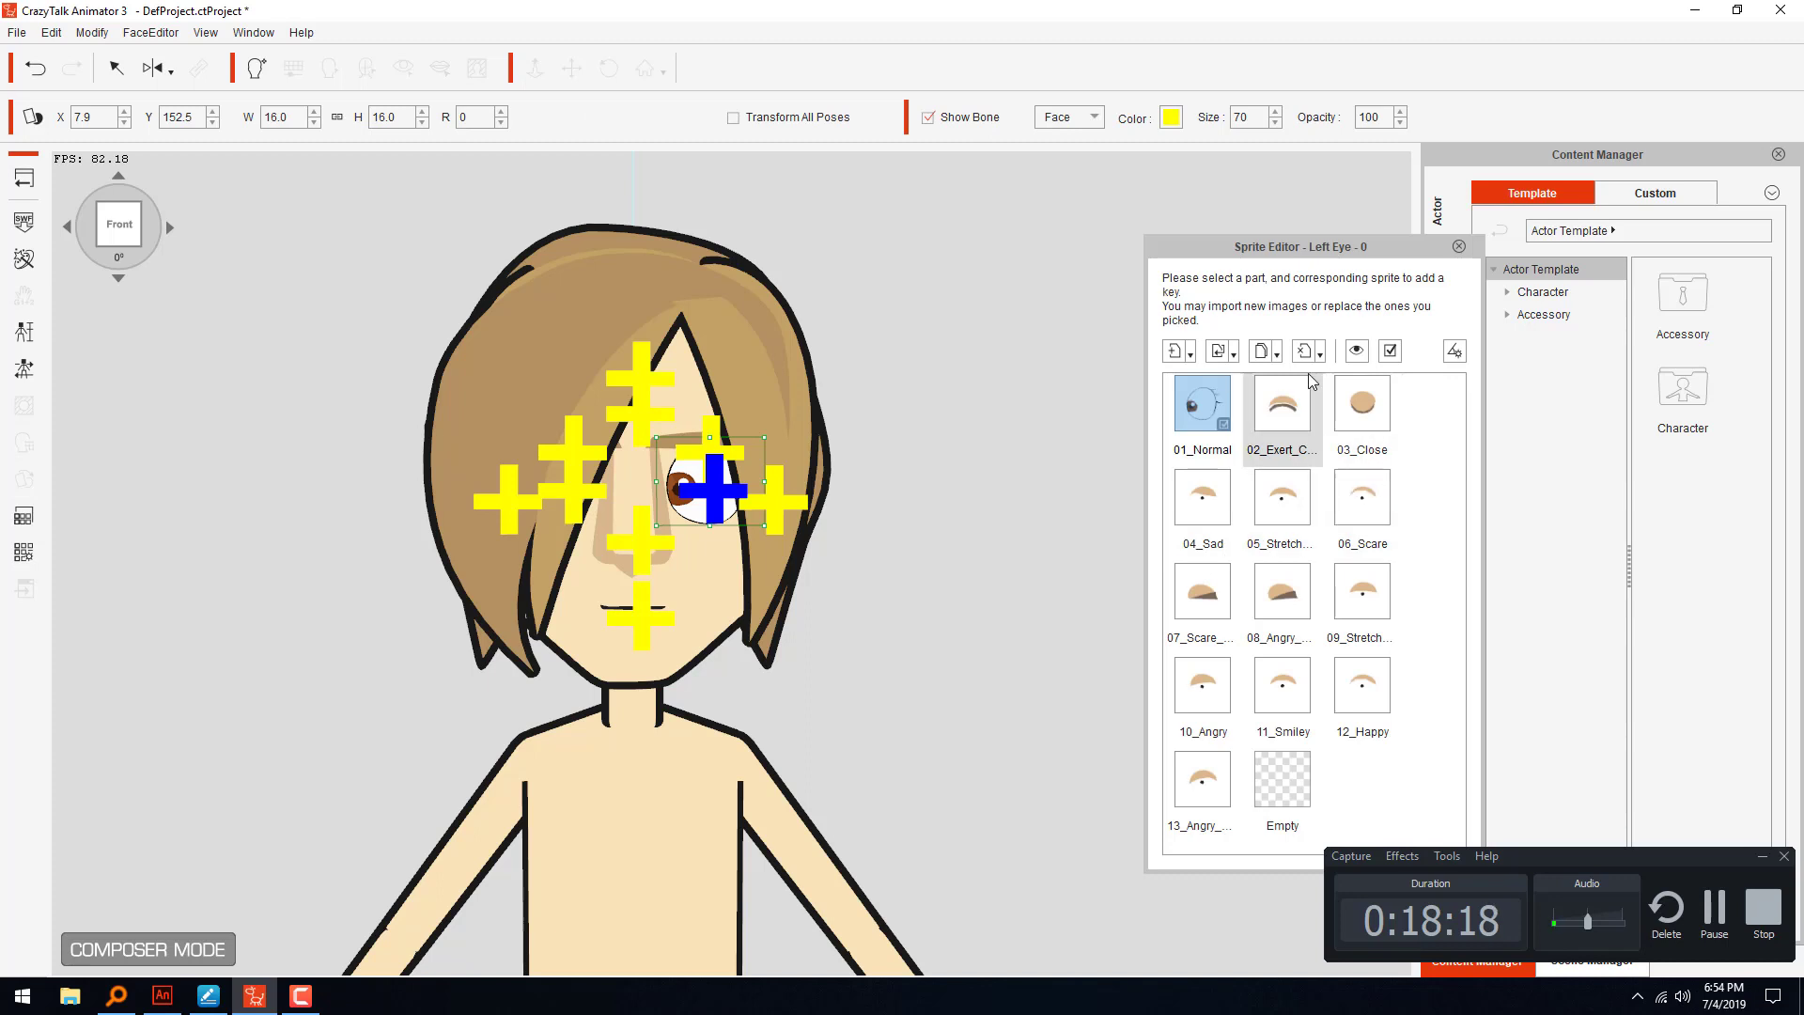
click(1234, 425)
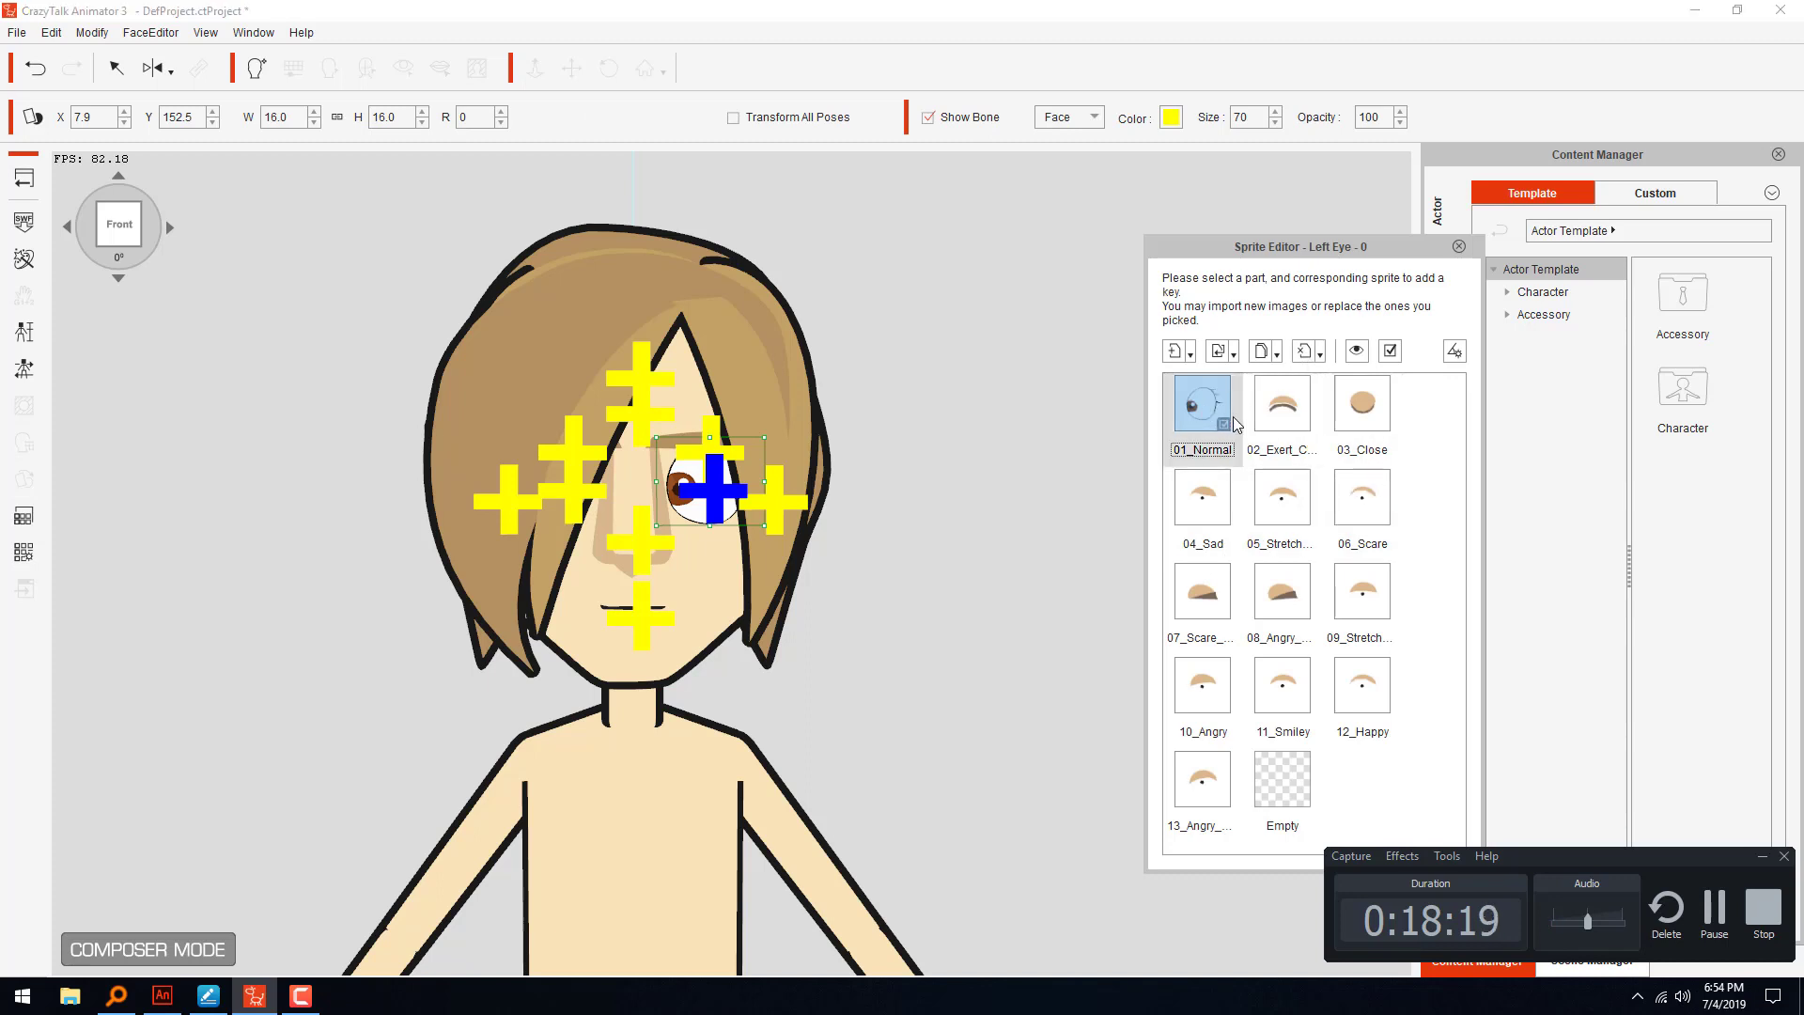
click(1220, 355)
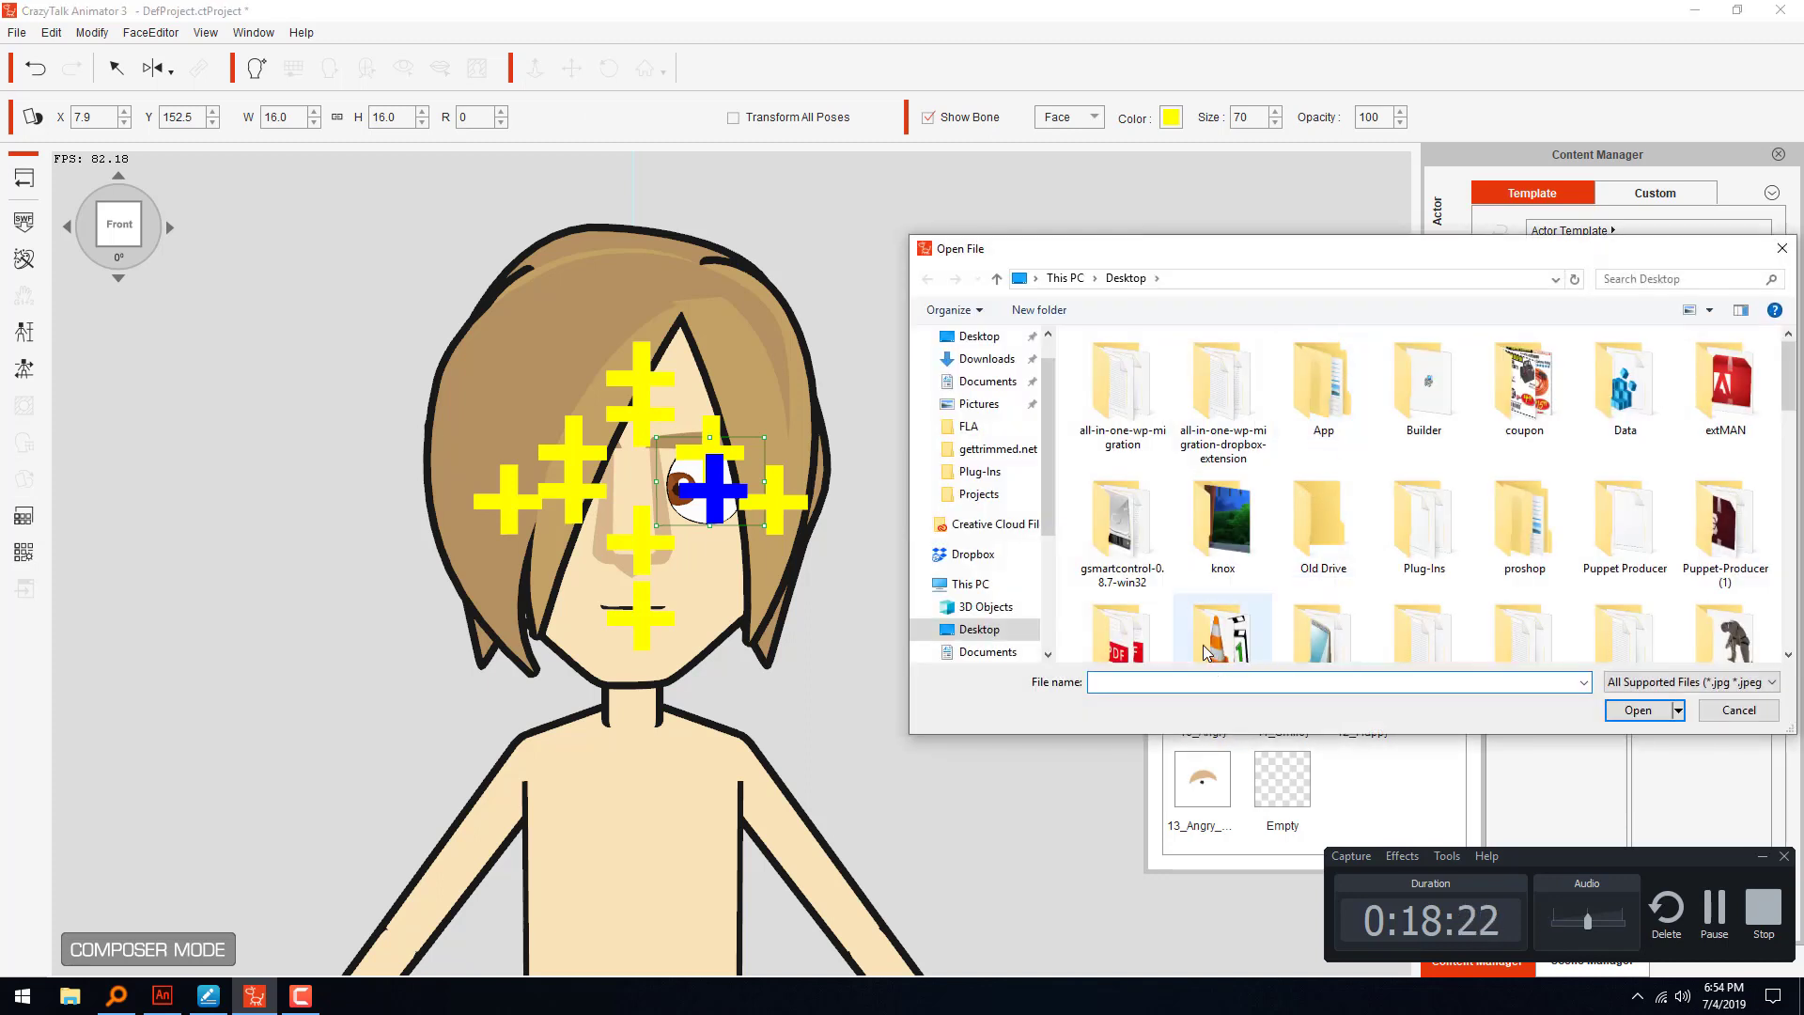
text(eye)
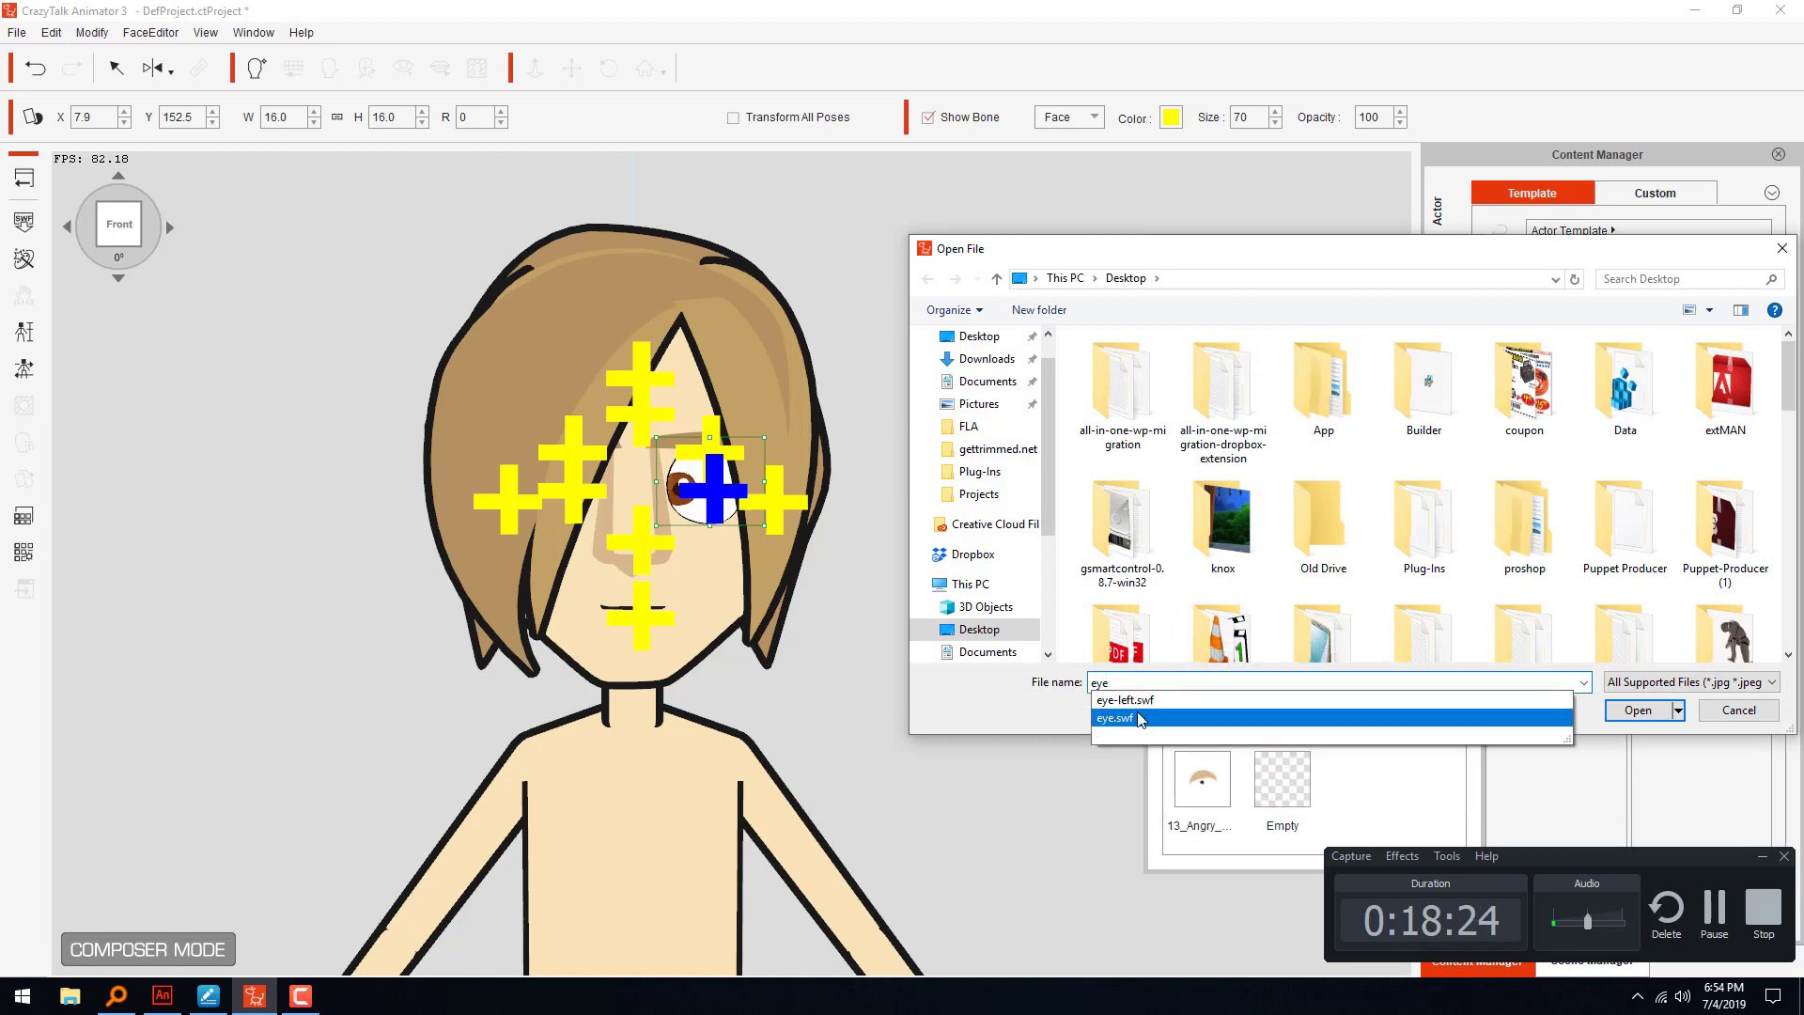
click(1288, 707)
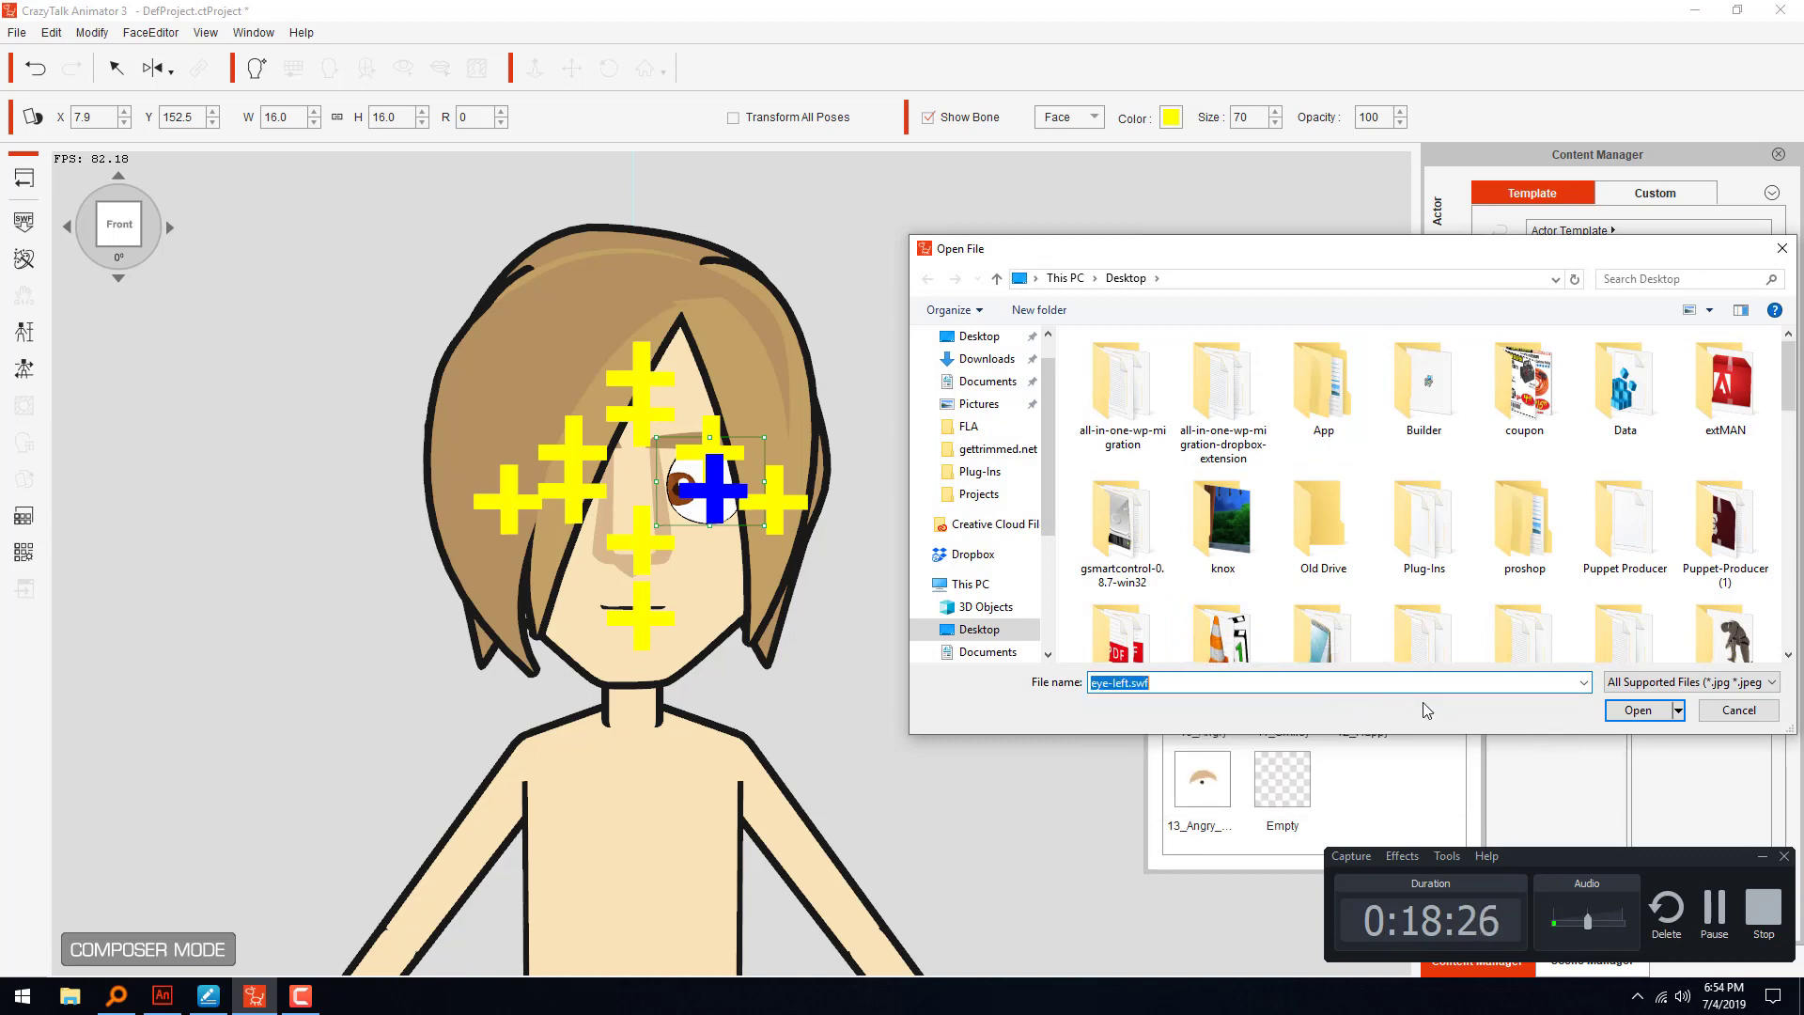
click(1618, 714)
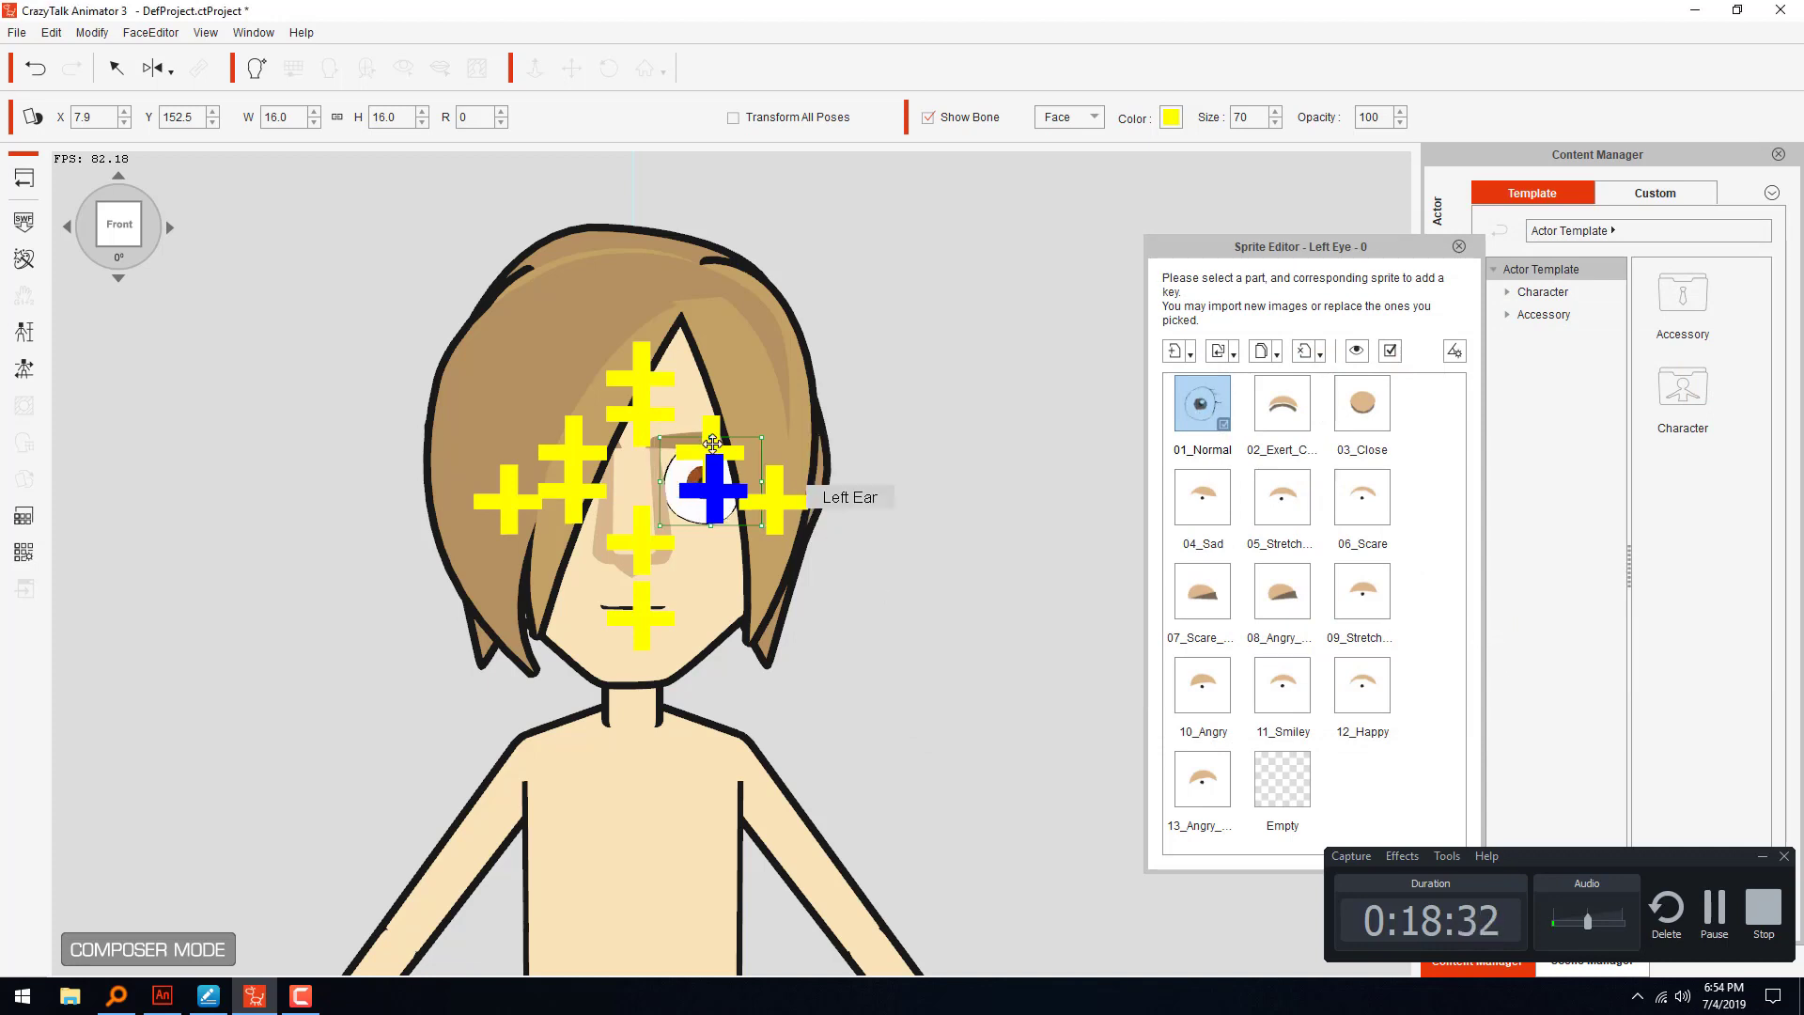
- Hide the face bones, scale the left eye sprite down to about 12.0 wide and high, and rotate it to about 353
click(928, 117)
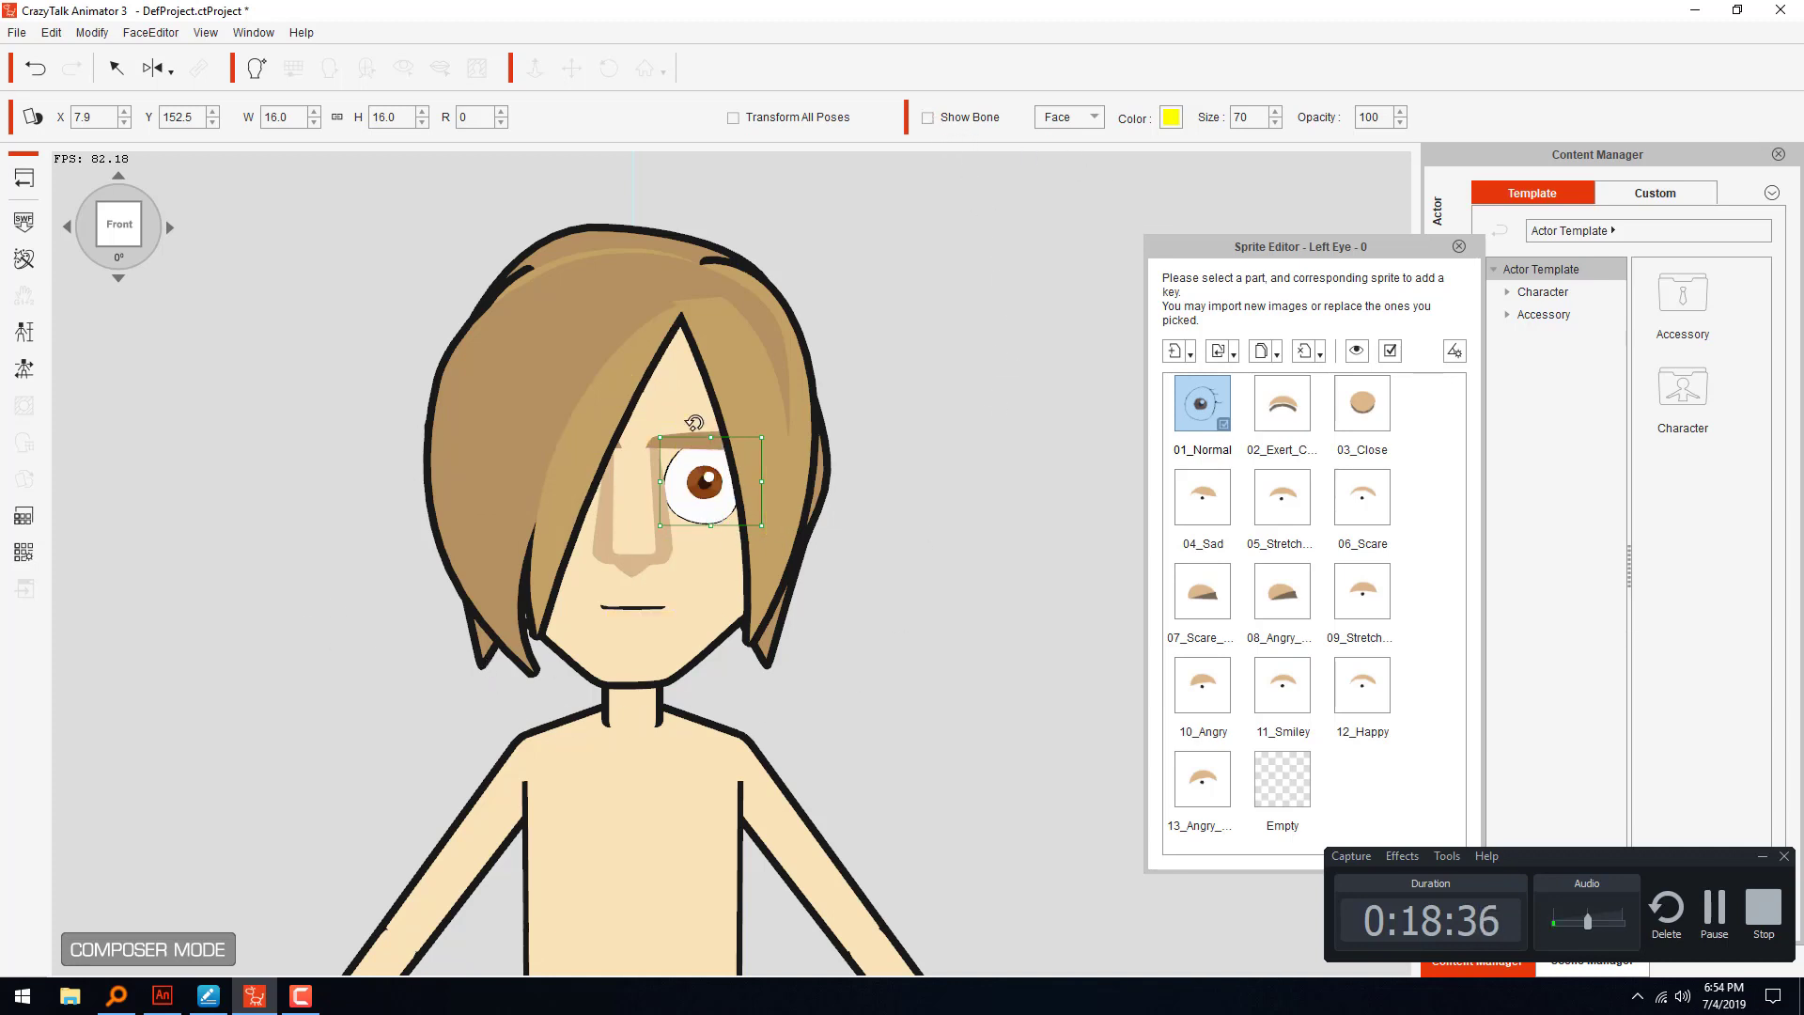
mouse_move(761, 437)
mouse_down()
mouse_move(695, 480)
mouse_move(742, 513)
mouse_move(745, 443)
mouse_up()
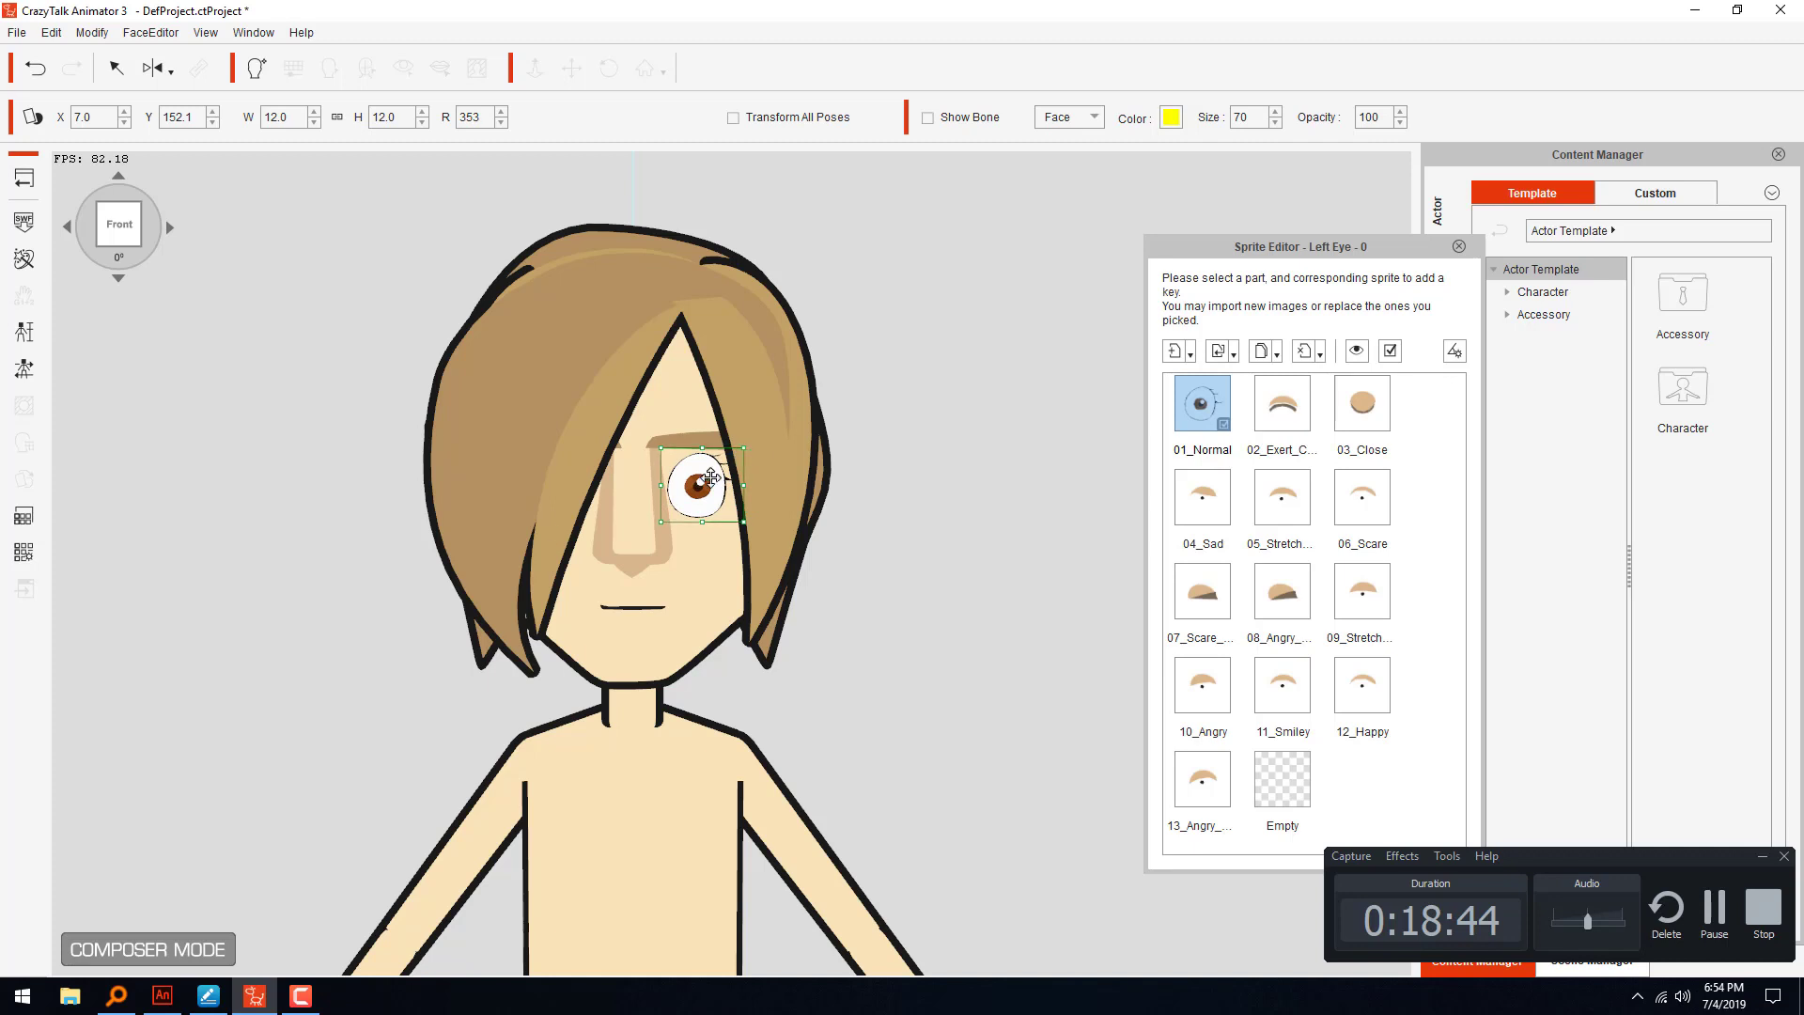
- Play the Eyeball face motion in the calibration to check the new left eye, and close the calibration
click(29, 370)
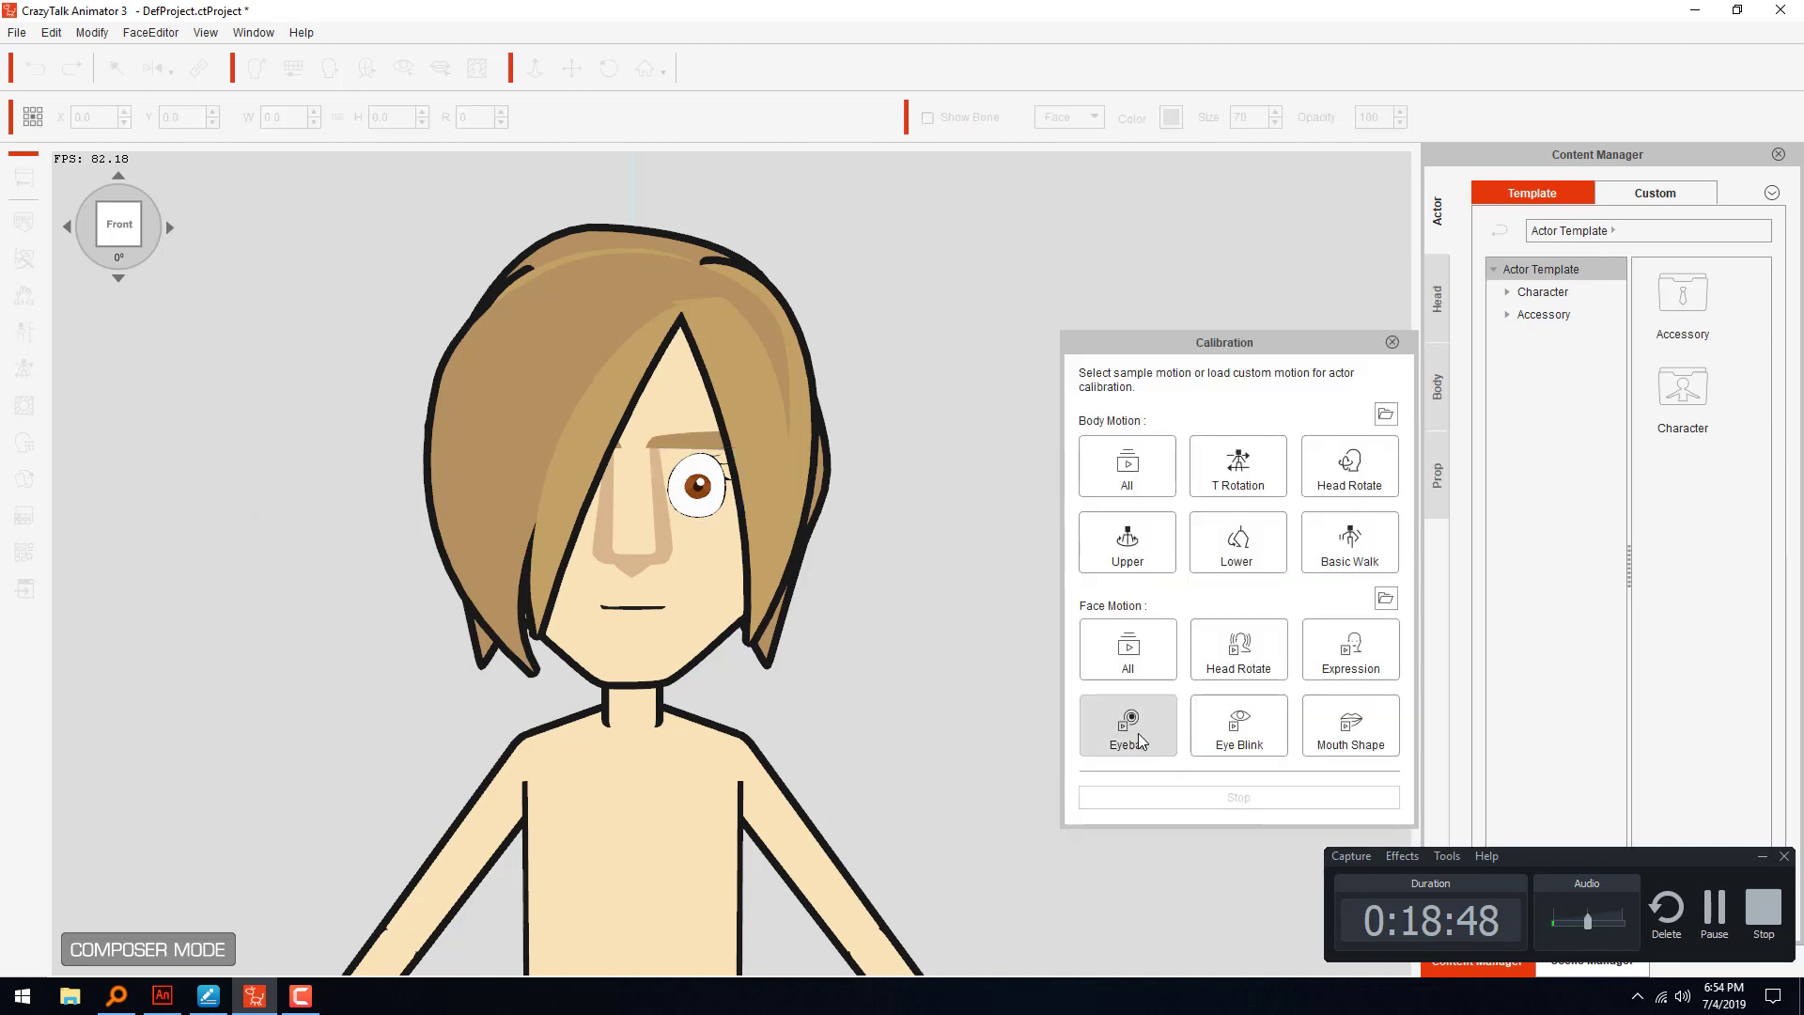
click(1154, 731)
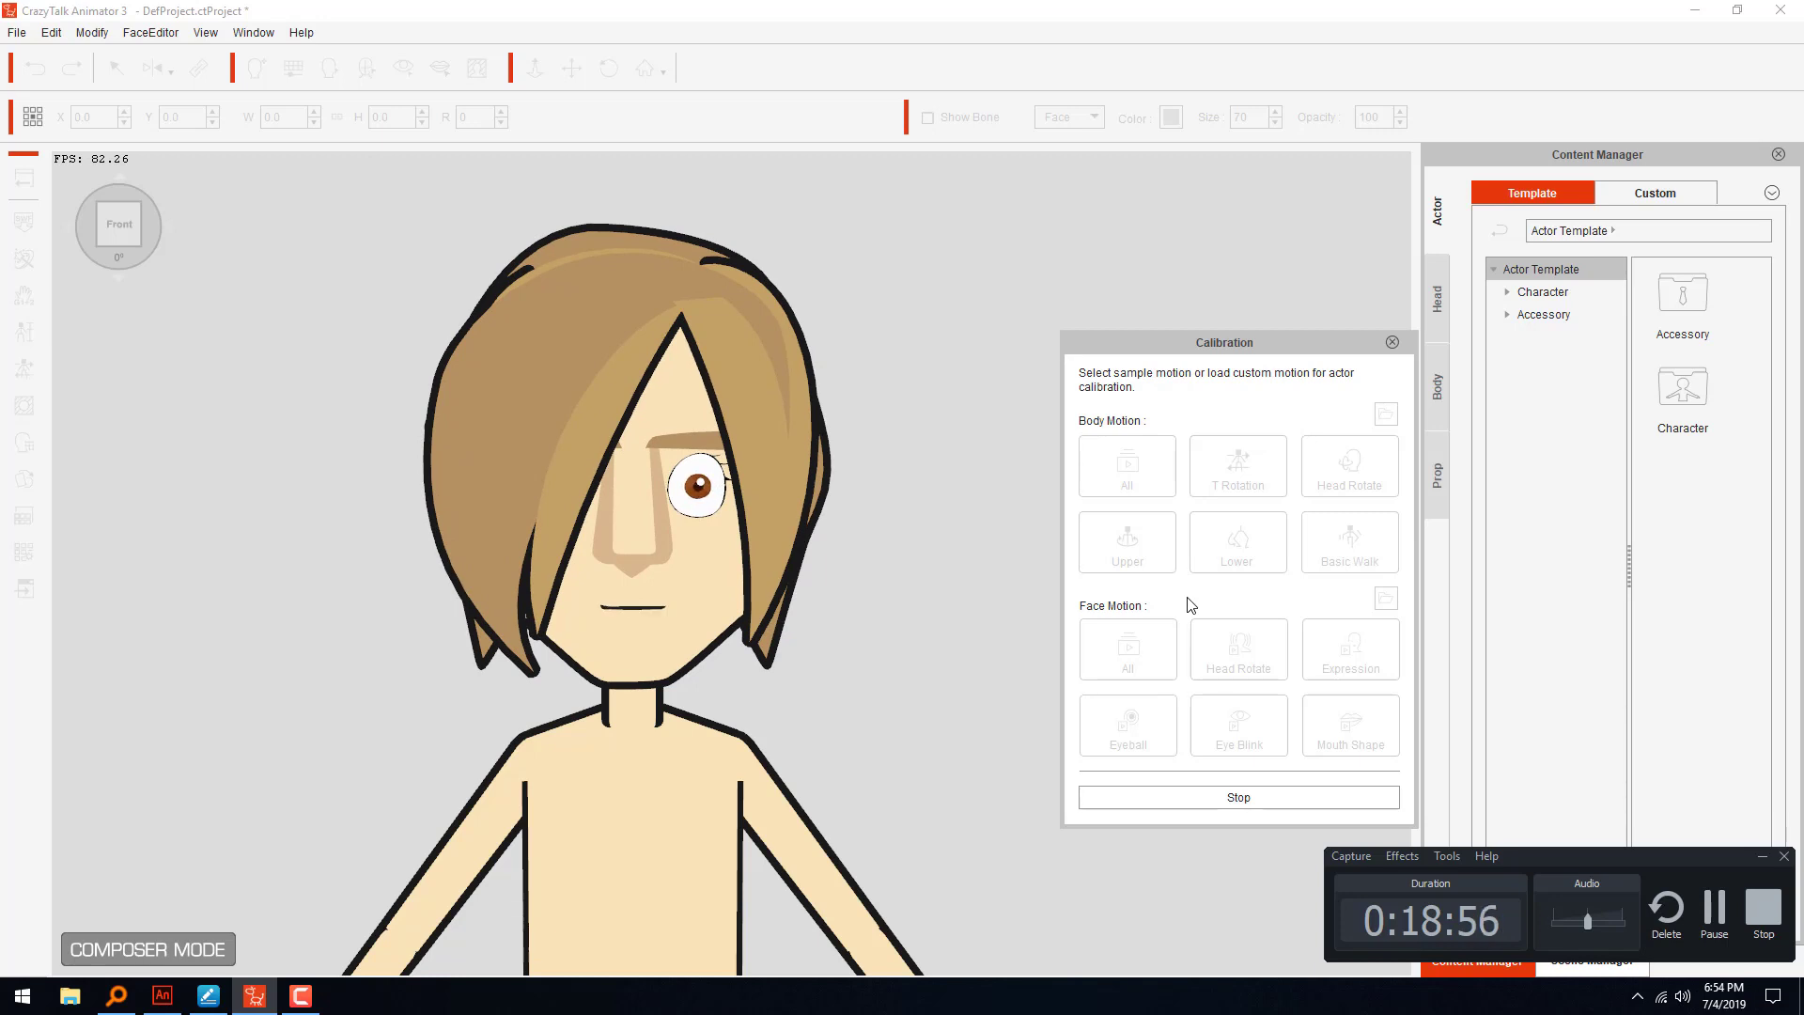
click(1227, 797)
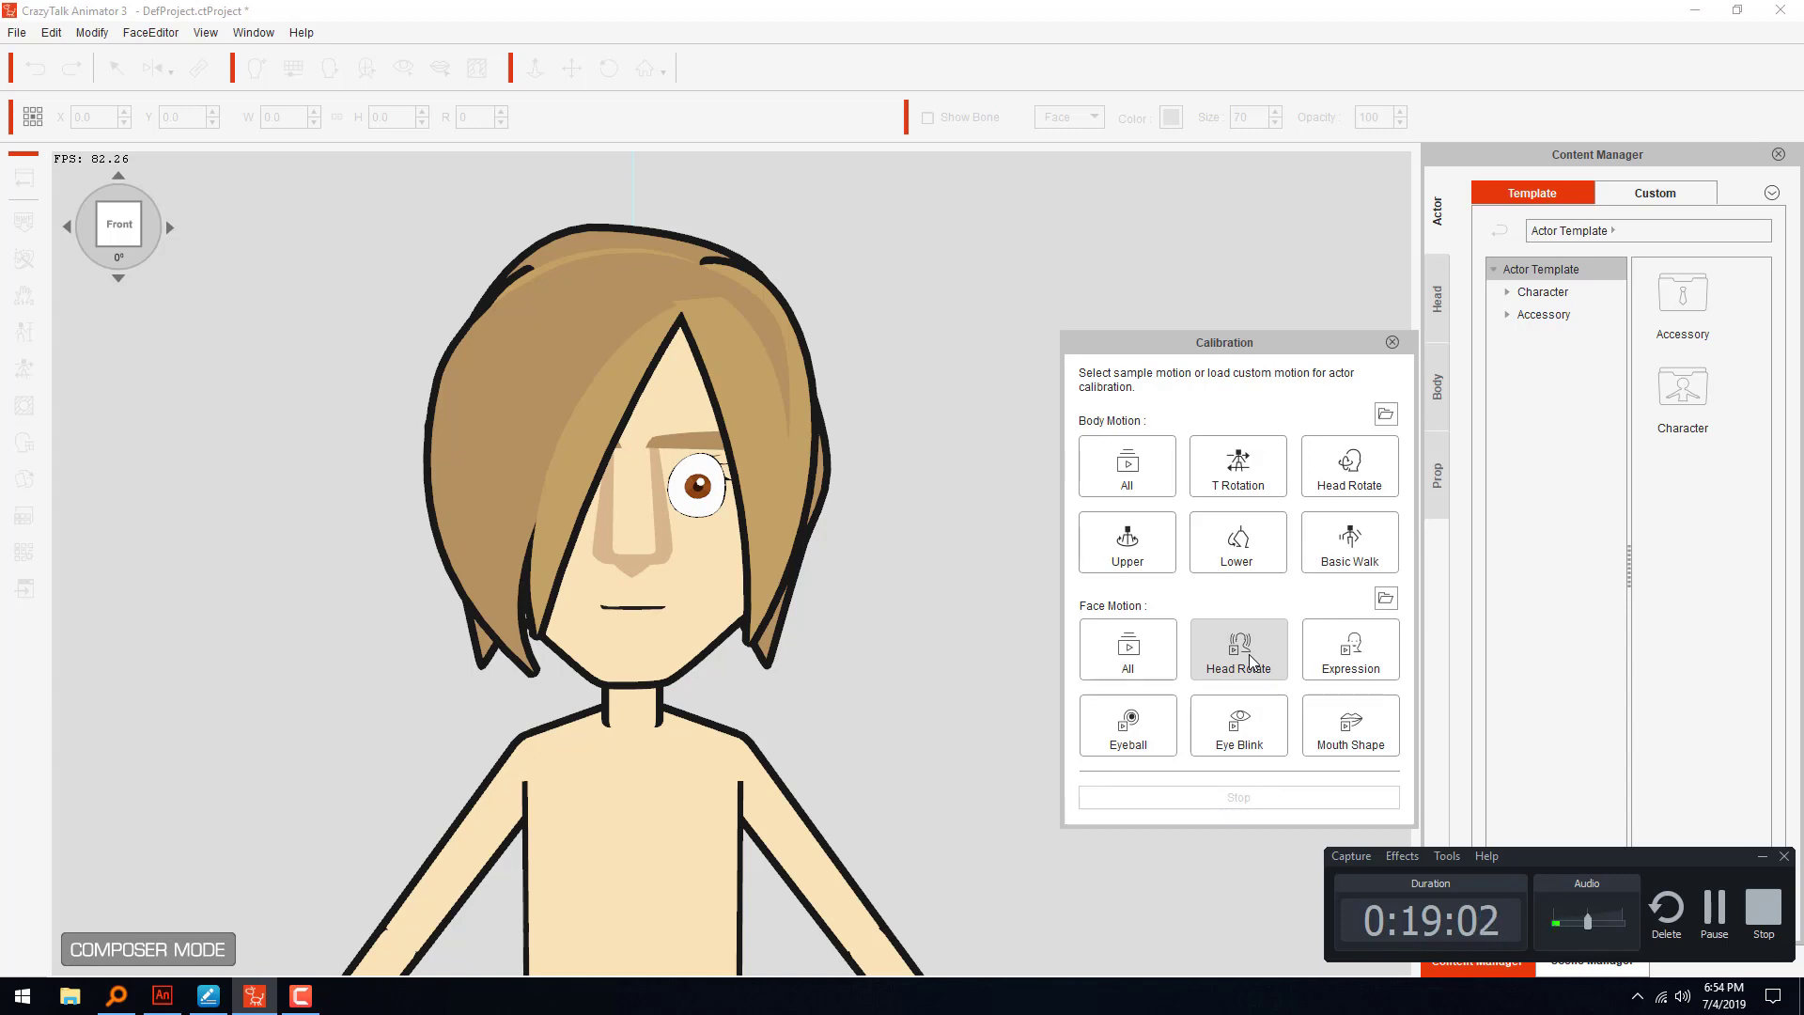
click(1391, 341)
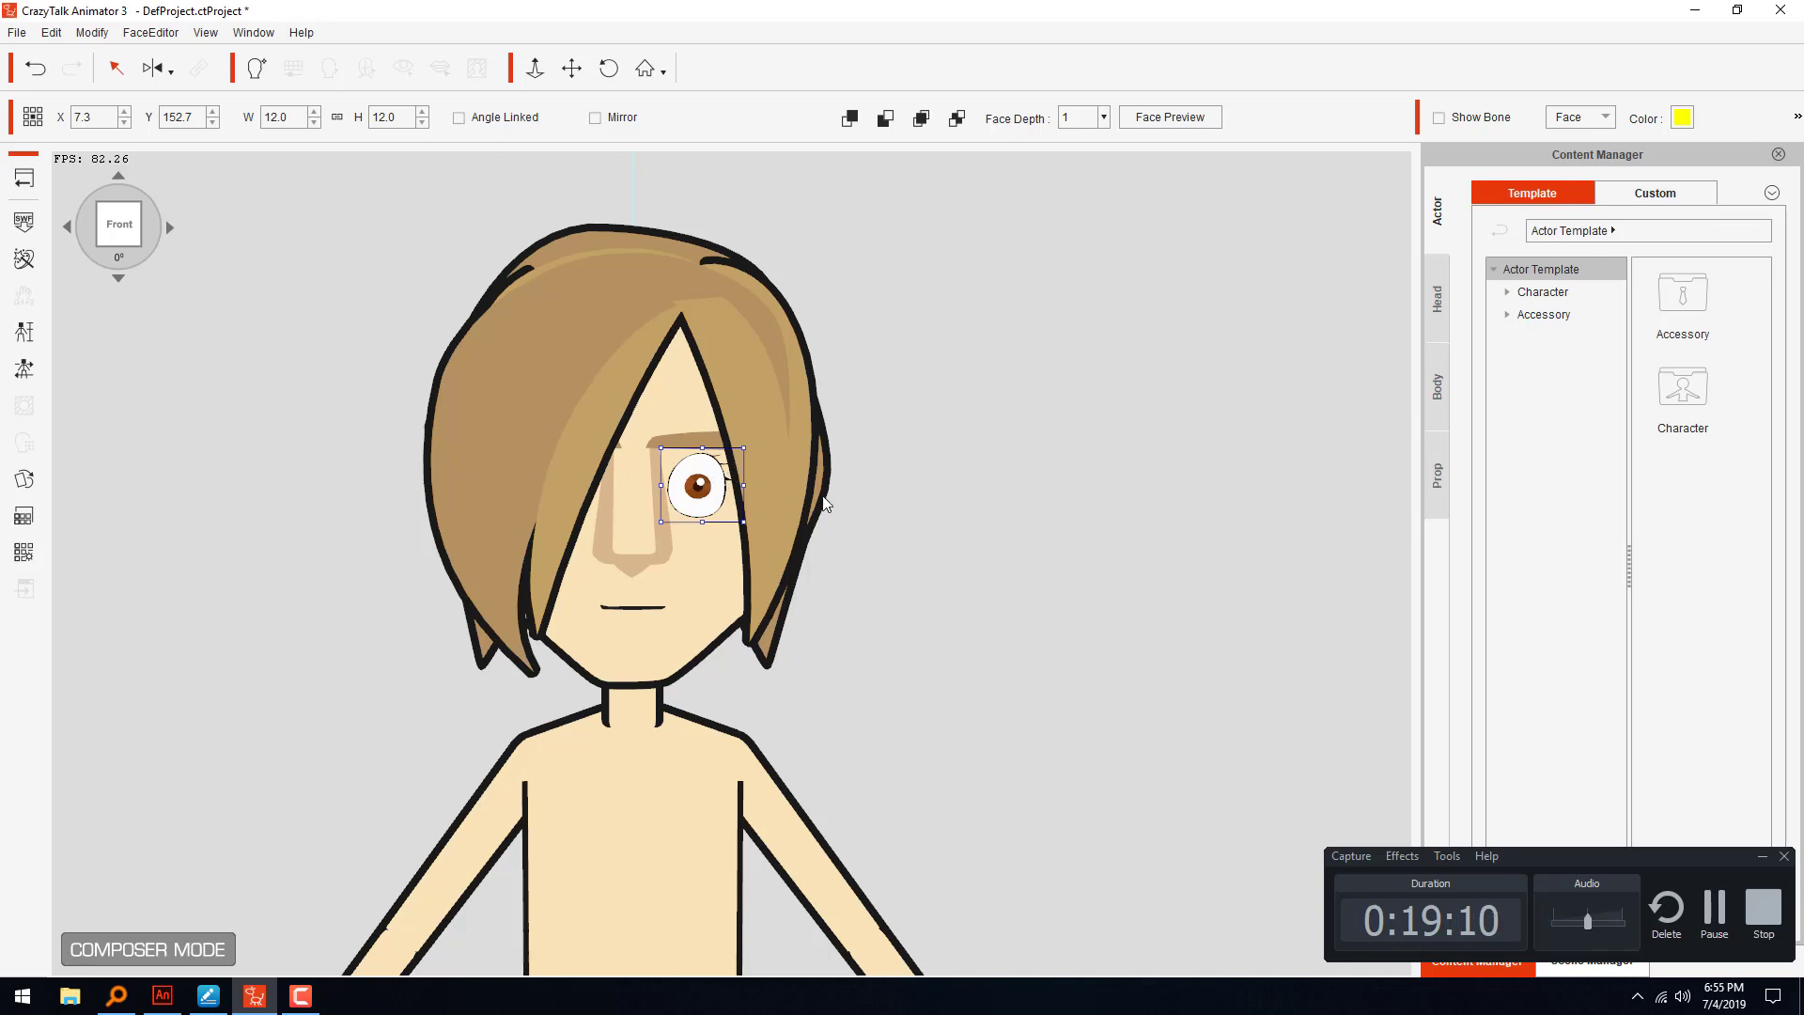
- Delete the front hair piece that covers the character's face
click(578, 480)
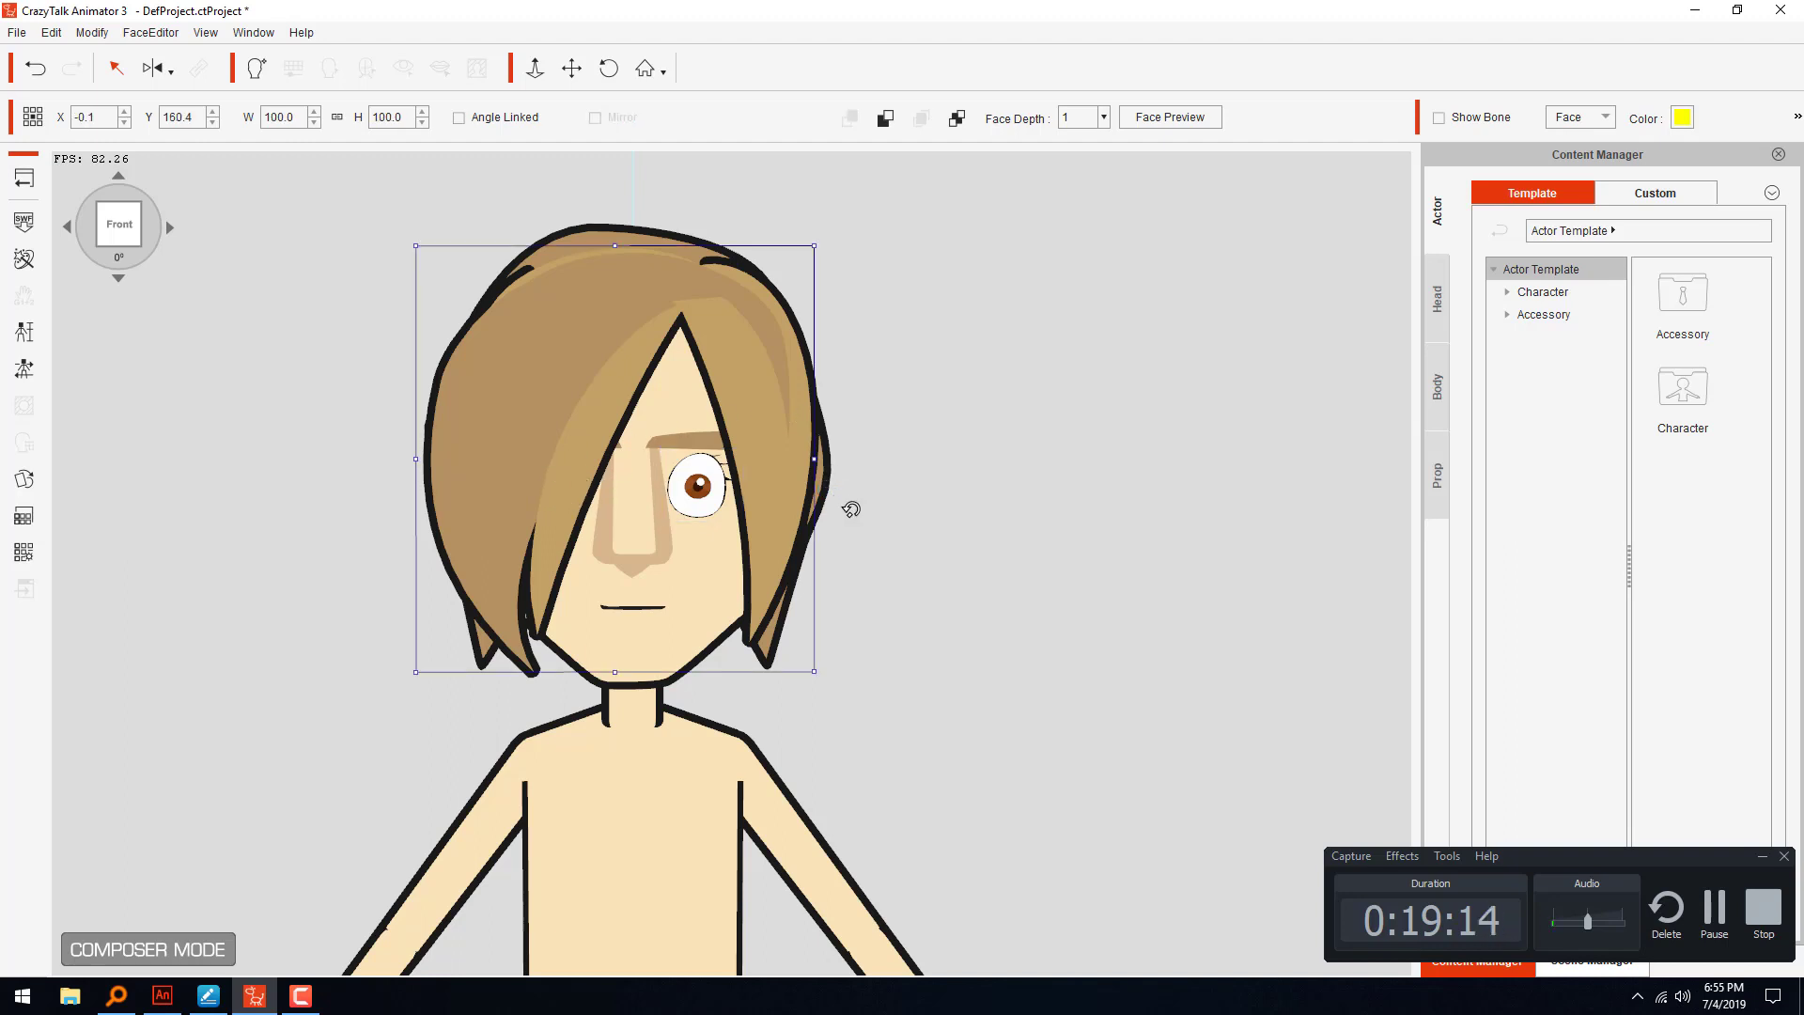
key(Delete)
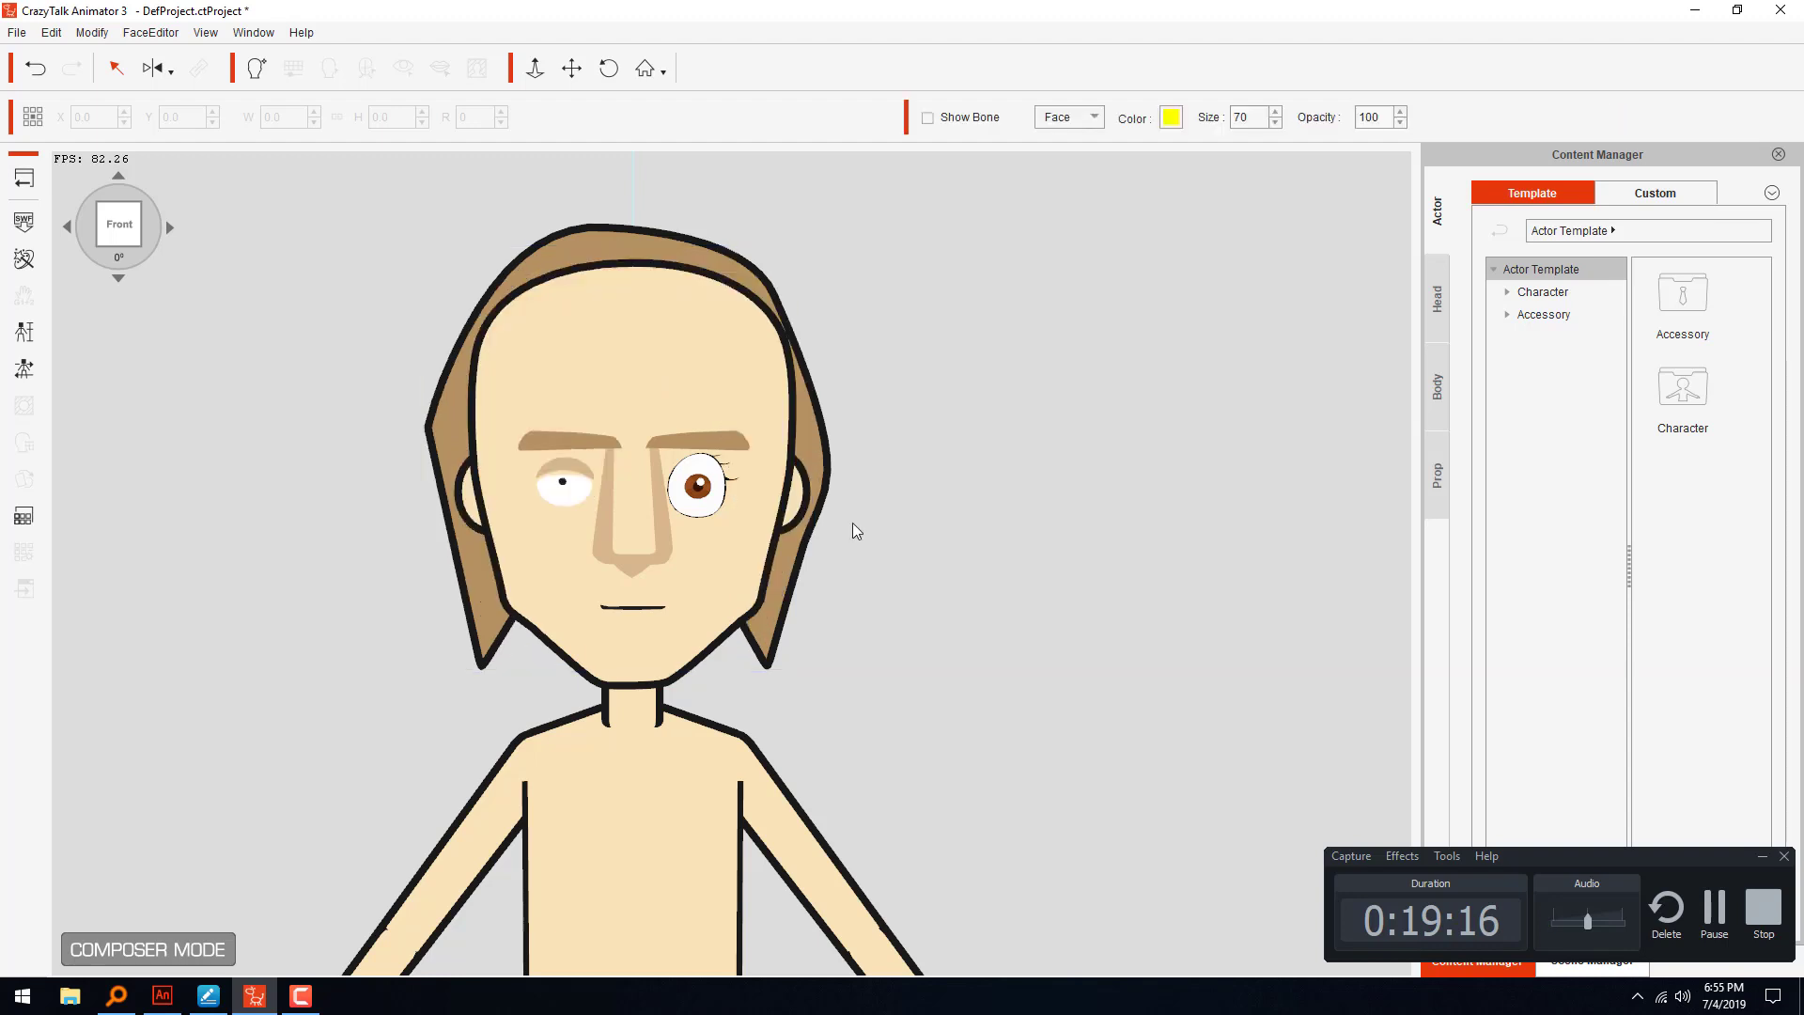
- Replace the right eye's 01_Normal sprite with eye-left.swf and scale it down to about 11.7 wide and high
click(566, 495)
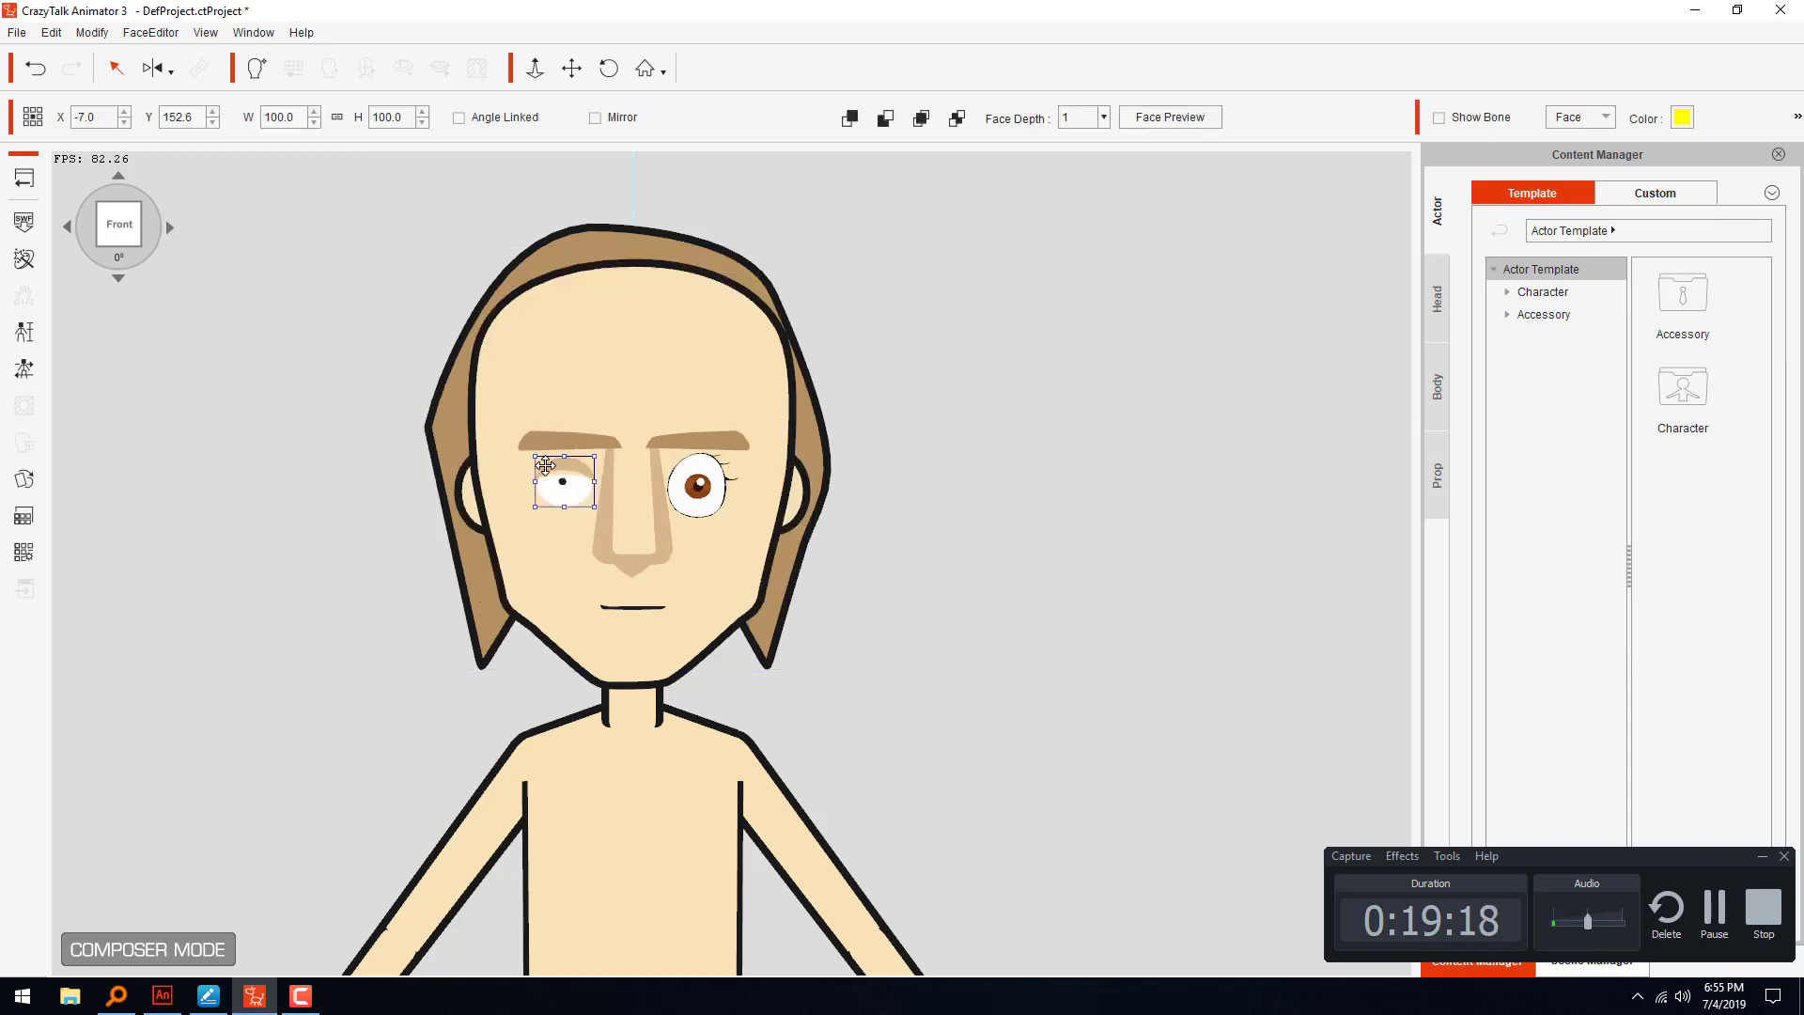
click(24, 479)
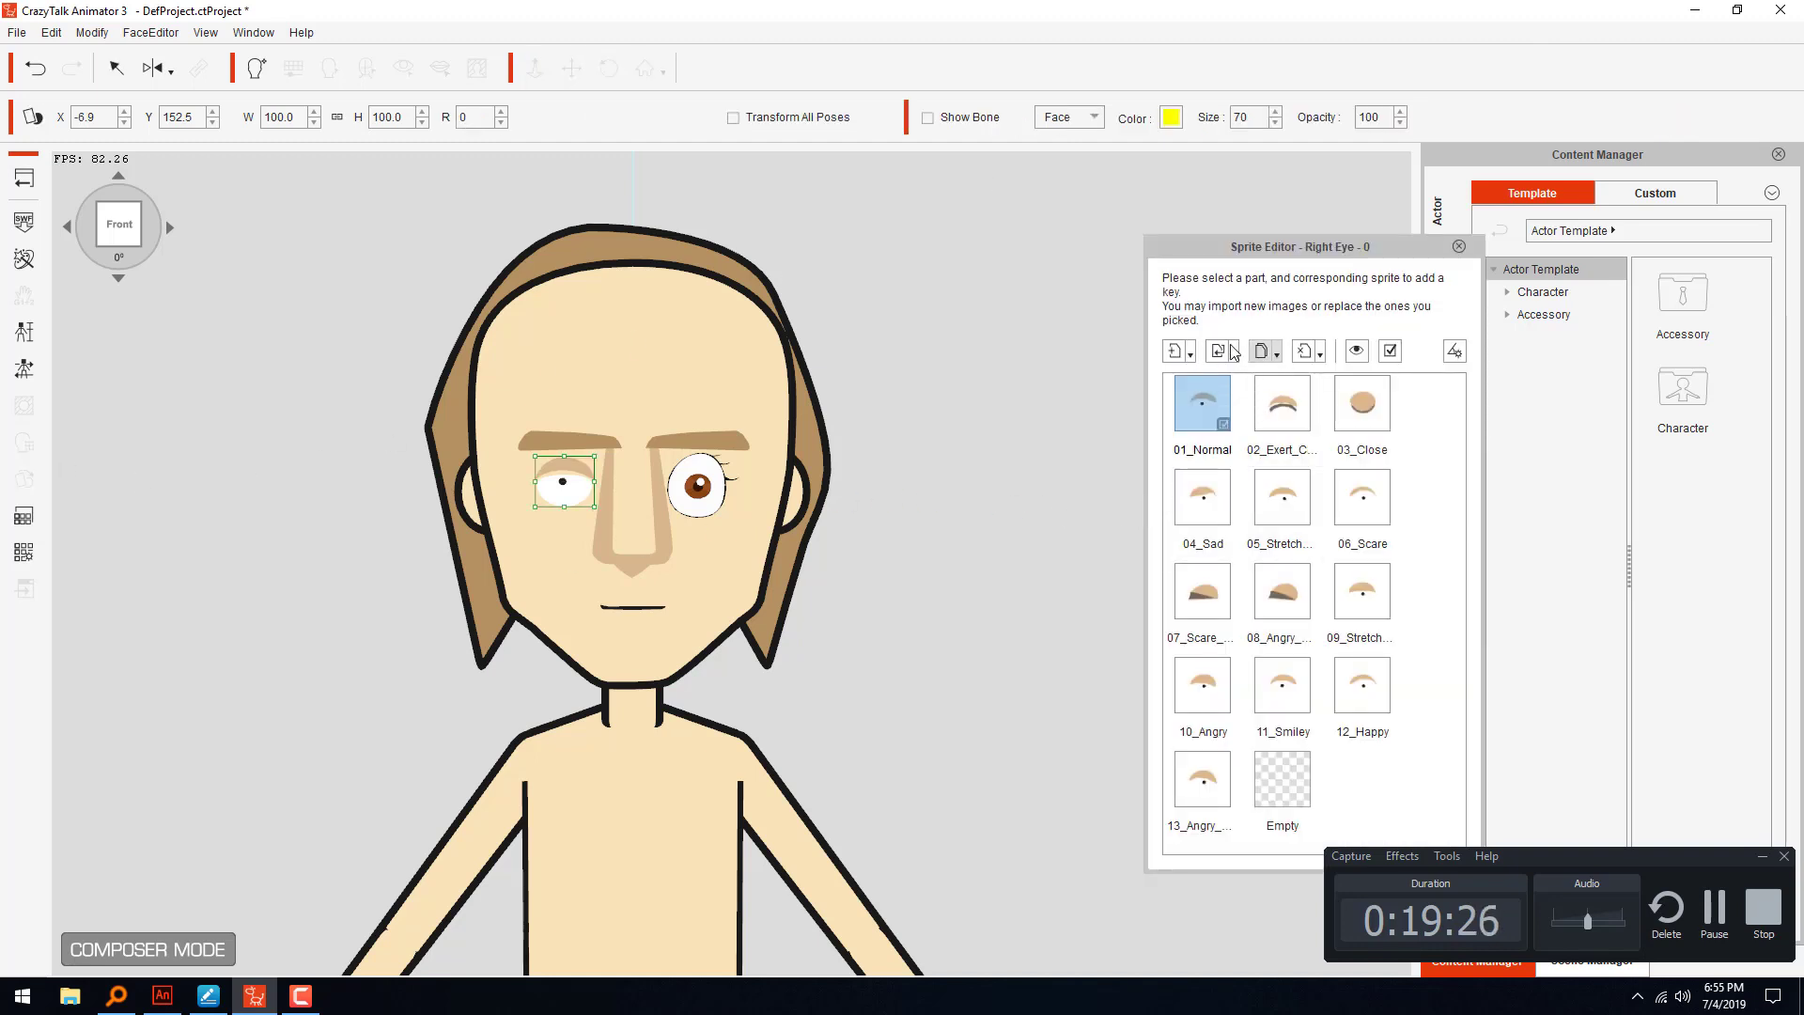
click(1220, 348)
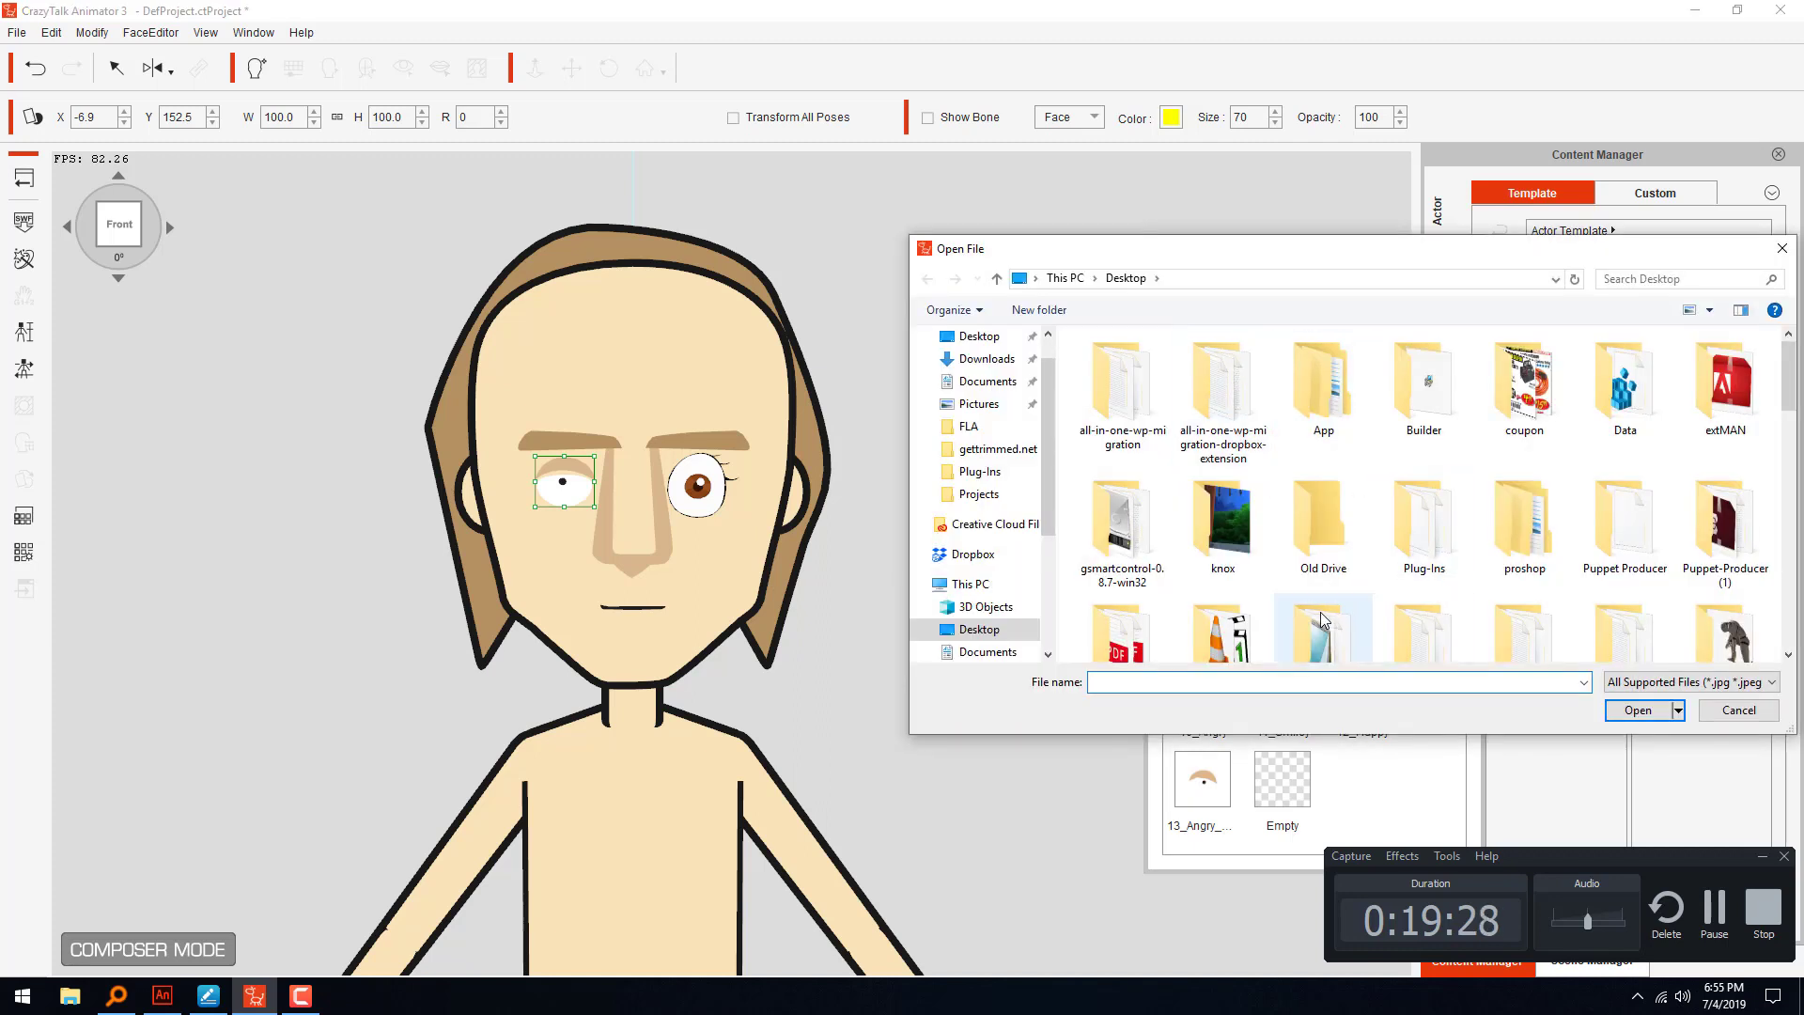
text(eye)
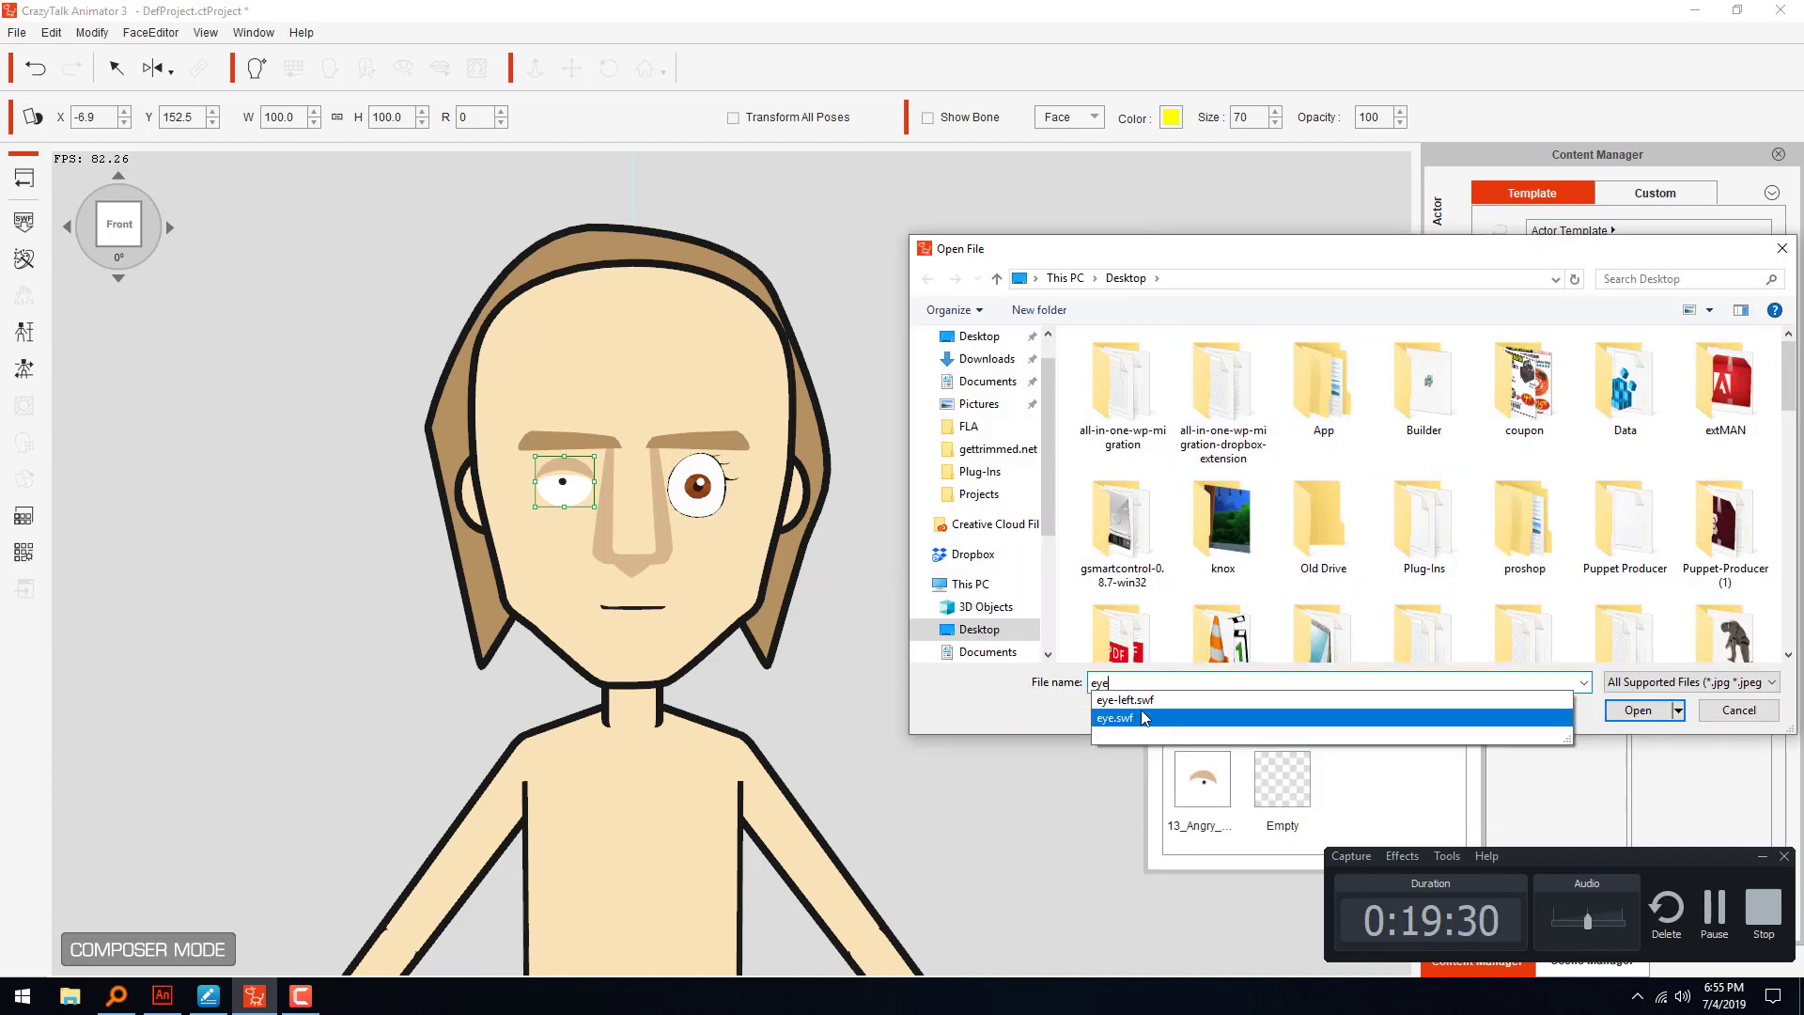
click(1312, 699)
click(1637, 710)
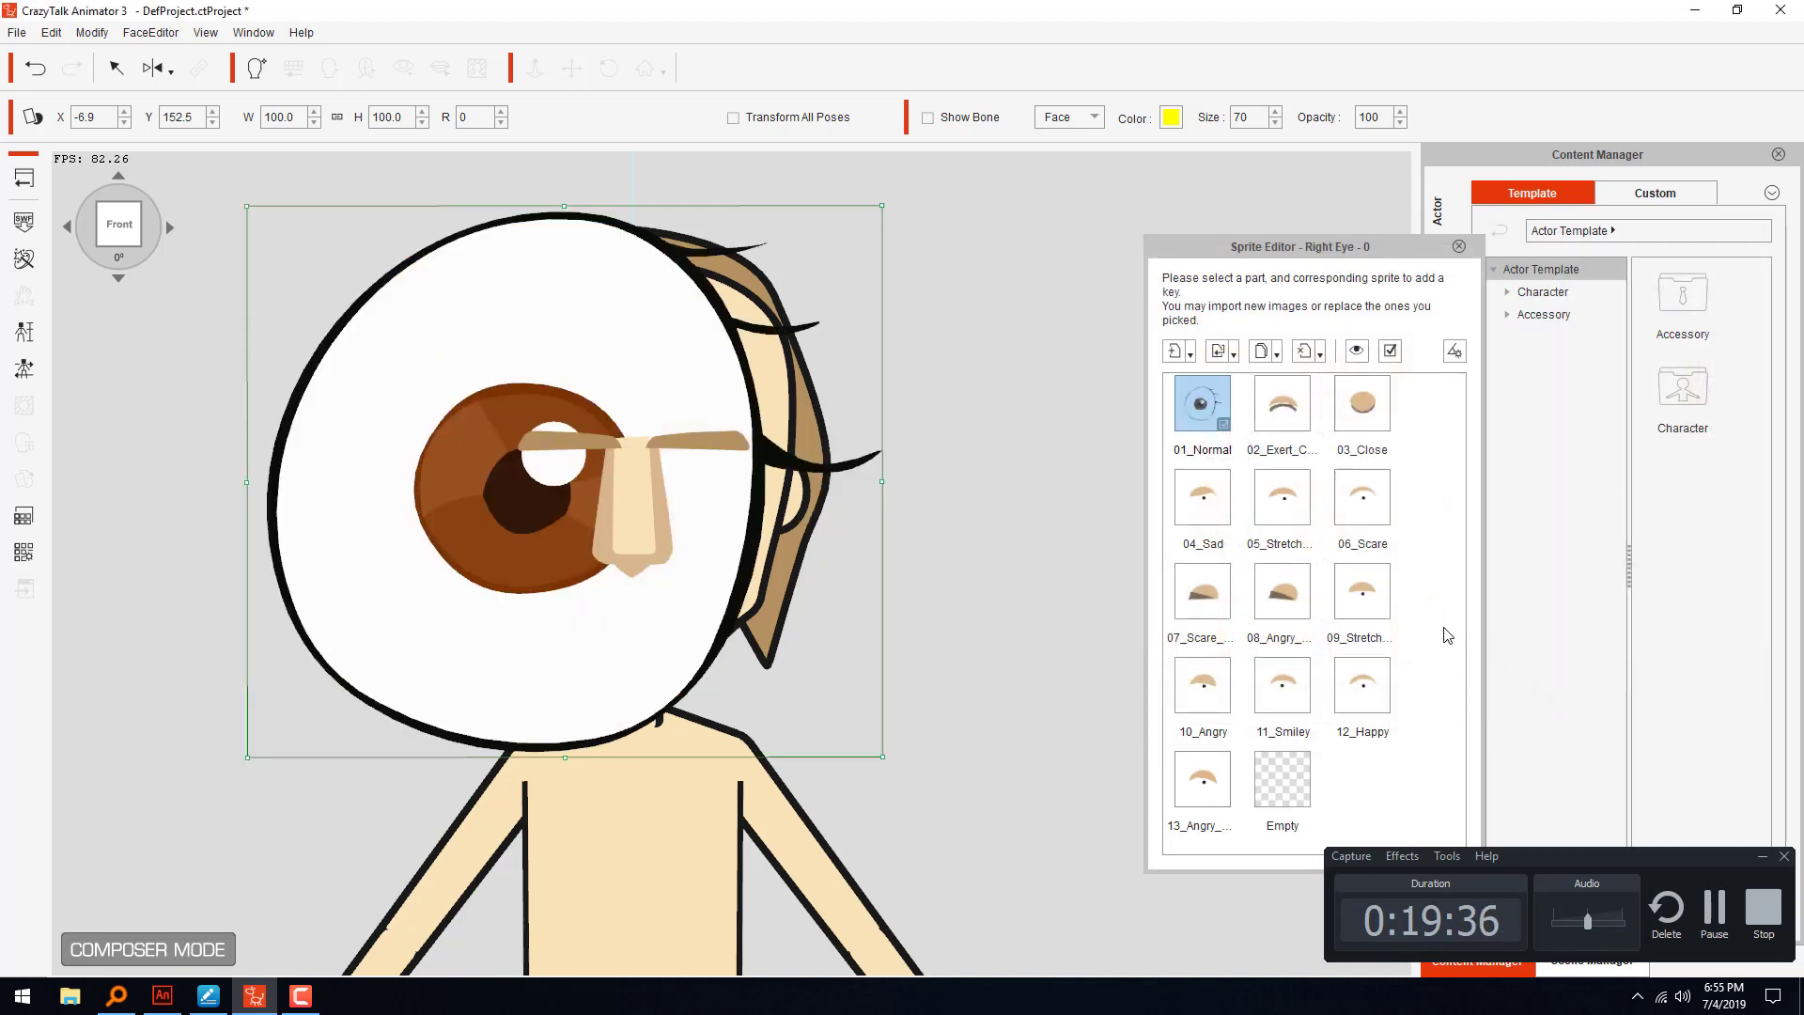
drag(881, 205, 622, 479)
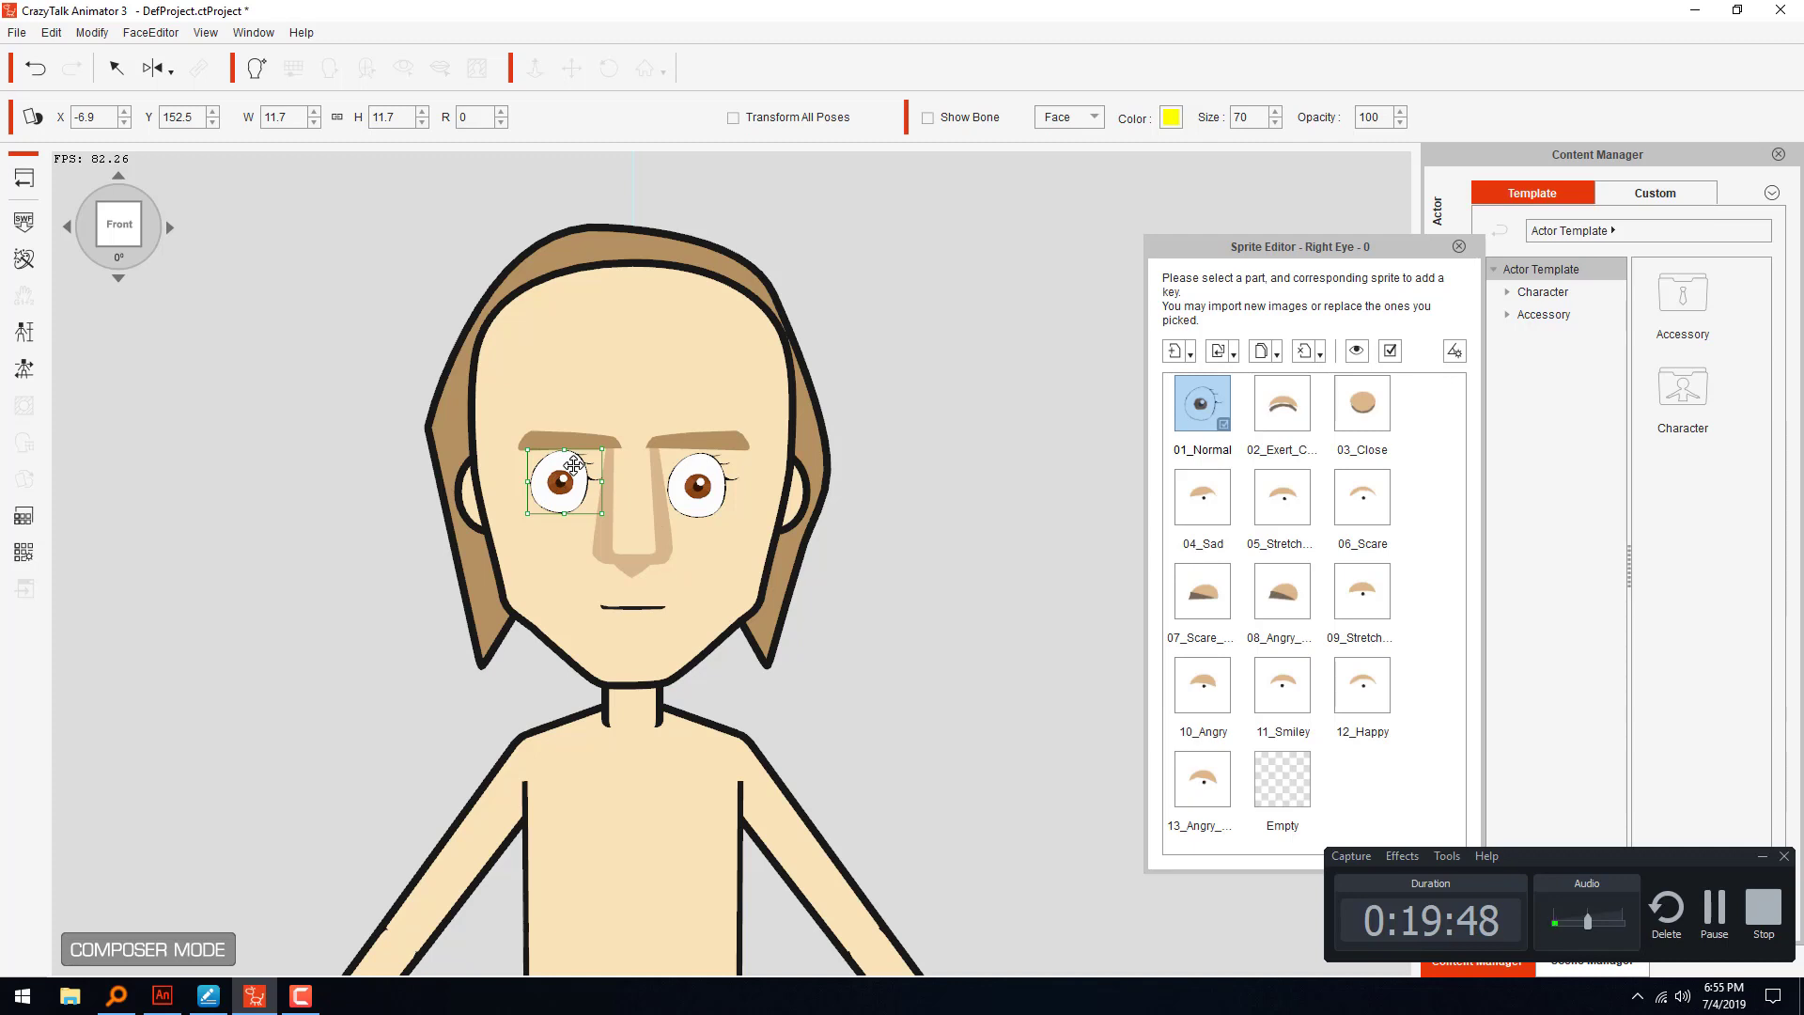
drag(1352, 246, 1194, 177)
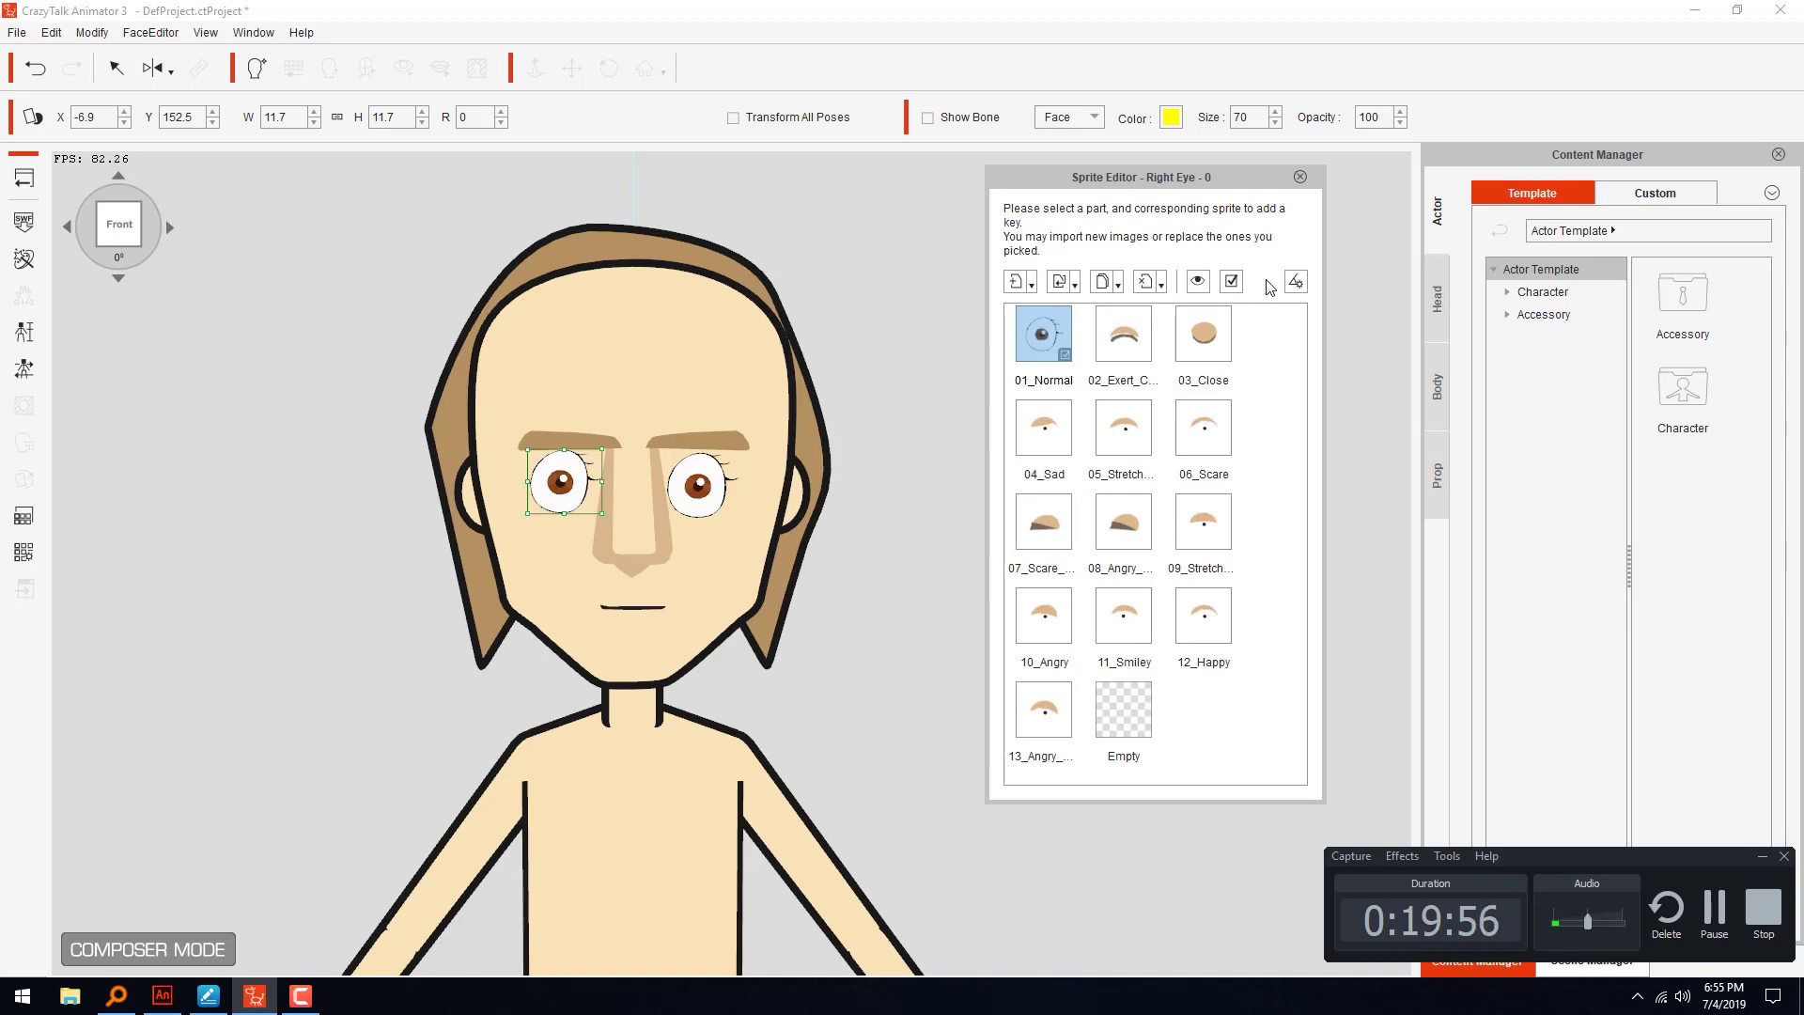
- Switch to Animate, flip all the unlocked eye parts horizontally together, and relock the mask_idn and pupil layers
click(164, 993)
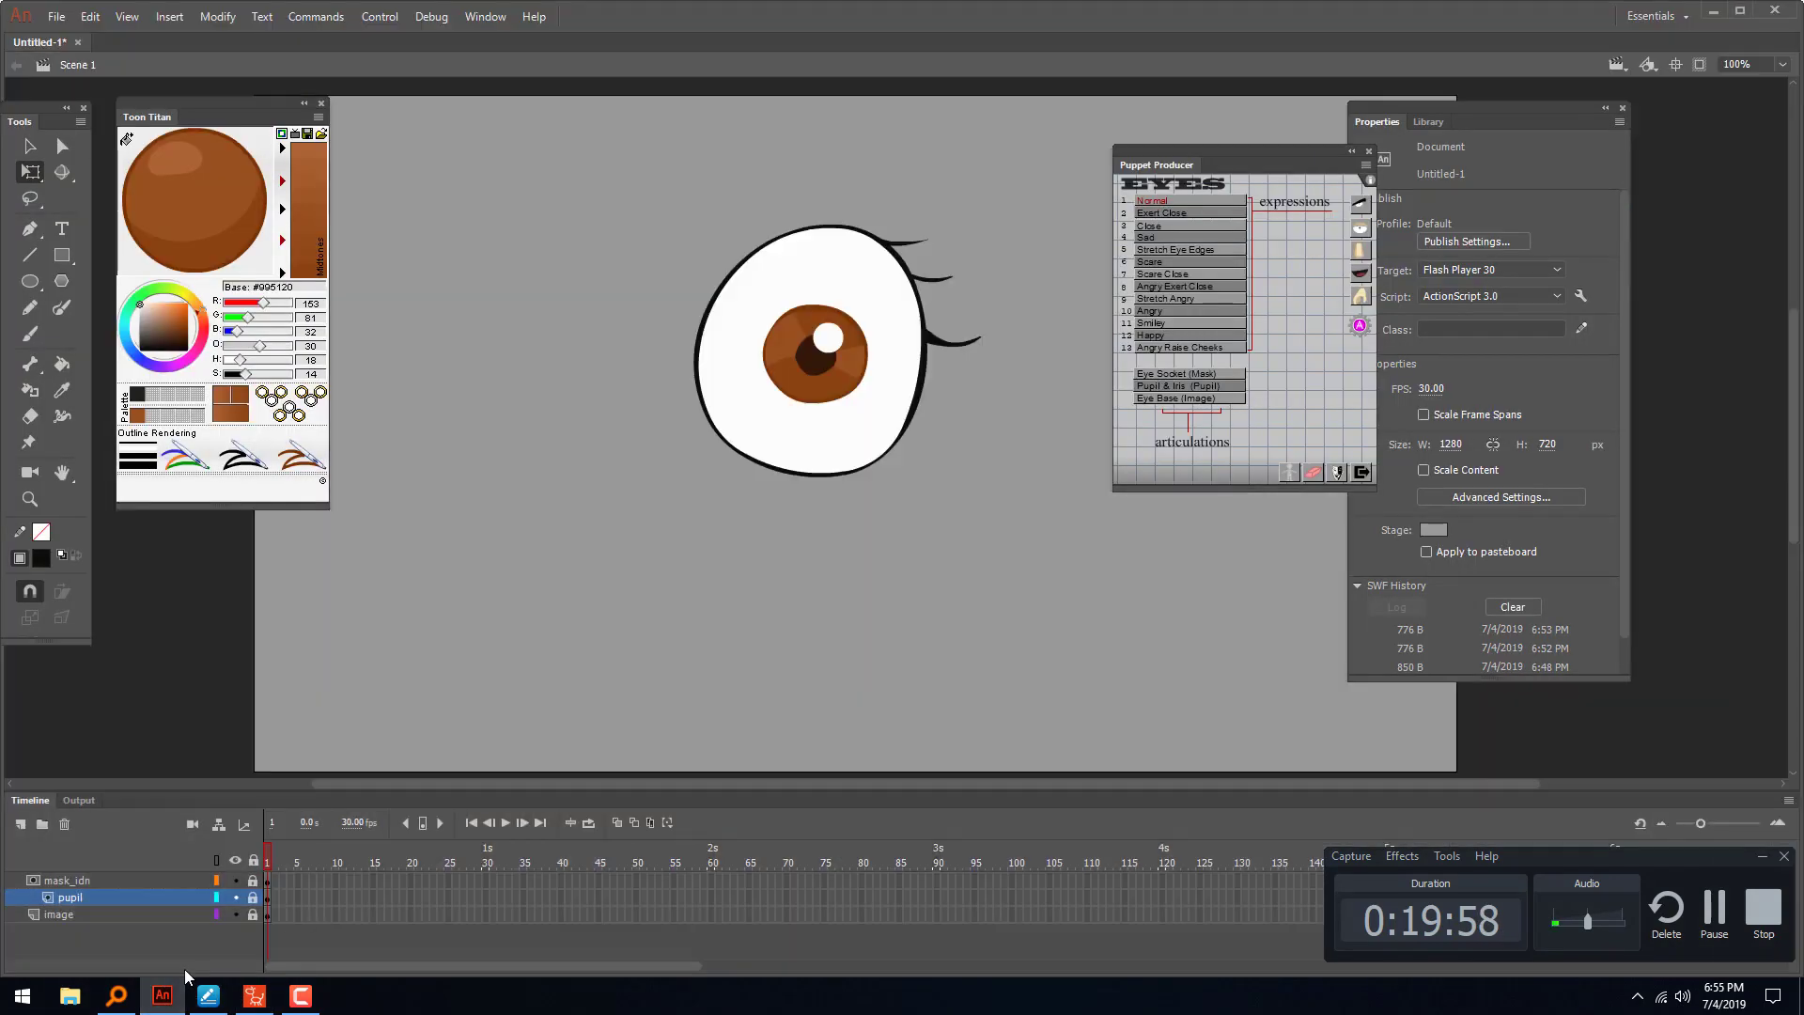
drag(254, 884, 253, 912)
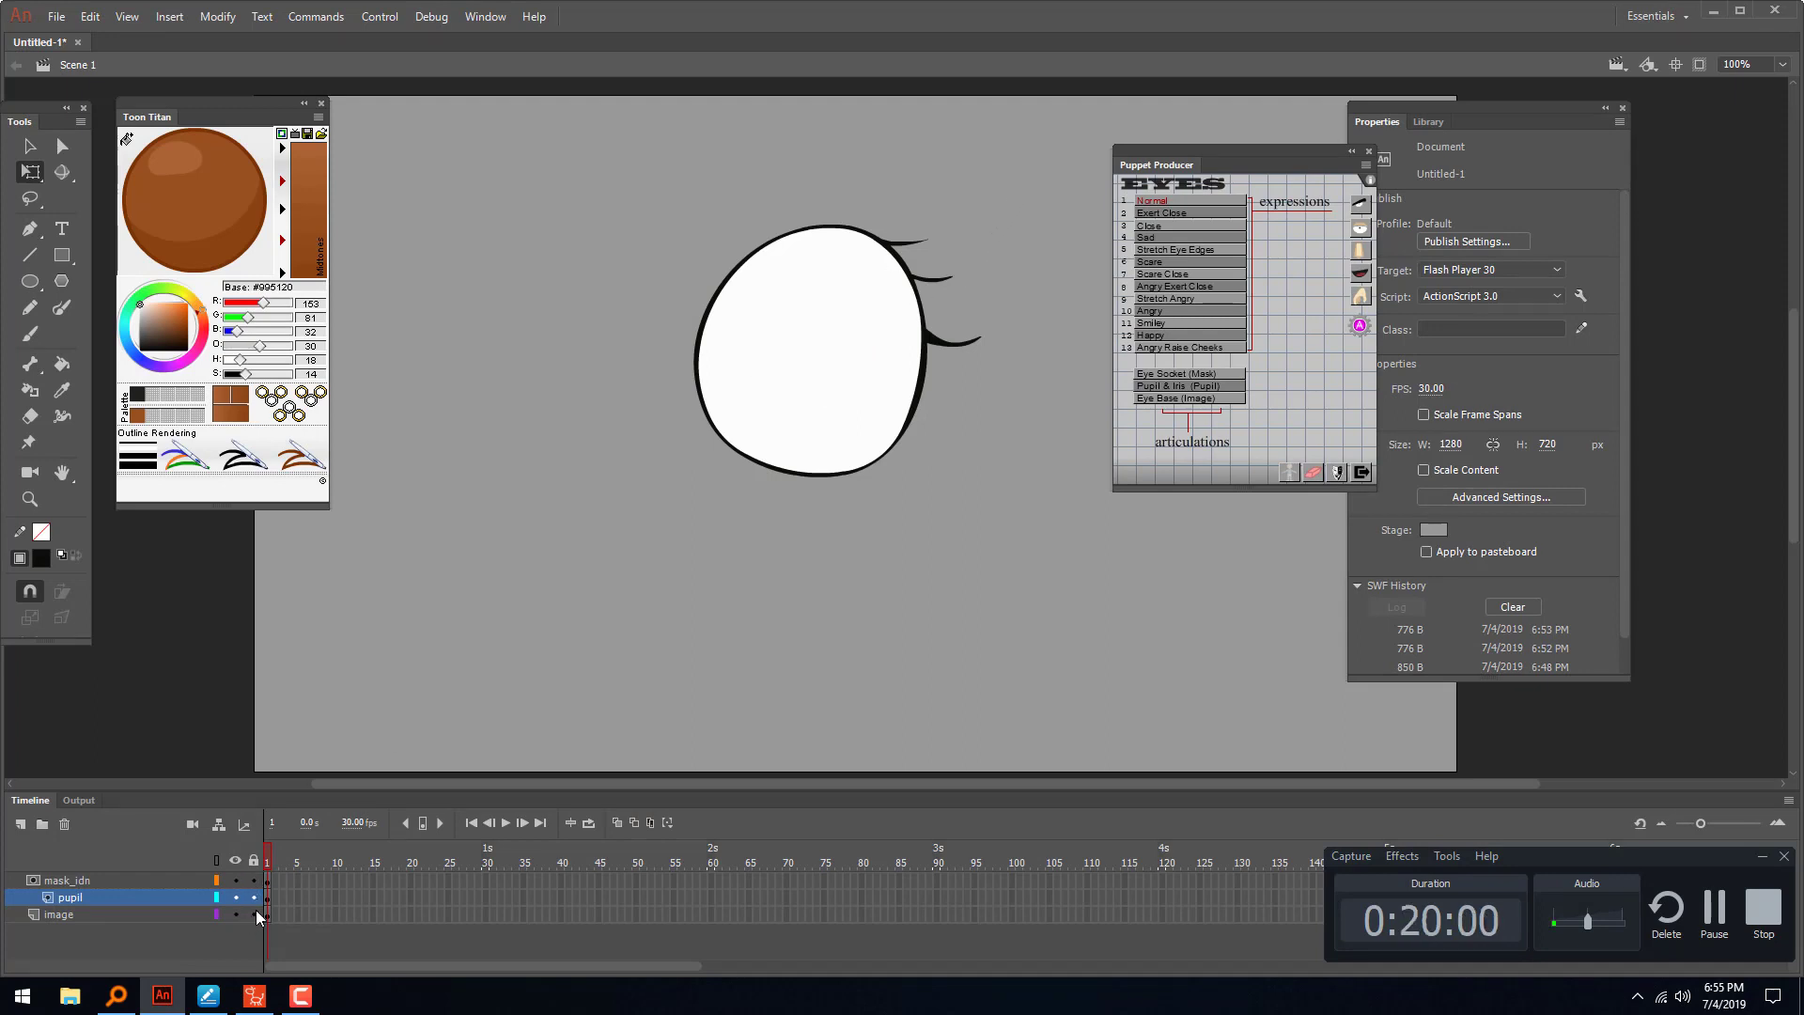
drag(976, 268, 578, 590)
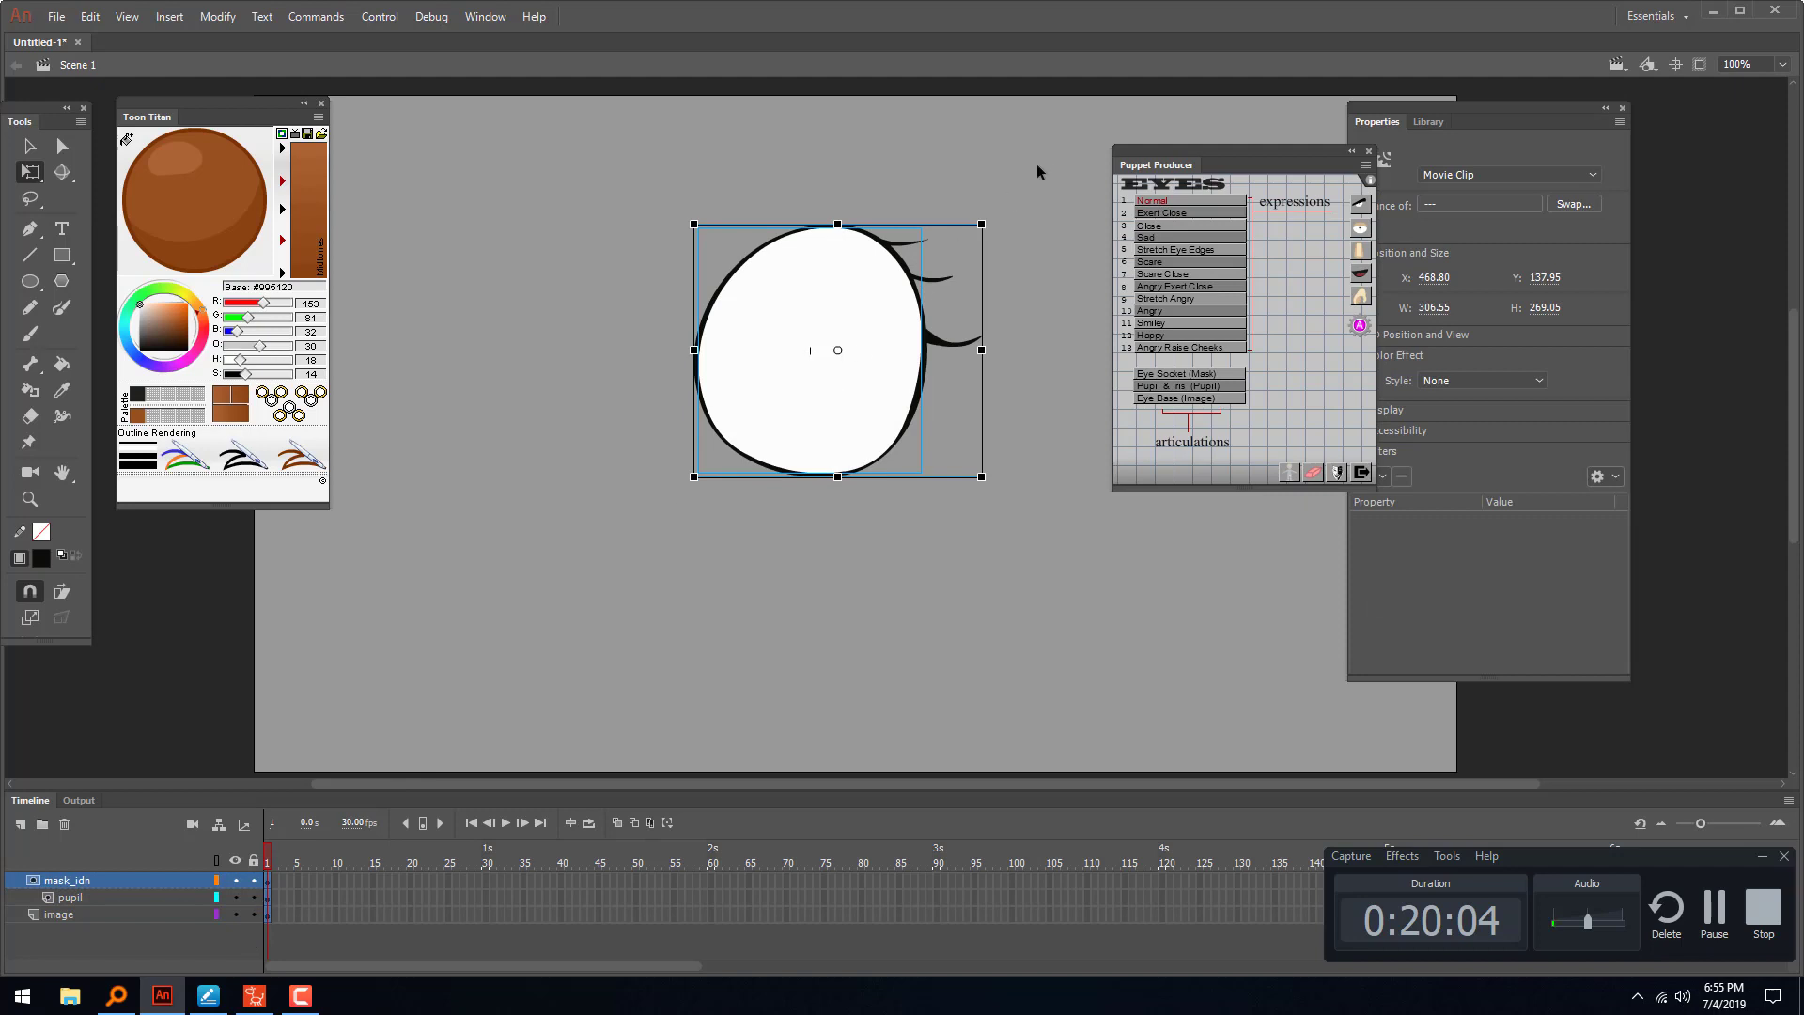
drag(1037, 172, 574, 575)
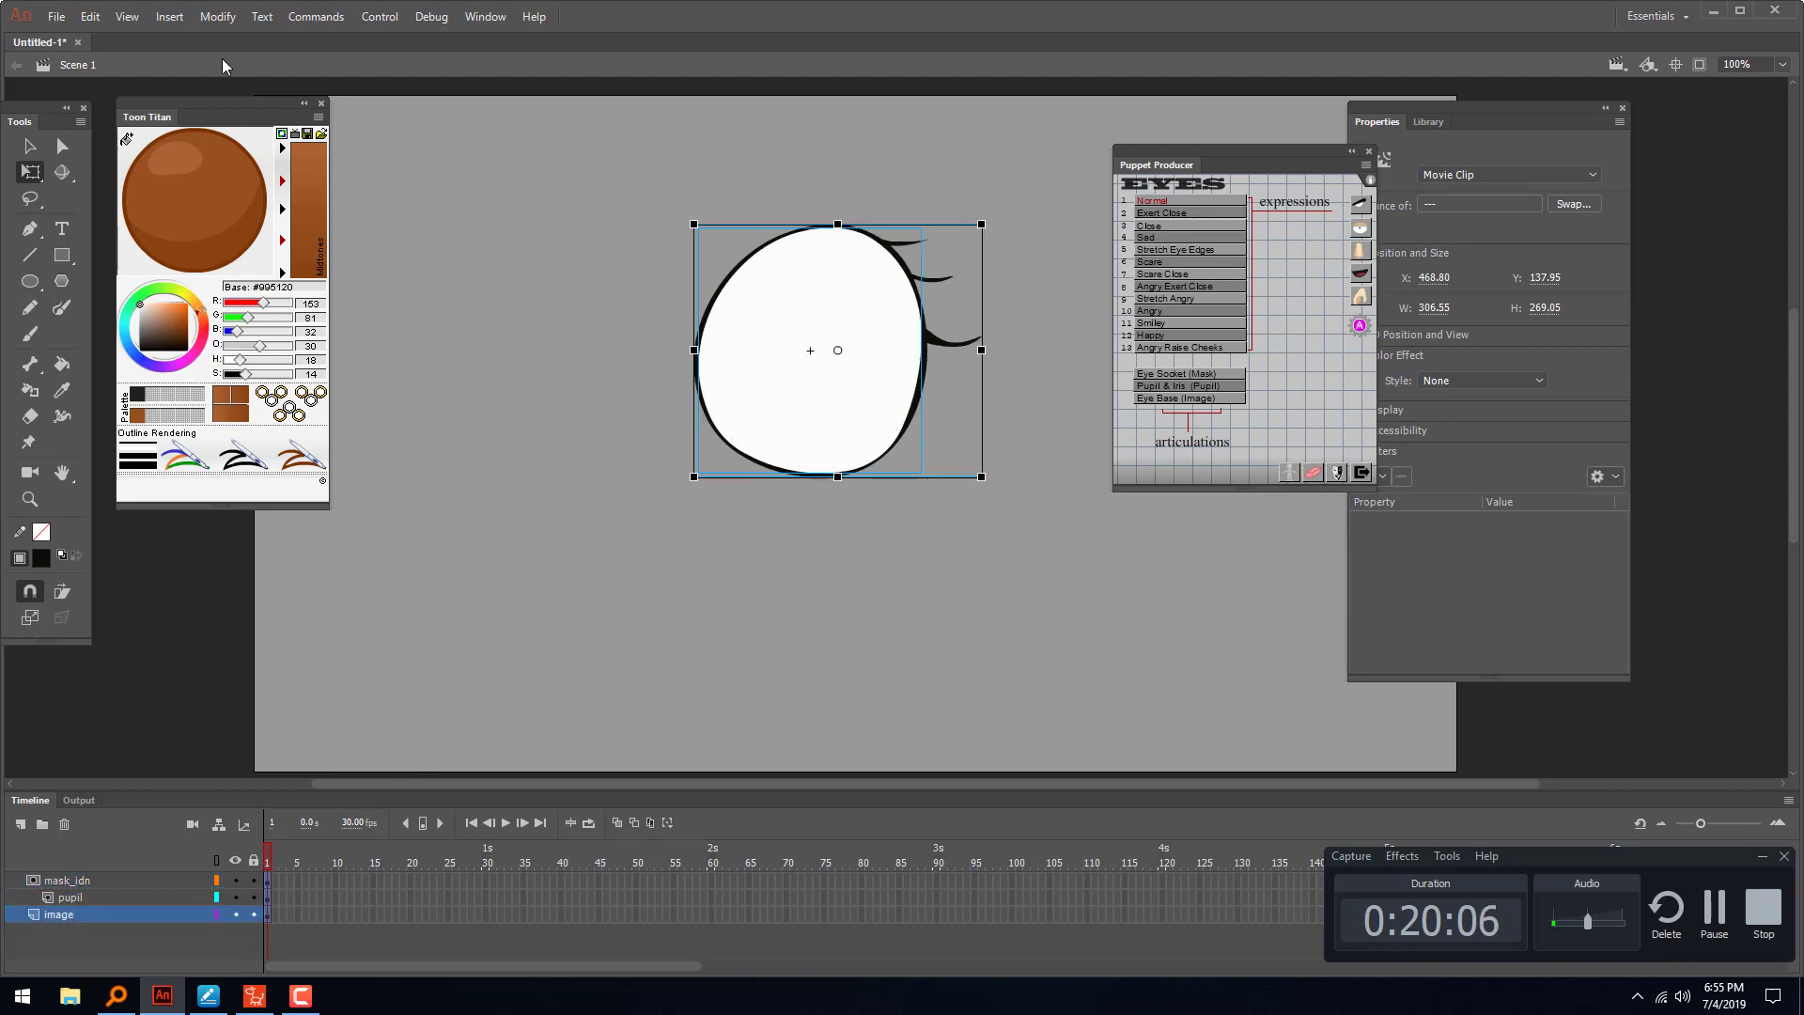
click(217, 16)
mouse_move(315, 230)
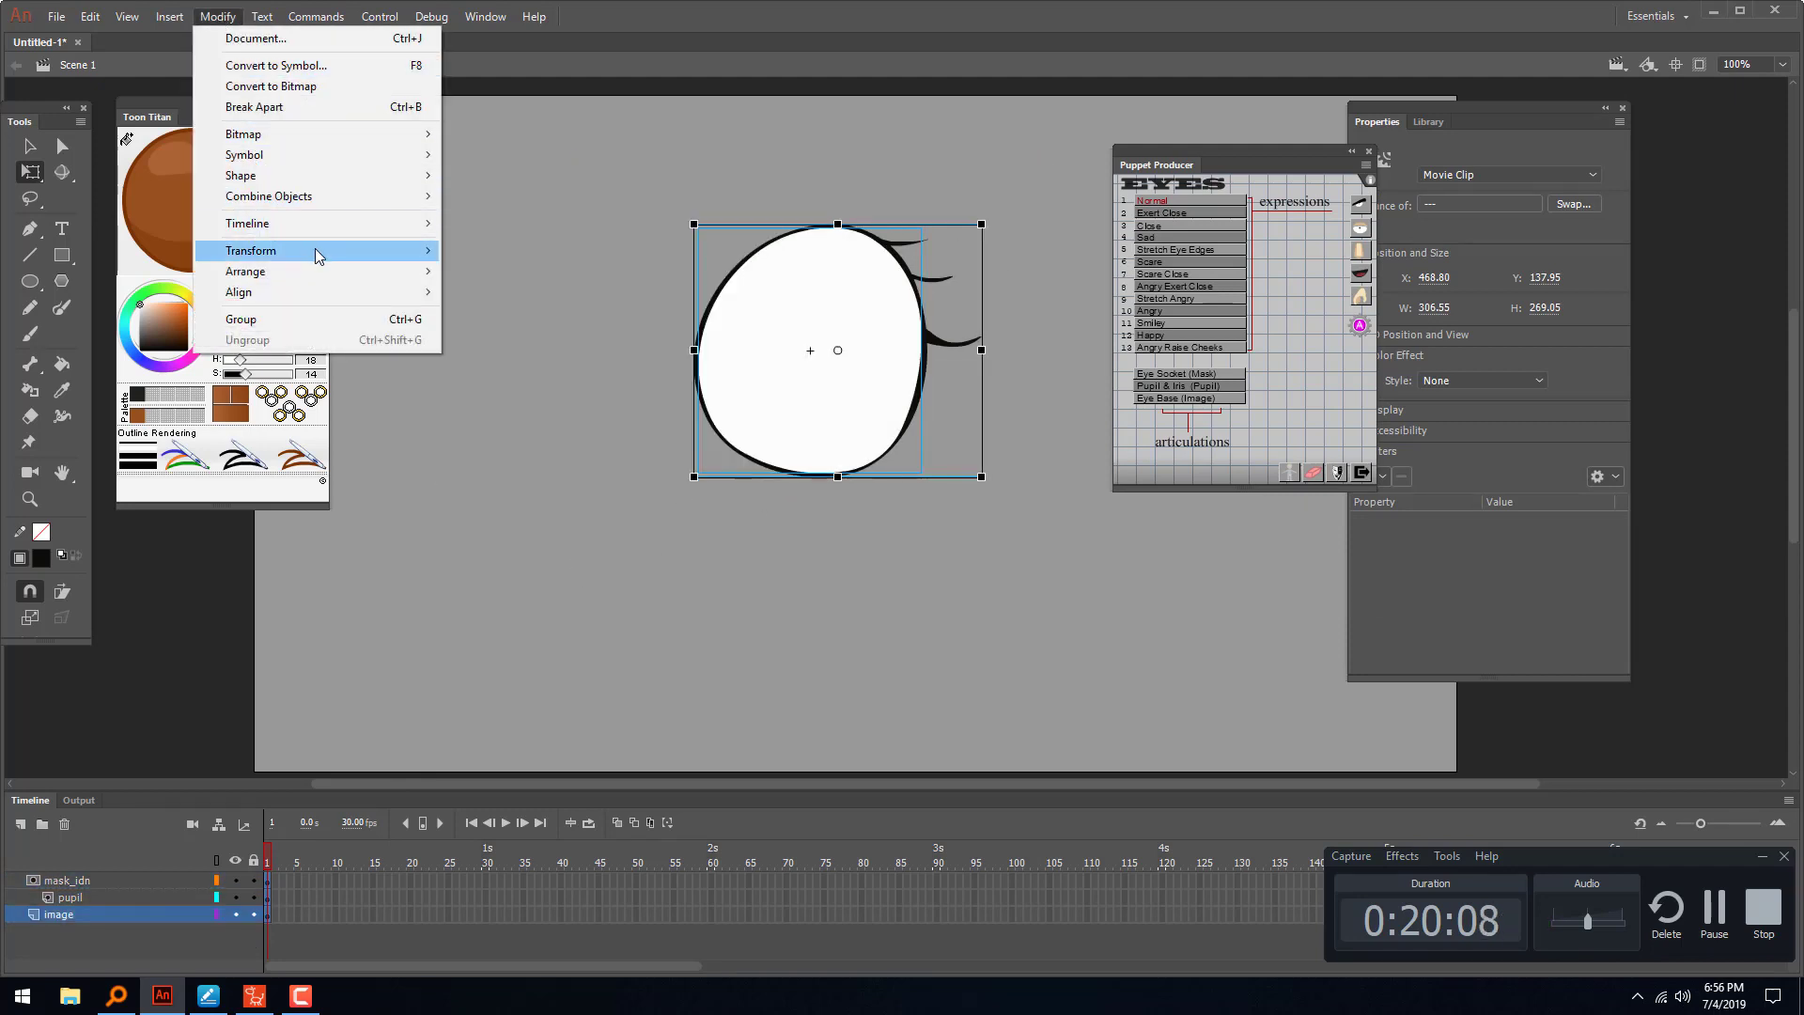
click(504, 449)
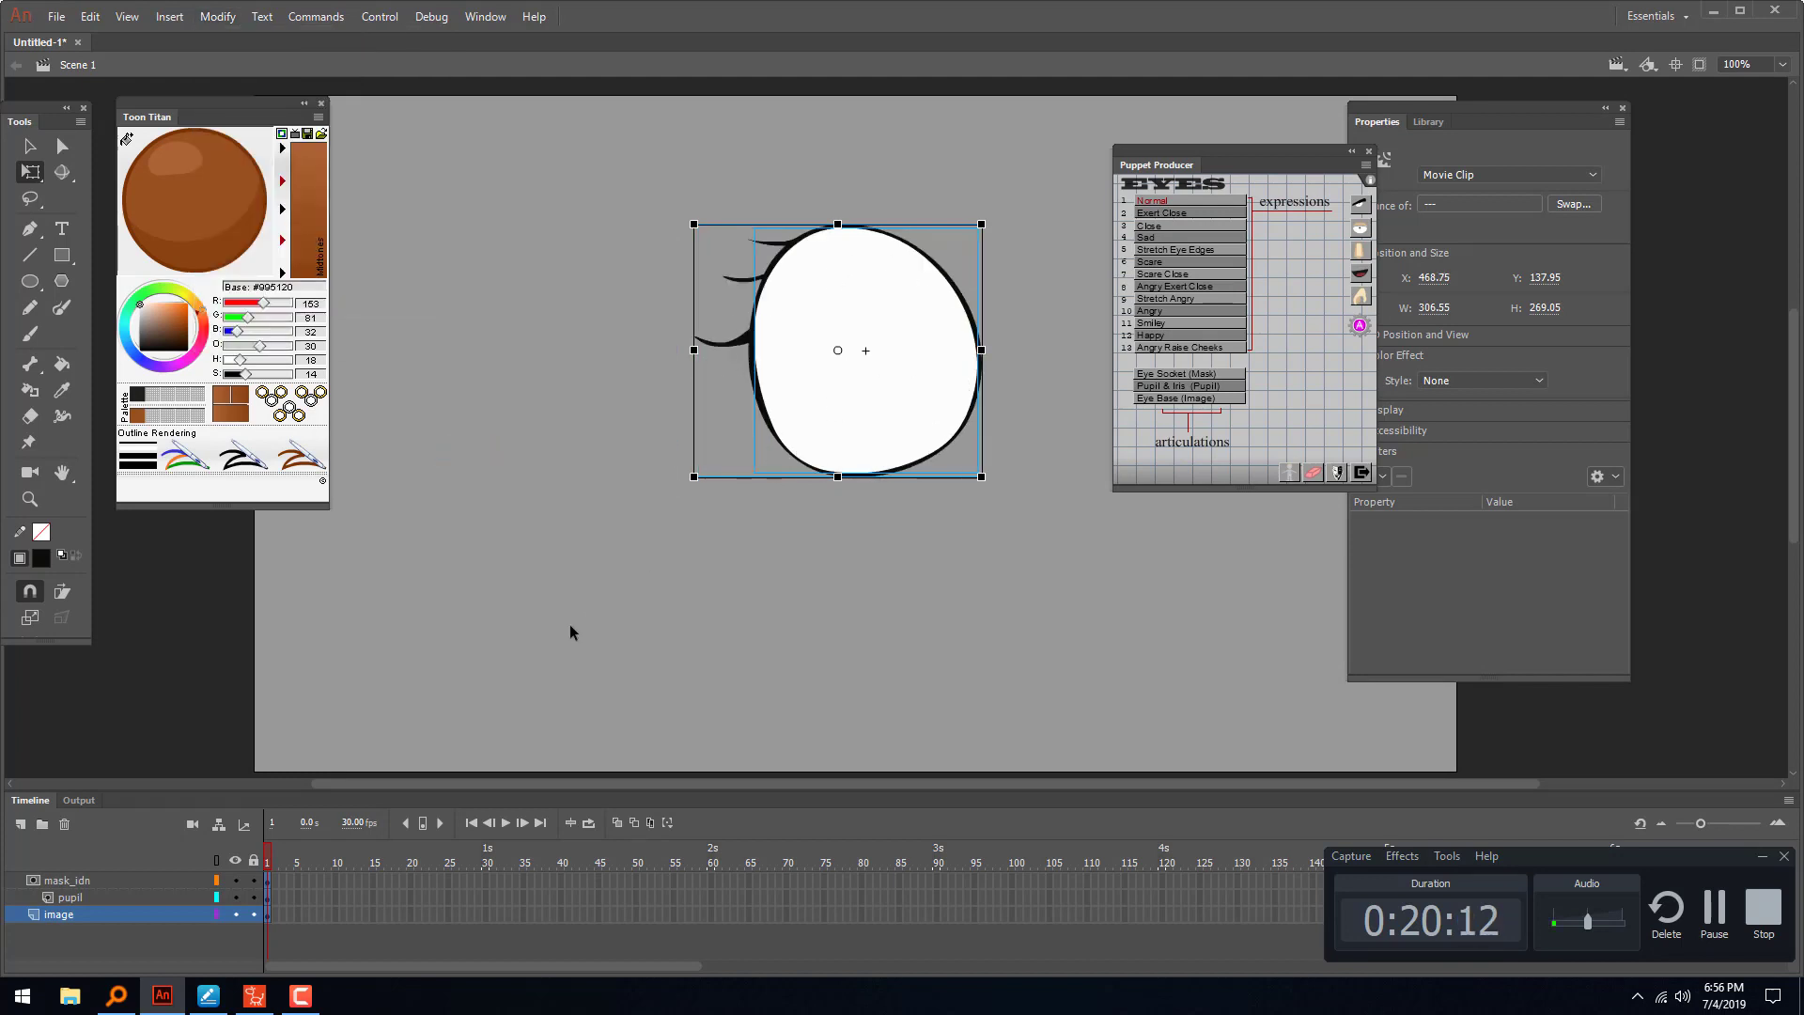
click(254, 880)
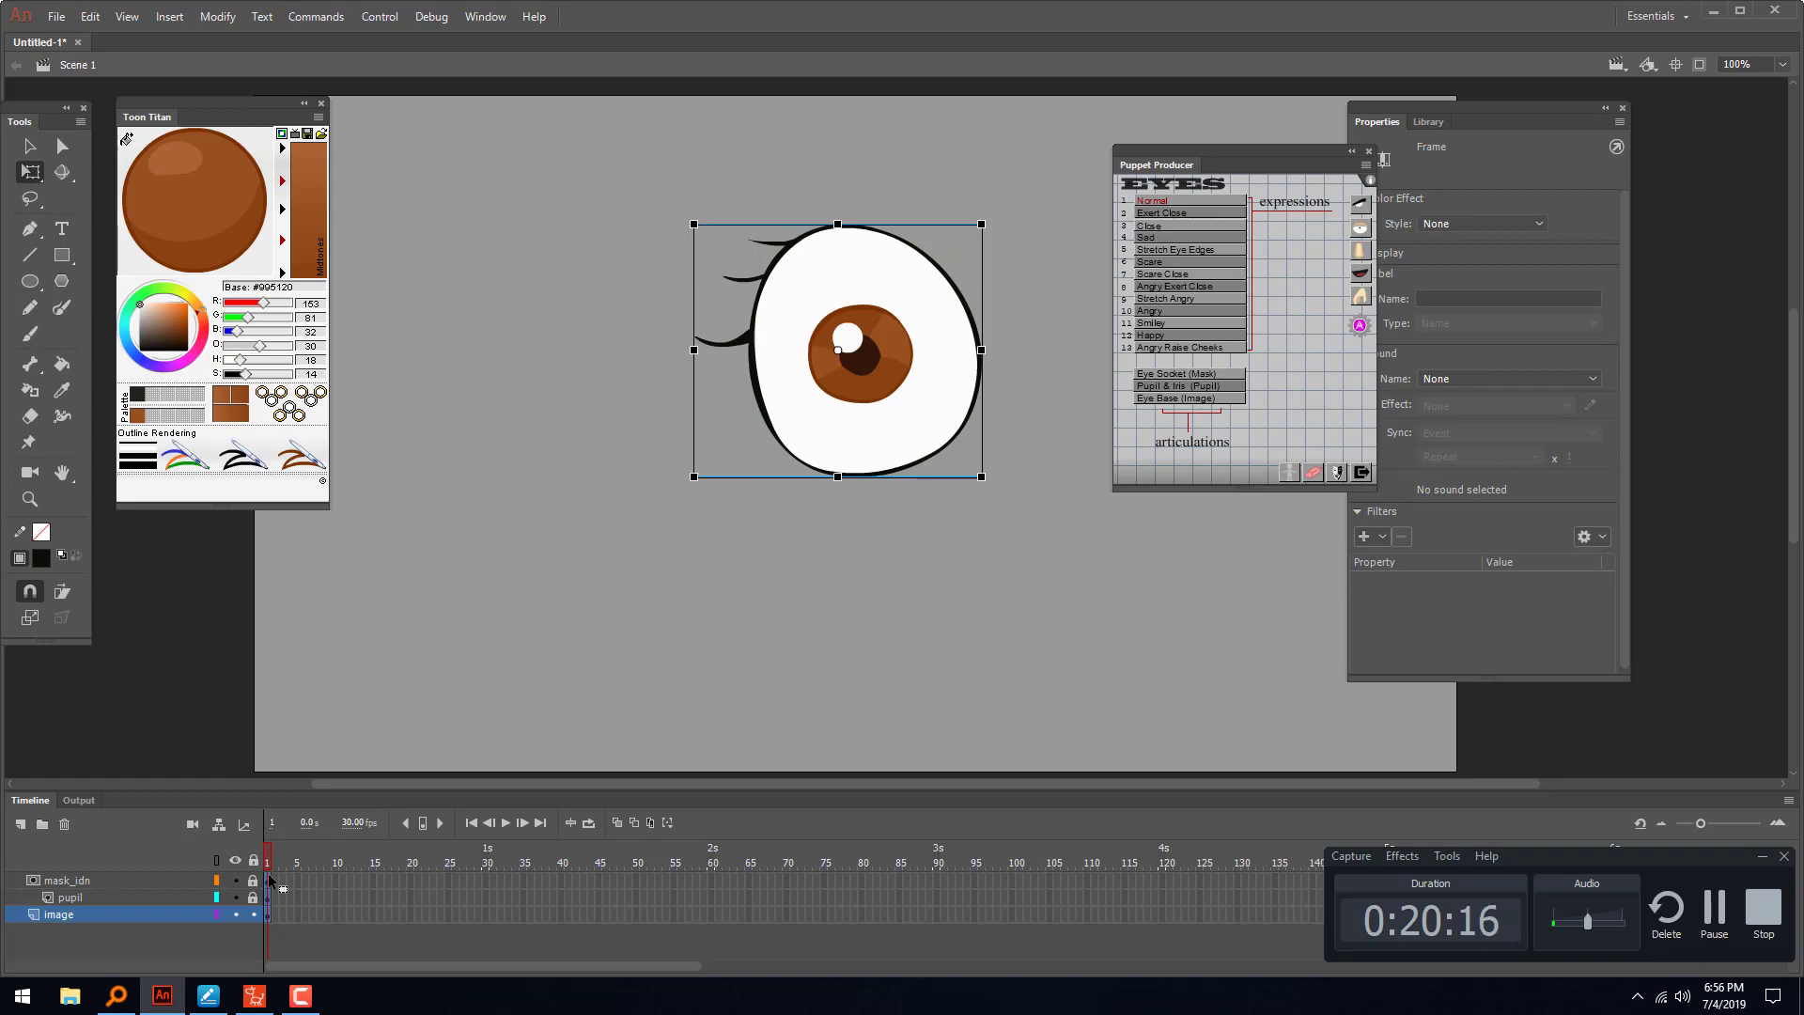
- Export the flipped eye as an SWF movie named eye_right to the Desktop
key(ctrl+alt+shift+s)
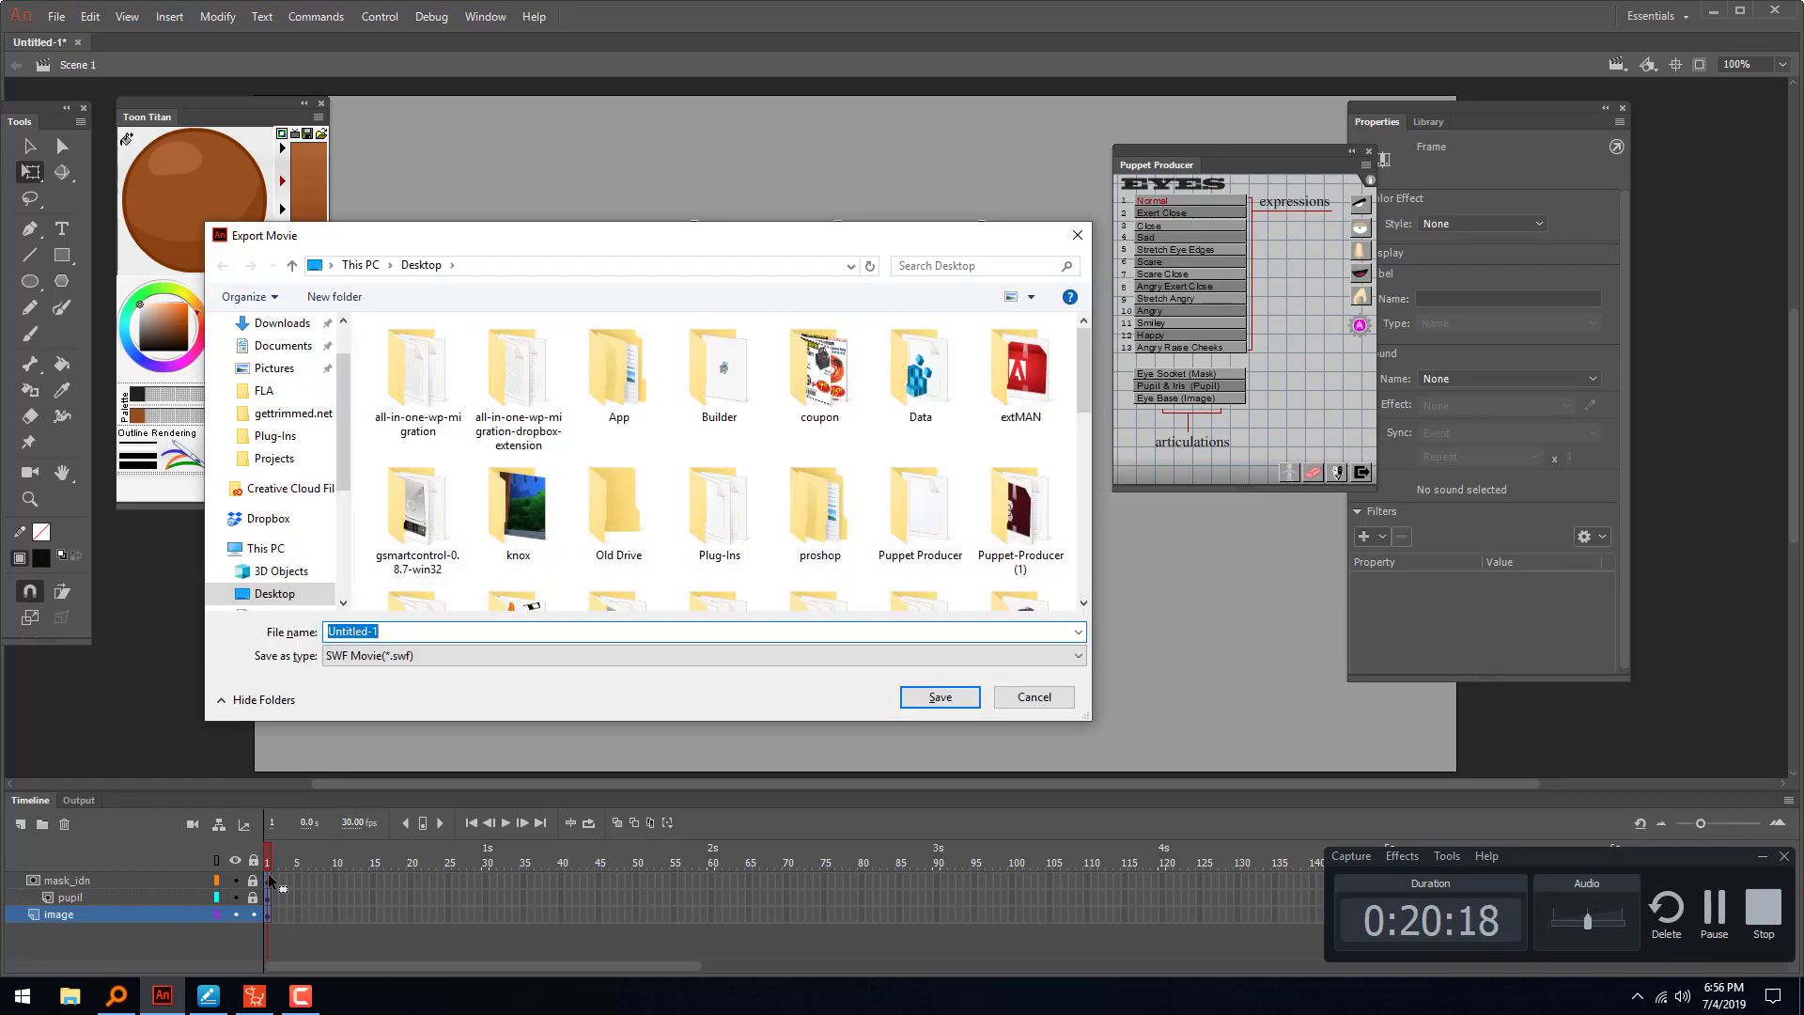
text(eye)
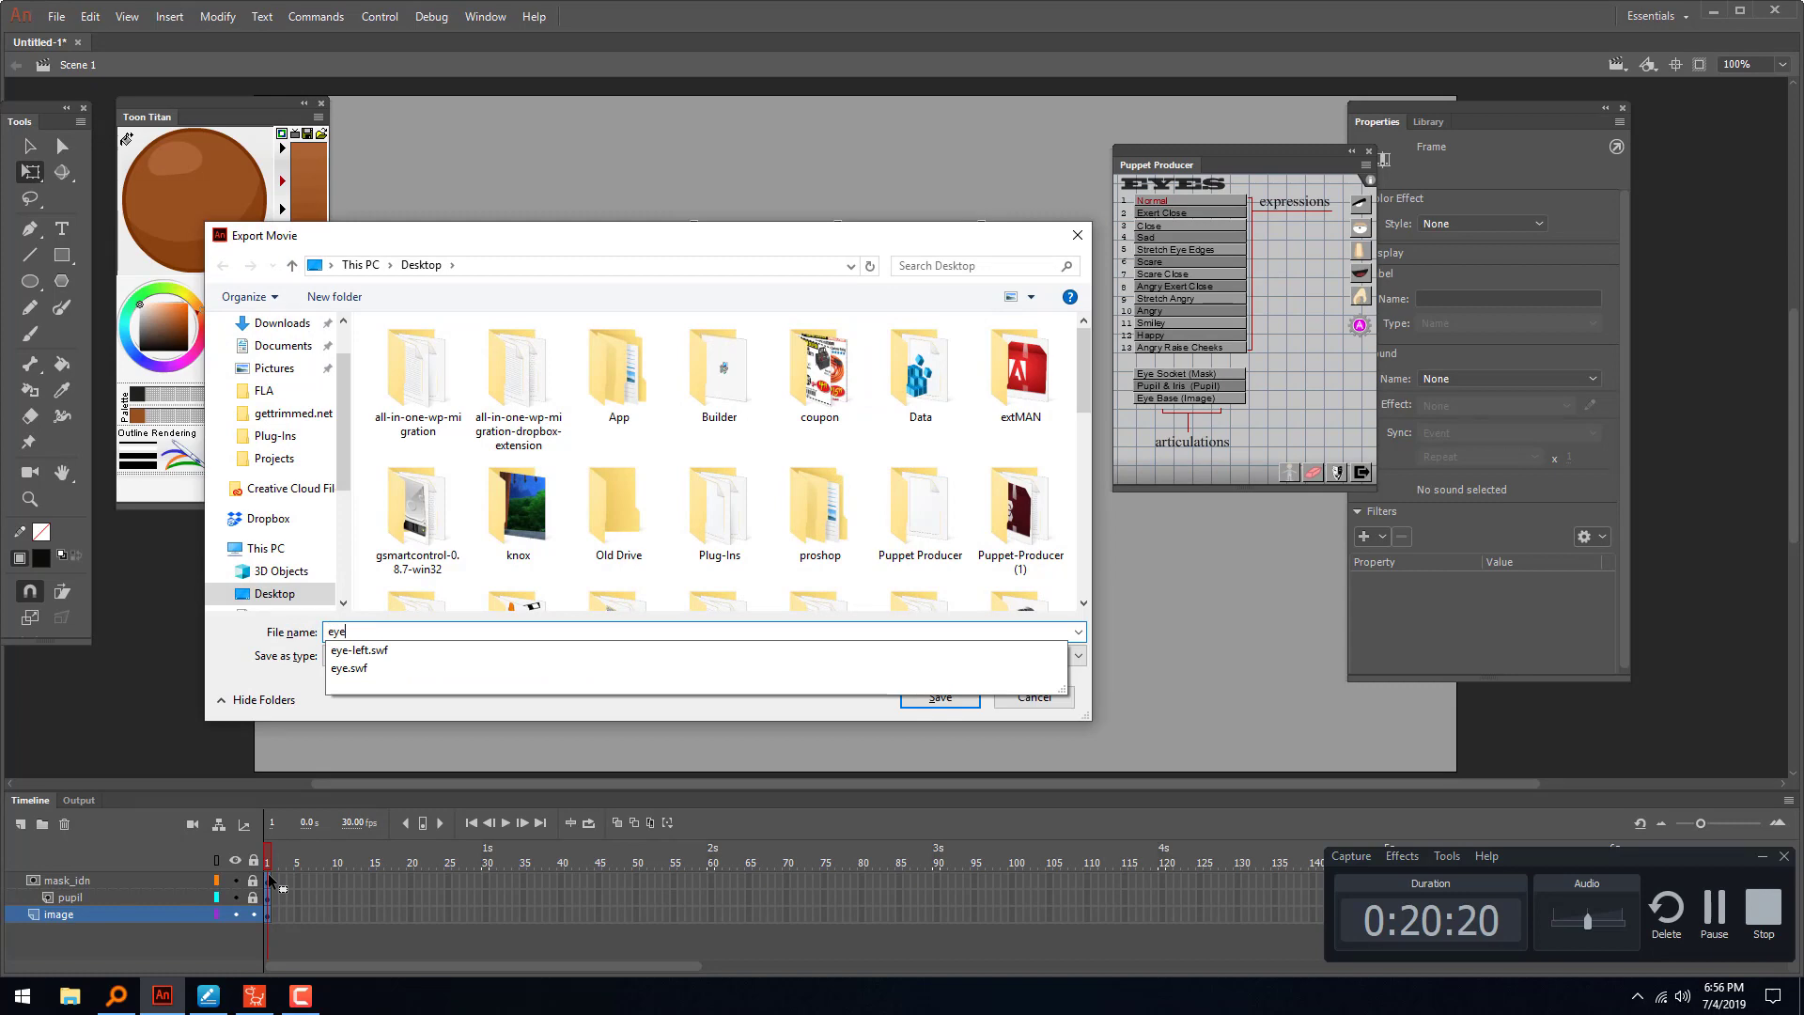
text(_ri)
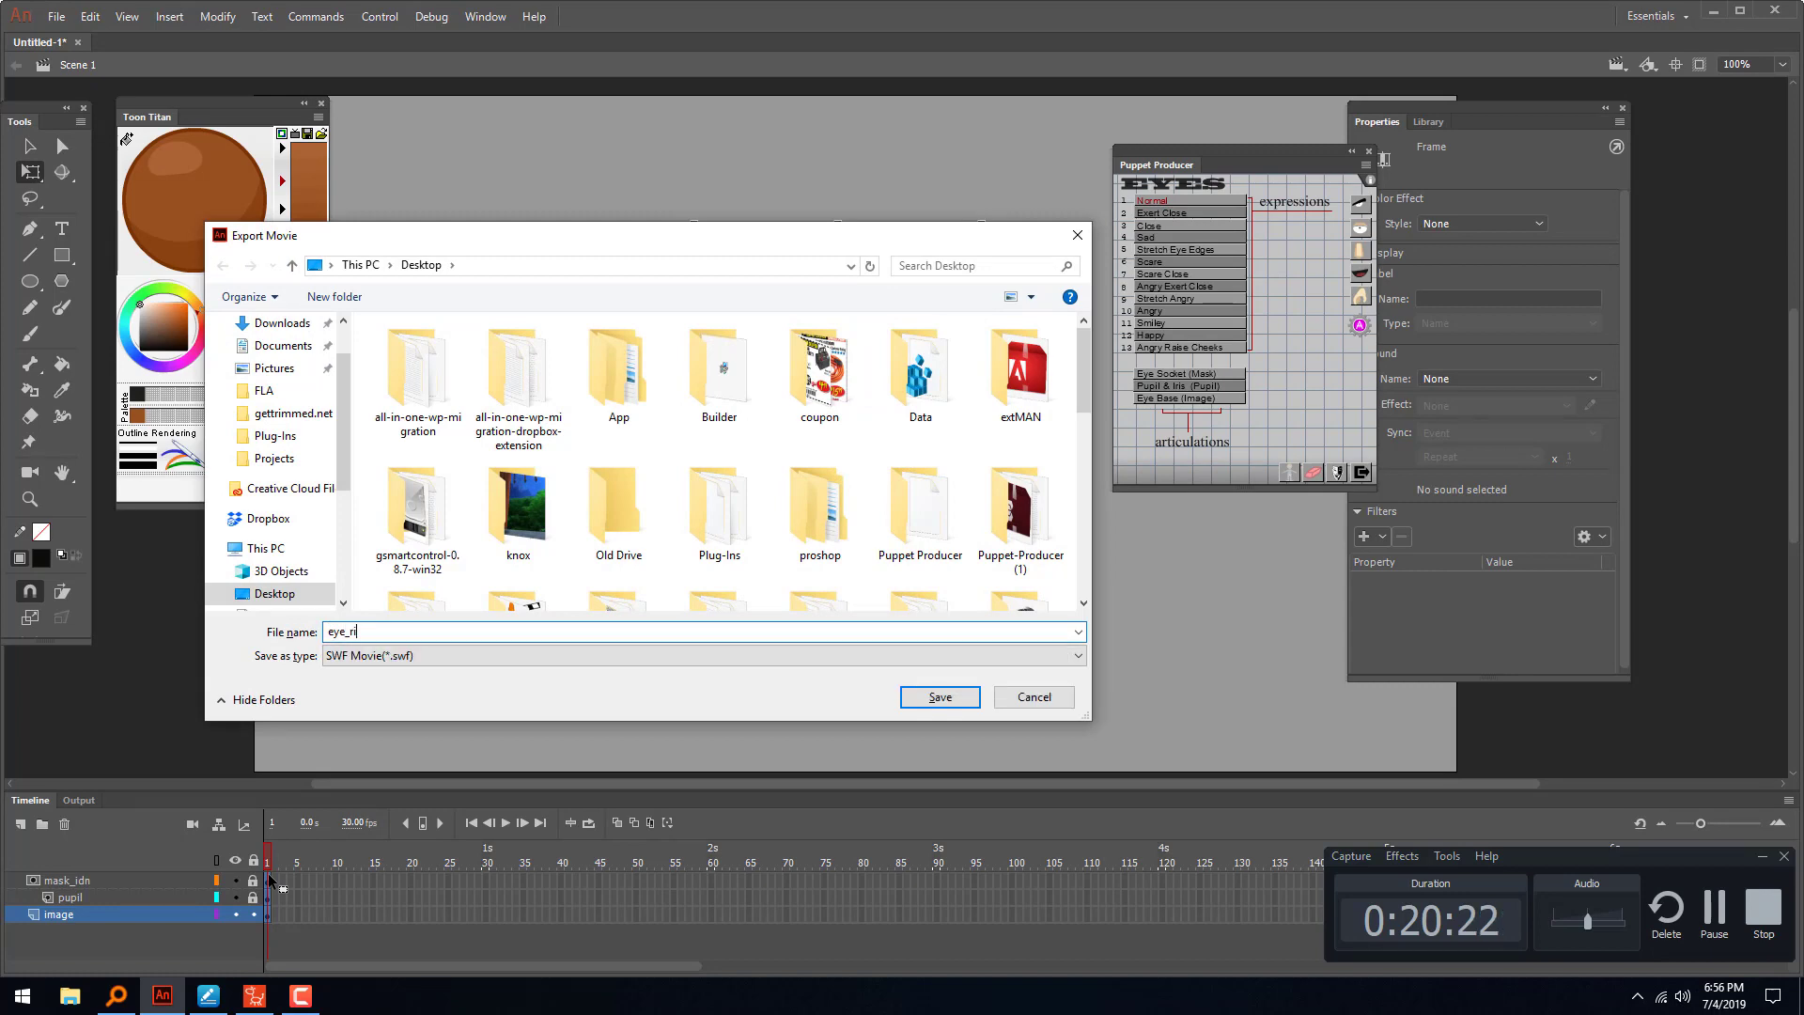
text(ght)
click(940, 697)
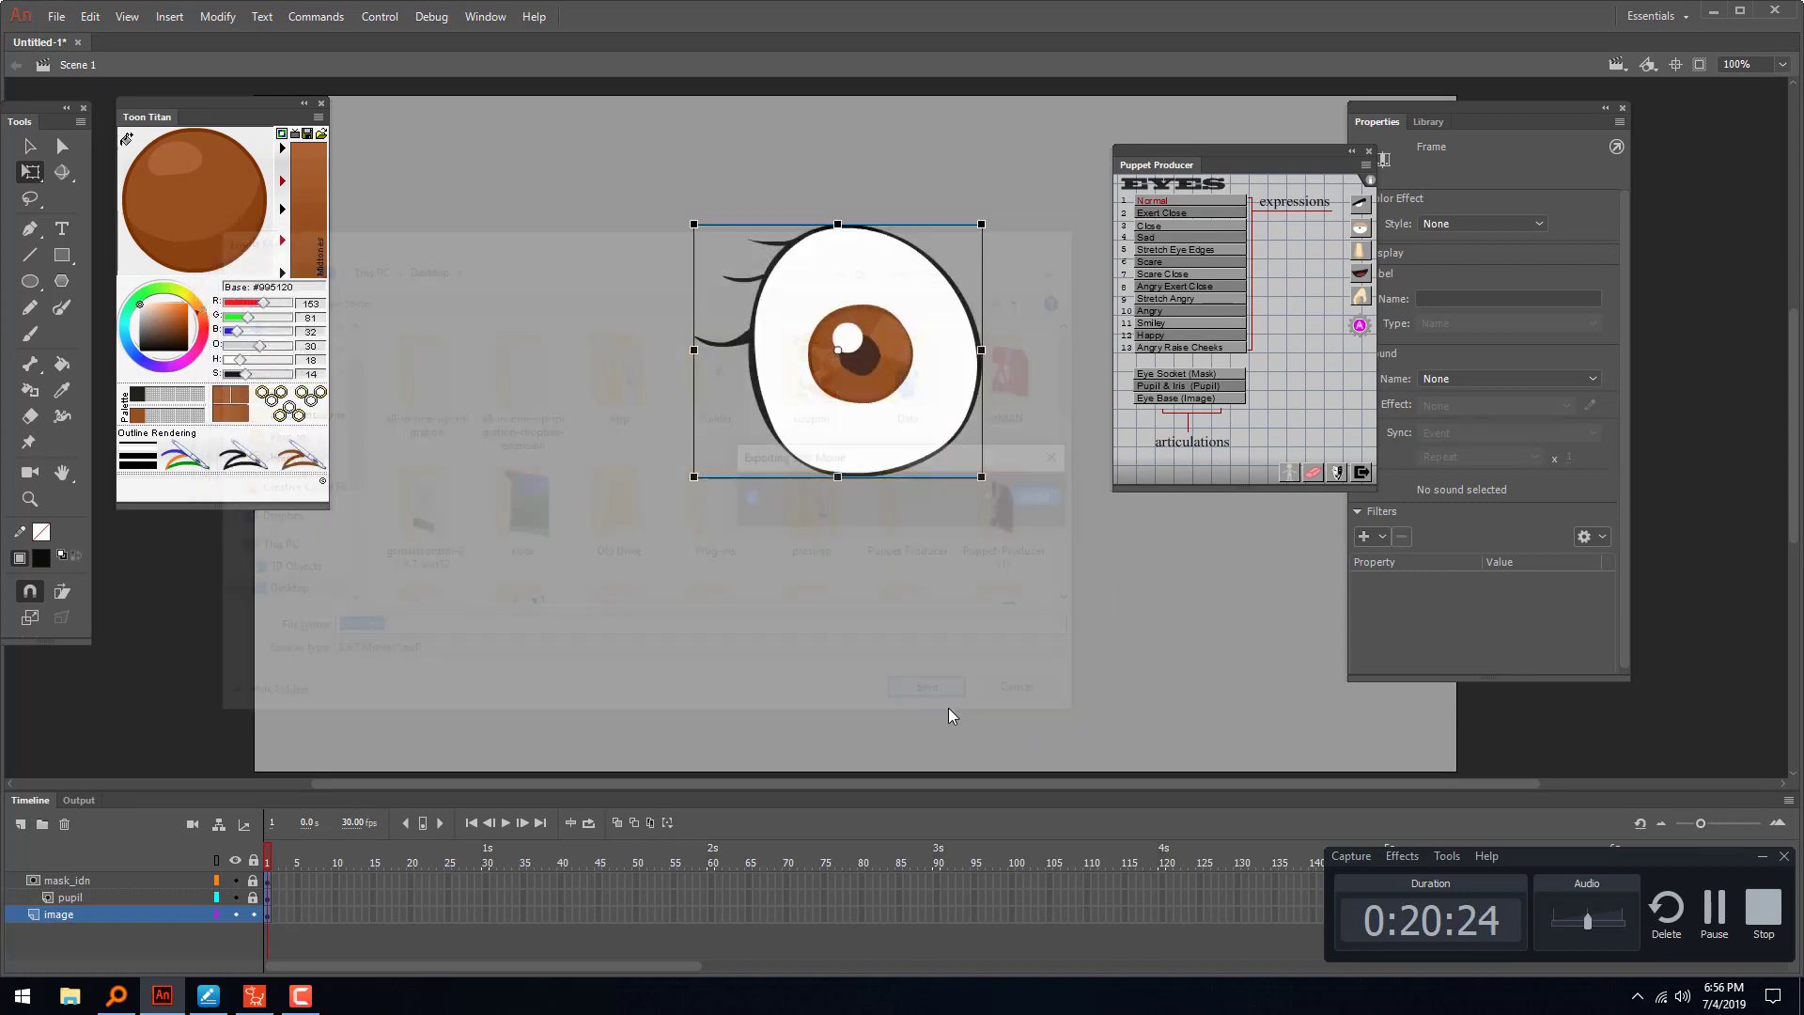
- Switch to CrazyTalk Animator 3 and replace the right eye's 01_Normal sprite with eye_right.swf from the Desktop
click(1710, 15)
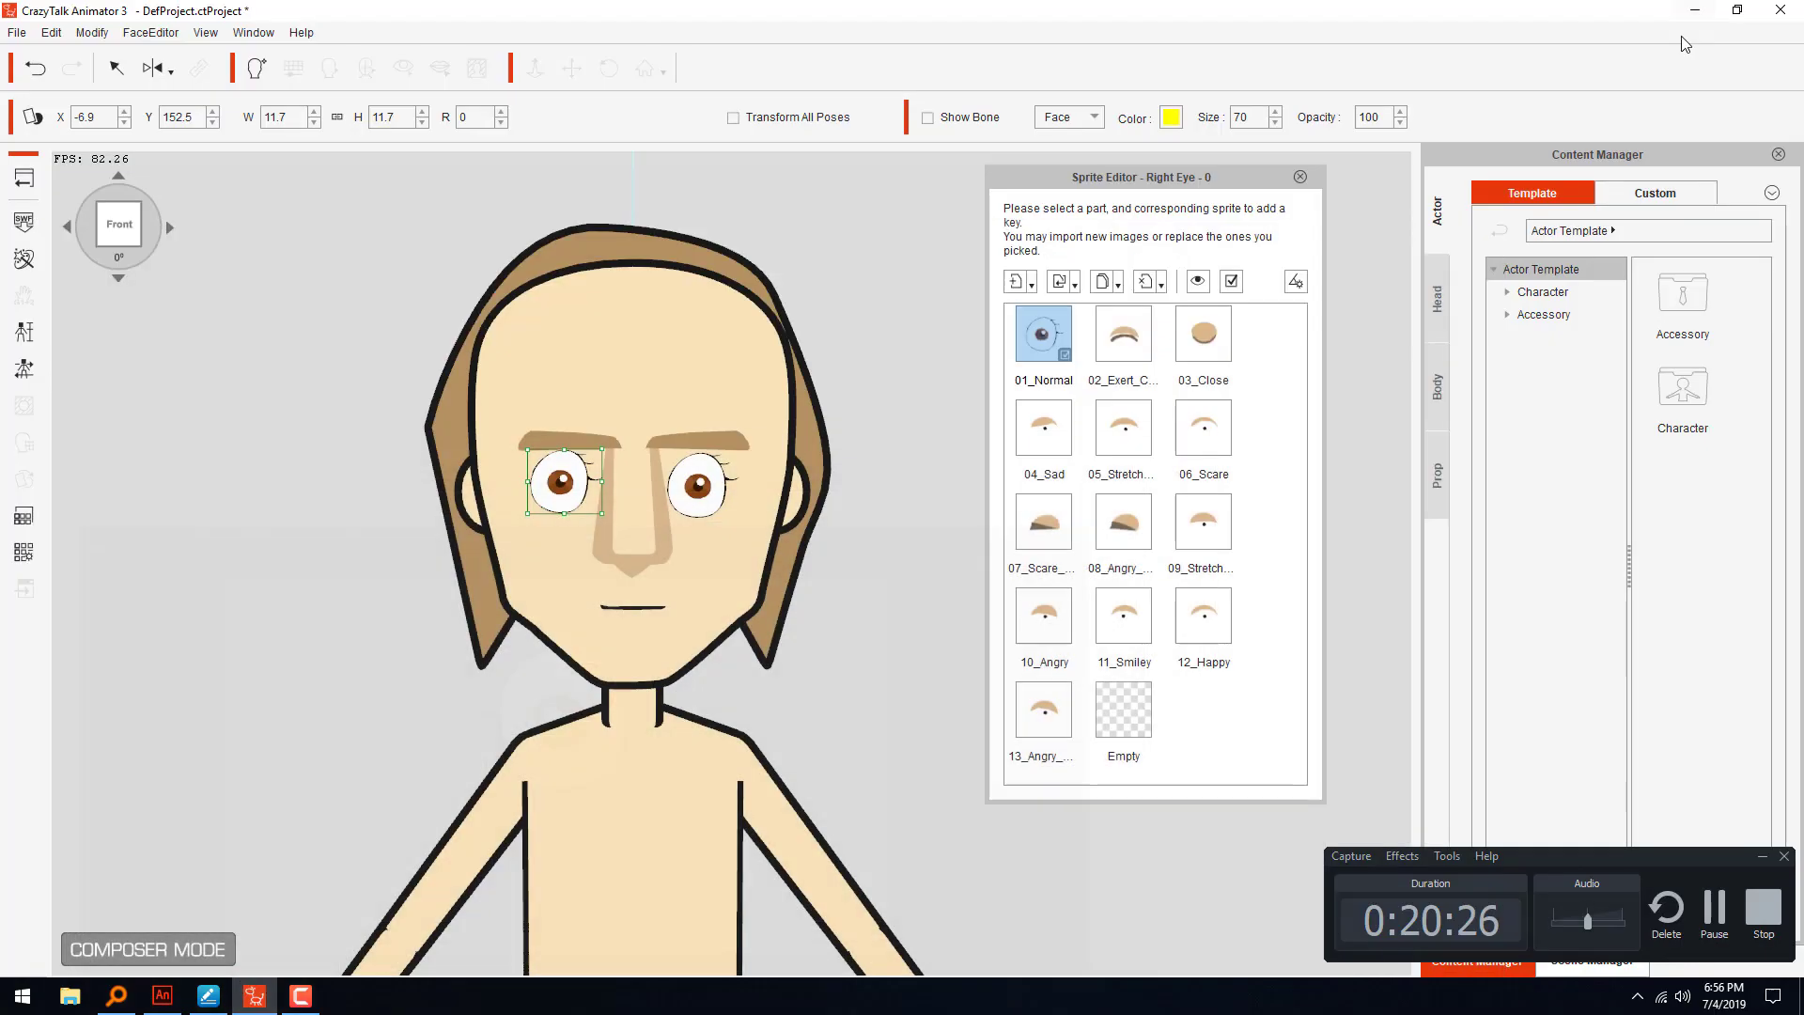
click(1065, 286)
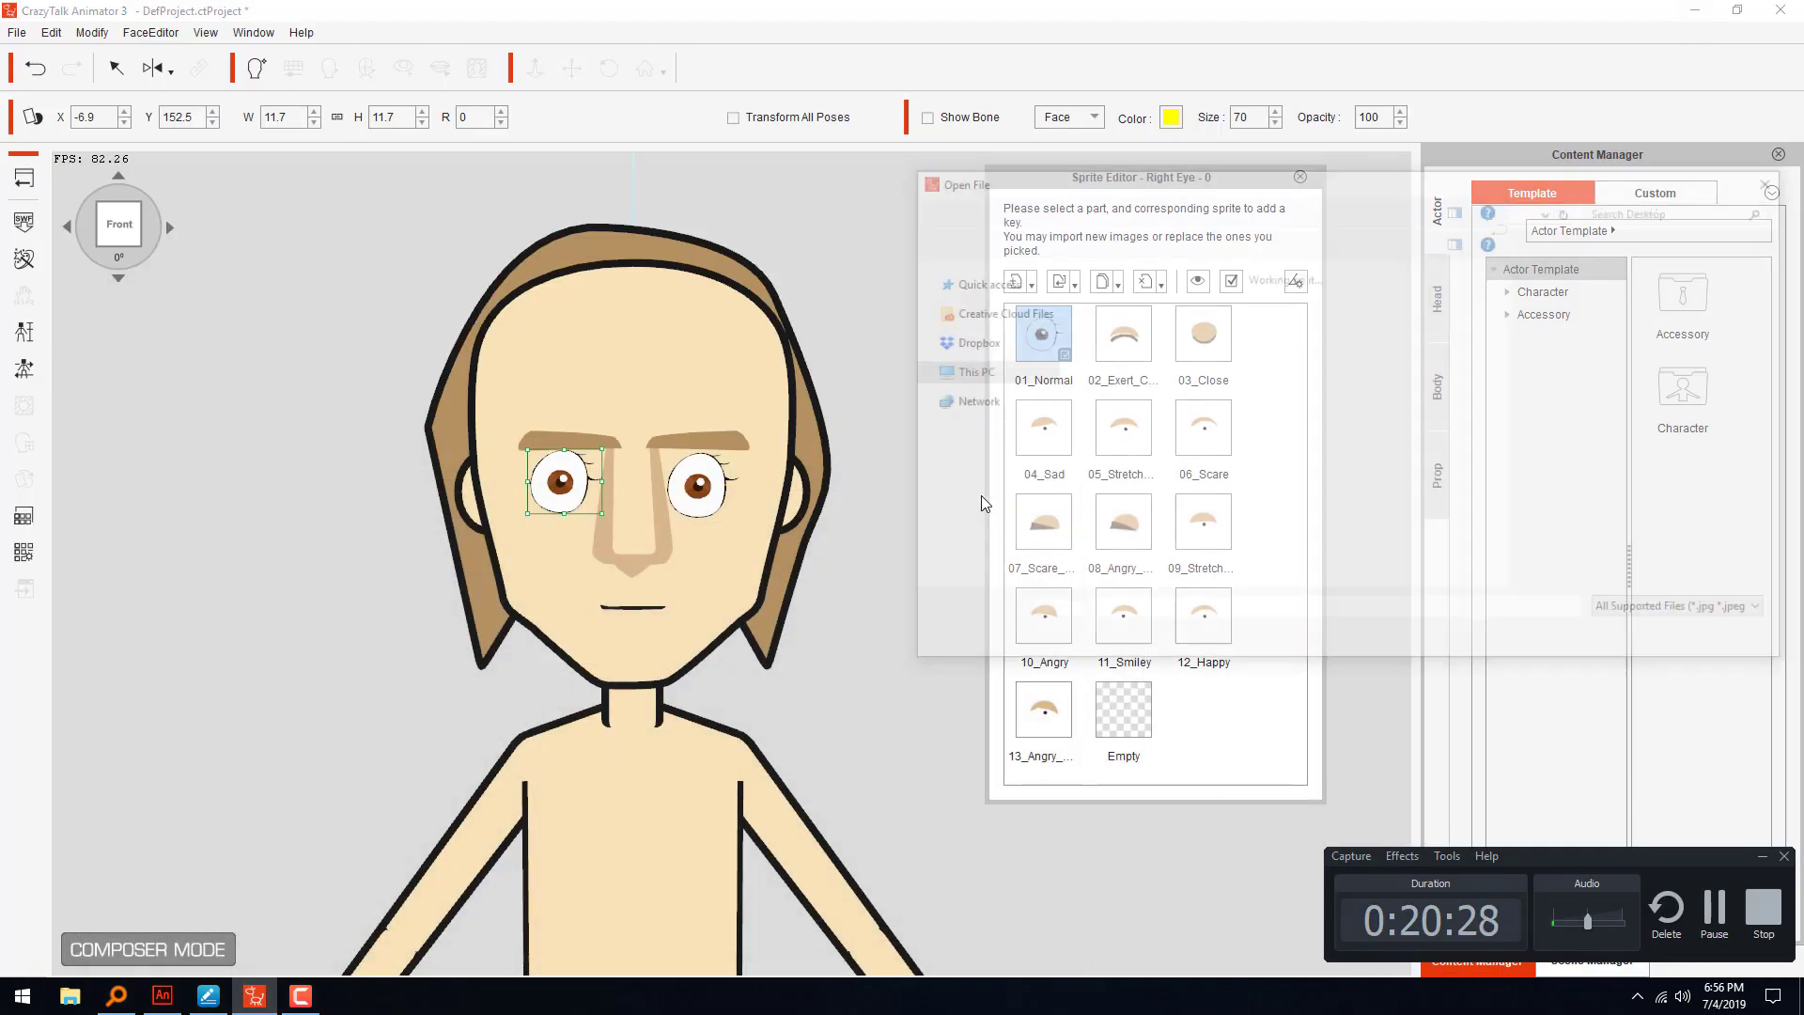
text(eye)
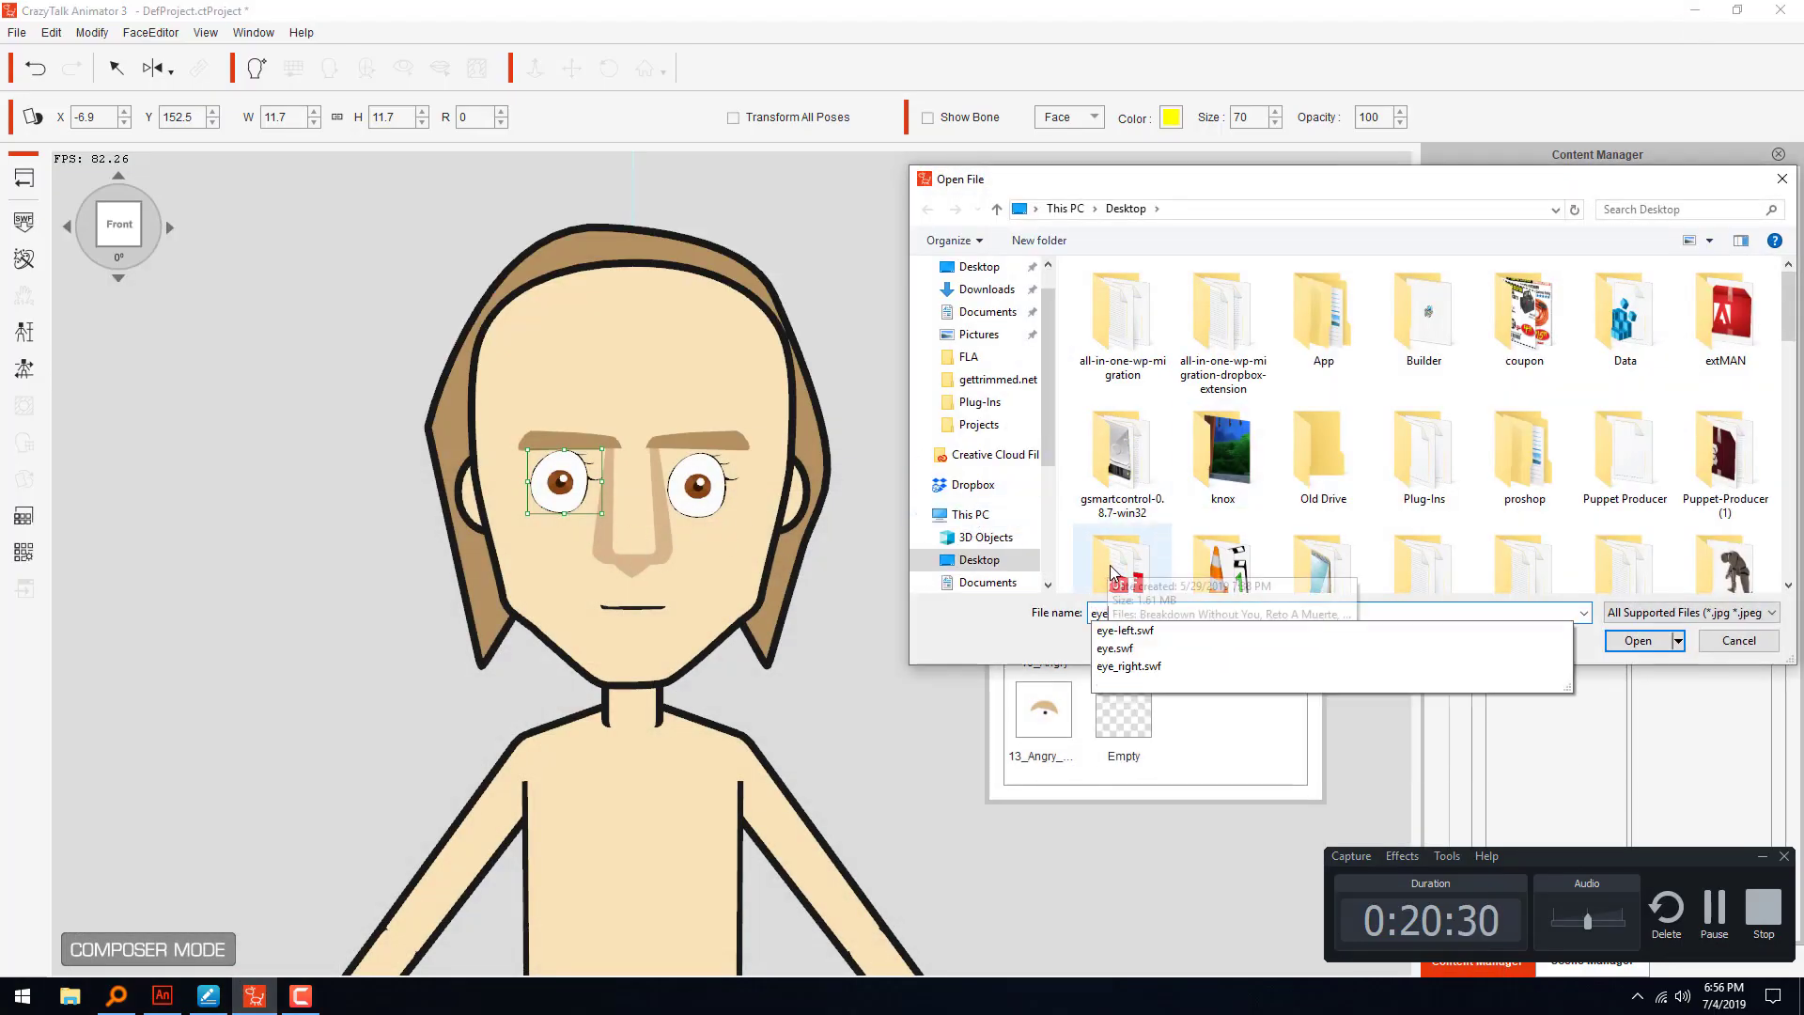
click(1214, 663)
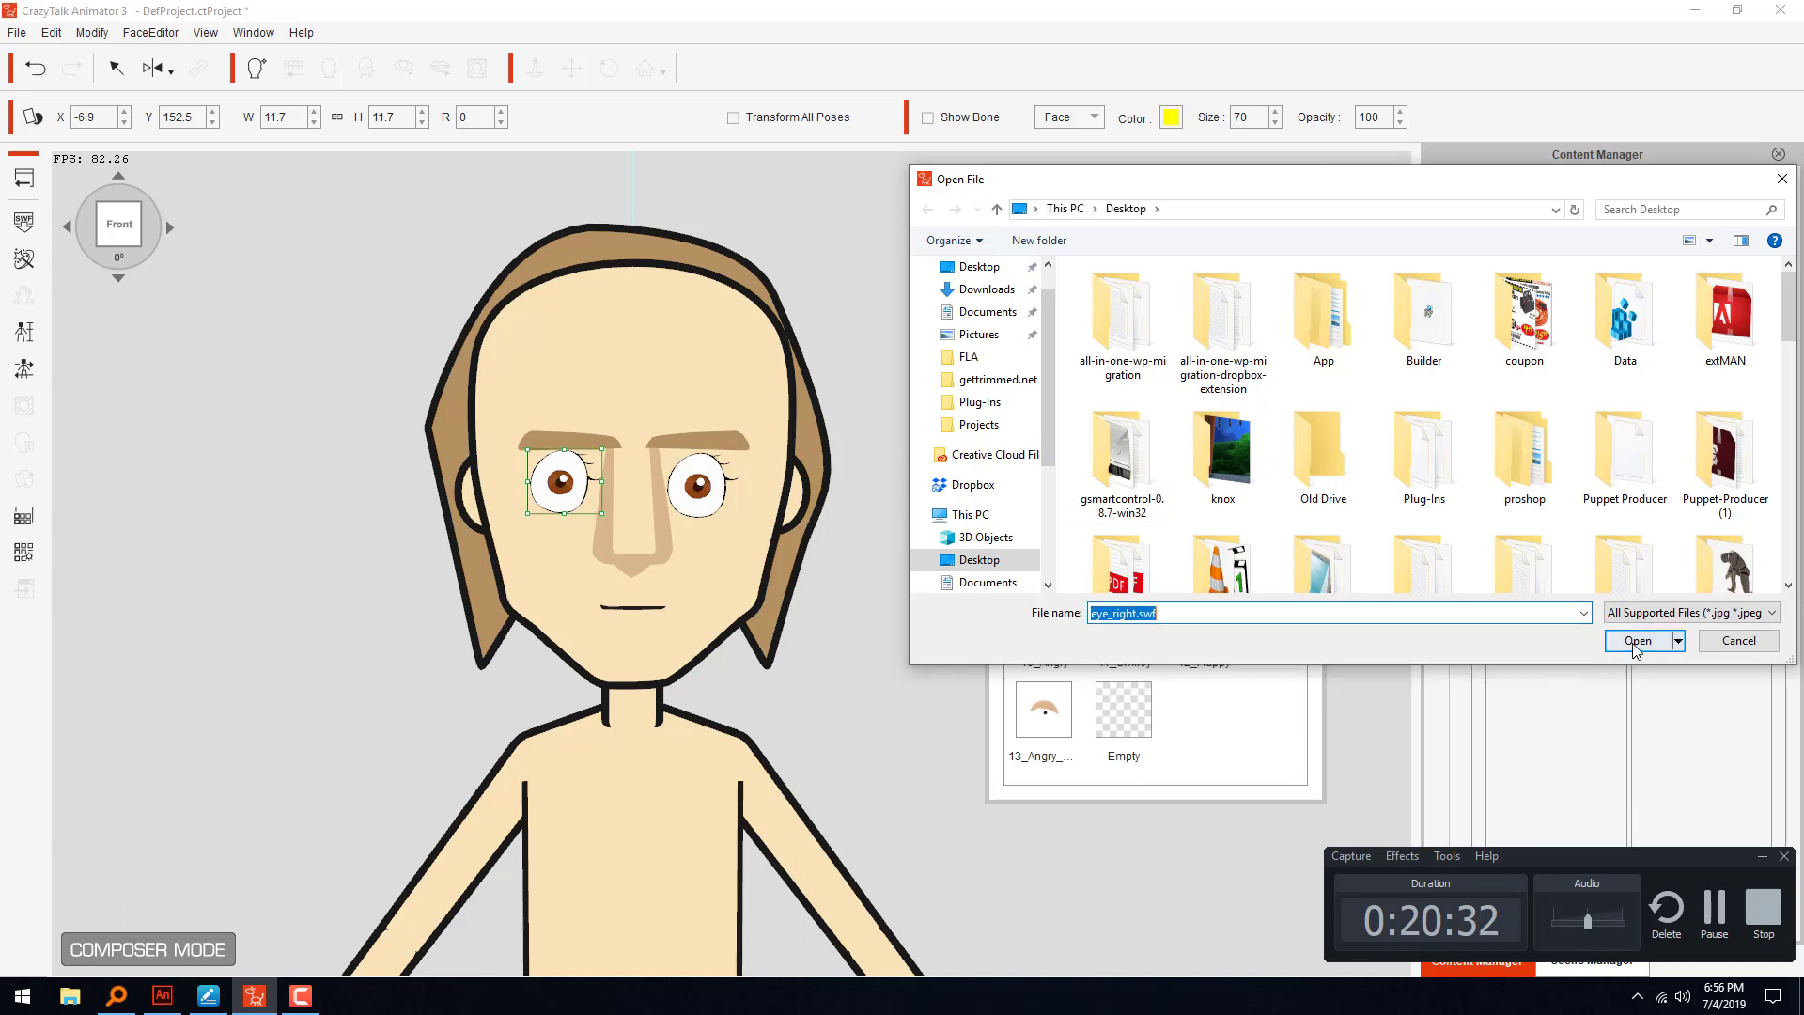
click(1636, 640)
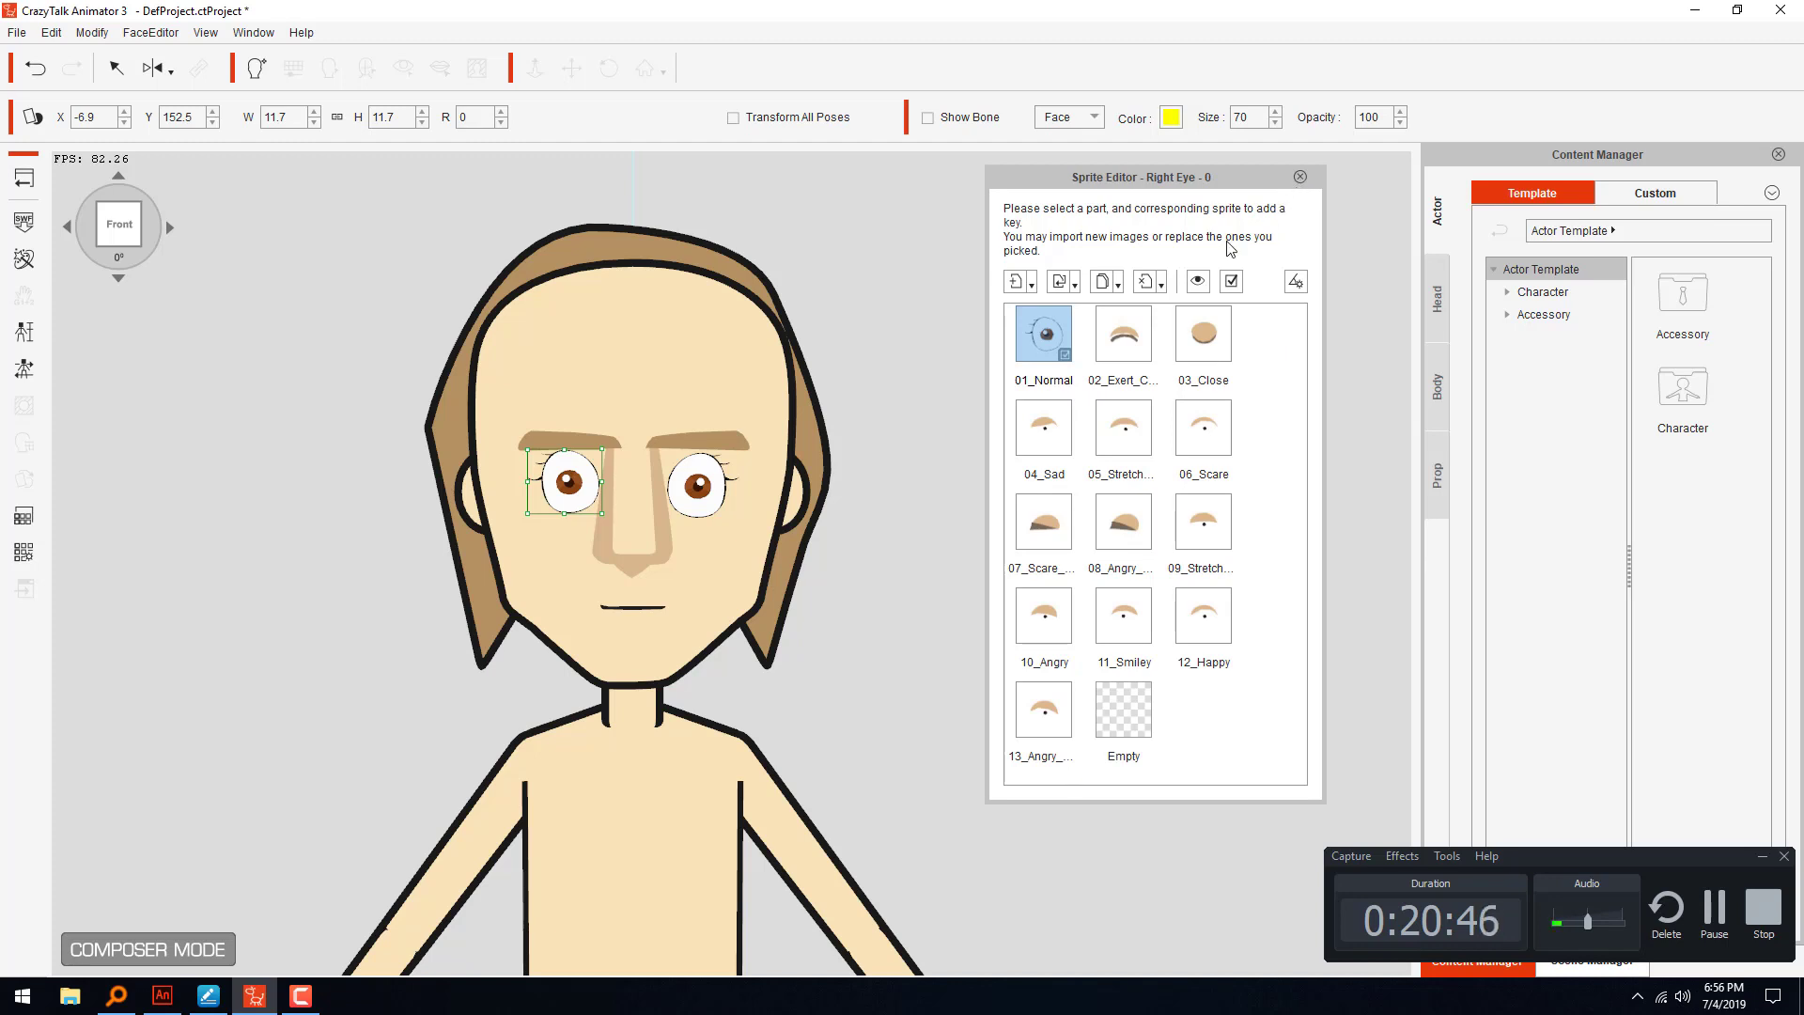
- Preview the character's eye movement with the Eyeball face motion in Calibration, and close the calibration when done
click(25, 369)
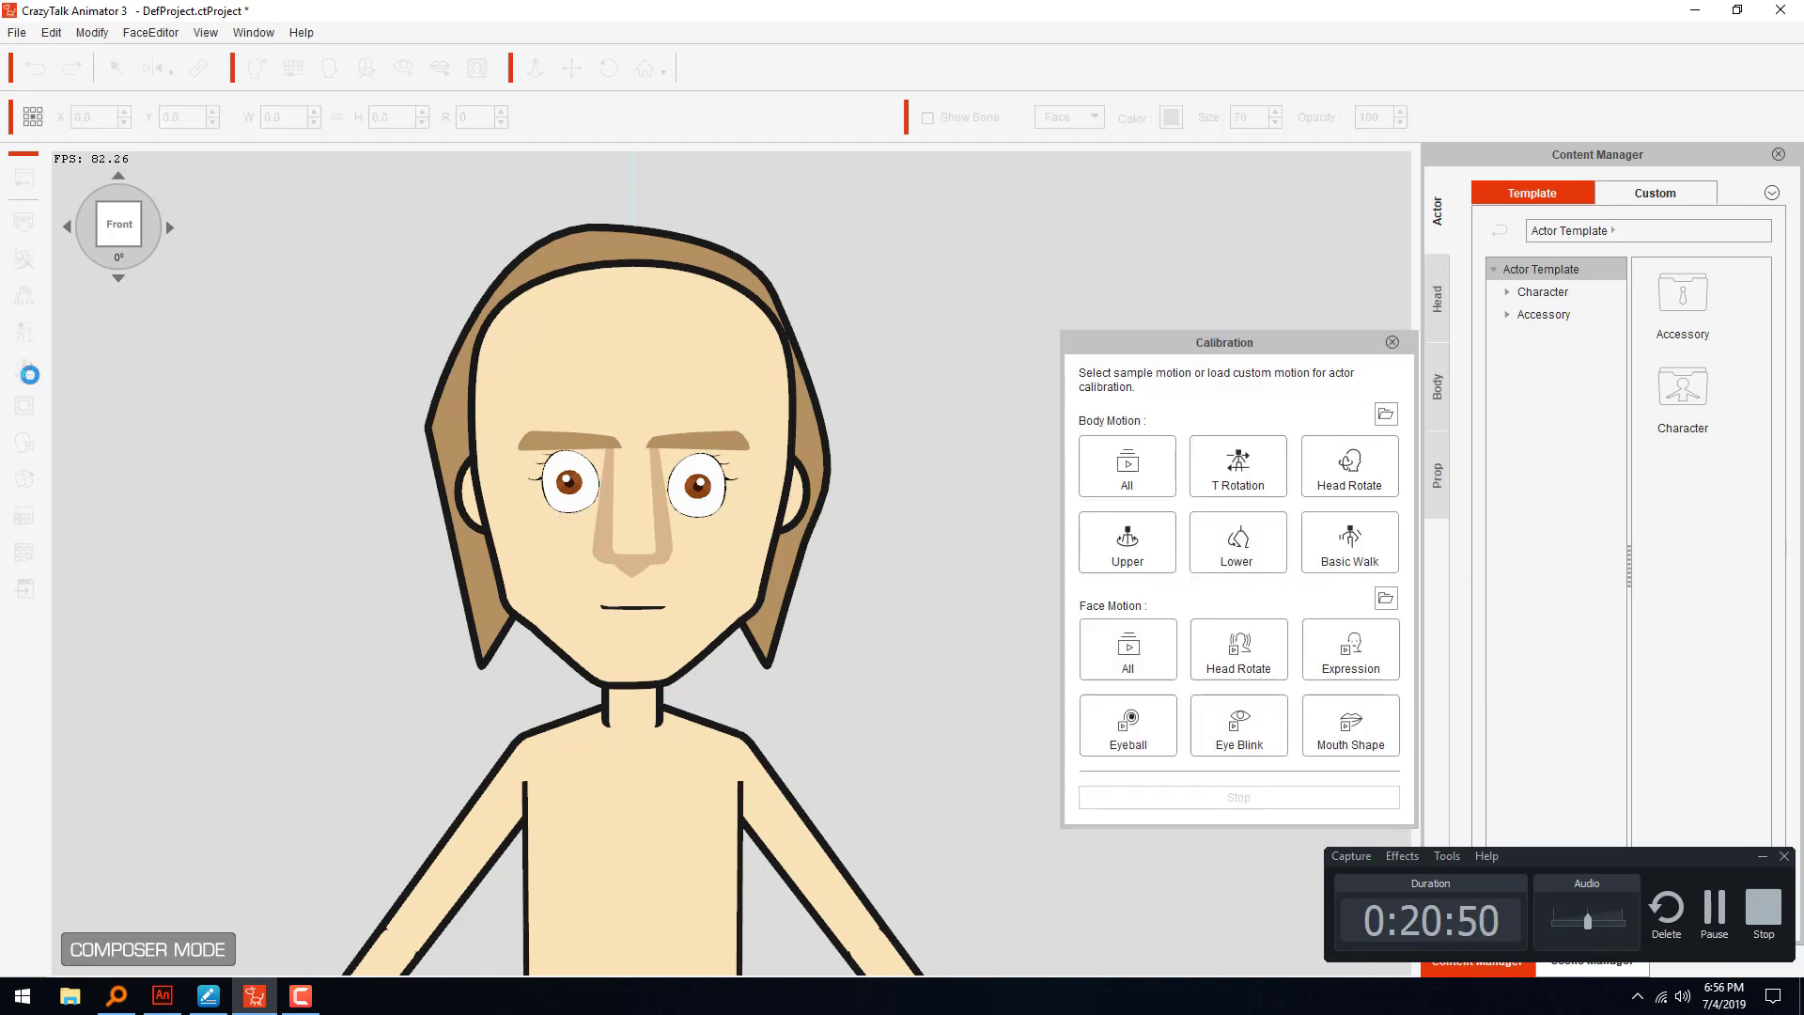
drag(1248, 343, 1189, 181)
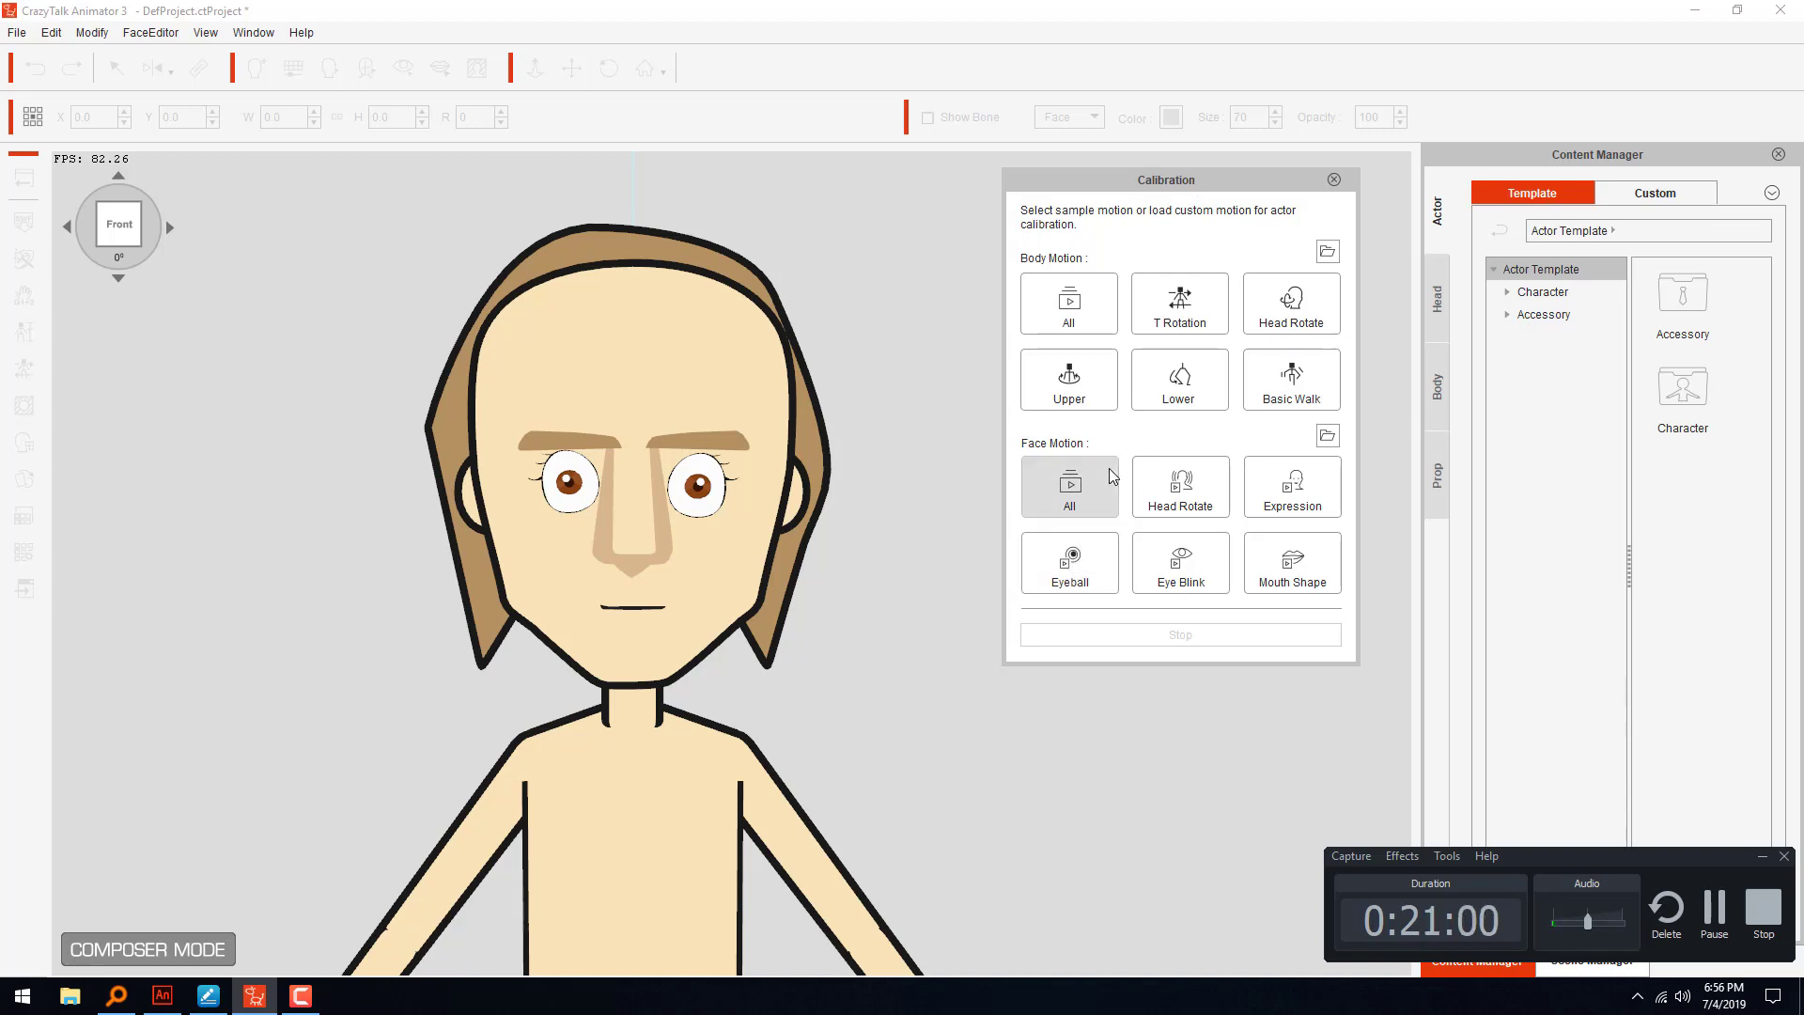
click(1095, 554)
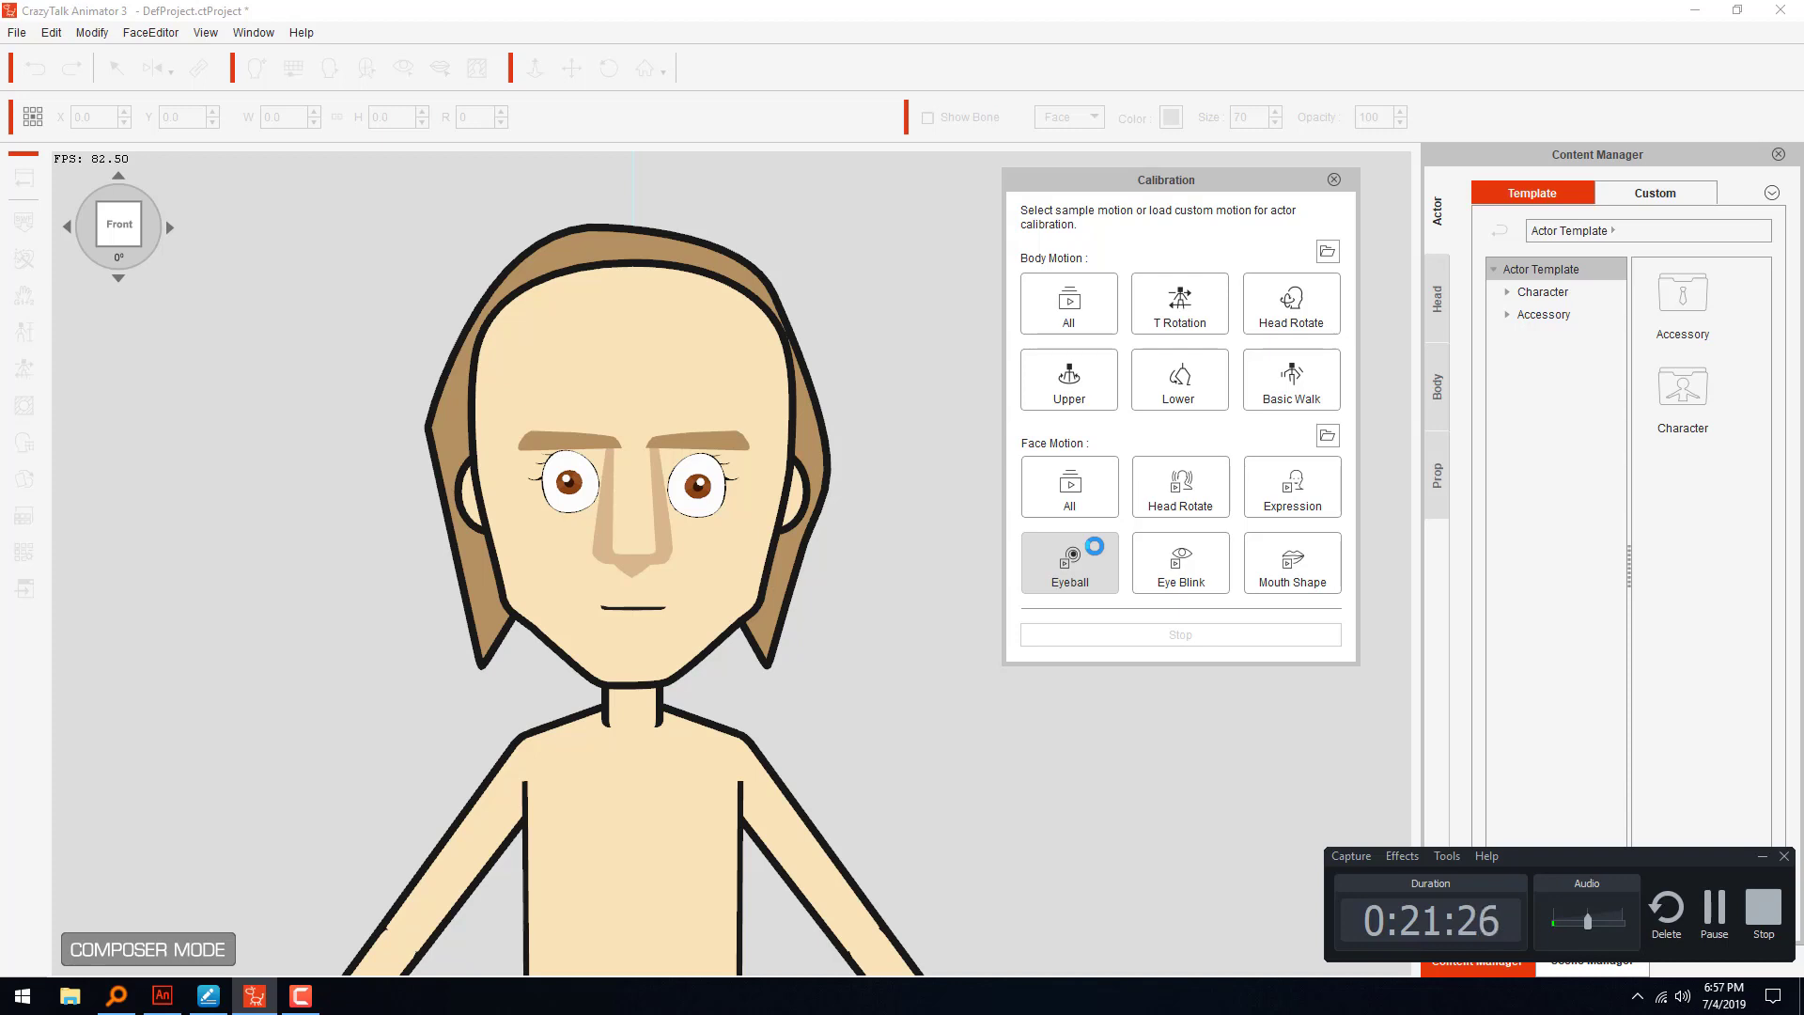
click(1333, 179)
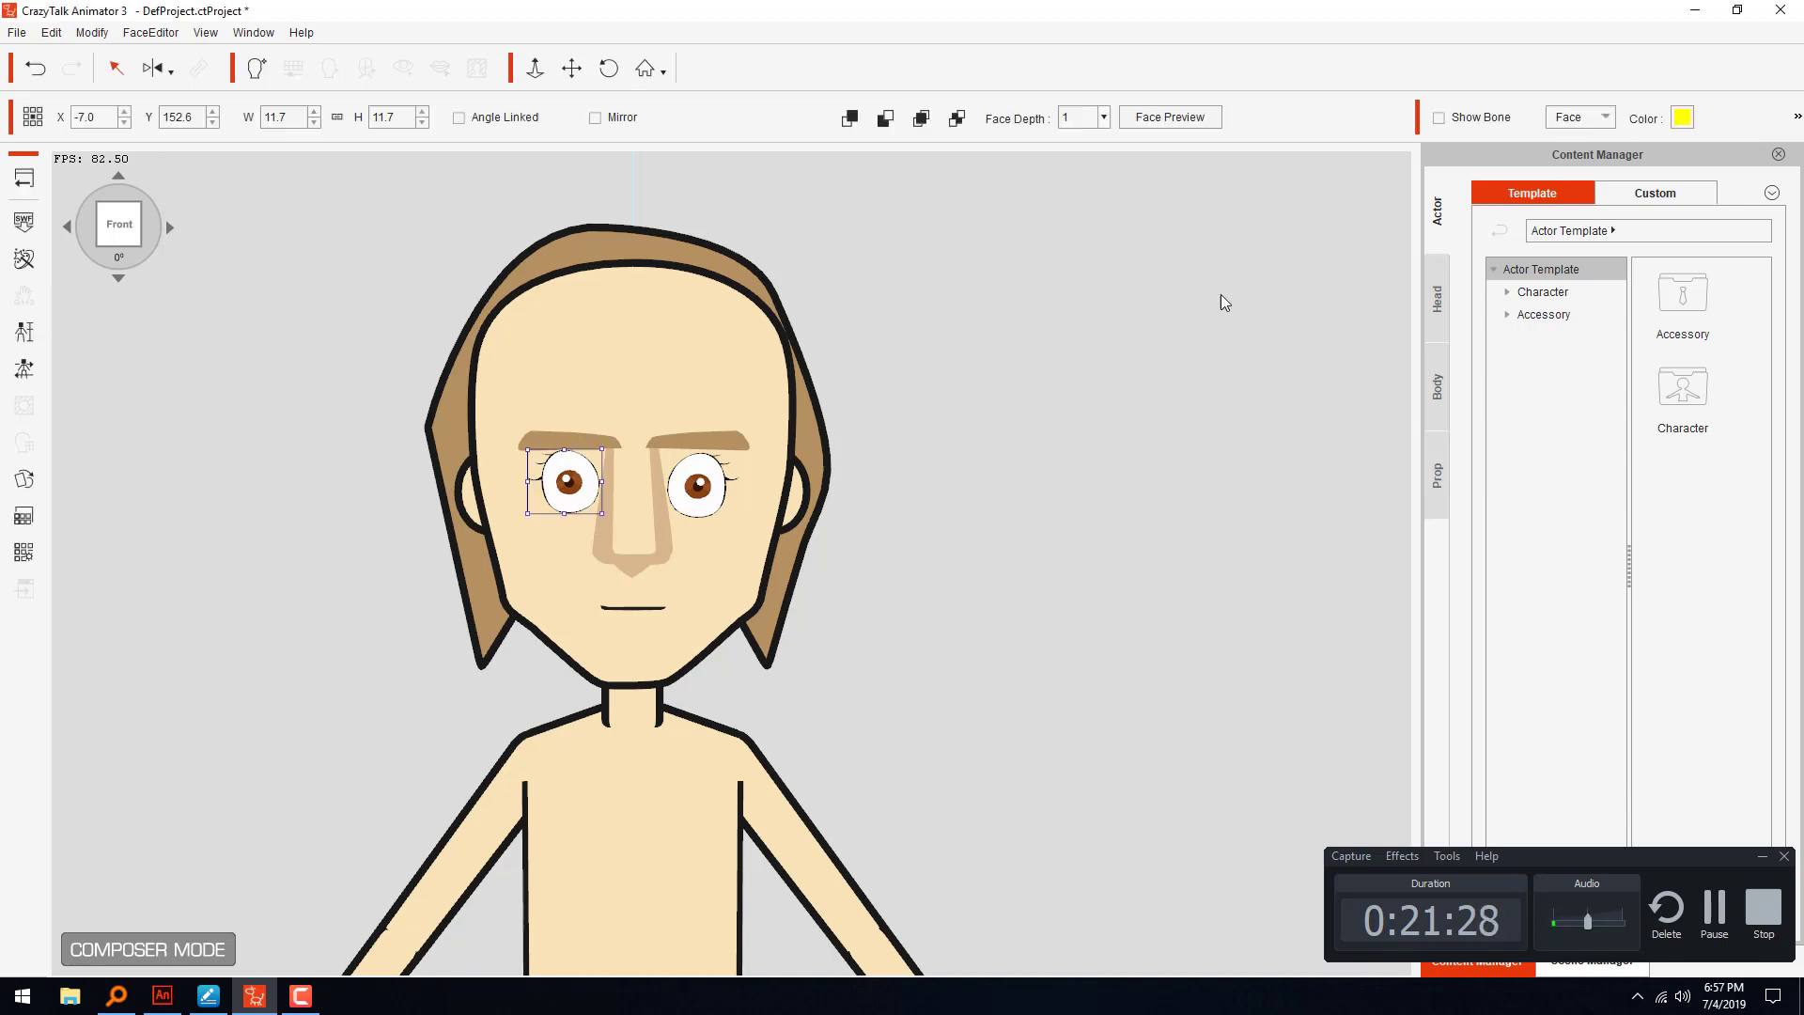